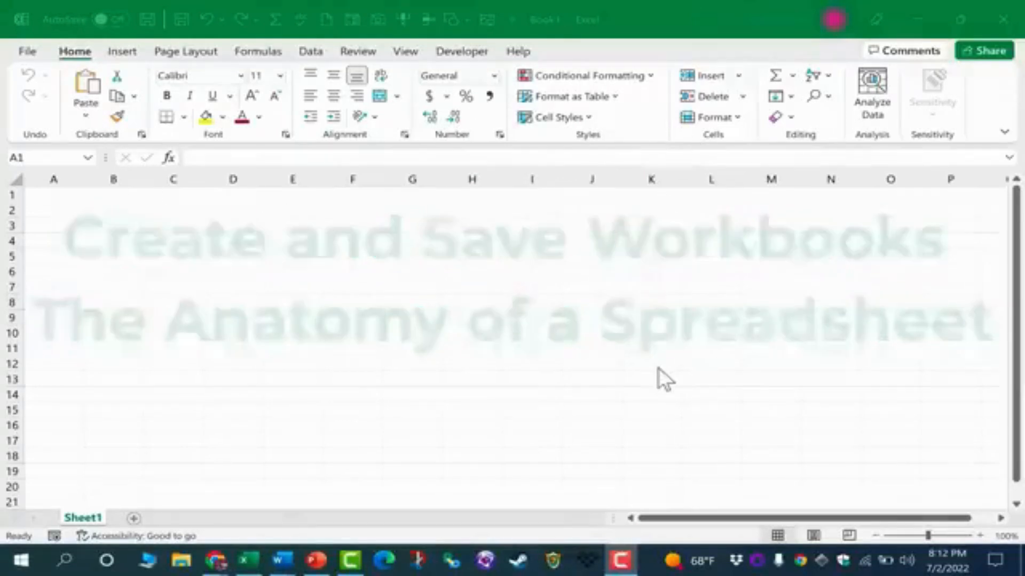
# Create a new blank workbook from the start screen's template gallery.
pyautogui.moveTo(250, 560)
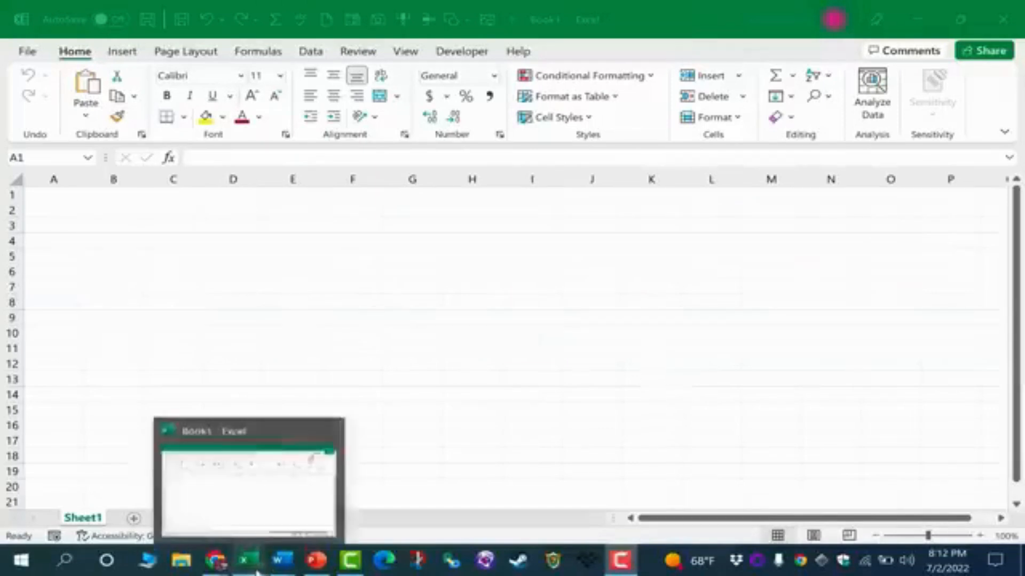
pyautogui.click(254, 474)
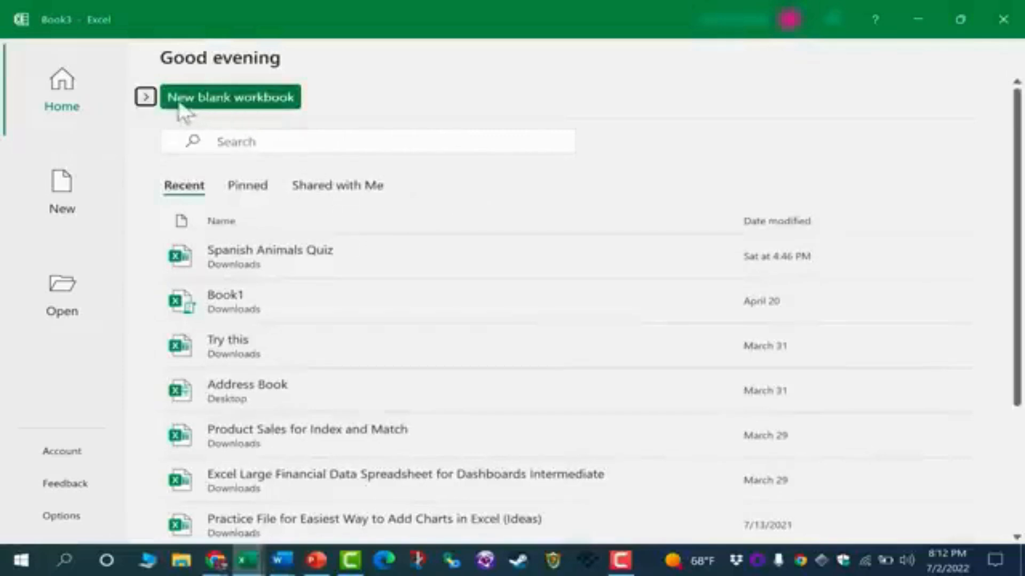
pyautogui.click(151, 96)
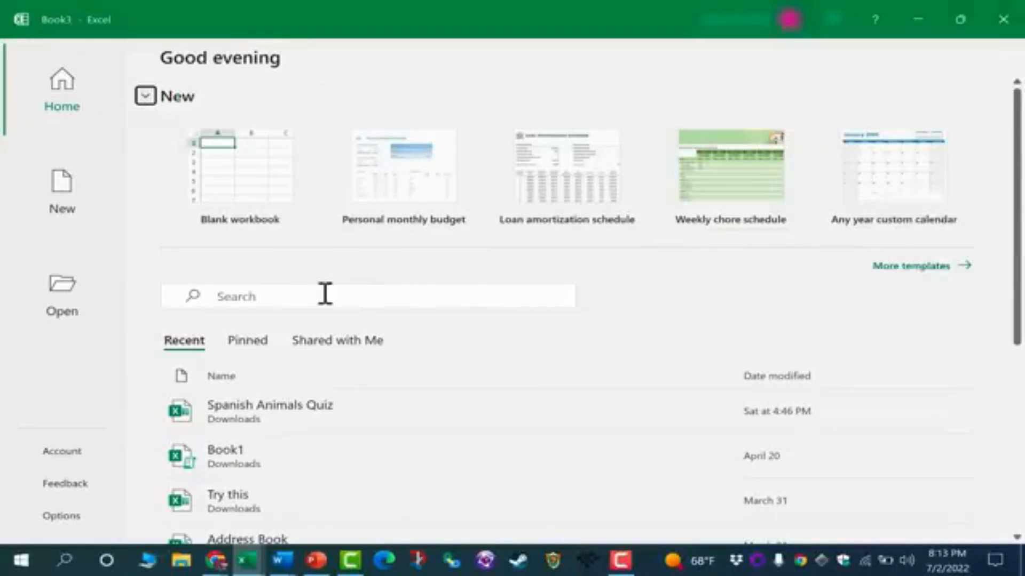
pyautogui.click(966, 265)
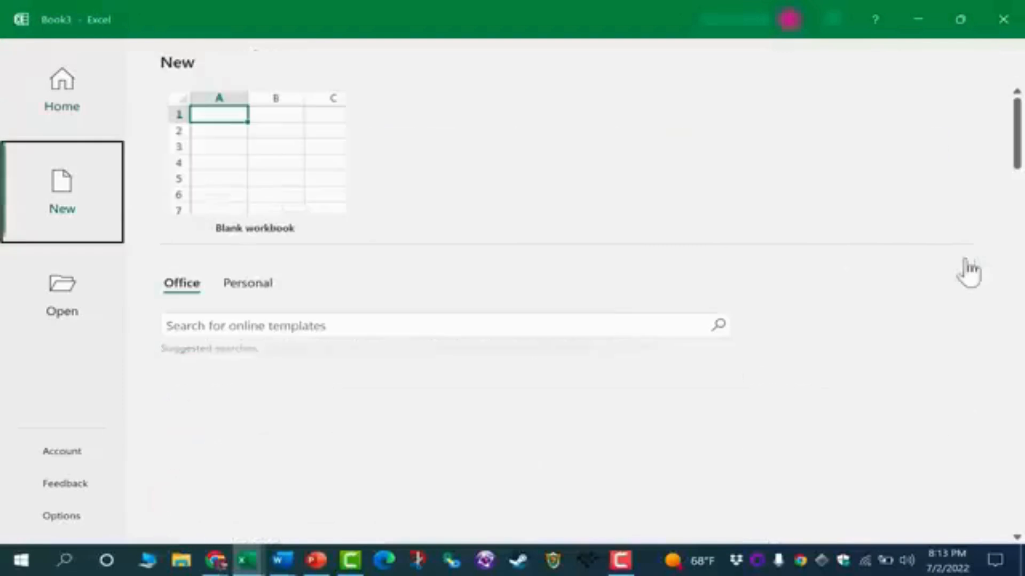
pyautogui.click(273, 181)
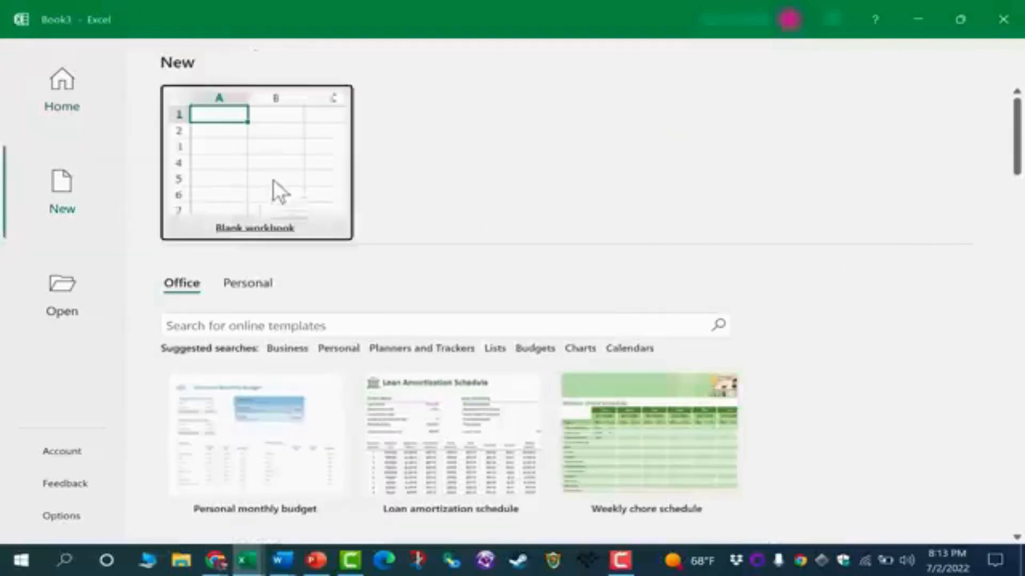
pyautogui.click(273, 181)
pyautogui.click(504, 240)
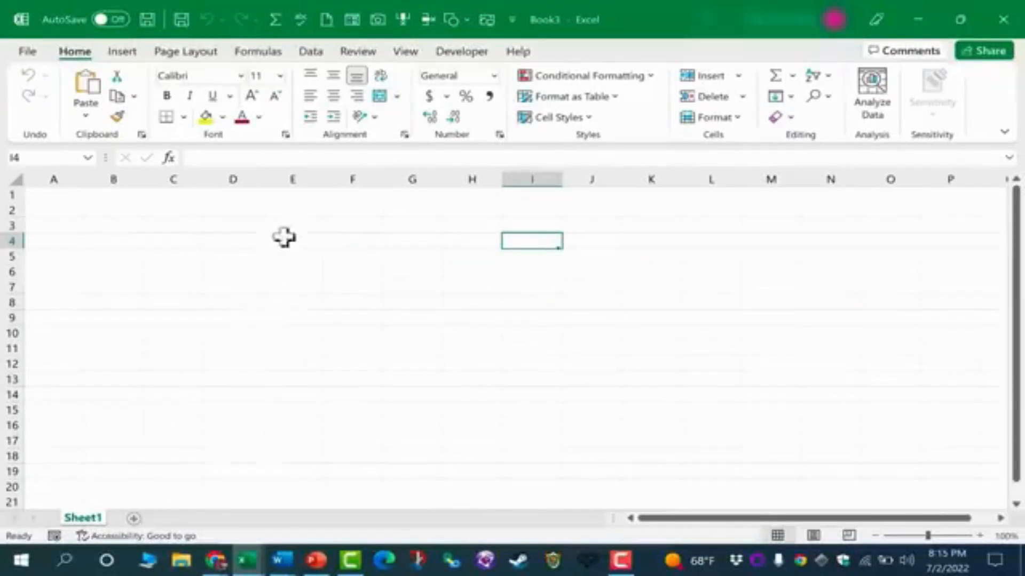
# Select columns E, C, K and I in turn to identify spreadsheet columns.
pyautogui.click(293, 173)
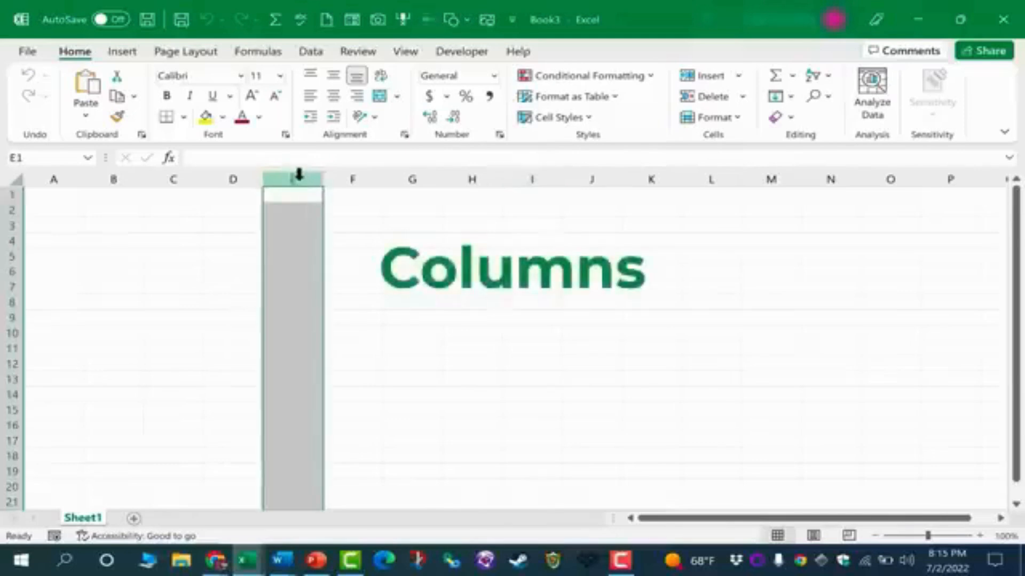
pyautogui.click(184, 179)
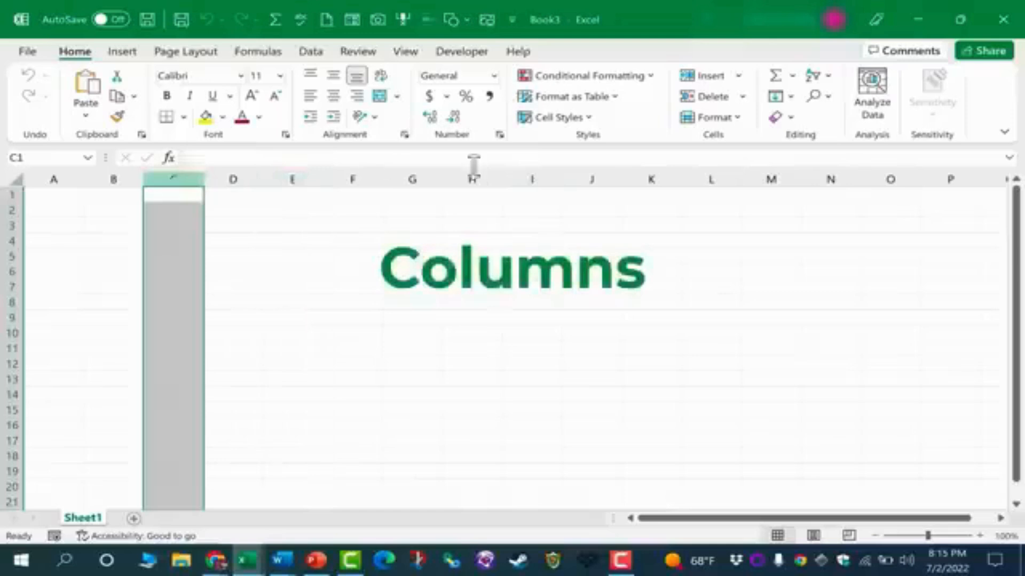
pyautogui.click(651, 176)
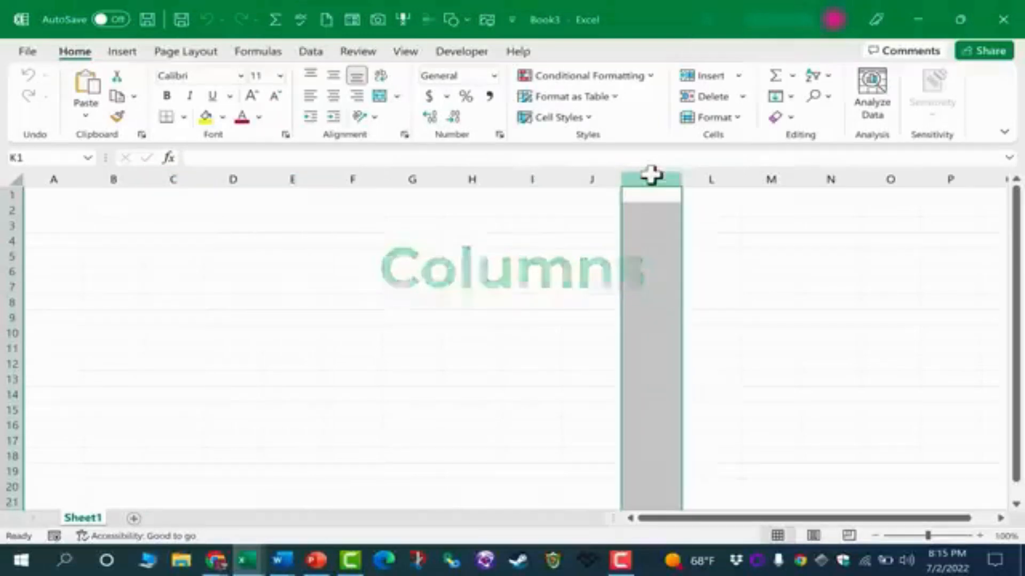
pyautogui.click(541, 179)
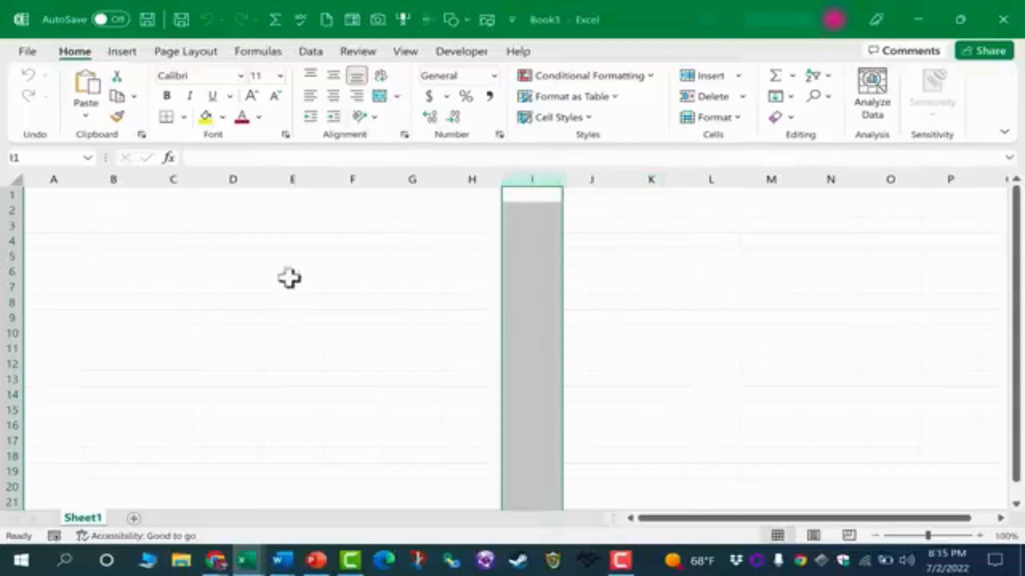
# Select rows 3, 10 and 12 in turn, alternating with column E, to identify rows.
pyautogui.click(12, 225)
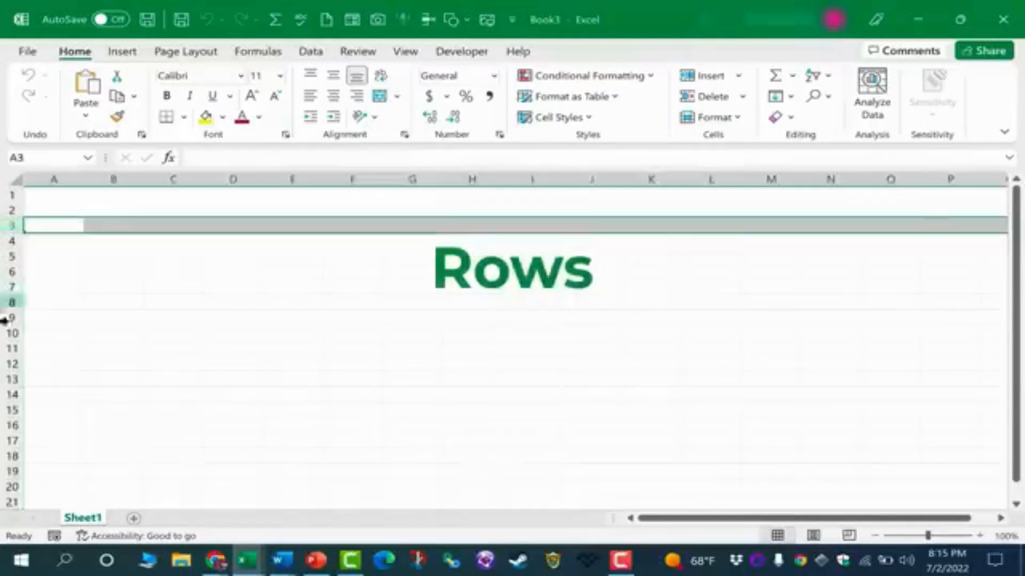
pyautogui.click(12, 331)
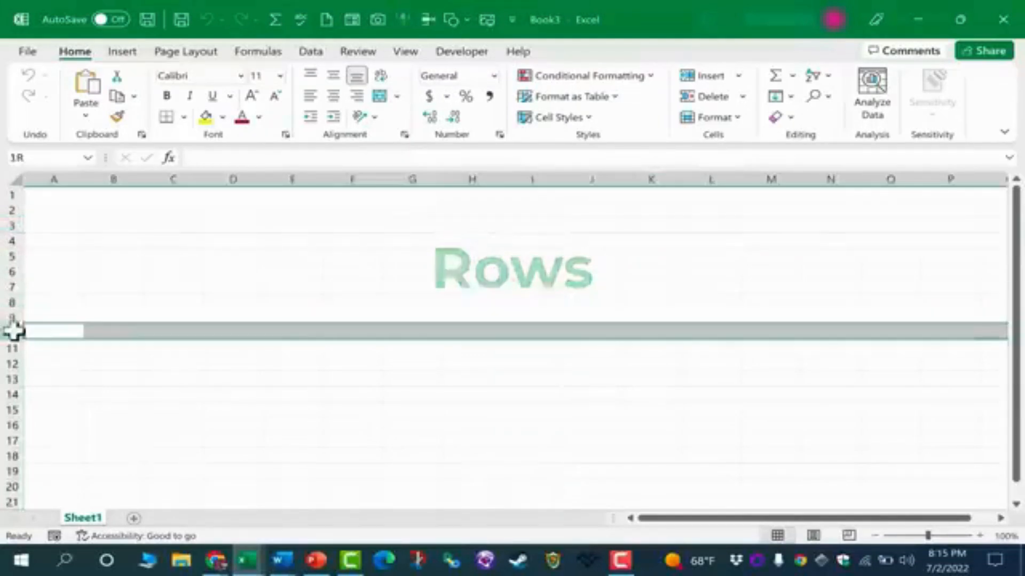
pyautogui.click(304, 179)
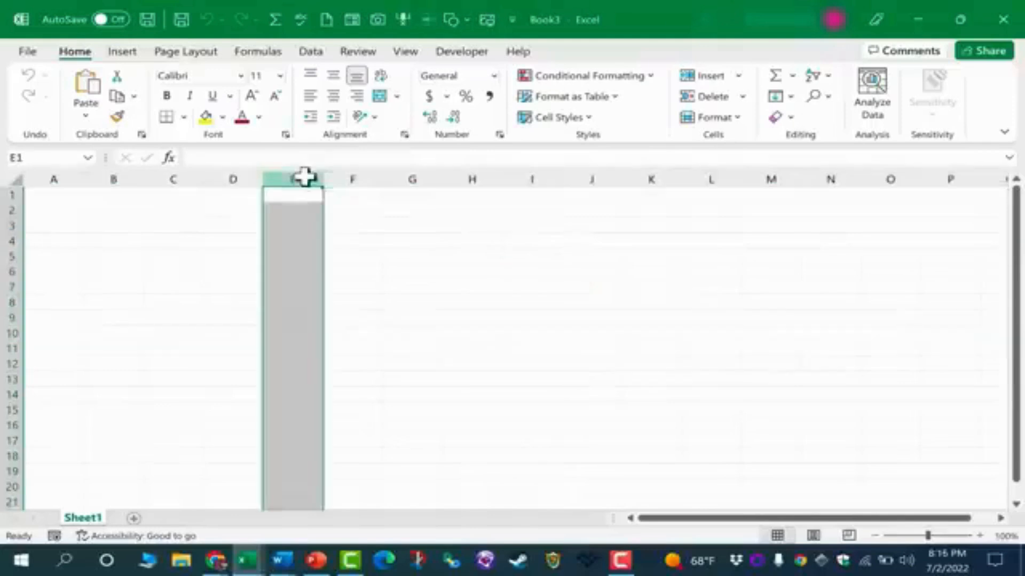
pyautogui.click(10, 363)
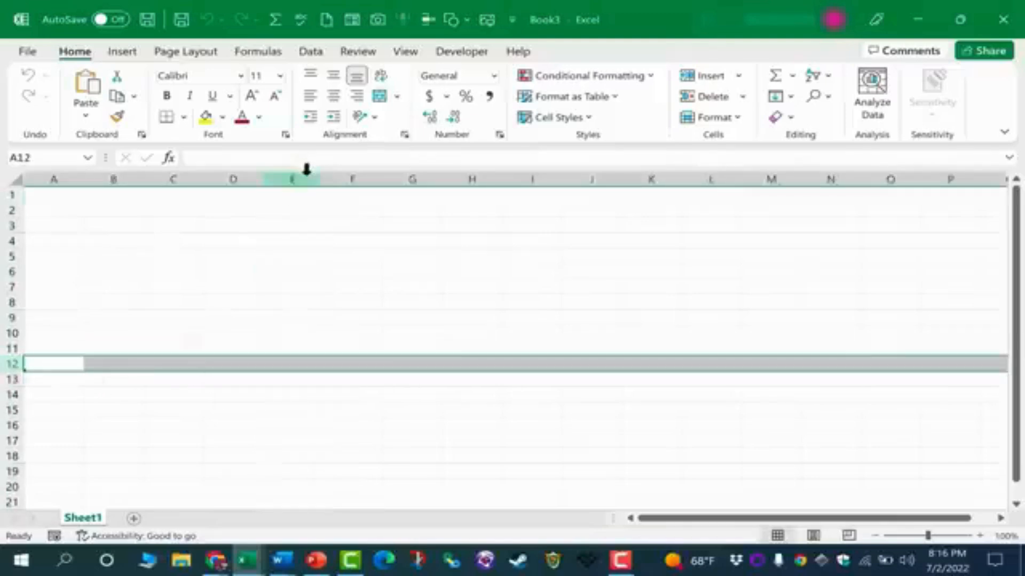
pyautogui.click(307, 176)
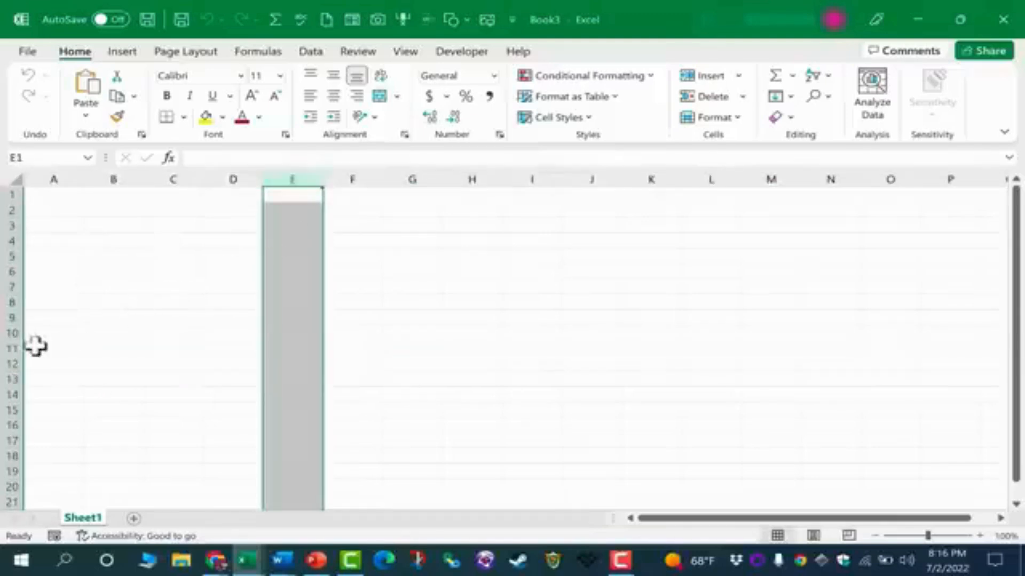
# Select individual cells E10, F10, F8, L4 and B7 to identify cell addresses.
pyautogui.click(8, 333)
pyautogui.click(304, 332)
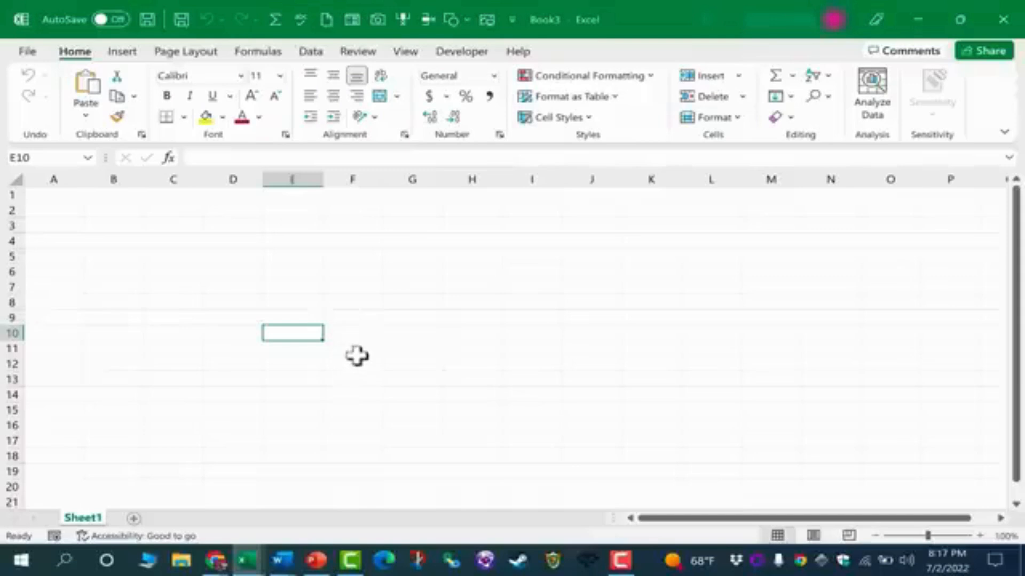
pyautogui.click(364, 336)
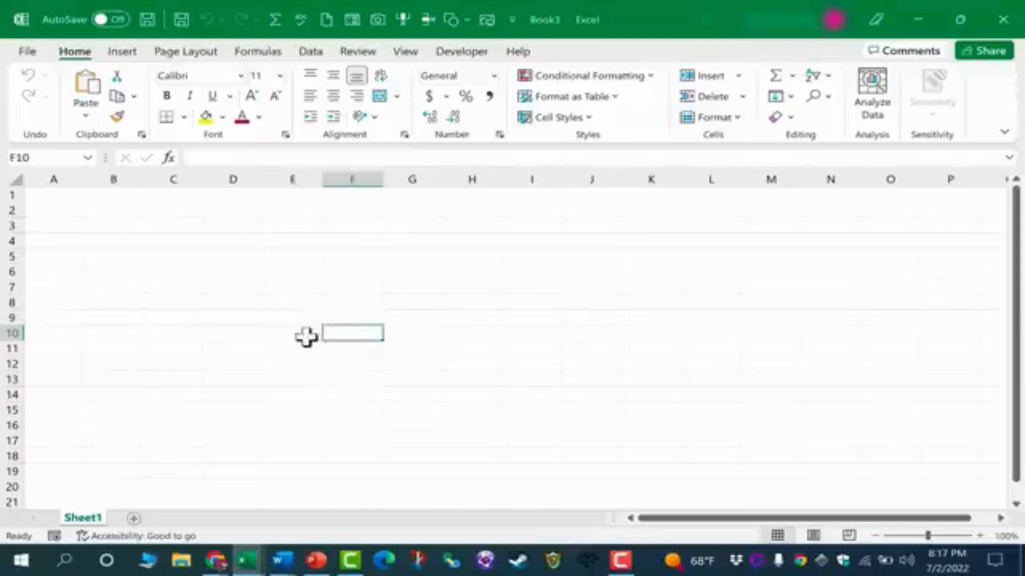
pyautogui.click(305, 336)
pyautogui.click(352, 303)
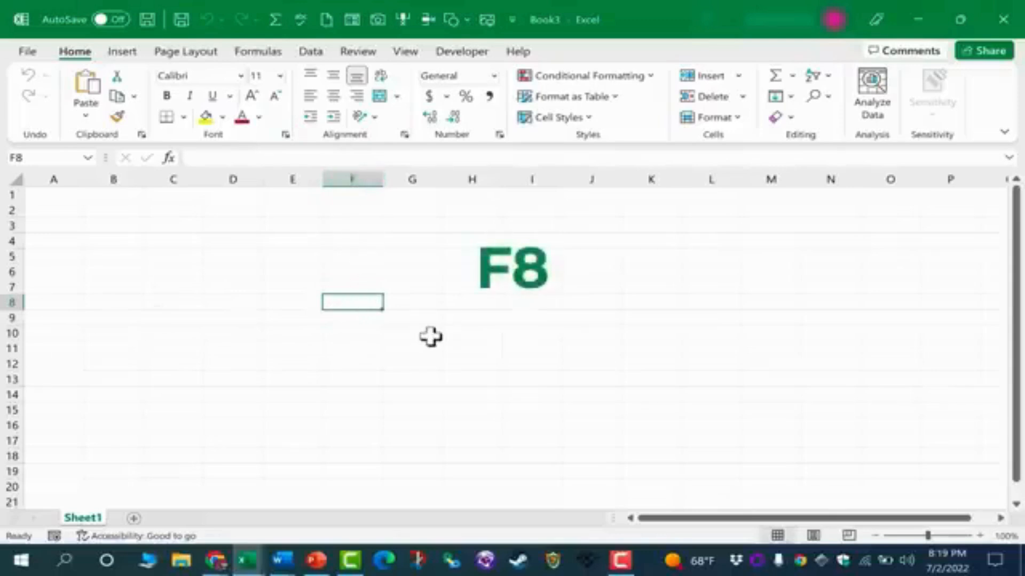
pyautogui.click(719, 242)
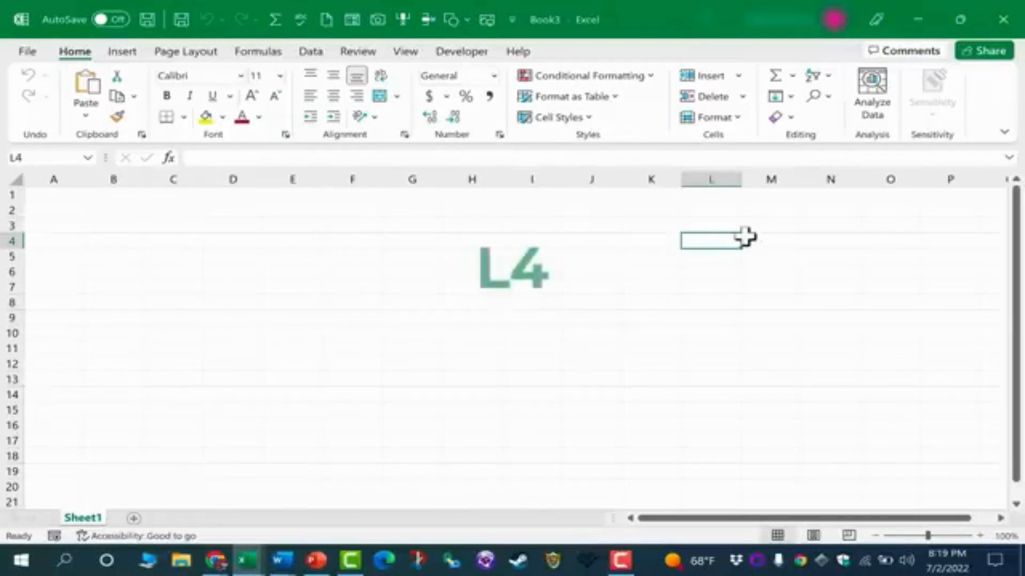
pyautogui.click(119, 283)
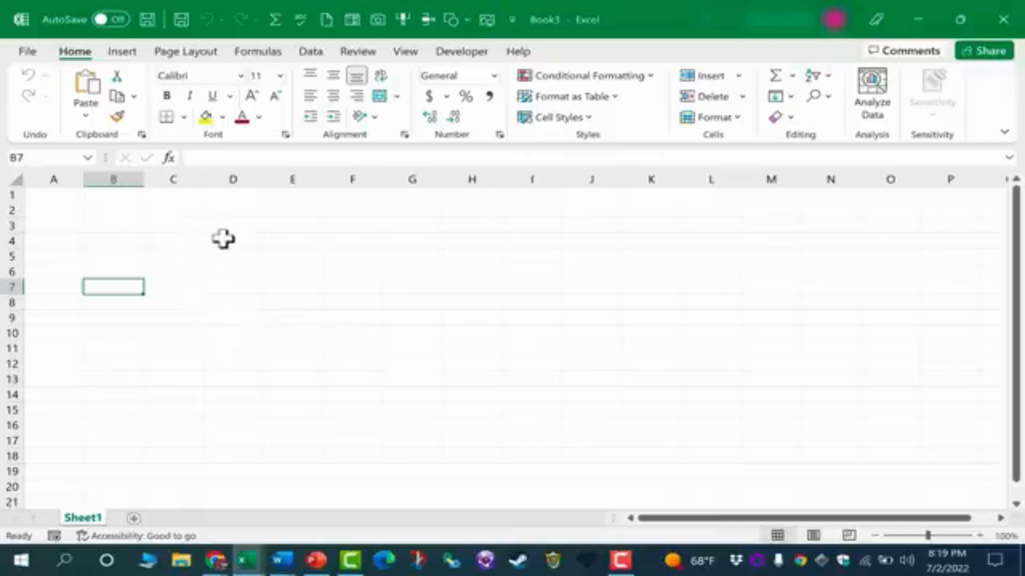
# Select the range D4:J14 by dragging across the cells.
pyautogui.moveTo(227, 239); pyautogui.dragTo(592, 400)
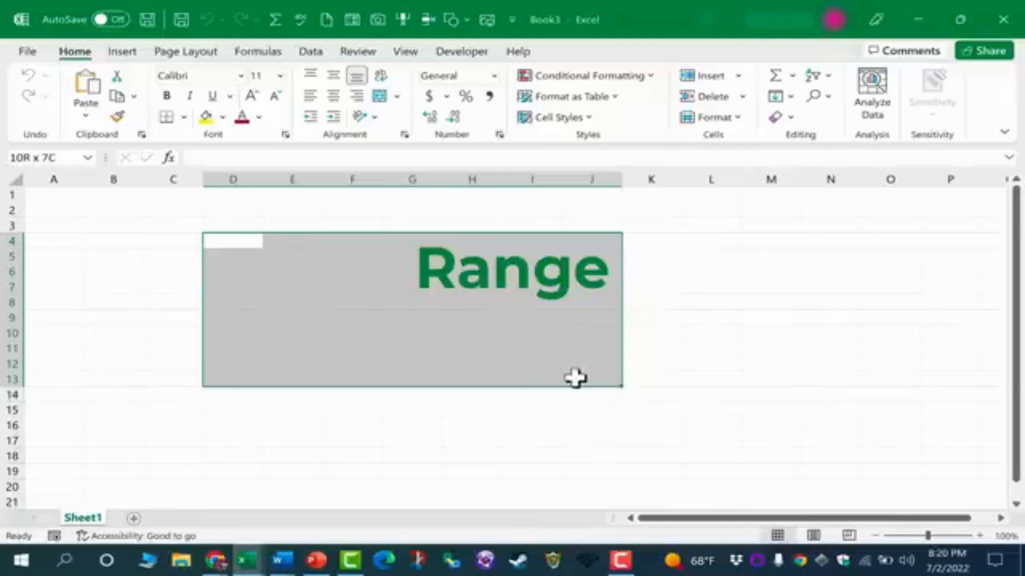
pyautogui.moveTo(574, 378); pyautogui.dragTo(579, 397)
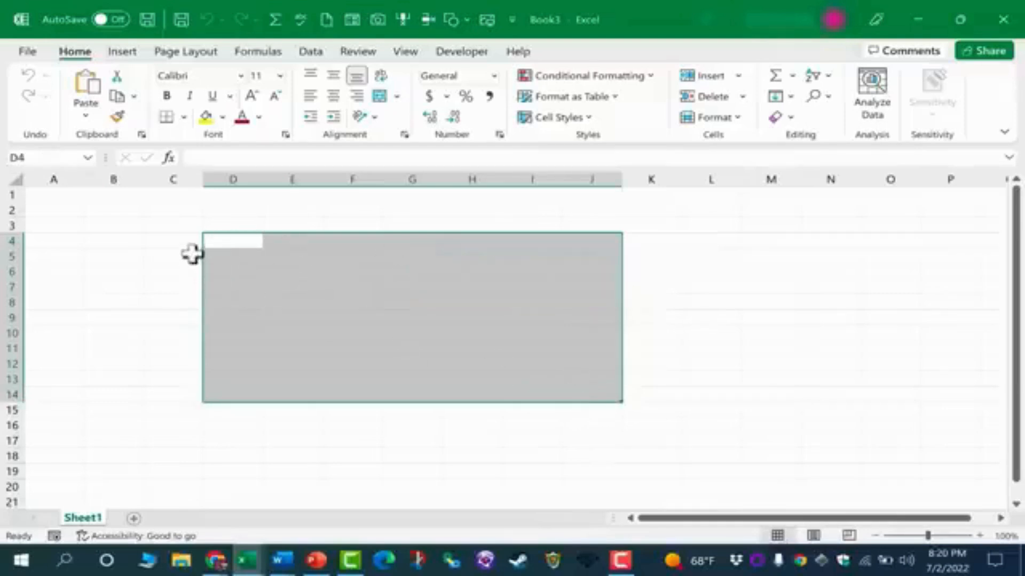
pyautogui.click(210, 243)
pyautogui.moveTo(282, 256); pyautogui.dragTo(589, 384)
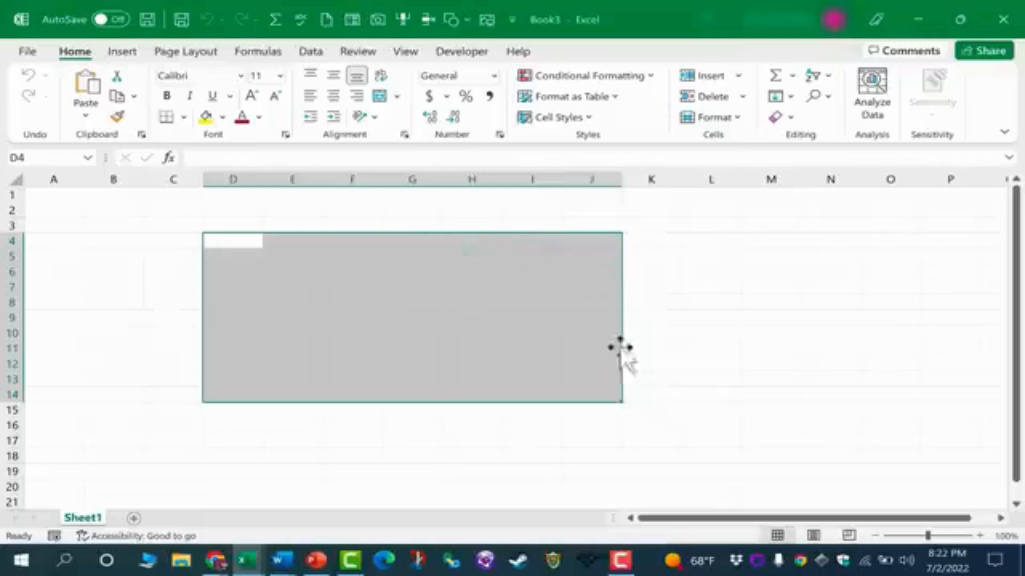
# Select column F, row 5, their intersecting cell F5, and the range E5:L15 in turn.
pyautogui.click(349, 179)
pyautogui.click(12, 255)
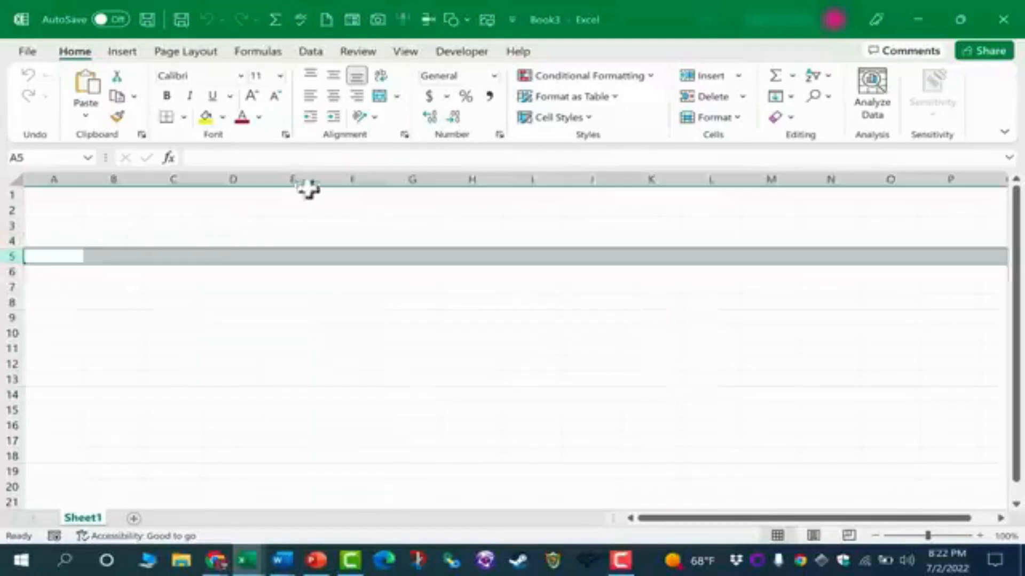
pyautogui.click(359, 258)
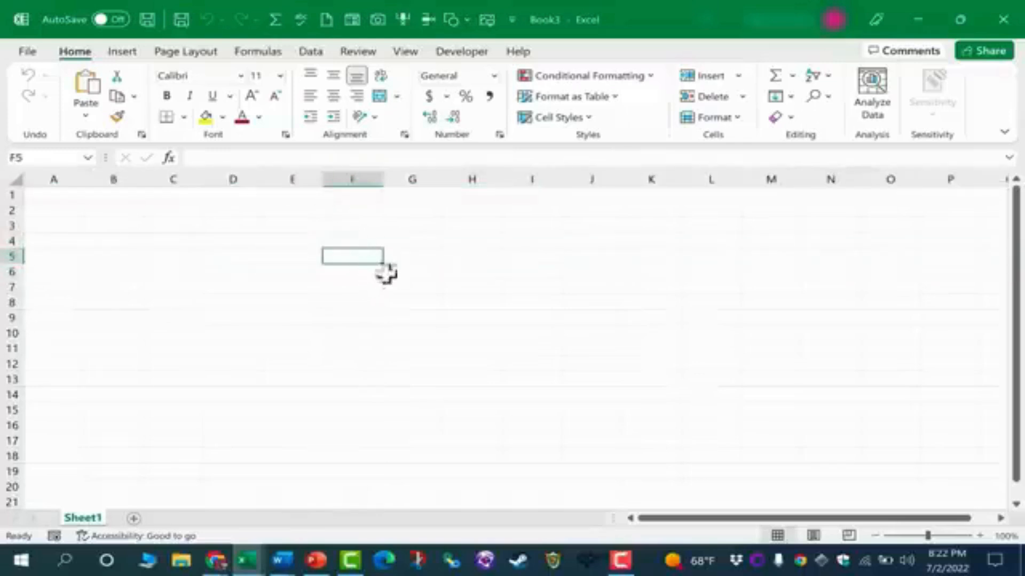
pyautogui.click(414, 274)
pyautogui.moveTo(286, 254); pyautogui.dragTo(733, 415)
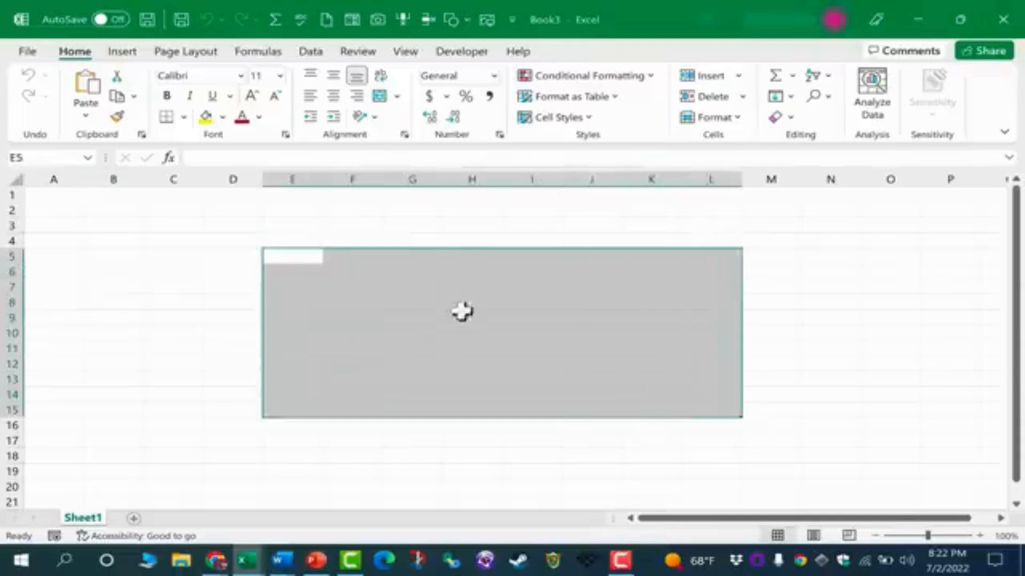
pyautogui.click(218, 415)
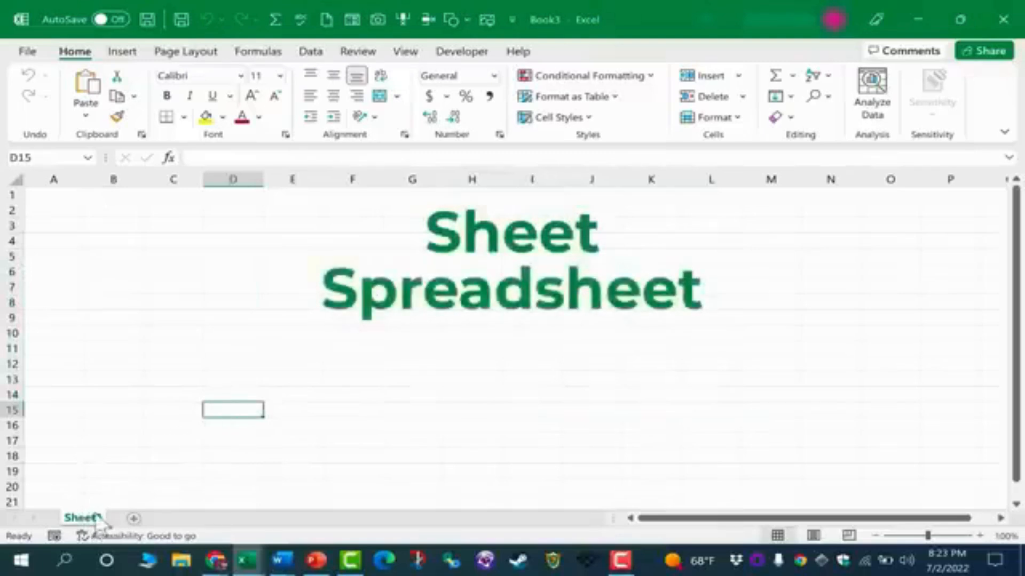
# Add two new worksheets and switch back and forth between Sheet1 and Sheet2.
pyautogui.click(135, 518)
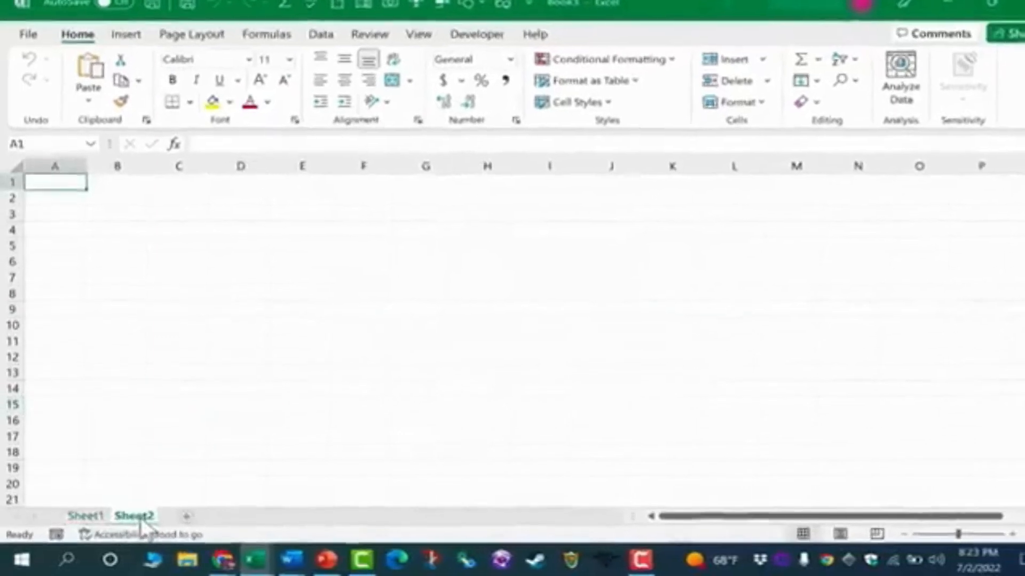
pyautogui.click(179, 517)
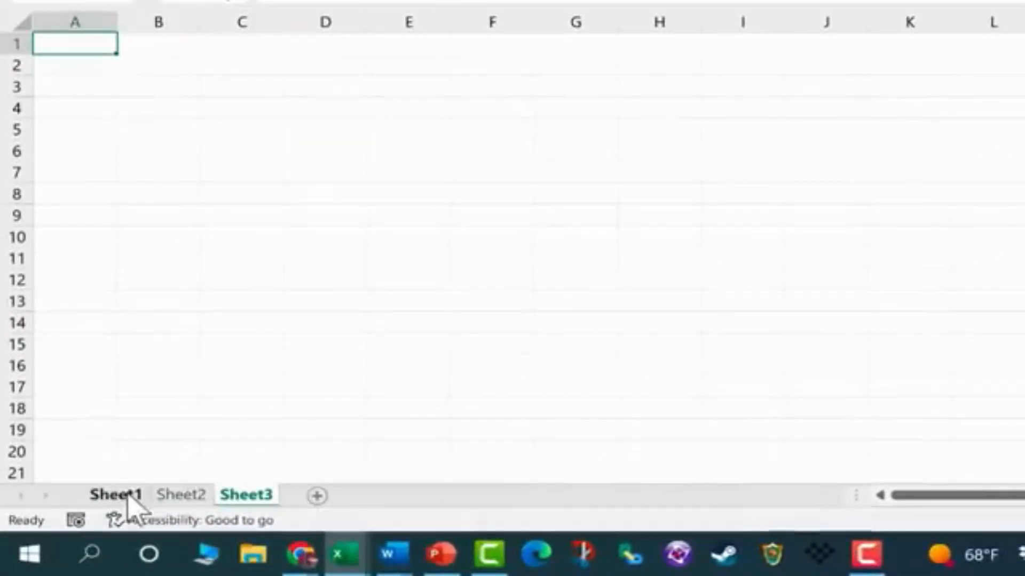
pyautogui.click(128, 495)
pyautogui.click(179, 495)
pyautogui.click(130, 496)
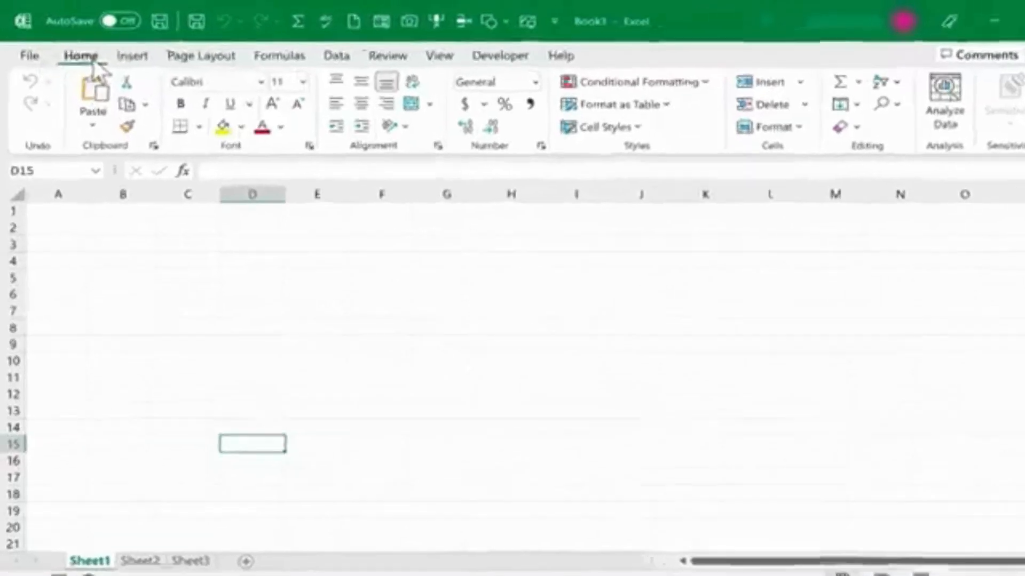
# Examine the commands on the Insert, Page Layout, Data, Home, Formulas and View ribbon tabs.
pyautogui.click(135, 58)
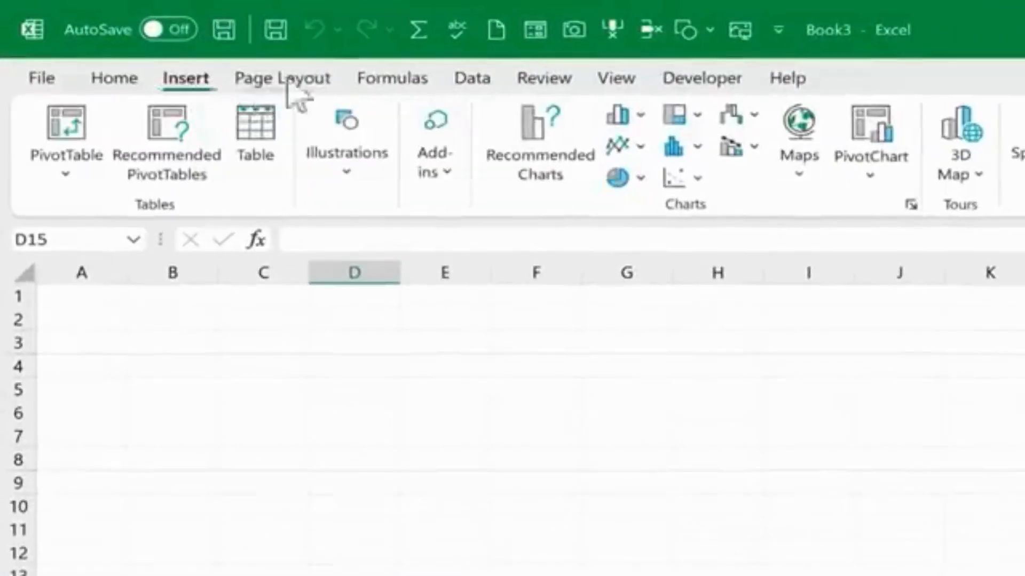
pyautogui.click(222, 57)
pyautogui.click(483, 81)
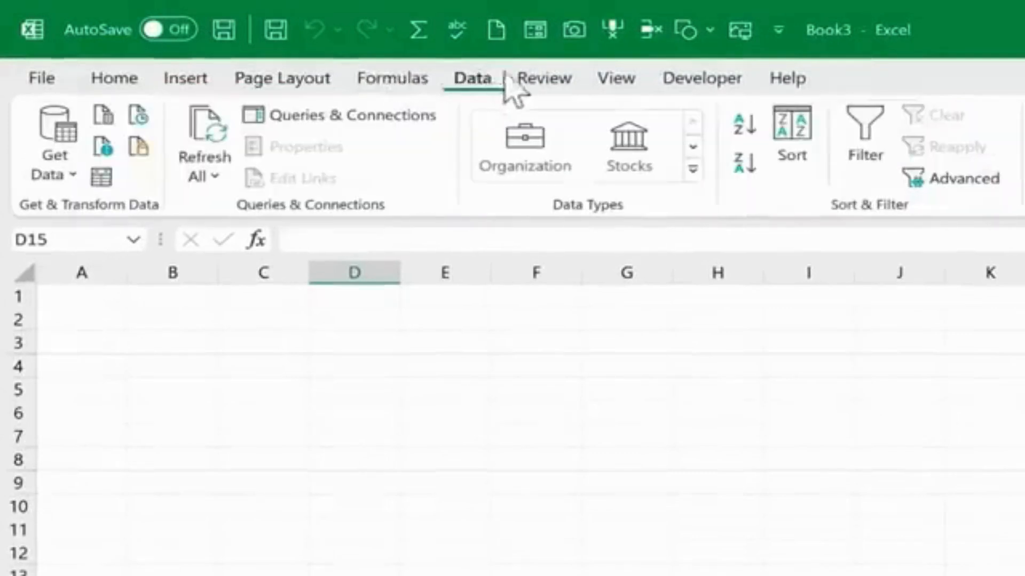
pyautogui.click(112, 80)
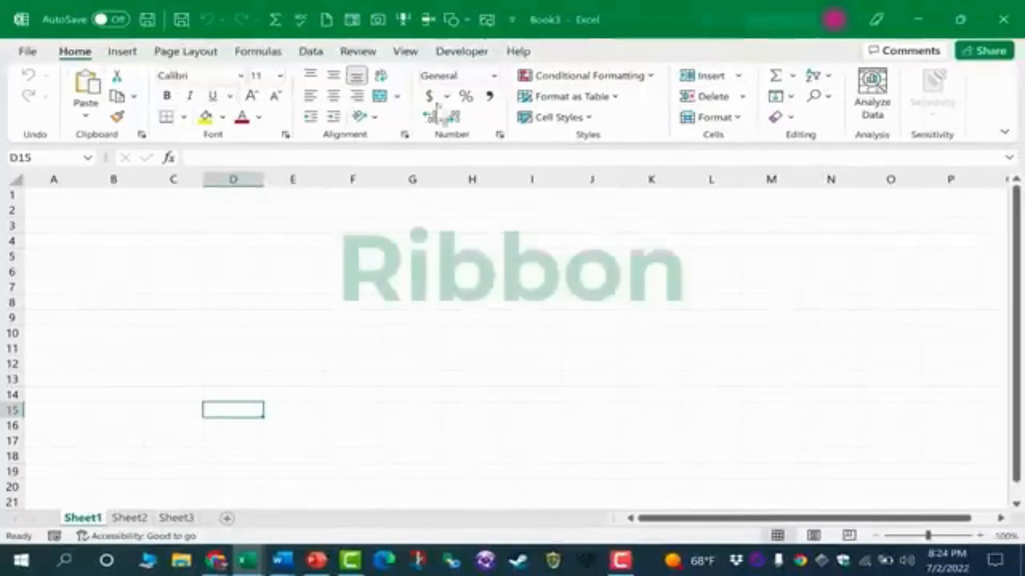
pyautogui.click(257, 51)
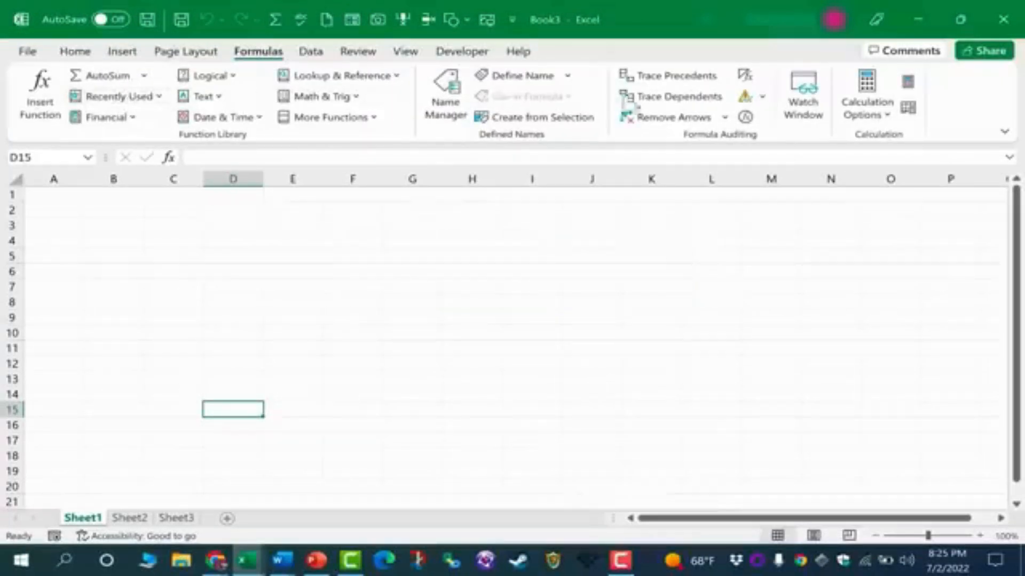
pyautogui.click(405, 54)
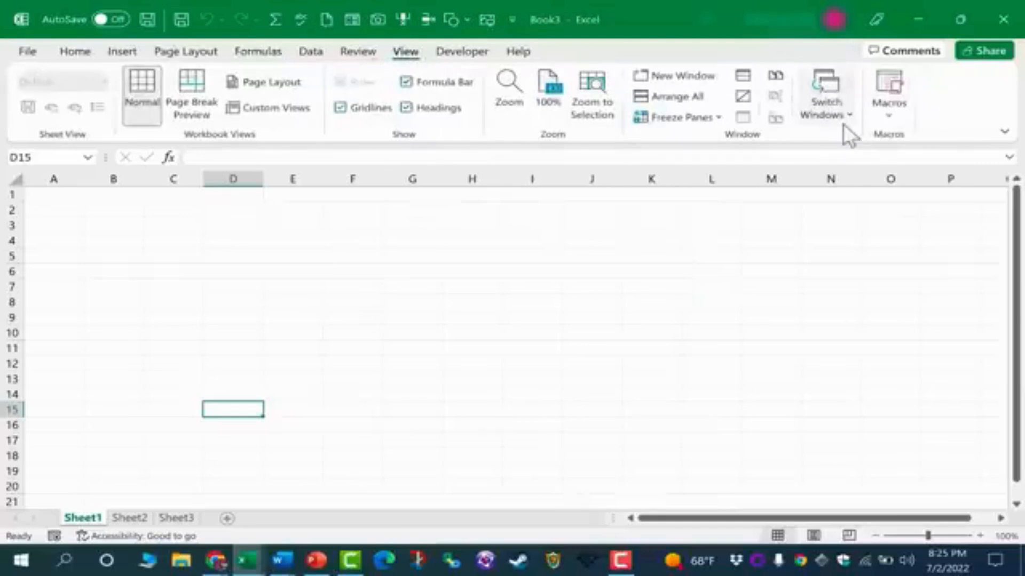
# Open the Format Cells dialog from the Alignment group and browse its Border and Fill tabs before closing it.
pyautogui.click(128, 52)
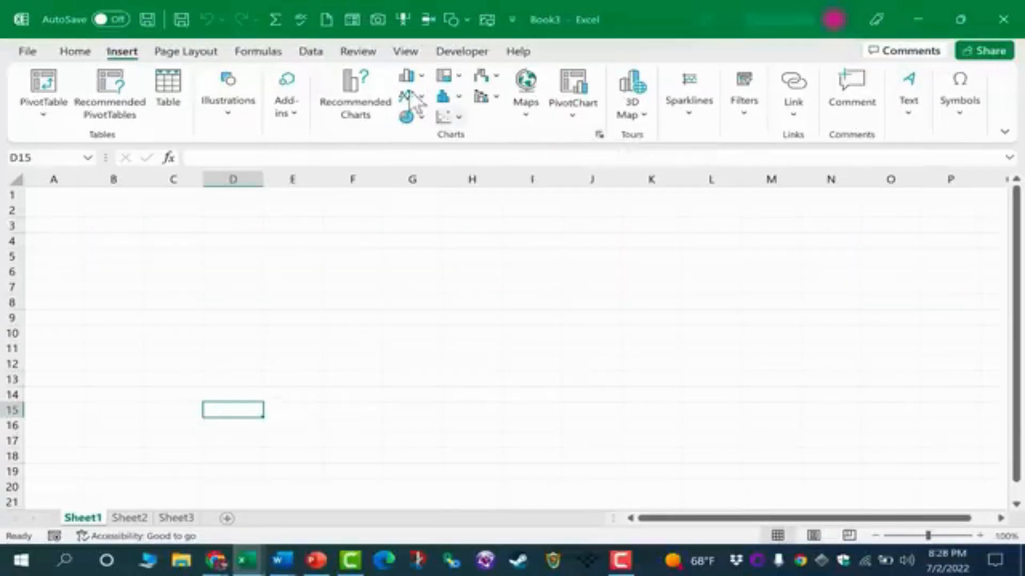
pyautogui.click(89, 51)
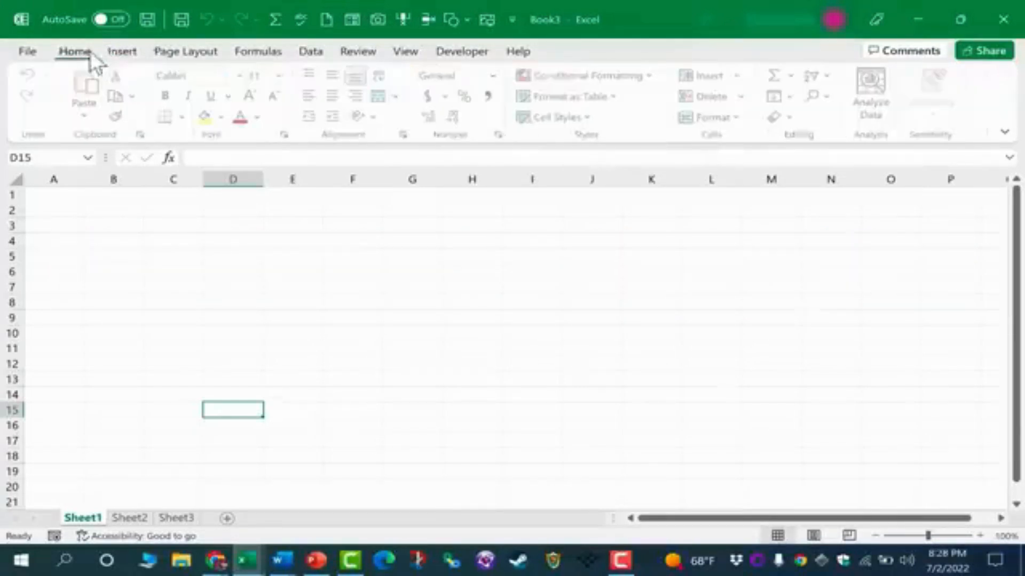
pyautogui.click(404, 134)
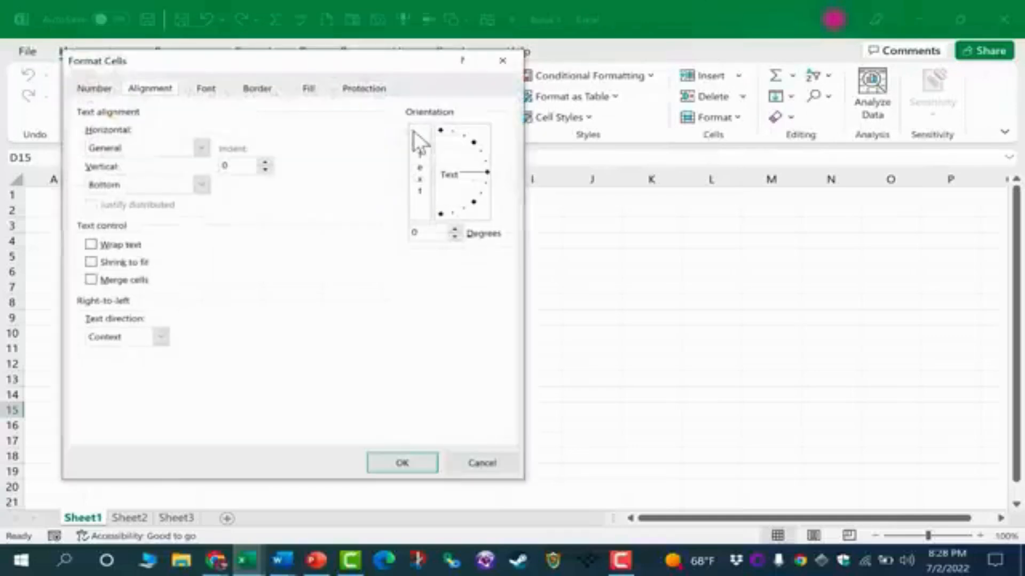
pyautogui.click(257, 88)
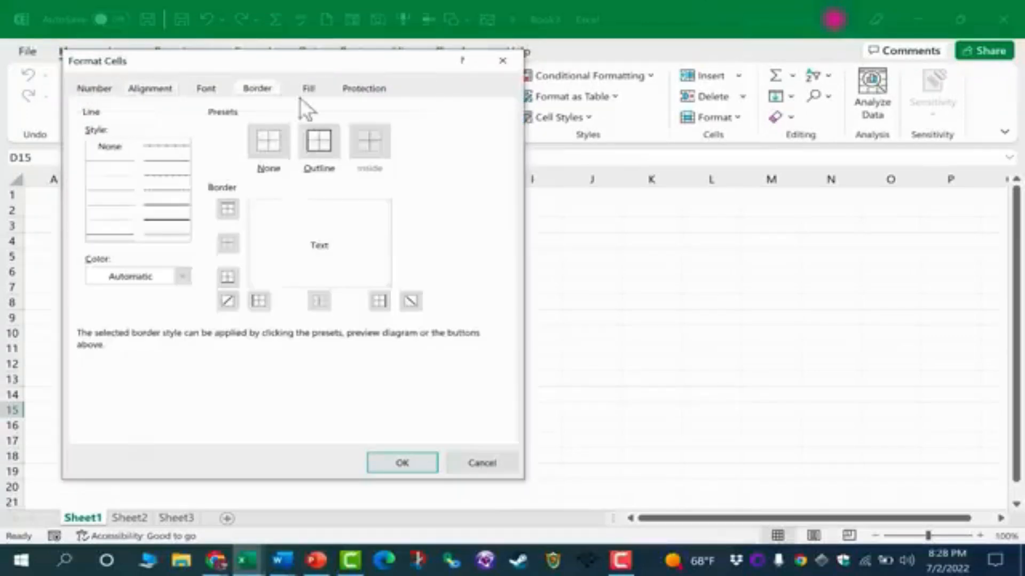
pyautogui.click(309, 88)
pyautogui.press('Escape')
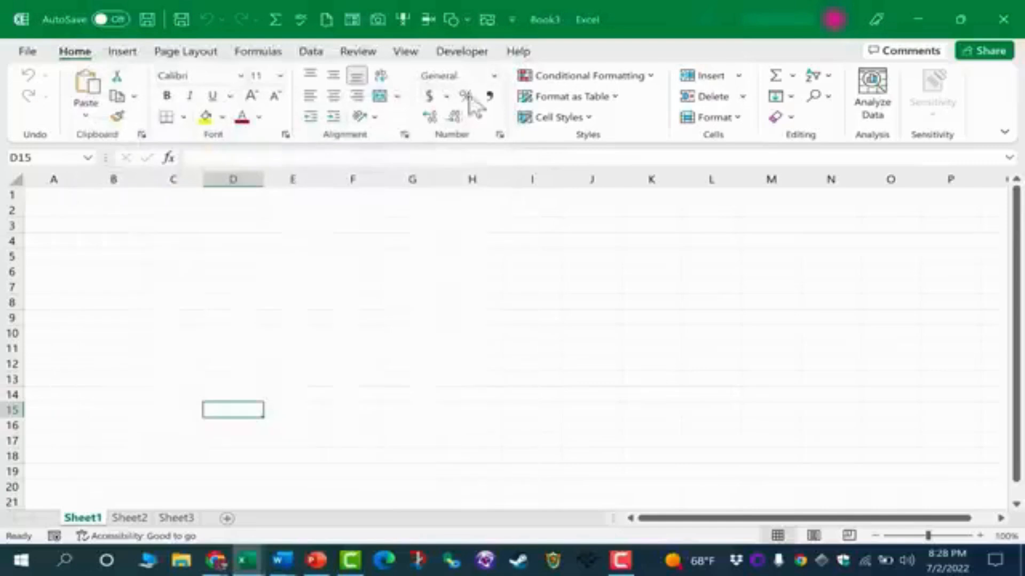
# Scroll through the worksheet with the vertical and horizontal scroll bars.
pyautogui.click(122, 52)
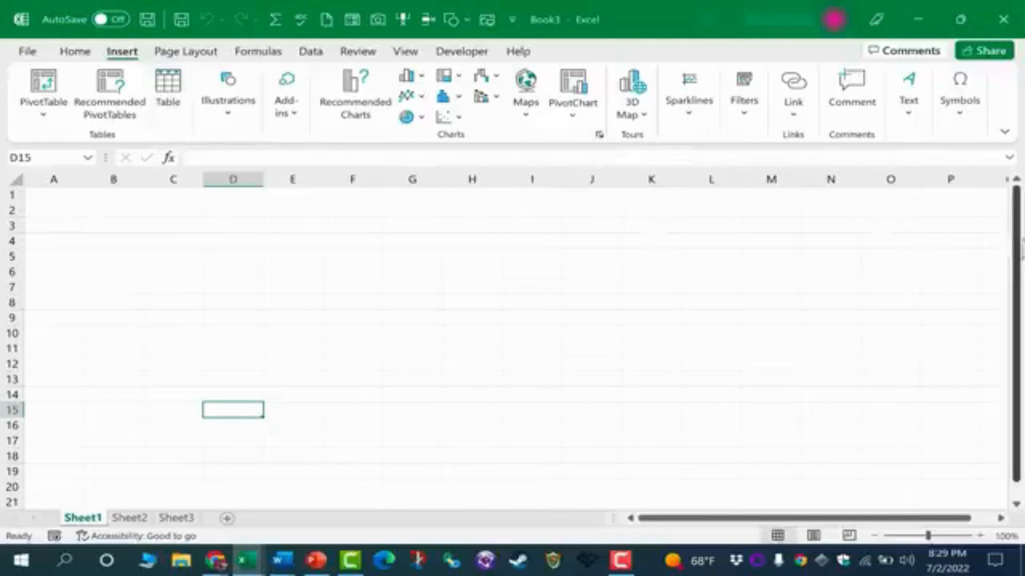
pyautogui.moveTo(1017, 255); pyautogui.dragTo(1017, 261)
pyautogui.scroll(-8, 885, 391)
pyautogui.scroll(2, 878, 393)
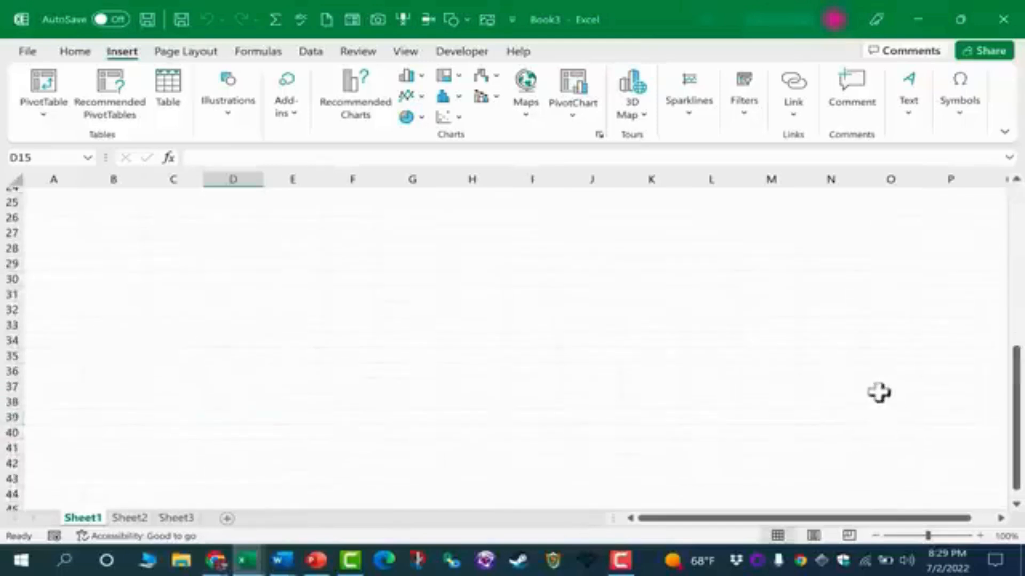
pyautogui.moveTo(1006, 375); pyautogui.dragTo(1006, 368)
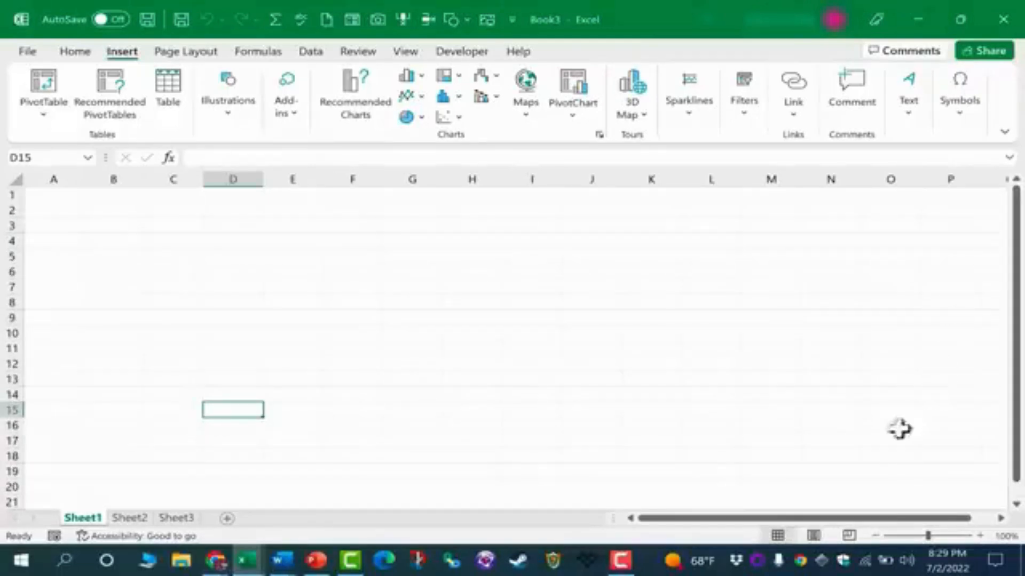
pyautogui.moveTo(881, 520); pyautogui.dragTo(722, 520)
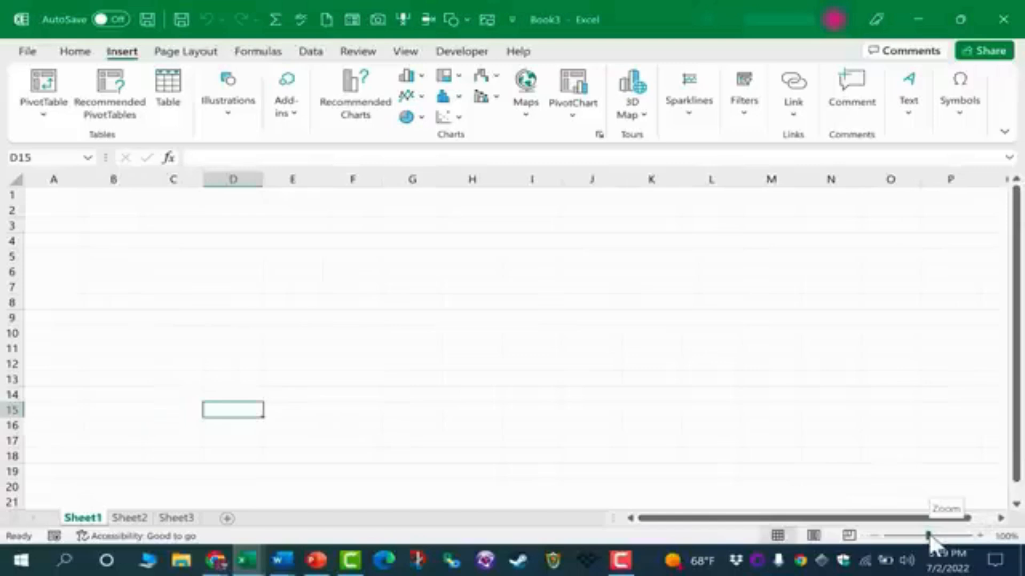
# Switch the sheet between Page Break Preview, Page Layout and Normal views.
pyautogui.moveTo(929, 536)
pyautogui.mouseDown()
pyautogui.moveTo(945, 535)
pyautogui.moveTo(896, 536)
pyautogui.moveTo(938, 536)
pyautogui.moveTo(911, 536)
pyautogui.moveTo(921, 536)
pyautogui.mouseUp()
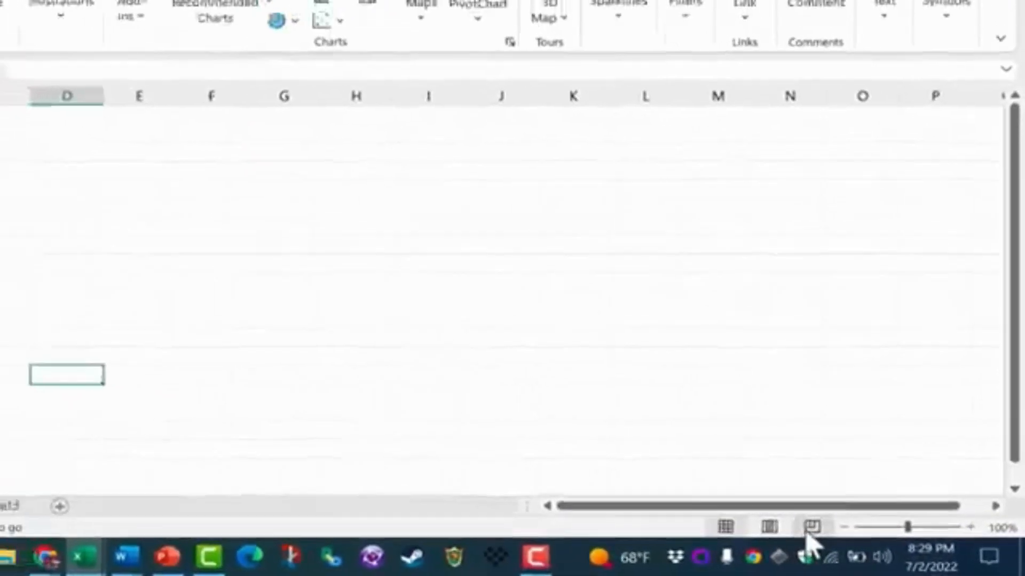
pyautogui.click(800, 524)
pyautogui.click(755, 524)
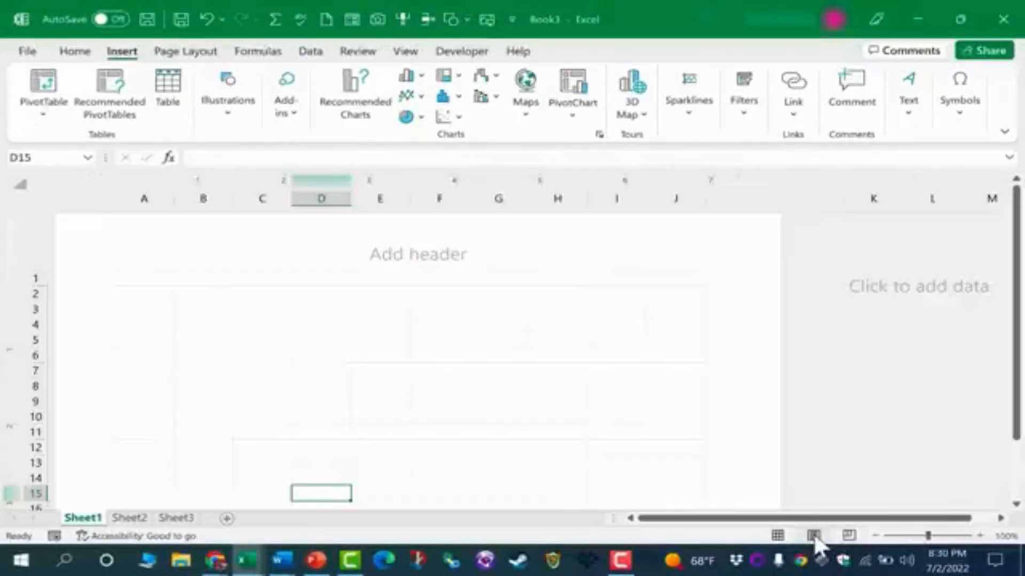
pyautogui.click(778, 536)
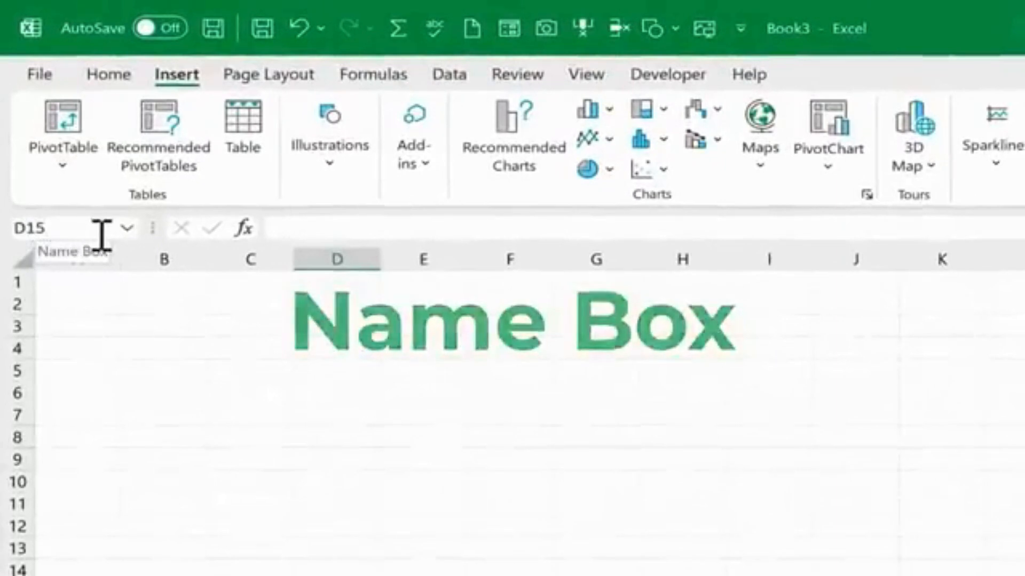
# Select cells F4 and E3 to examine the Name Box, then activate the formula bar.
pyautogui.click(524, 344)
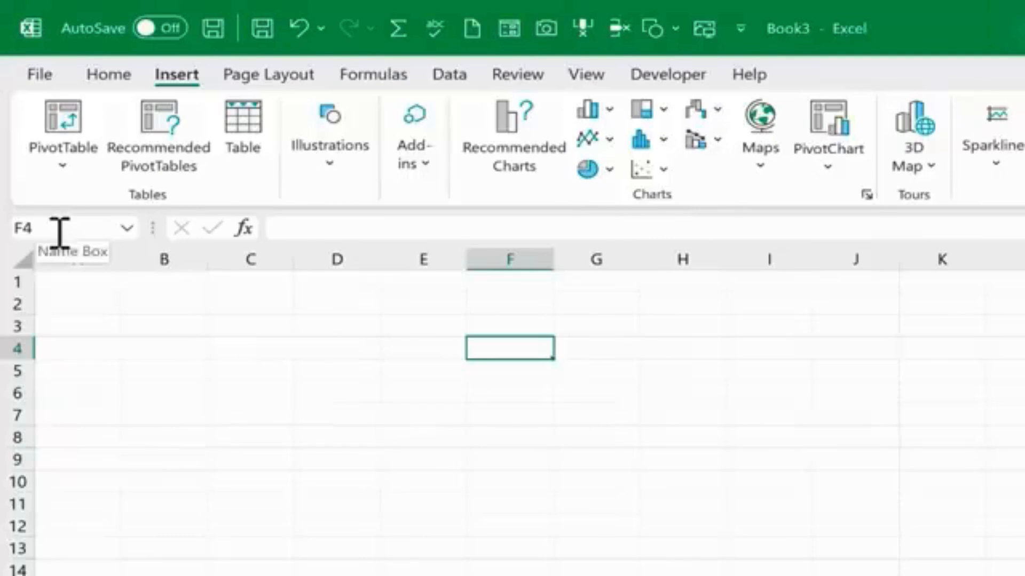
pyautogui.click(423, 326)
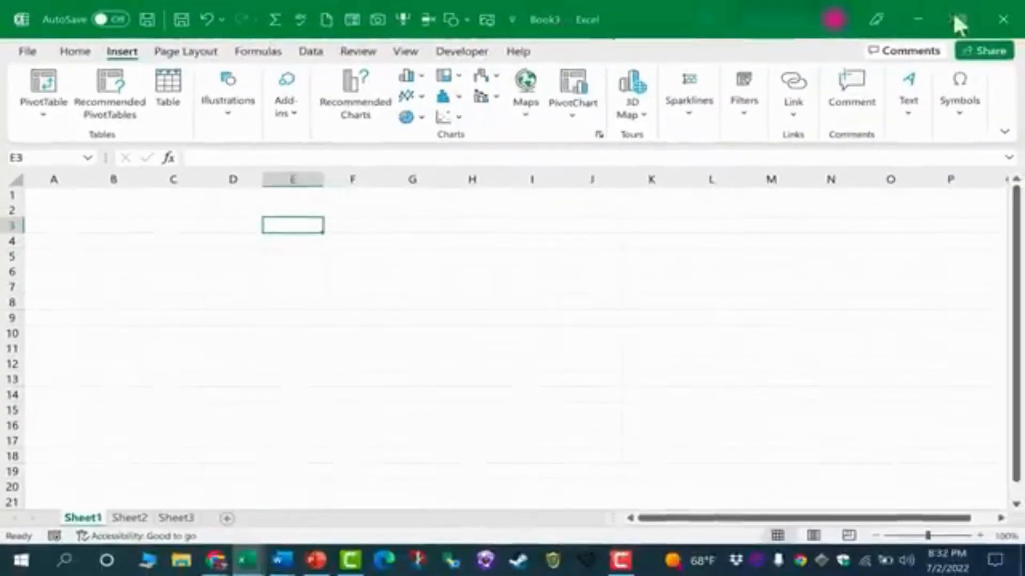
pyautogui.click(231, 159)
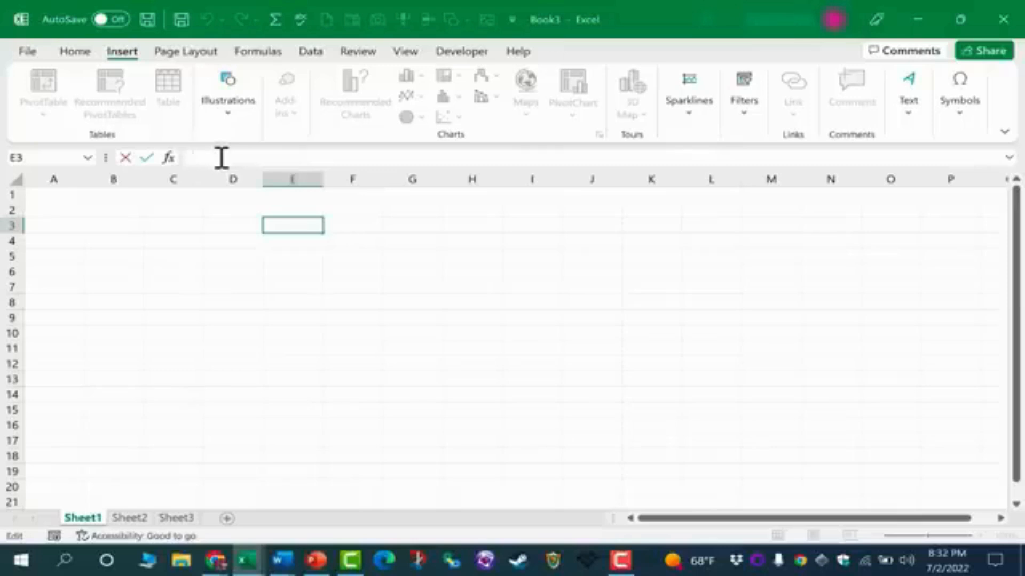
pyautogui.click(76, 51)
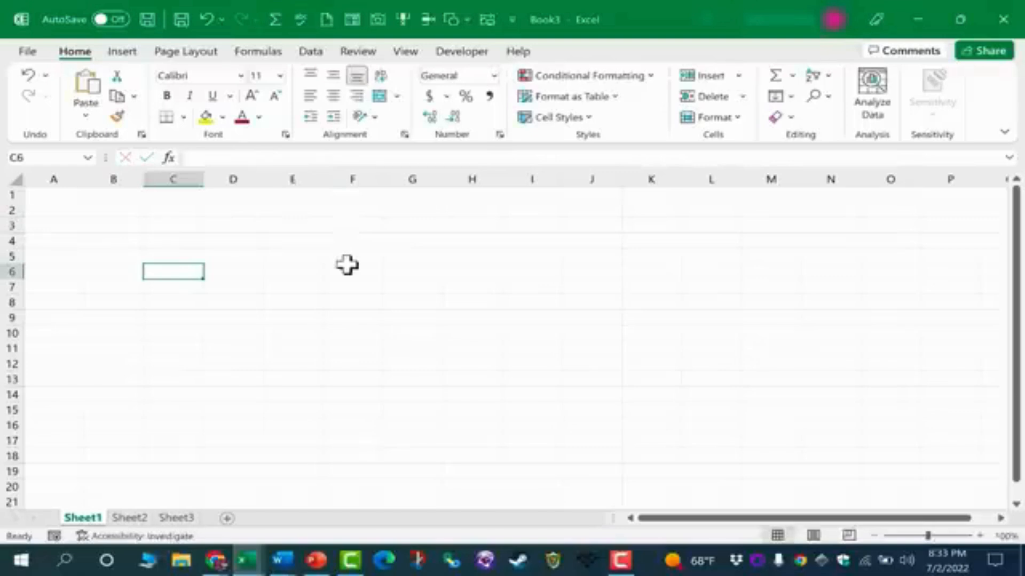
# Save the workbook to the Documents folder as Excel for Beginners - Complete Course.
pyautogui.click(28, 51)
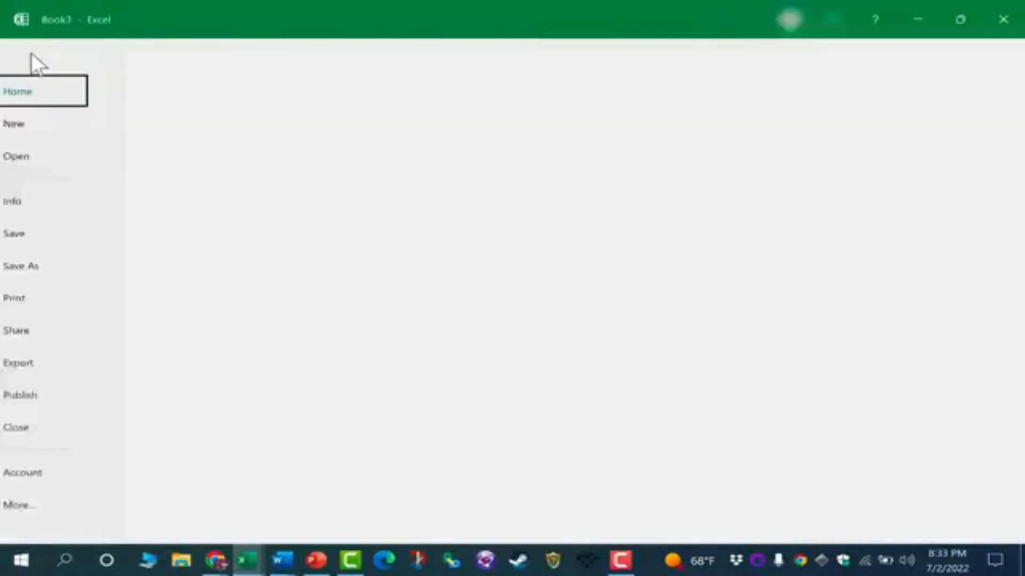
pyautogui.click(53, 265)
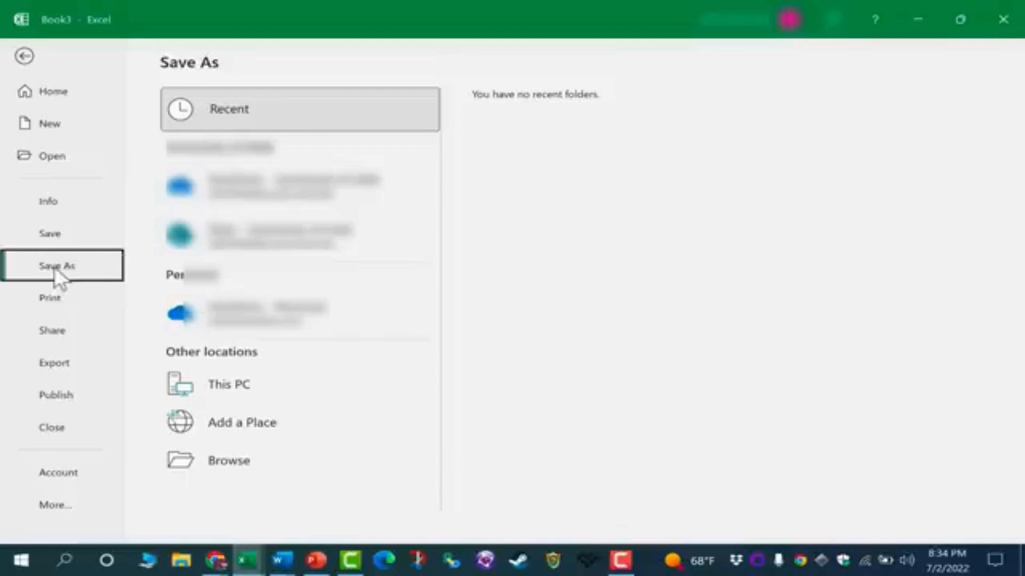
pyautogui.click(224, 460)
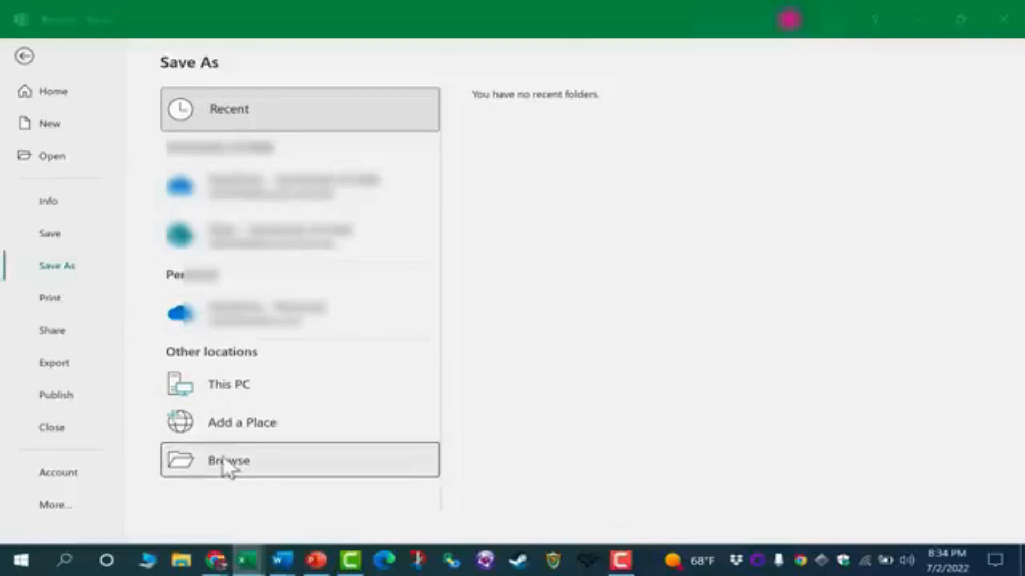
pyautogui.click(71, 91)
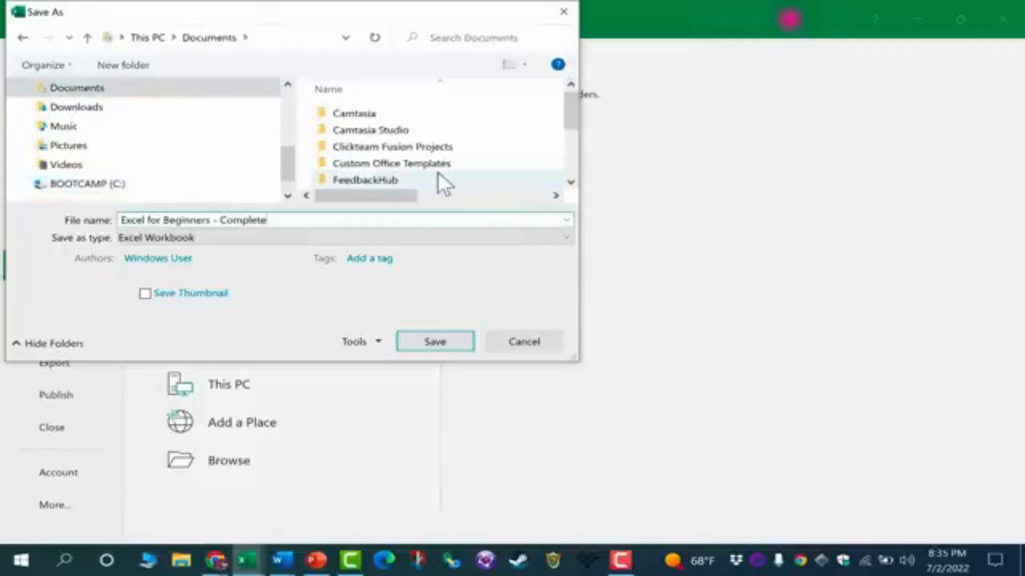
pyautogui.write('urse')
pyautogui.click(444, 339)
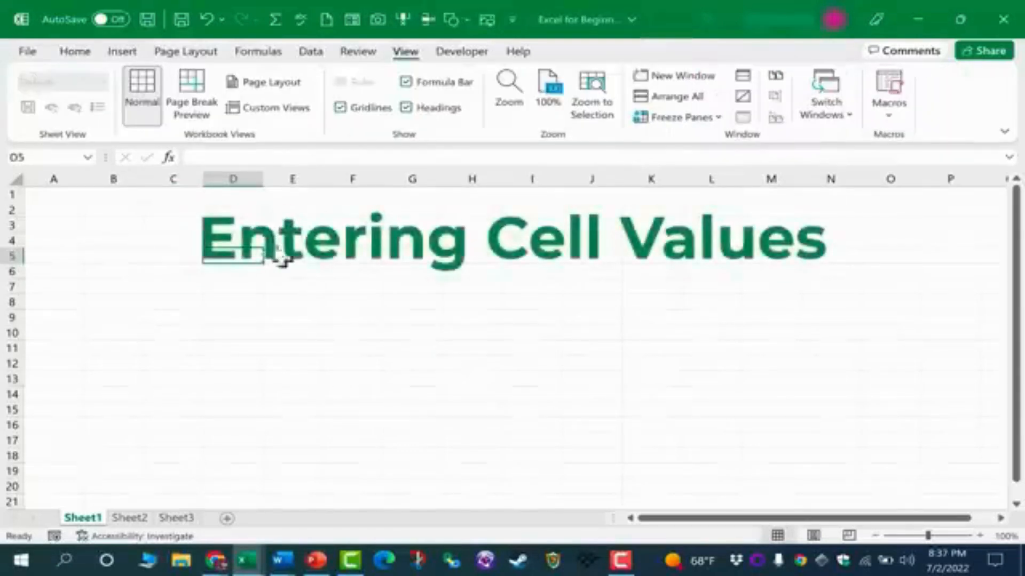
# Enter the numbers 1, 2, 3 and 4 down cells A1 to A4.
pyautogui.click(309, 272)
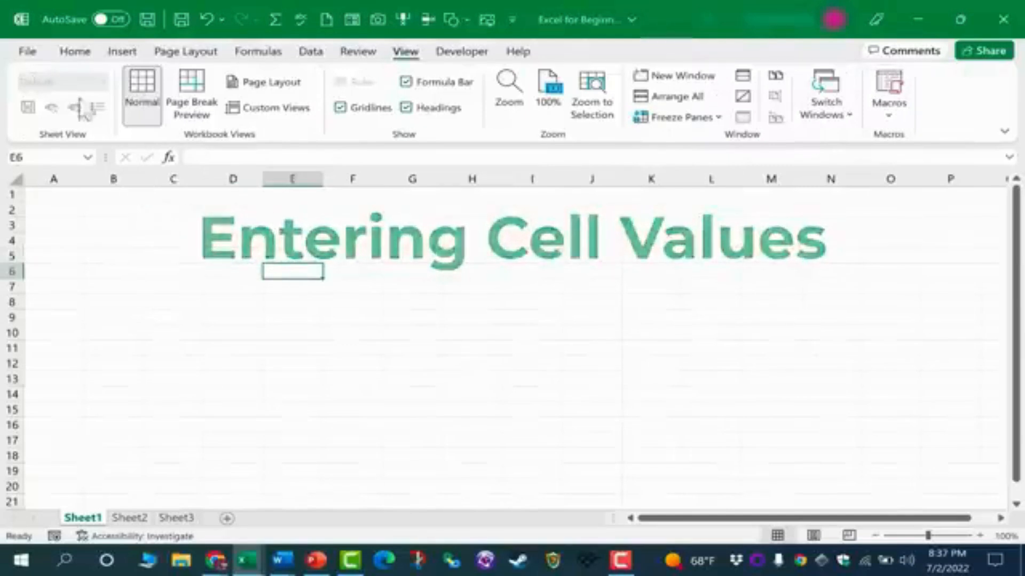
pyautogui.click(422, 334)
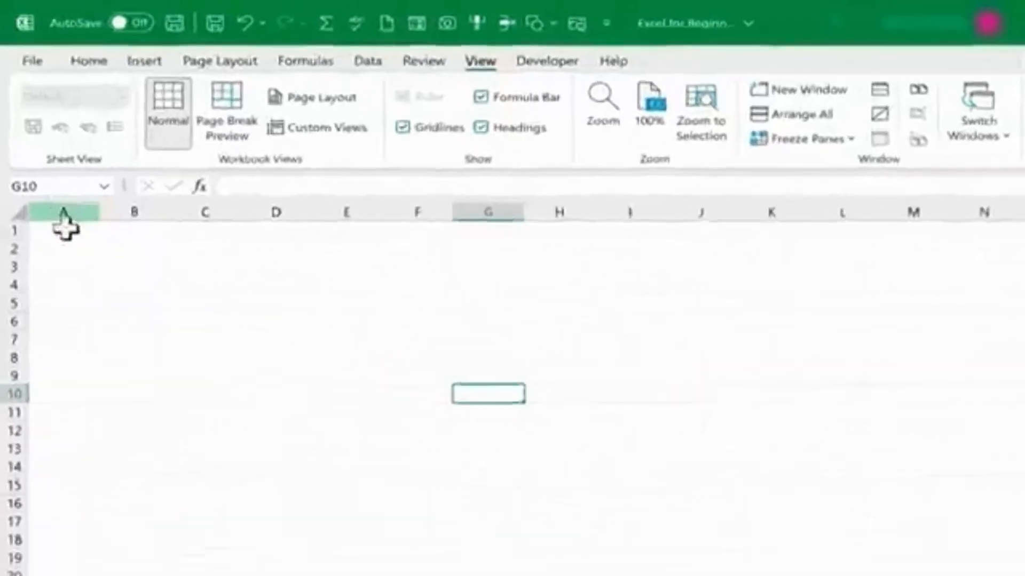
pyautogui.click(73, 255)
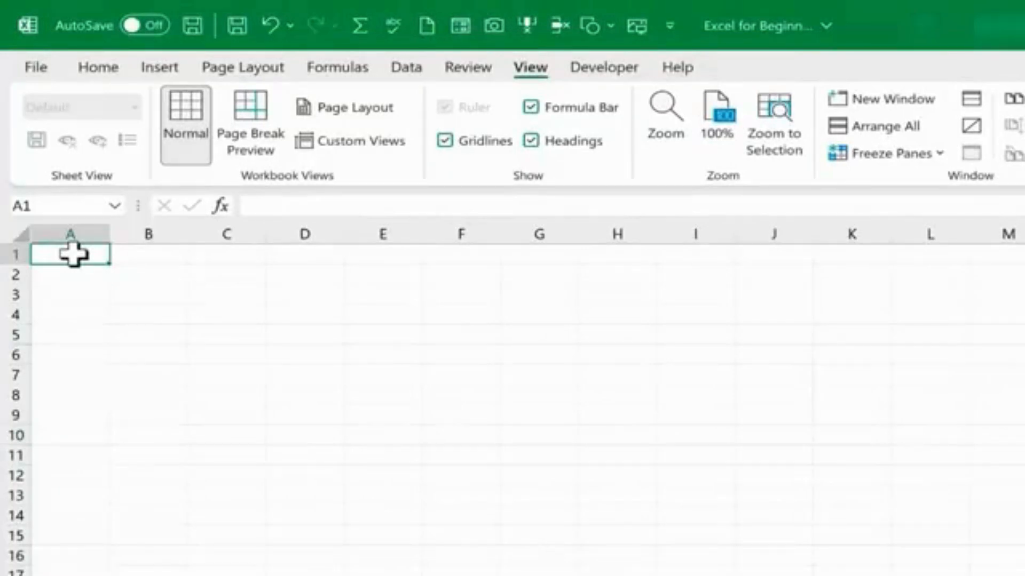
pyautogui.write('1')
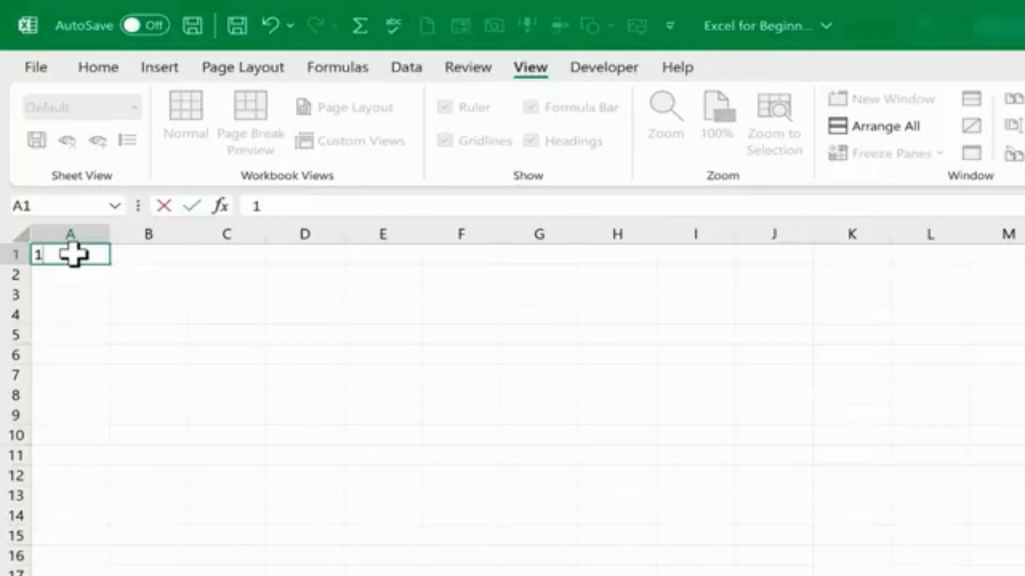
pyautogui.press('Return')
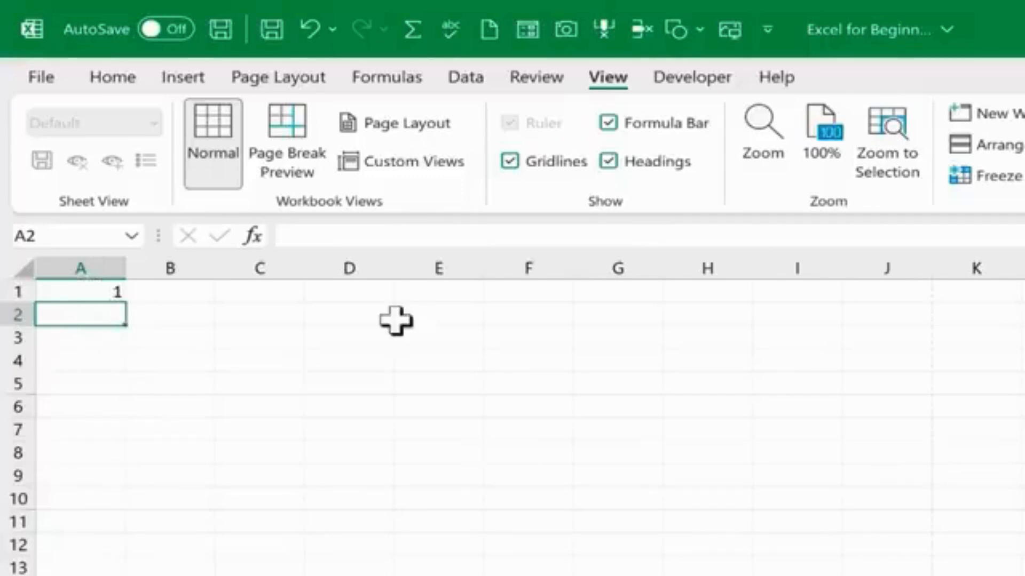
pyautogui.write('2')
pyautogui.press('Return')
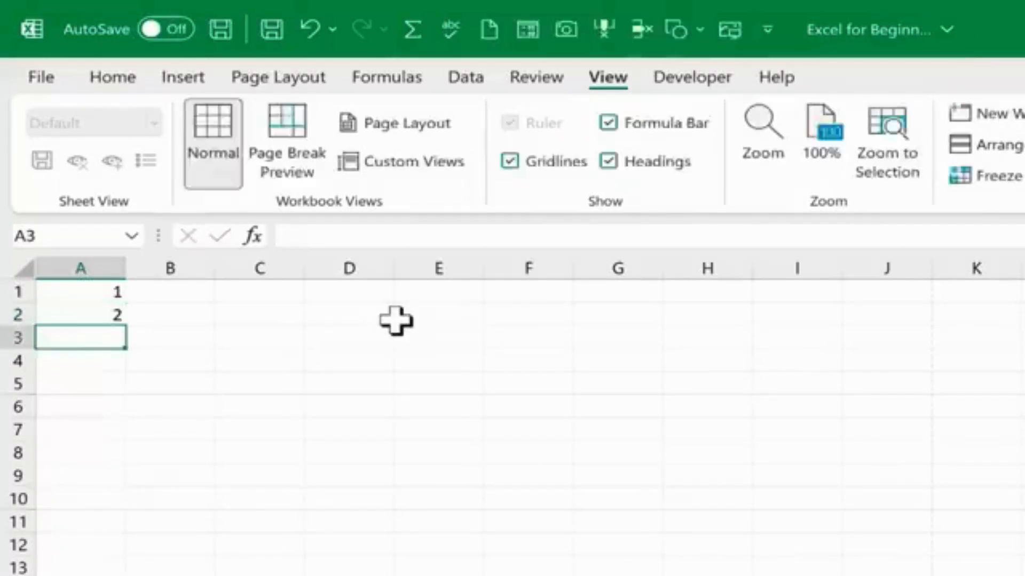
pyautogui.write('3')
pyautogui.press('Return')
pyautogui.write('4')
pyautogui.press('Return')
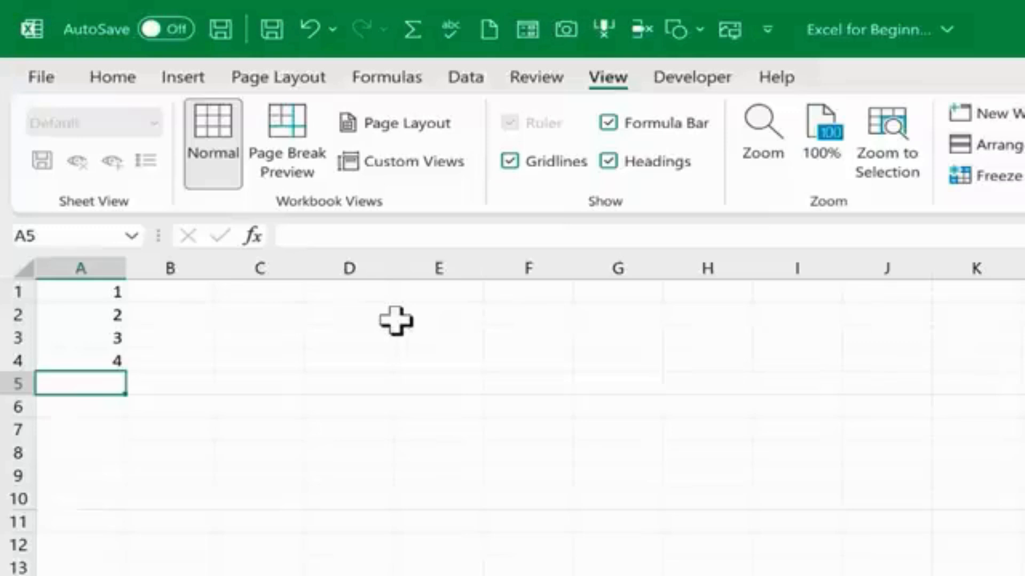
# Select A1:A4 and extend the number series with the fill handle down to row 70.
pyautogui.hotkey('ctrl', 'z')
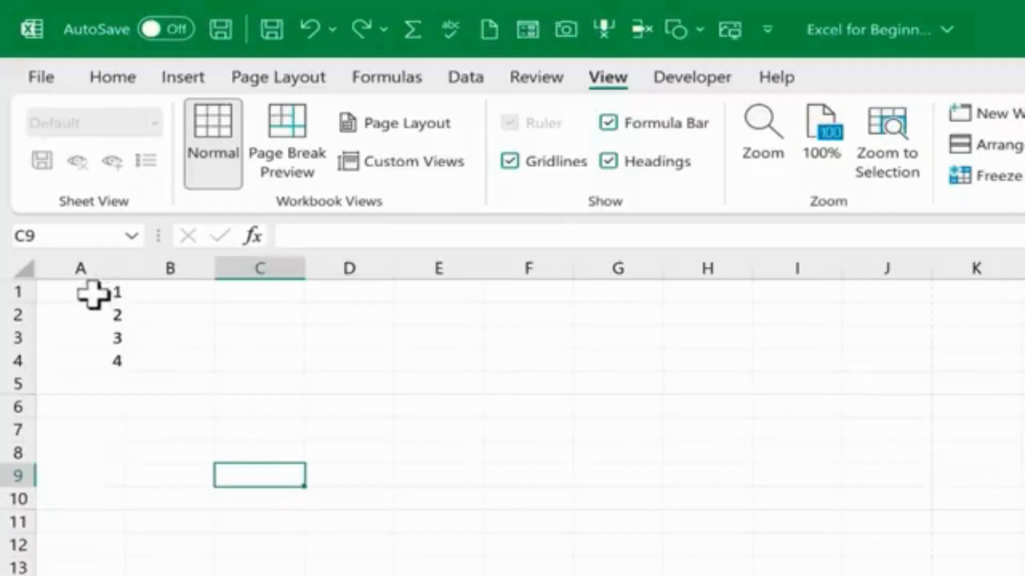
pyautogui.moveTo(93, 293); pyautogui.dragTo(103, 358)
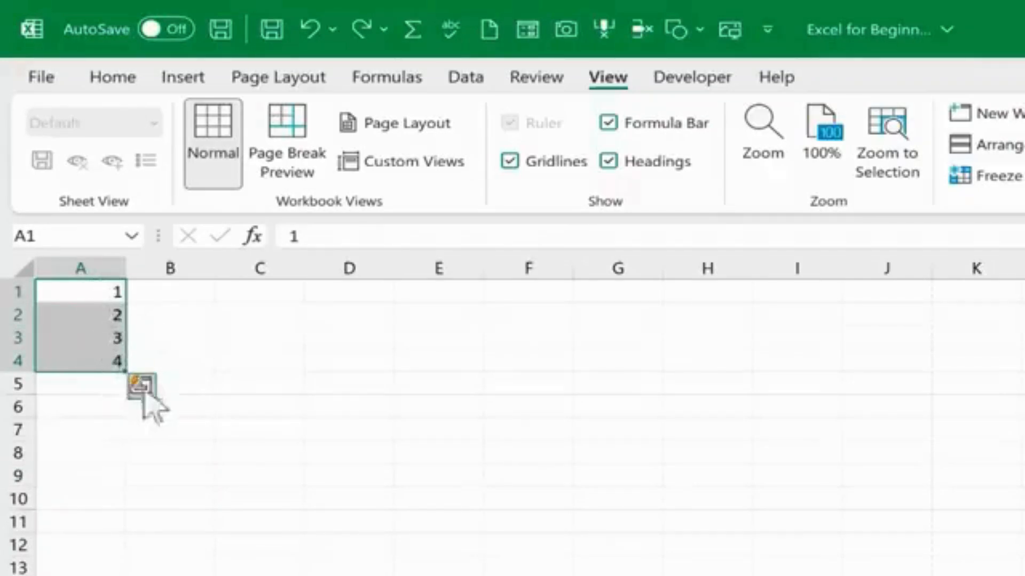
pyautogui.click(167, 357)
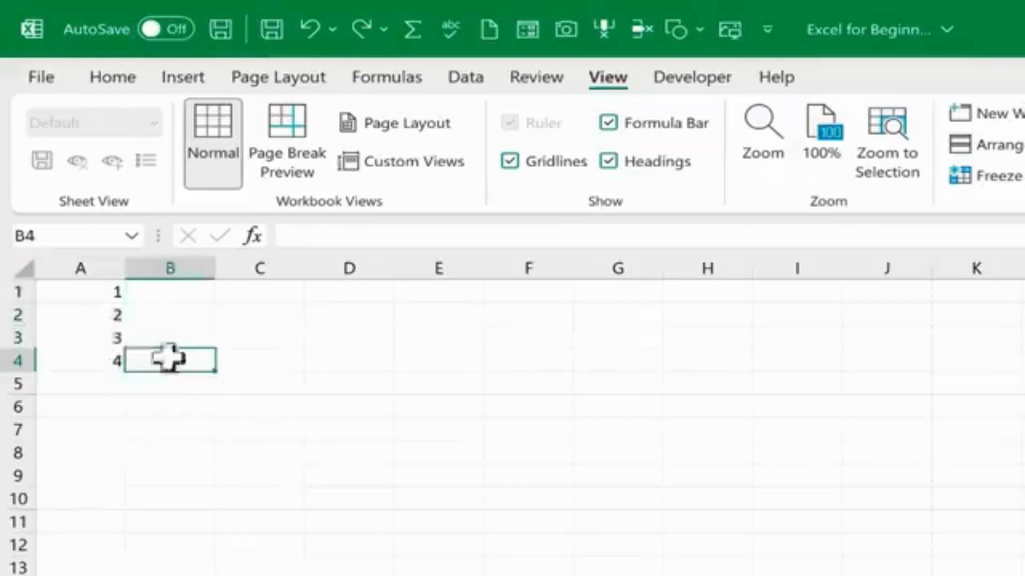
pyautogui.click(91, 291)
pyautogui.moveTo(96, 315); pyautogui.dragTo(98, 350)
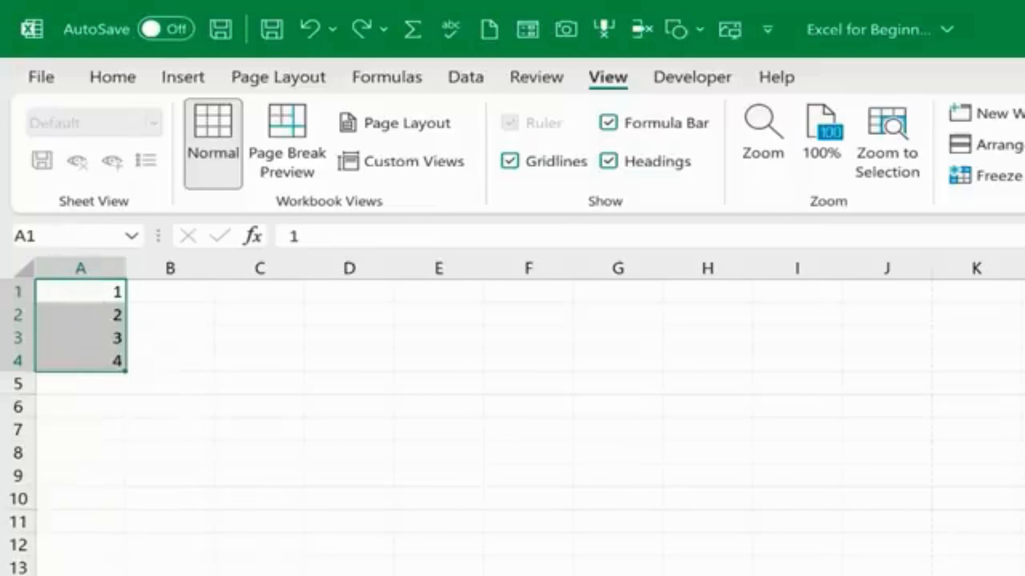
pyautogui.scroll(4, 512, 417)
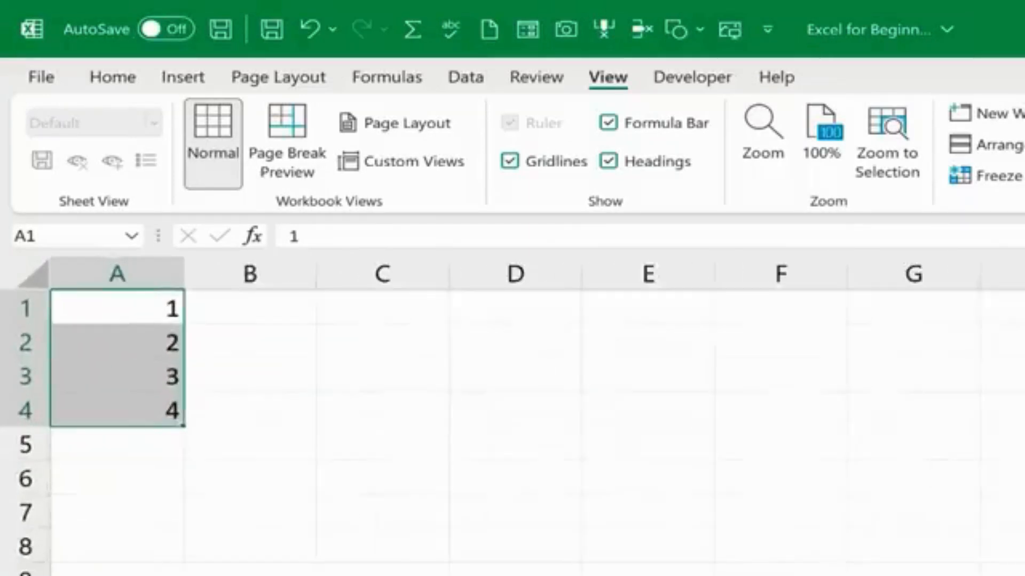
pyautogui.scroll(2, 210, 396)
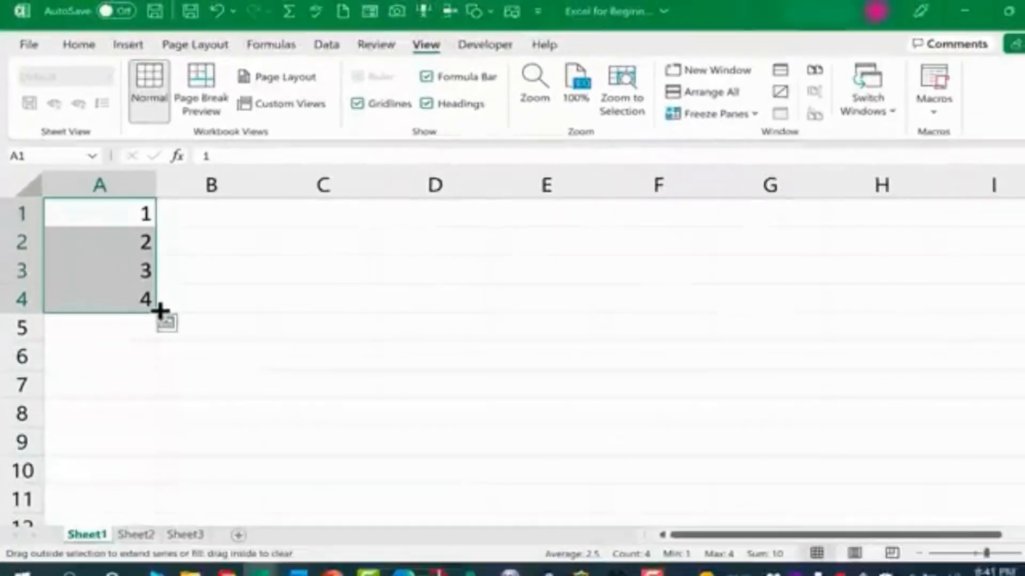
pyautogui.moveTo(152, 304); pyautogui.dragTo(148, 422)
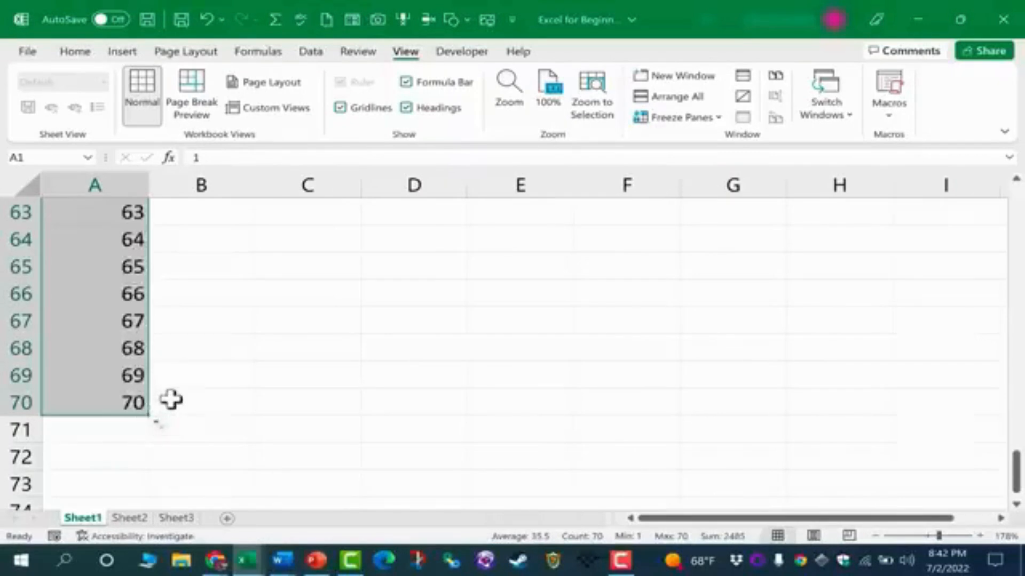
# Enter three first names down cells B1 to B3 beside the number series.
pyautogui.scroll(4, 170, 400)
pyautogui.scroll(17, 171, 399)
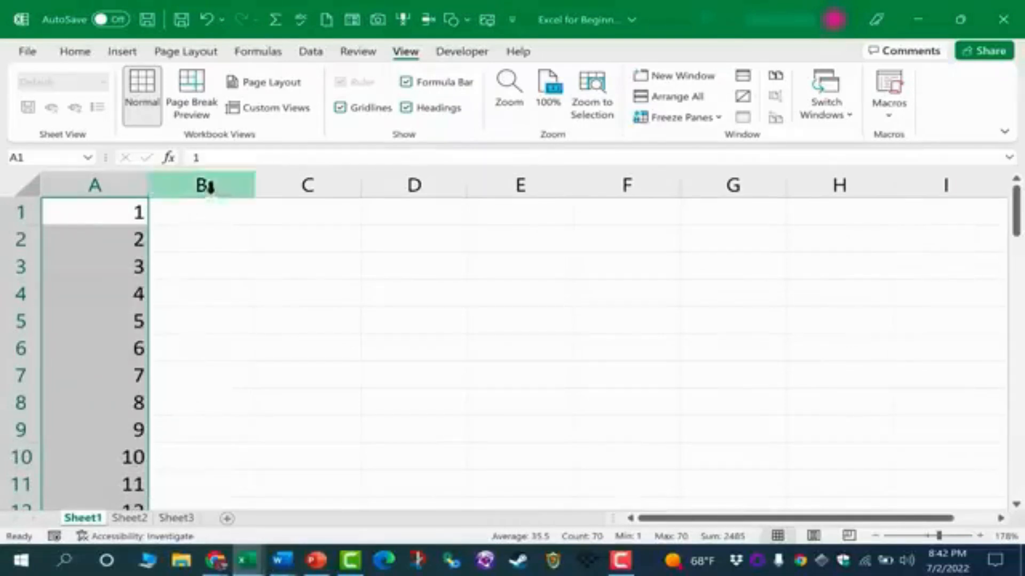
pyautogui.click(218, 210)
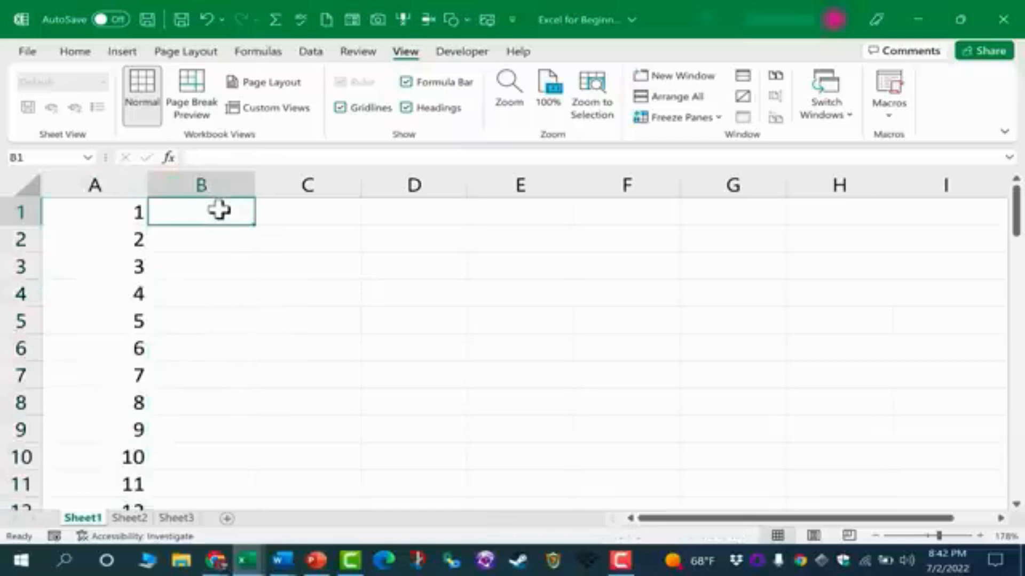
pyautogui.write('Julia')
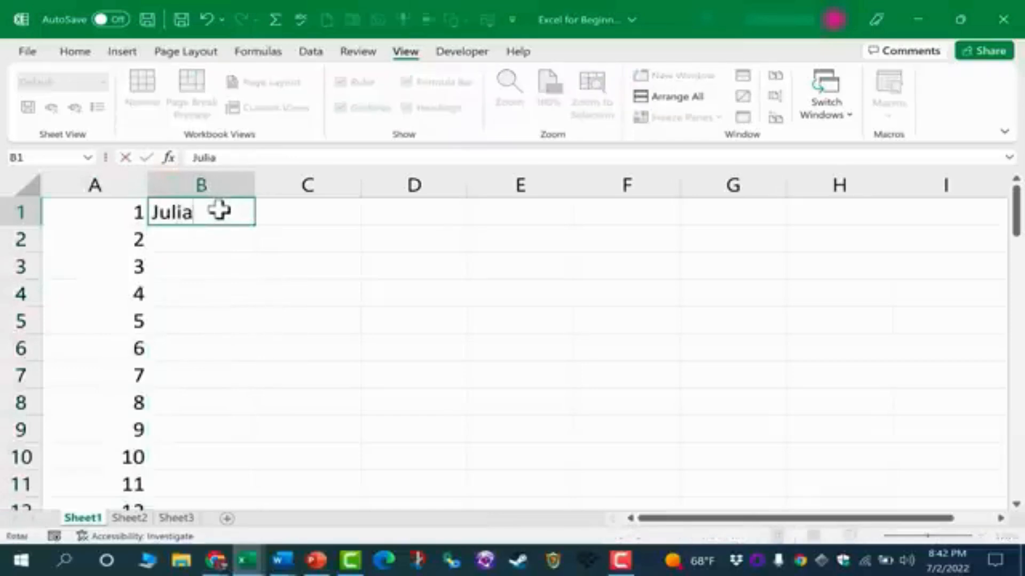
pyautogui.press('Return')
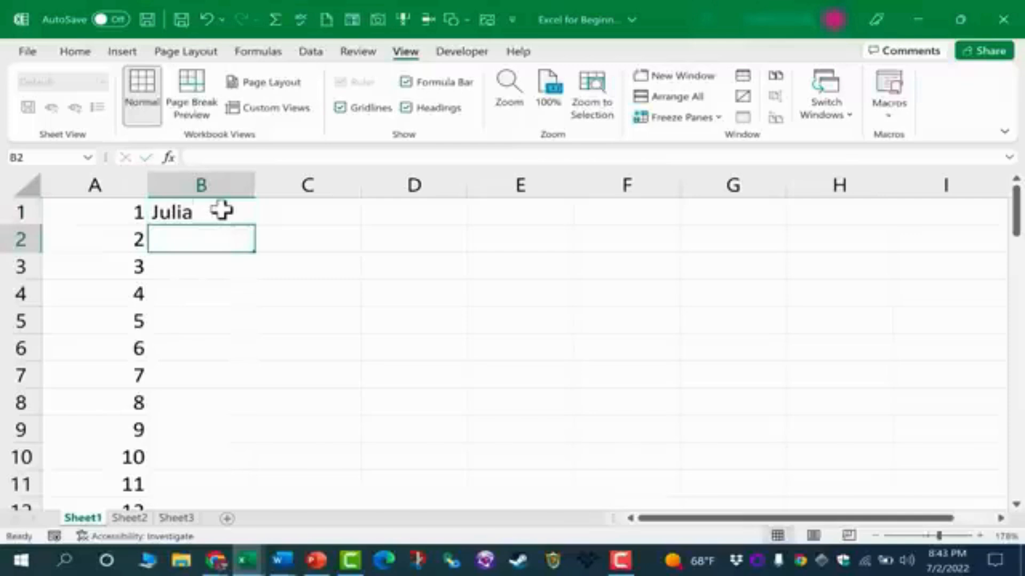
pyautogui.write('Jams')
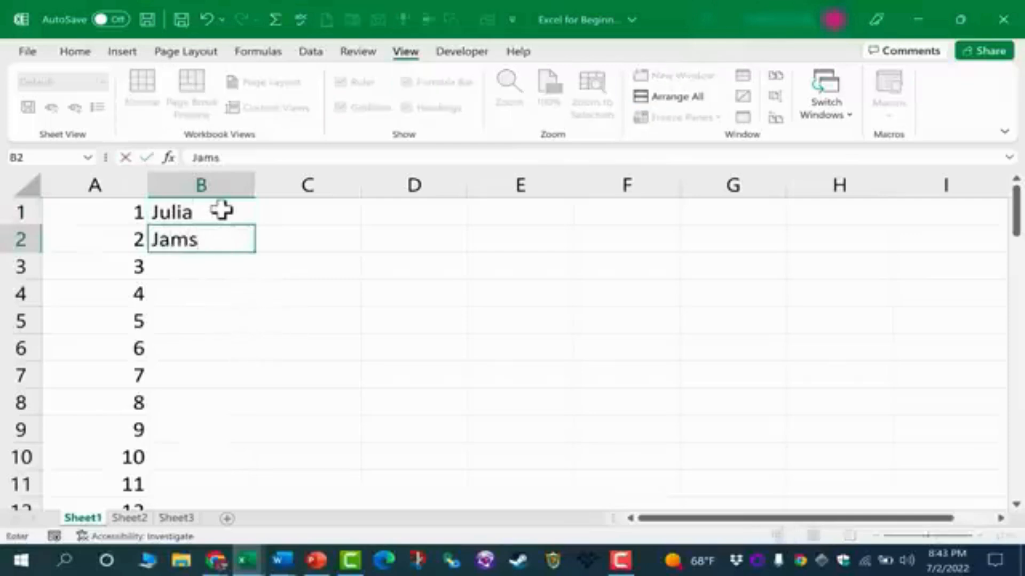
pyautogui.press('Return')
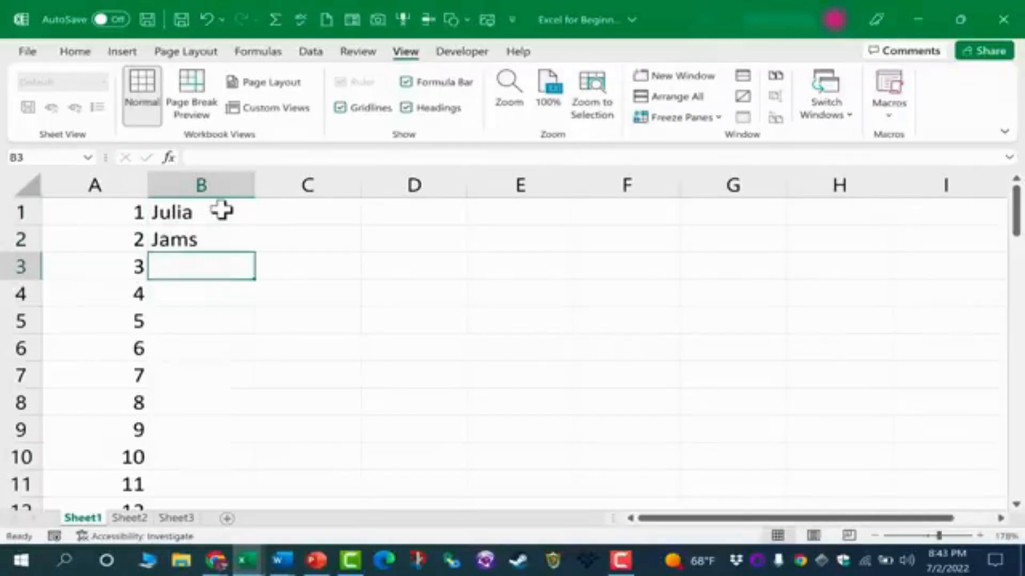
pyautogui.write('Amelia')
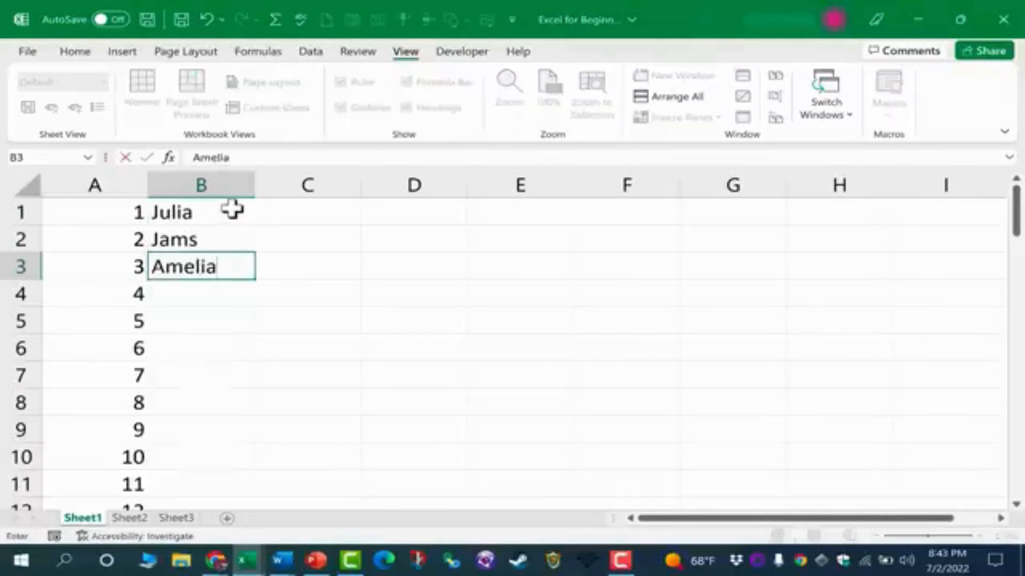
pyautogui.press('Return')
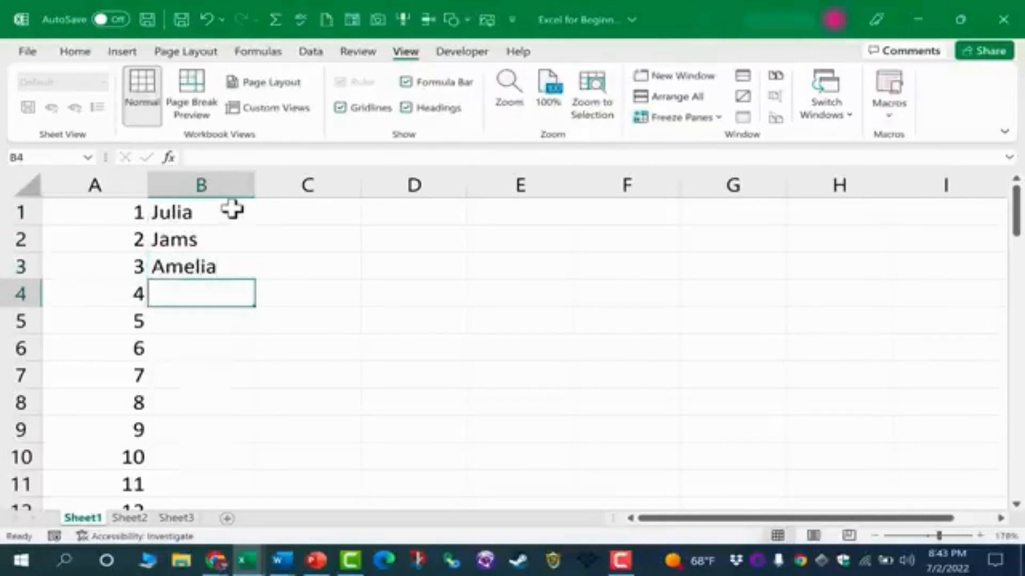
pyautogui.click(216, 241)
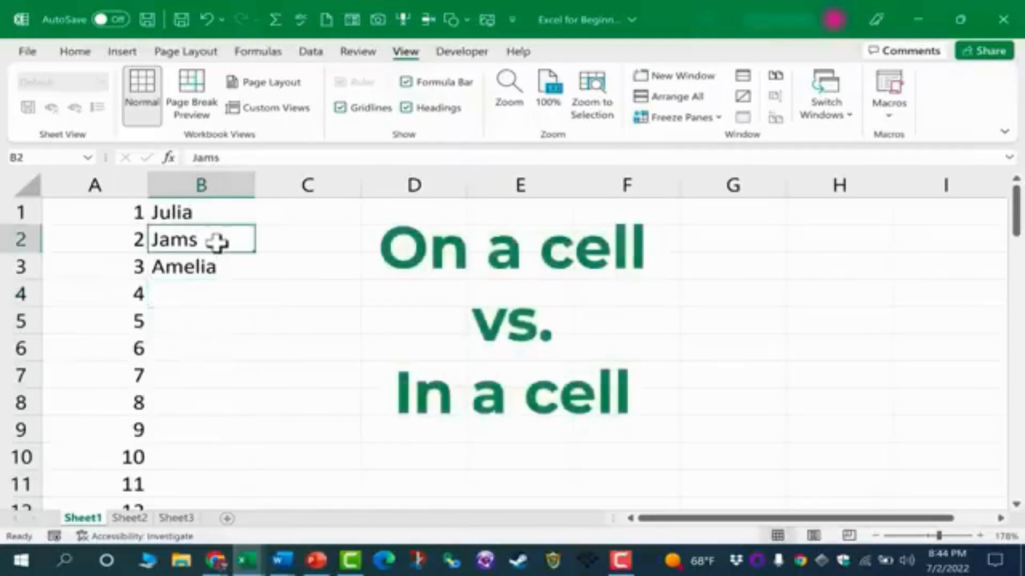
pyautogui.doubleClick(216, 241)
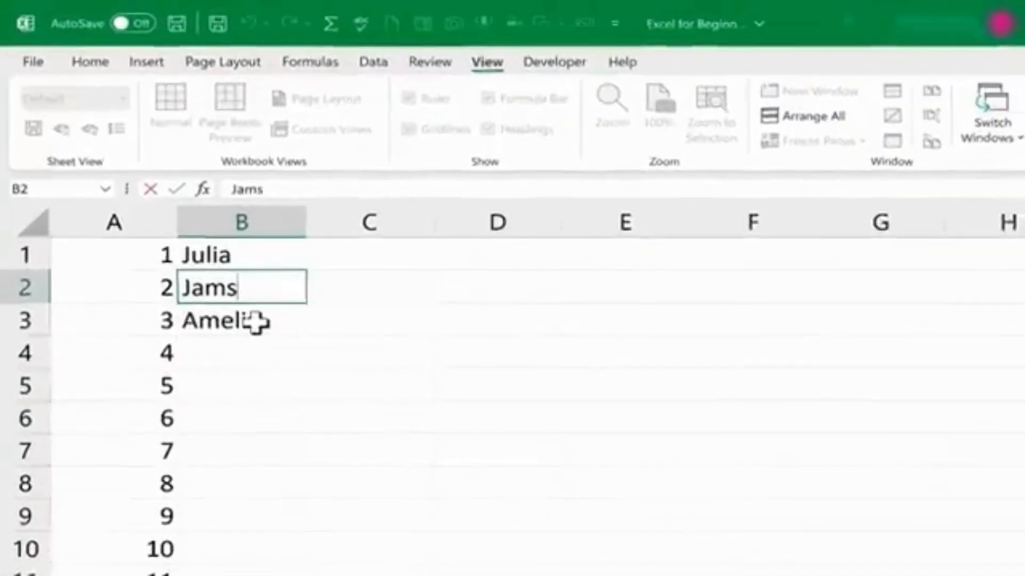
pyautogui.click(255, 322)
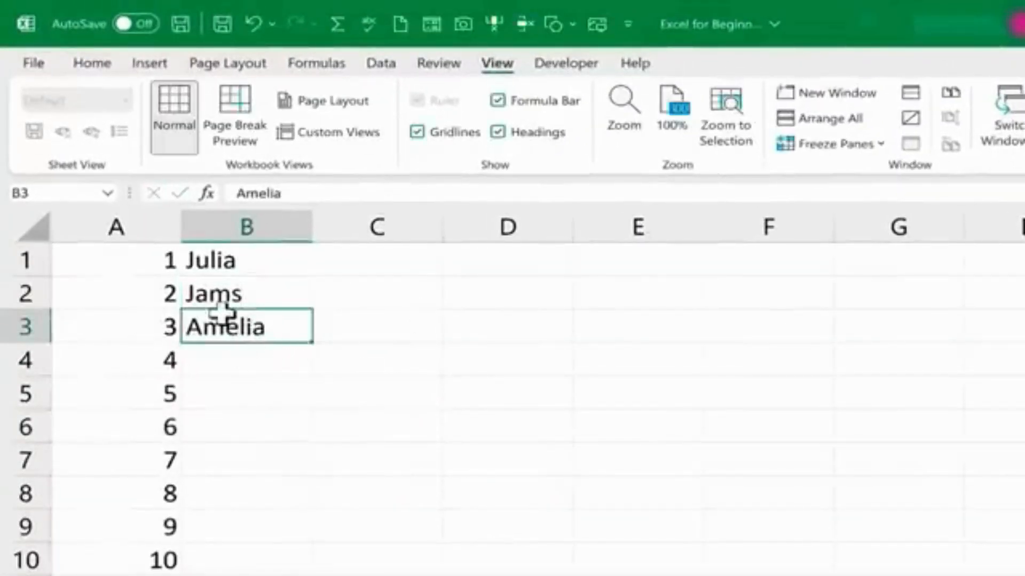
pyautogui.click(254, 289)
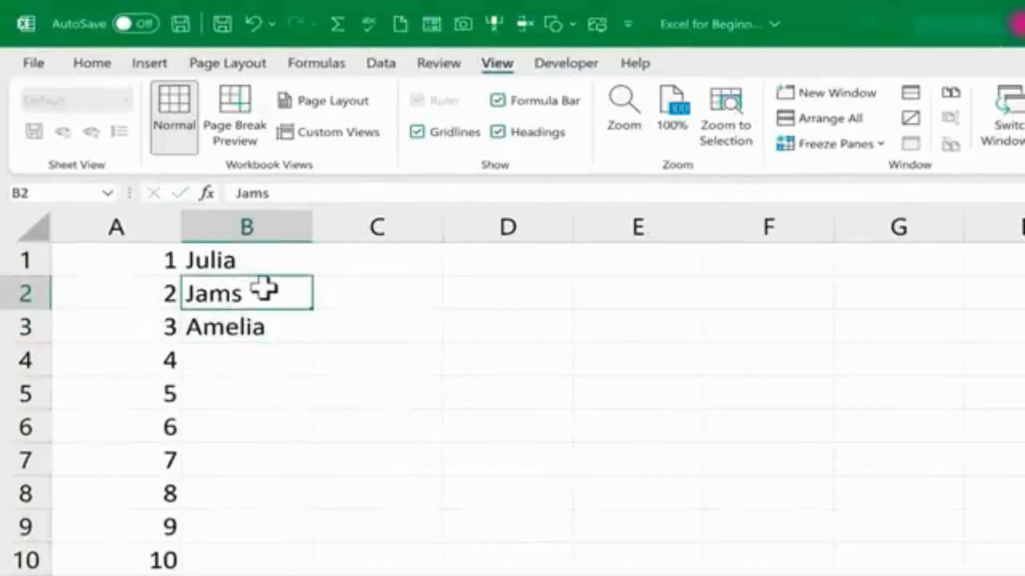
pyautogui.hotkey('ctrl', 'z')
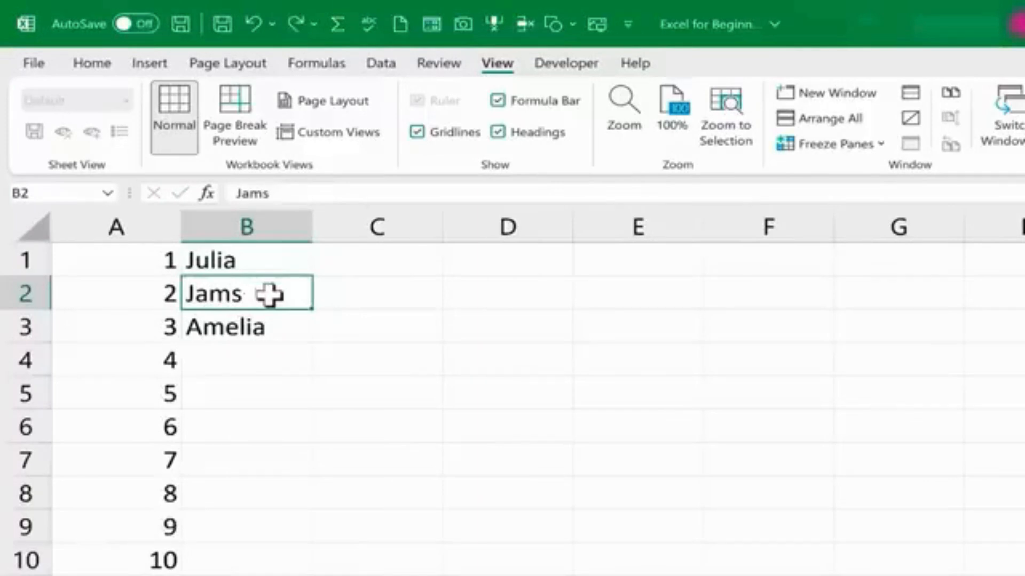
pyautogui.write('j')
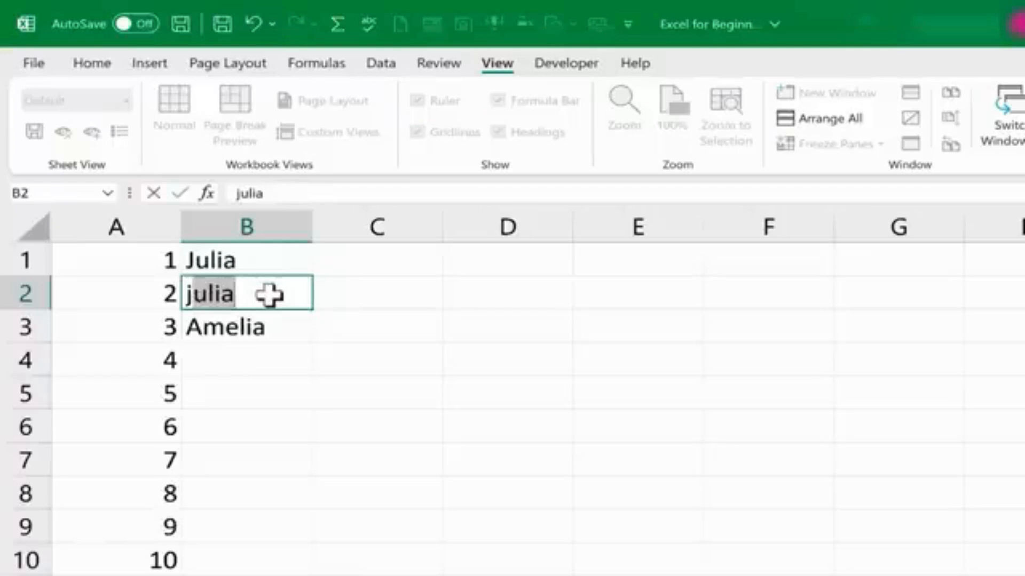
pyautogui.press('Escape')
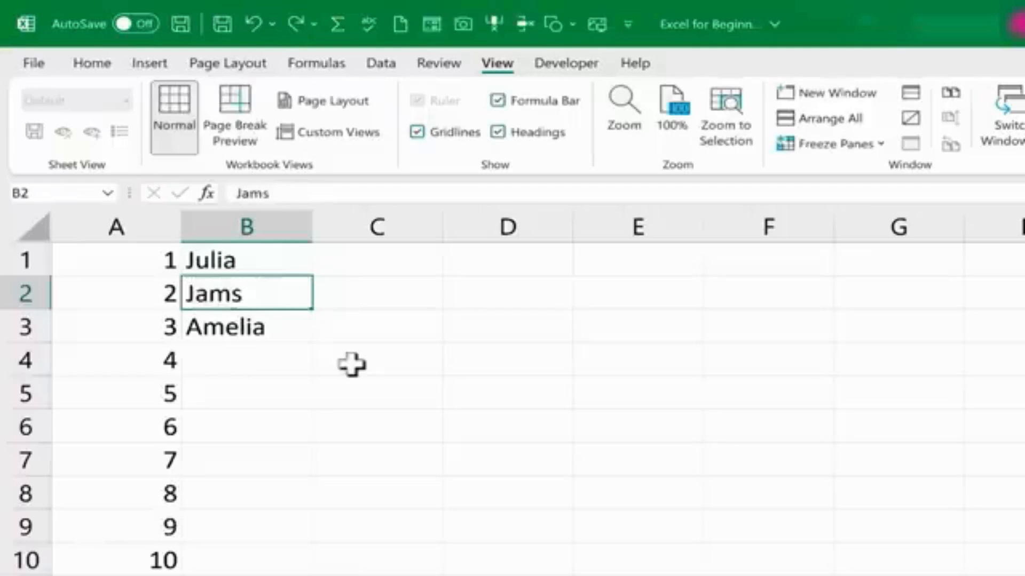
# Edit cell B2 in place to insert the missing letter e into the name.
pyautogui.click(263, 325)
pyautogui.click(246, 292)
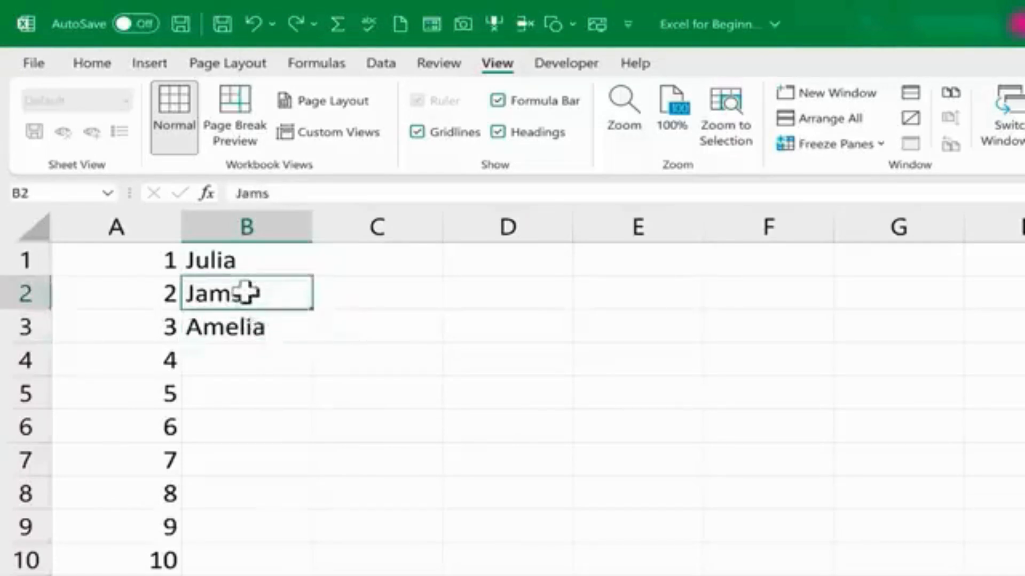
pyautogui.click(247, 325)
pyautogui.click(234, 292)
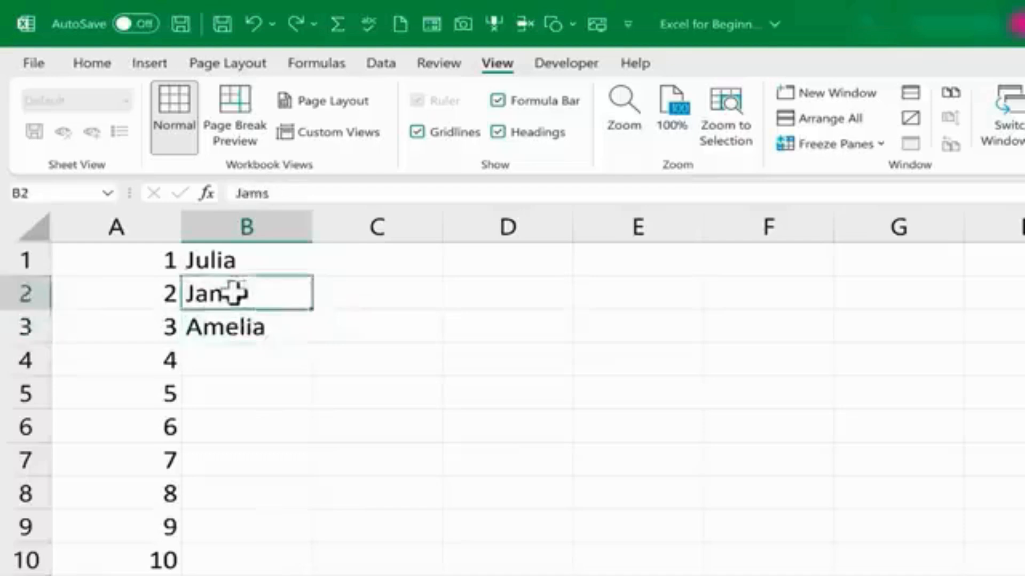
pyautogui.doubleClick(271, 304)
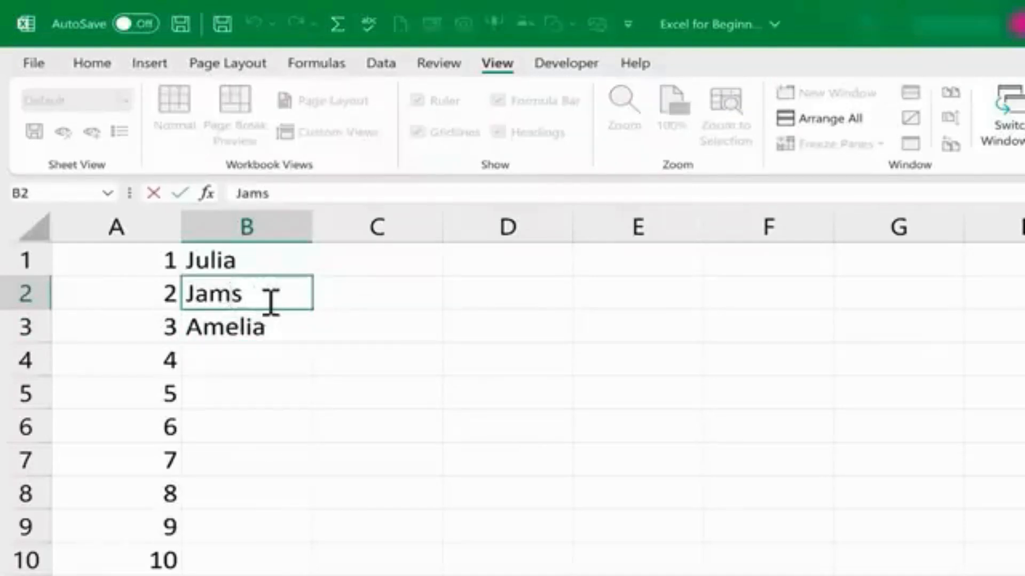
pyautogui.press('Right')
pyautogui.press('Right')
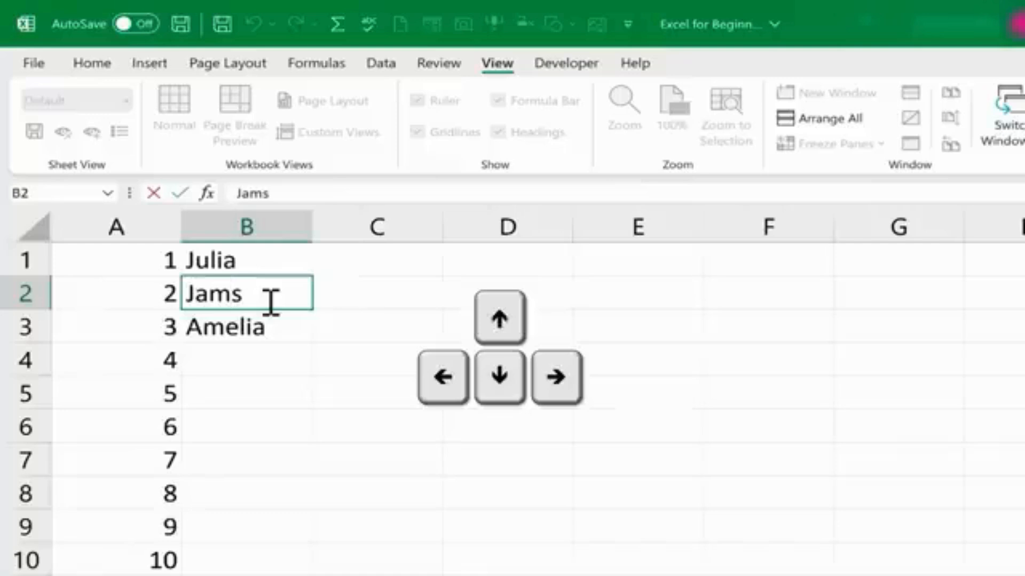
pyautogui.write('e')
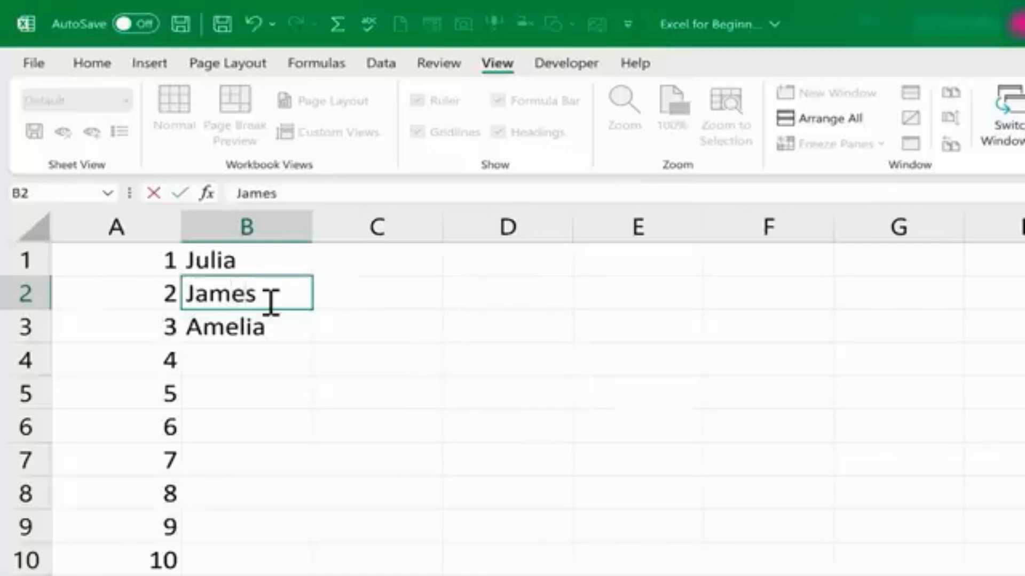
pyautogui.press('Return')
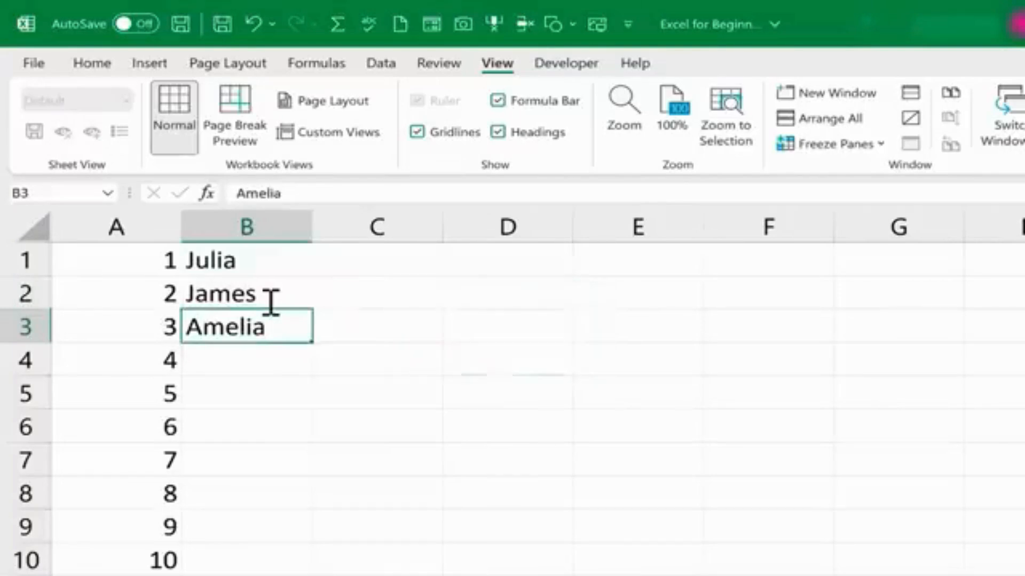
# Enter two more first names in cells B4 and B5.
pyautogui.press('Return')
pyautogui.write('Freddy')
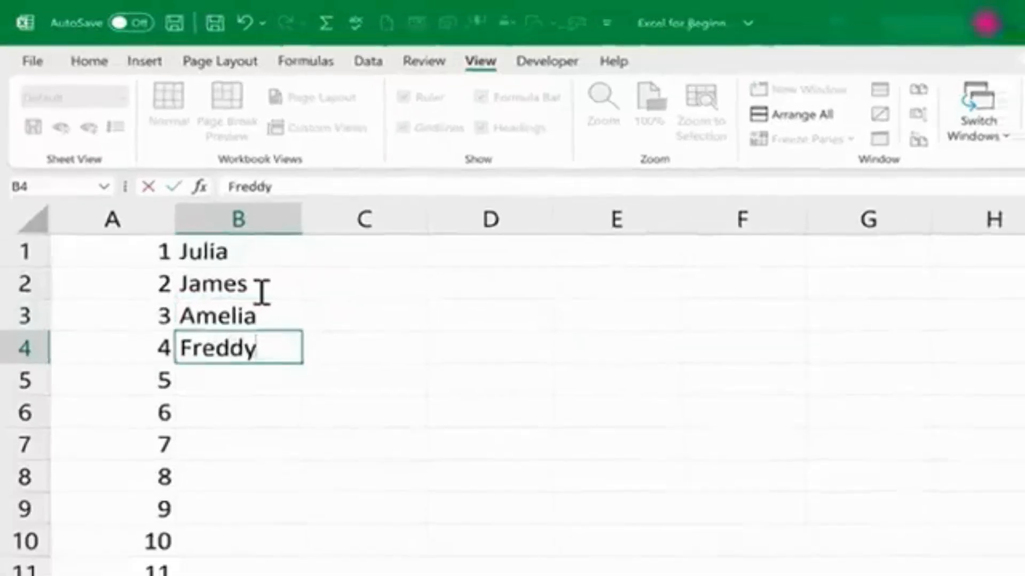
pyautogui.press('Return')
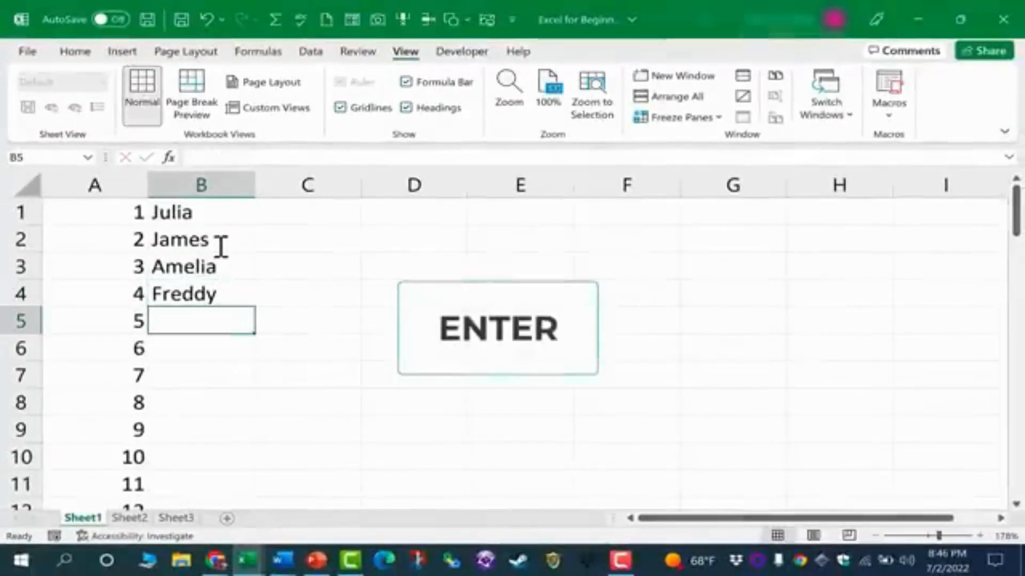
pyautogui.press('Return')
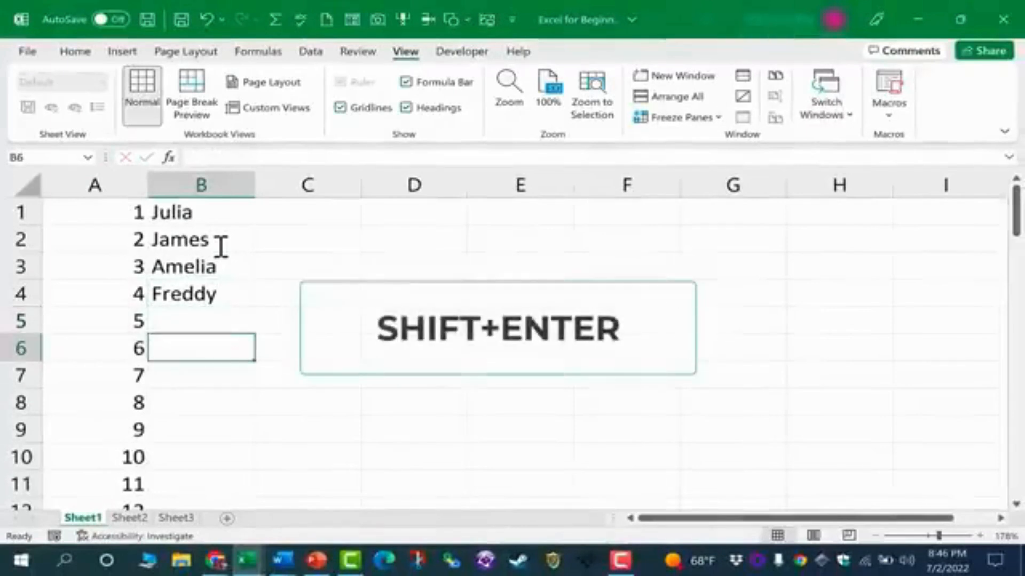
pyautogui.hotkey('shift', 'Return')
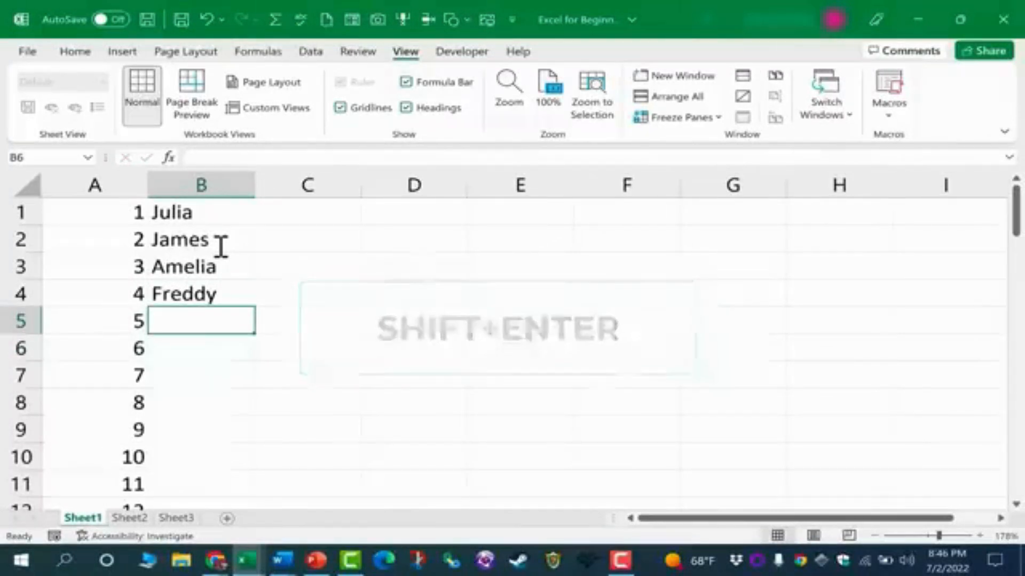
pyautogui.click(219, 244)
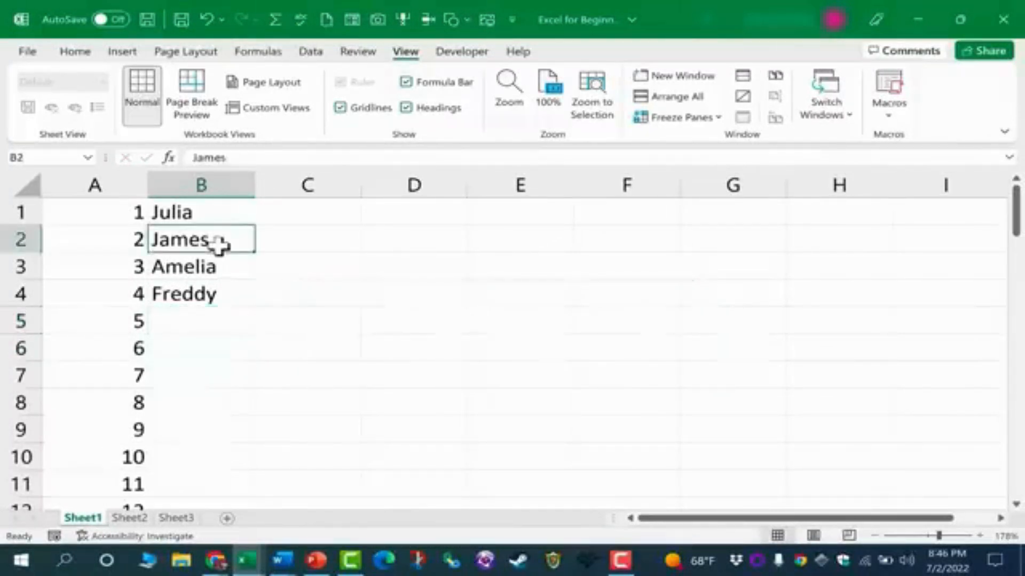
pyautogui.click(221, 323)
pyautogui.write('Jeff')
pyautogui.press('Return')
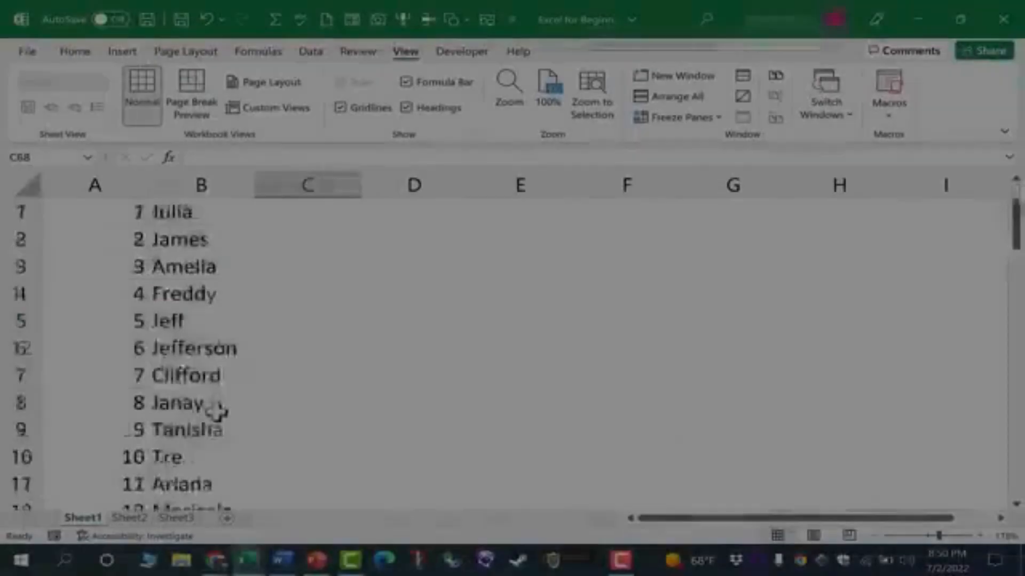
# Enter 15 in cell C1, beside the first name in B1.
pyautogui.scroll(-5, 210, 412)
pyautogui.scroll(5, 202, 412)
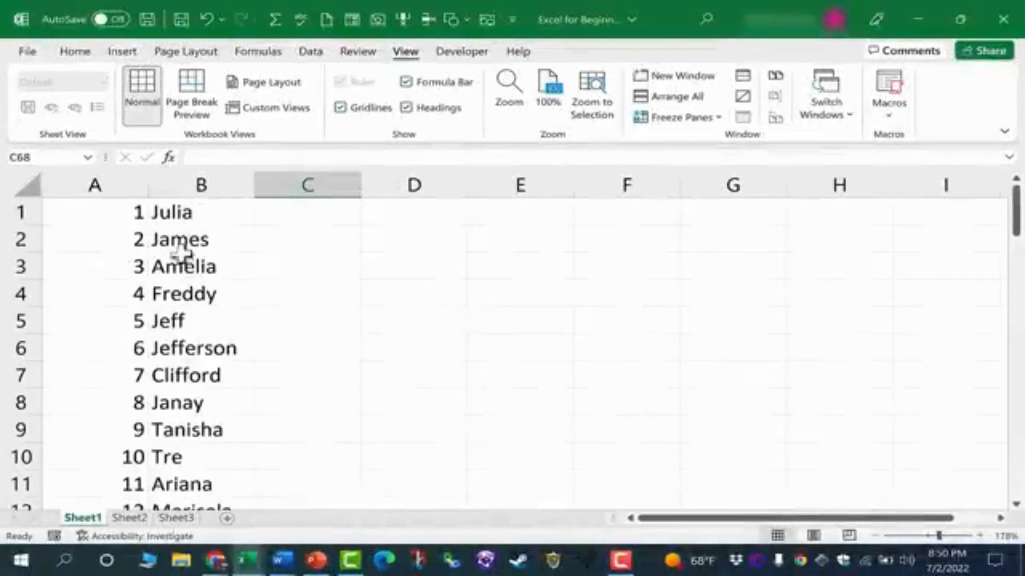
pyautogui.click(197, 212)
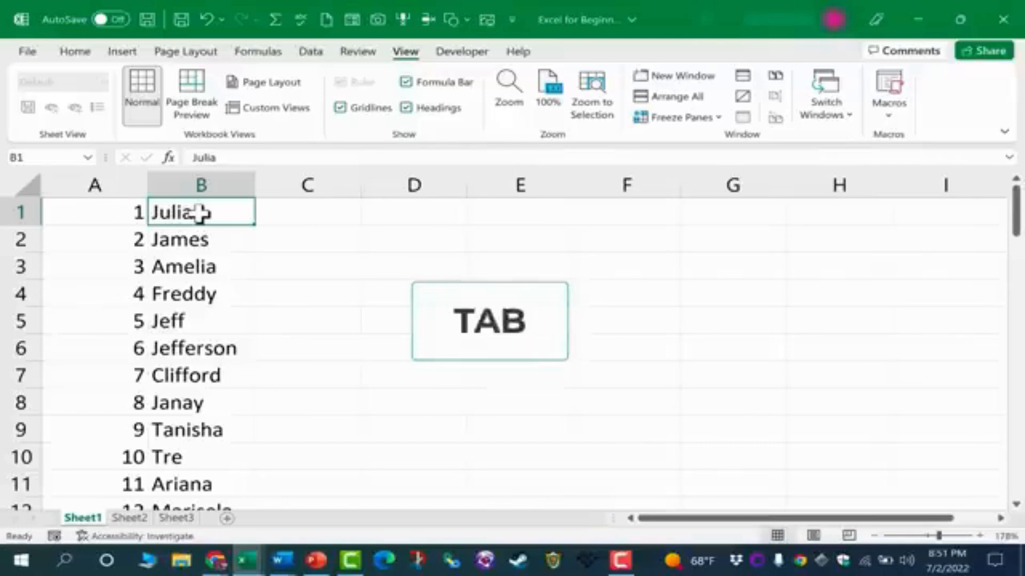
pyautogui.press('Tab')
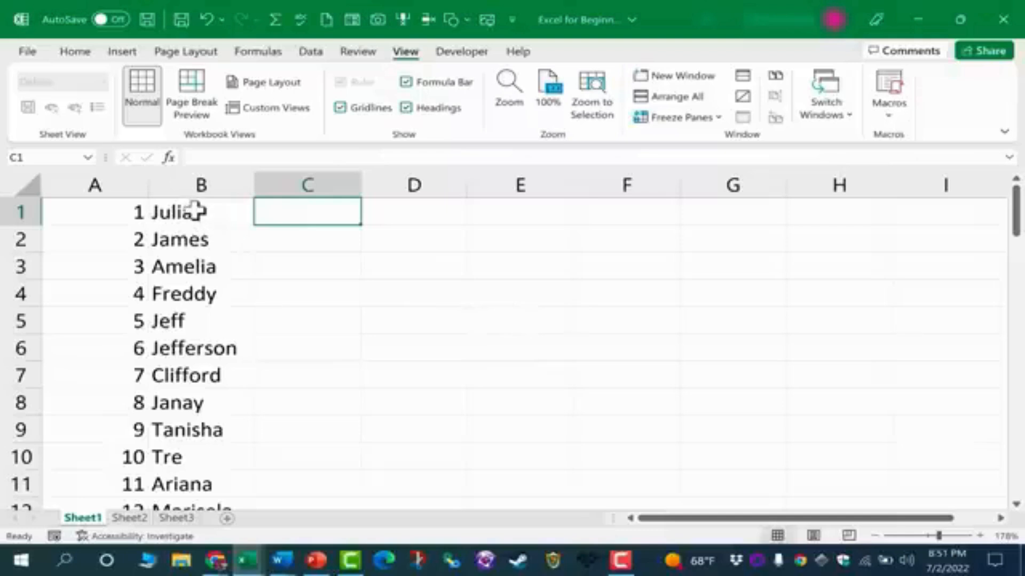
pyautogui.write('15')
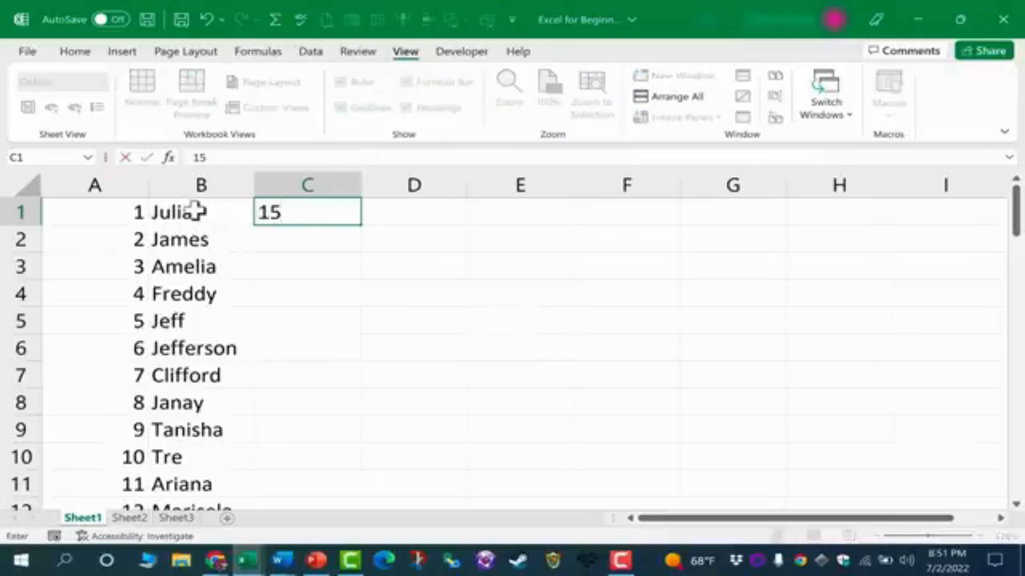
pyautogui.press('Return')
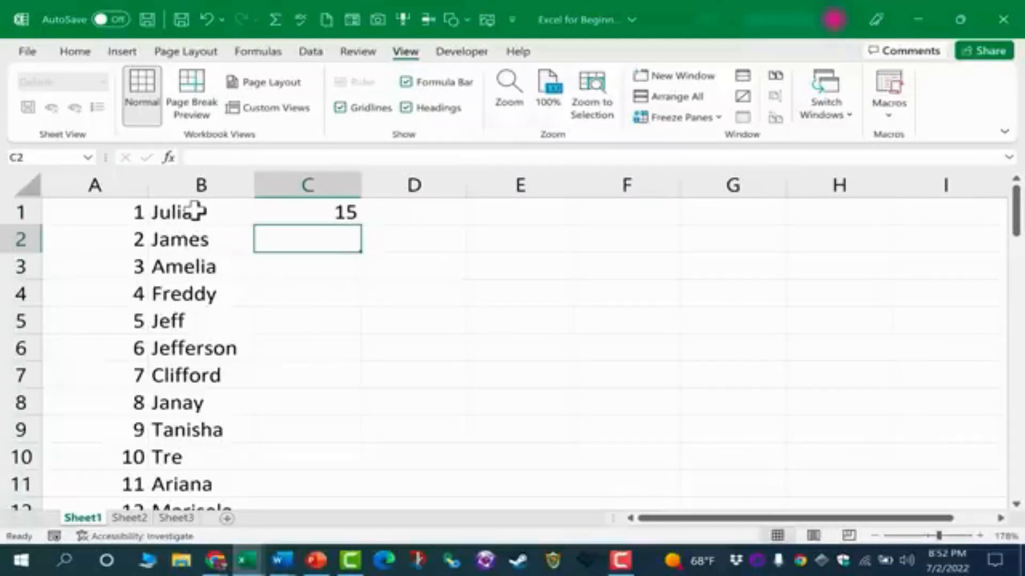
pyautogui.hotkey('shift', 'Tab')
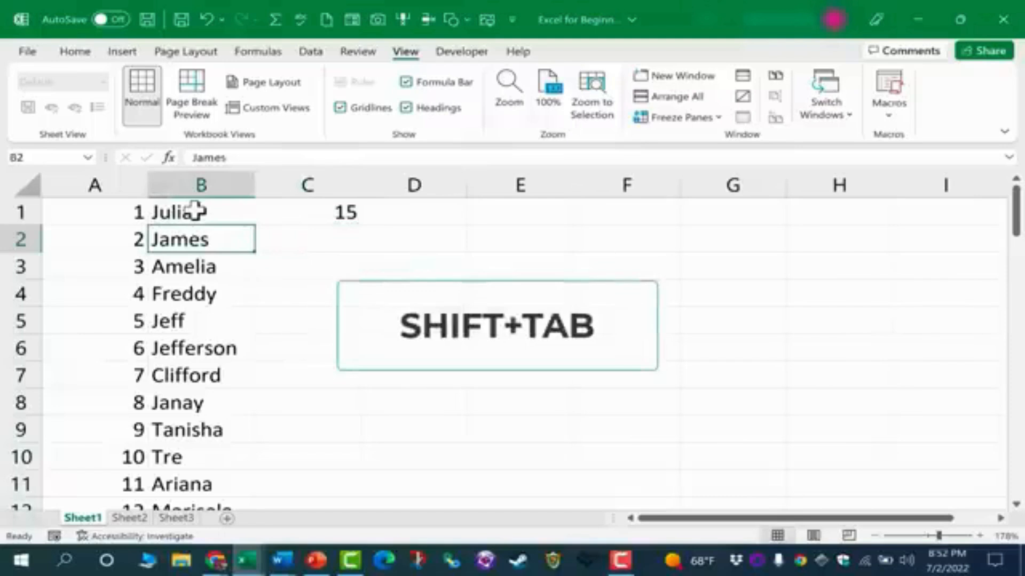
pyautogui.press('Return')
pyautogui.hotkey('shift', 'Return')
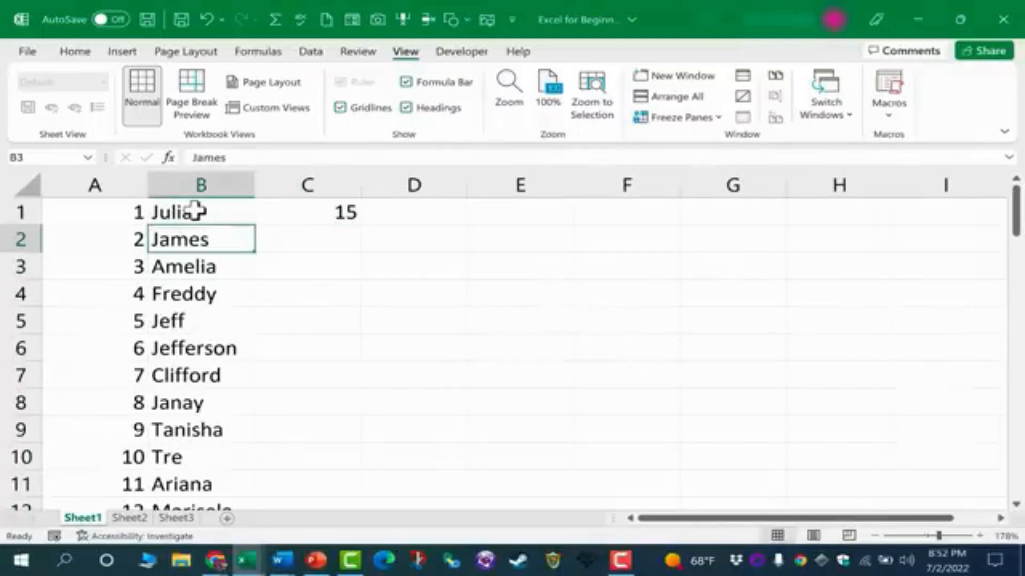
pyautogui.press('Tab')
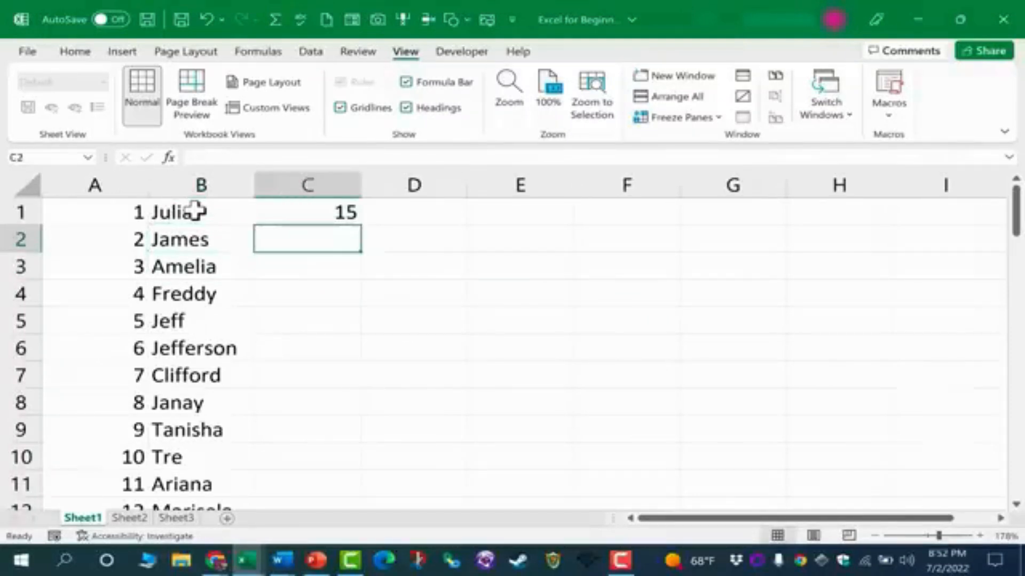
# Move back to cell B1, across the row to D1, and enter 160 in cell D1.
pyautogui.hotkey('shift', 'Tab')
pyautogui.hotkey('shift', 'Return')
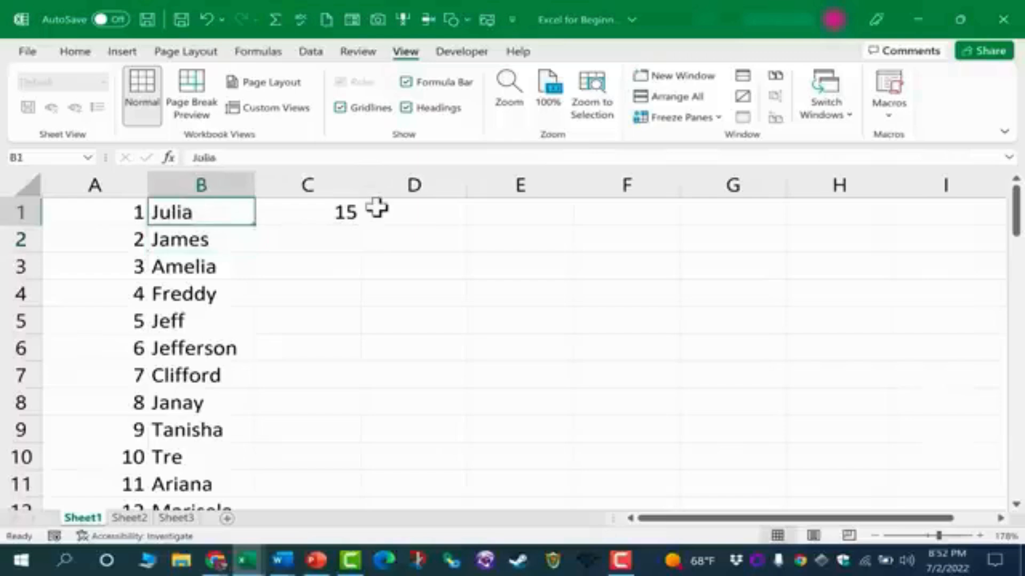
pyautogui.press('Tab')
pyautogui.press('Tab')
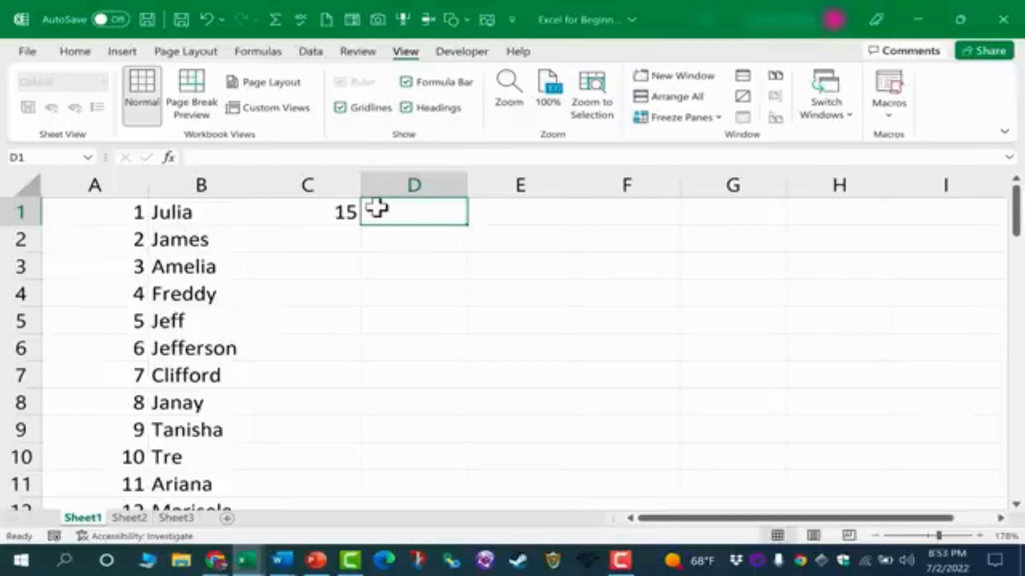
pyautogui.write('160')
pyautogui.press('Tab')
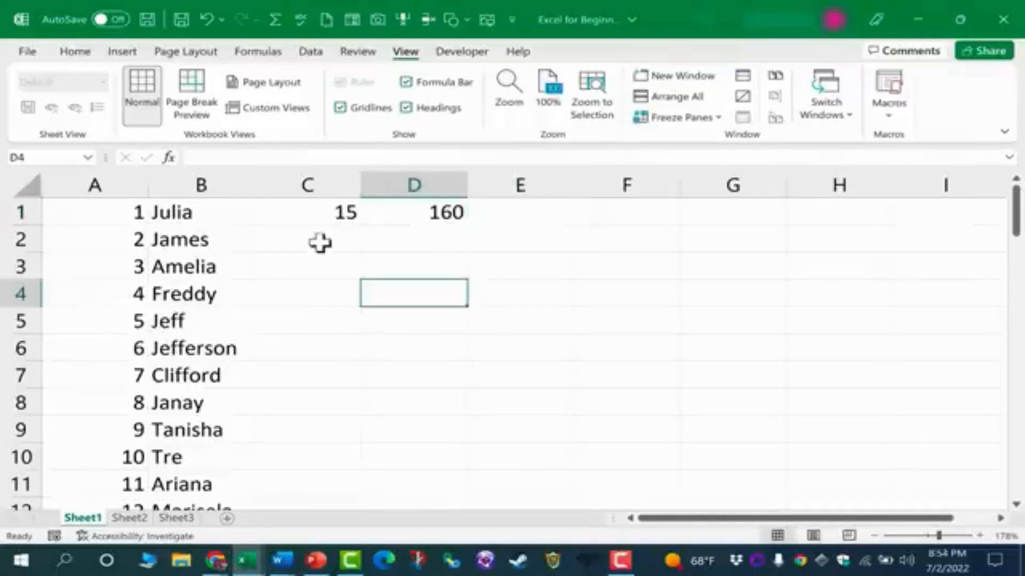
pyautogui.click(296, 231)
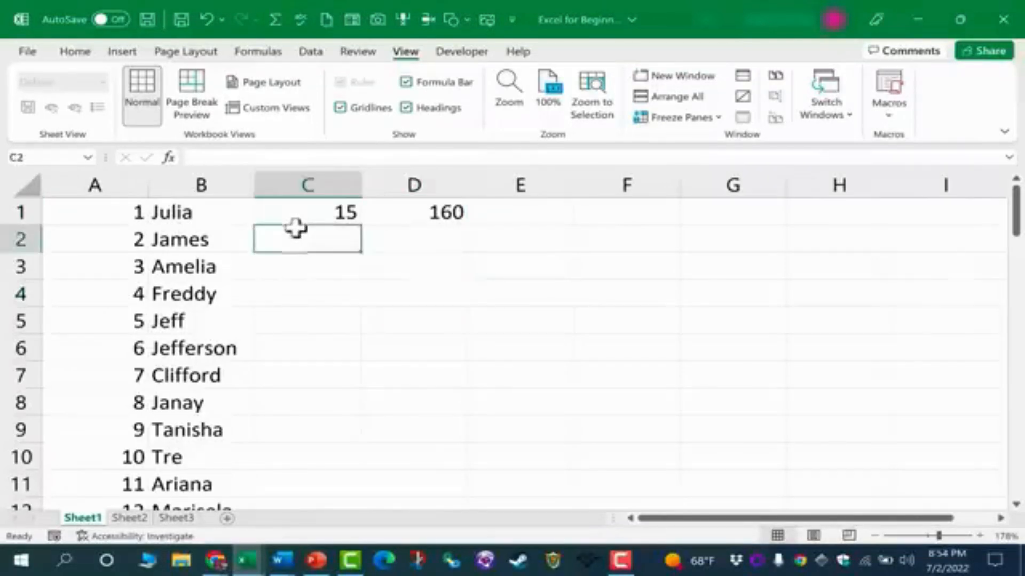
pyautogui.click(192, 233)
pyautogui.doubleClick(201, 235)
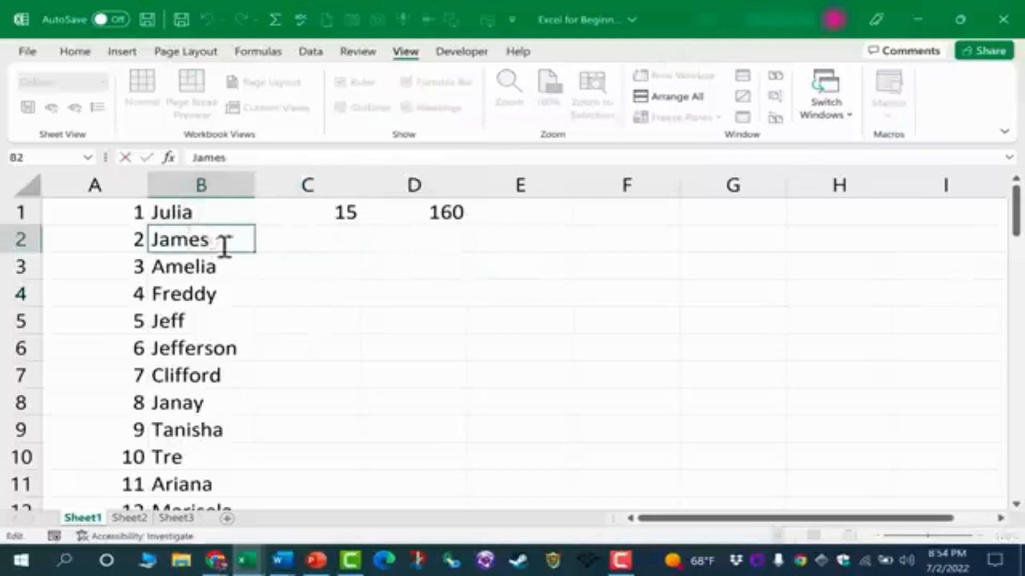
pyautogui.click(302, 236)
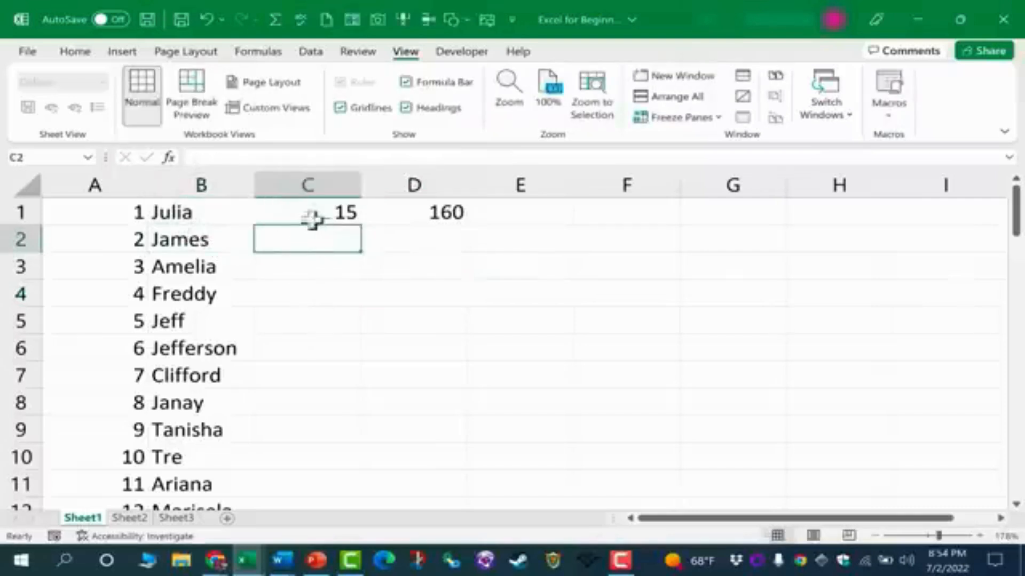
pyautogui.click(338, 212)
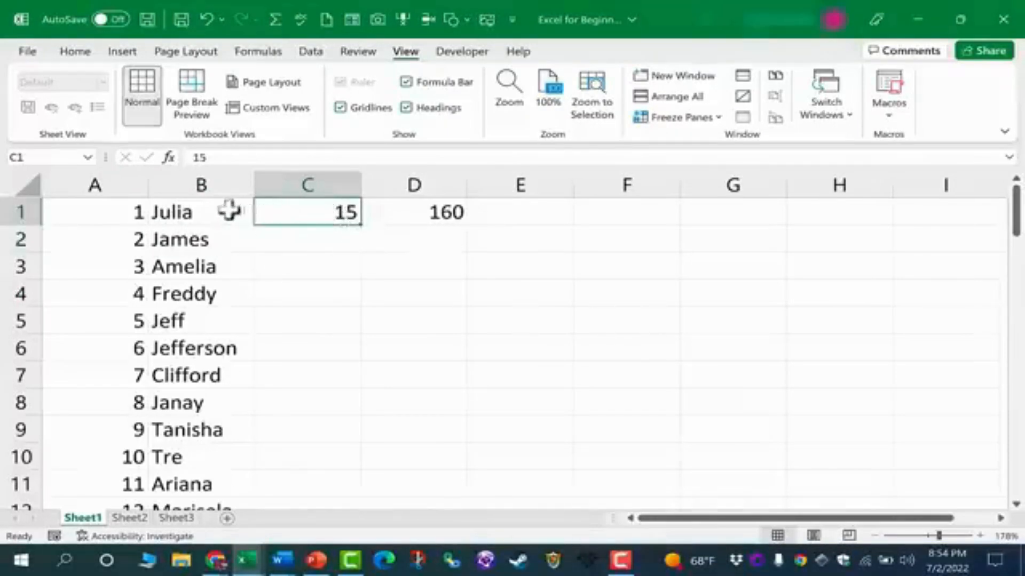
# Copy the 15 from cell C1 and paste it into cell C2.
pyautogui.moveTo(229, 212); pyautogui.dragTo(217, 346)
pyautogui.click(324, 214)
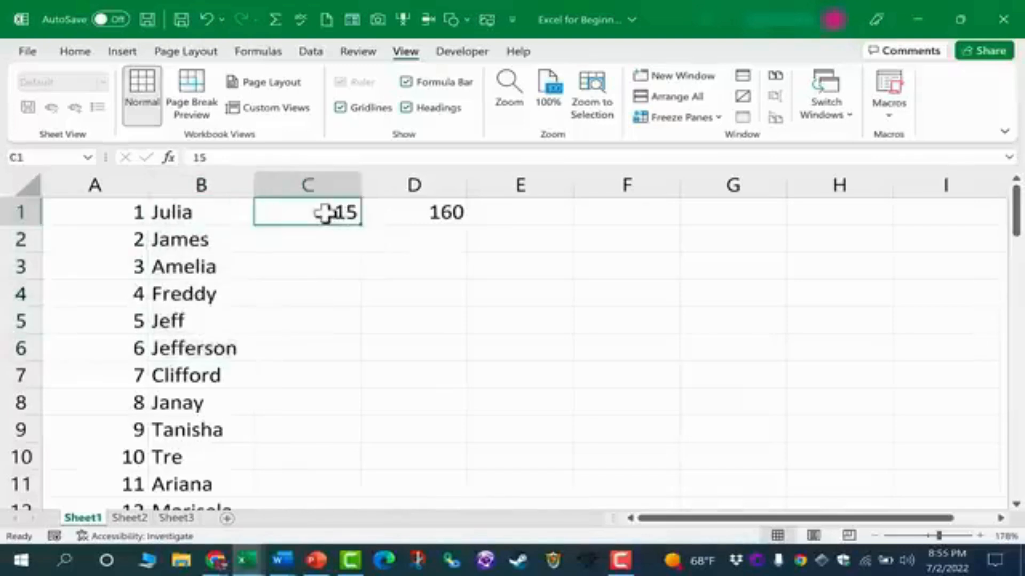
pyautogui.hotkey('ctrl', 'c')
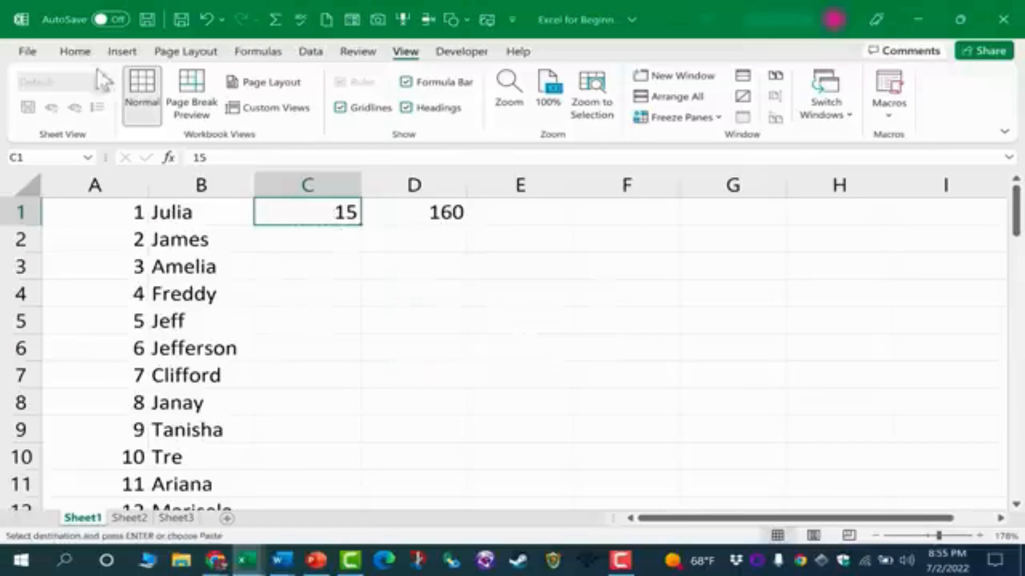
pyautogui.click(80, 50)
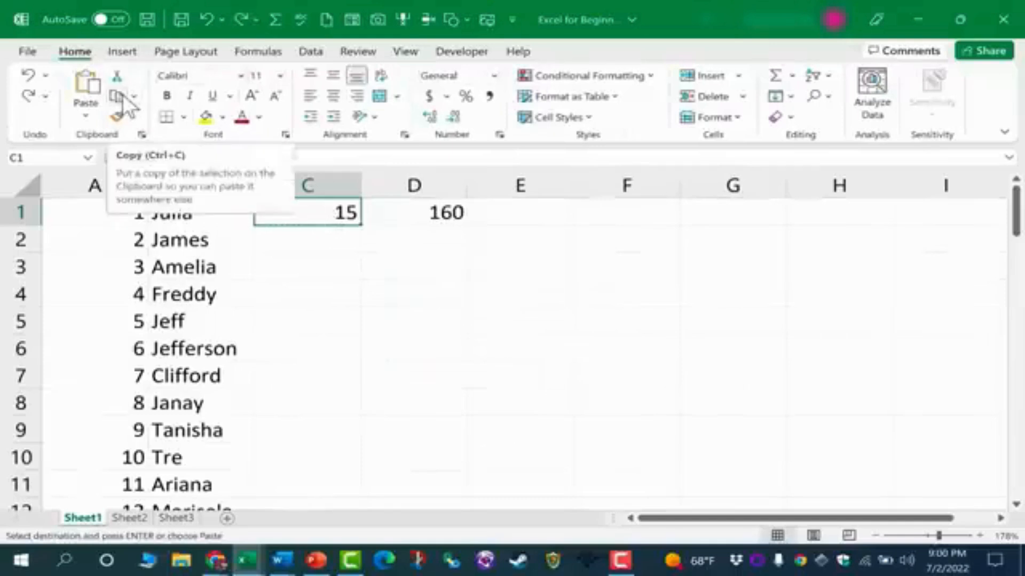
pyautogui.rightClick(345, 212)
pyautogui.click(342, 219)
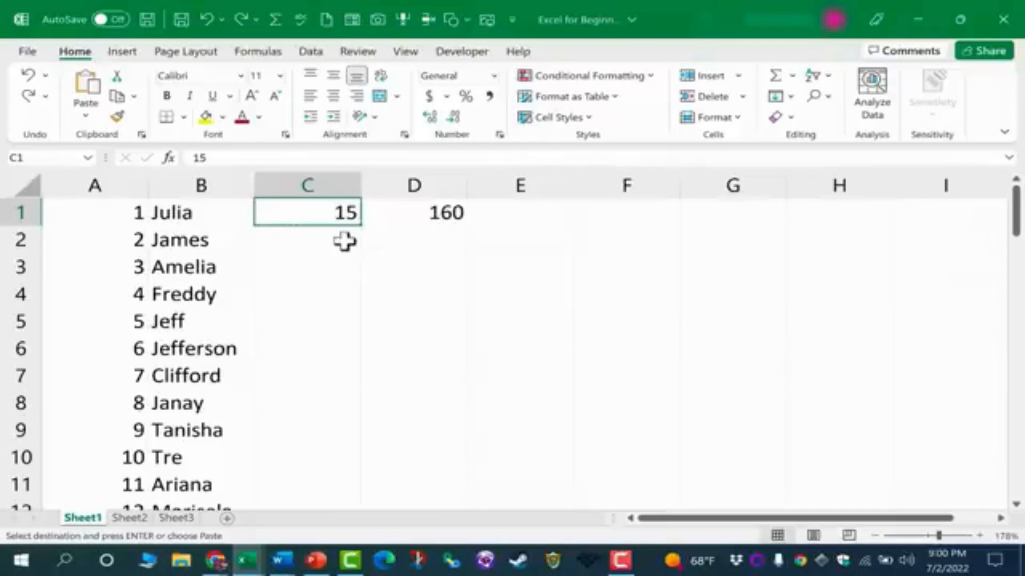
pyautogui.click(344, 241)
pyautogui.hotkey('ctrl', 'v')
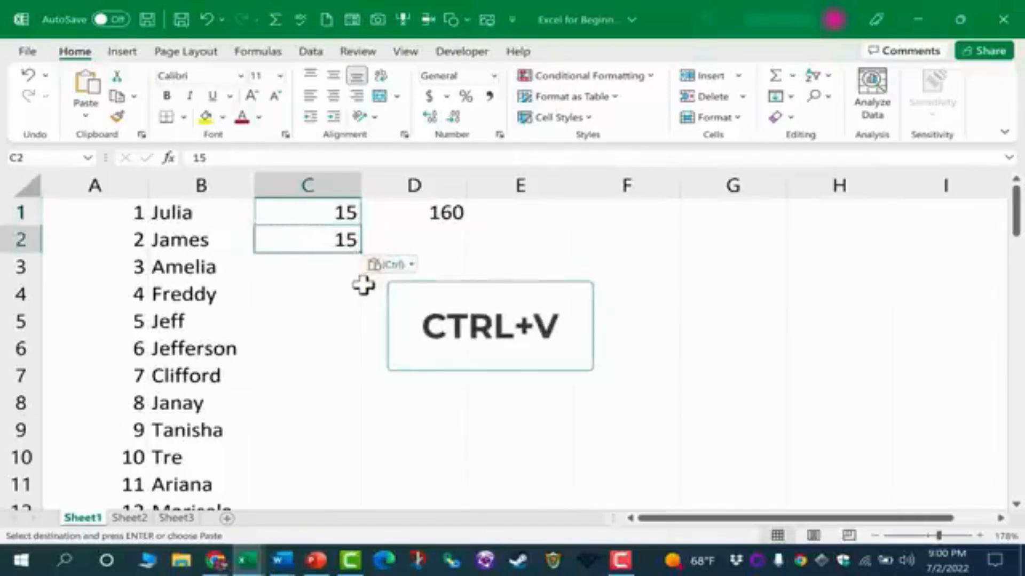
# Paste the copied 15 into cells C3, C4 and C5.
pyautogui.click(323, 269)
pyautogui.hotkey('ctrl', 'v')
pyautogui.click(331, 286)
pyautogui.hotkey('ctrl', 'v')
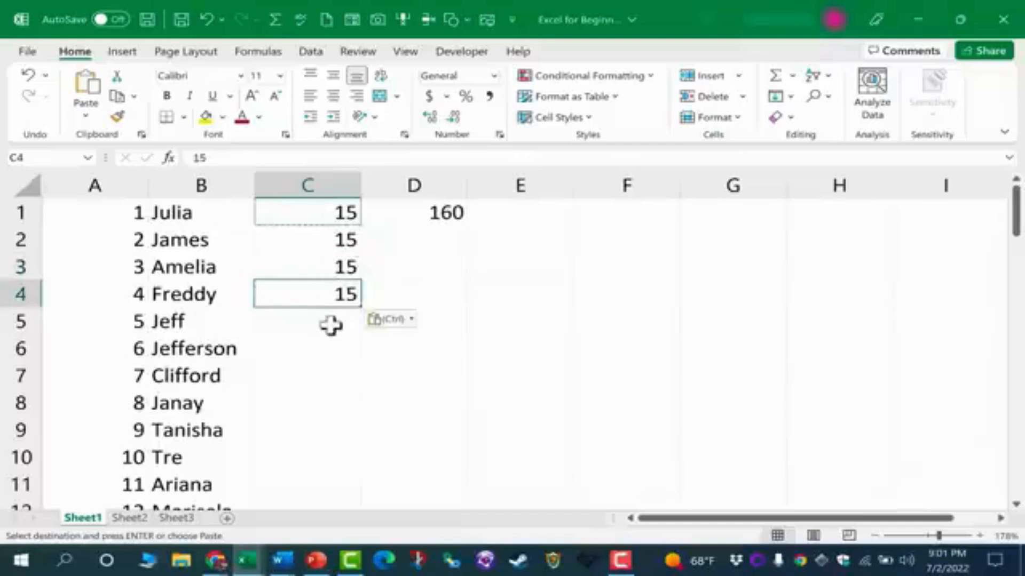
pyautogui.click(335, 323)
pyautogui.hotkey('ctrl', 'v')
# Fill the 15 from cell C5 down column C to row 70 with the fill handle.
pyautogui.click(337, 373)
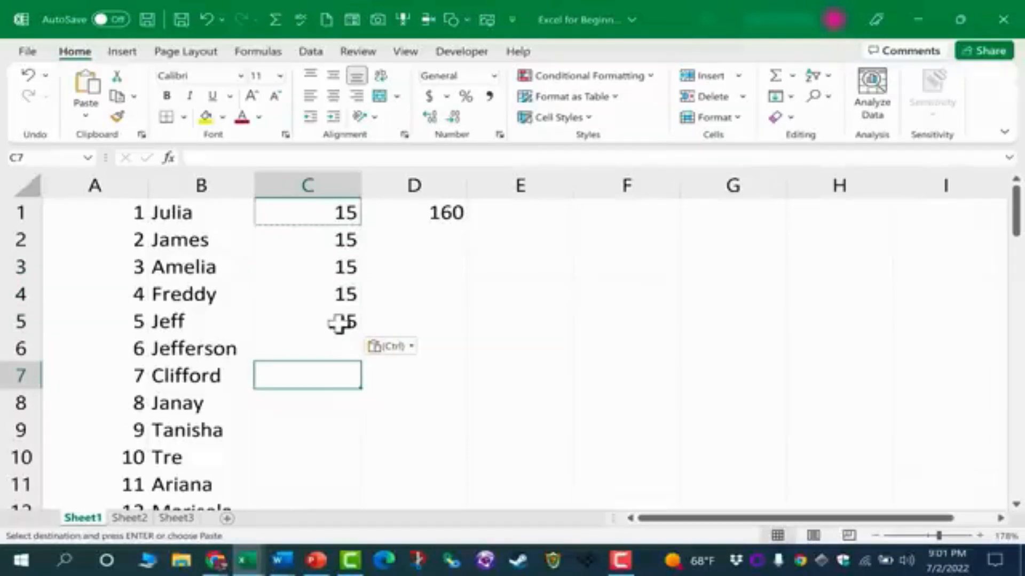
pyautogui.click(338, 323)
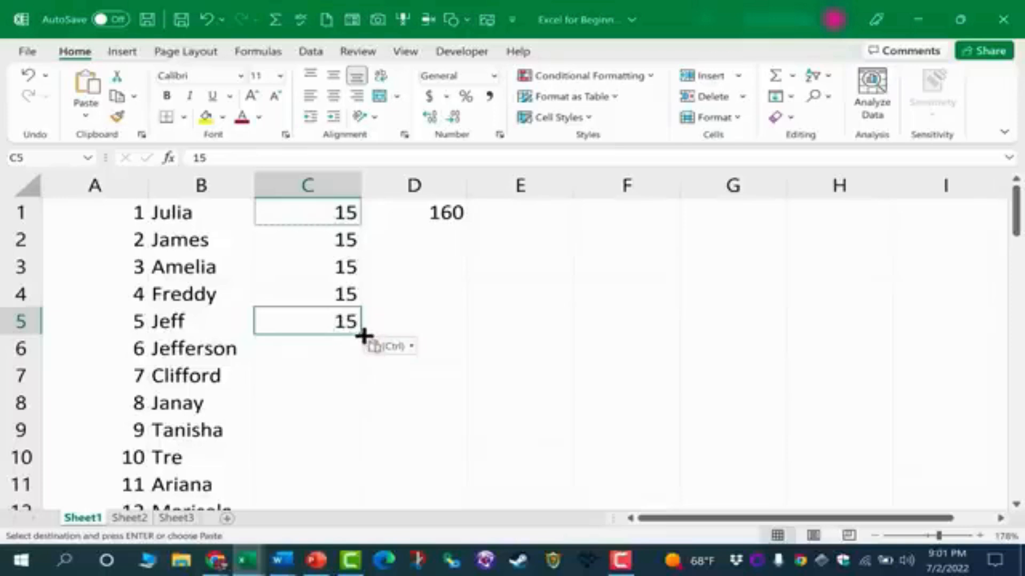
pyautogui.moveTo(363, 336)
pyautogui.mouseDown()
pyautogui.moveTo(356, 496)
pyautogui.moveTo(336, 421)
pyautogui.mouseUp()
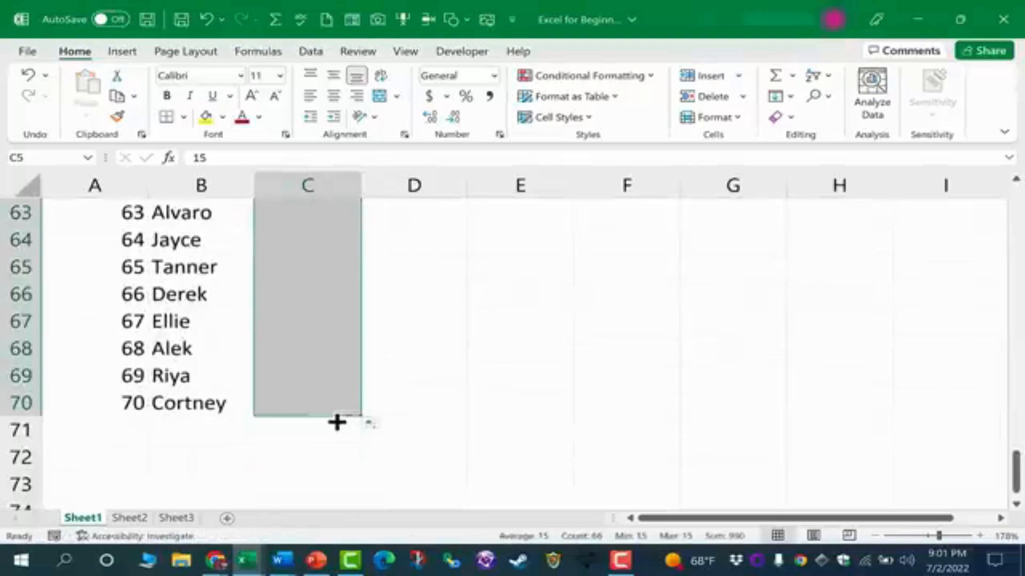
pyautogui.scroll(7, 430, 350)
pyautogui.scroll(14, 430, 350)
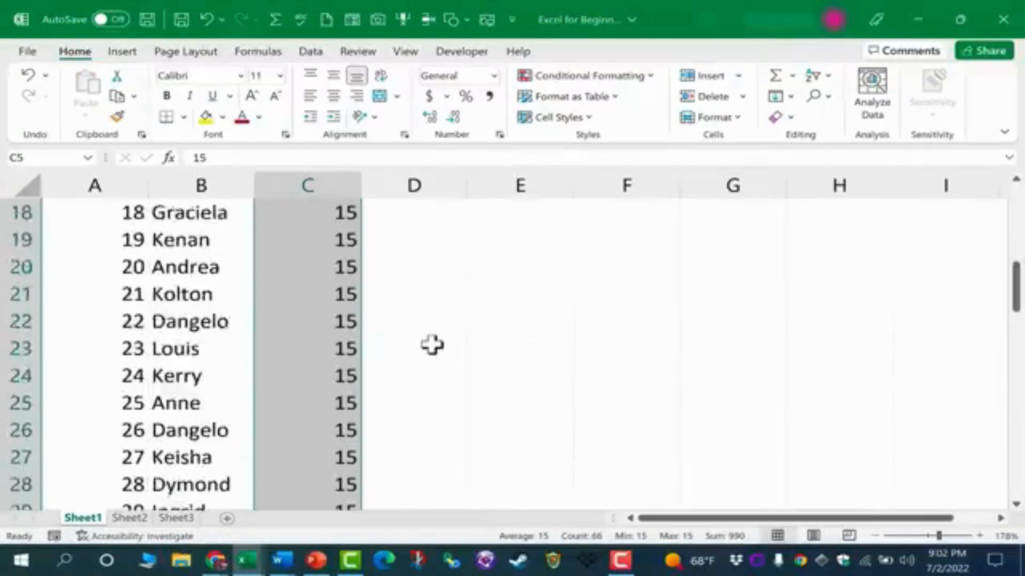
pyautogui.click(416, 316)
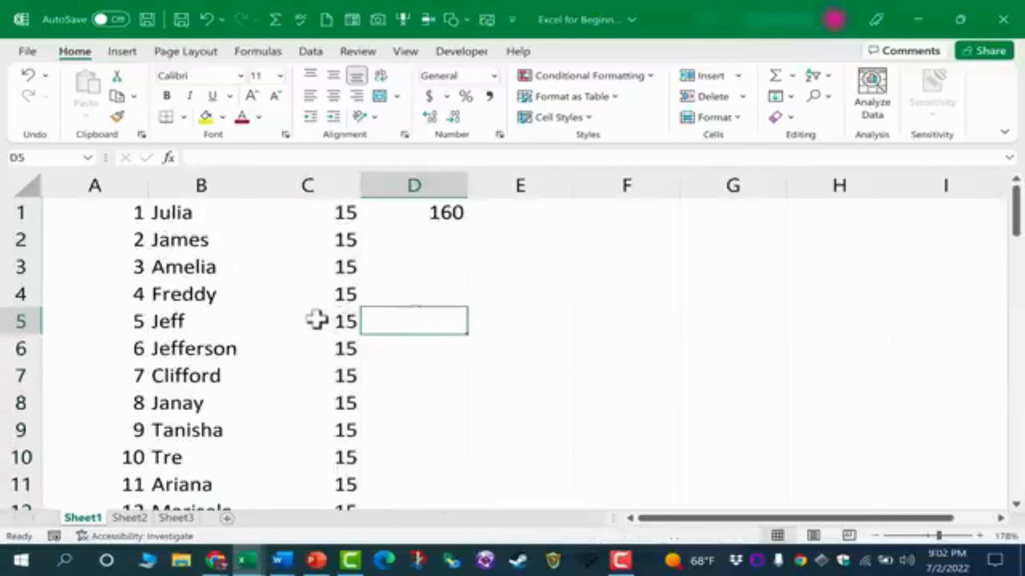
# Change the value in cell C3 to 16.
pyautogui.click(336, 269)
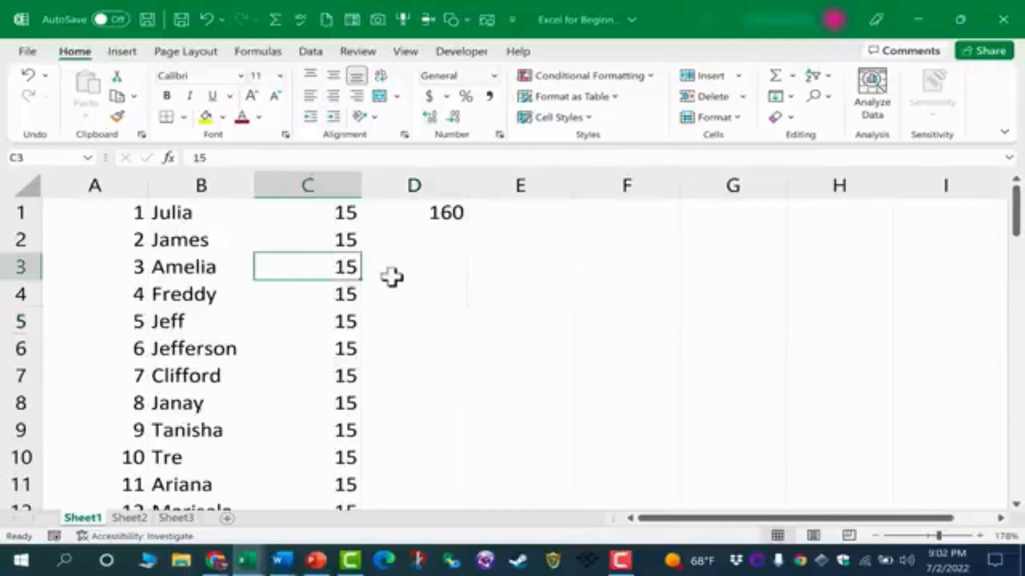
pyautogui.write('16')
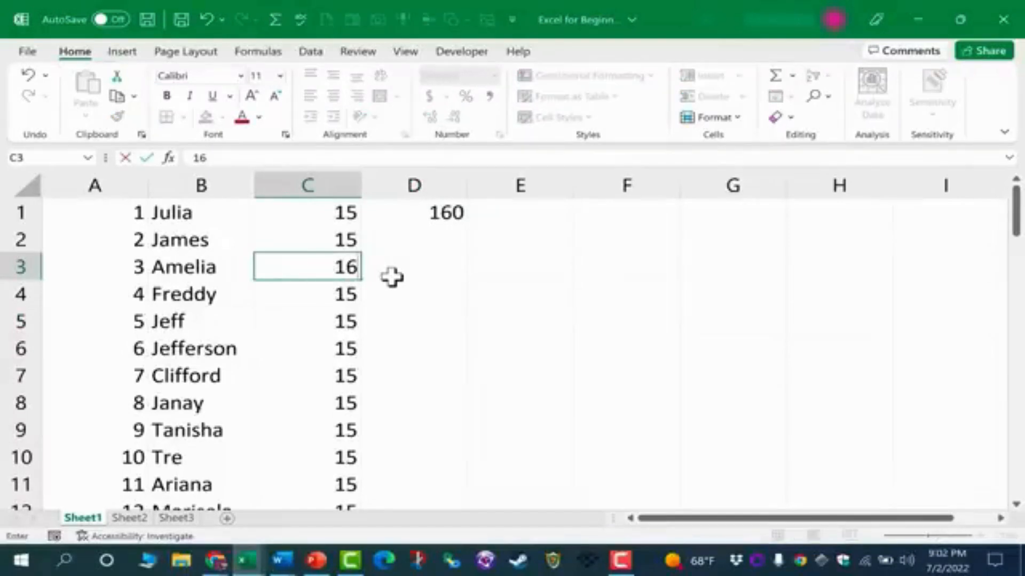
pyautogui.press('Return')
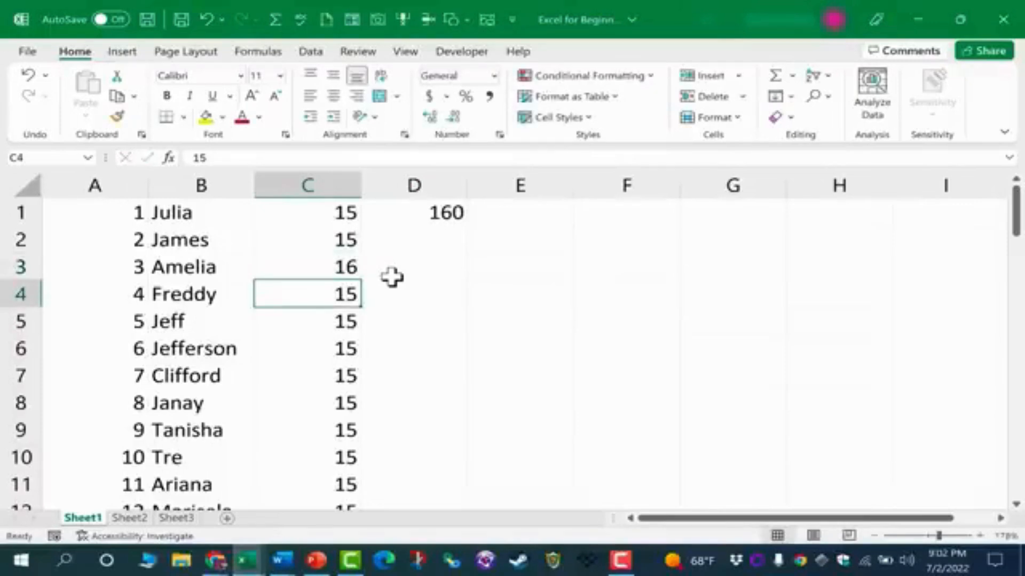
pyautogui.click(330, 271)
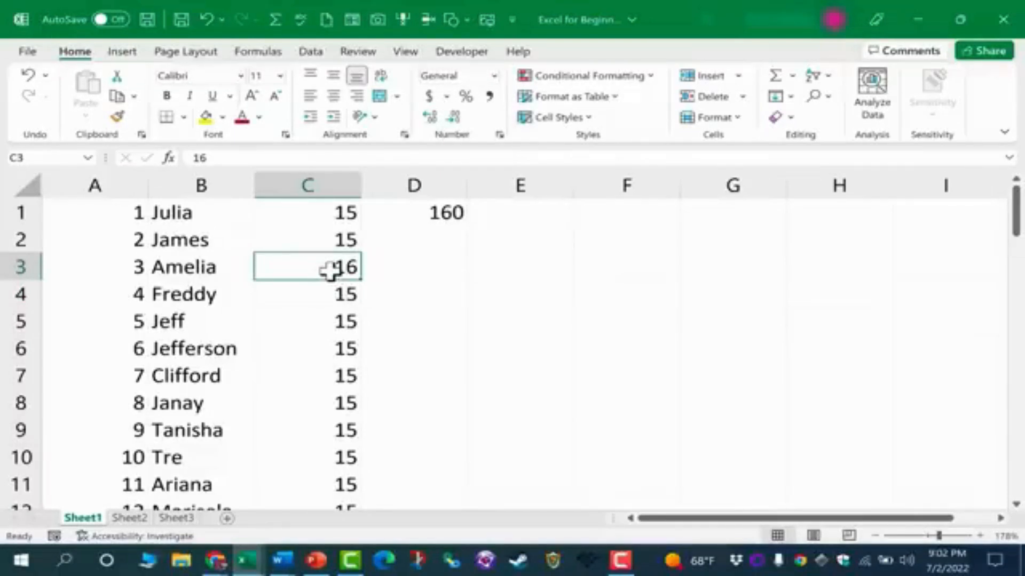
pyautogui.press('BackSpace')
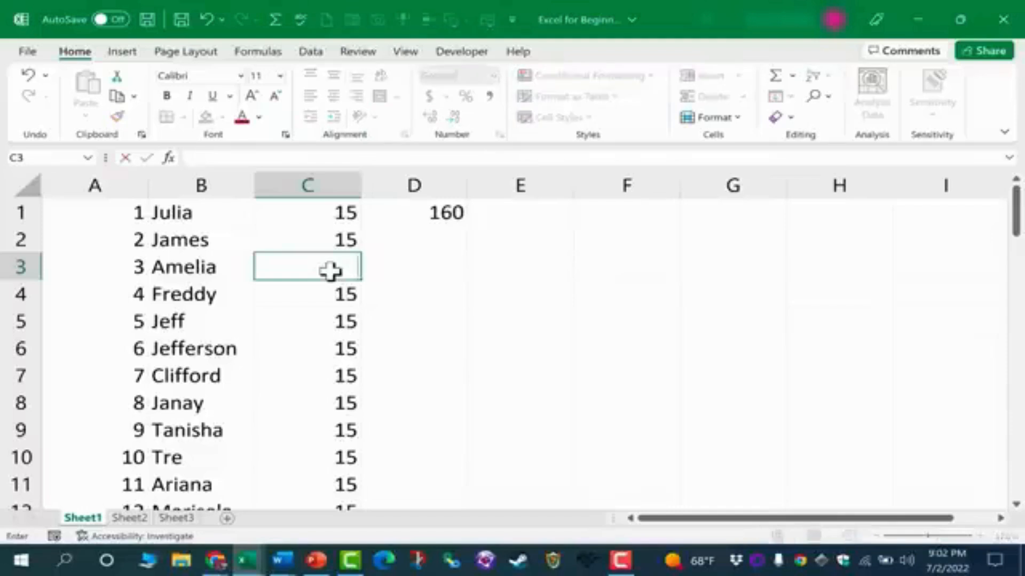
pyautogui.press('Escape')
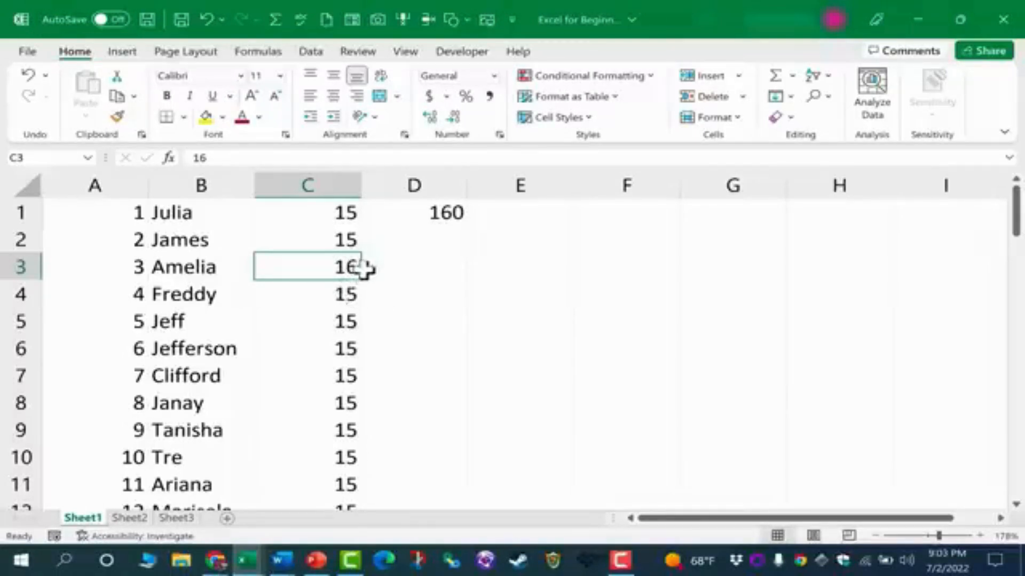
pyautogui.rightClick(347, 271)
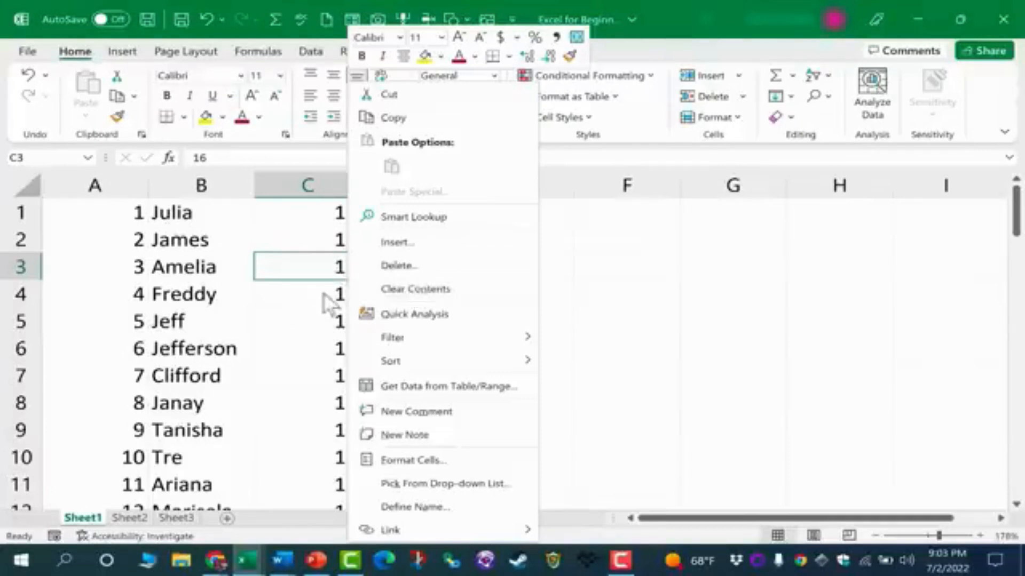
pyautogui.click(336, 265)
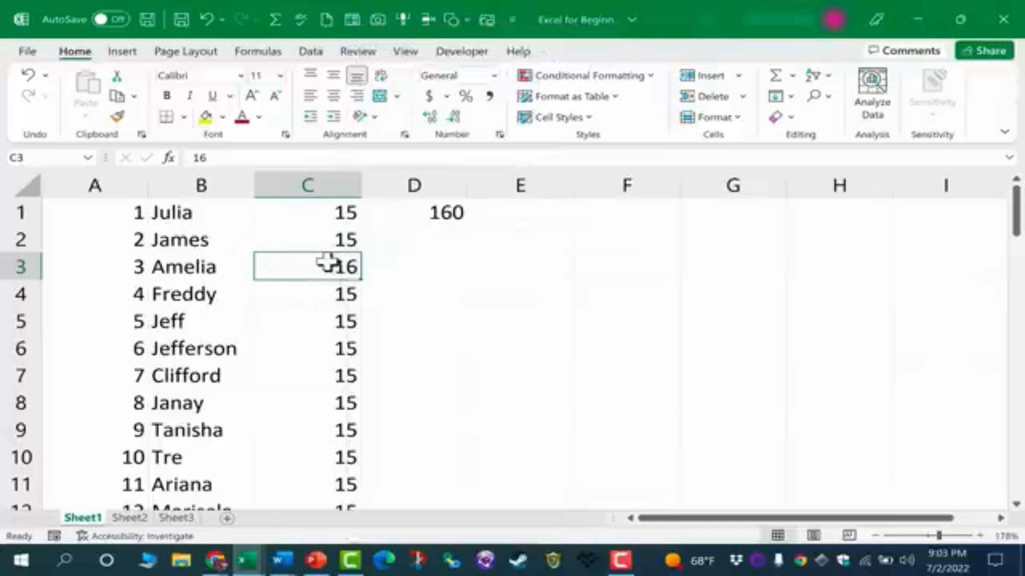
# Clear all contents and formatting from the range B2 to D6.
pyautogui.click(199, 249)
pyautogui.moveTo(479, 346); pyautogui.dragTo(383, 349)
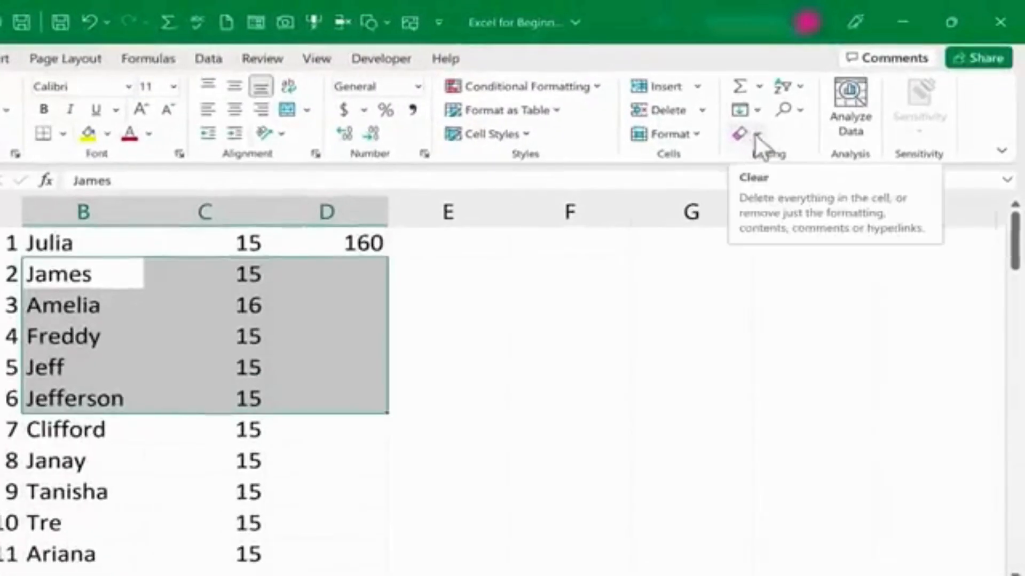
pyautogui.click(758, 132)
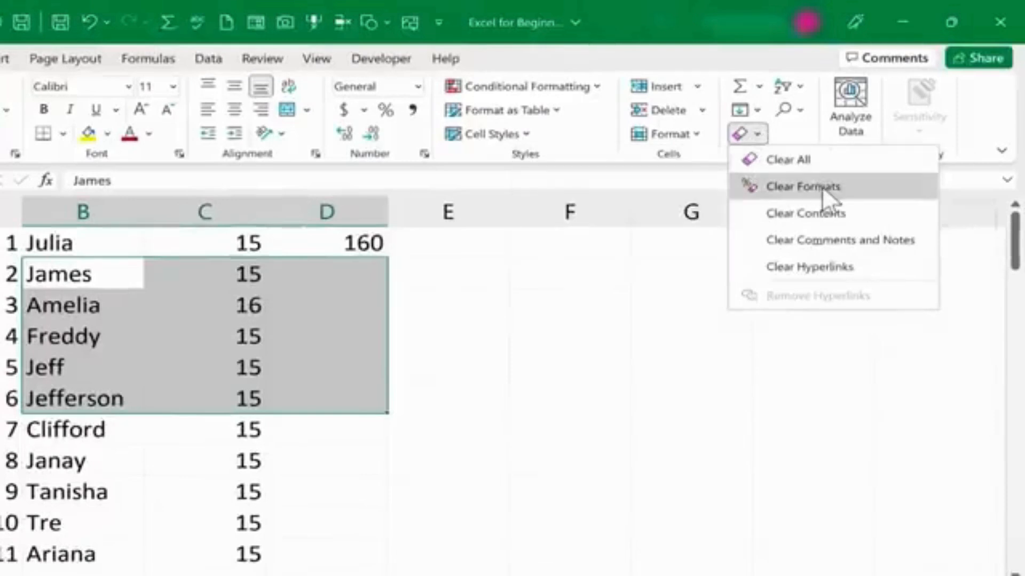
pyautogui.click(791, 159)
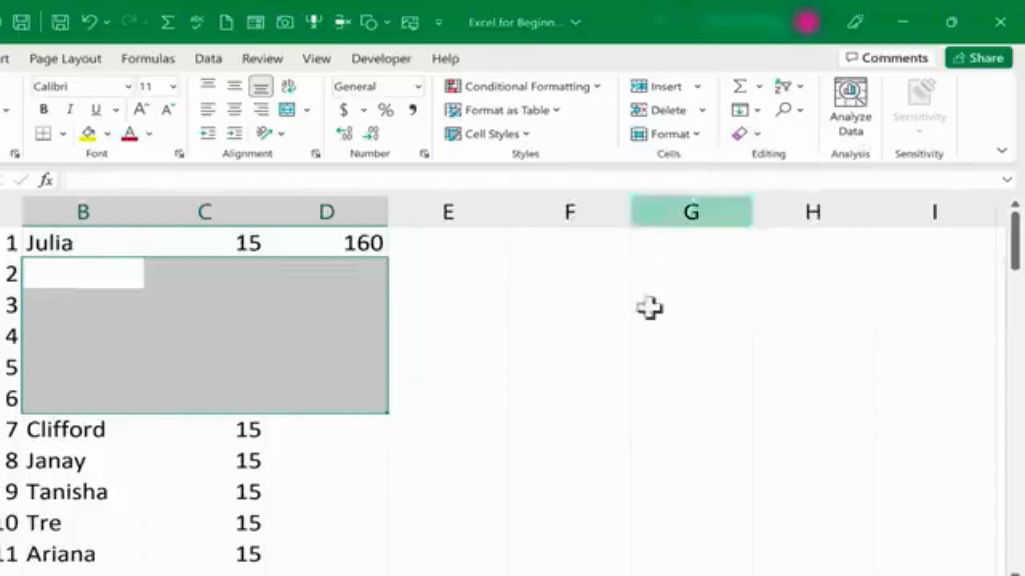
# Undo the clear of the range B2 to D6.
pyautogui.click(525, 395)
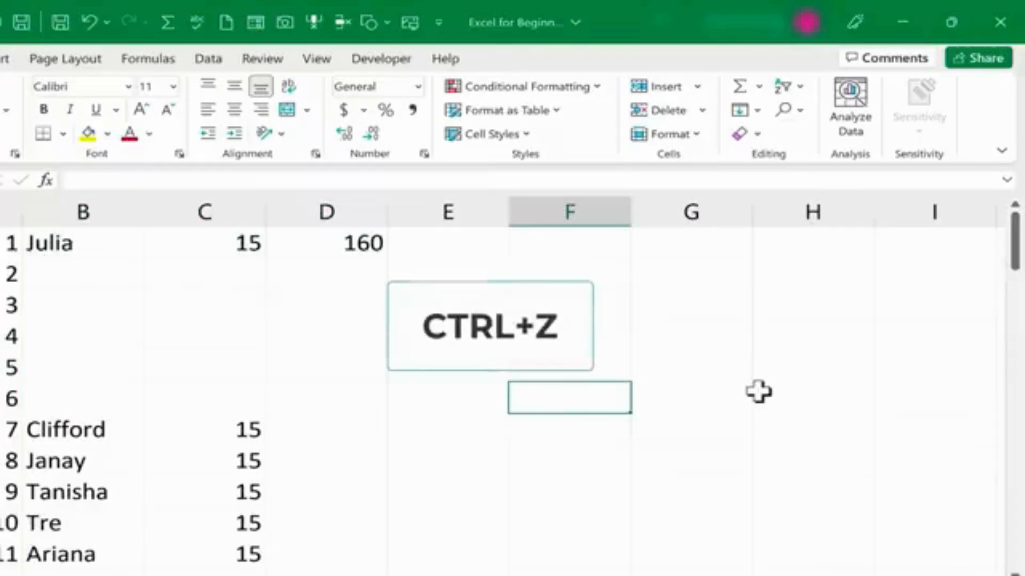
pyautogui.hotkey('ctrl', 'z')
pyautogui.click(480, 391)
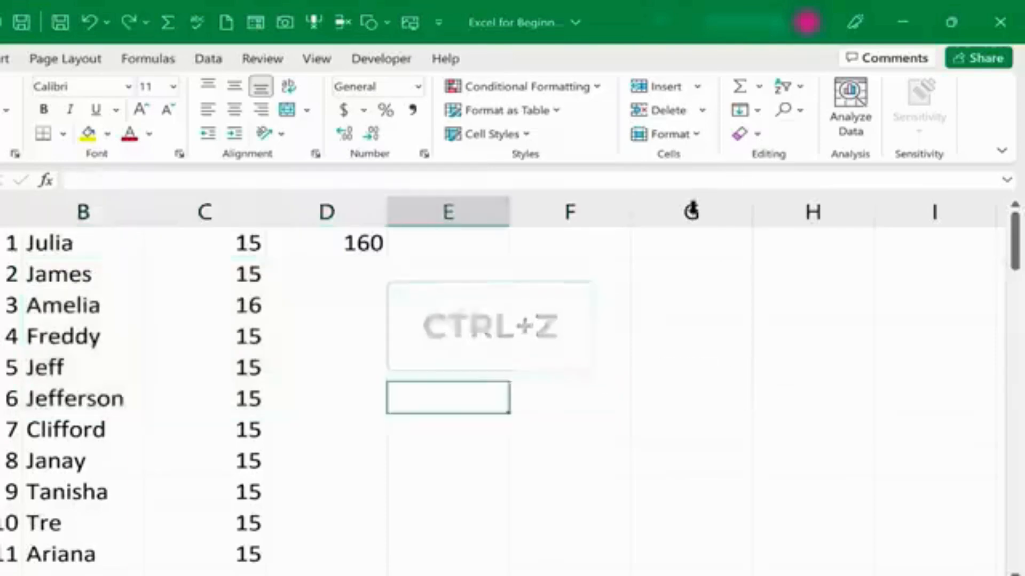
pyautogui.click(758, 134)
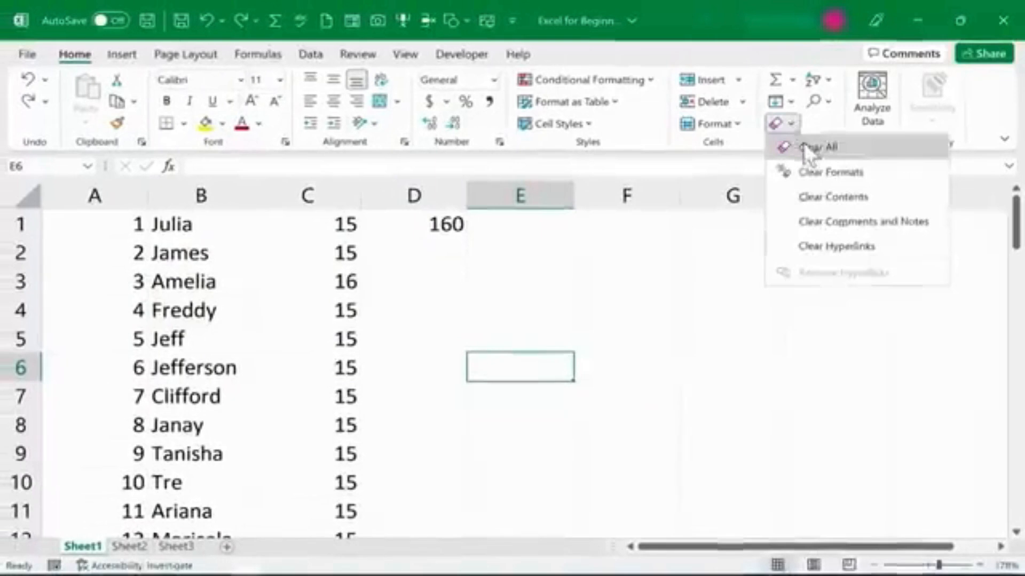
pyautogui.click(795, 154)
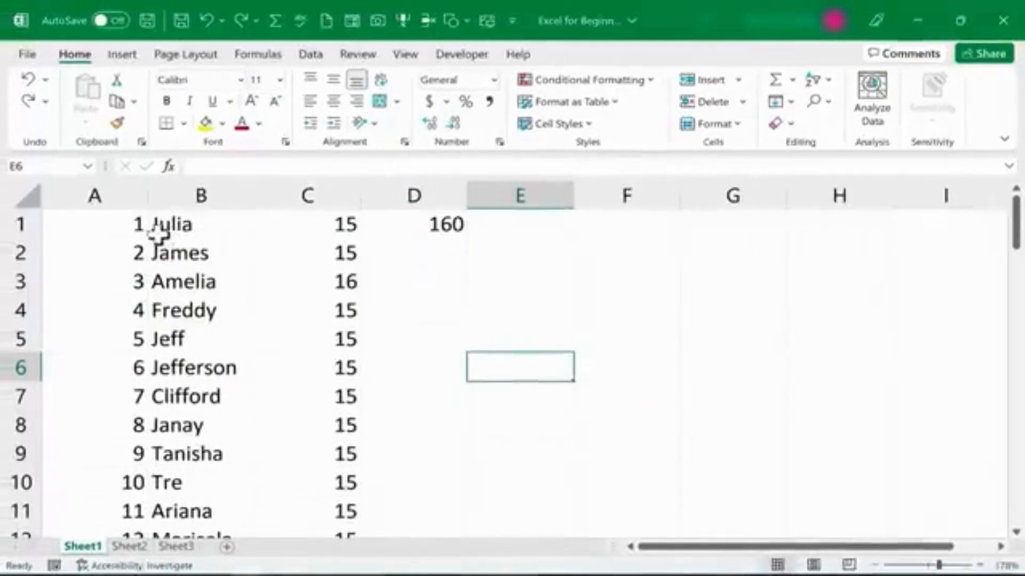
pyautogui.click(320, 231)
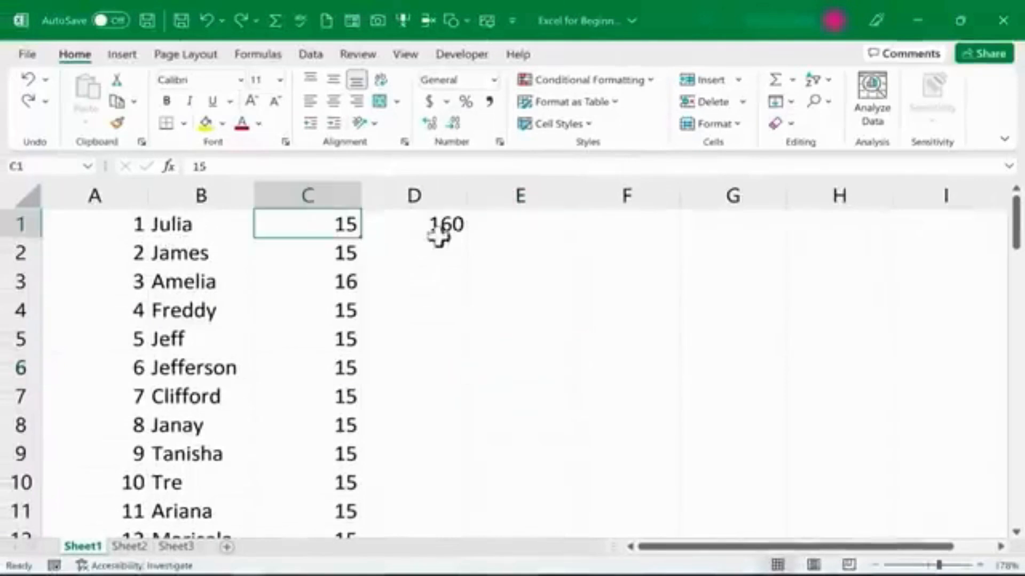
pyautogui.click(443, 228)
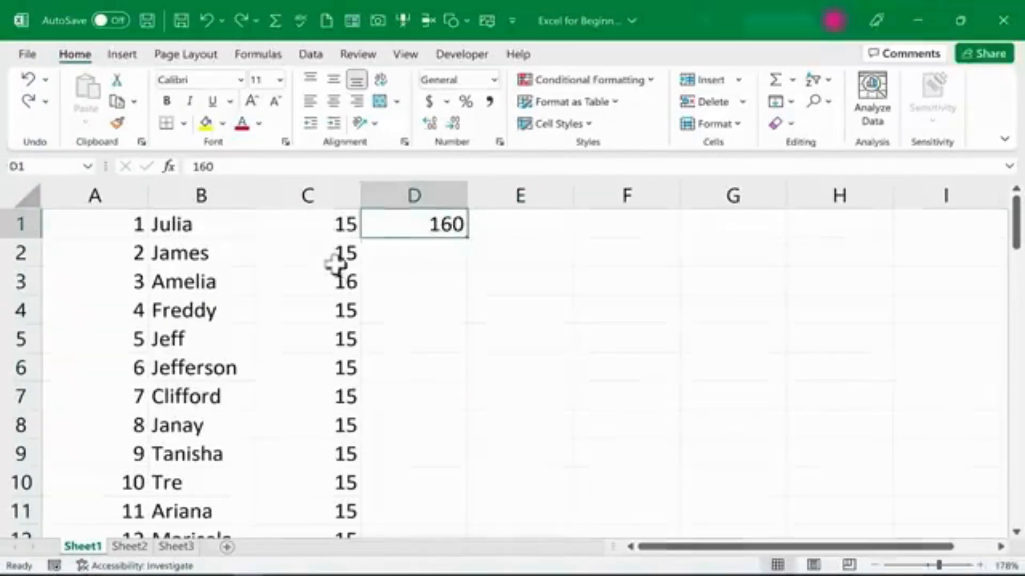
pyautogui.click(328, 283)
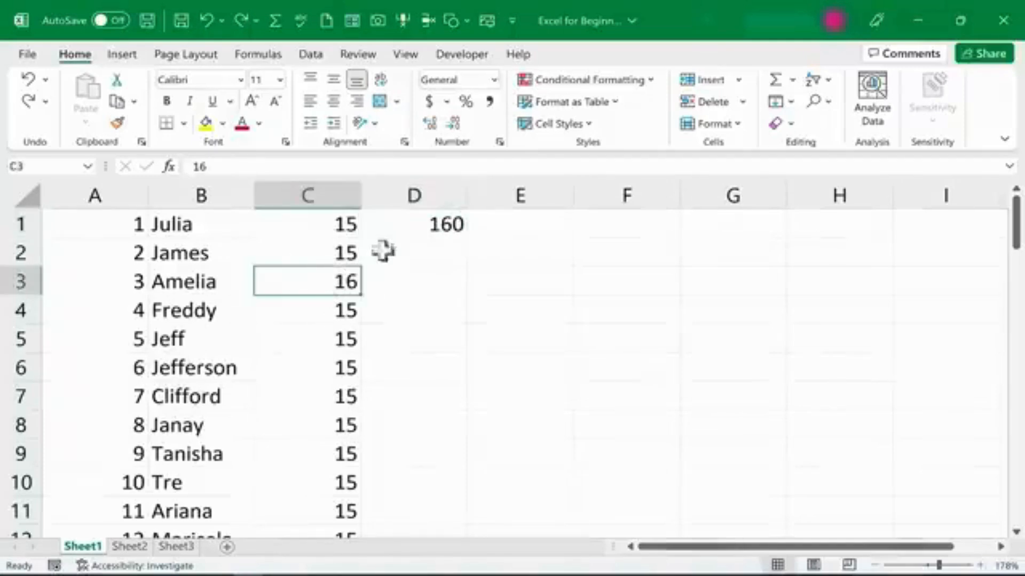
pyautogui.click(431, 231)
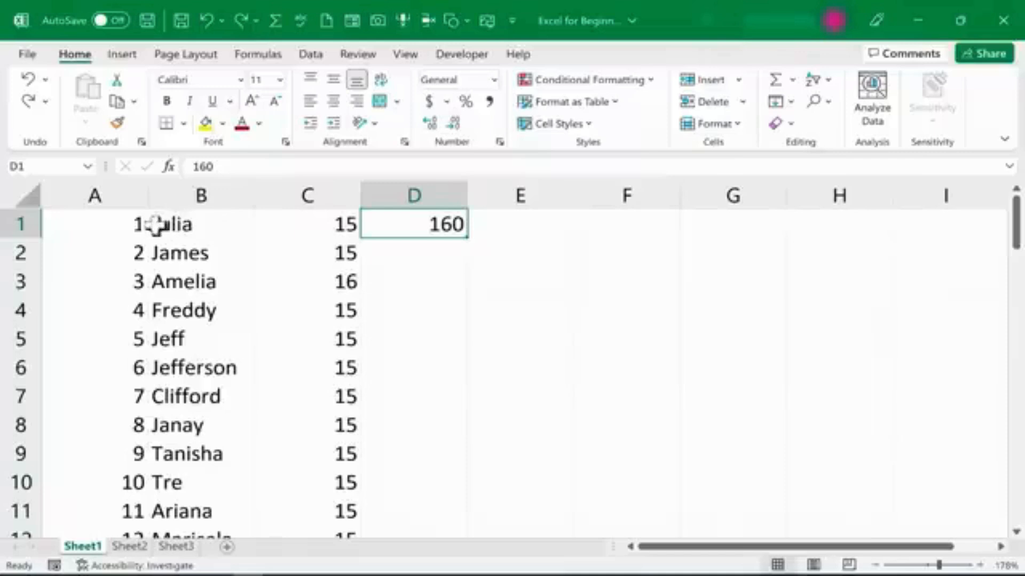
pyautogui.click(283, 254)
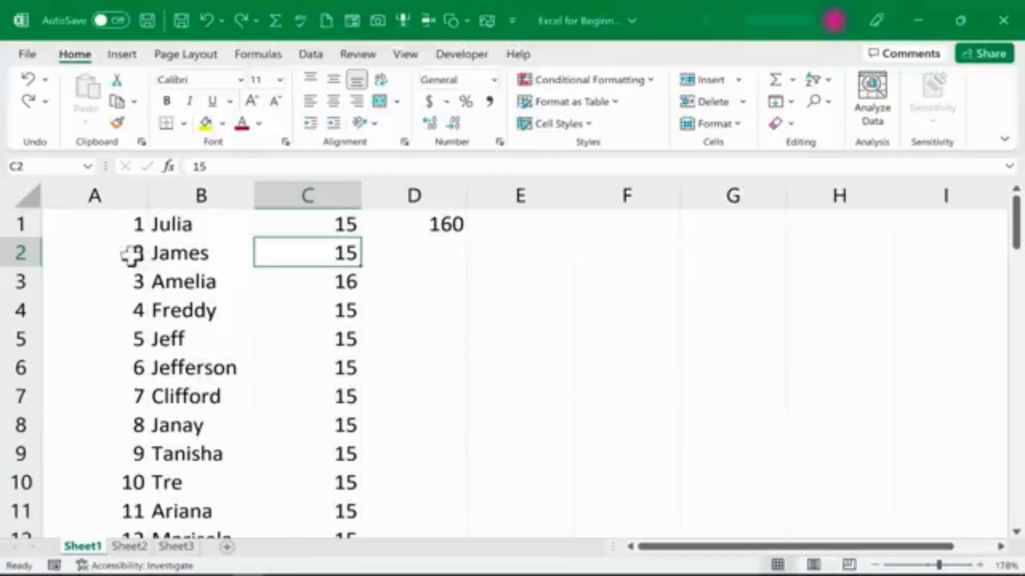
# Insert a blank row above row 1.
pyautogui.rightClick(16, 224)
pyautogui.click(105, 368)
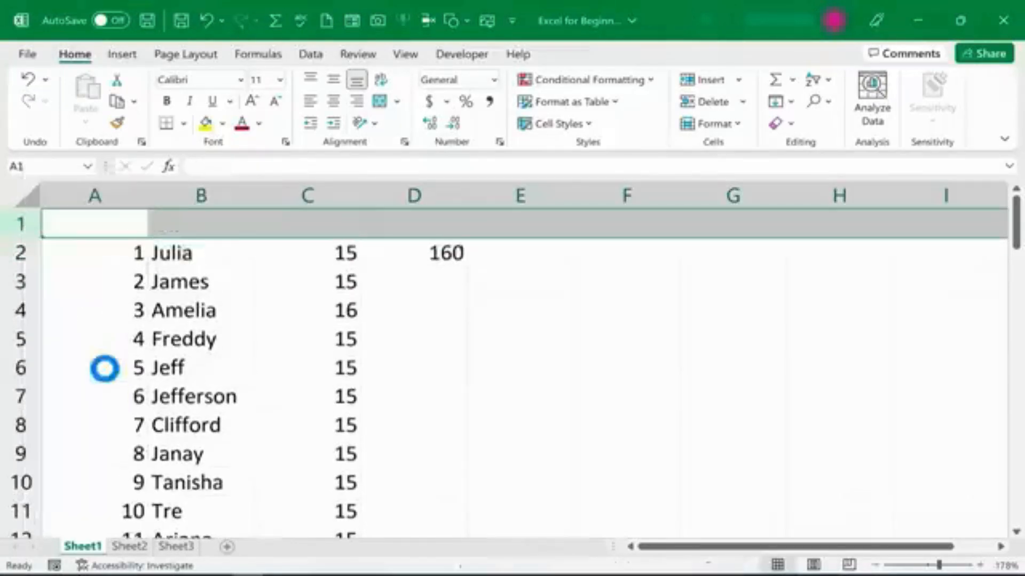
pyautogui.click(165, 309)
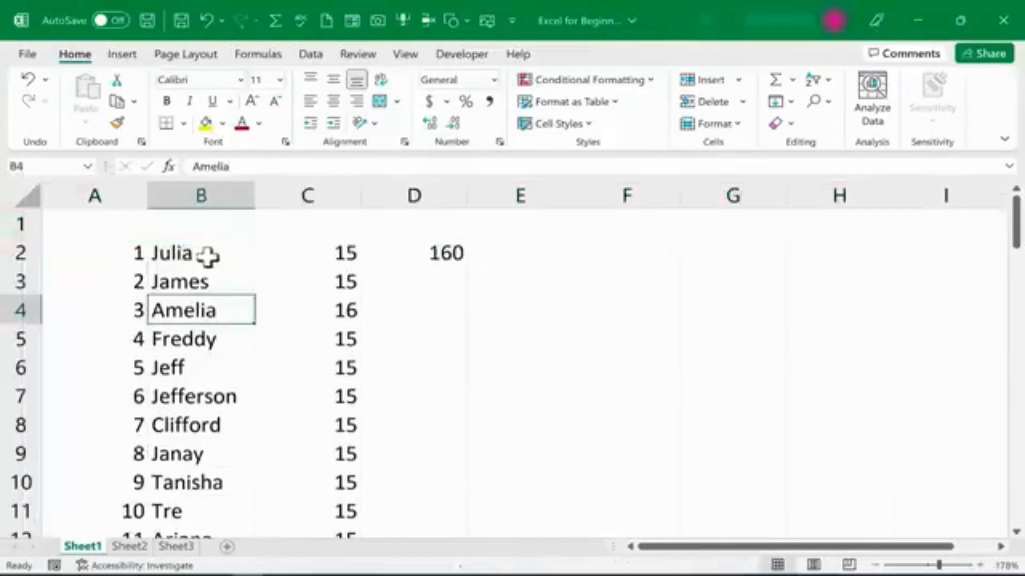
# Insert blank columns before column A and before column D.
pyautogui.rightClick(94, 194)
pyautogui.click(155, 336)
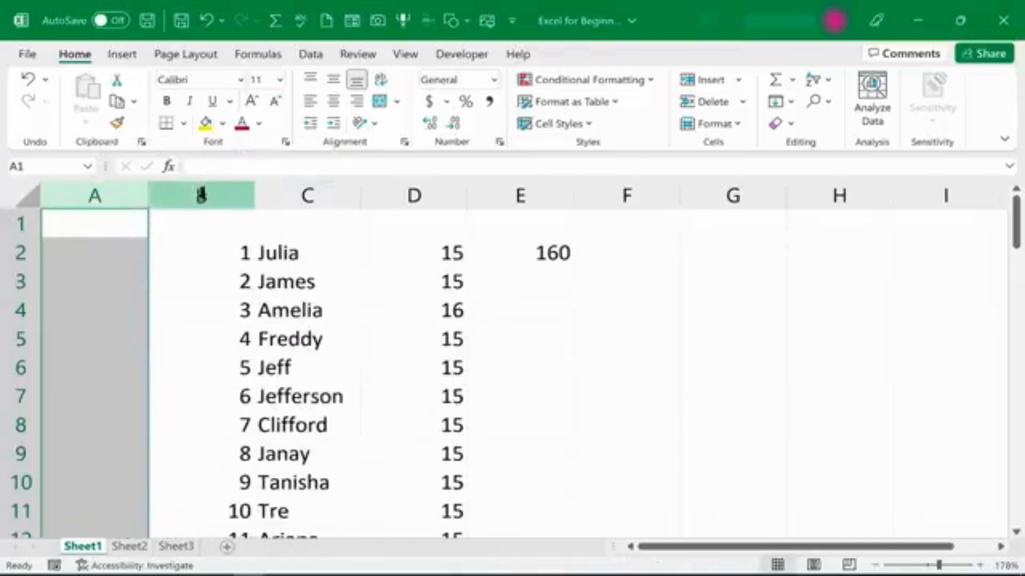
pyautogui.rightClick(399, 194)
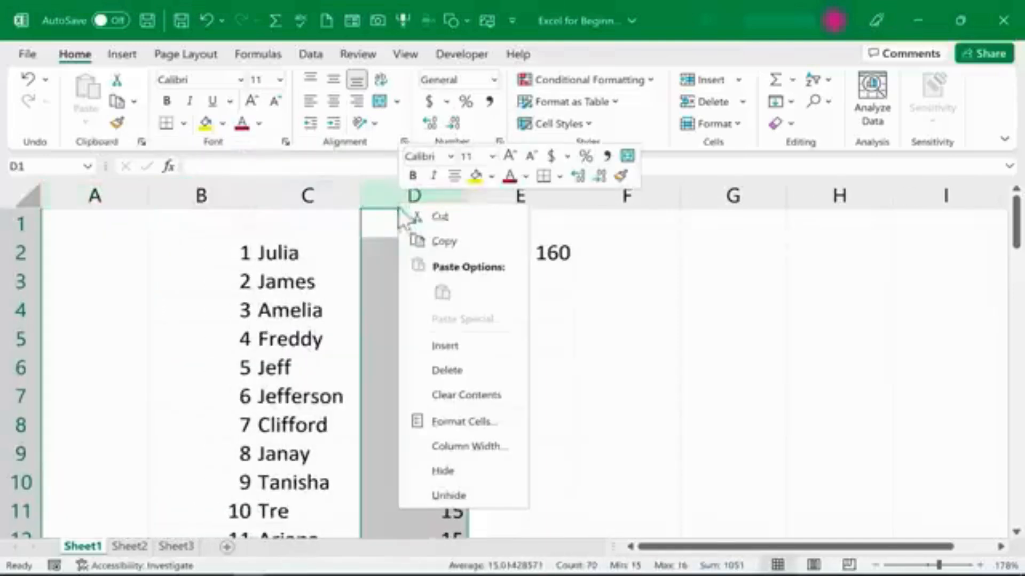
pyautogui.click(452, 346)
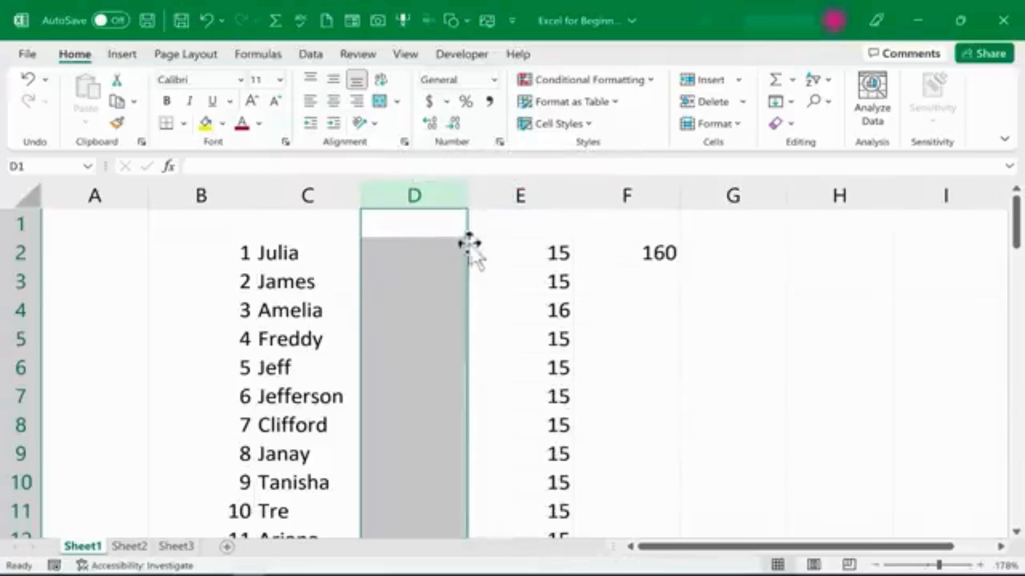
# Insert a blank row above row 5.
pyautogui.rightClick(18, 340)
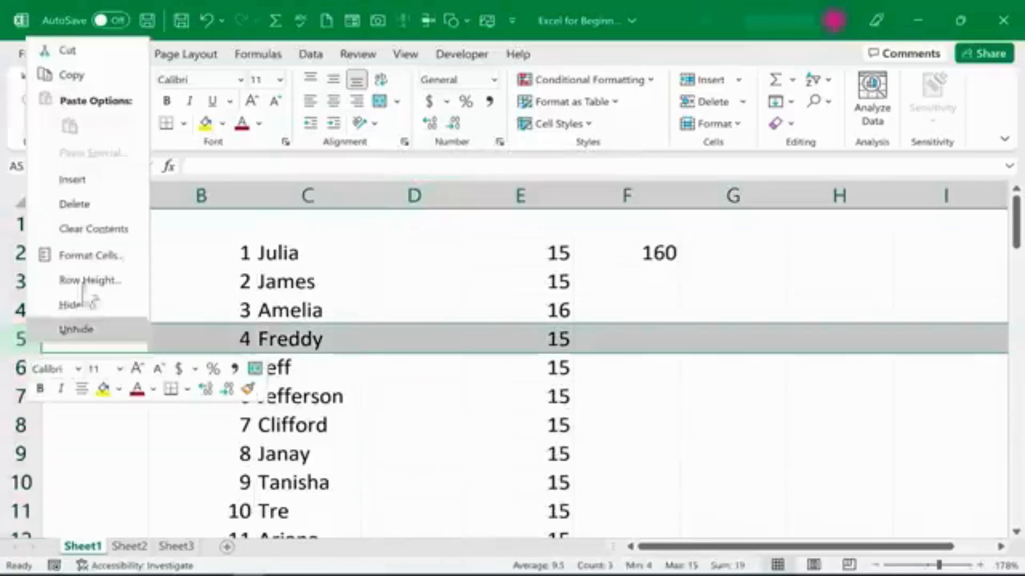
pyautogui.click(73, 176)
pyautogui.click(204, 277)
# Undo the last three row and column insertions.
pyautogui.hotkey('ctrl', 'z')
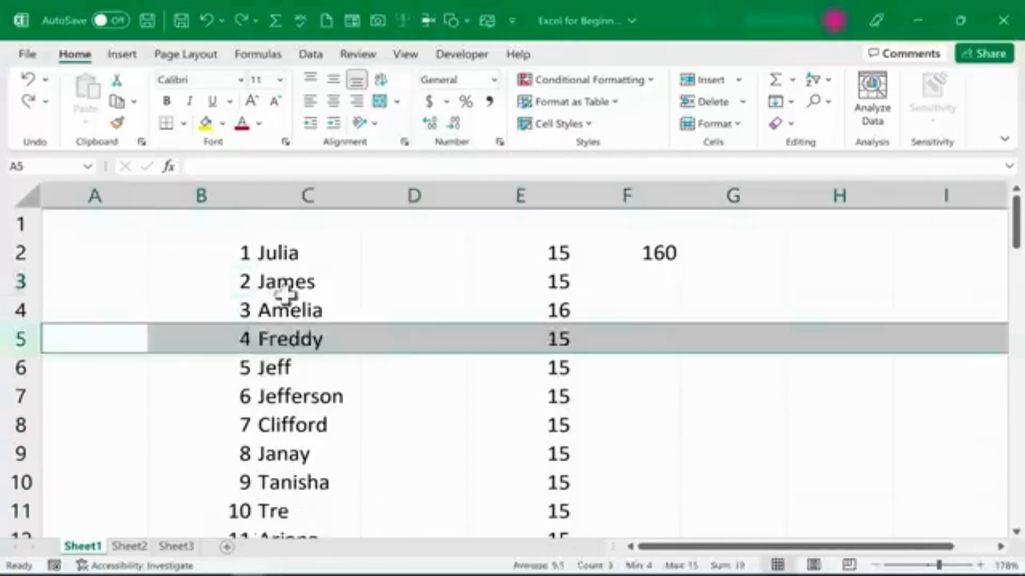
pyautogui.hotkey('ctrl', 'z')
pyautogui.hotkey('ctrl', 'z')
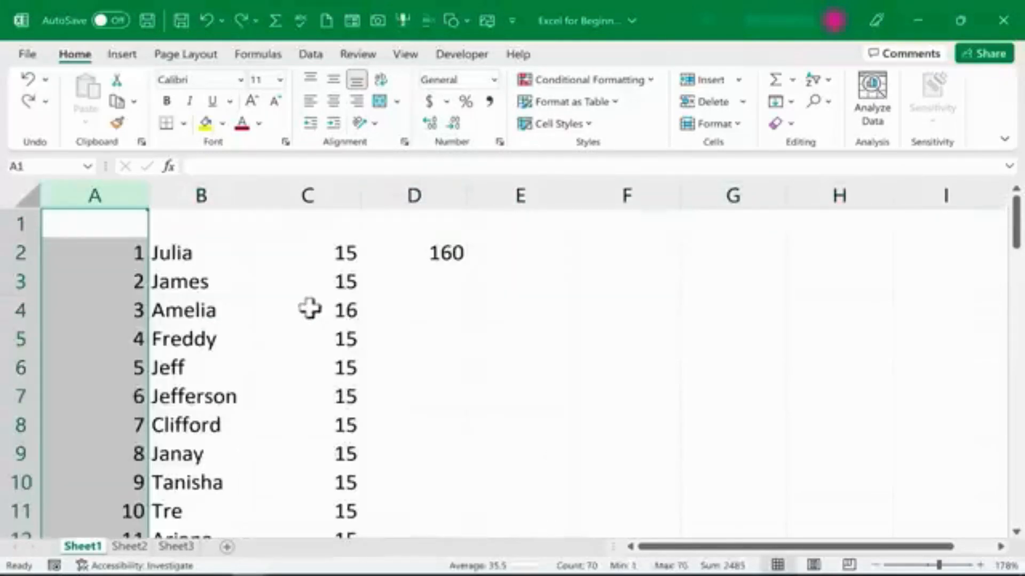
# Enter the headers Employee ID, Name, Hourly Wage, Hours Worked and Taxable Income across row 1 from A1 to E1.
pyautogui.click(290, 282)
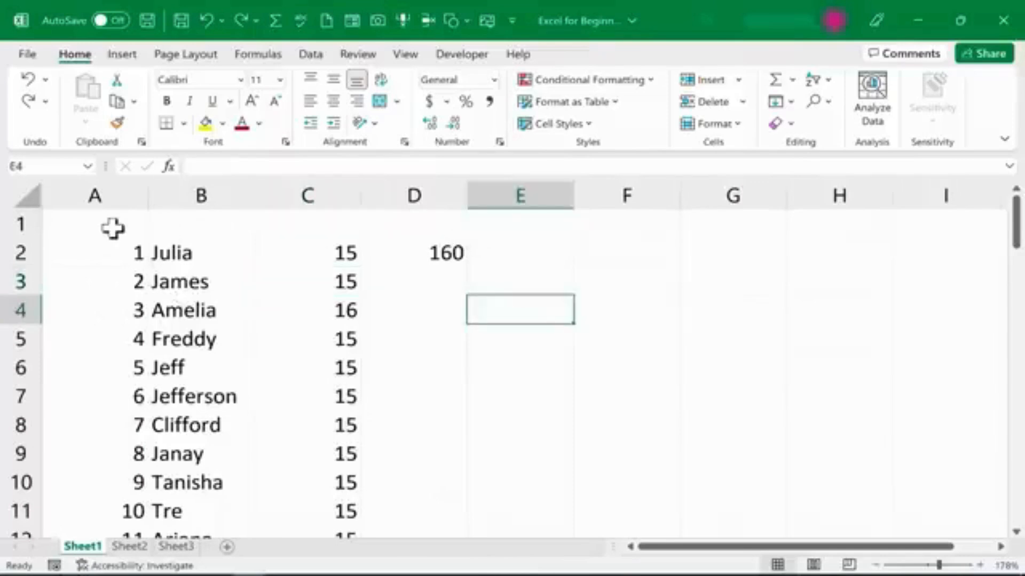
pyautogui.click(113, 228)
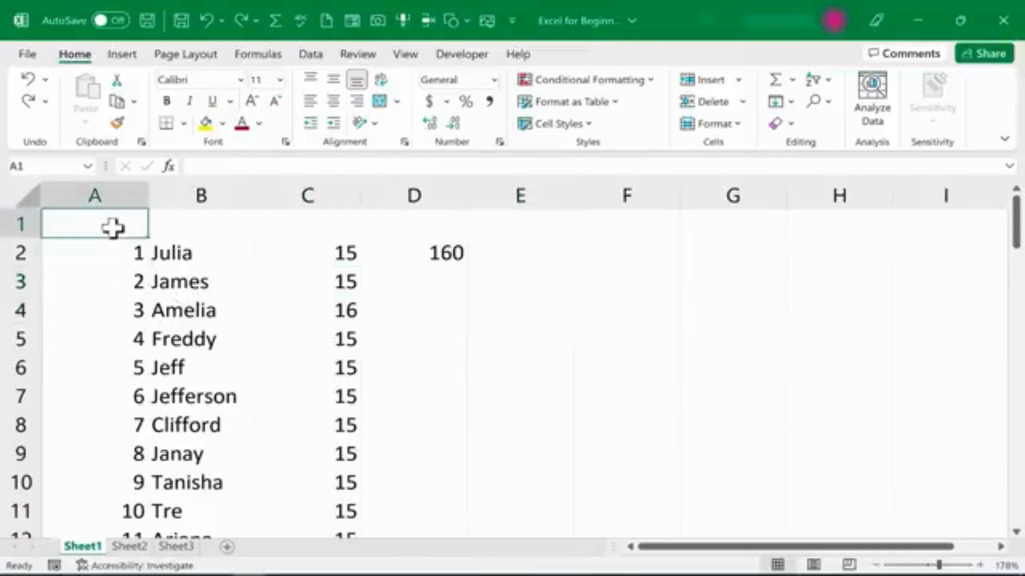
pyautogui.write('Employee ID')
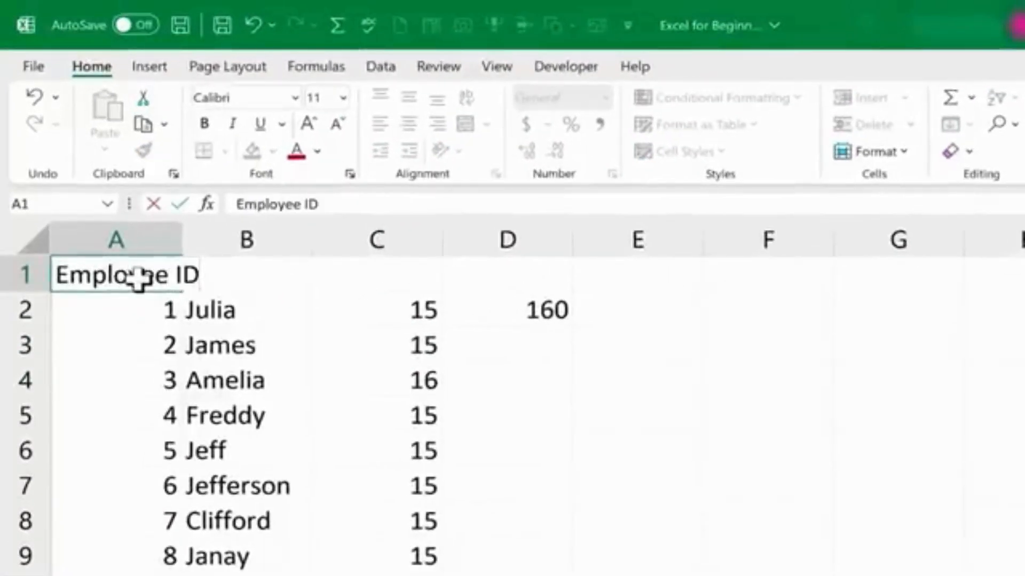
pyautogui.press('Tab')
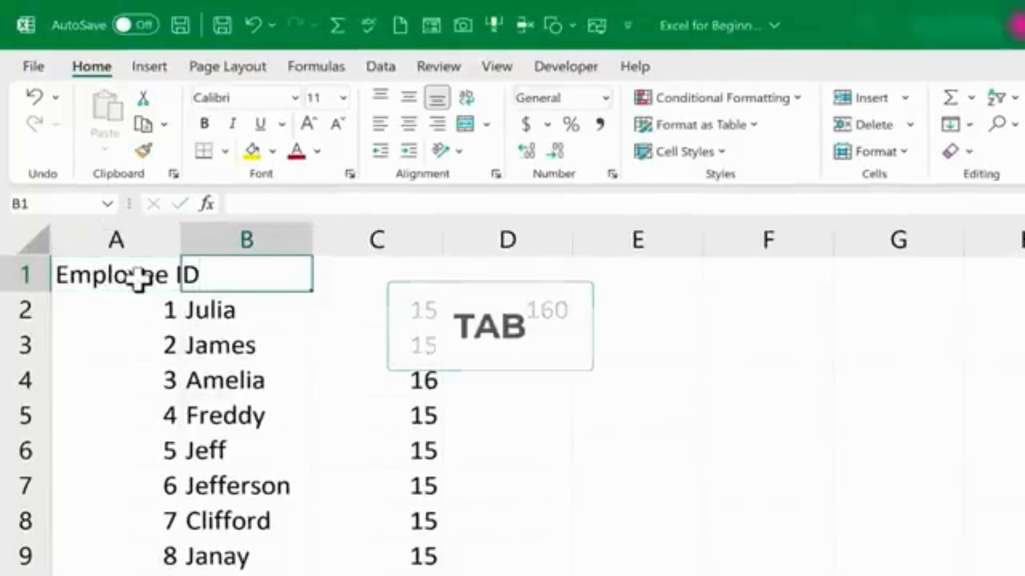
pyautogui.write('Na')
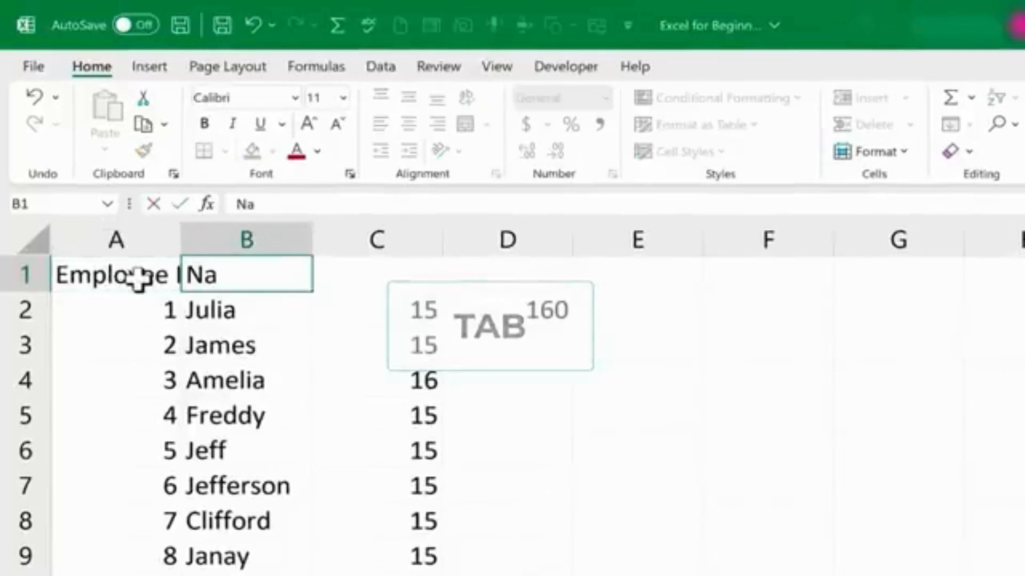
pyautogui.write('me')
pyautogui.press('Tab')
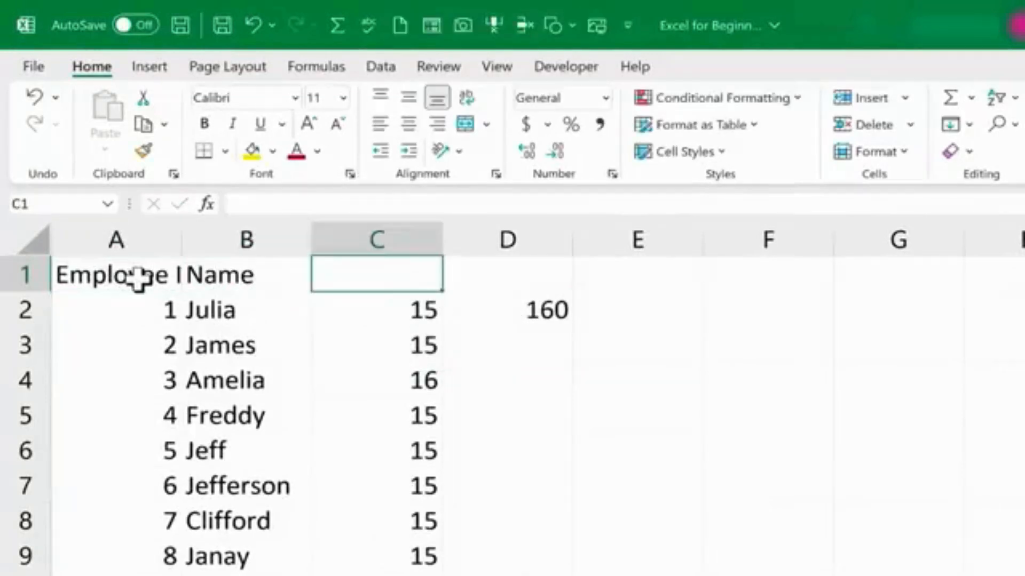
pyautogui.write('Ho')
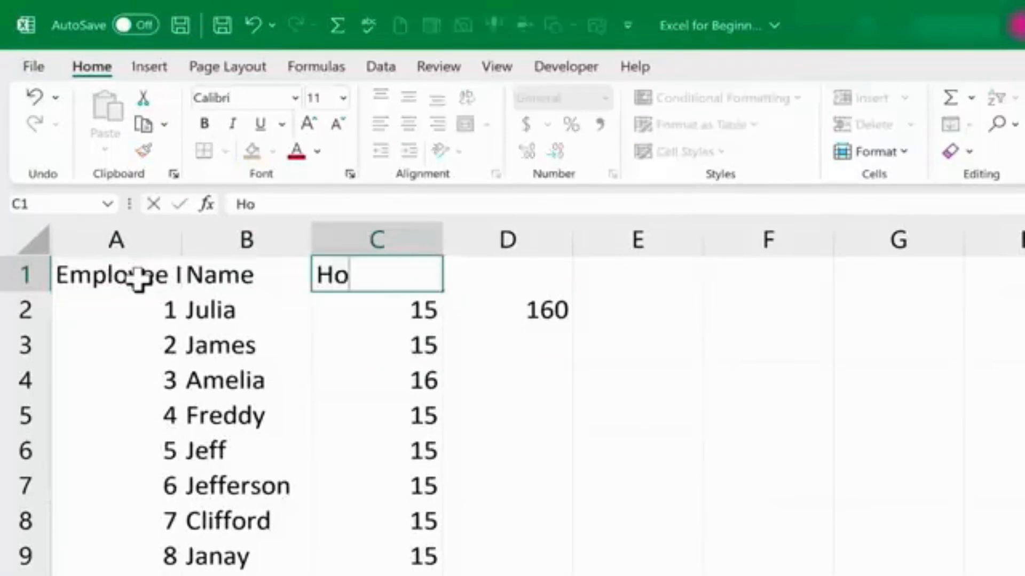
pyautogui.write('urly Wage')
pyautogui.press('Tab')
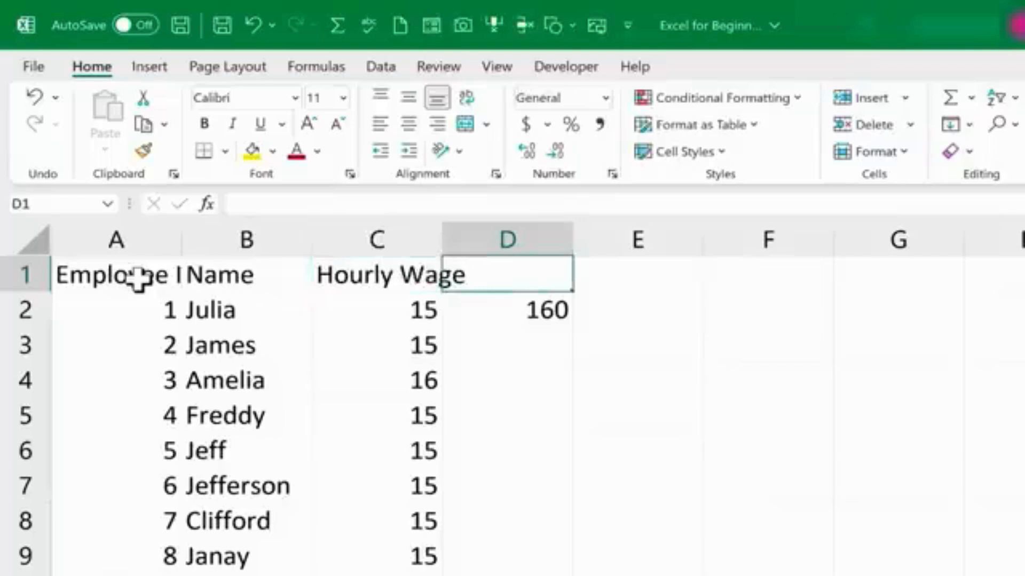
pyautogui.write('Hours')
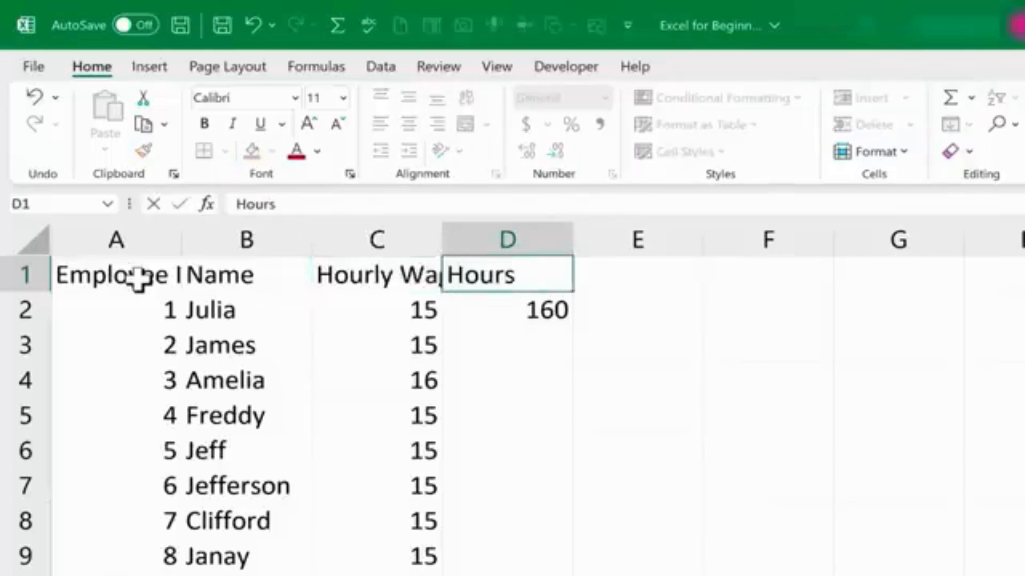
pyautogui.write(' Worked')
pyautogui.press('Tab')
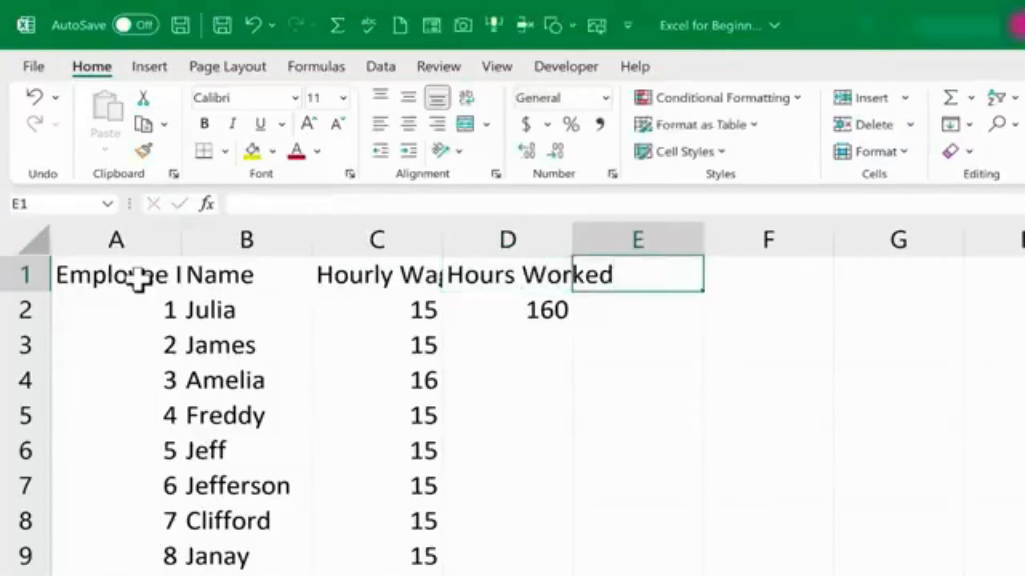
pyautogui.write('Taxable I')
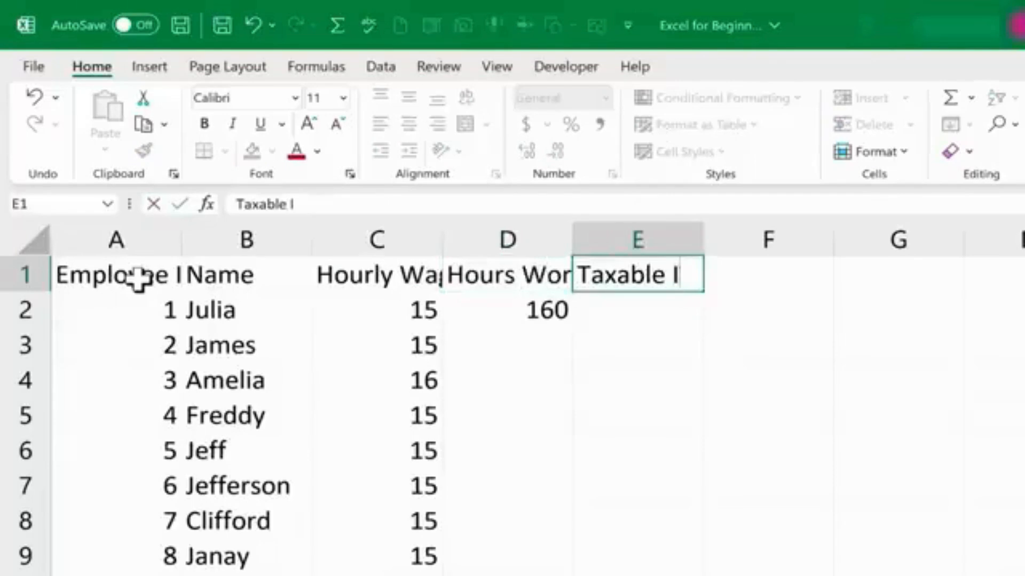
pyautogui.write('ncome')
pyautogui.press('Return')
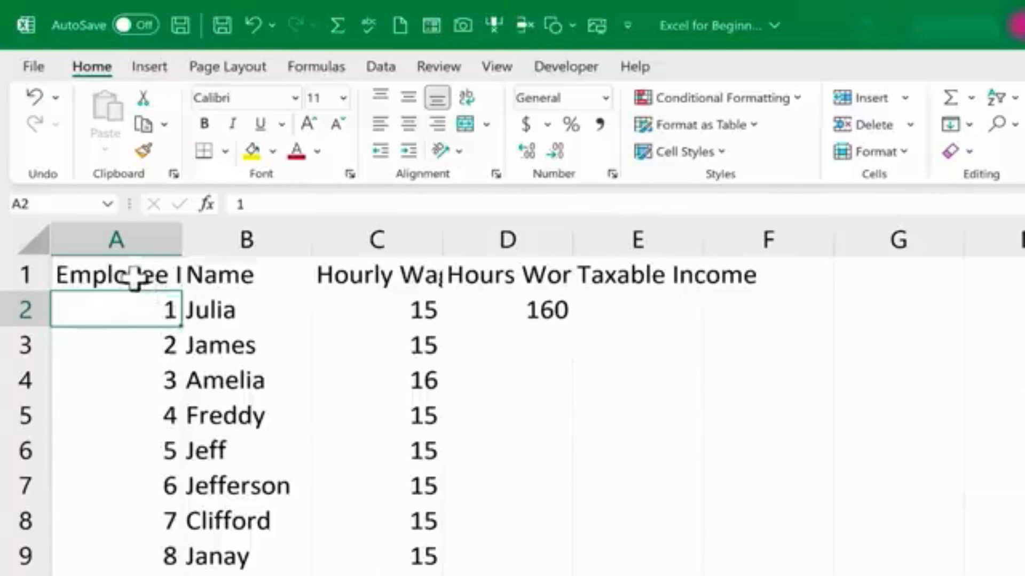
# Widen column C so the Hourly Wage header fits.
pyautogui.click(137, 279)
pyautogui.doubleClick(137, 279)
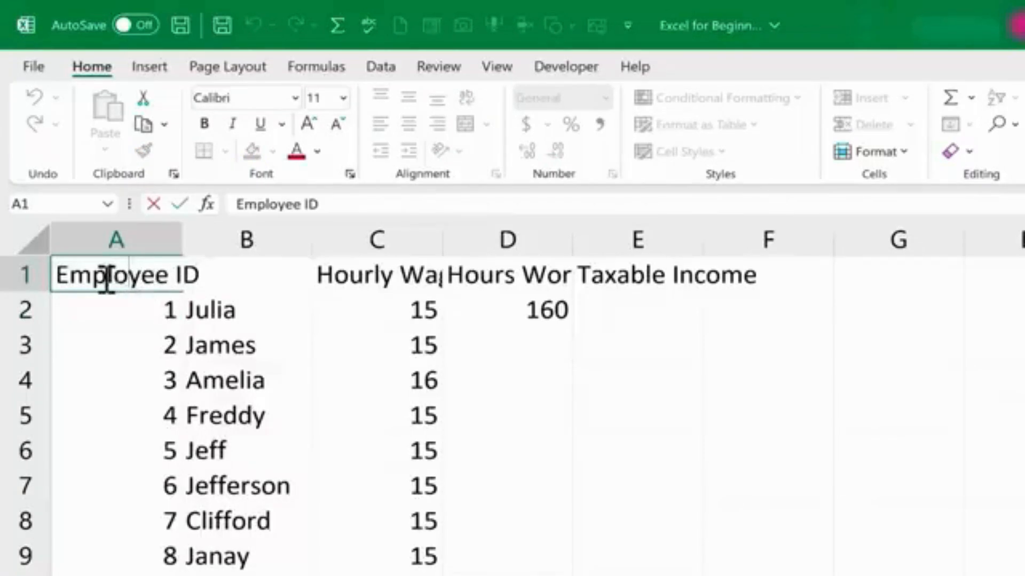
pyautogui.click(160, 333)
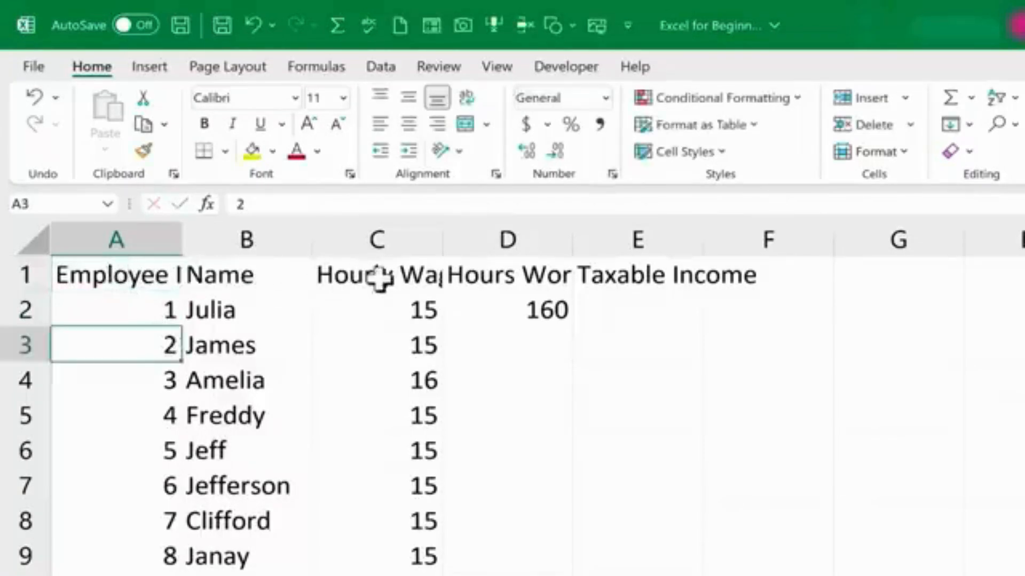
pyautogui.press('Right')
pyautogui.press('Right')
pyautogui.doubleClick(373, 272)
pyautogui.click(398, 318)
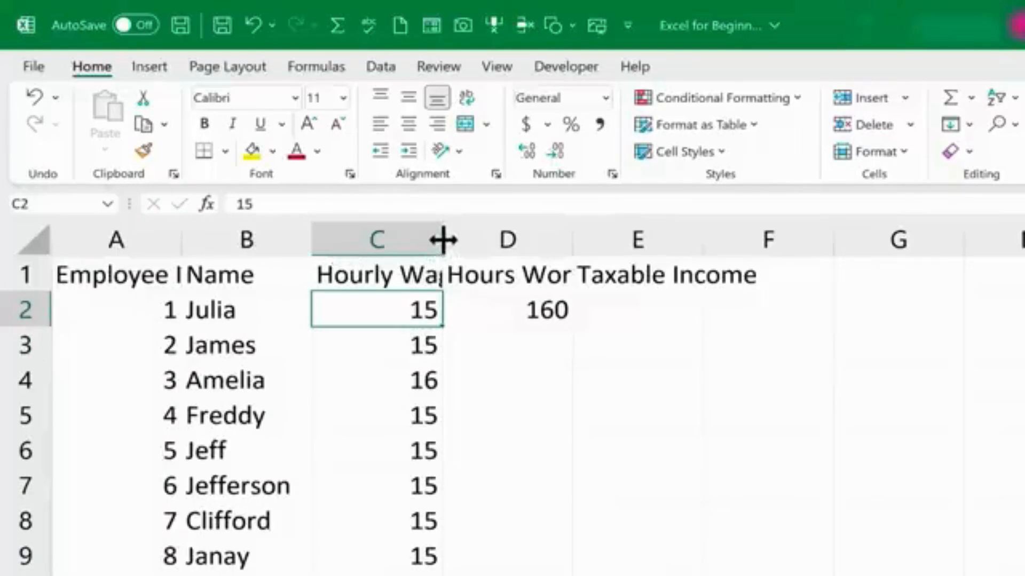
pyautogui.moveTo(443, 240); pyautogui.dragTo(486, 237)
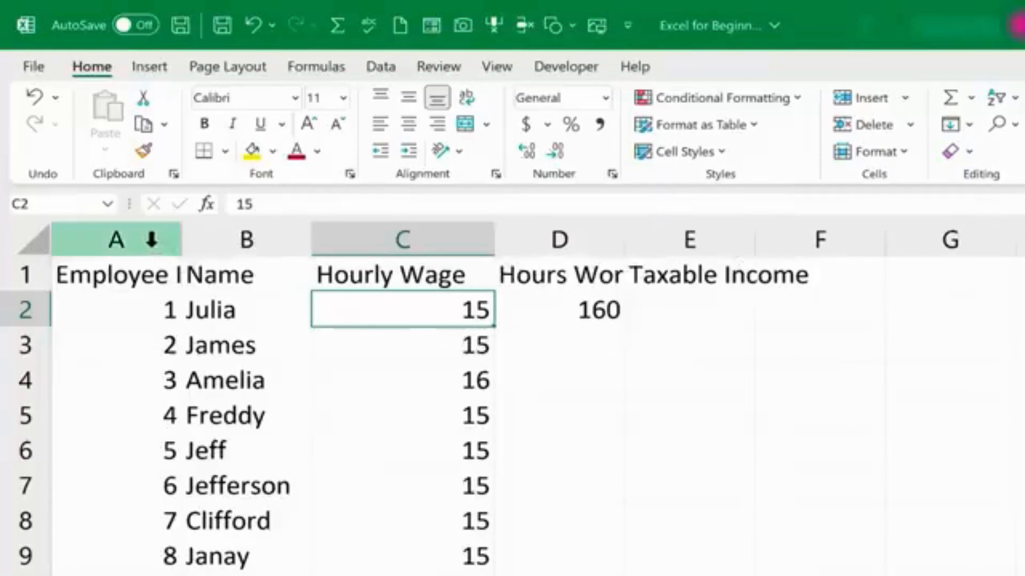
# Autofit the widths of columns A through E to their contents.
pyautogui.moveTo(138, 239); pyautogui.dragTo(710, 245)
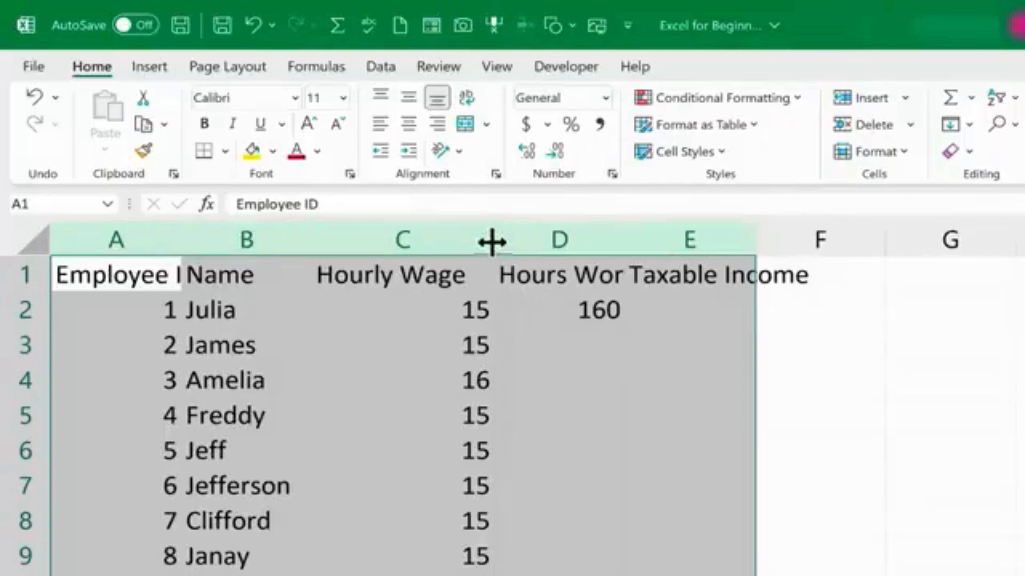
pyautogui.doubleClick(312, 240)
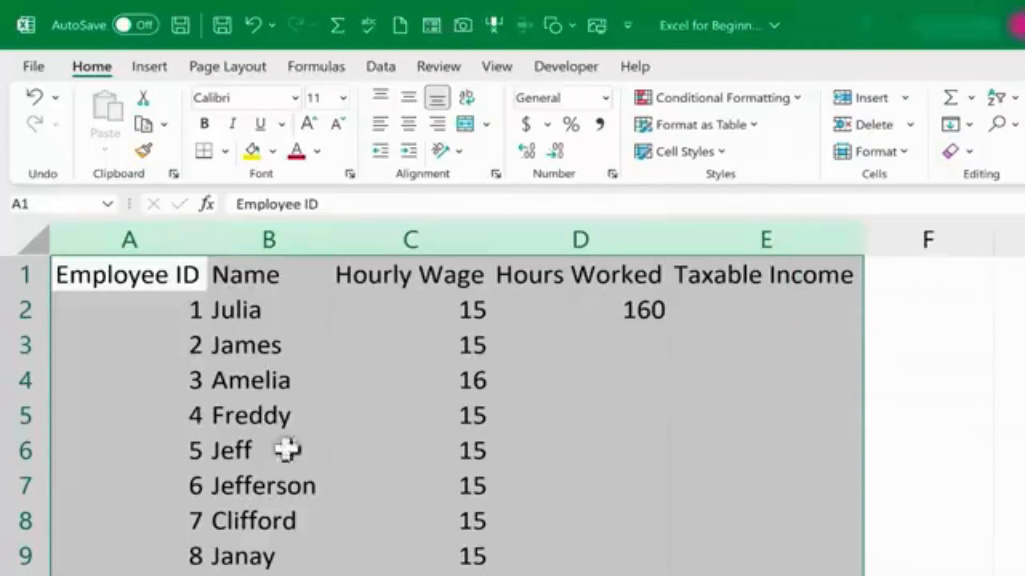
pyautogui.click(567, 352)
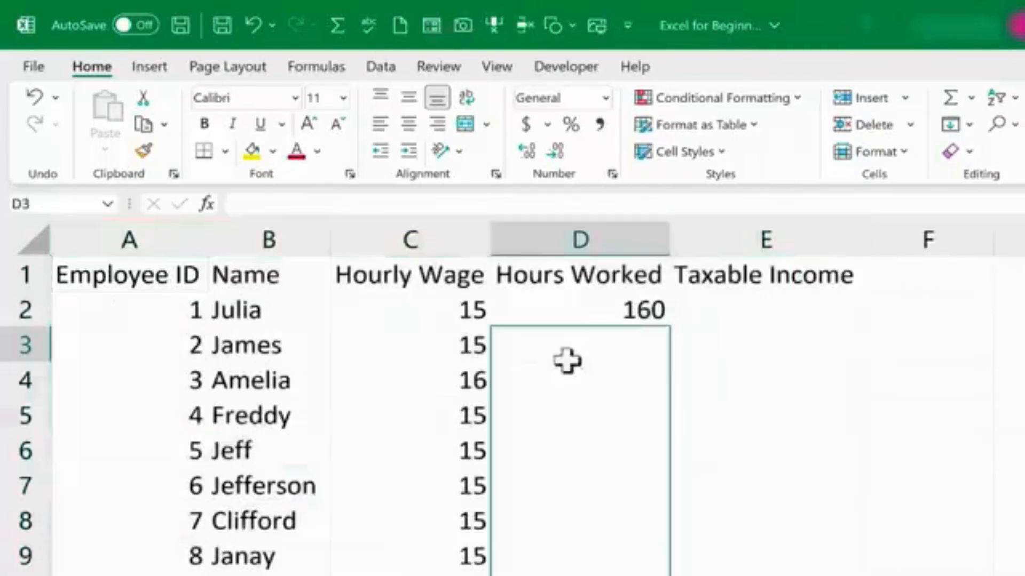
pyautogui.click(472, 421)
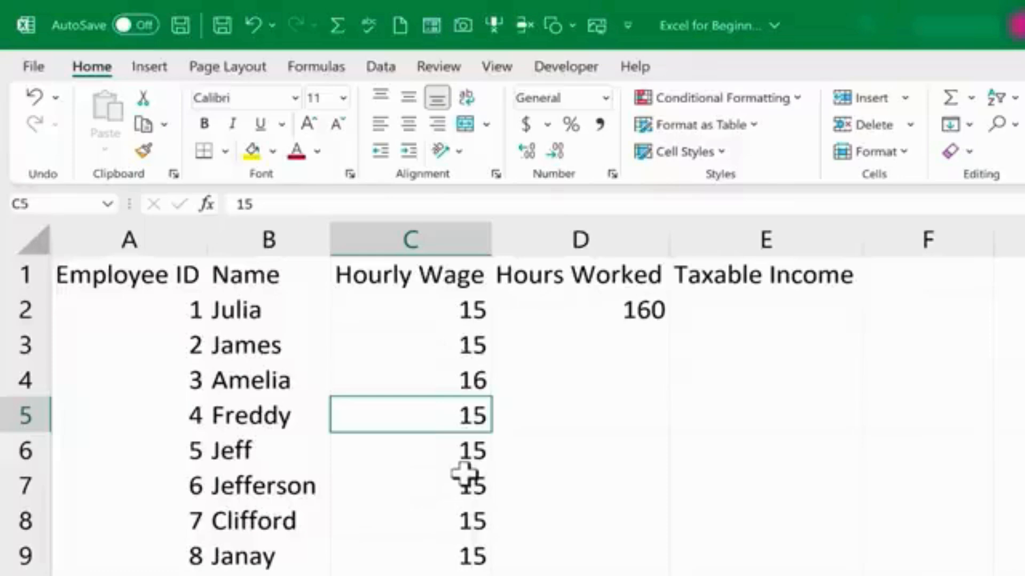
# Replace every 15 on the sheet with 15.5 using Find and Replace.
pyautogui.scroll(-4, 487, 422)
pyautogui.click(486, 424)
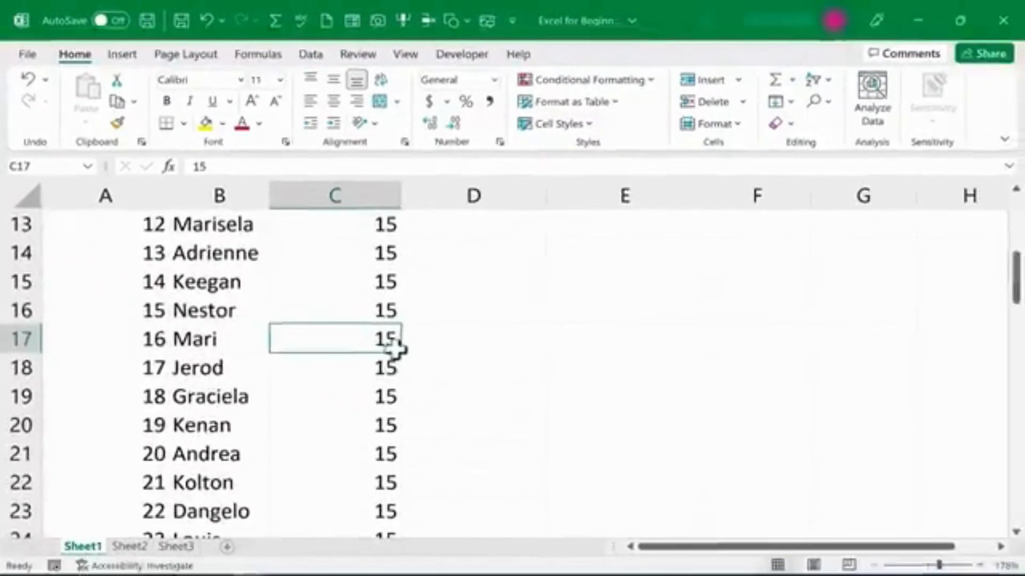
pyautogui.scroll(4, 396, 347)
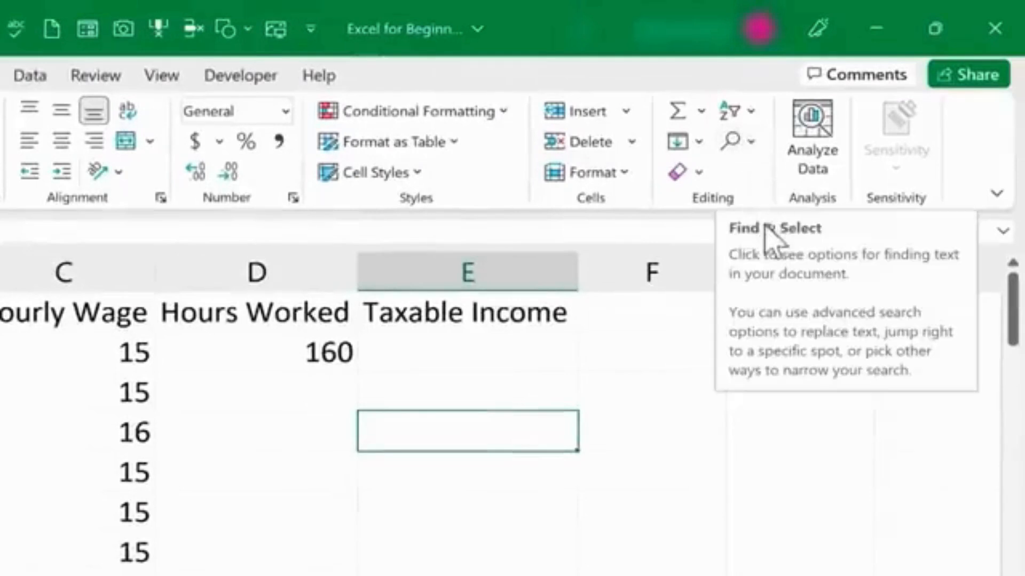
pyautogui.click(753, 141)
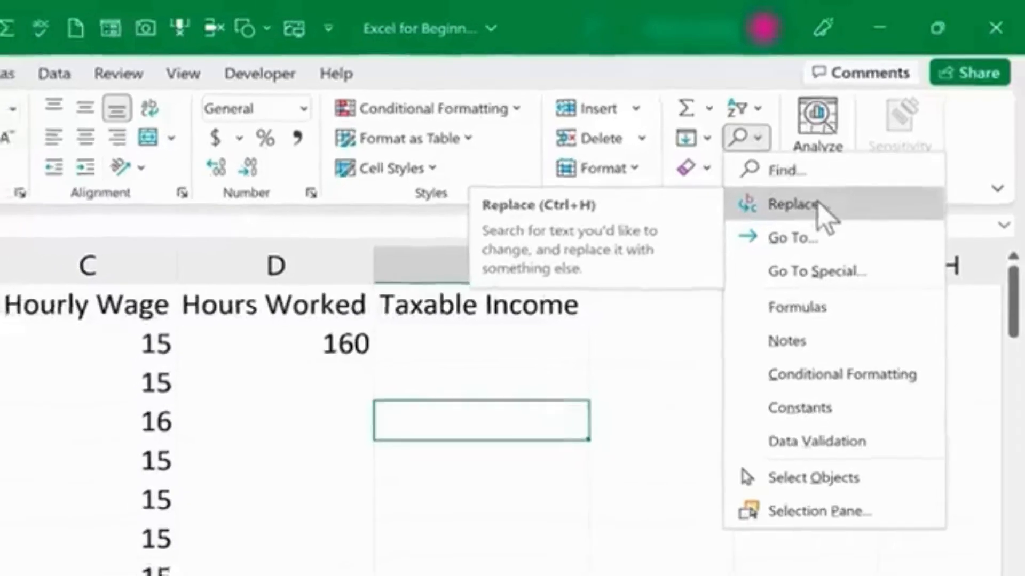
pyautogui.click(795, 210)
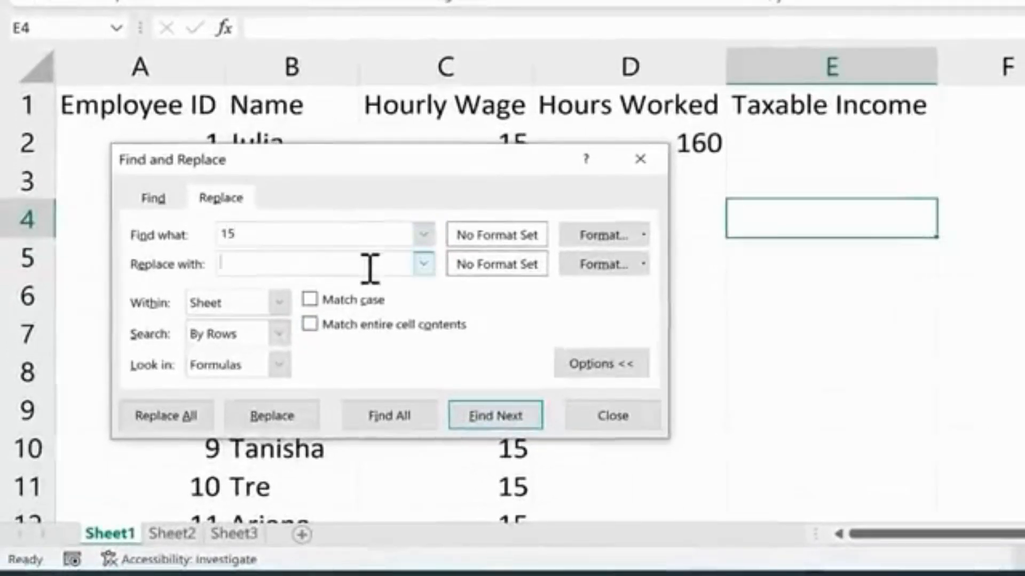
pyautogui.write('.5')
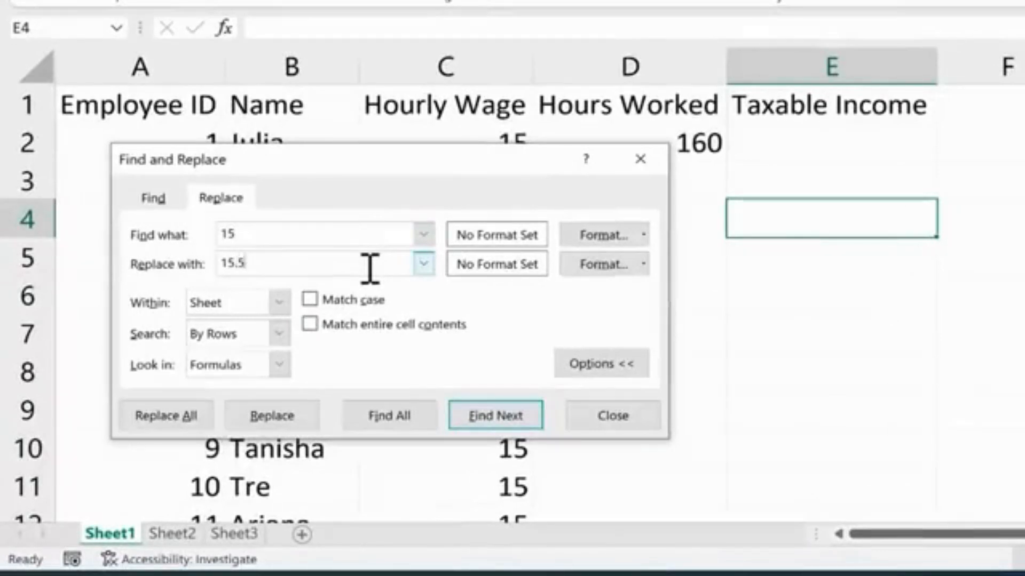
pyautogui.click(166, 416)
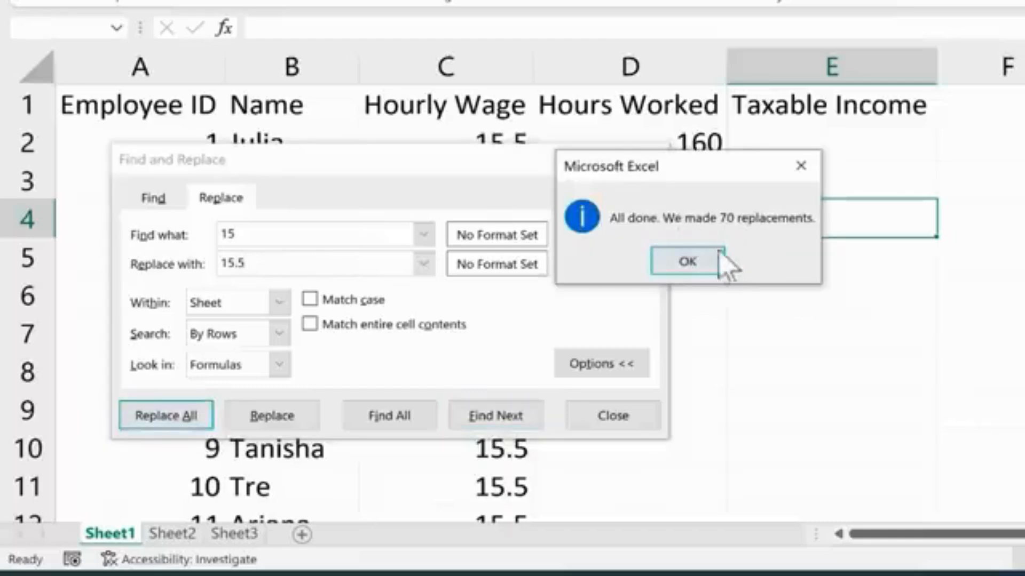
pyautogui.click(688, 261)
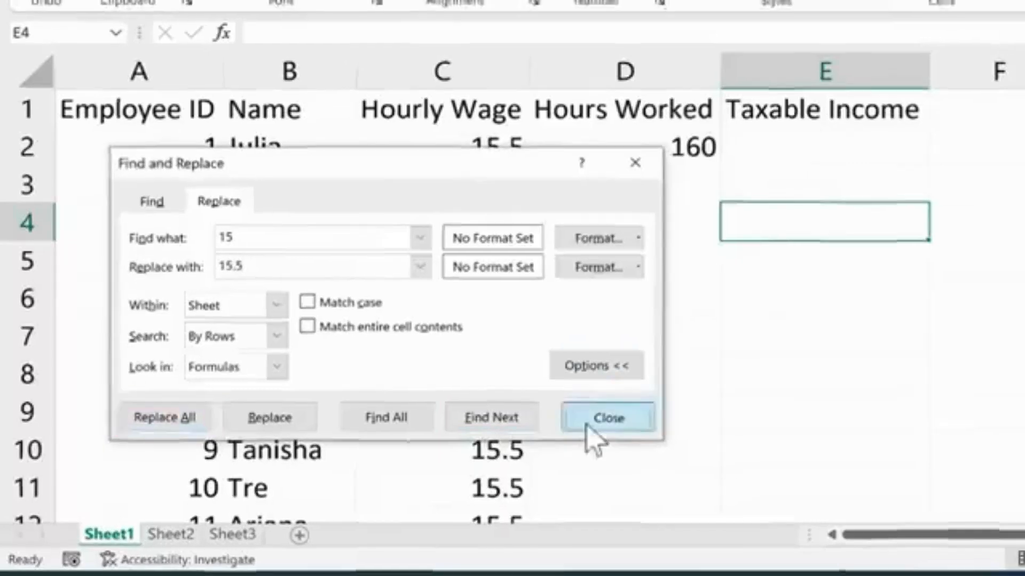
pyautogui.click(598, 424)
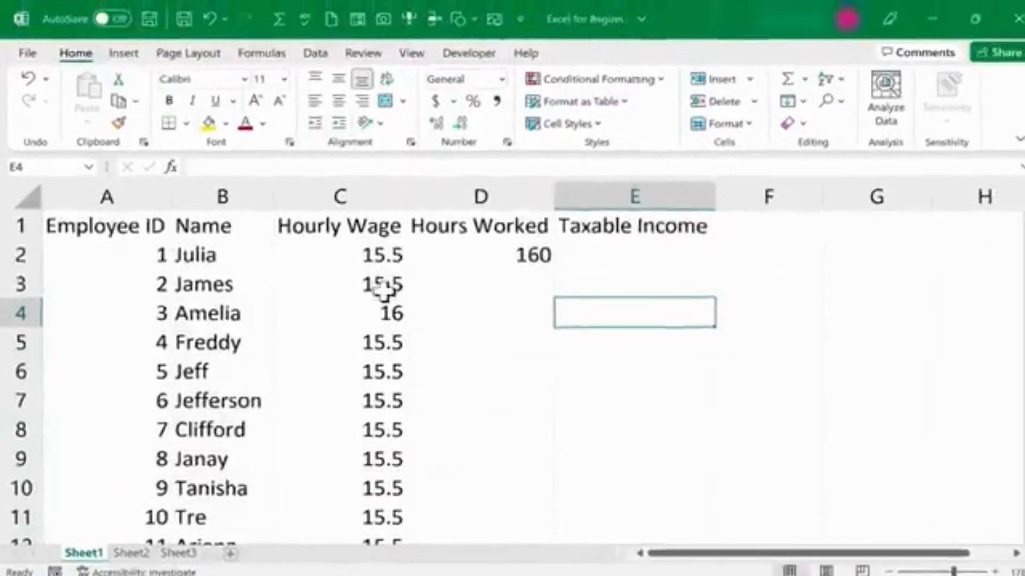
# Restore the Employee ID in cell A16 to 15.
pyautogui.scroll(-10, 384, 291)
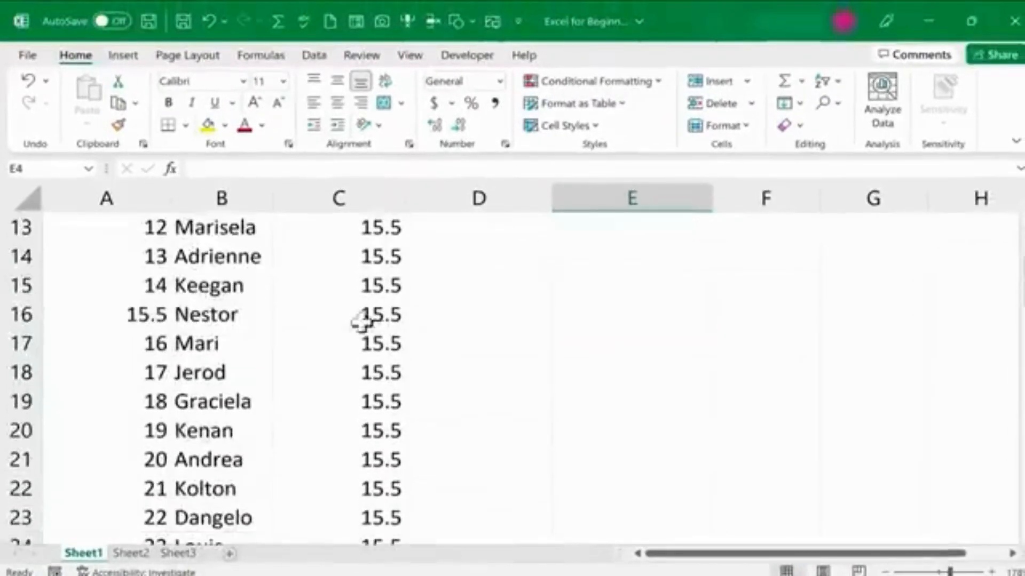
pyautogui.scroll(-3, 346, 356)
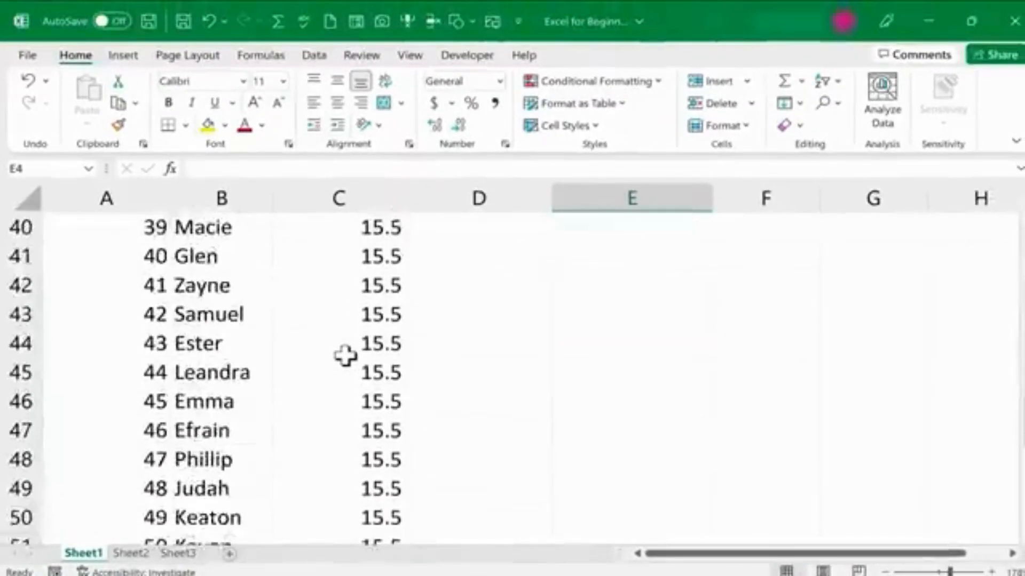
pyautogui.scroll(8, 346, 356)
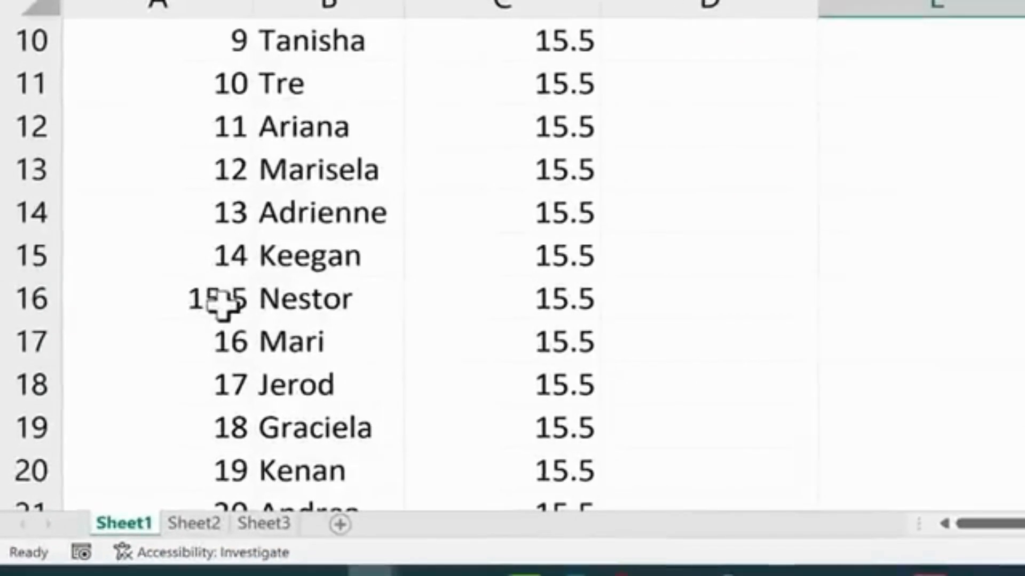
pyautogui.click(222, 304)
pyautogui.write('15')
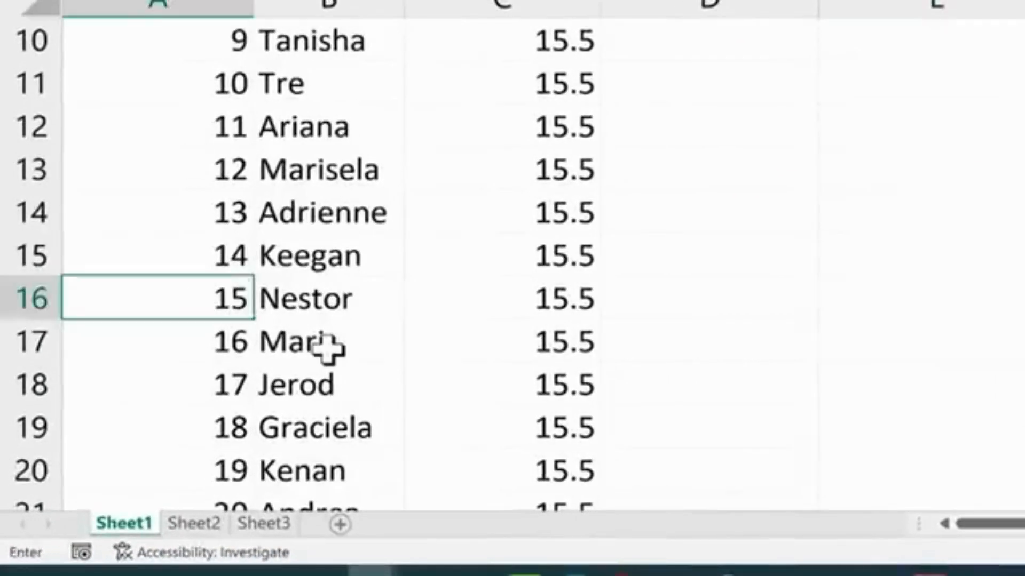
pyautogui.press('Return')
pyautogui.scroll(3, 688, 340)
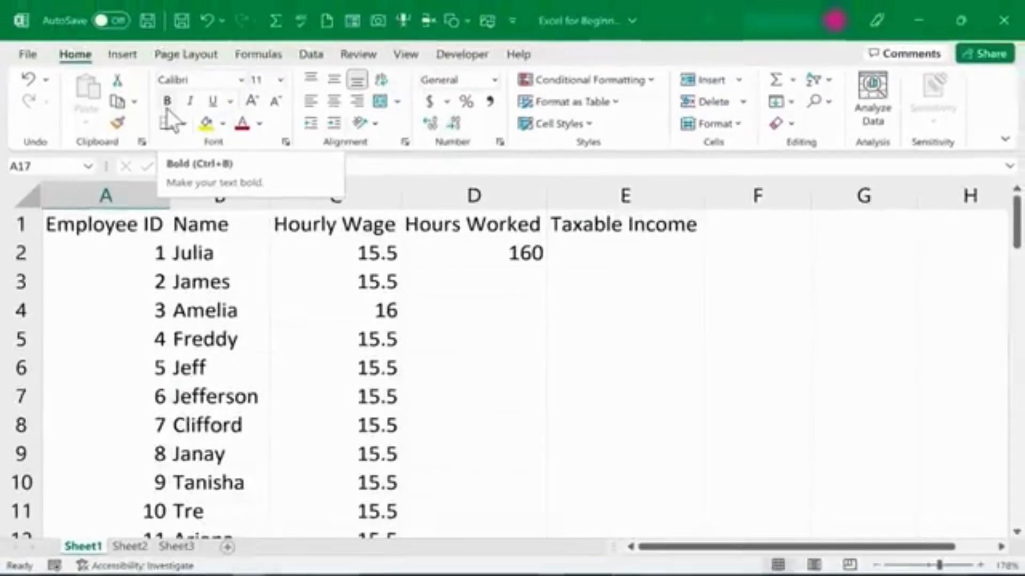
pyautogui.click(827, 101)
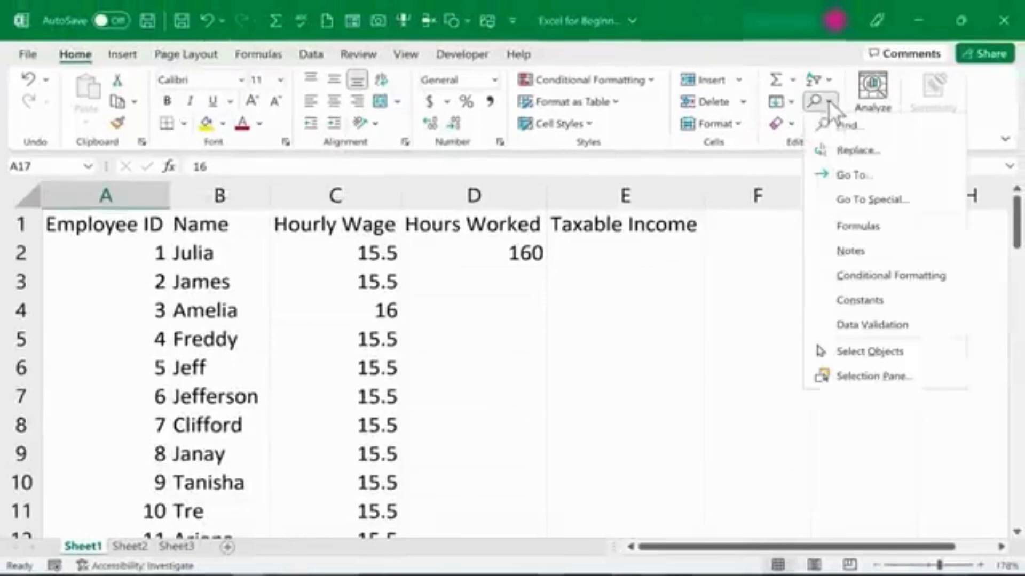
pyautogui.click(478, 398)
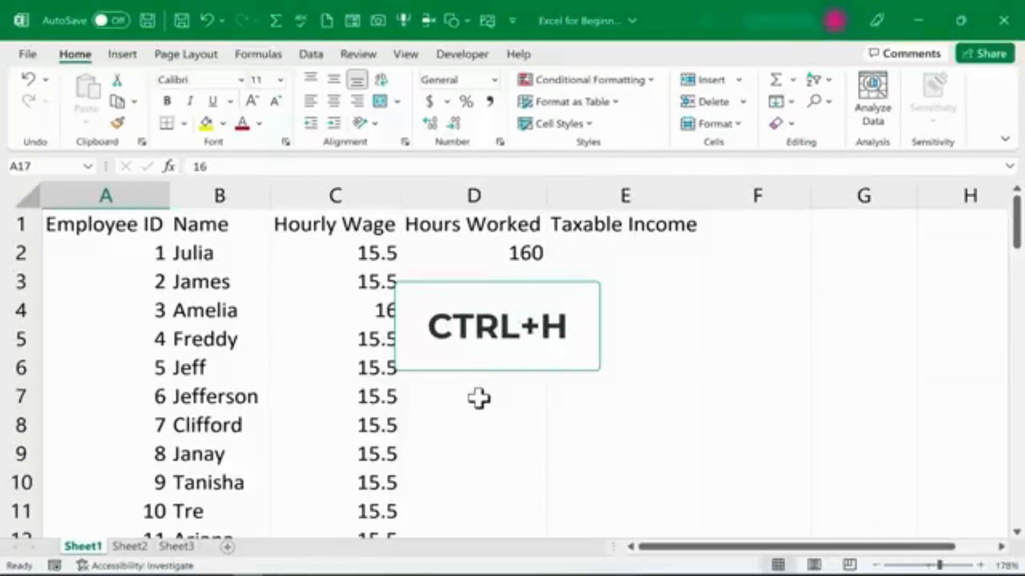
pyautogui.hotkey('ctrl', 'h')
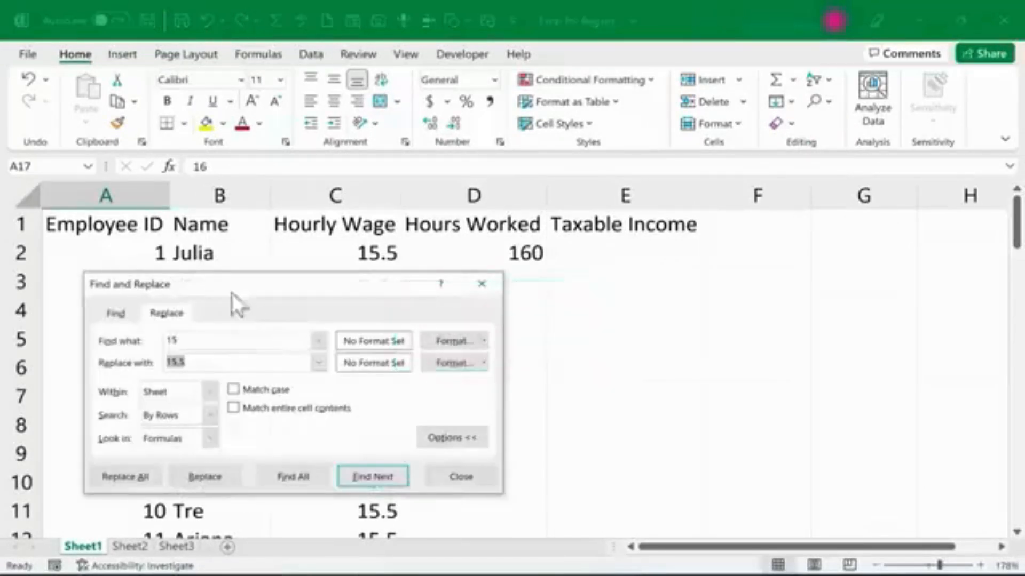
pyautogui.click(461, 477)
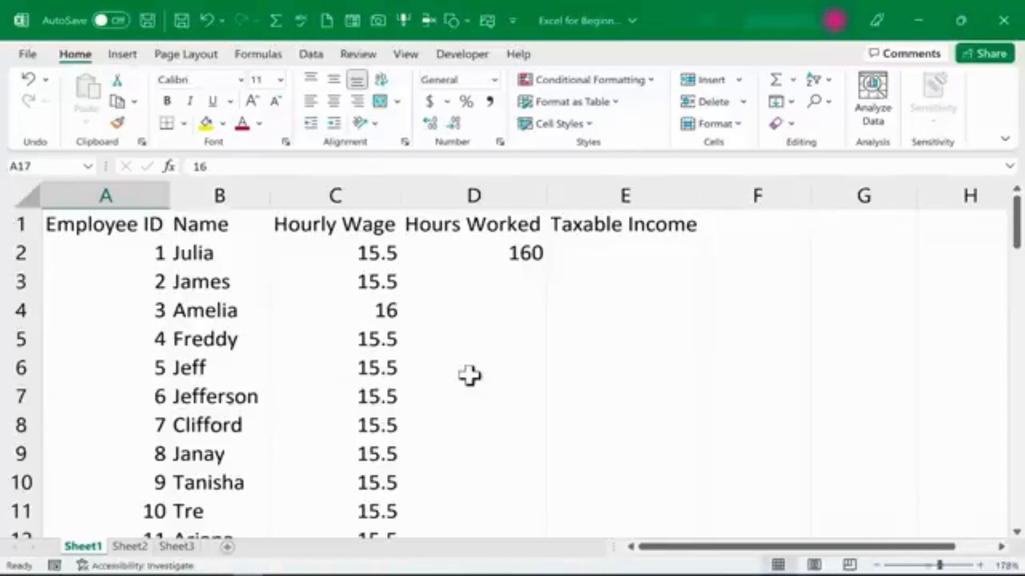
# Add an AutoCorrect entry that replaces t4tas with Technology for Teachers and Students.
pyautogui.click(29, 53)
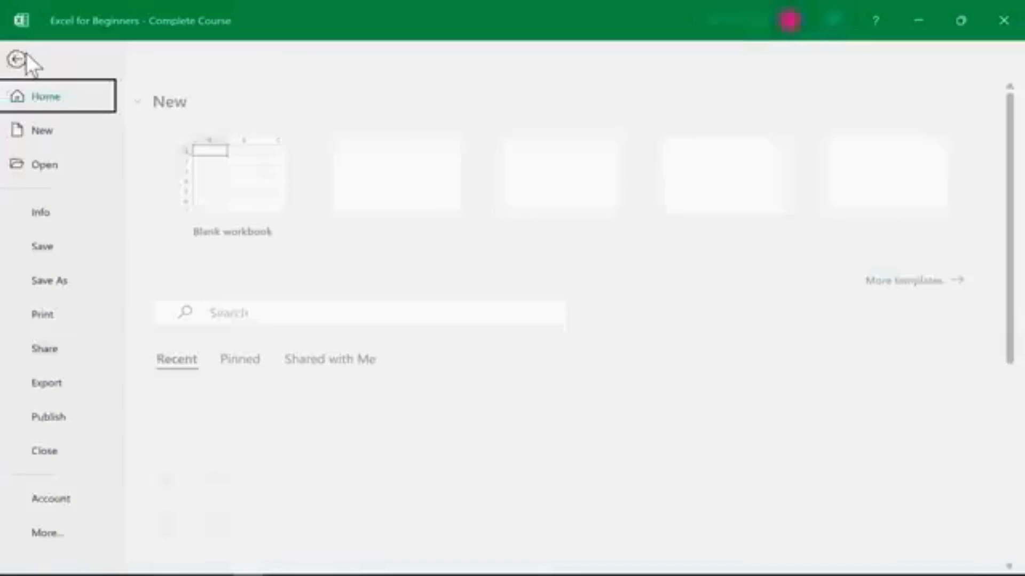
pyautogui.click(53, 534)
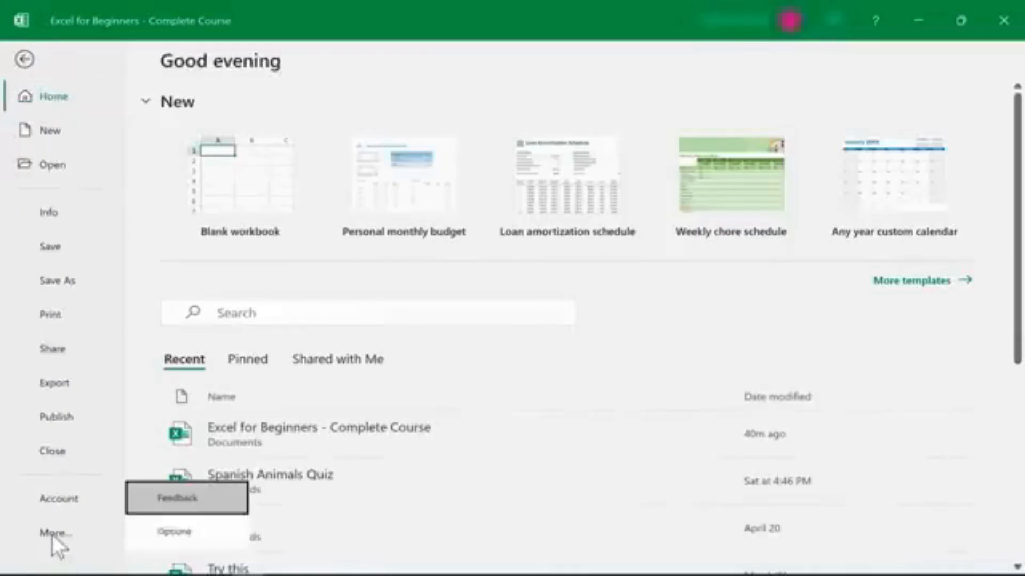
pyautogui.click(179, 530)
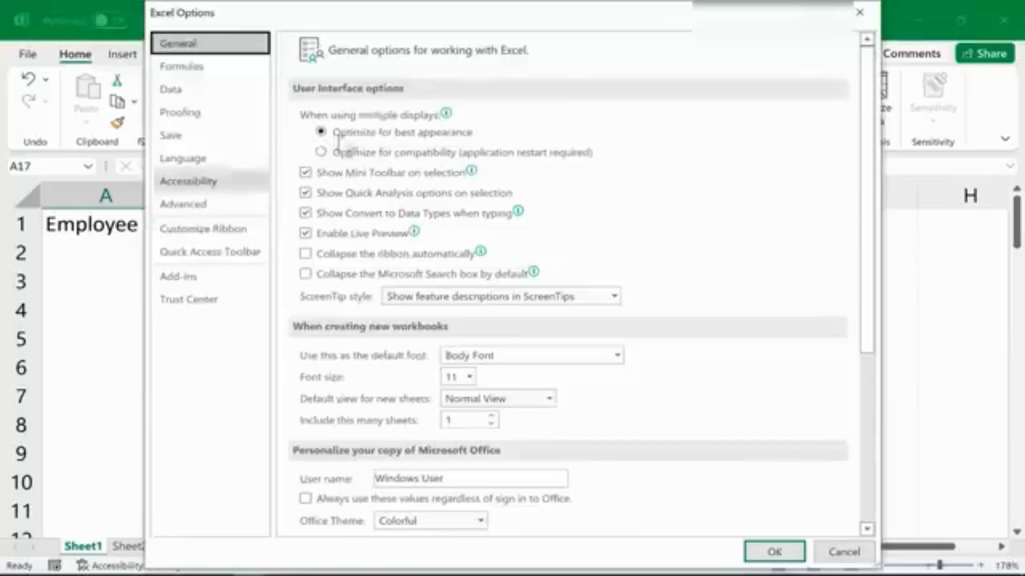
pyautogui.click(187, 109)
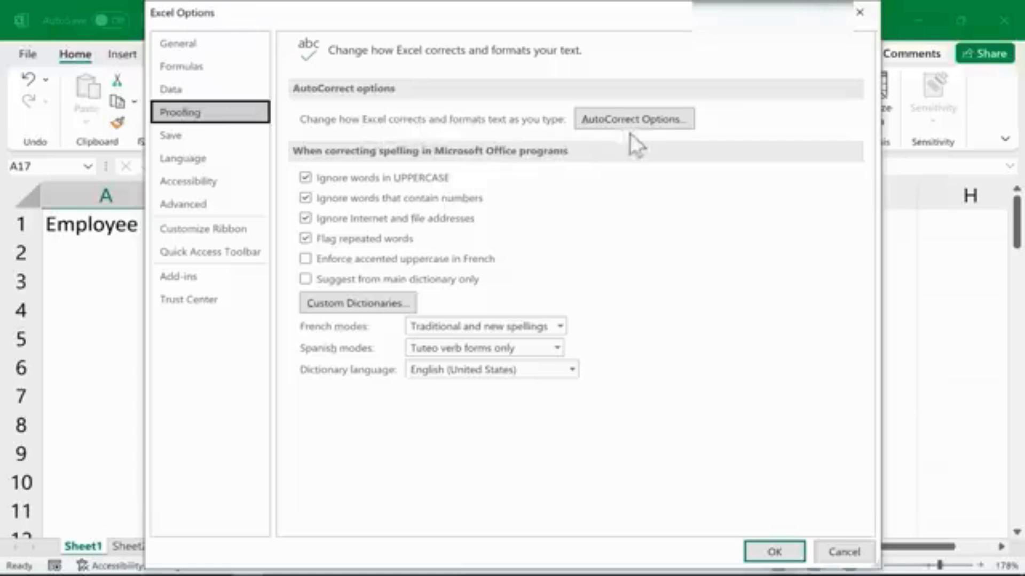
pyautogui.click(667, 123)
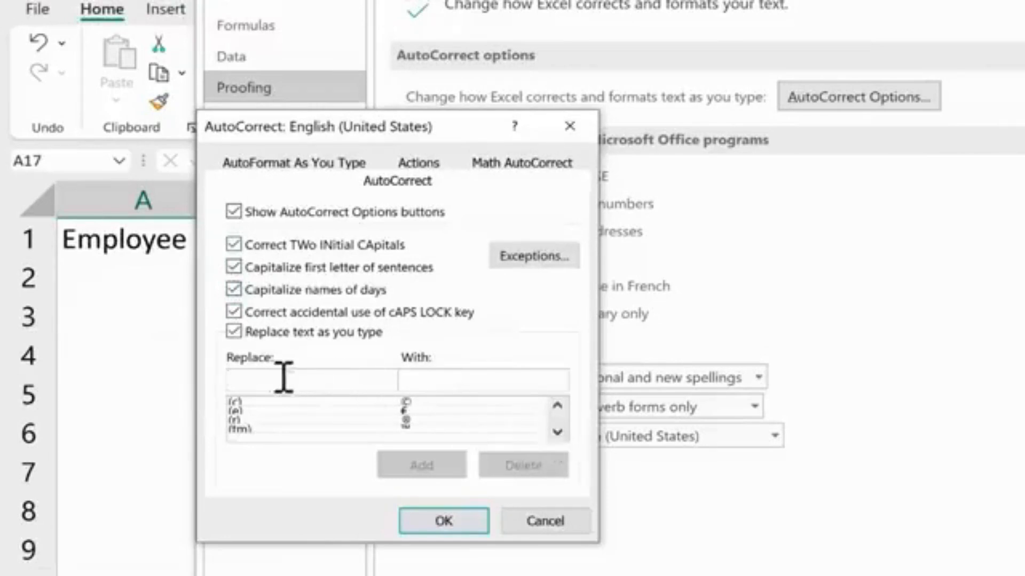
pyautogui.click(558, 432)
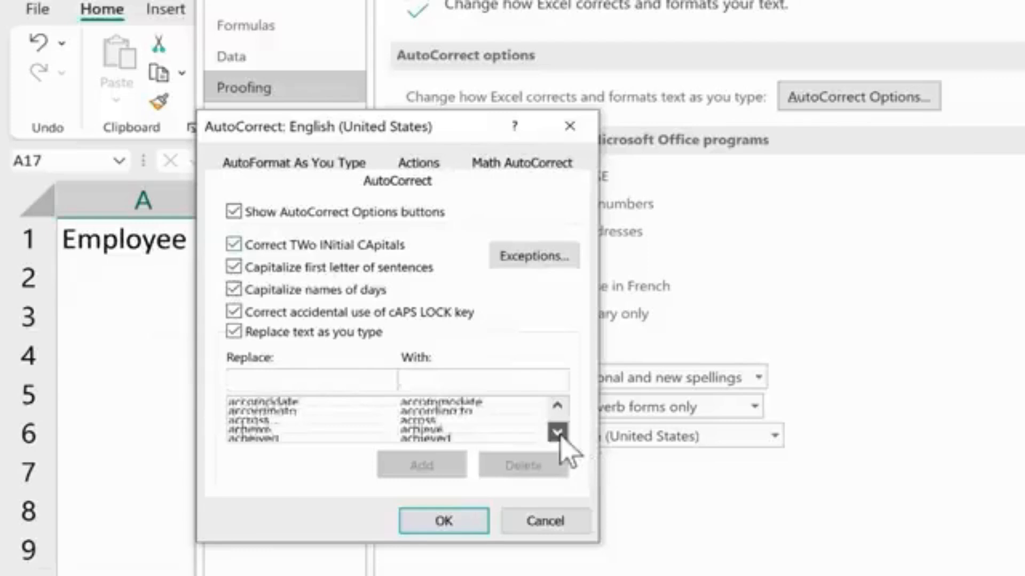
pyautogui.click(557, 432)
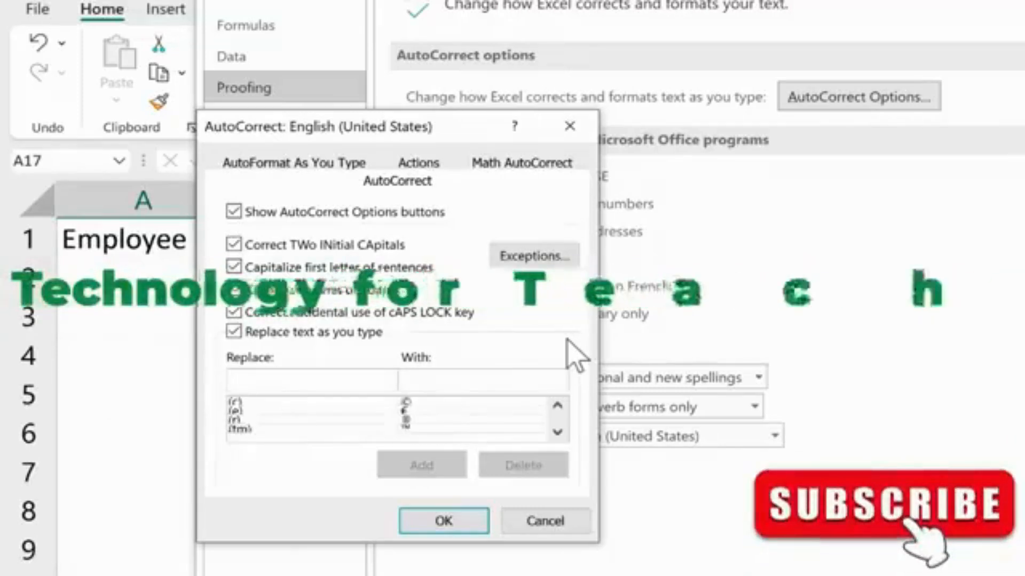
pyautogui.write('t4tas')
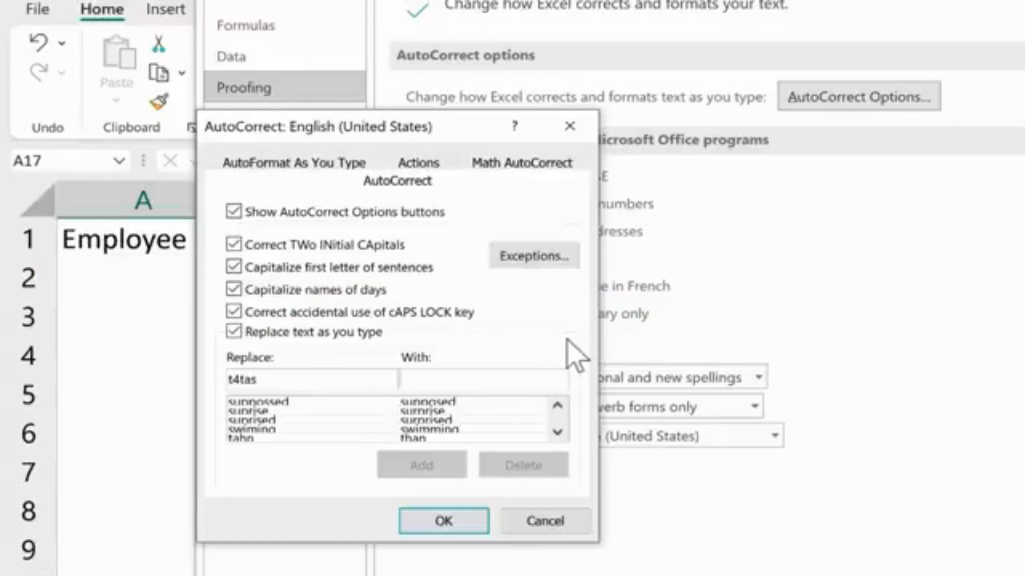
pyautogui.write('Te')
pyautogui.write('chnology for Teachers and Students')
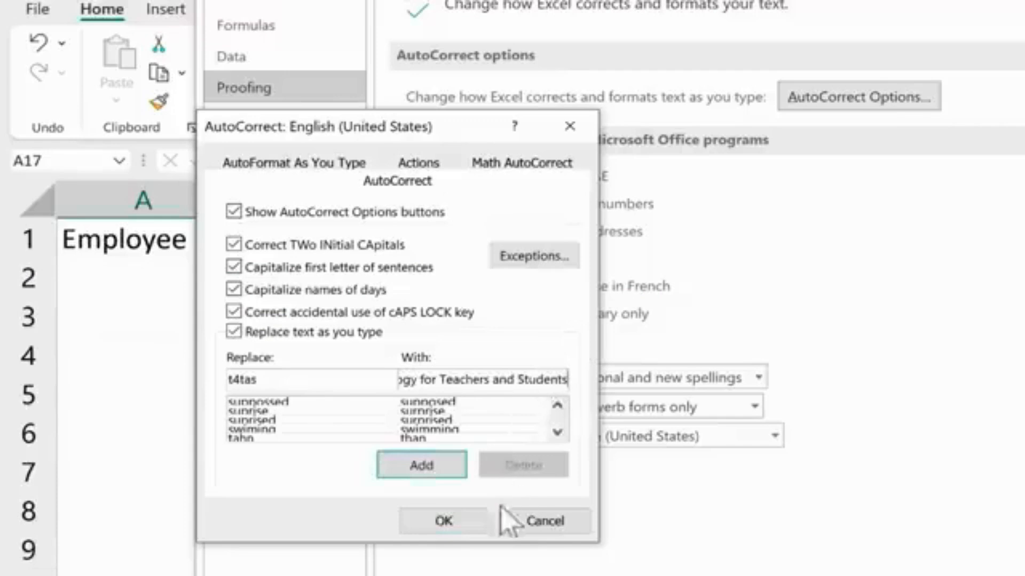
pyautogui.click(442, 475)
pyautogui.click(457, 530)
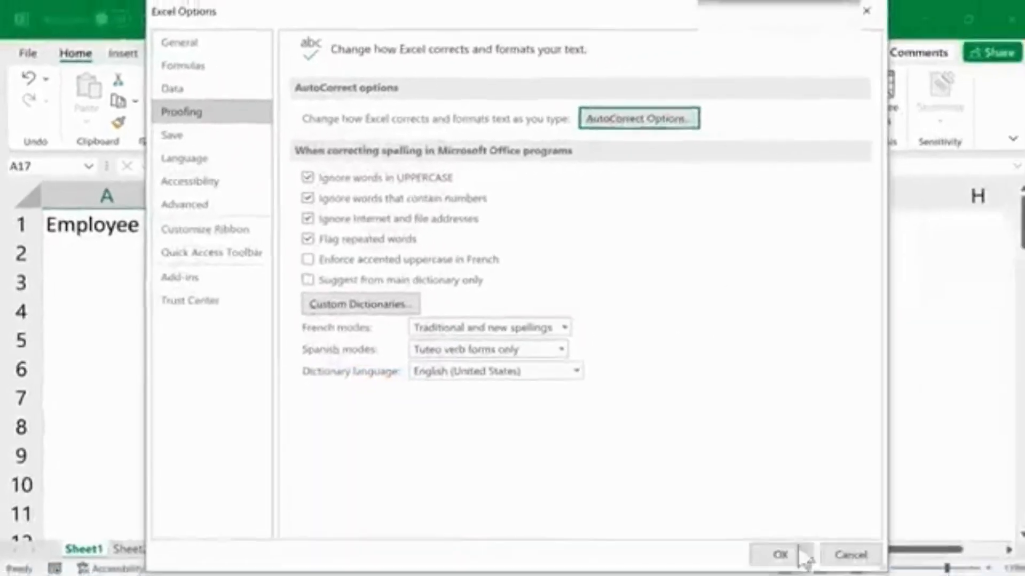
pyautogui.click(784, 550)
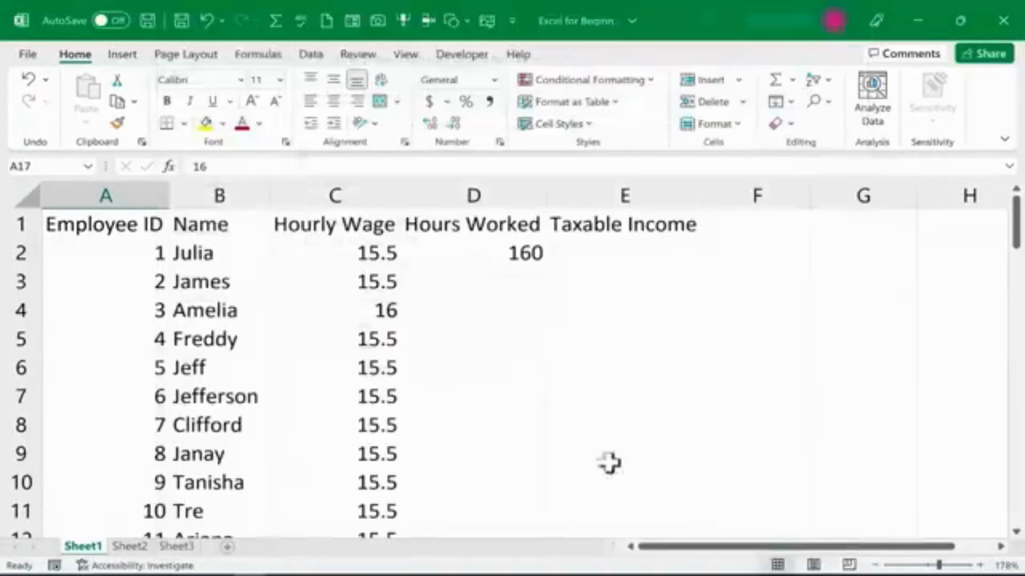
# Try the t4tas AutoCorrect shortcut in cell E3, then undo the entry.
pyautogui.click(593, 288)
pyautogui.write('t4tas')
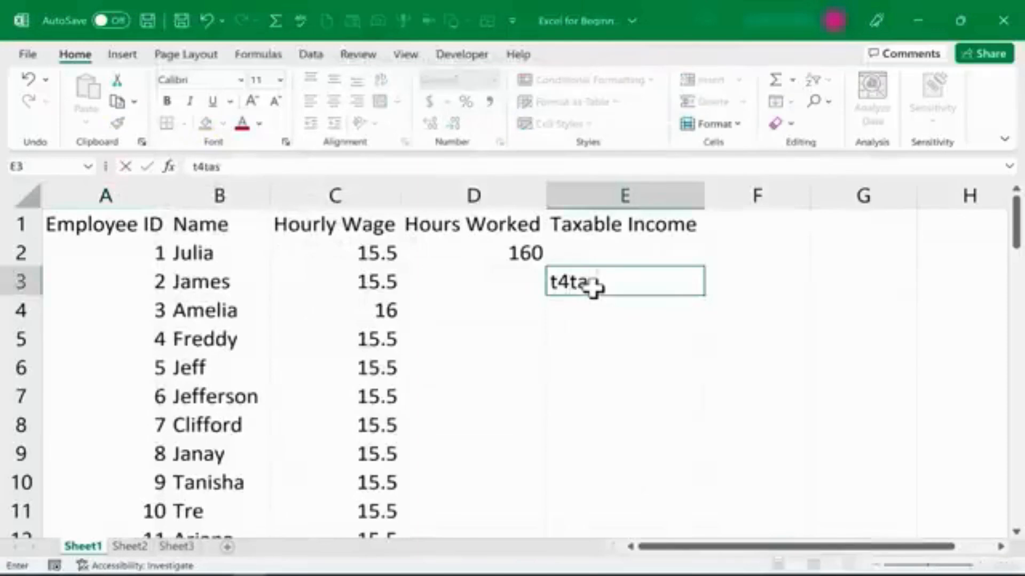
pyautogui.press('Return')
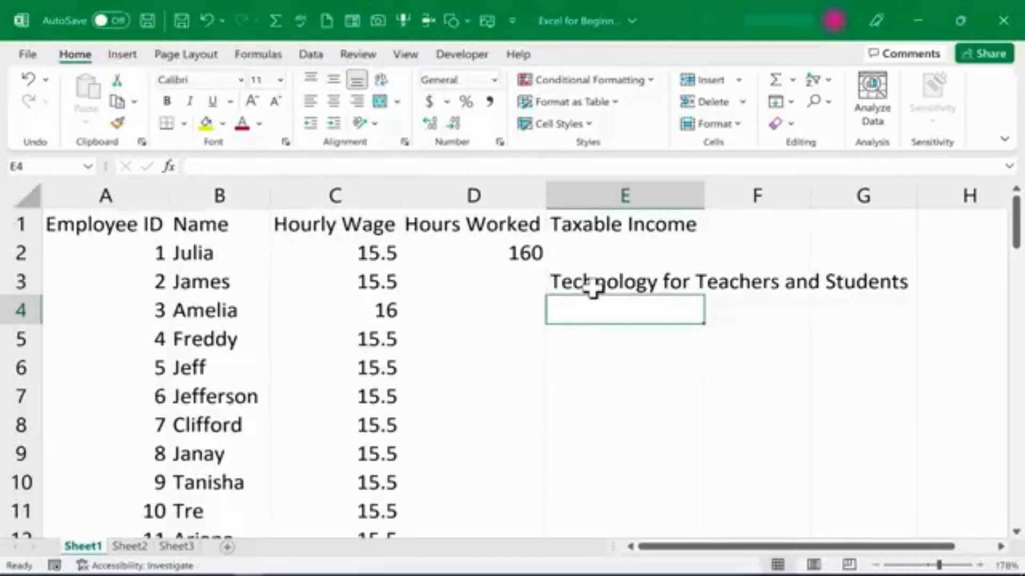
pyautogui.hotkey('ctrl', 'z')
# Copy the Hourly Wage in C4 and paste it into E6, then undo the paste.
pyautogui.click(724, 376)
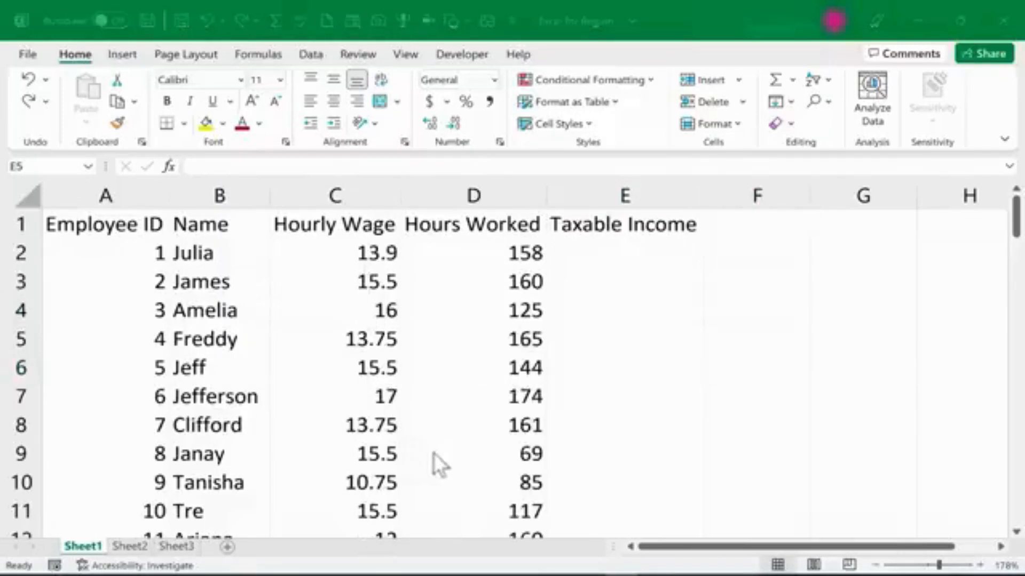
pyautogui.scroll(-3, 538, 331)
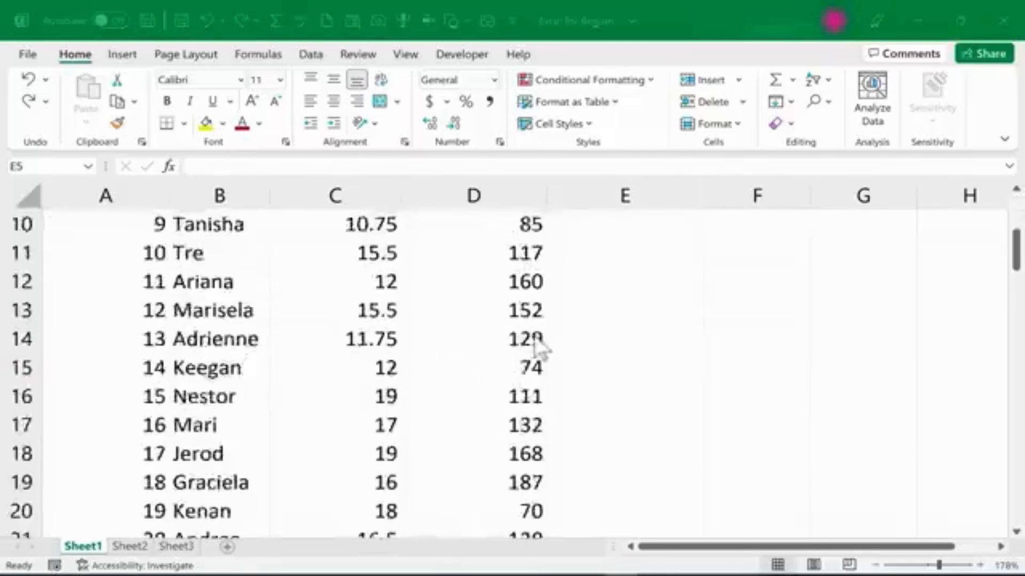
pyautogui.scroll(-4, 538, 347)
pyautogui.scroll(7, 507, 347)
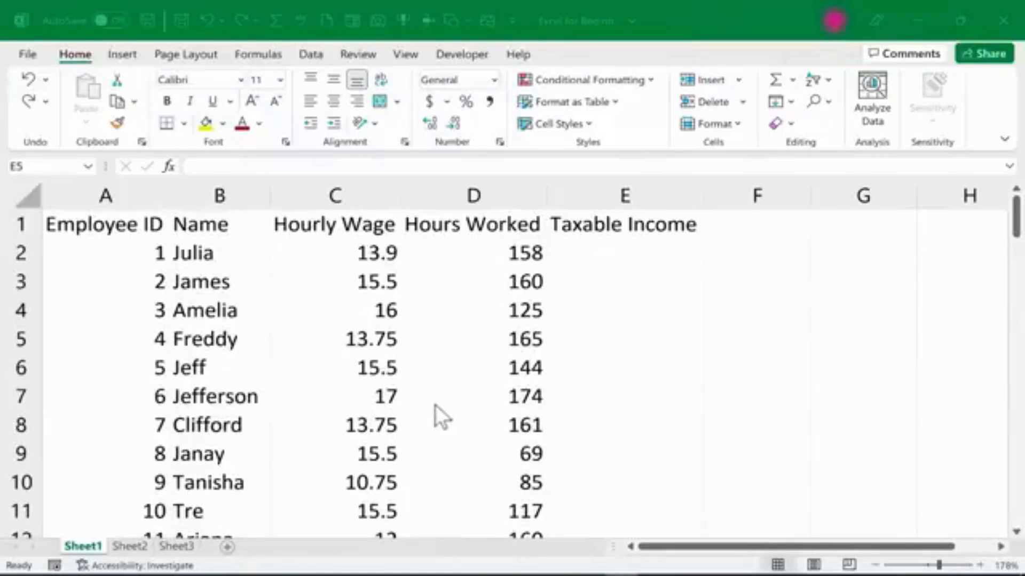
pyautogui.click(359, 310)
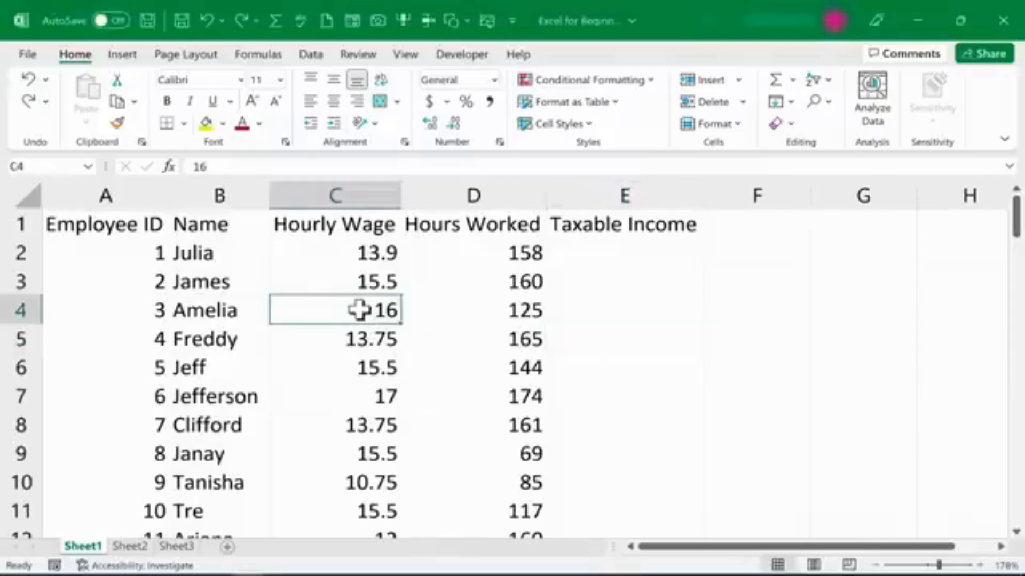
pyautogui.hotkey('ctrl', 'c')
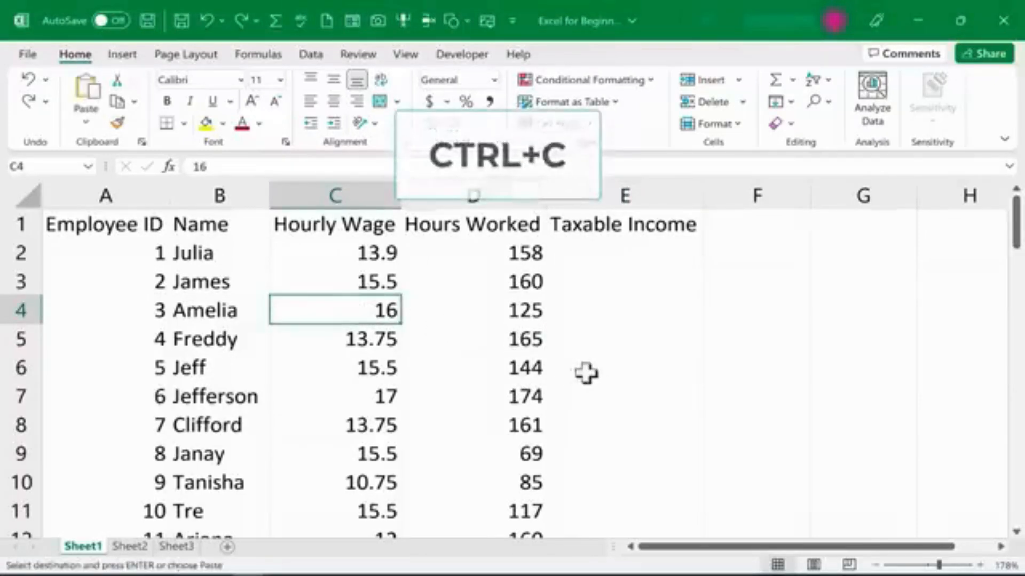
pyautogui.click(593, 374)
pyautogui.hotkey('ctrl', 'v')
pyautogui.hotkey('ctrl', 'z')
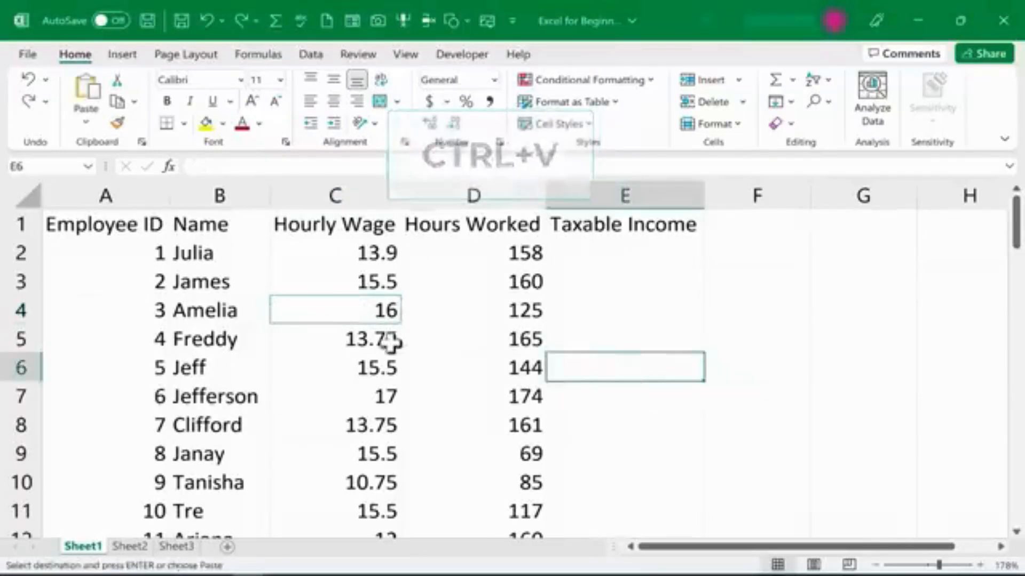
# Cut the Hourly Wage in C5 and paste it into E7, then undo the paste.
pyautogui.click(378, 339)
pyautogui.hotkey('ctrl', 'x')
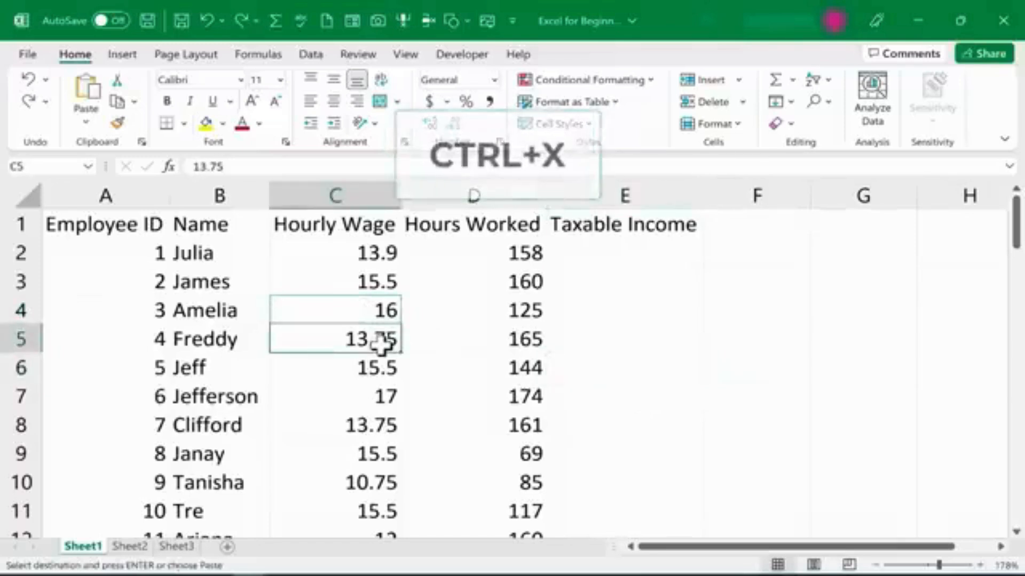
pyautogui.click(648, 392)
pyautogui.hotkey('ctrl', 'v')
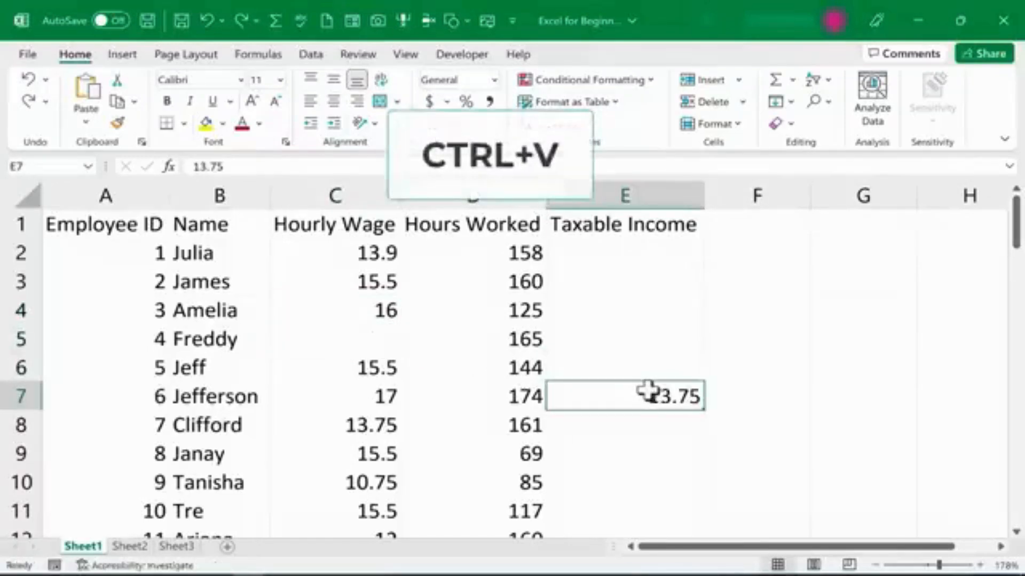
pyautogui.hotkey('ctrl', 'z')
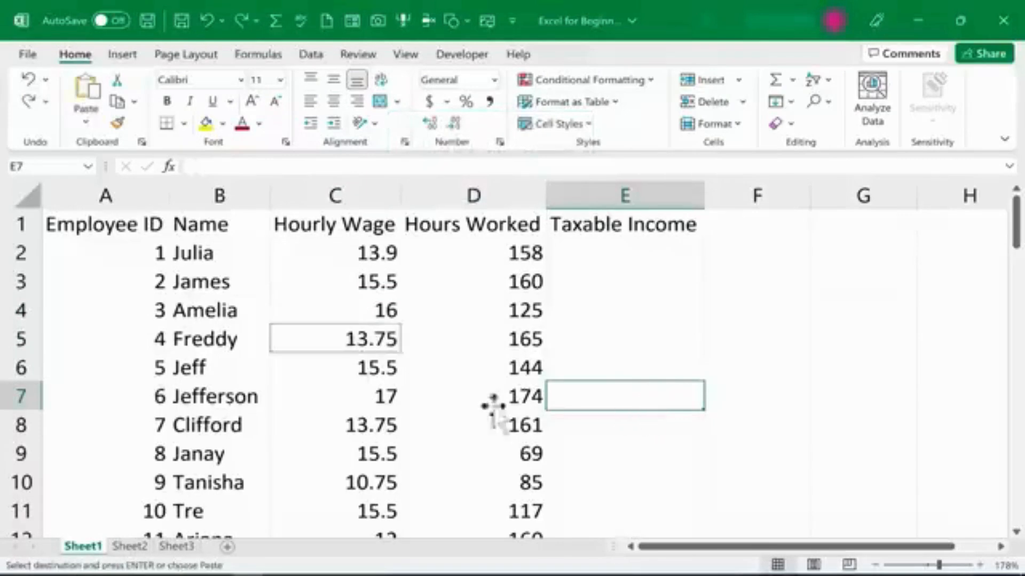
pyautogui.press('Escape')
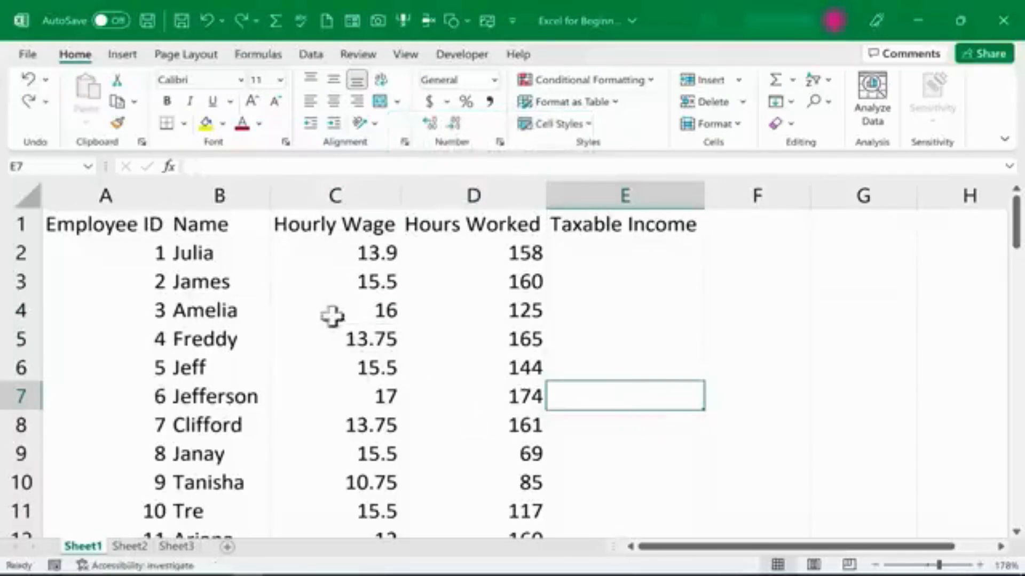
# Drag the Hourly Wage in C3 over to F3, then undo the move.
pyautogui.click(637, 346)
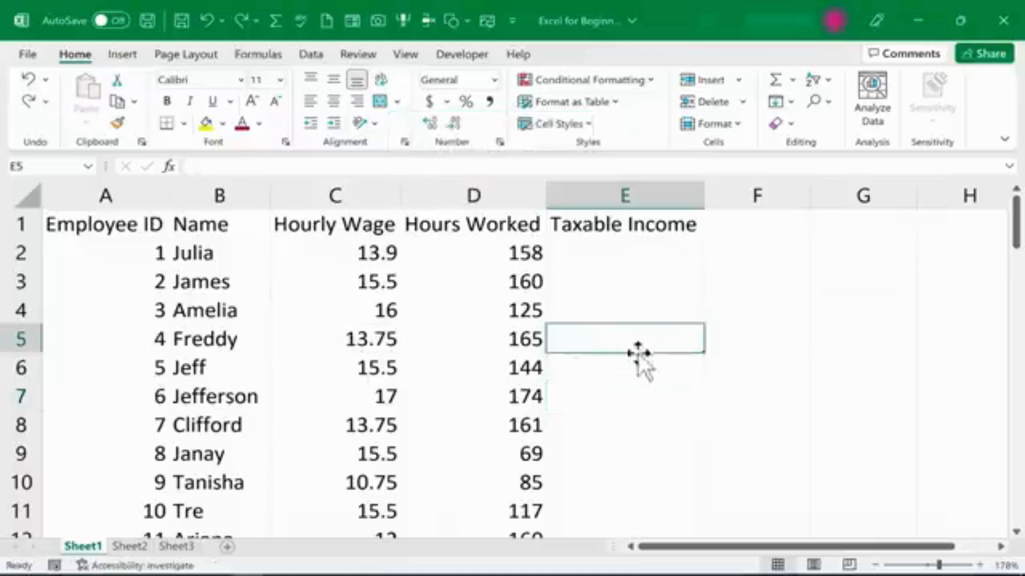
pyautogui.click(357, 281)
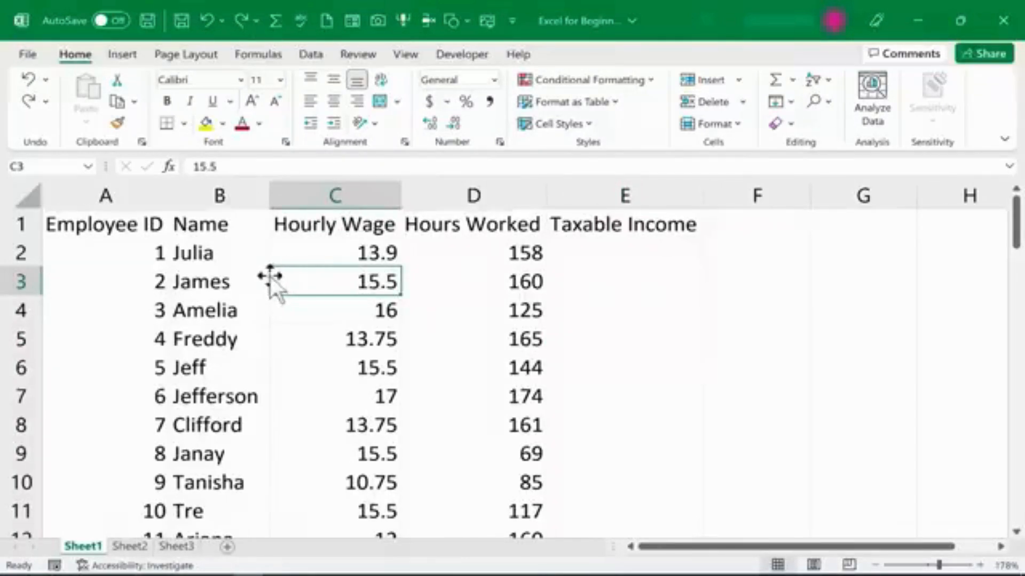
pyautogui.moveTo(271, 276); pyautogui.dragTo(773, 285)
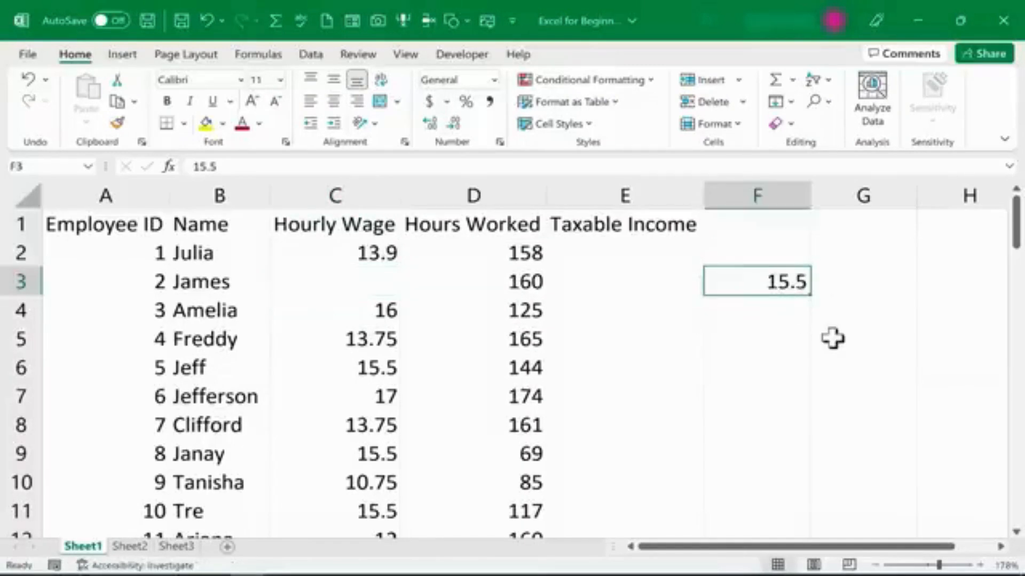
pyautogui.hotkey('ctrl', 'z')
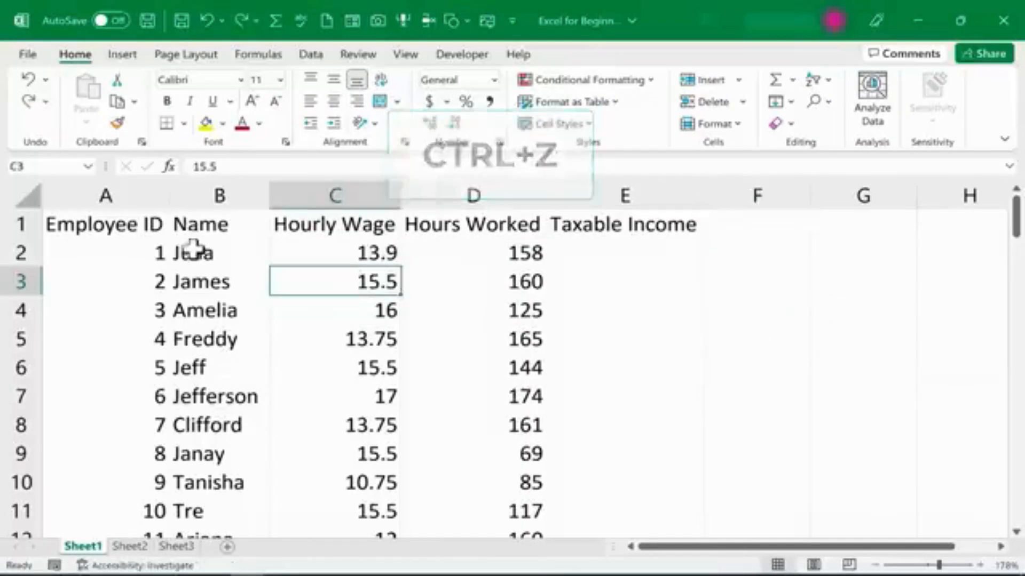
# Select A2:D9 and drag the range to N2:Q9, then undo the move.
pyautogui.moveTo(151, 251); pyautogui.dragTo(537, 451)
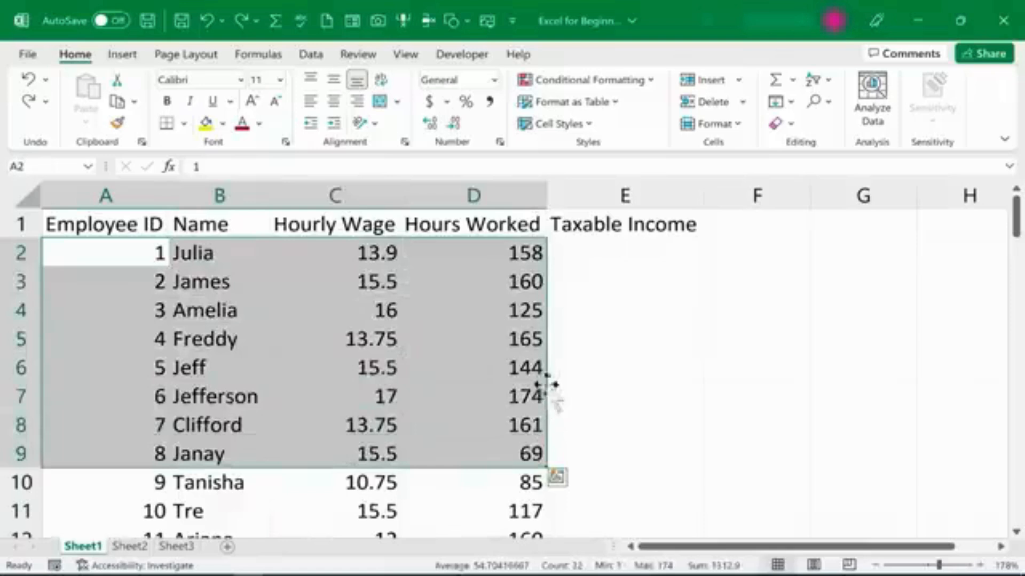
pyautogui.moveTo(548, 386); pyautogui.dragTo(591, 382)
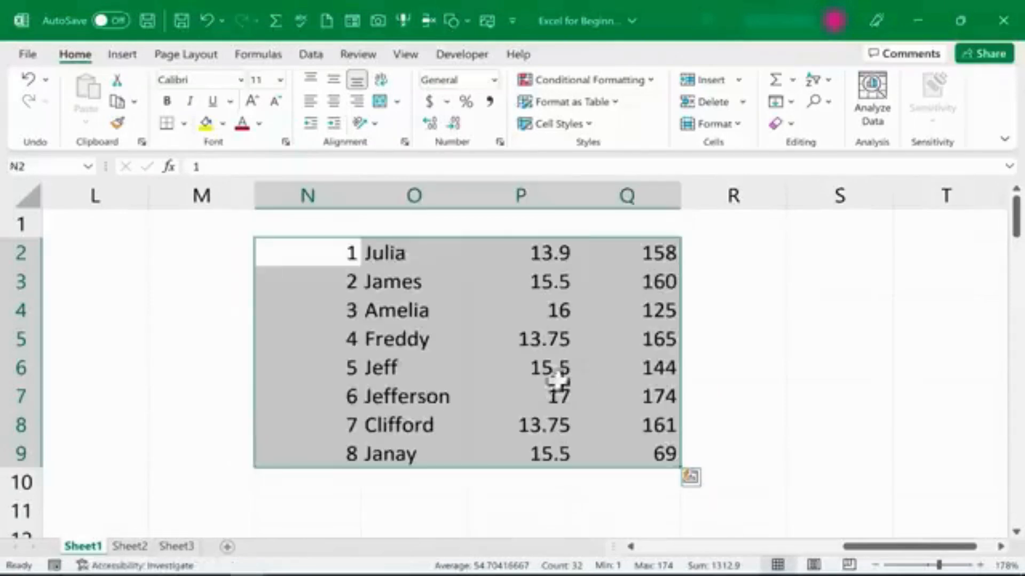
pyautogui.moveTo(910, 546); pyautogui.dragTo(379, 534)
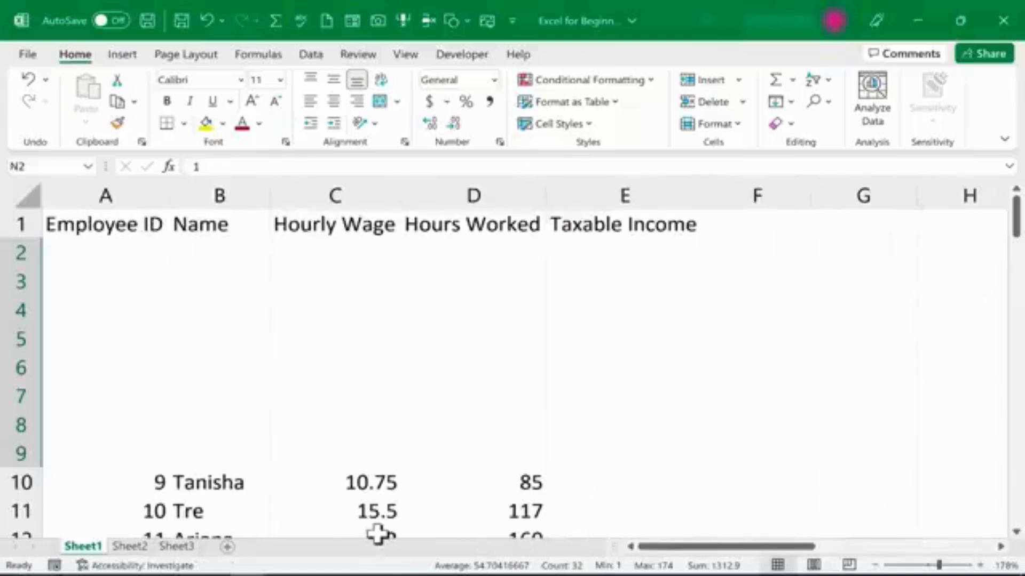
pyautogui.hotkey('ctrl', 'z')
pyautogui.click(720, 436)
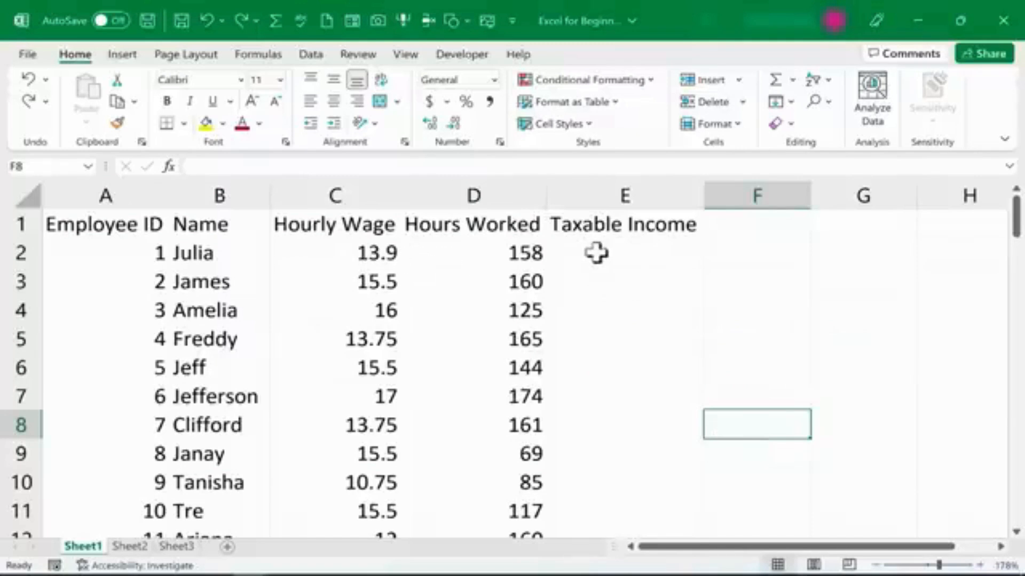
pyautogui.click(365, 257)
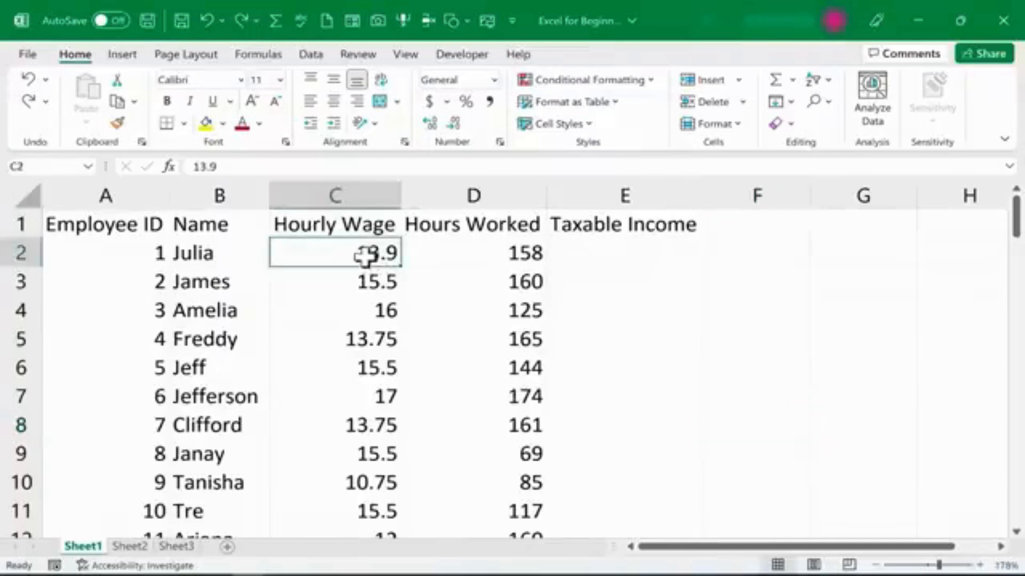
pyautogui.click(500, 256)
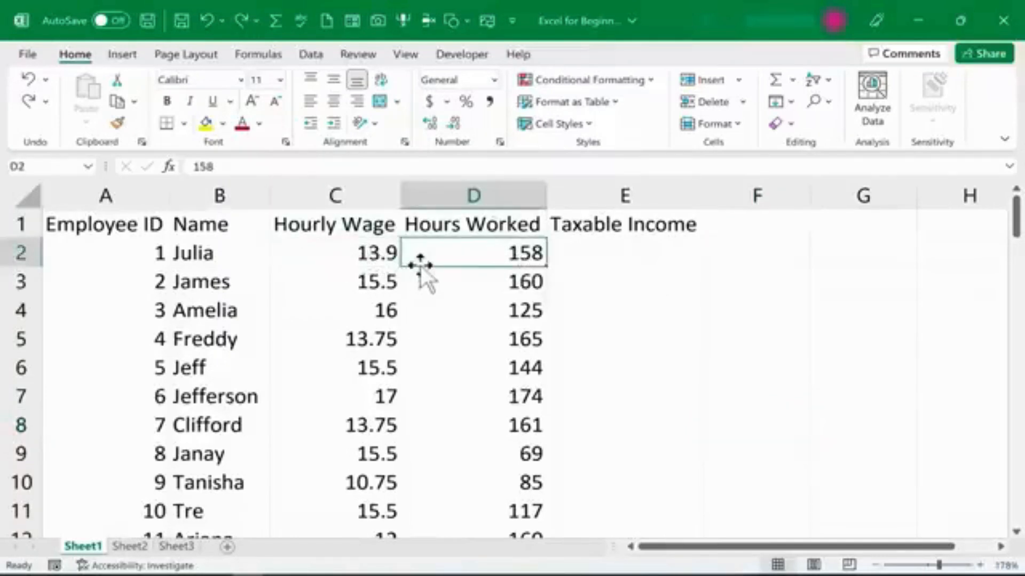
pyautogui.click(614, 246)
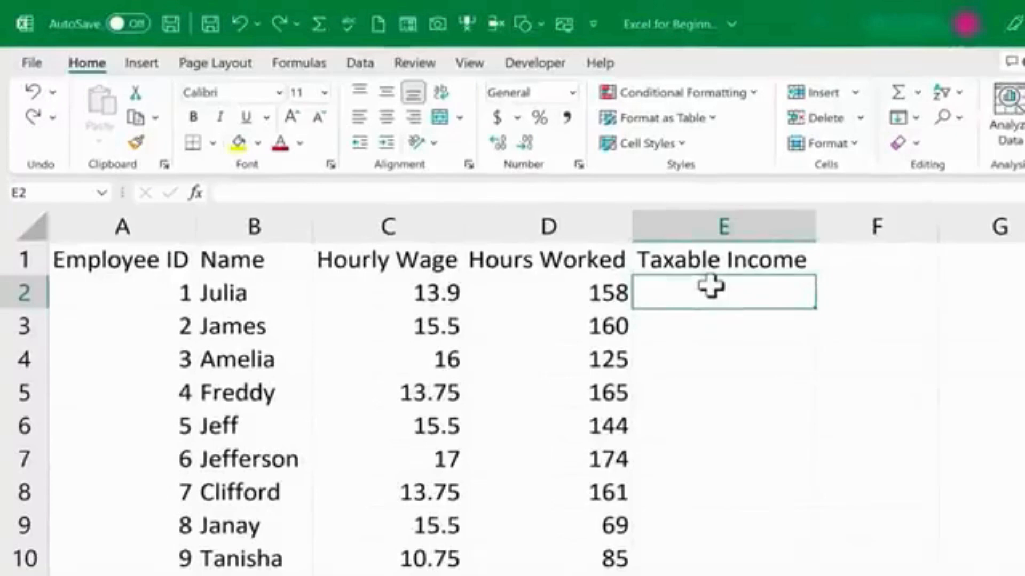
pyautogui.write('=')
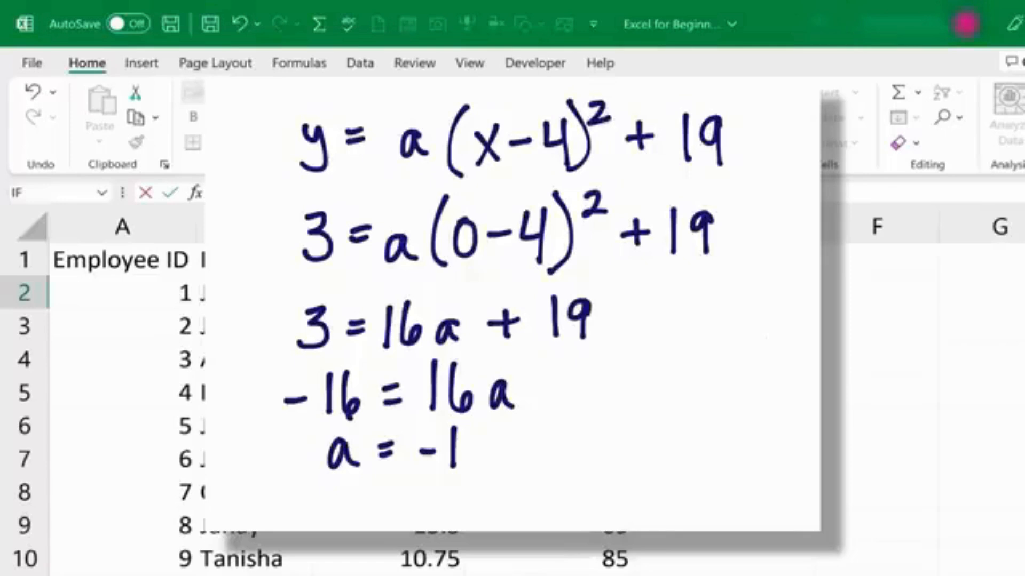
pyautogui.press('Escape')
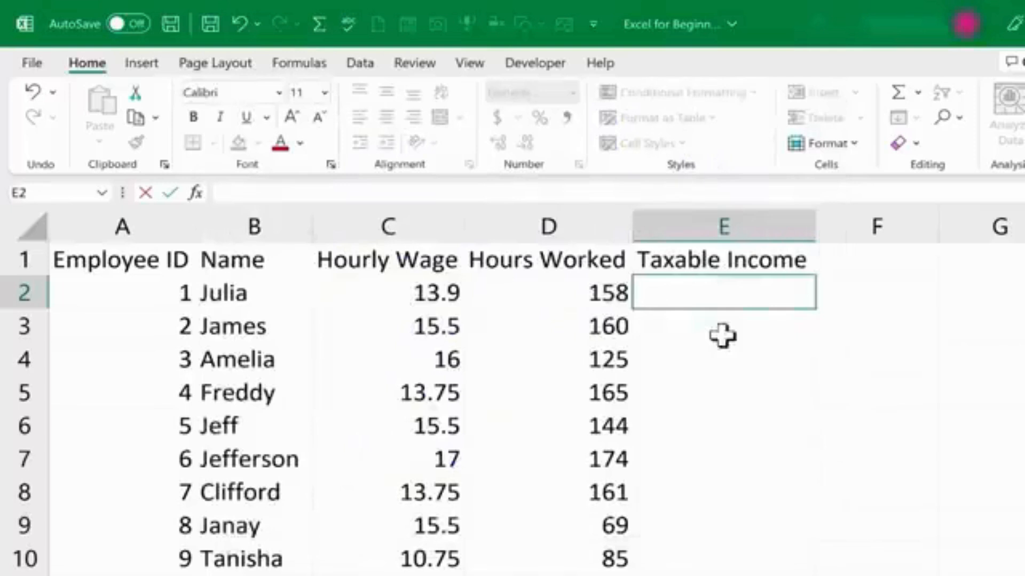
# Enter the formula =13.9*158 in E2 to calculate Julia's taxable income.
pyautogui.click(723, 335)
pyautogui.click(681, 293)
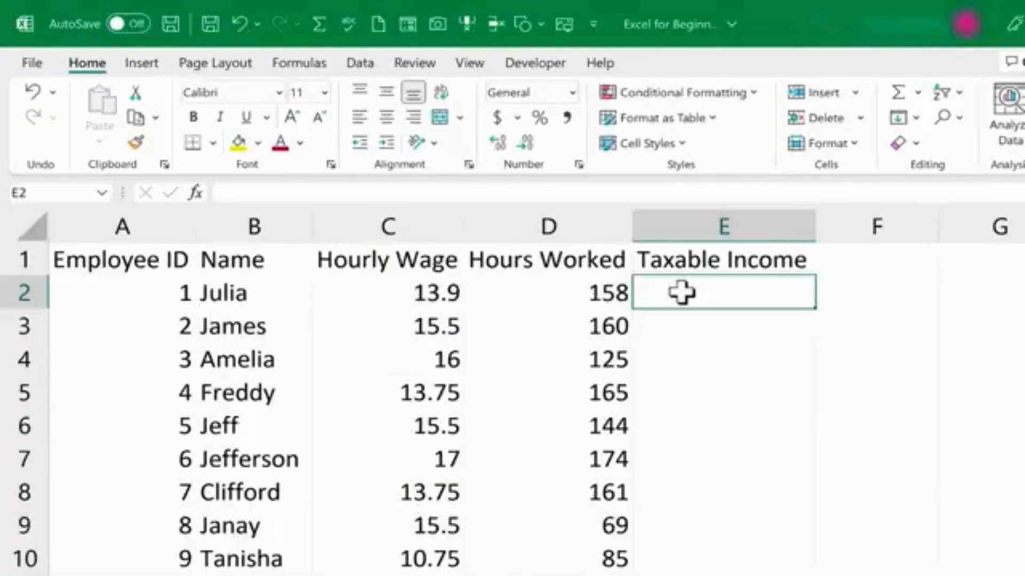
pyautogui.write('=')
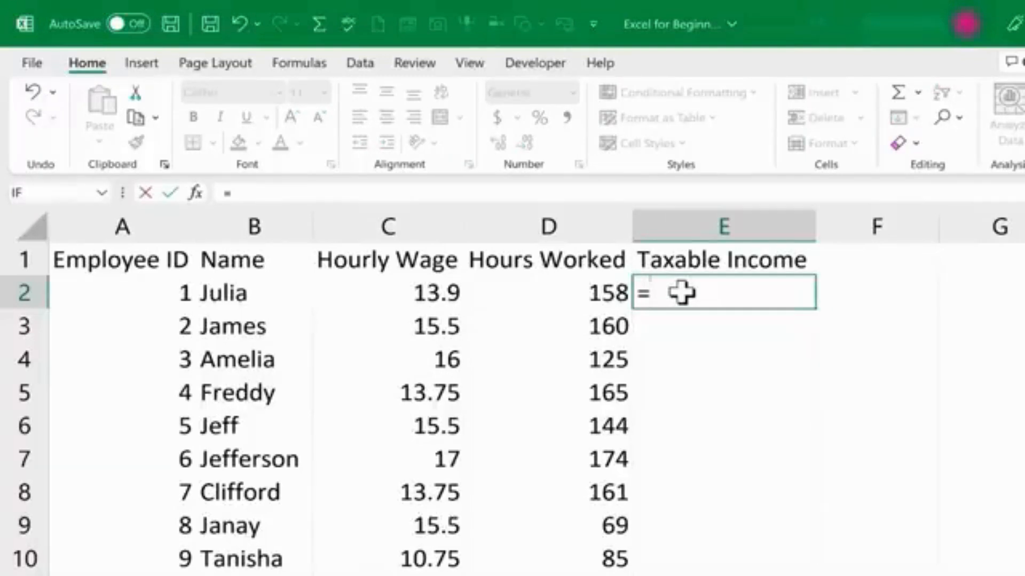
pyautogui.write('13.9')
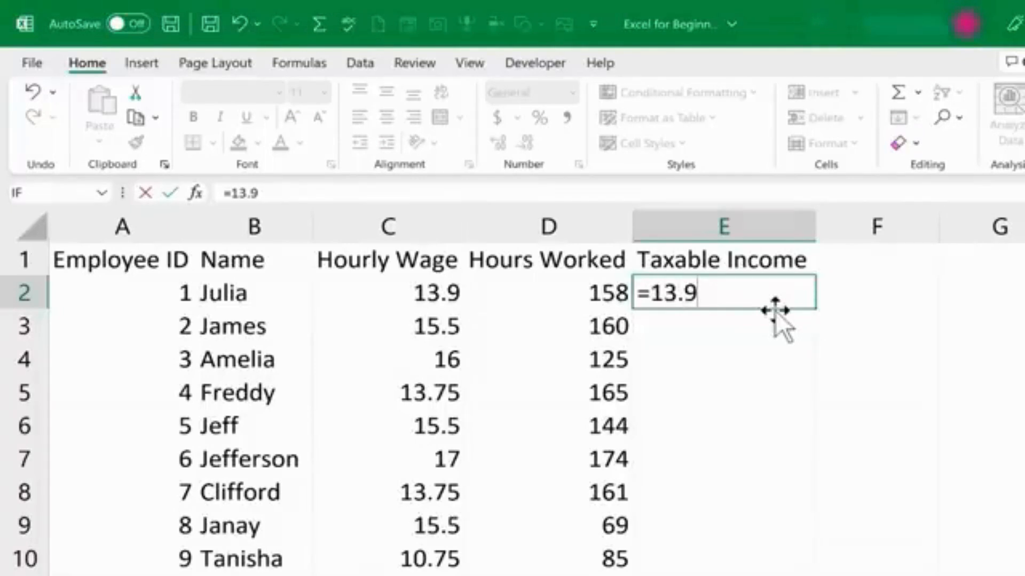
pyautogui.write('*158')
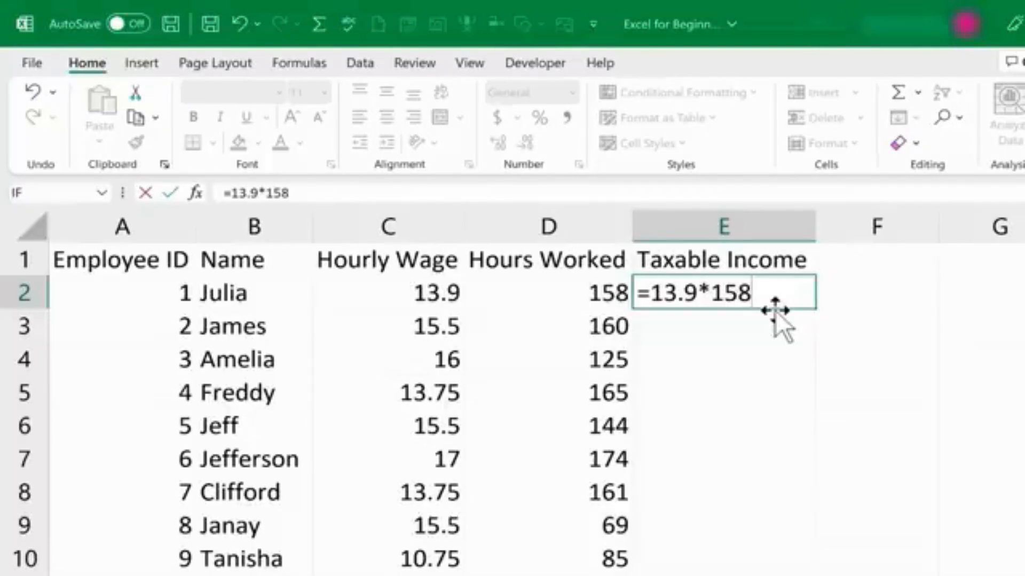
pyautogui.press('Return')
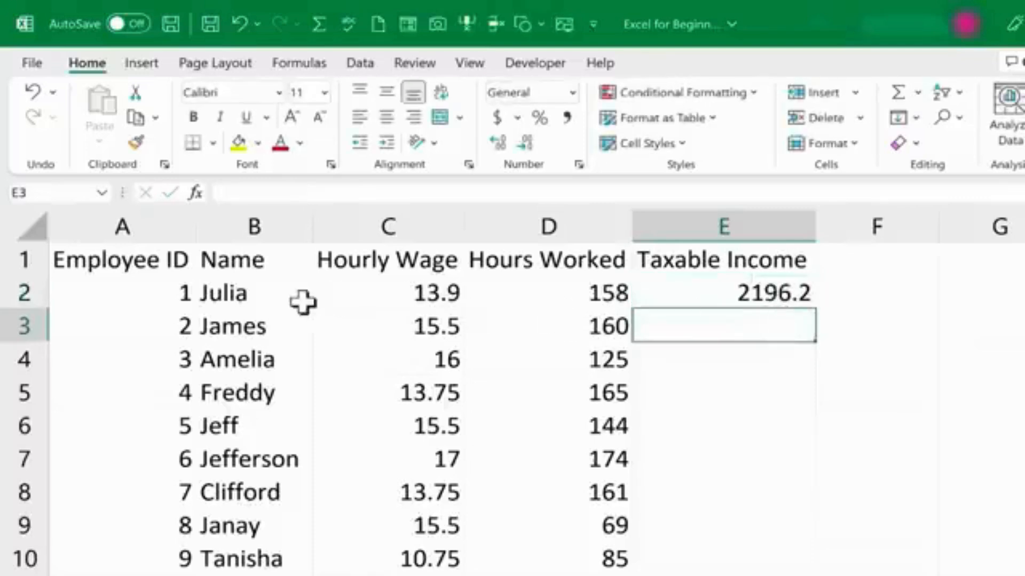
# Open the E2 formula for editing and delete its entire contents.
pyautogui.click(799, 298)
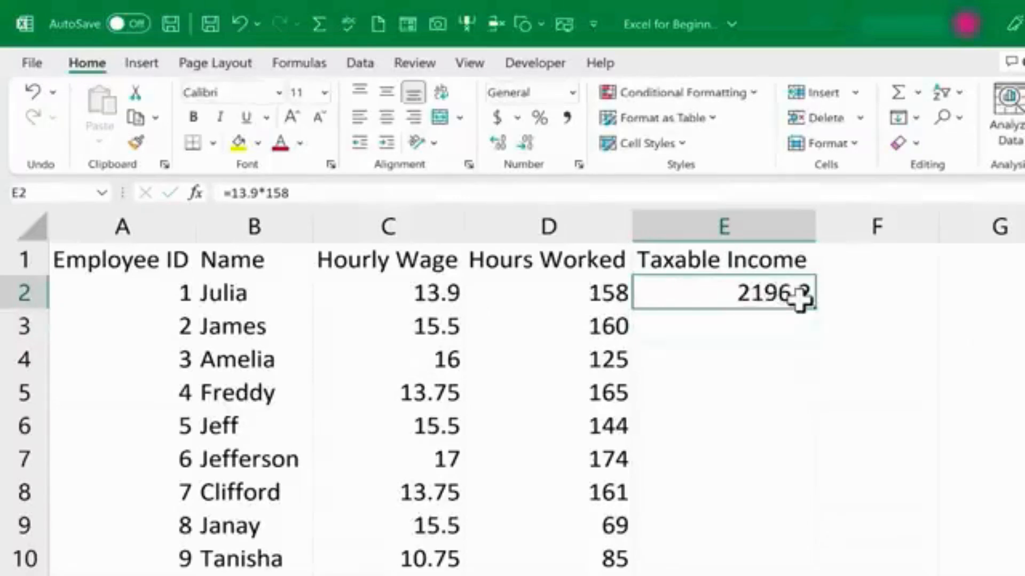
pyautogui.doubleClick(798, 298)
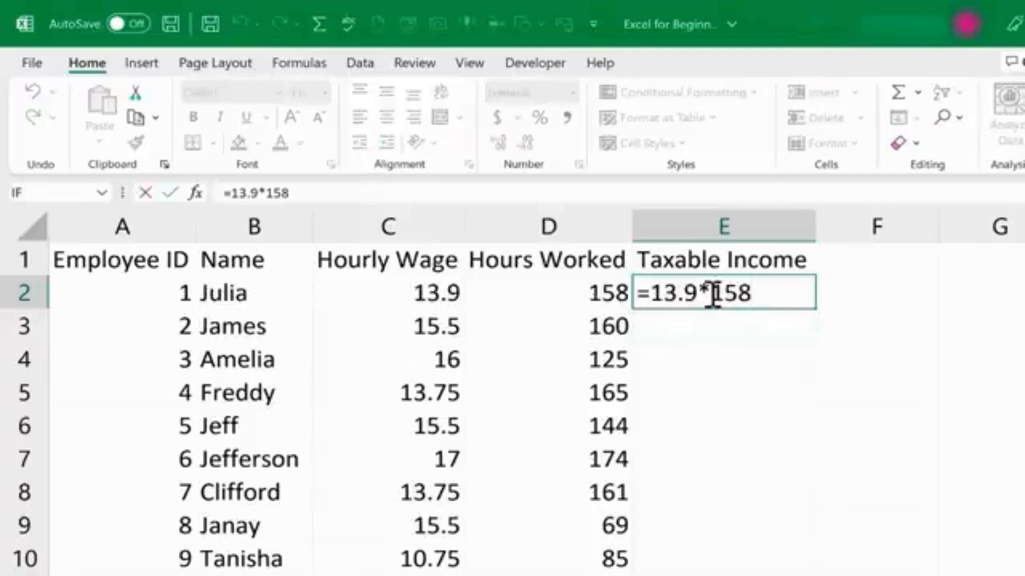
pyautogui.write('/')
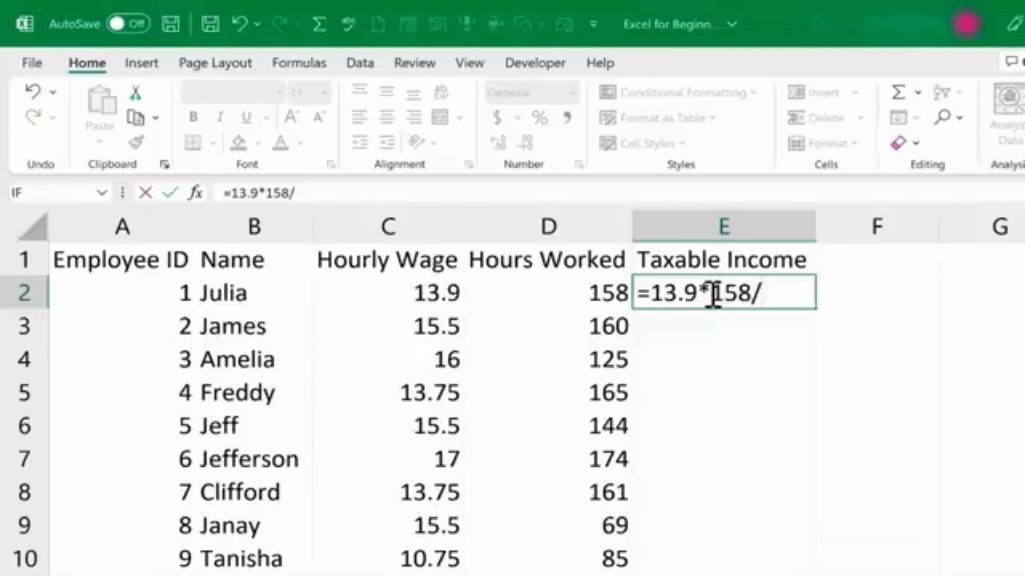
pyautogui.press('BackSpace')
pyautogui.press('BackSpace')
pyautogui.press('BackSpace')
pyautogui.press('BackSpace')
pyautogui.press('BackSpace')
pyautogui.press('BackSpace')
pyautogui.press('BackSpace')
pyautogui.press('BackSpace')
pyautogui.press('BackSpace')
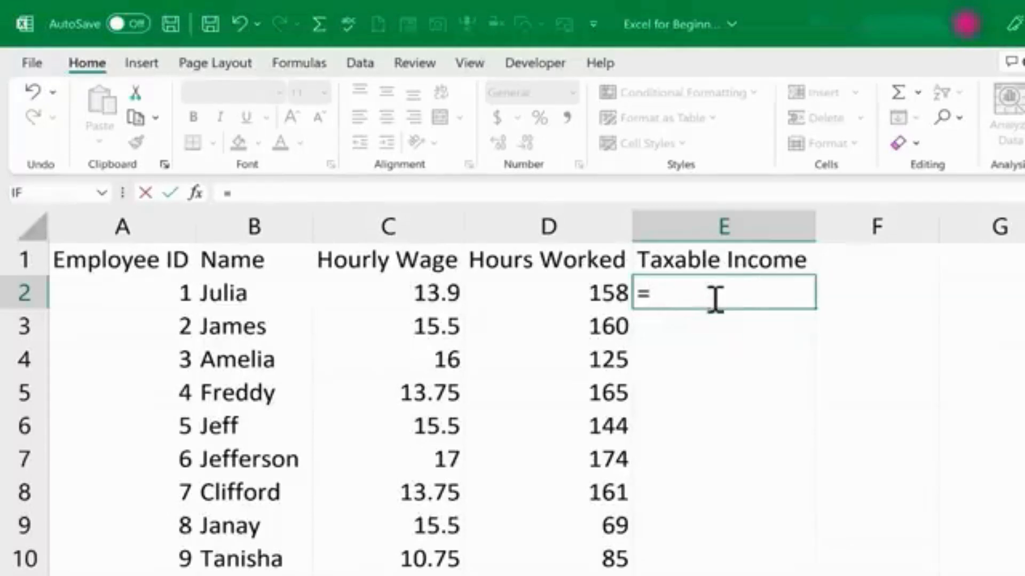
pyautogui.press('BackSpace')
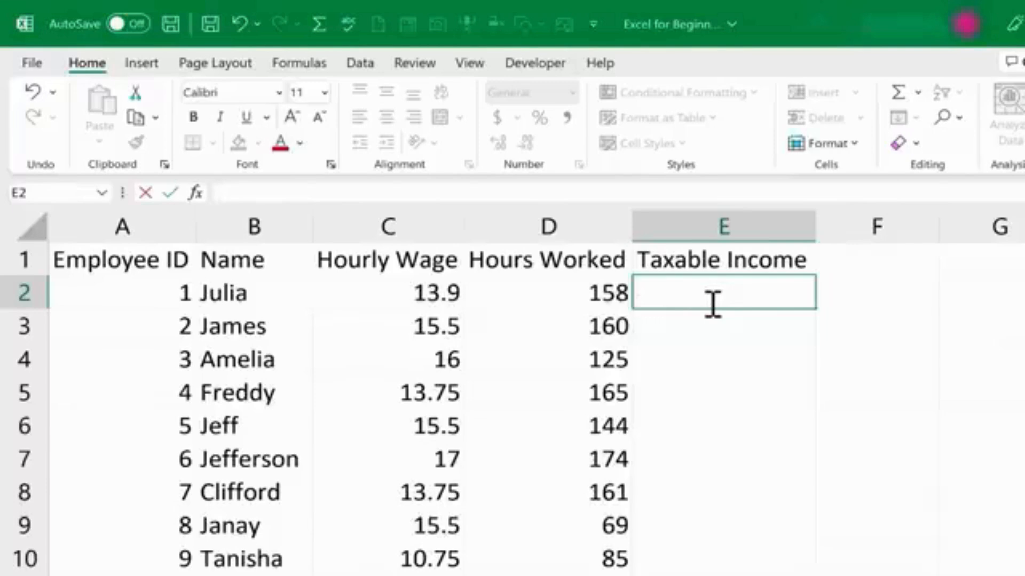
pyautogui.press('Escape')
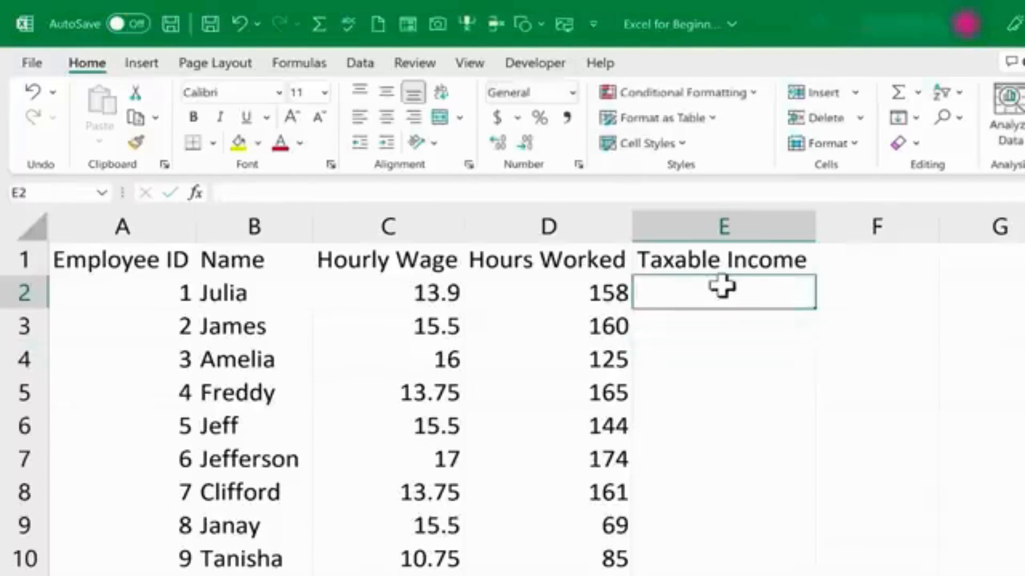
# Enter the formula =c2*d2 in E2 to multiply the hourly wage by hours worked.
pyautogui.write('=')
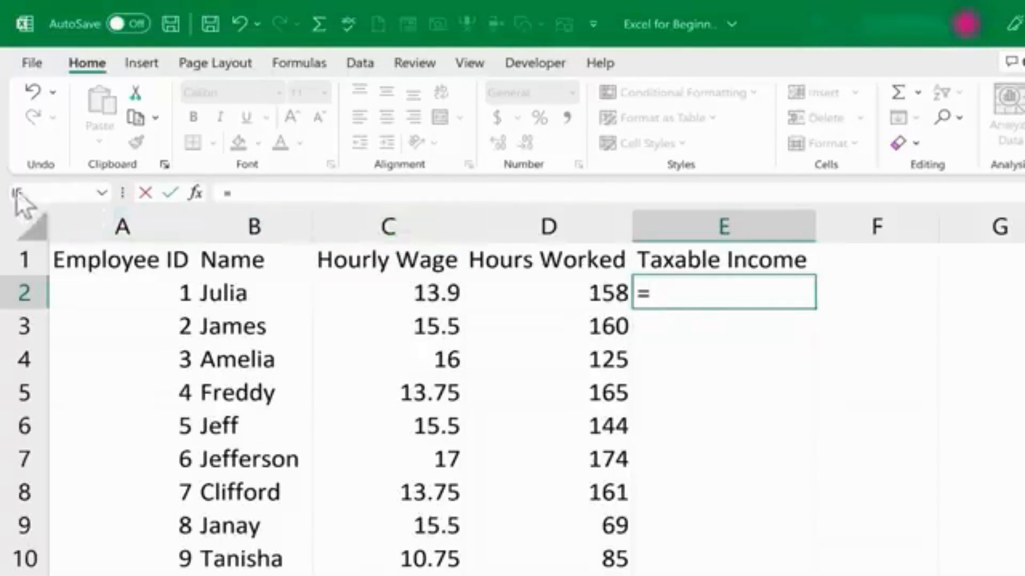
pyautogui.press('Escape')
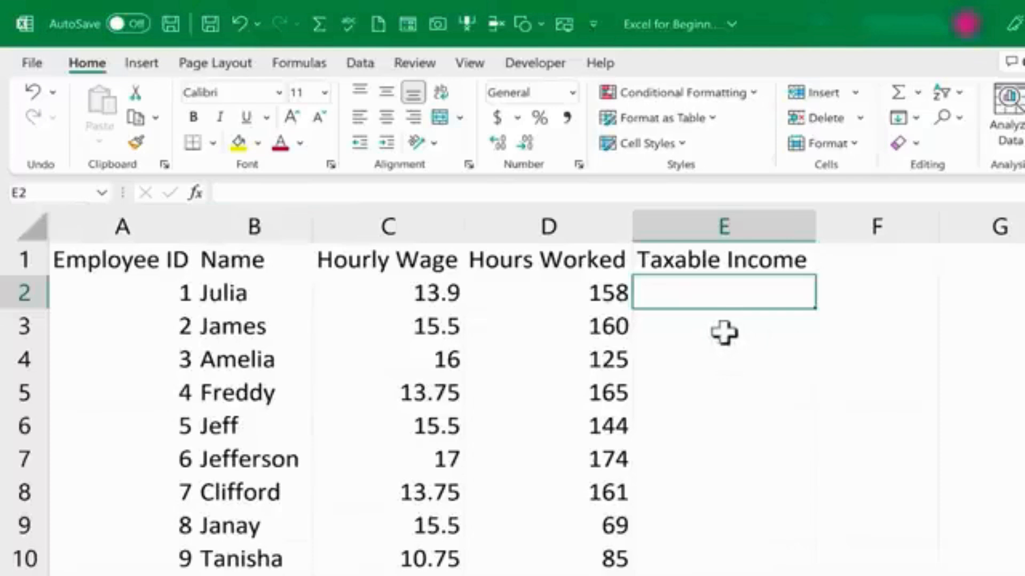
pyautogui.write('=')
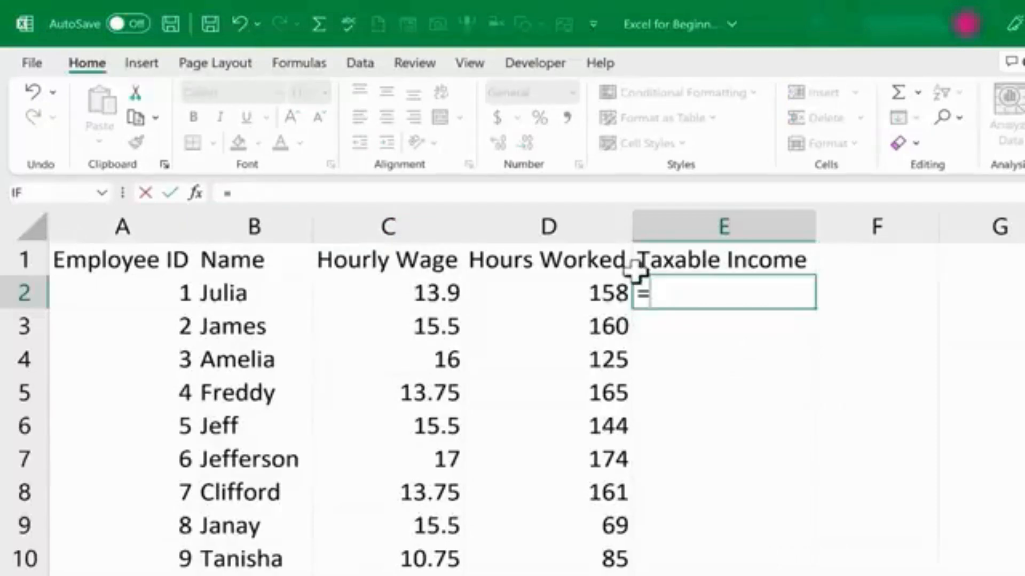
pyautogui.write('c2*')
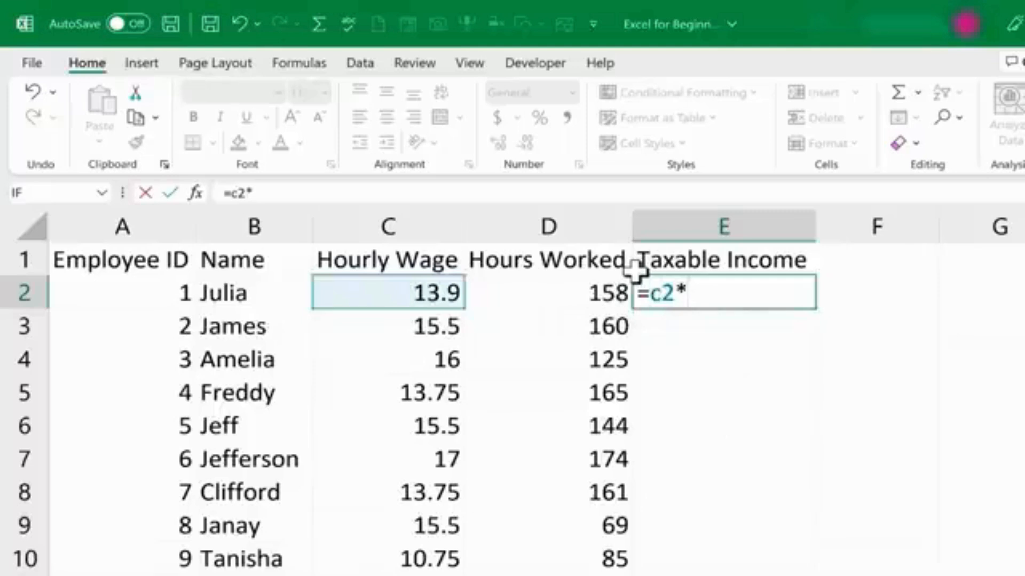
pyautogui.write('d')
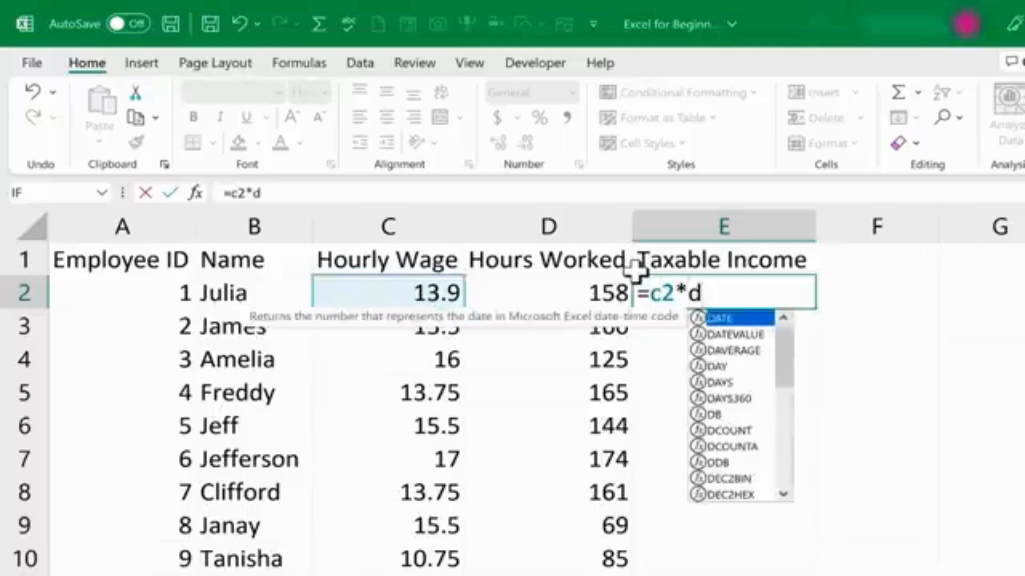
pyautogui.write('2')
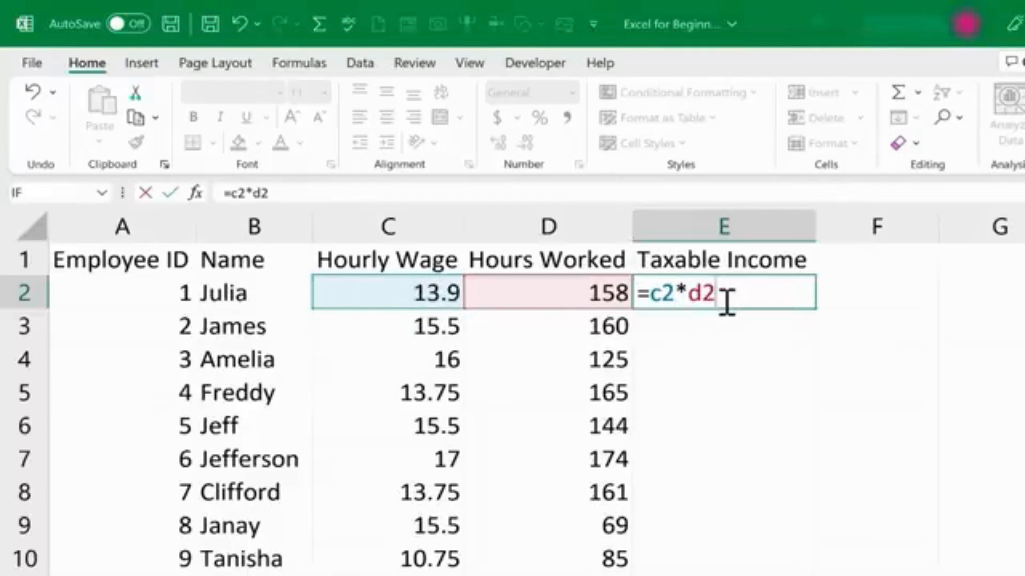
pyautogui.press('Return')
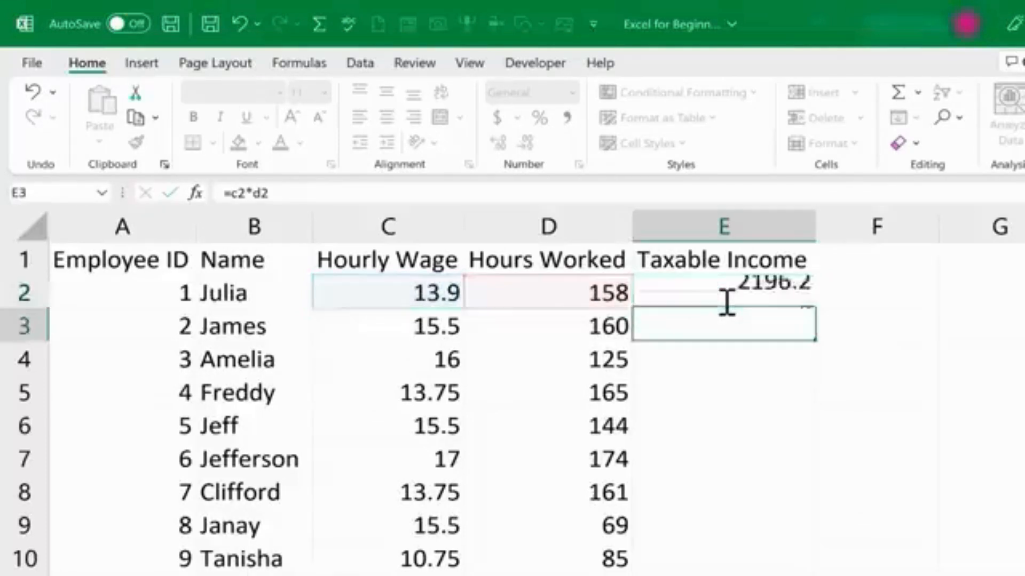
# Change Julia's hourly wage in C2 to 14.25.
pyautogui.click(756, 292)
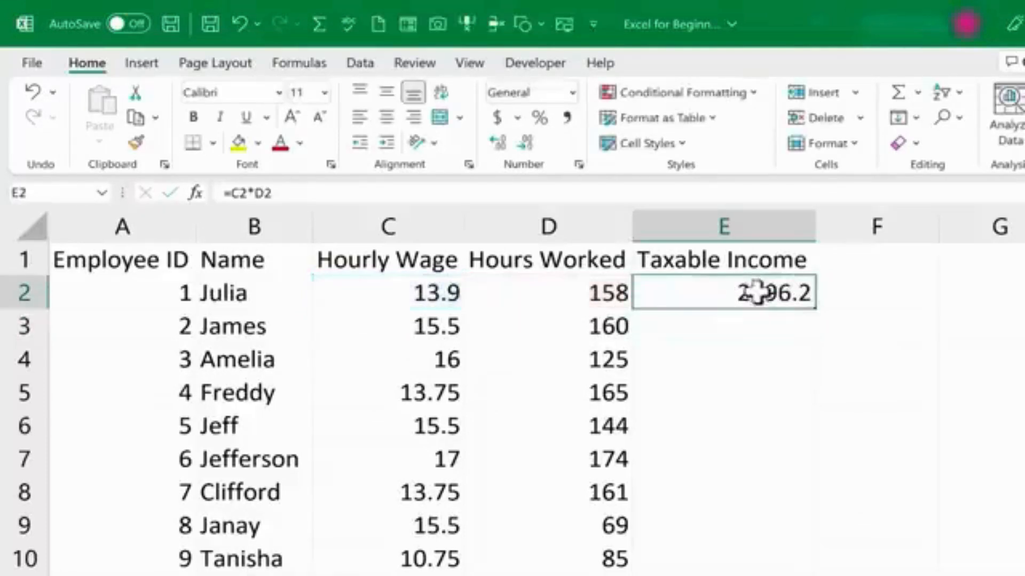
pyautogui.click(759, 326)
pyautogui.doubleClick(768, 292)
pyautogui.click(424, 292)
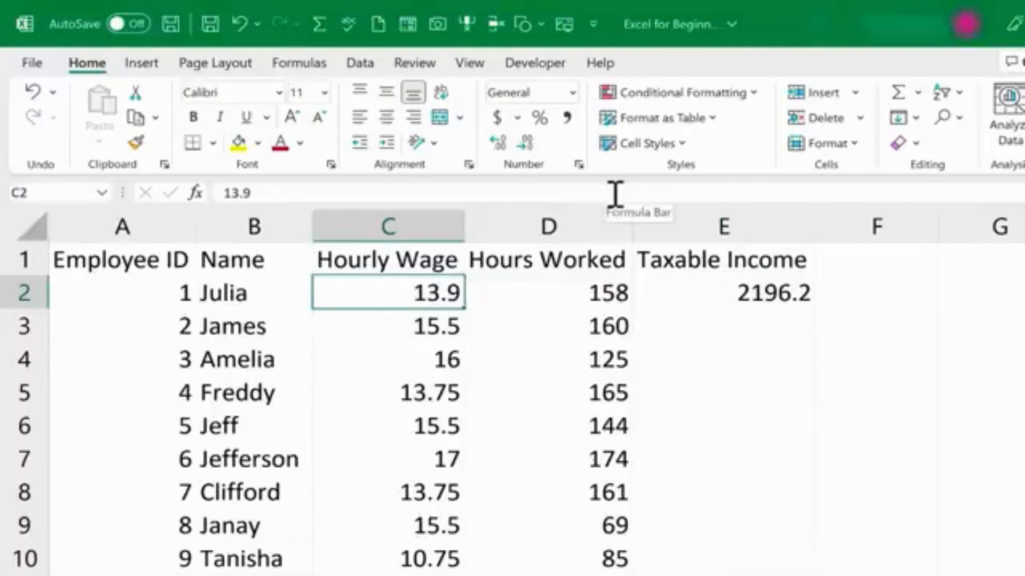
pyautogui.write('14.25')
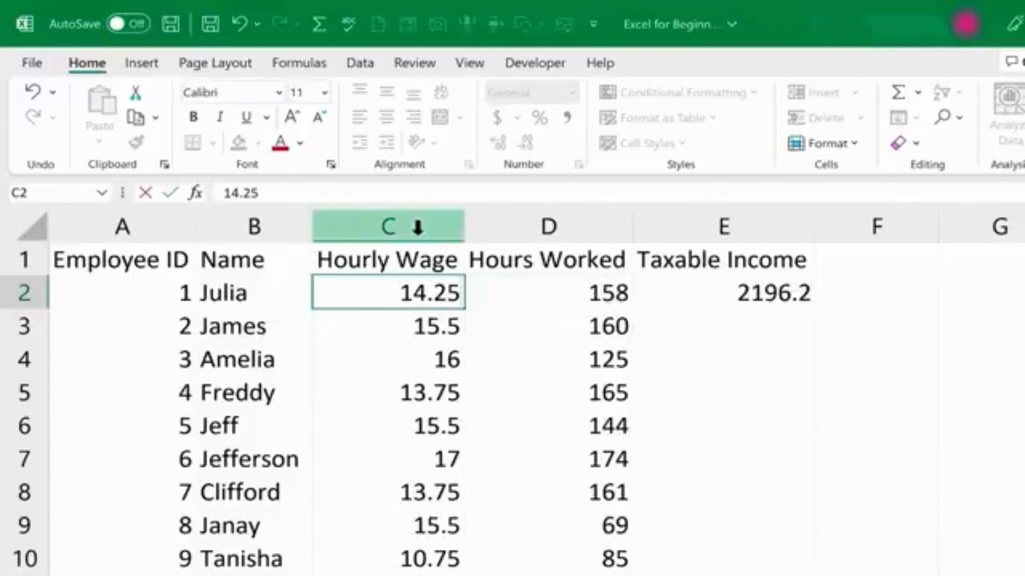
pyautogui.press('Return')
# Open the E2 formula to review how it references the wage and hours cells.
pyautogui.click(736, 293)
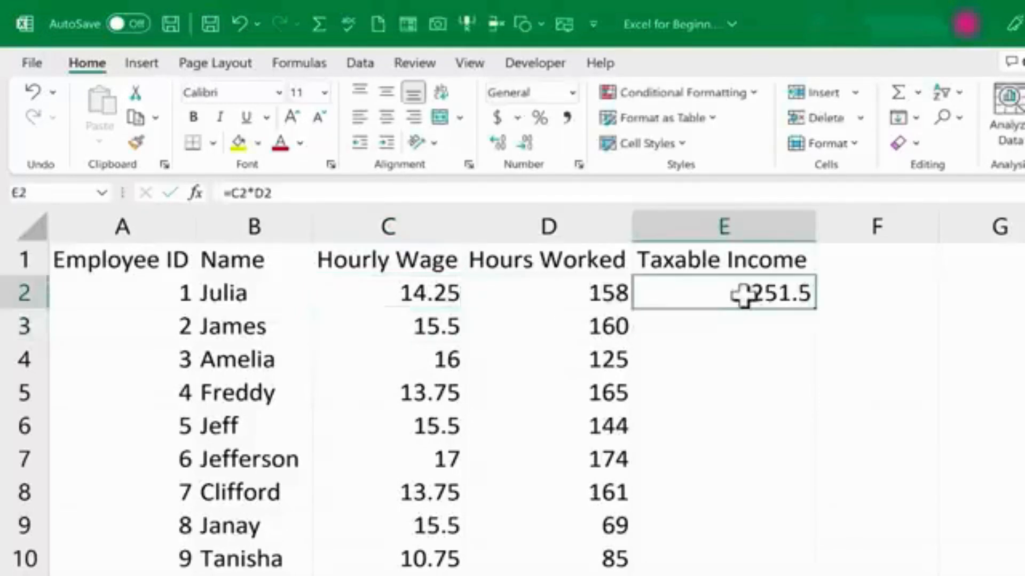
pyautogui.doubleClick(746, 293)
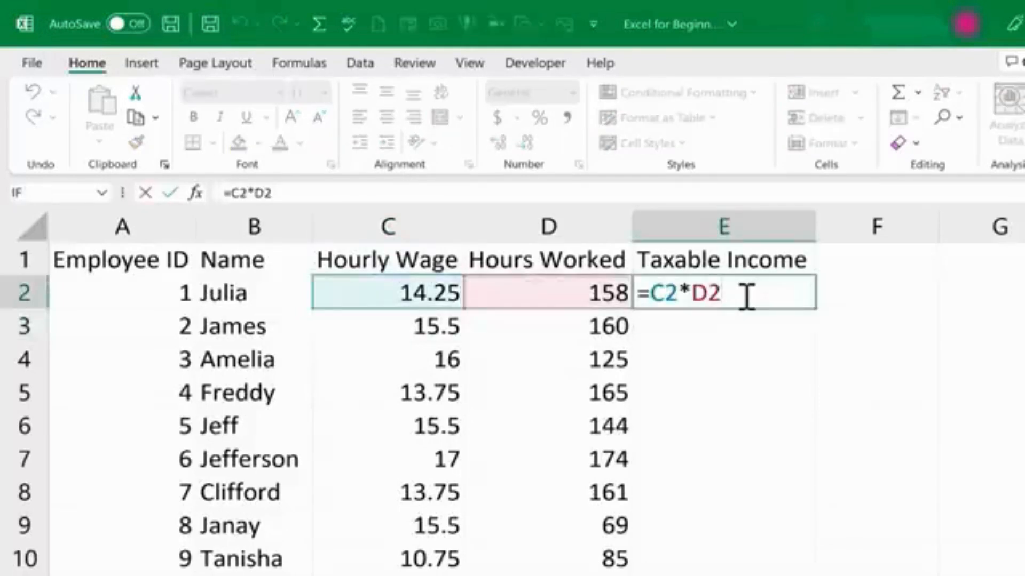
pyautogui.press('Return')
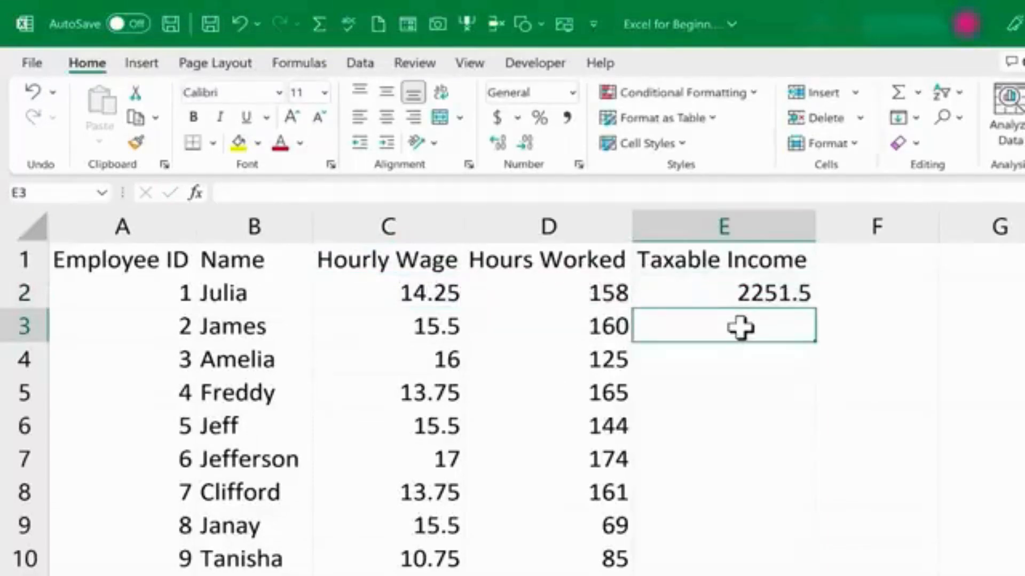
# Enter a formula in E3 multiplying James's hourly wage C3 by hours worked D3.
pyautogui.write('=')
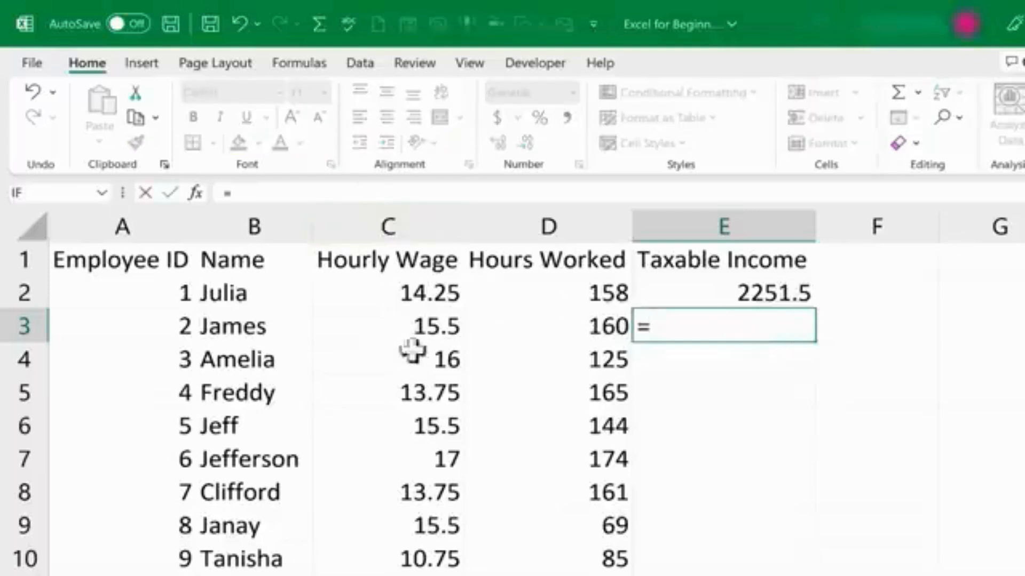
pyautogui.click(408, 326)
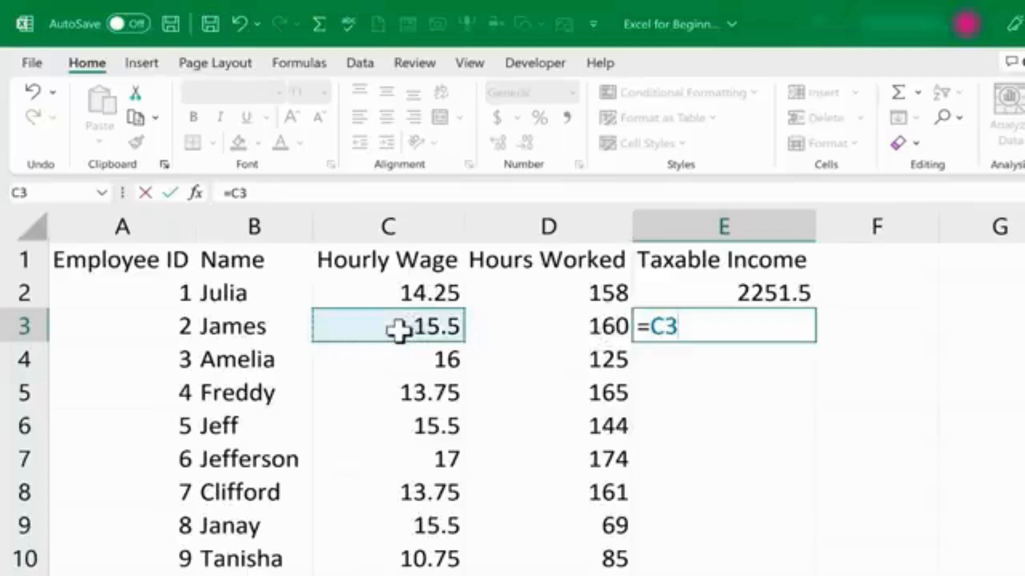
pyautogui.write('*')
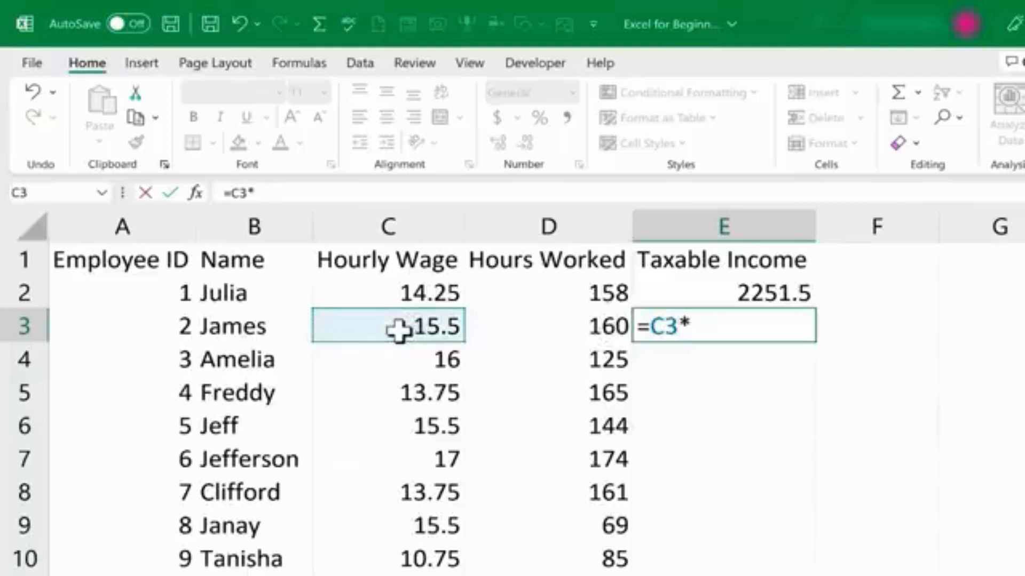
pyautogui.click(547, 330)
pyautogui.press('Return')
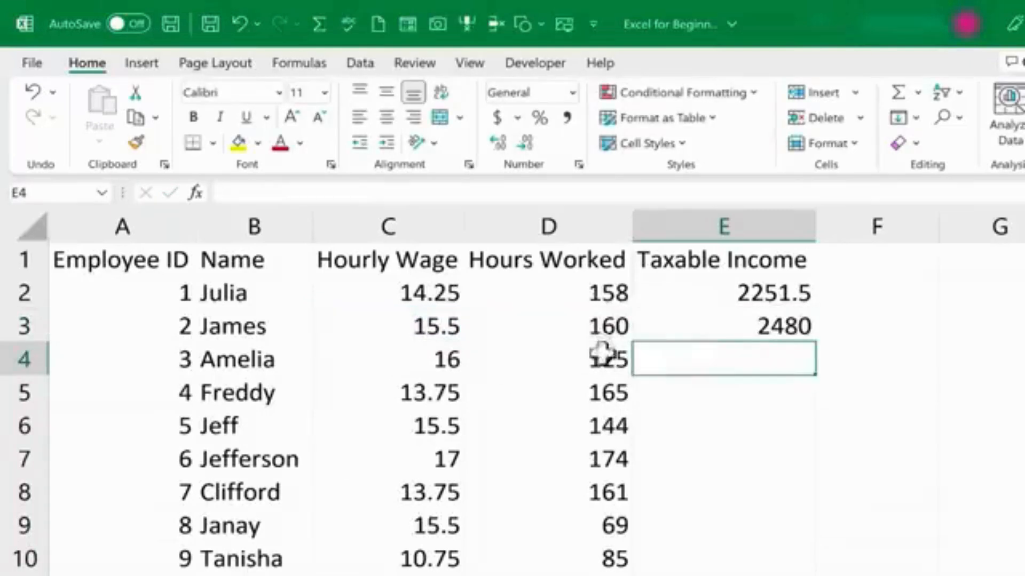
# Compare the formulas in E2 and E3 to see how their cell references differ by row.
pyautogui.click(726, 326)
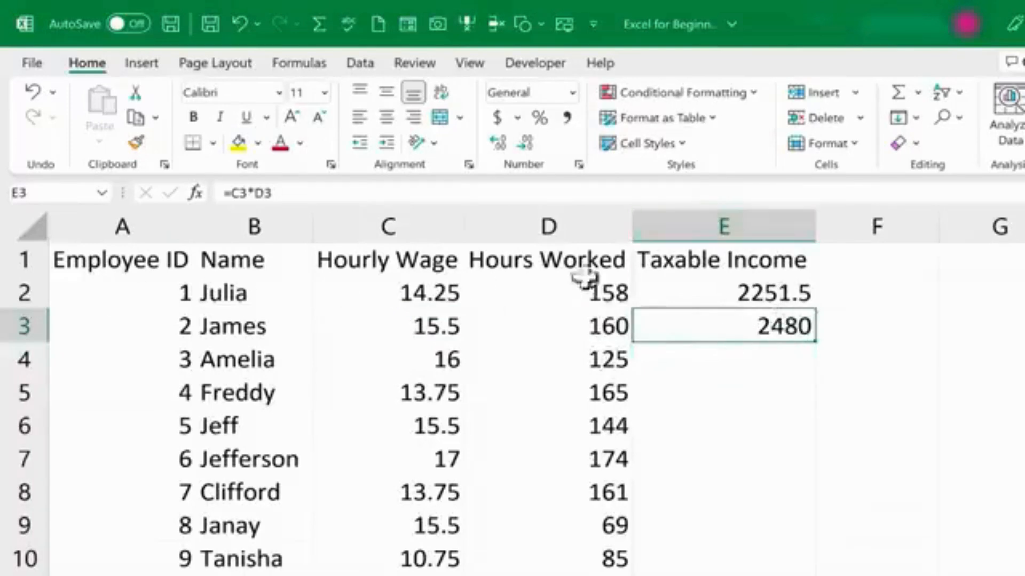
pyautogui.click(769, 294)
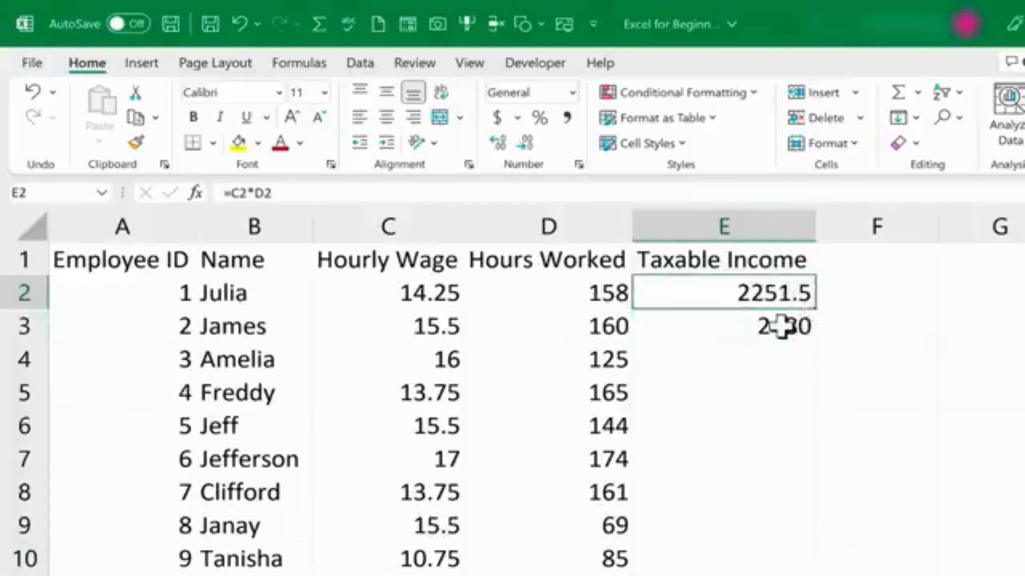
pyautogui.click(781, 326)
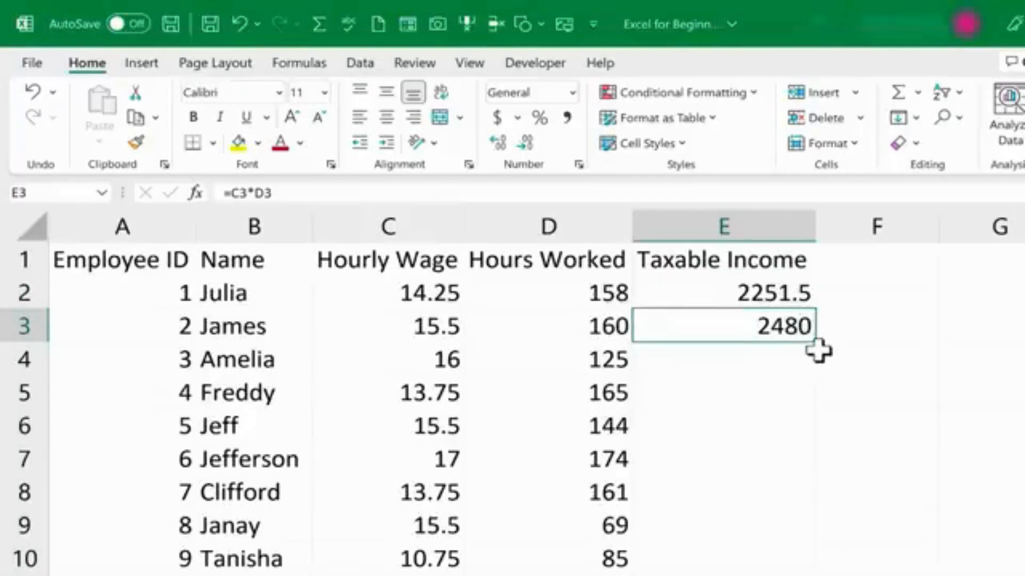
pyautogui.doubleClick(776, 291)
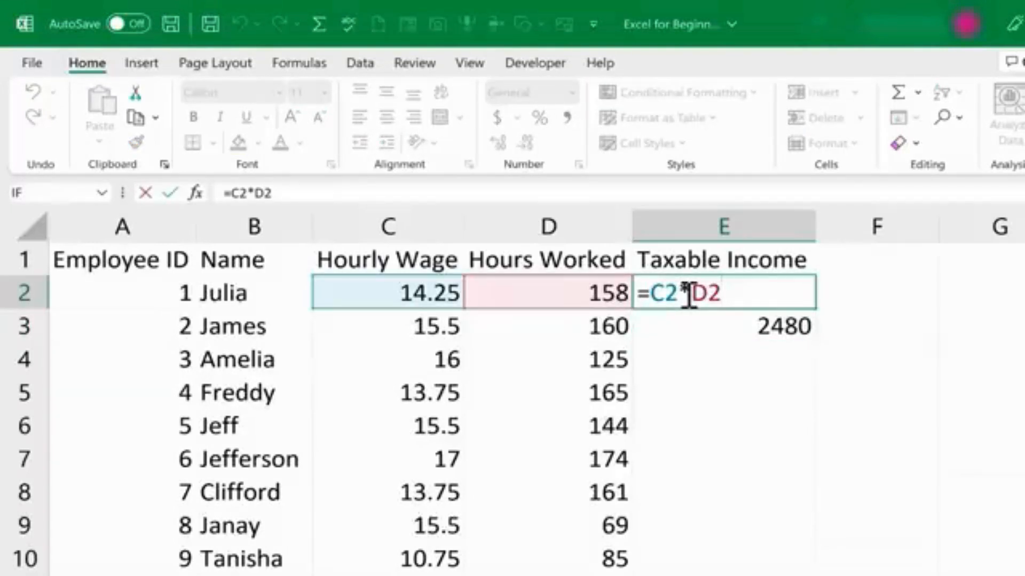
pyautogui.hotkey('ctrl', 'Return')
pyautogui.doubleClick(781, 331)
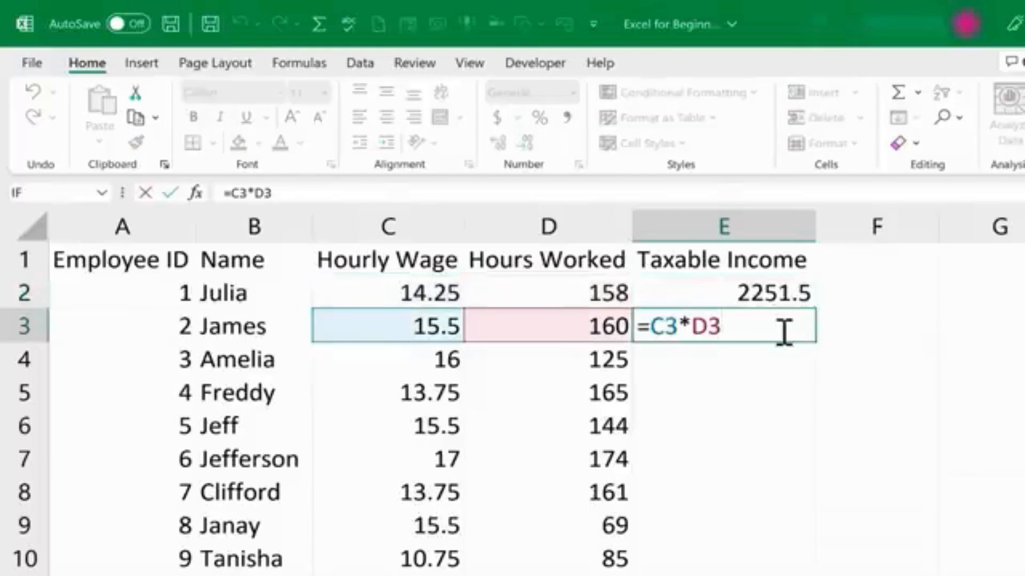
pyautogui.hotkey('ctrl', 'Return')
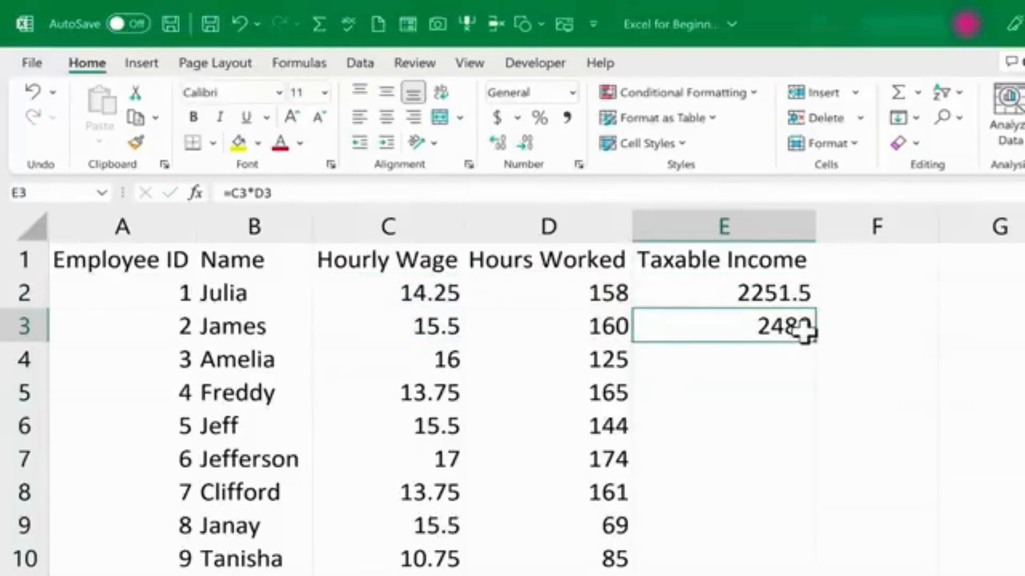
pyautogui.doubleClick(779, 332)
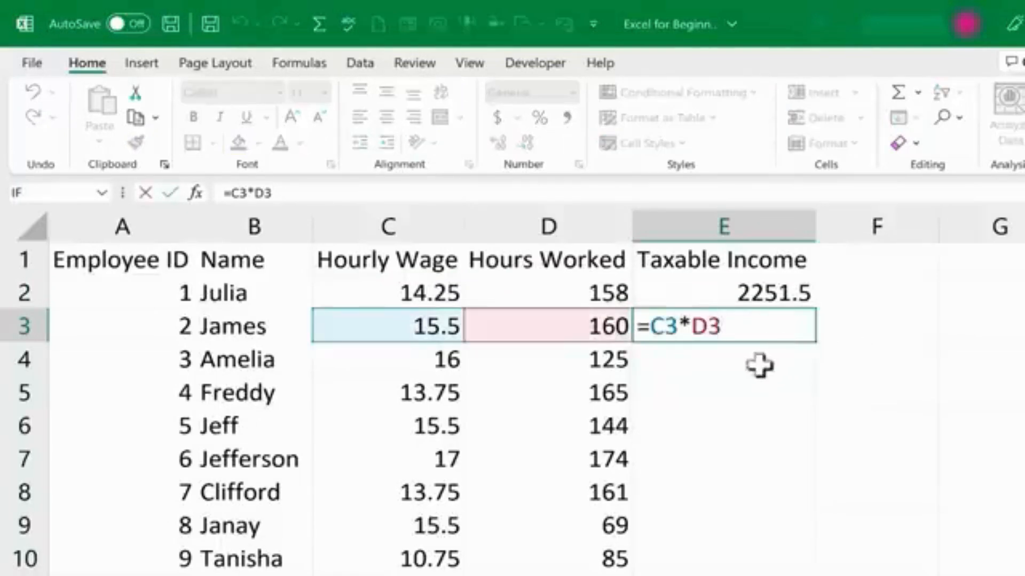
pyautogui.click(718, 290)
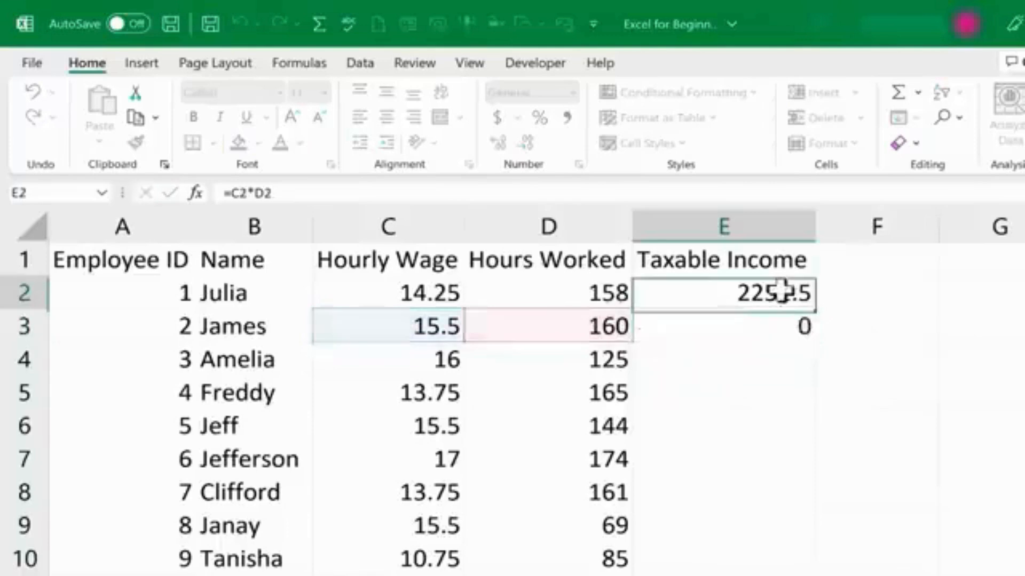
pyautogui.doubleClick(718, 291)
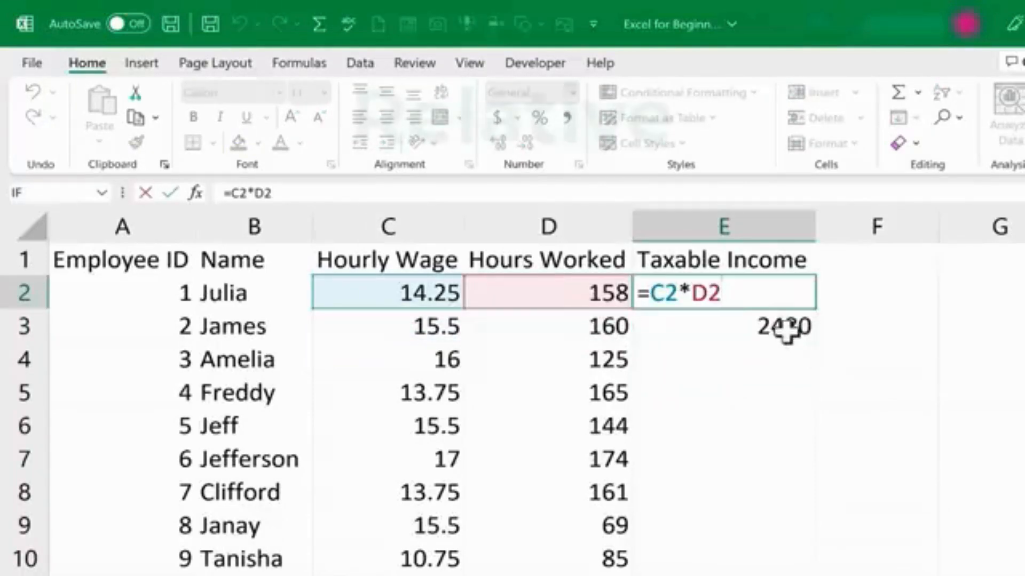
pyautogui.doubleClick(752, 325)
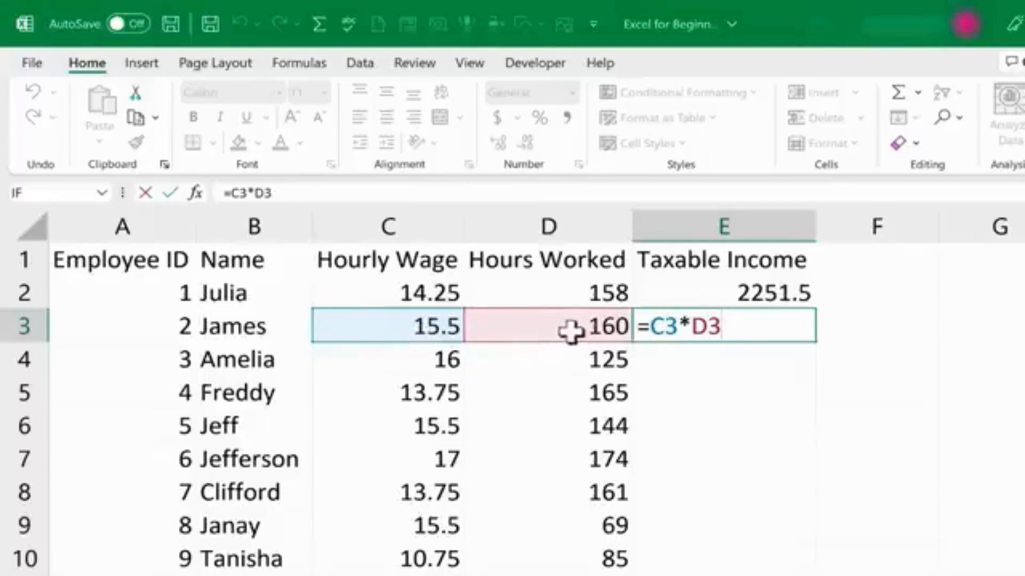
pyautogui.hotkey('ctrl', 'Return')
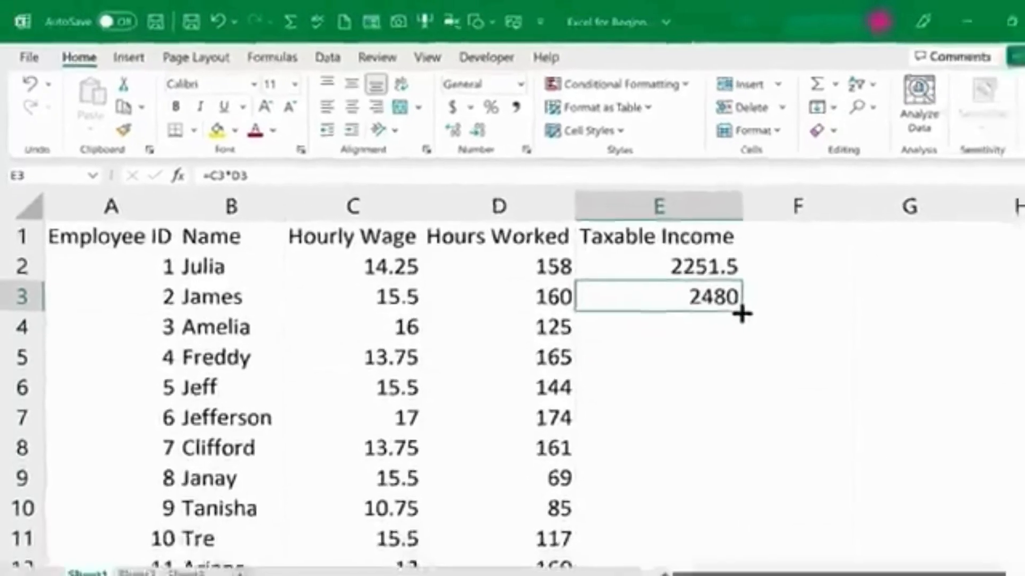
# Fill the E3 formula down column E through the last employee row.
pyautogui.moveTo(814, 345); pyautogui.dragTo(826, 575)
pyautogui.moveTo(714, 510); pyautogui.dragTo(701, 306)
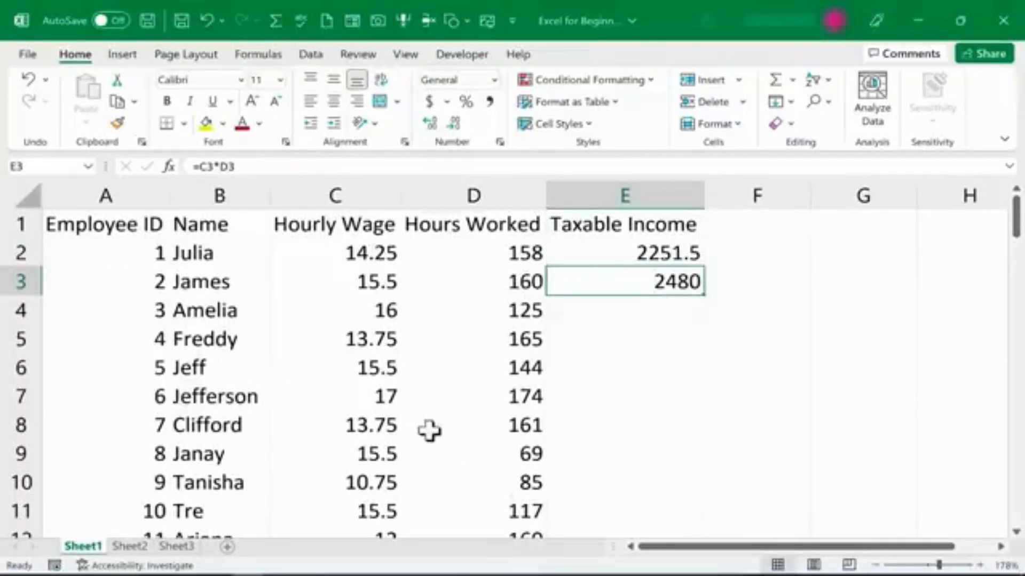
pyautogui.doubleClick(706, 297)
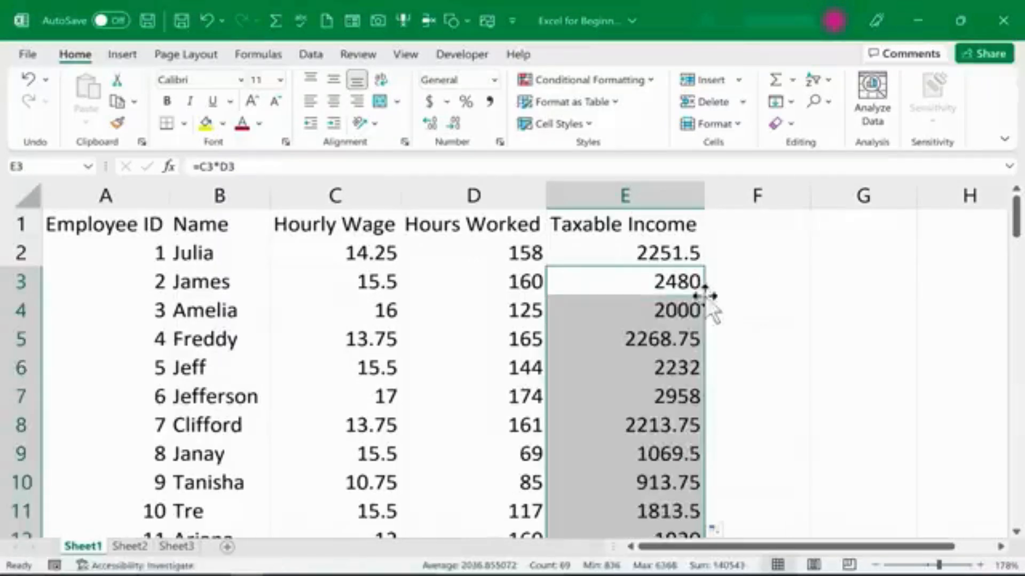
pyautogui.scroll(-12, 686, 291)
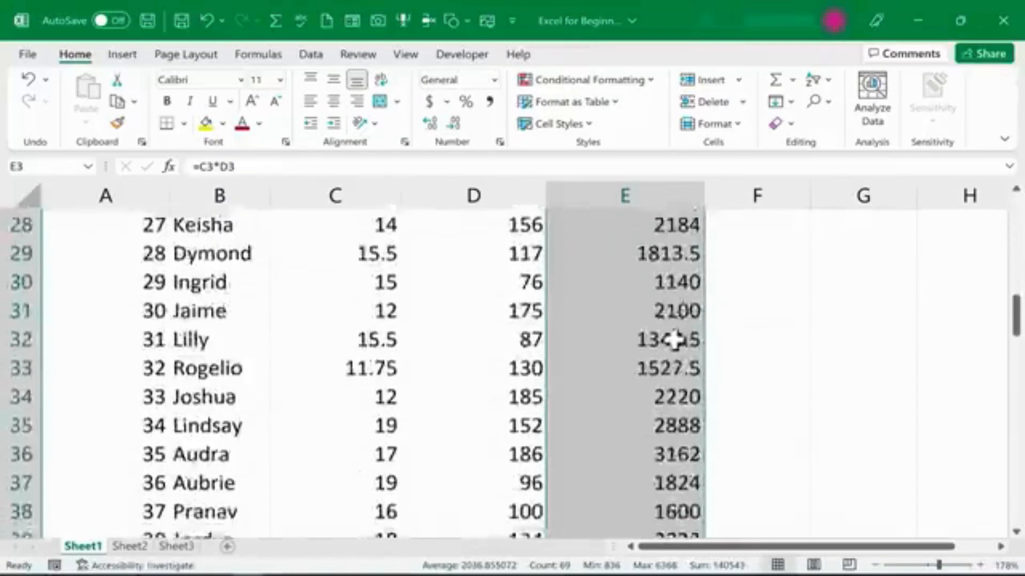
pyautogui.scroll(-10, 675, 340)
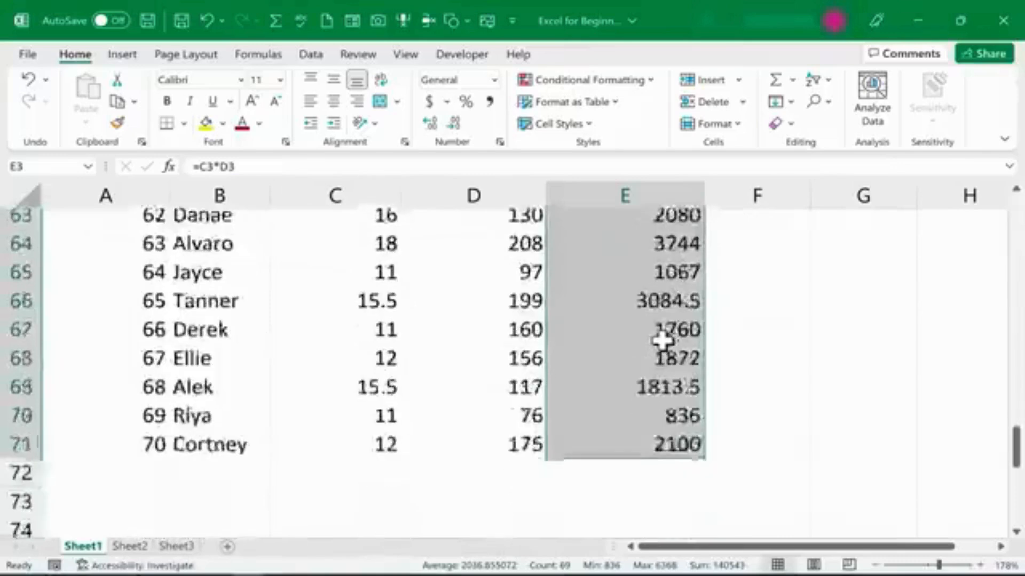
pyautogui.scroll(20, 658, 342)
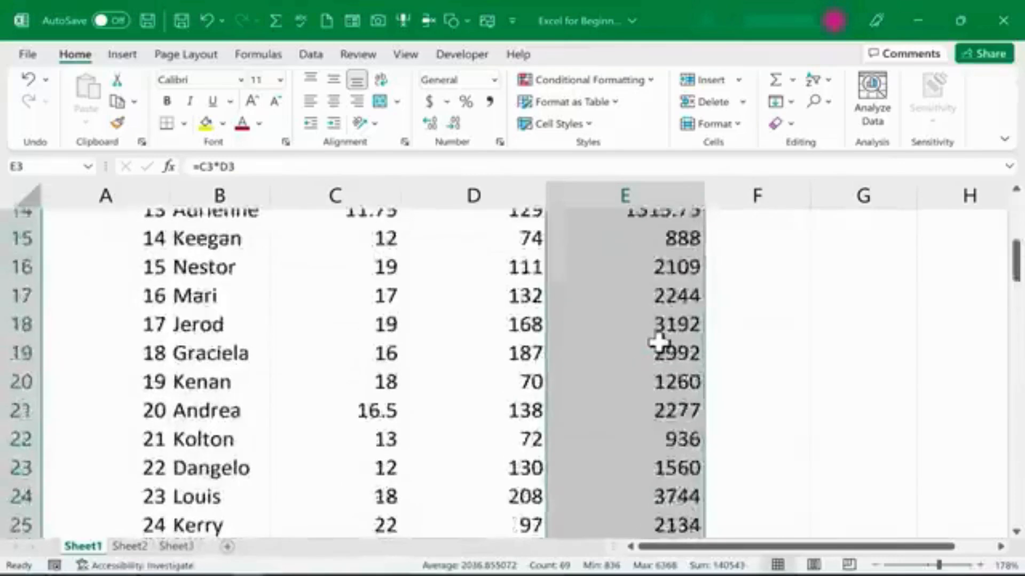
# Inspect the copied formulas in E3, E4 and E5 to check their relative references.
pyautogui.click(694, 328)
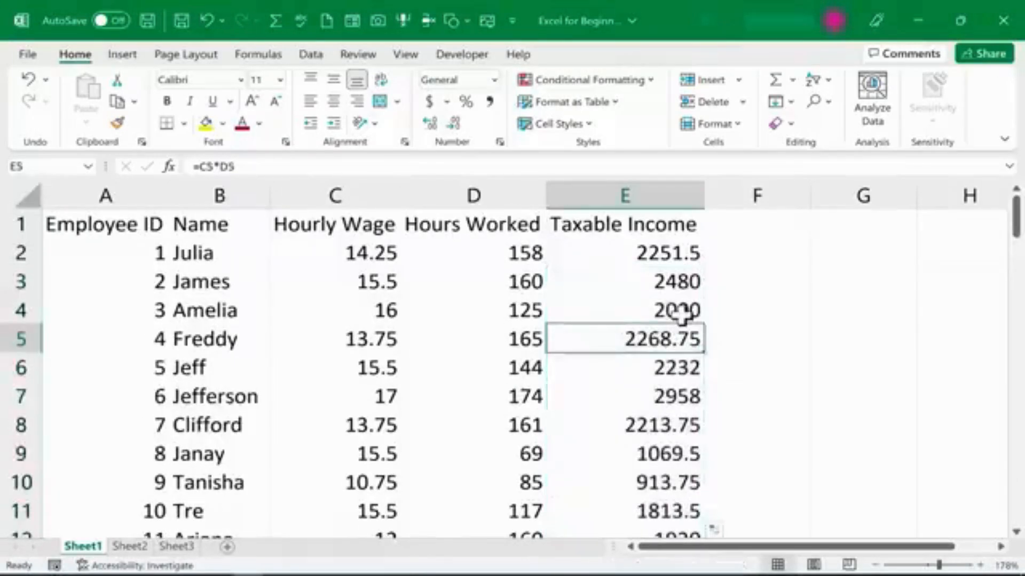
pyautogui.click(686, 309)
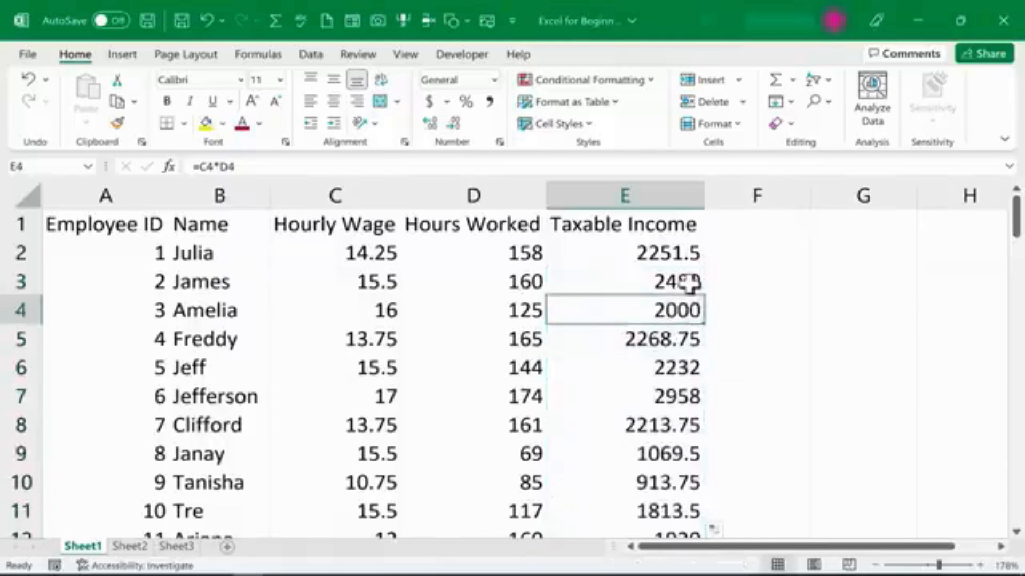
pyautogui.click(691, 278)
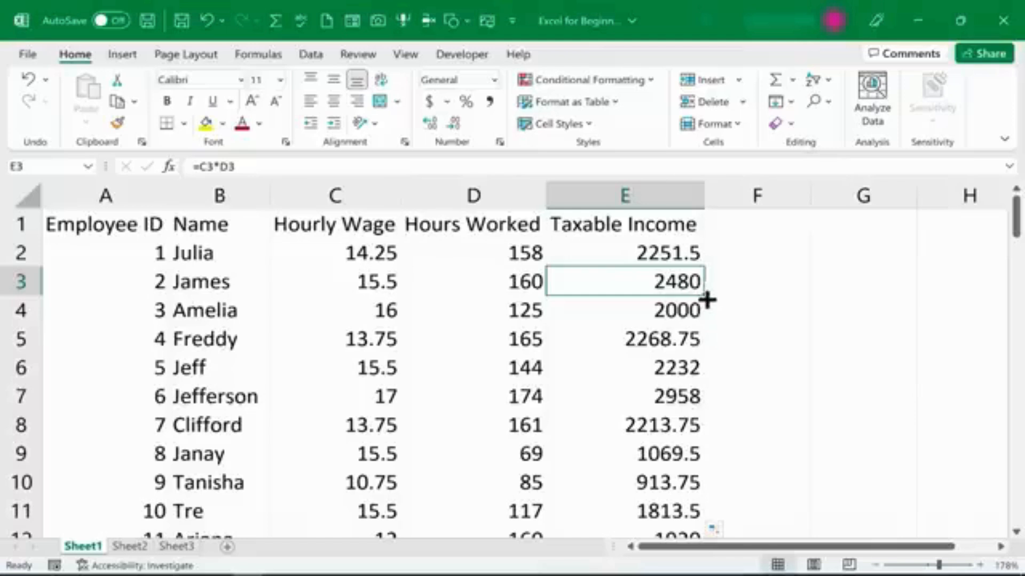
pyautogui.click(686, 314)
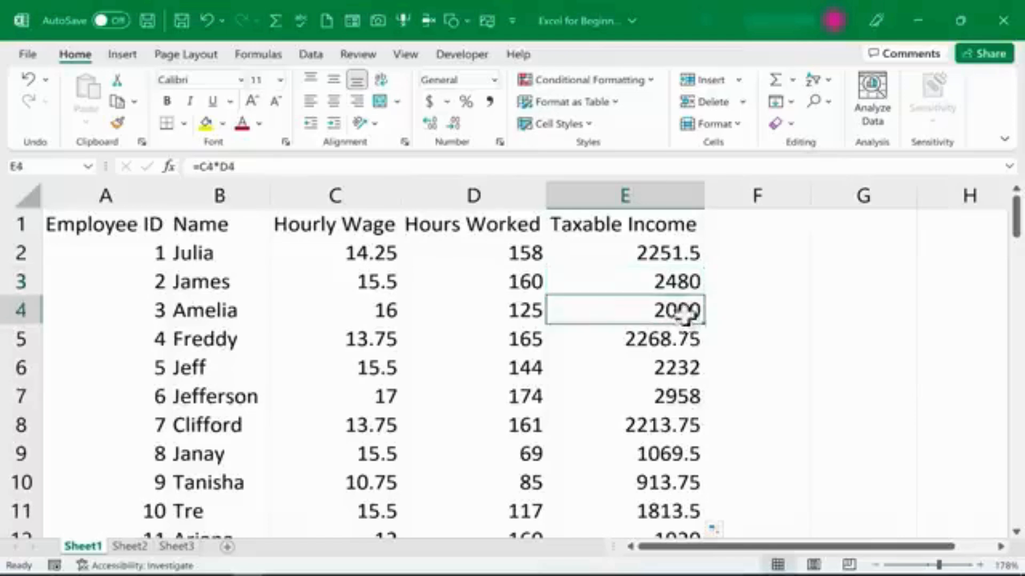
pyautogui.click(679, 284)
pyautogui.doubleClick(679, 284)
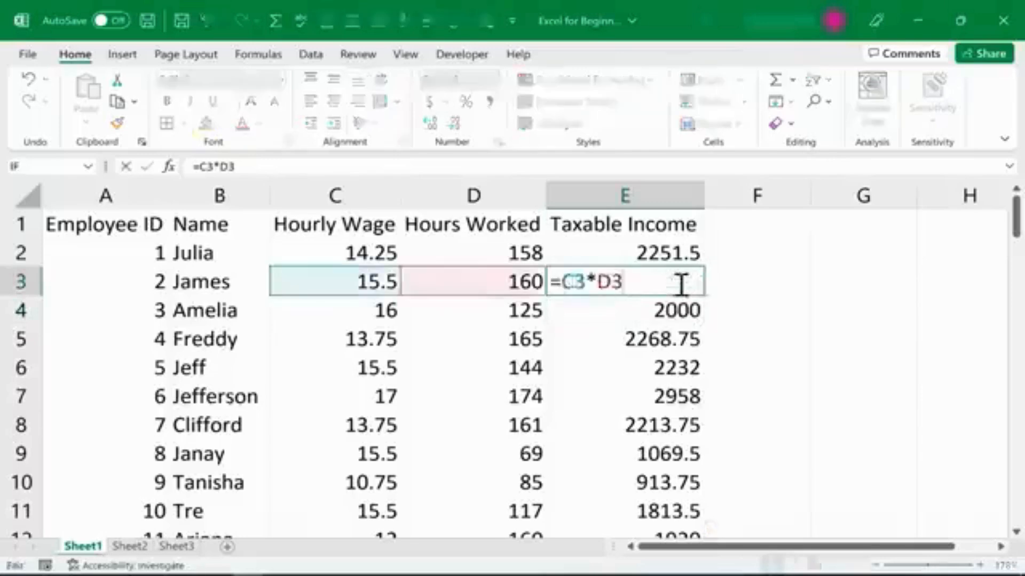
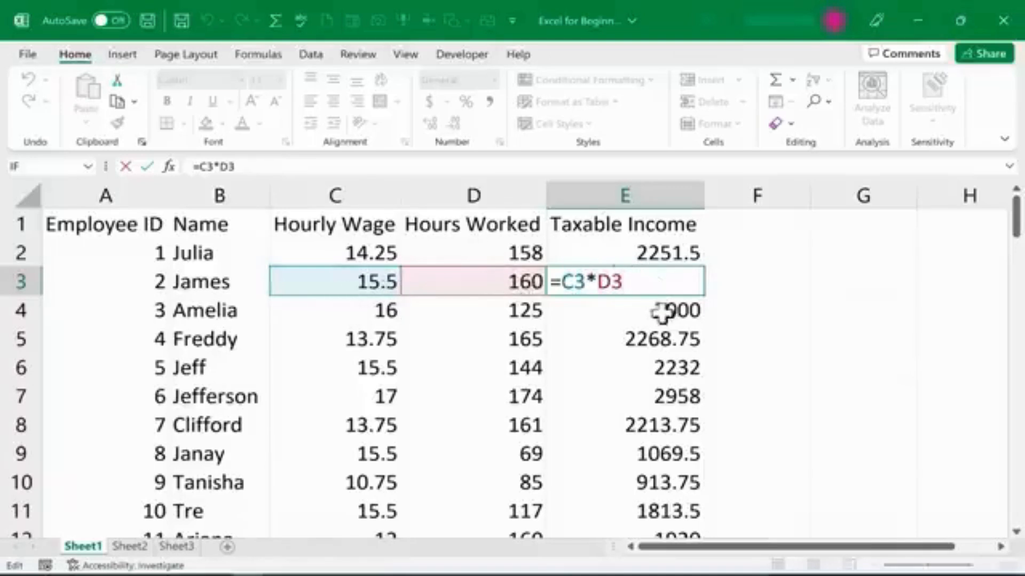
# Examine the formulas in E4 and E7 to confirm each one references its own row.
pyautogui.press('Return')
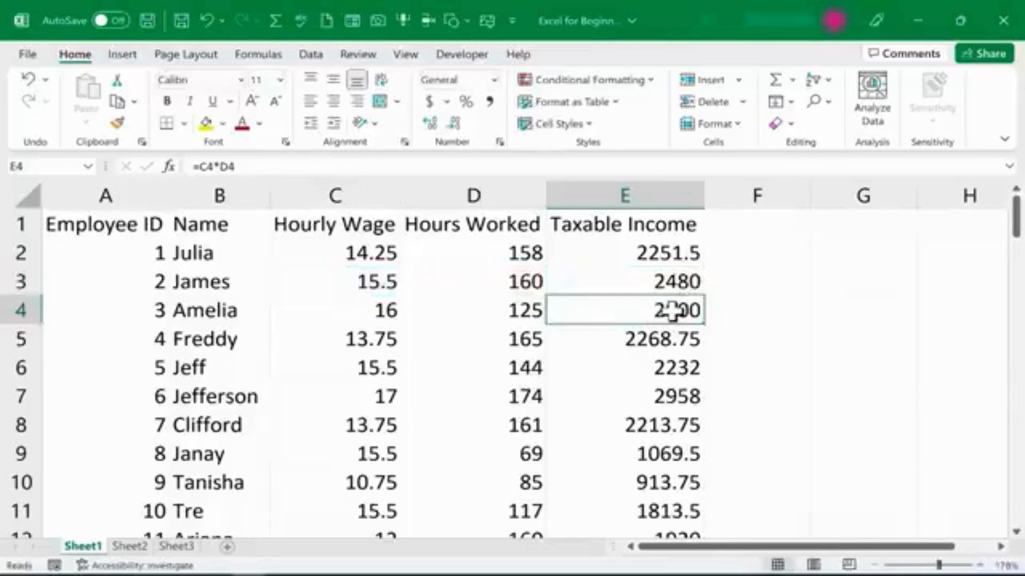
pyautogui.doubleClick(606, 310)
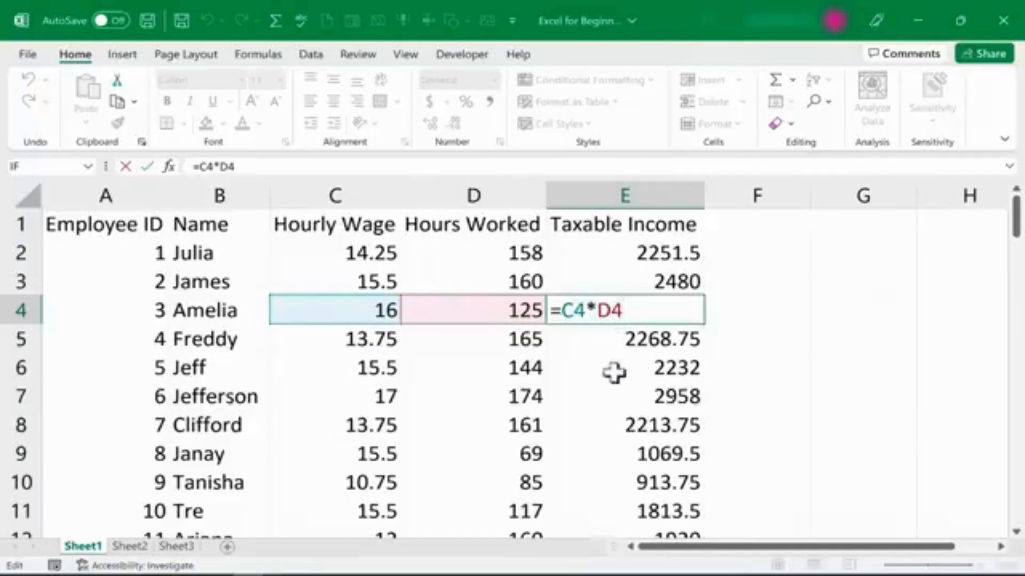
pyautogui.click(622, 399)
pyautogui.doubleClick(622, 399)
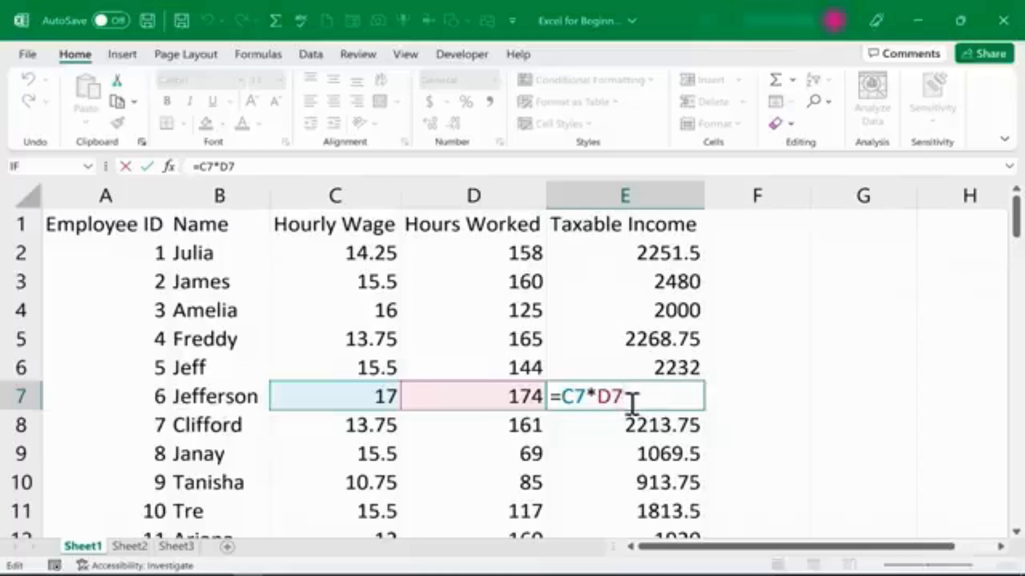
pyautogui.hotkey('ctrl', 'Return')
# Enter the header Taxes to Be Paid in F1 and autofit column F to its contents.
pyautogui.click(760, 224)
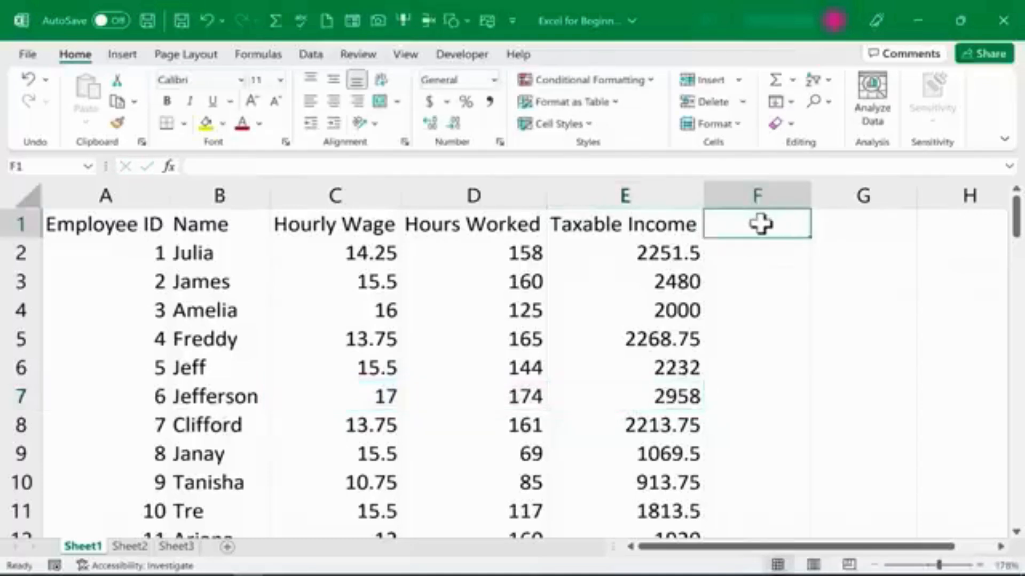
pyautogui.write('Taxes to')
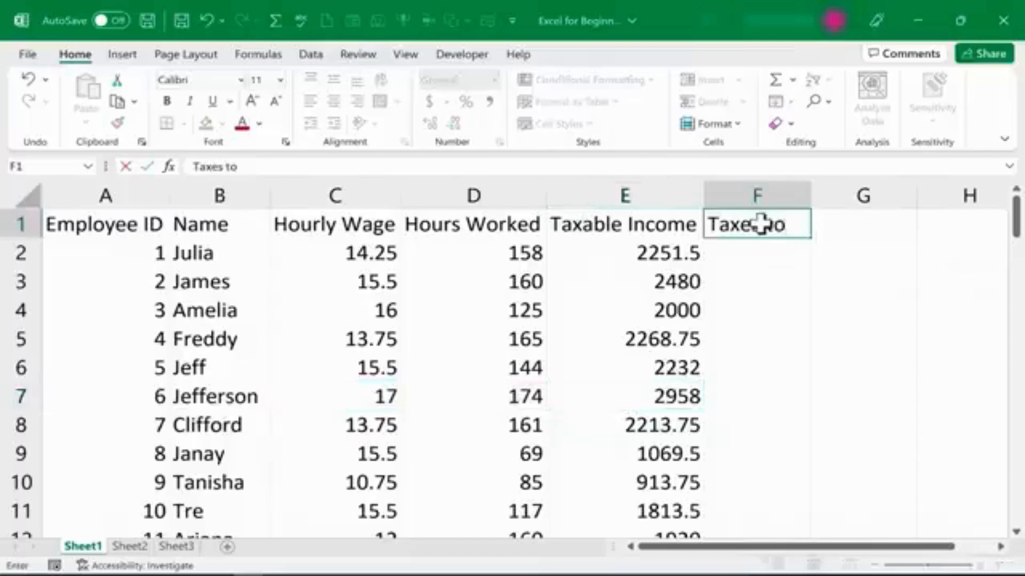
pyautogui.write(' Be Paid')
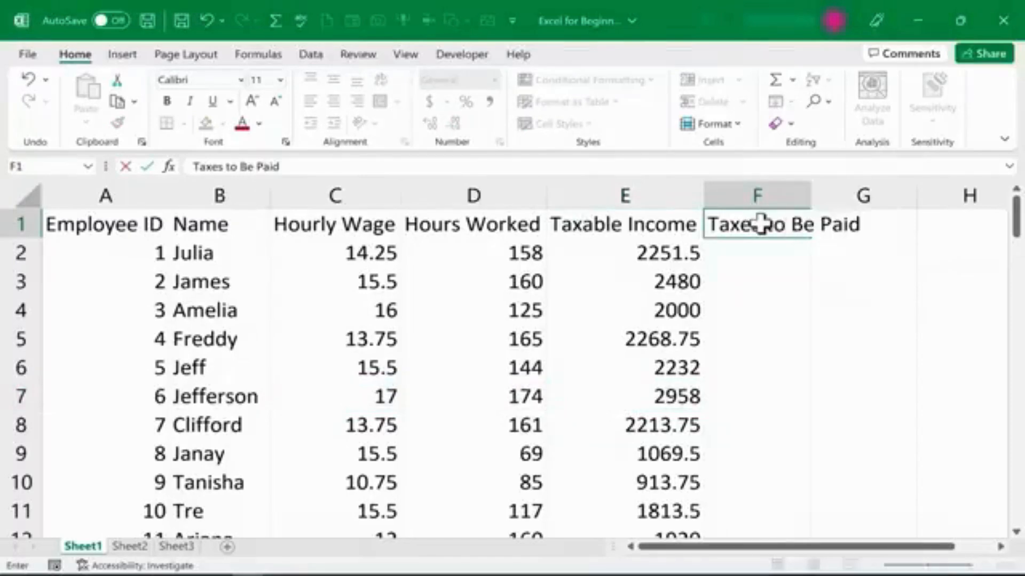
pyautogui.doubleClick(810, 191)
# Label G1 as Tax Rate: and enter the rate 0.07 in H1.
pyautogui.click(933, 221)
pyautogui.write('Ta')
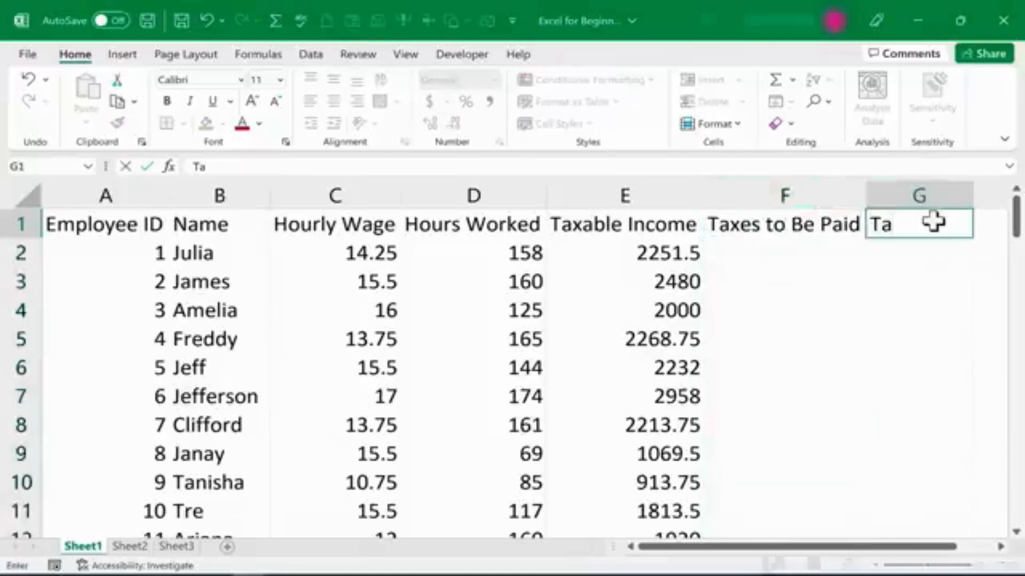
pyautogui.write('x Rate:')
pyautogui.press('Tab')
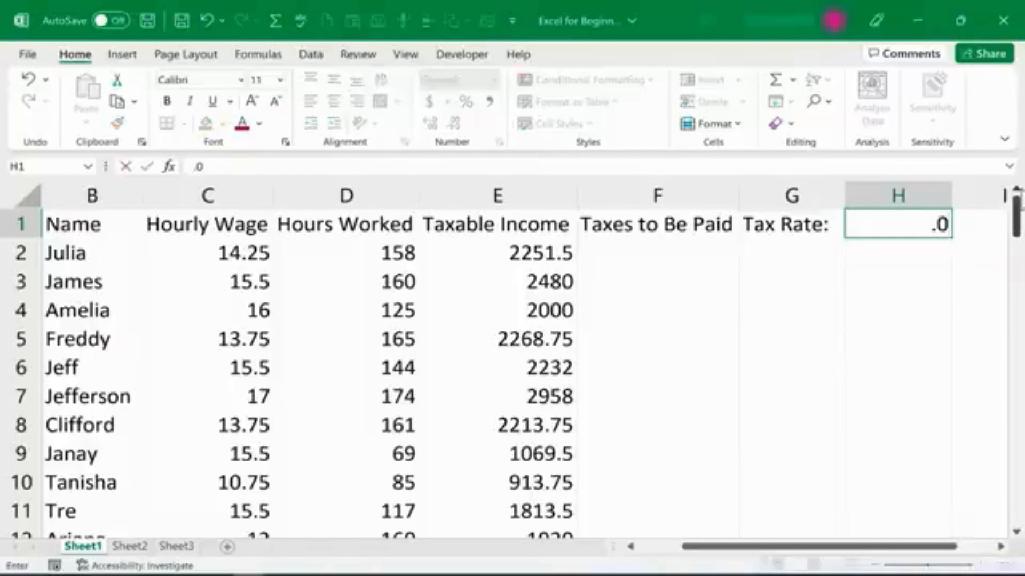
pyautogui.press('Return')
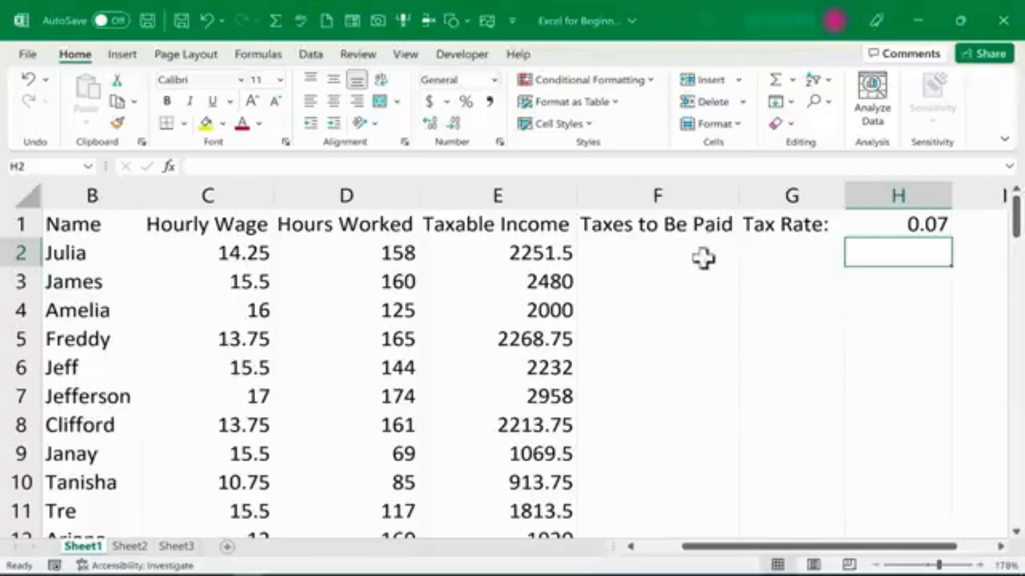
# Enter a formula in F2 multiplying Julia's taxable income E2 by the tax rate H1.
pyautogui.click(661, 260)
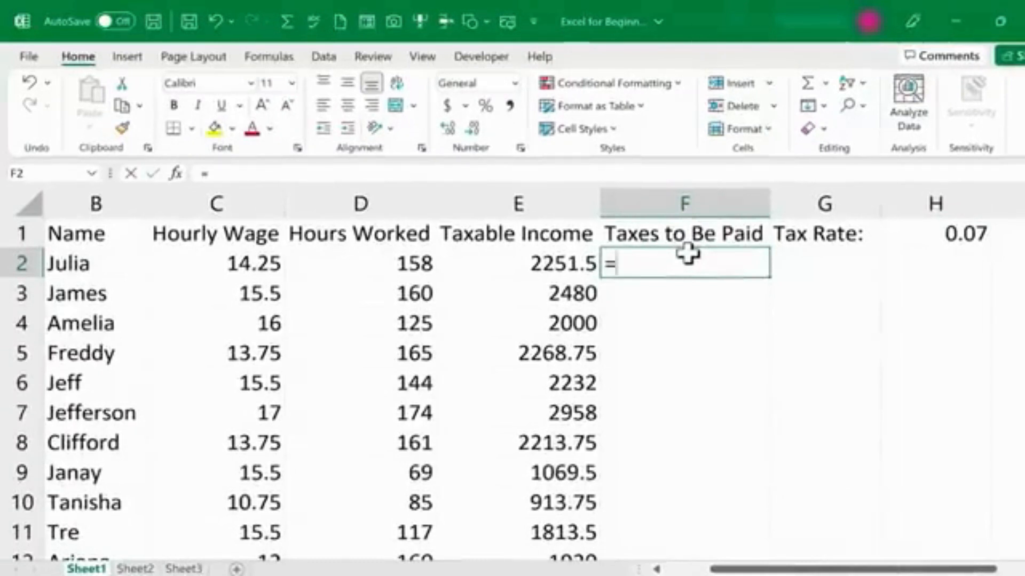
pyautogui.click(539, 265)
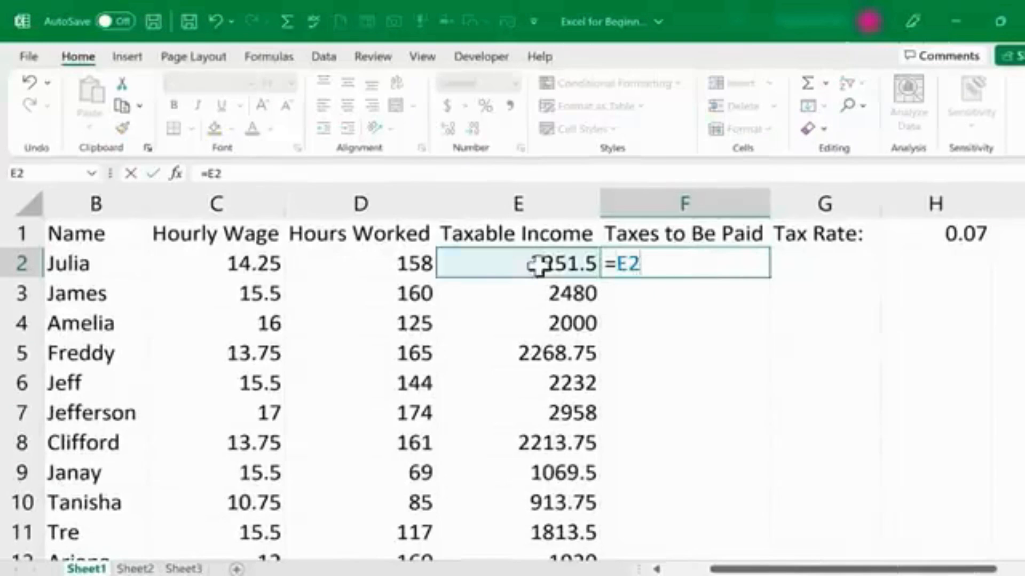
pyautogui.write('*')
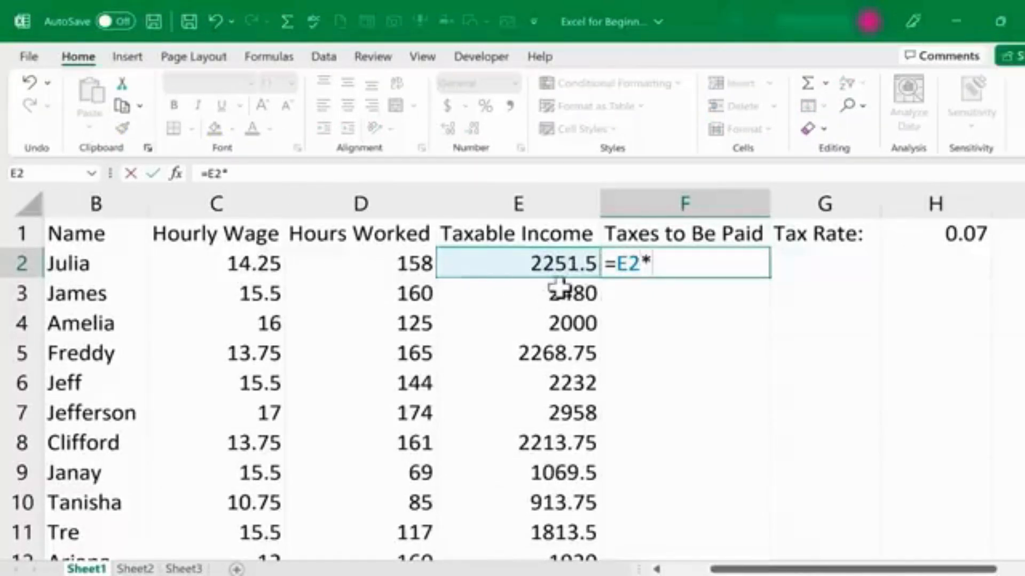
pyautogui.click(968, 238)
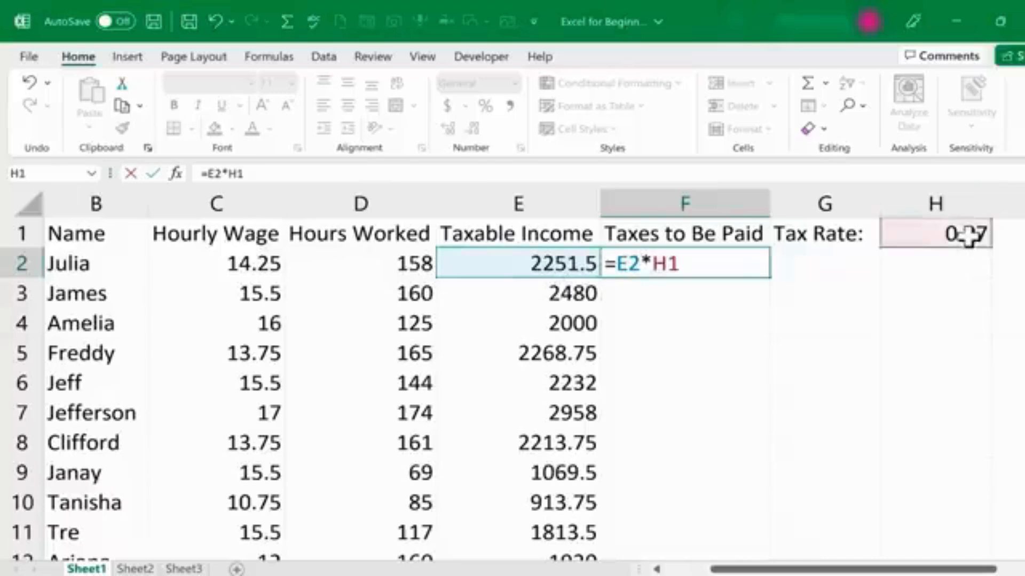
pyautogui.press('Return')
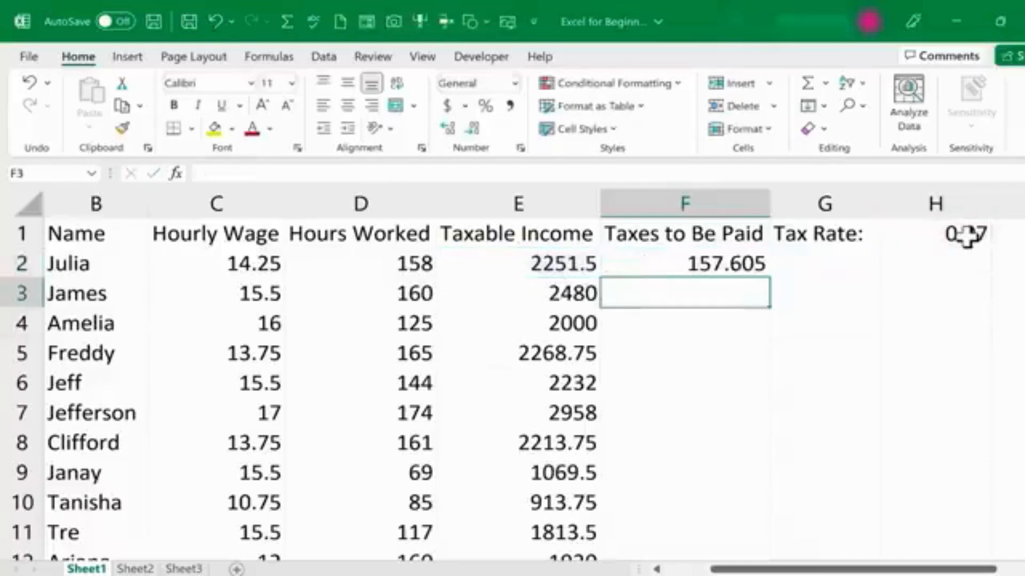
# Fill the F2 formula down column F through the last employee row.
pyautogui.click(727, 267)
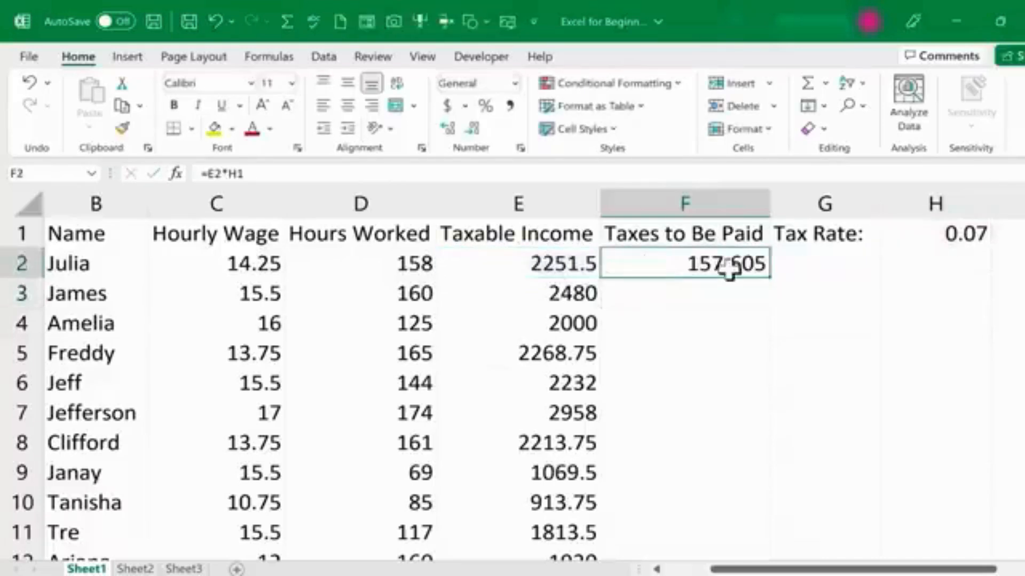
pyautogui.doubleClick(770, 277)
pyautogui.scroll(-1, 763, 374)
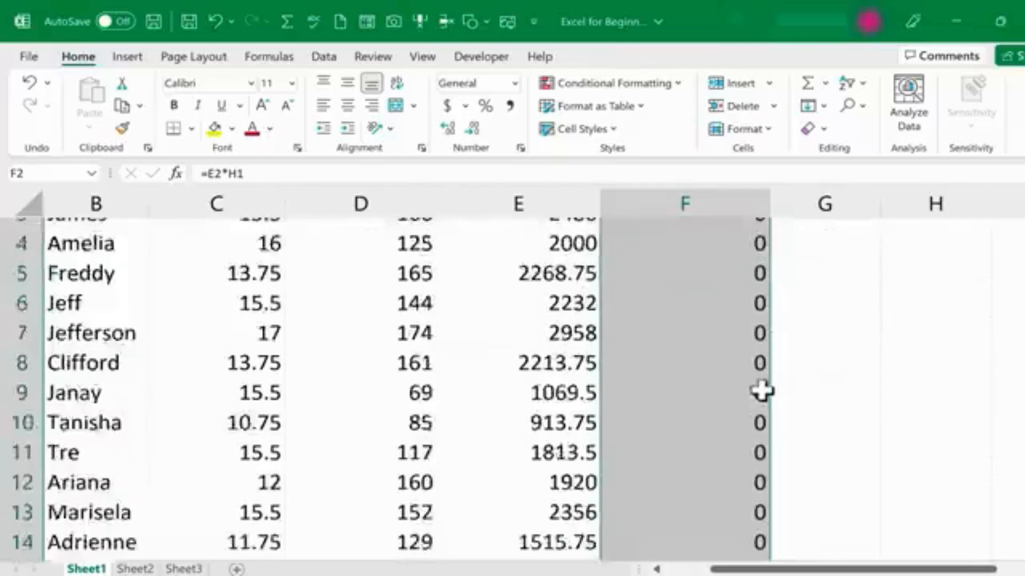
pyautogui.scroll(-10, 762, 392)
pyautogui.scroll(10, 762, 392)
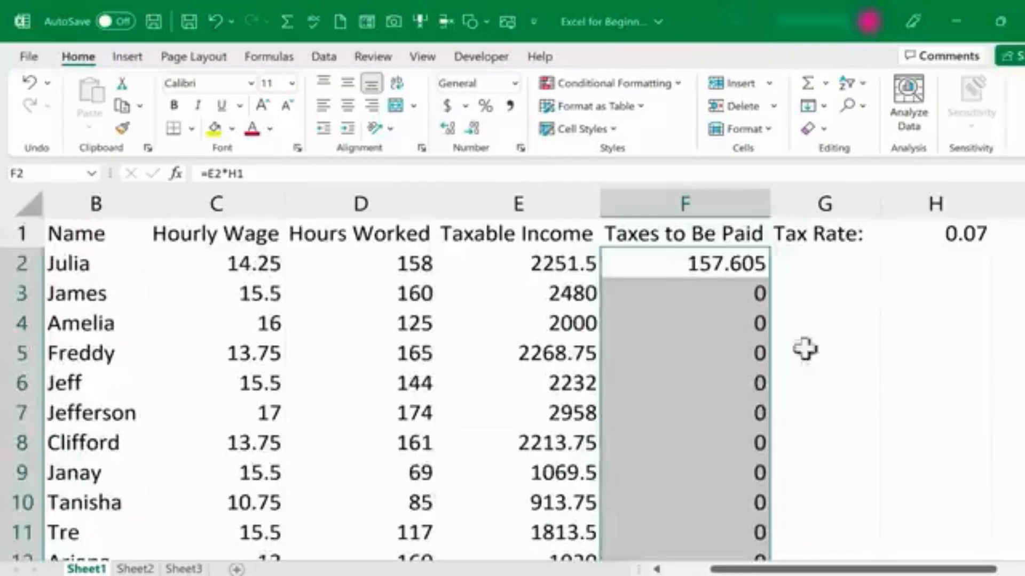
# Inspect the filled formulas in F3, F5 and F6 and the tax-rate cells they point to.
pyautogui.click(785, 325)
pyautogui.click(735, 346)
pyautogui.doubleClick(733, 353)
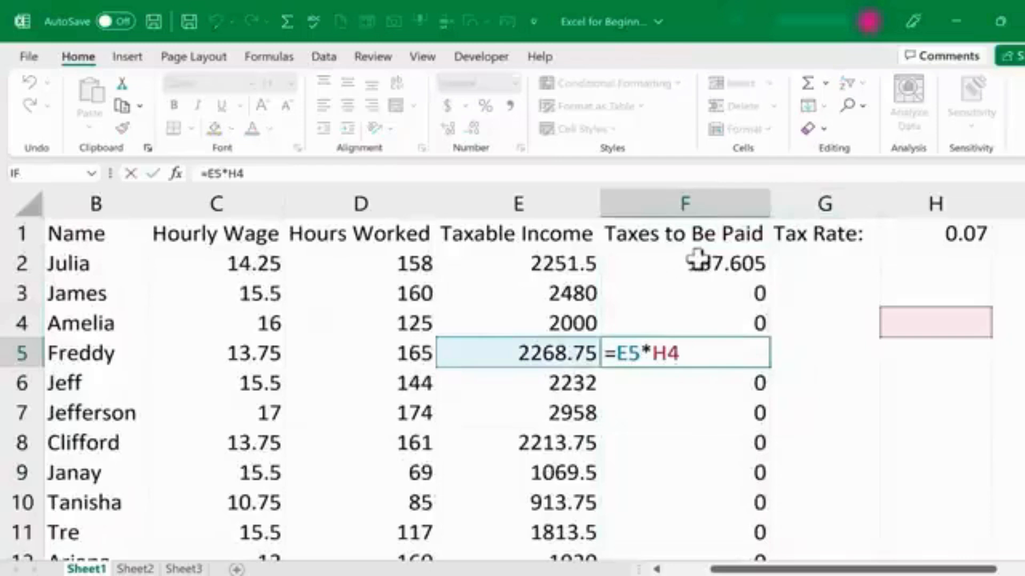
pyautogui.doubleClick(698, 262)
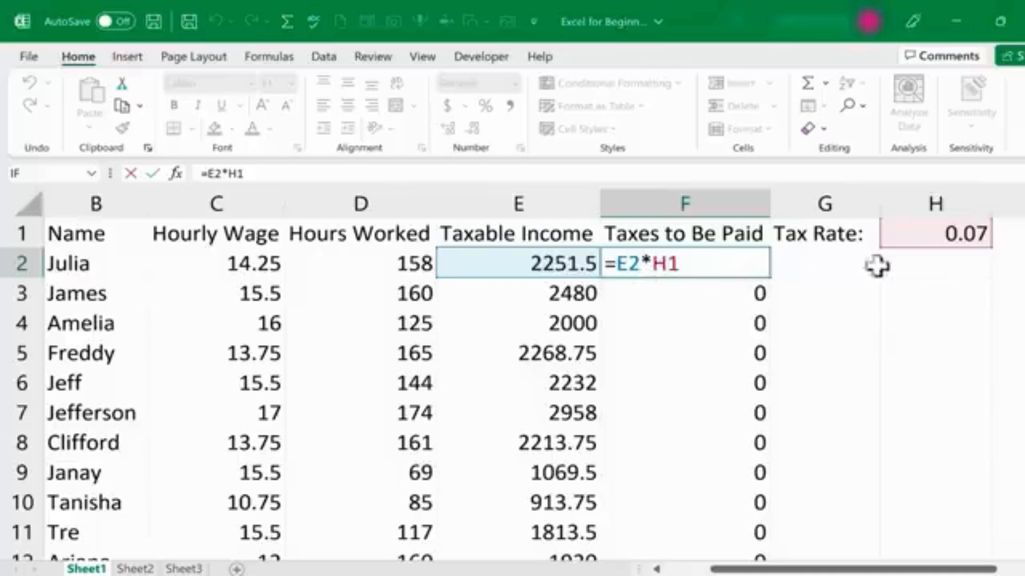
pyautogui.press('Return')
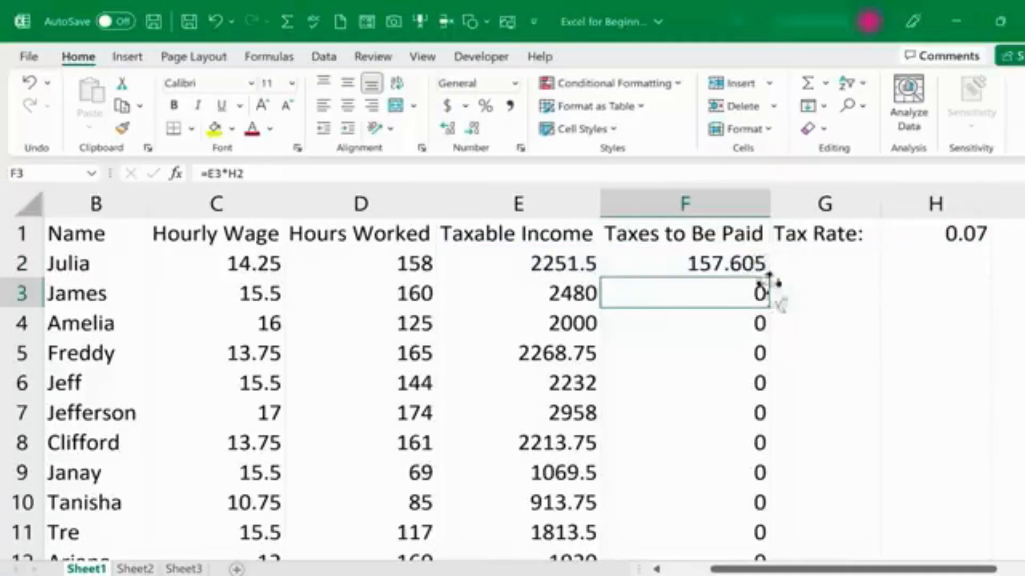
pyautogui.doubleClick(742, 391)
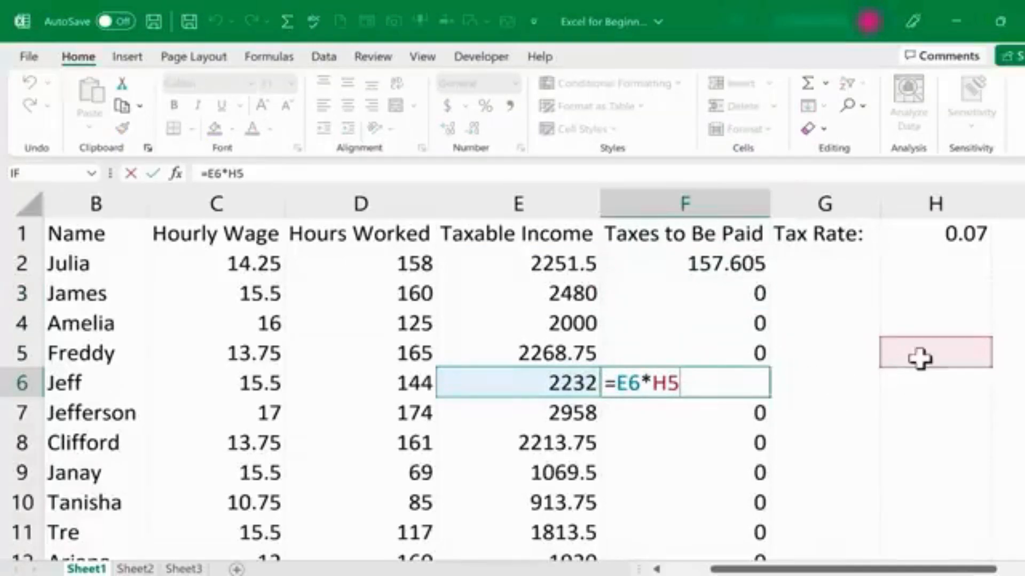
pyautogui.click(947, 317)
pyautogui.click(945, 293)
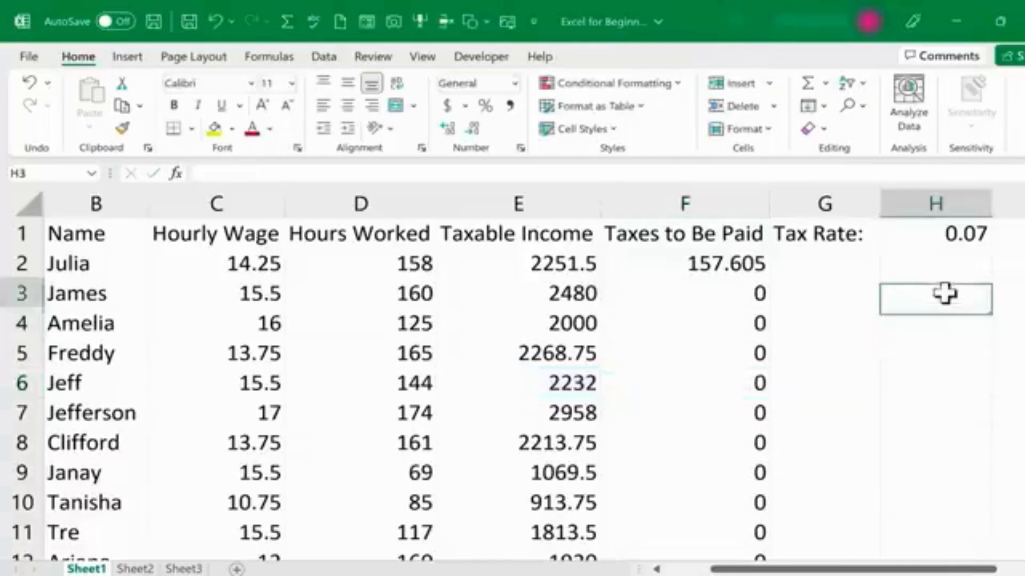
pyautogui.click(938, 362)
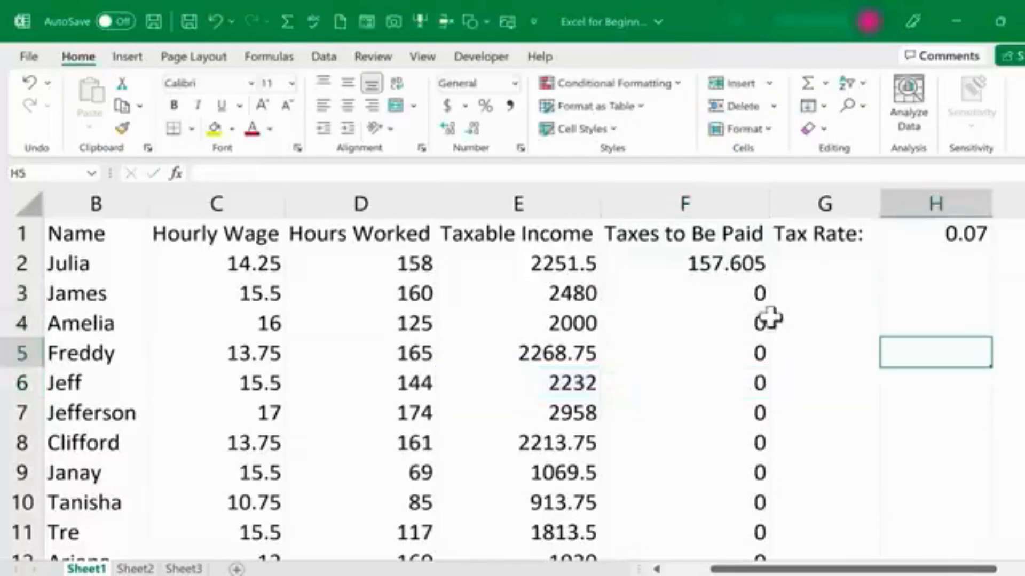
pyautogui.press('Left')
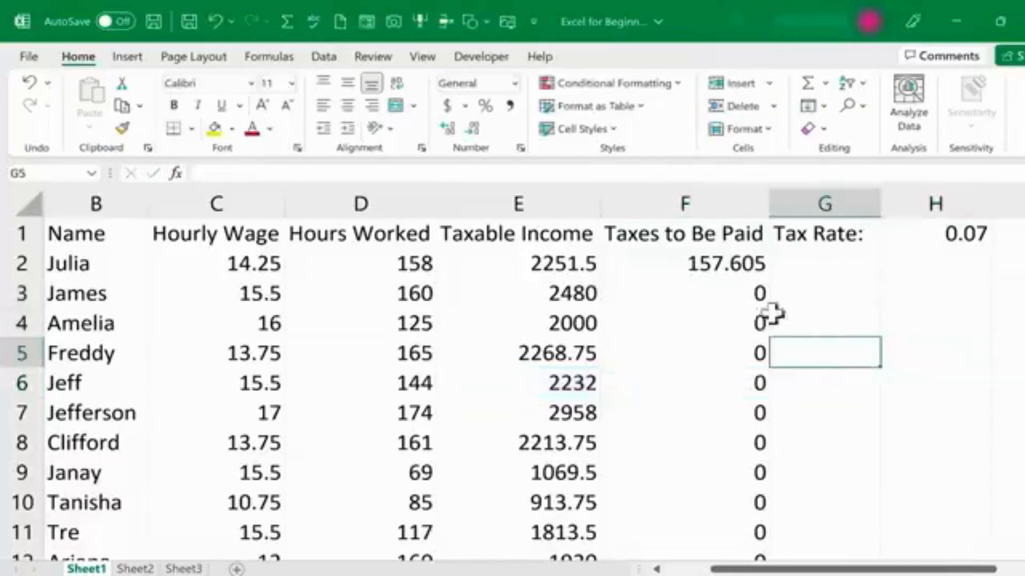
pyautogui.click(707, 266)
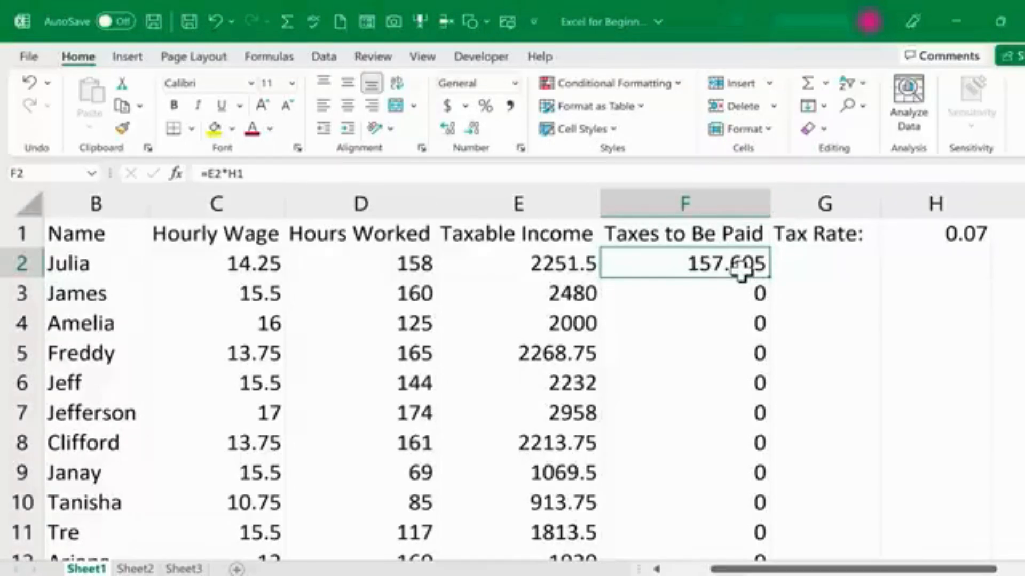
# Make the tax-rate reference in F2's formula absolute as $H$1.
pyautogui.doubleClick(697, 271)
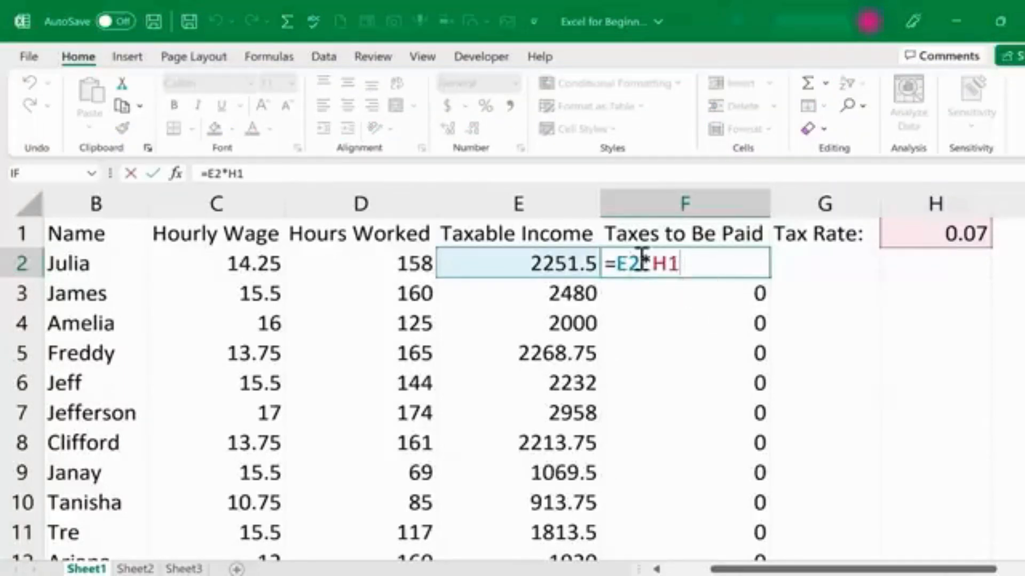
pyautogui.hotkey('ctrl', 'Return')
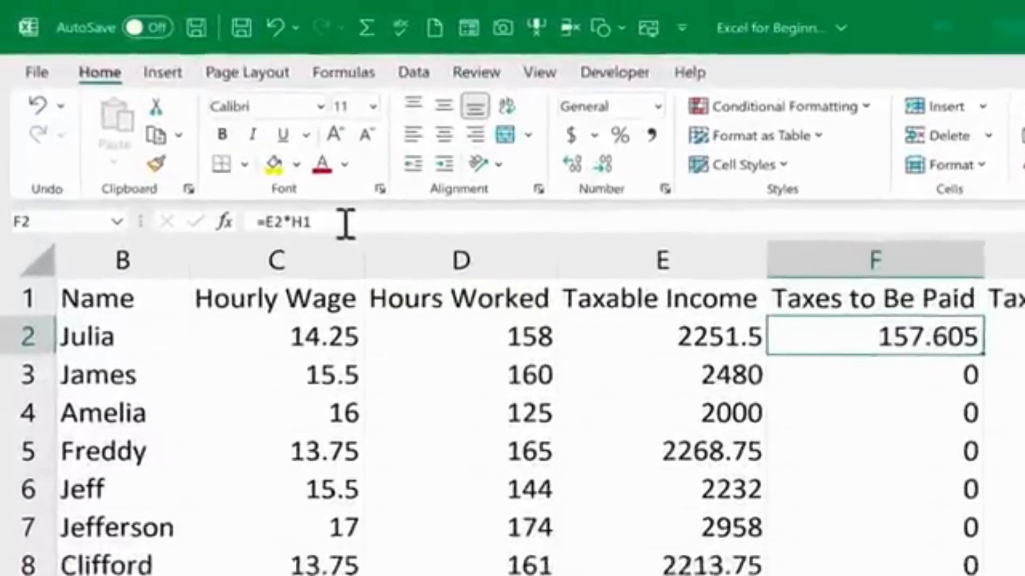
pyautogui.click(352, 226)
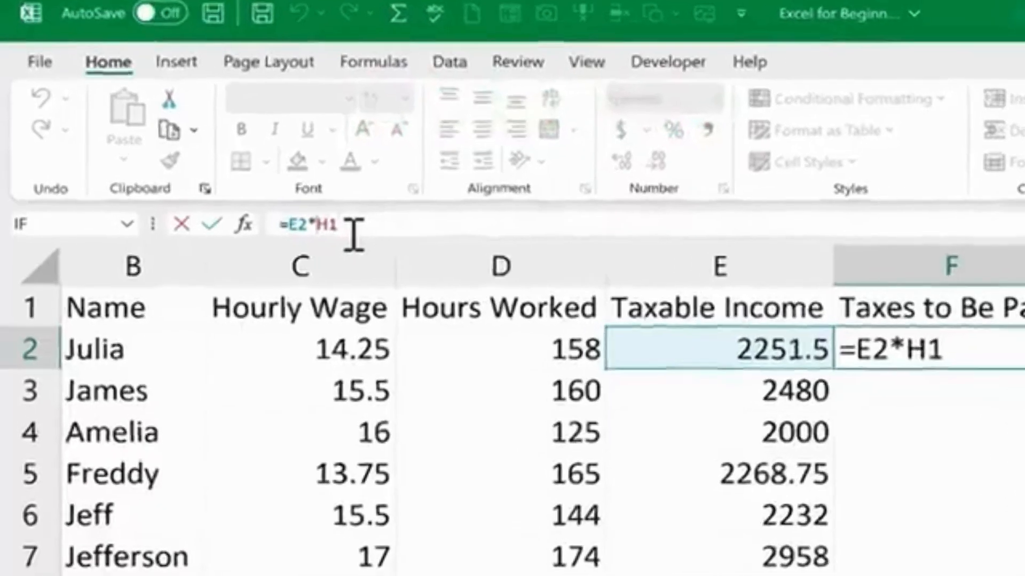
pyautogui.write('$')
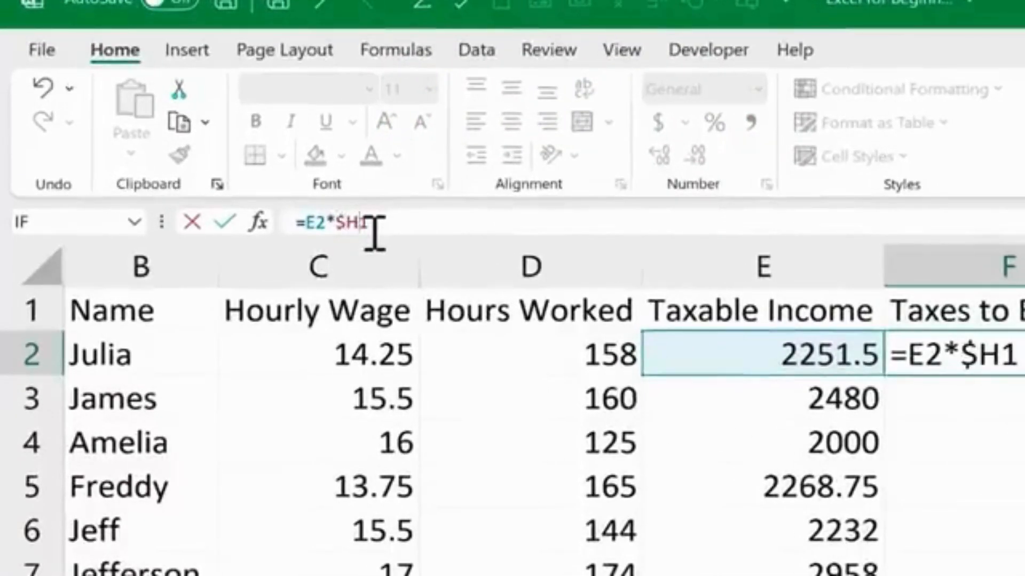
pyautogui.write('$')
pyautogui.press('Return')
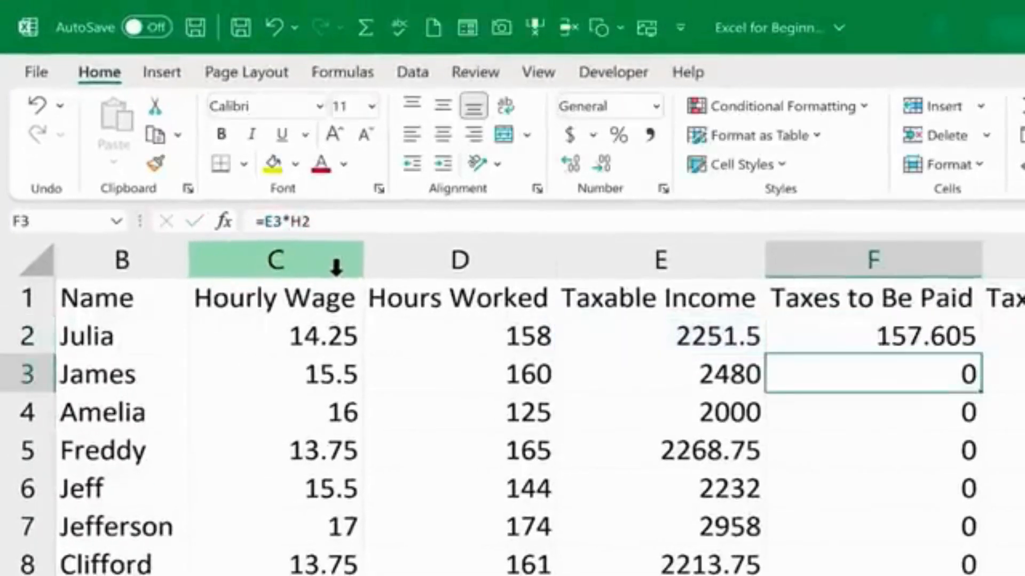
# Fill the corrected F2 formula down column F through the last employee row.
pyautogui.click(906, 335)
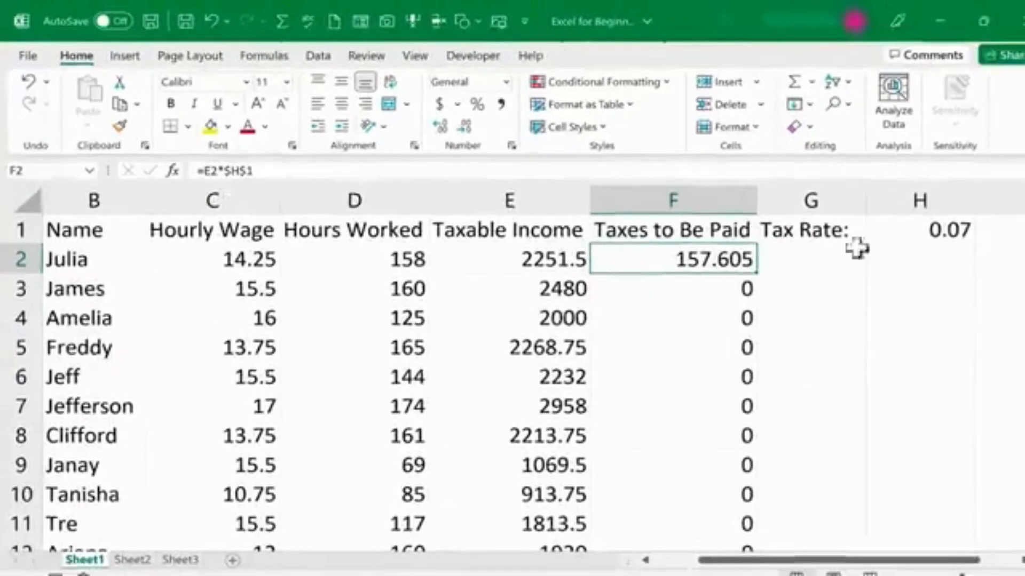
pyautogui.doubleClick(690, 264)
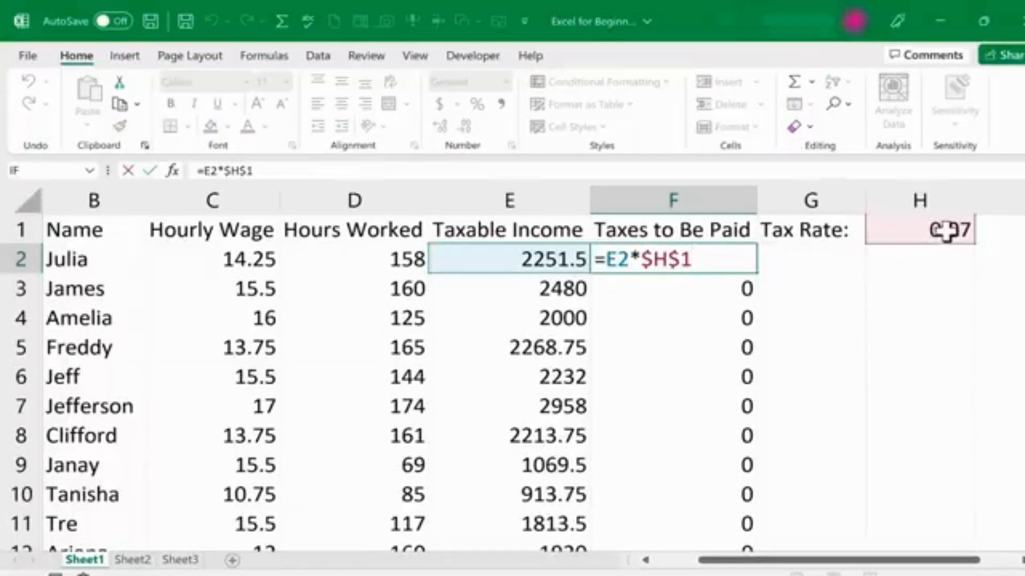
pyautogui.hotkey('ctrl', 'Return')
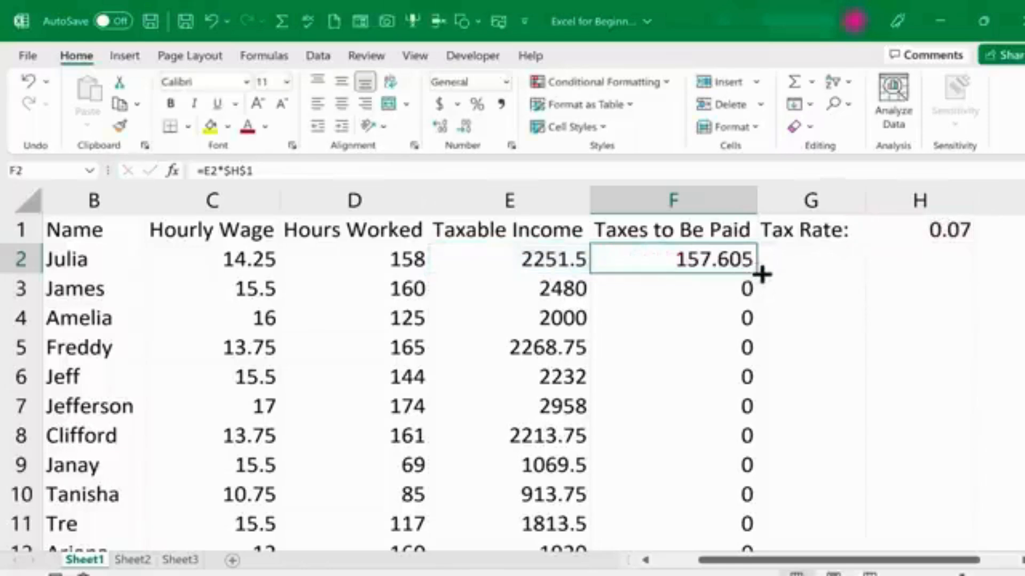
pyautogui.doubleClick(757, 274)
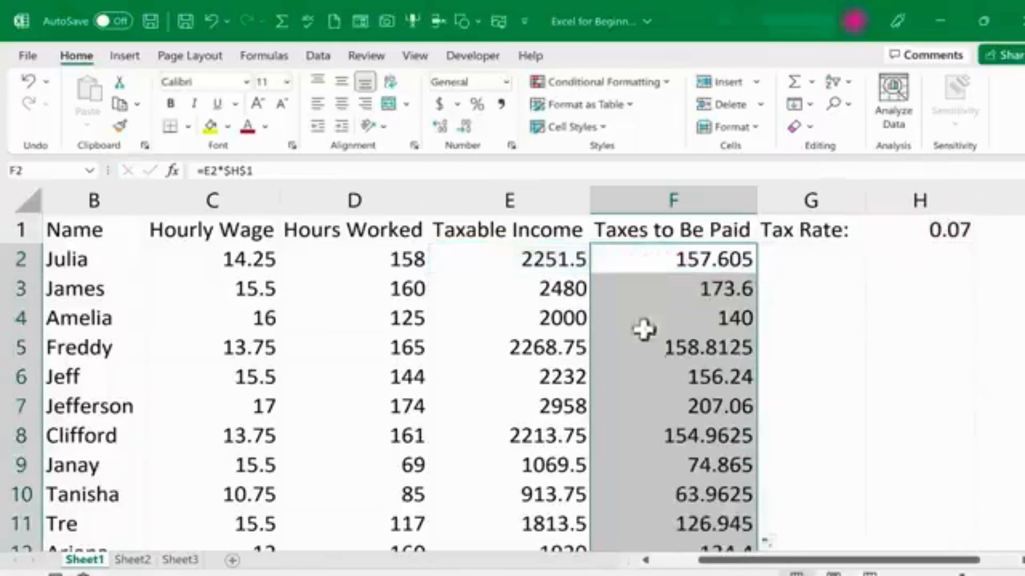
pyautogui.scroll(-3, 716, 435)
pyautogui.scroll(-6, 713, 433)
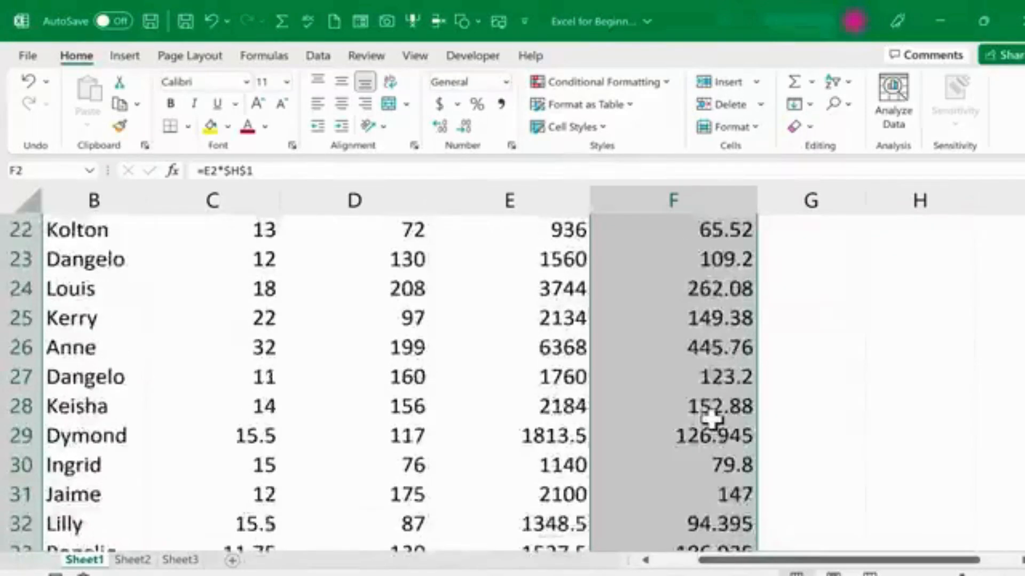
# Inspect the formulas in F29, F13 and F2 to check each references its own row's income and $H$1.
pyautogui.doubleClick(714, 342)
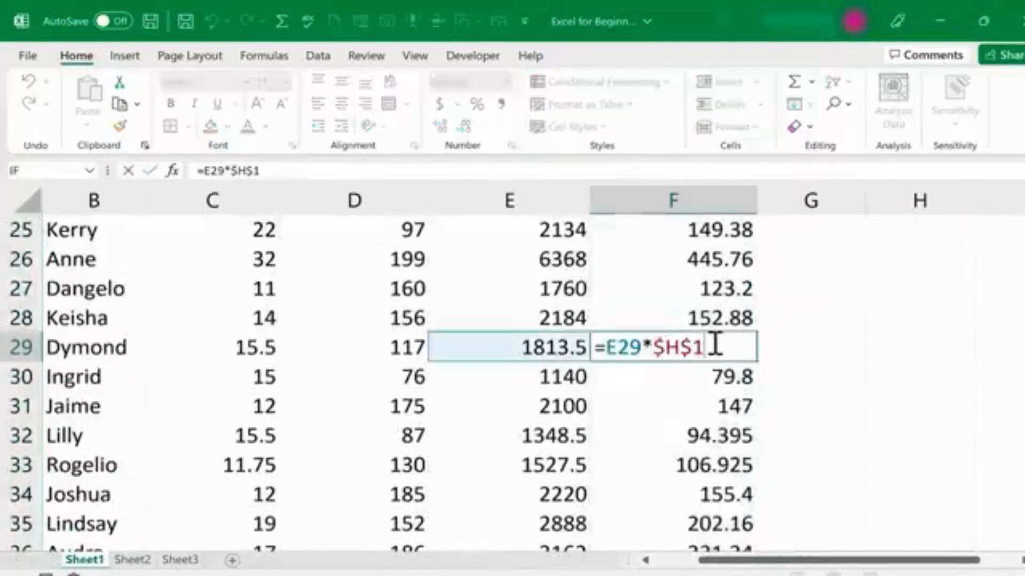
pyautogui.scroll(6, 722, 403)
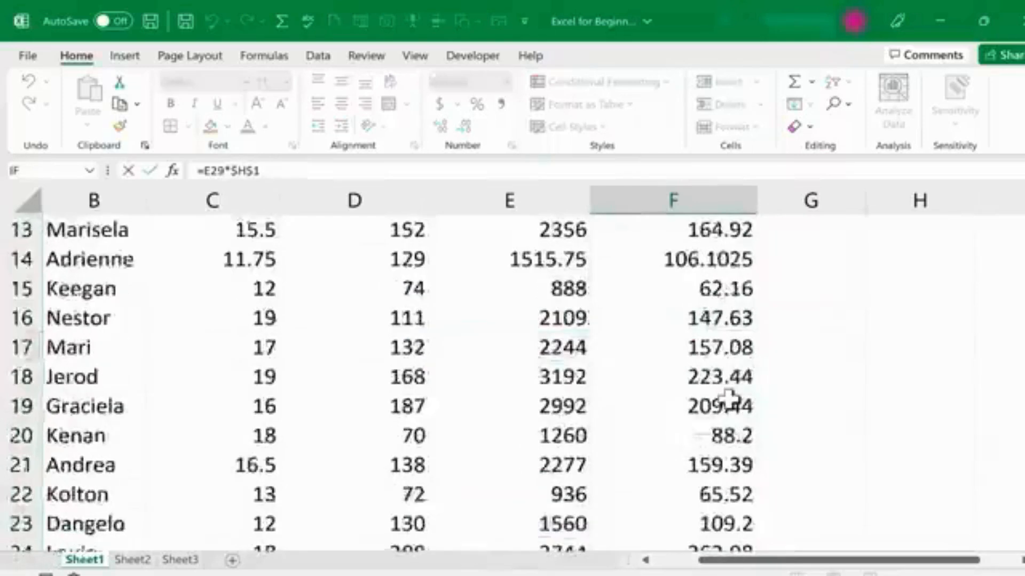
pyautogui.click(664, 407)
pyautogui.doubleClick(705, 411)
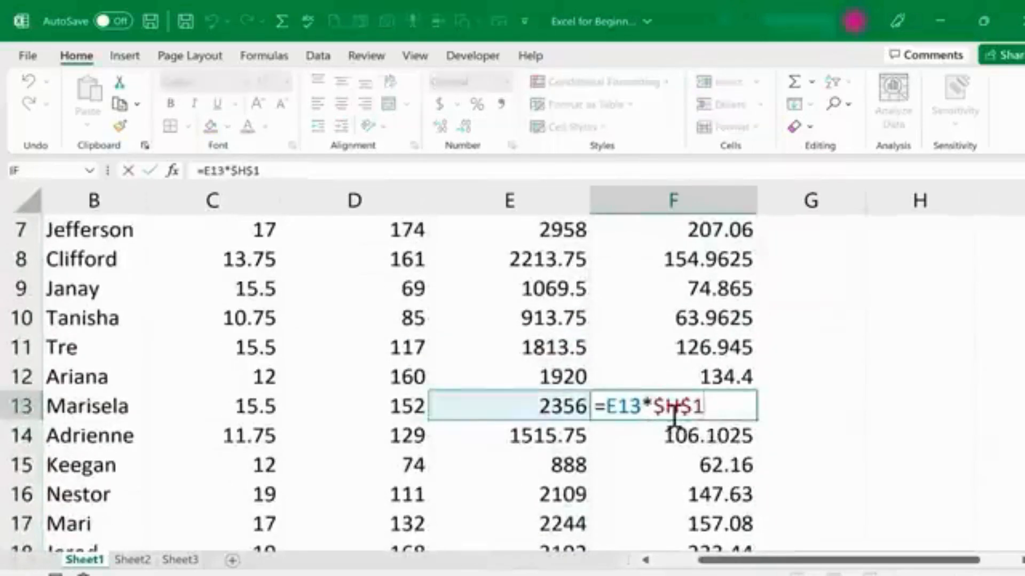
pyautogui.scroll(2, 871, 336)
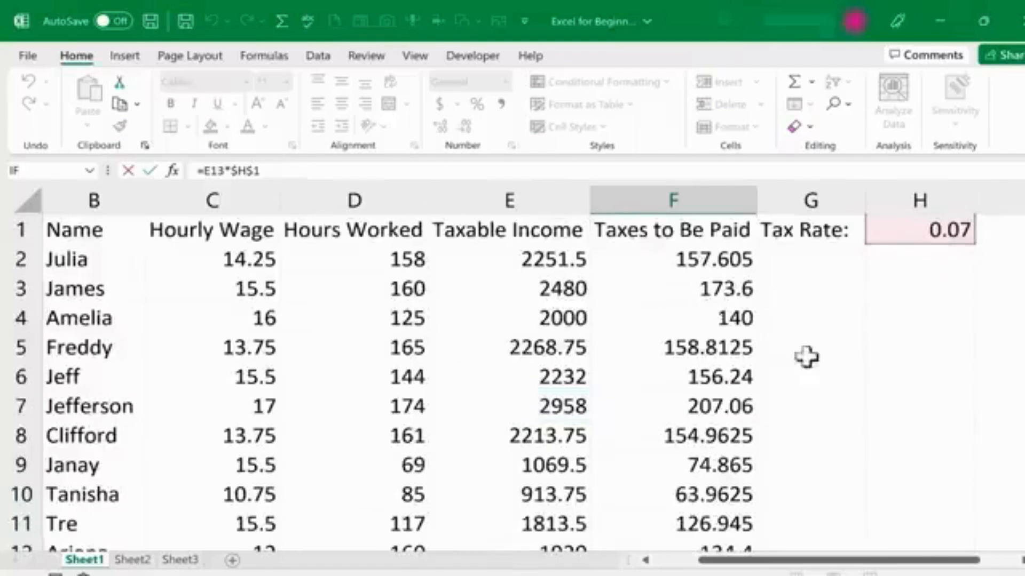
pyautogui.click(732, 264)
pyautogui.doubleClick(725, 261)
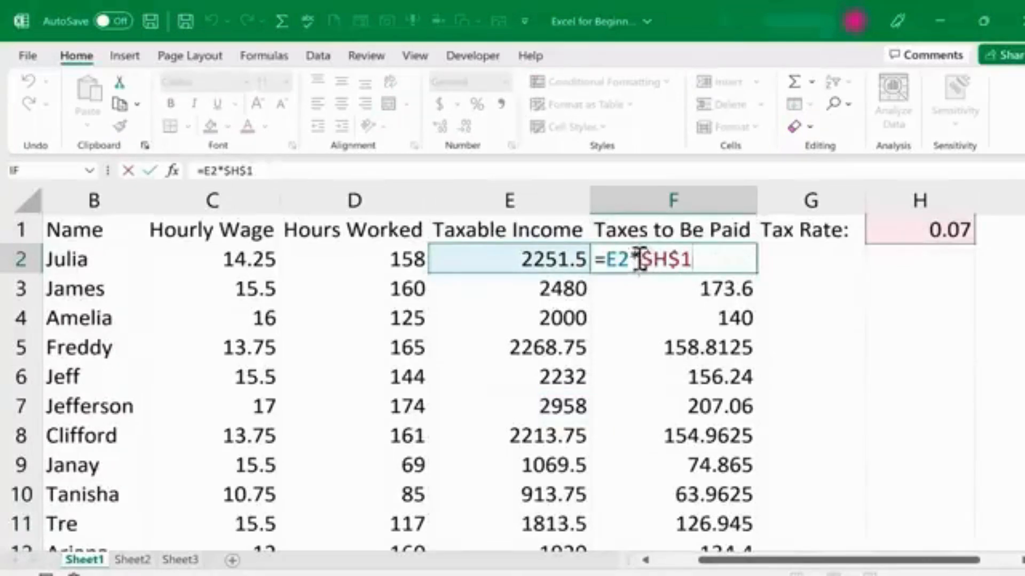
pyautogui.doubleClick(609, 259)
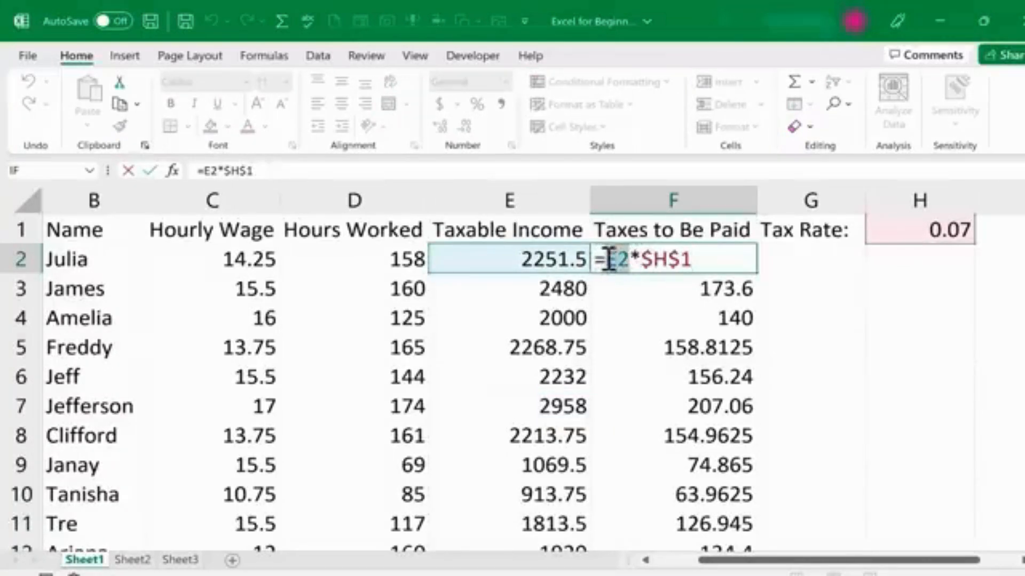
pyautogui.moveTo(642, 260); pyautogui.dragTo(708, 265)
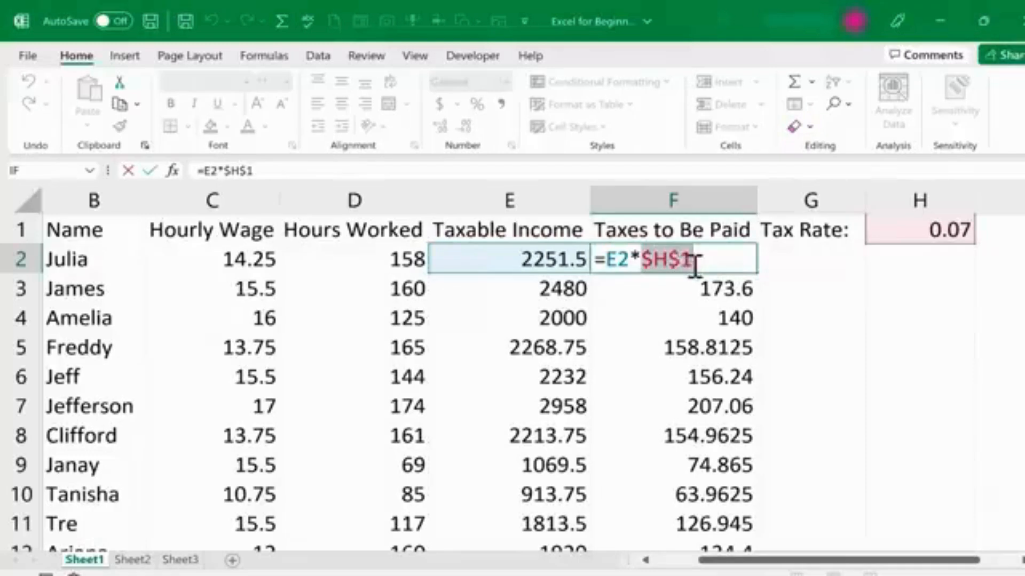
pyautogui.hotkey('ctrl', 'Return')
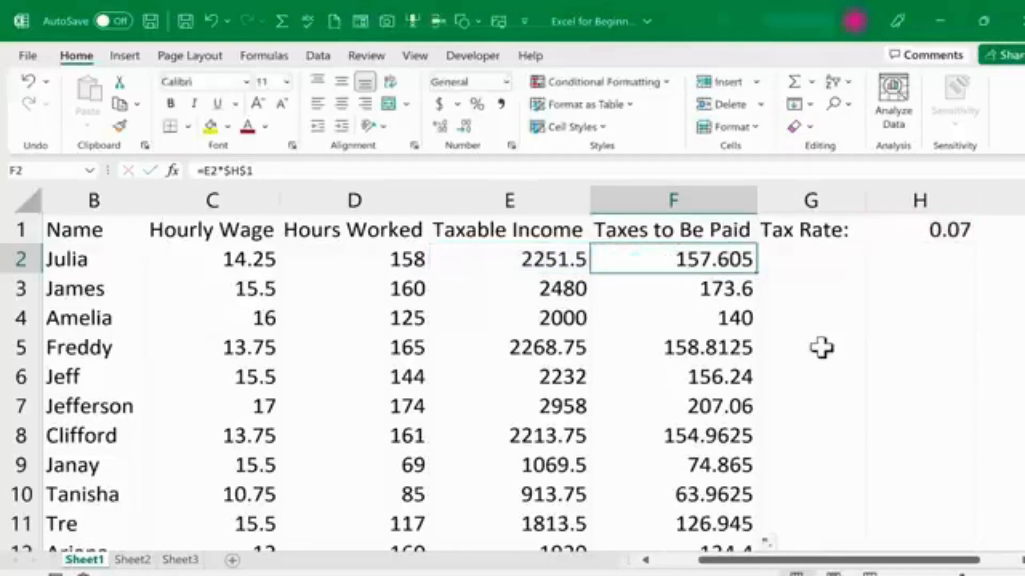
# Change F2's formula to =E2/0 to demonstrate a divide-by-zero error.
pyautogui.press('F2')
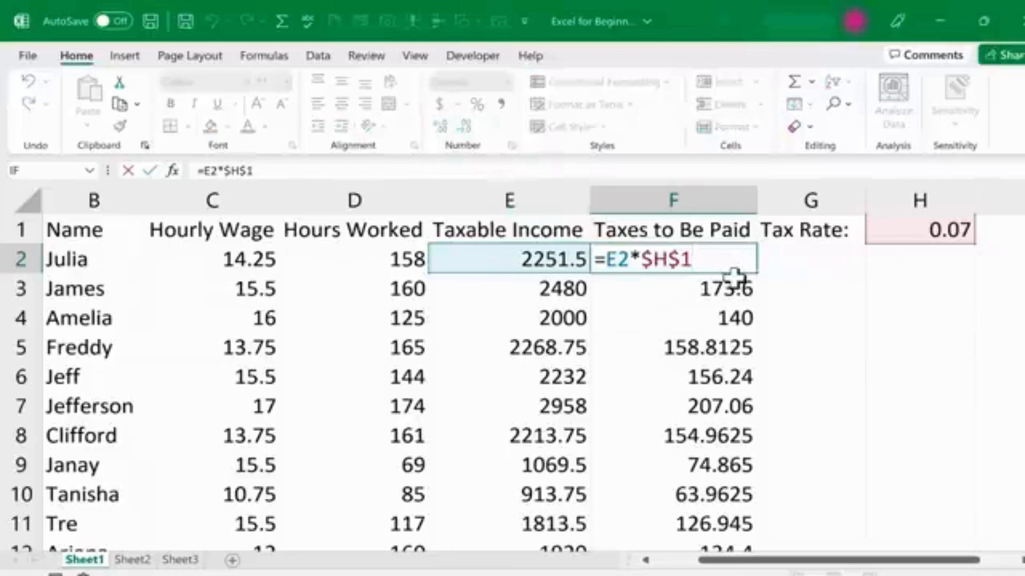
pyautogui.press('BackSpace')
pyautogui.press('BackSpace')
pyautogui.press('BackSpace')
pyautogui.press('BackSpace')
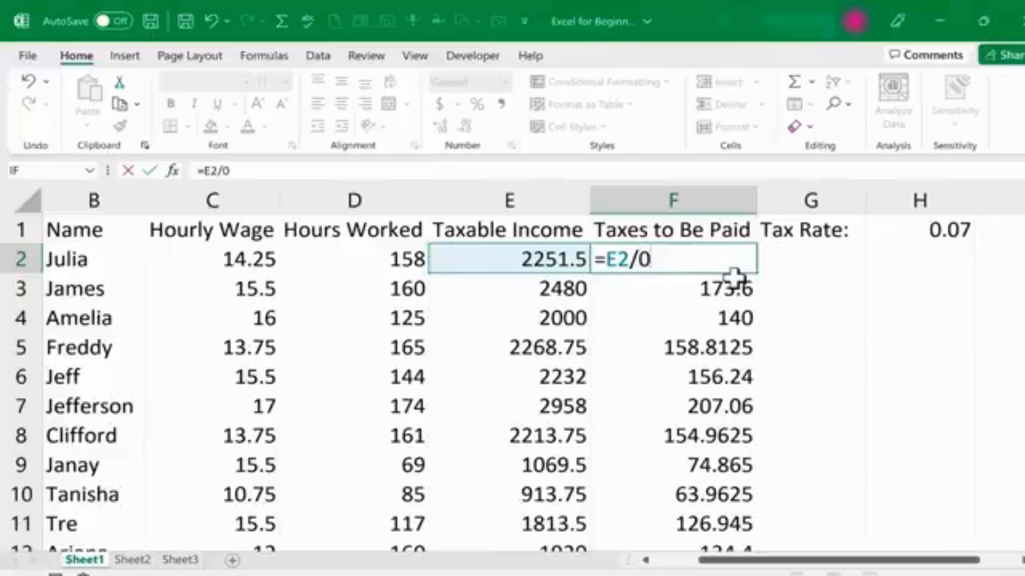
pyautogui.press('Return')
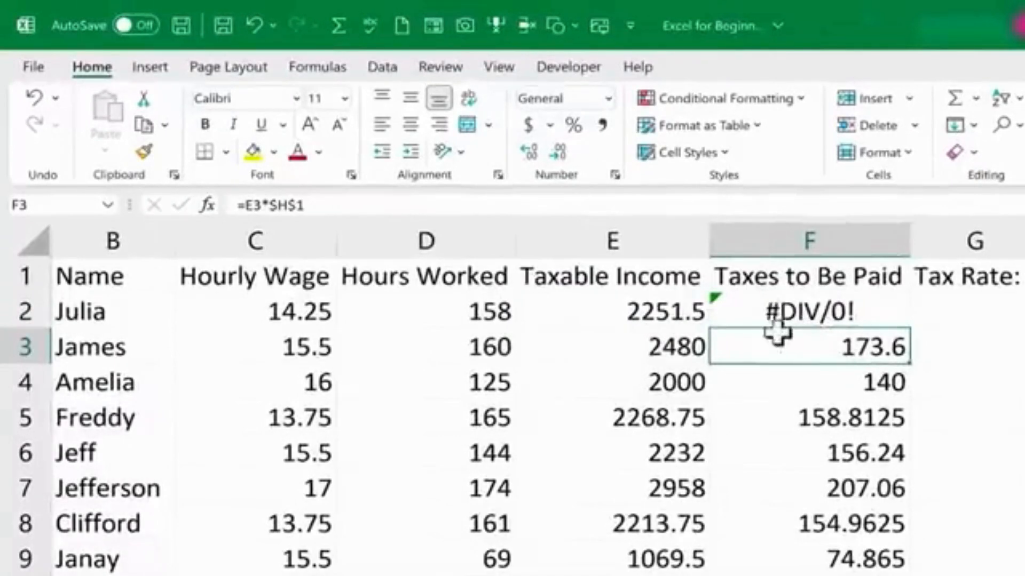
# Try entering the malformed formula =E2*/0 in F2 and decline the suggested correction.
pyautogui.click(873, 304)
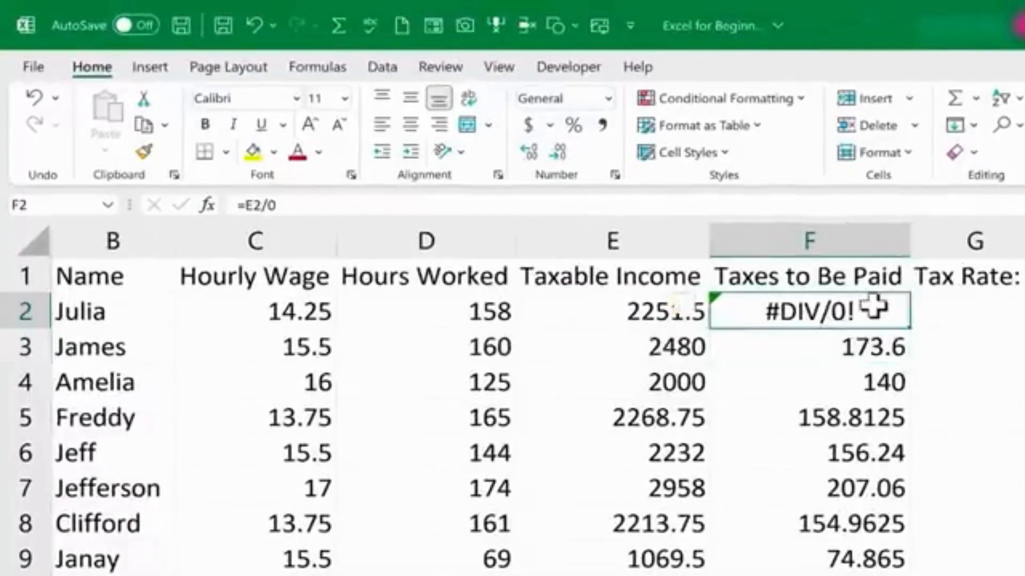
pyautogui.click(864, 378)
pyautogui.click(858, 315)
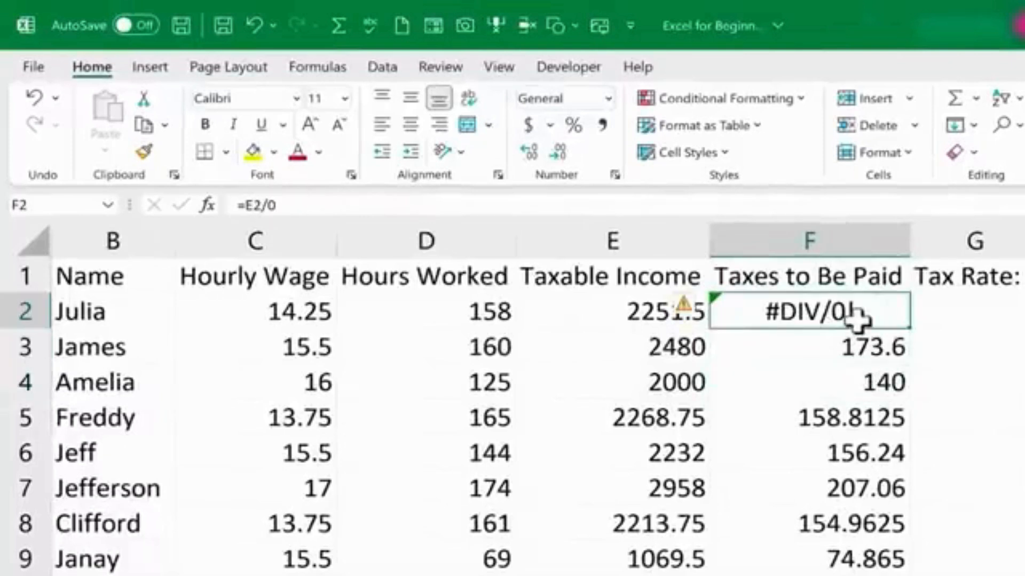
pyautogui.write('=E2*/0')
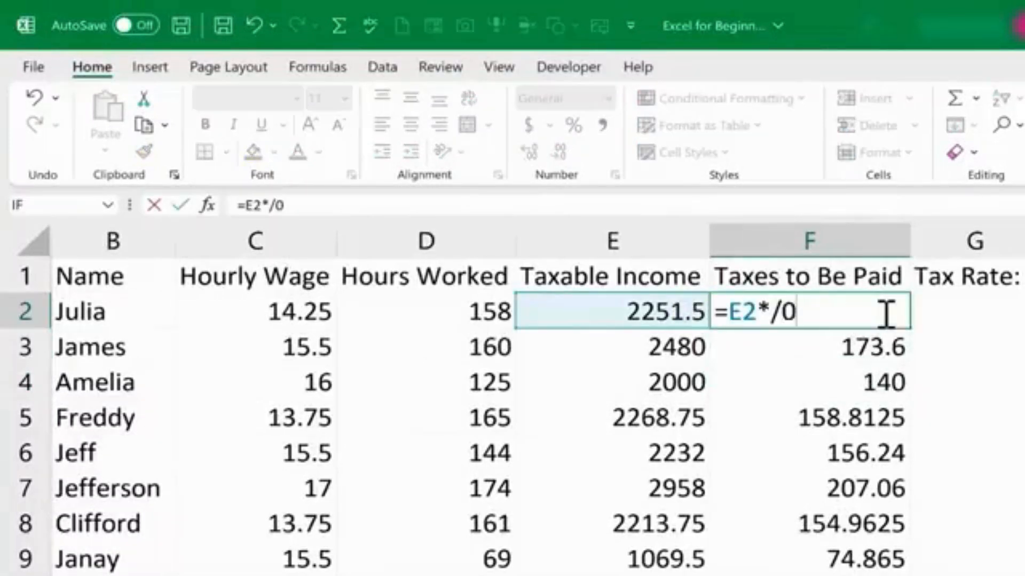
pyautogui.press('Return')
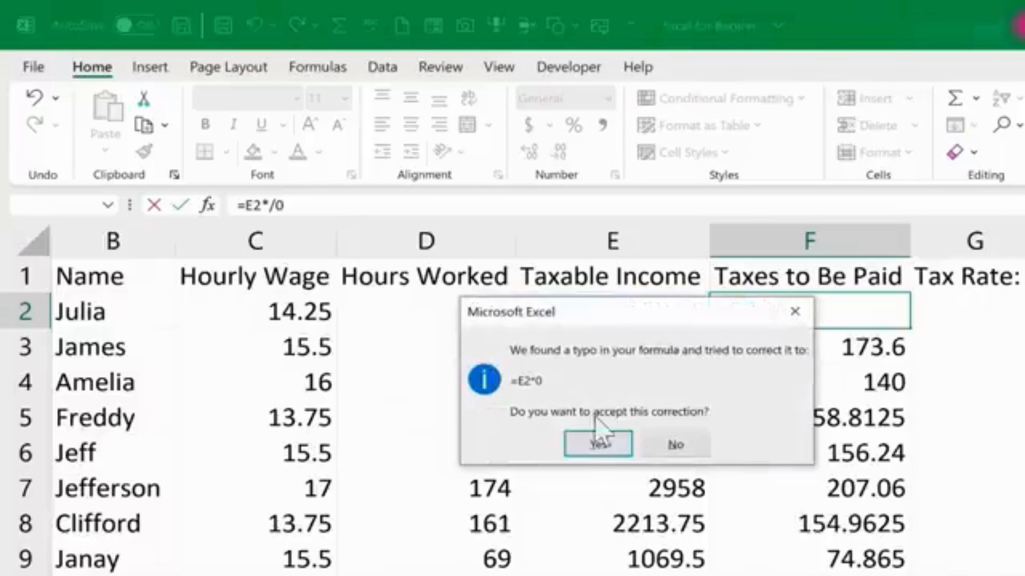
pyautogui.click(673, 444)
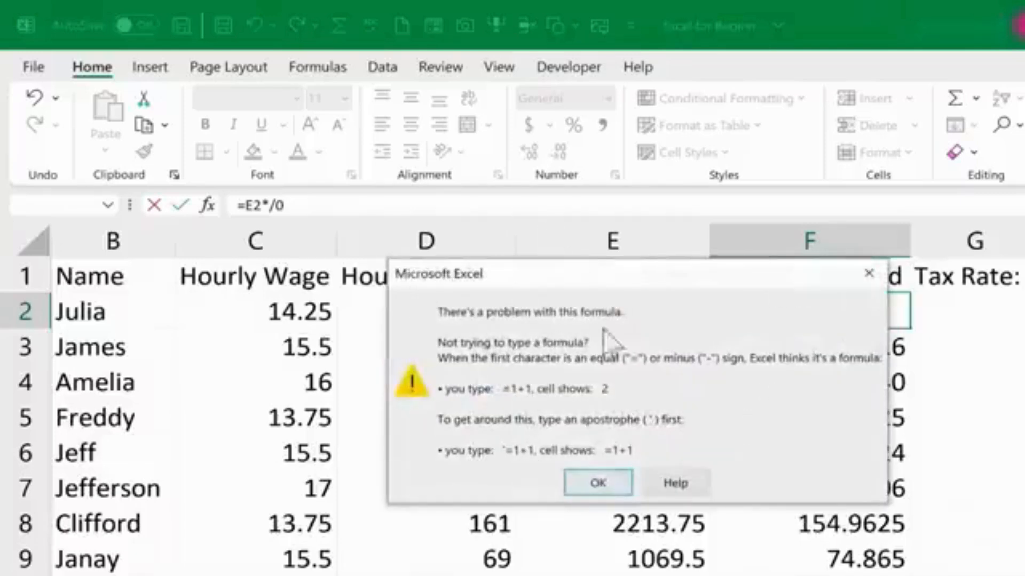
pyautogui.click(593, 483)
# Restore F2's formula to =E2/0.
pyautogui.click(857, 349)
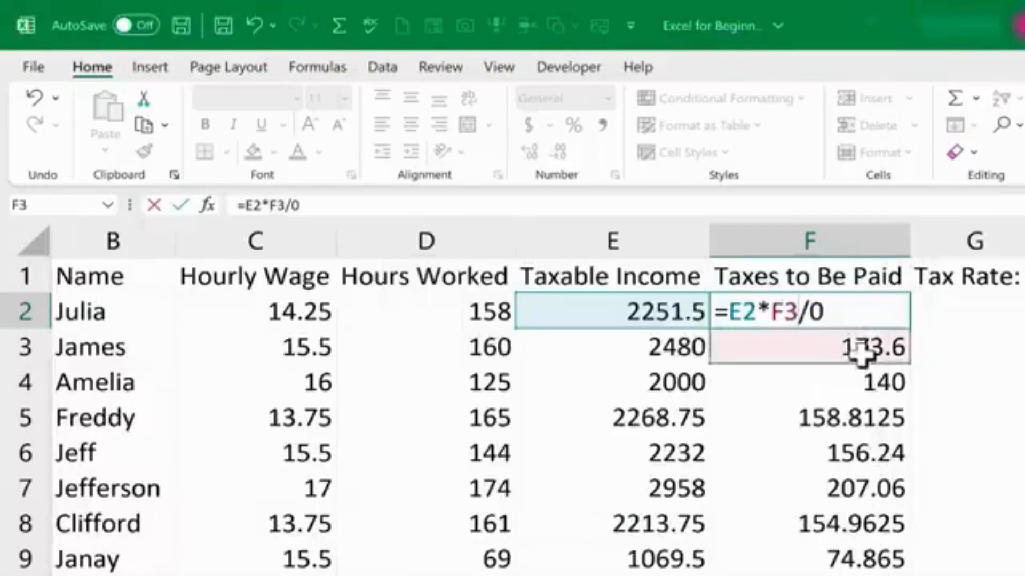
pyautogui.press('BackSpace')
pyautogui.press('BackSpace')
pyautogui.press('BackSpace')
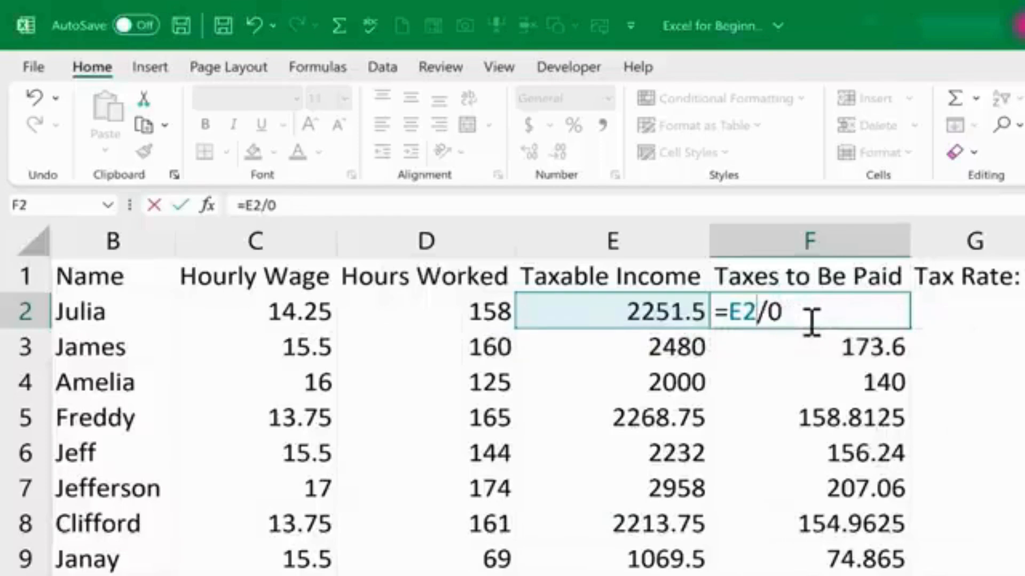
pyautogui.press('Return')
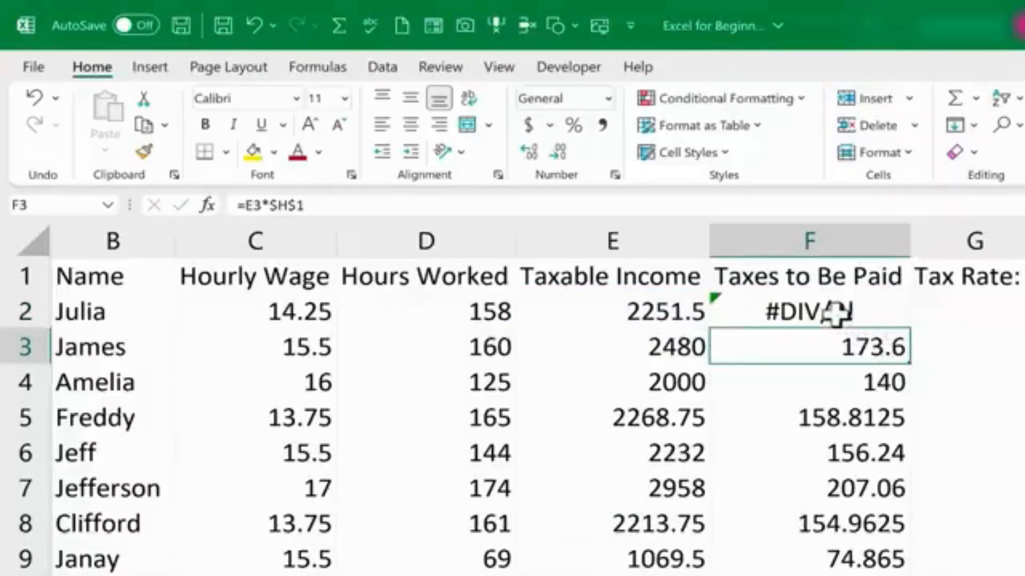
# Undo the edits to F2's formula.
pyautogui.click(834, 315)
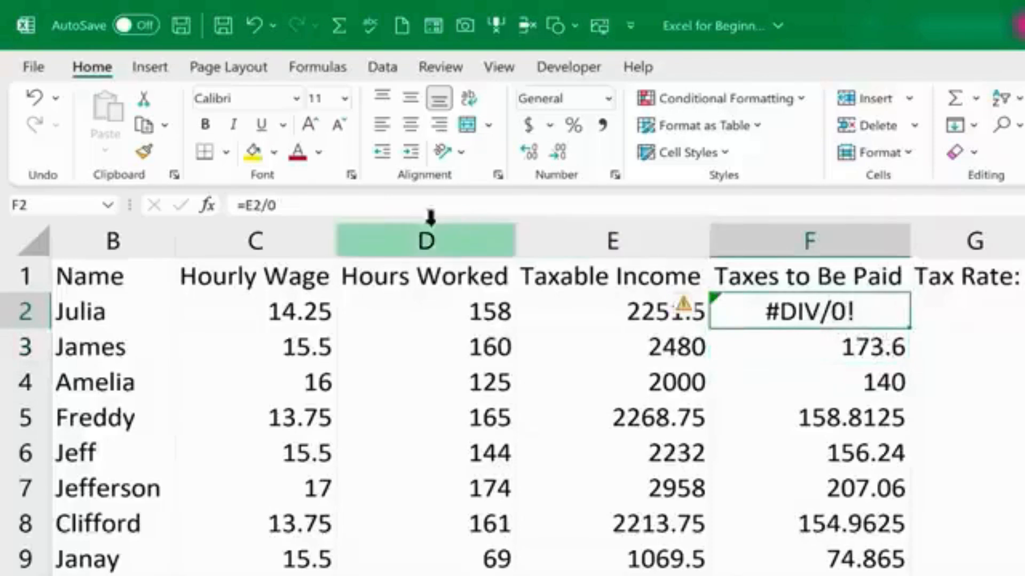
pyautogui.click(295, 206)
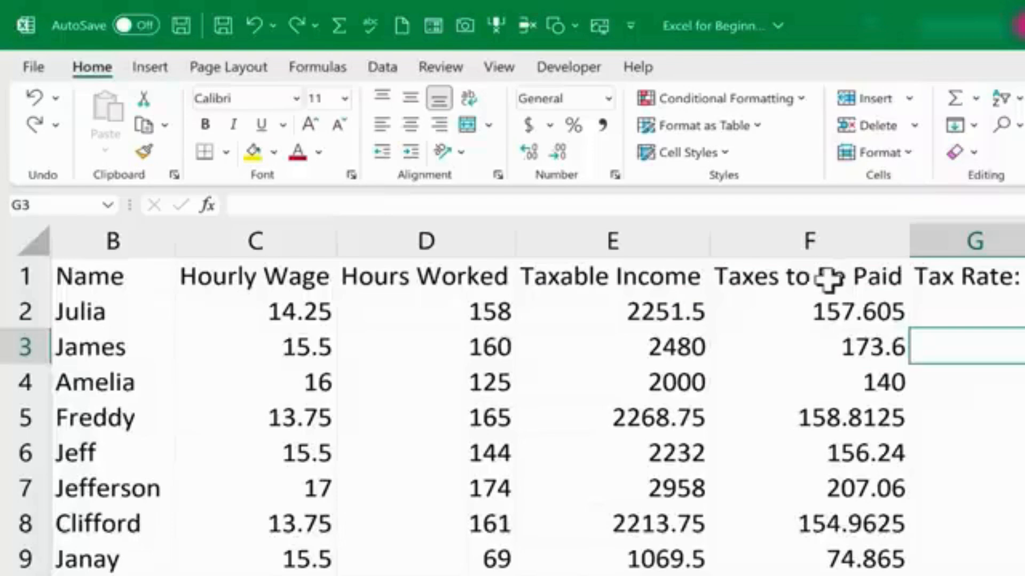
# Select the tax values in column F starting at F2 and name the range TaxesOwed.
pyautogui.click(789, 287)
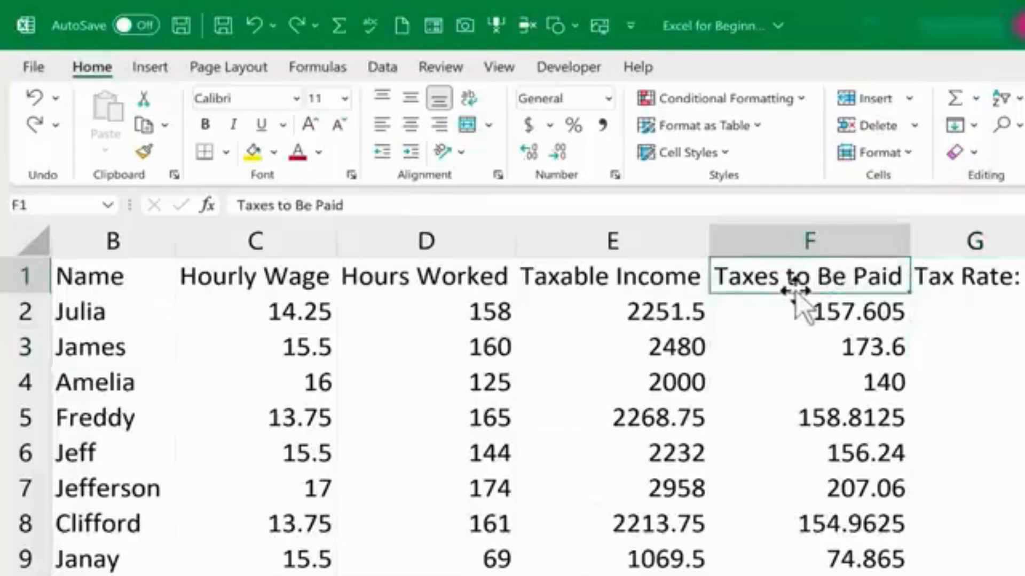
pyautogui.click(826, 307)
pyautogui.click(800, 275)
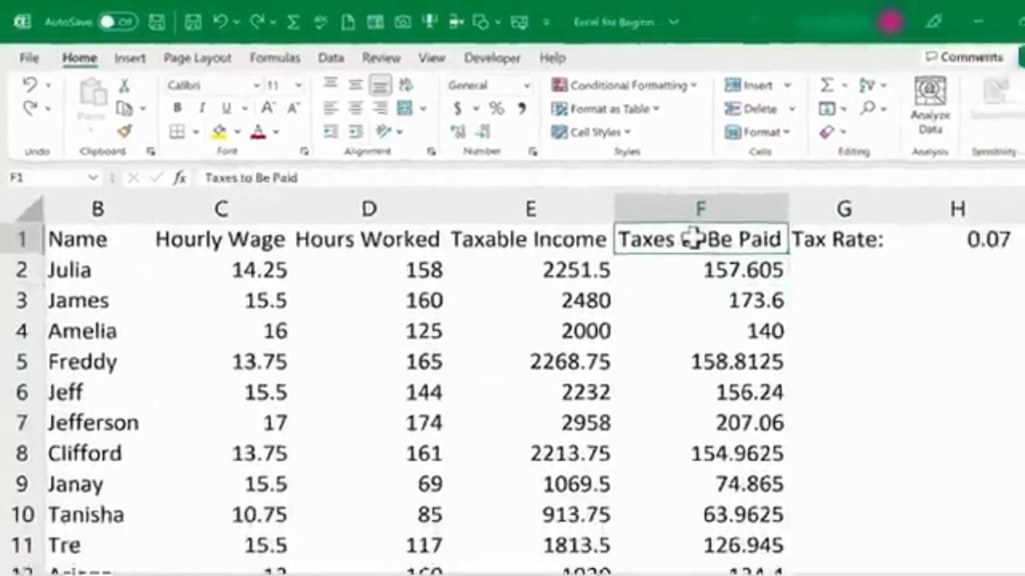
pyautogui.click(703, 267)
pyautogui.moveTo(703, 267); pyautogui.dragTo(769, 534)
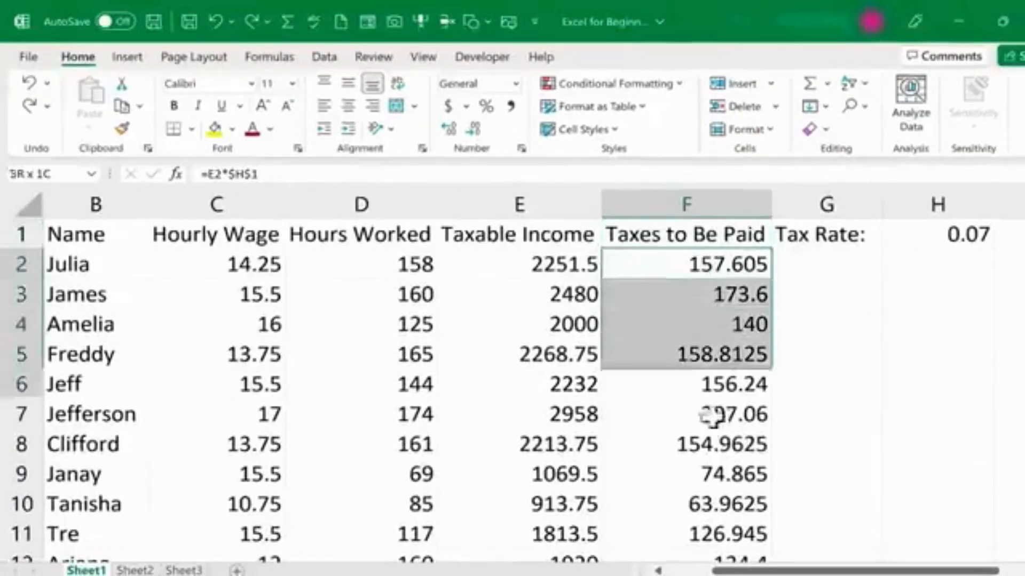
pyautogui.scroll(20, 635, 254)
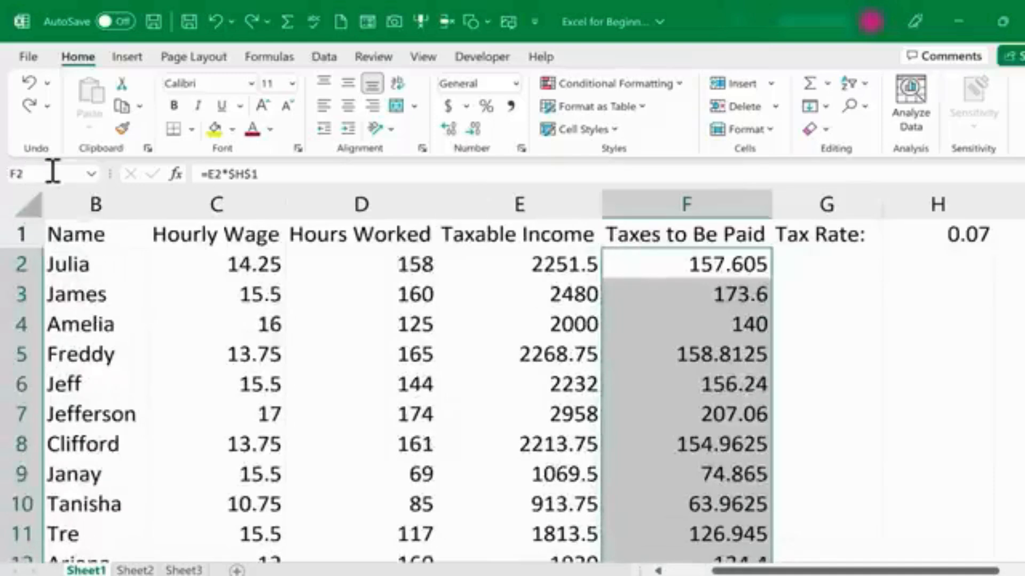
pyautogui.click(53, 174)
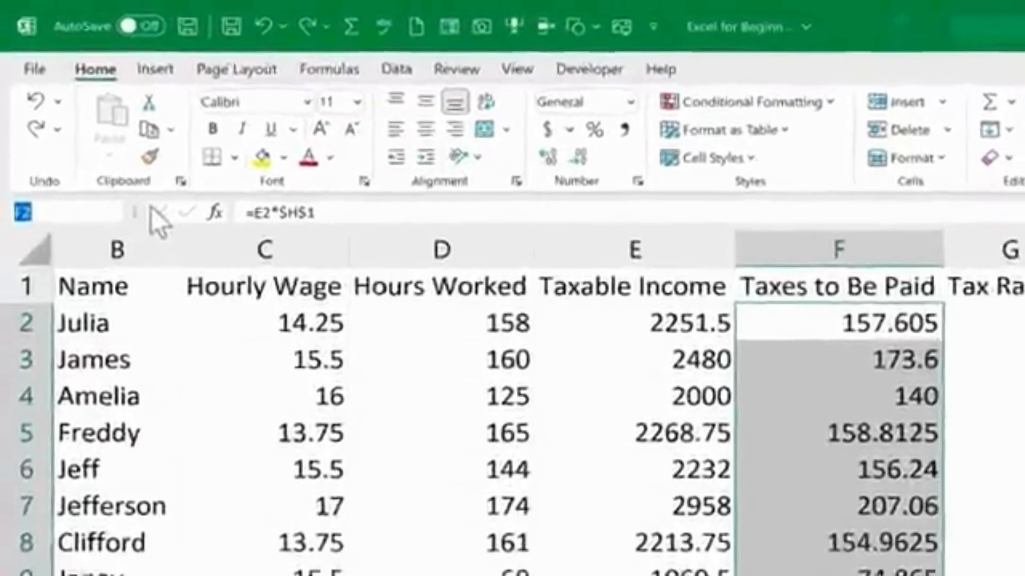
pyautogui.write('Ta')
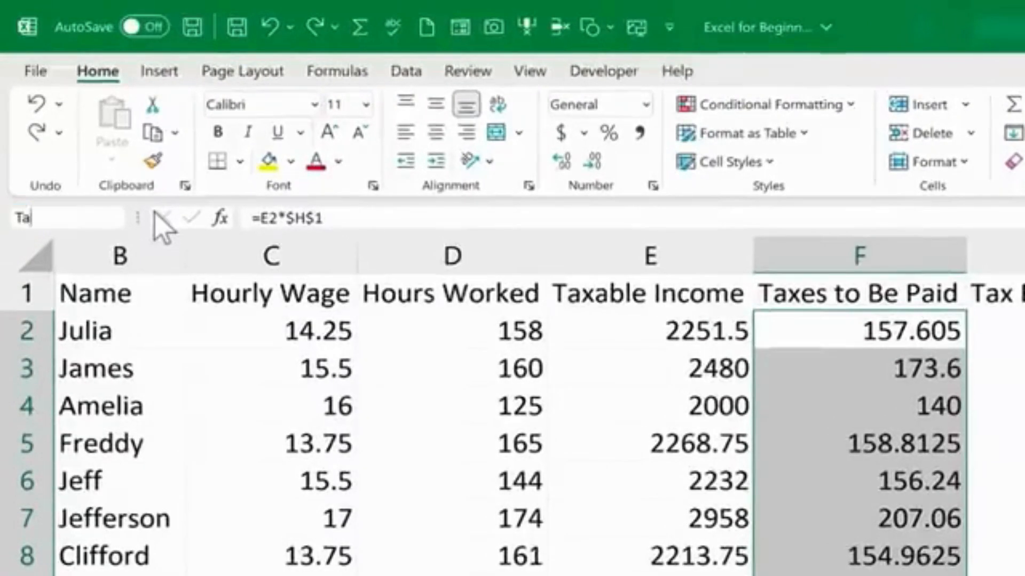
pyautogui.write('xesOwed')
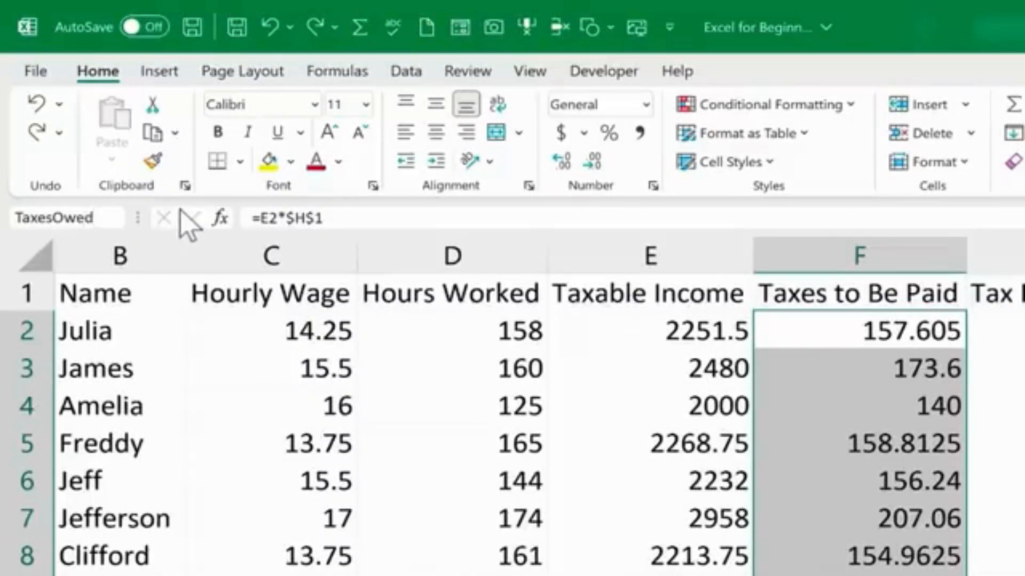
pyautogui.press('Return')
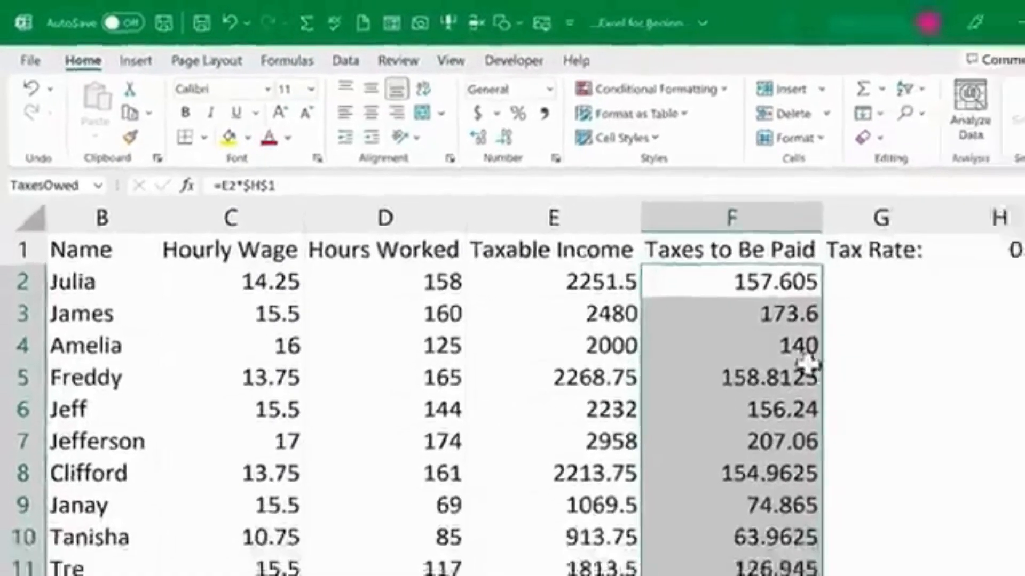
# Inspect the named column F range and F2's reference in the name box.
pyautogui.scroll(-7, 929, 450)
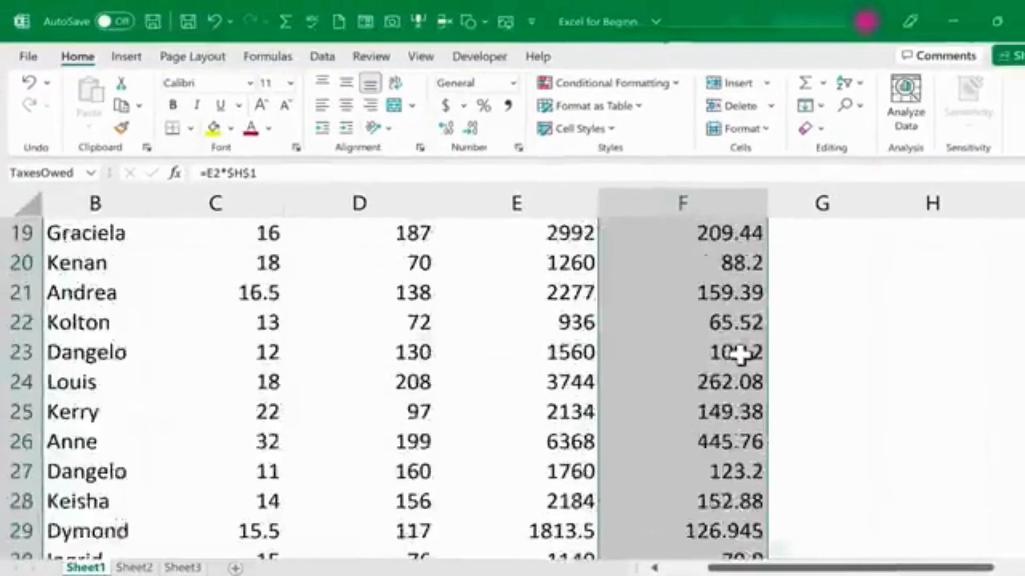
pyautogui.scroll(7, 738, 356)
pyautogui.click(826, 288)
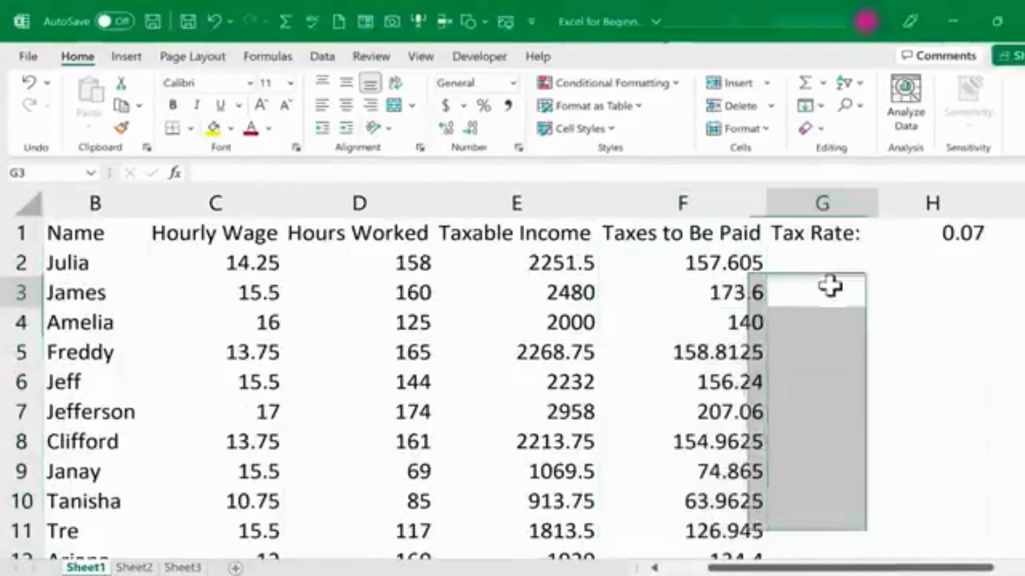
pyautogui.click(683, 322)
pyautogui.click(751, 263)
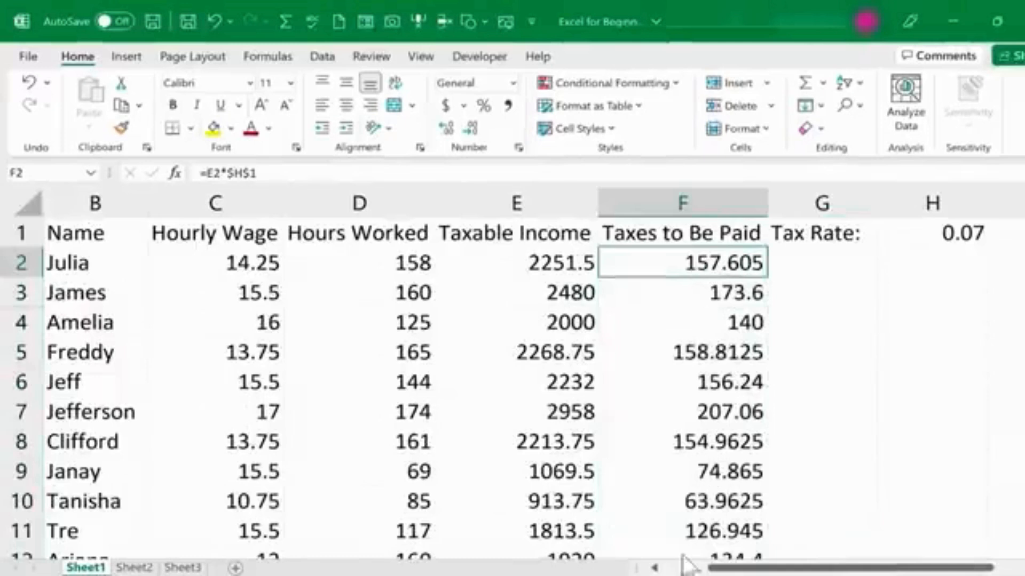
pyautogui.click(89, 174)
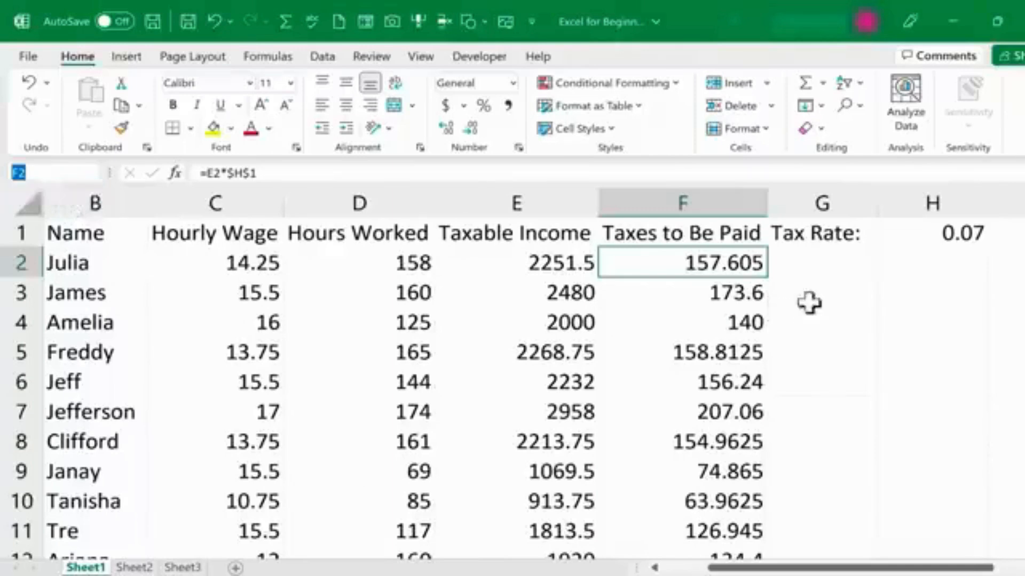
# Enter the formula =TaxesOwed+1 in G3 and undo the entry.
pyautogui.click(825, 294)
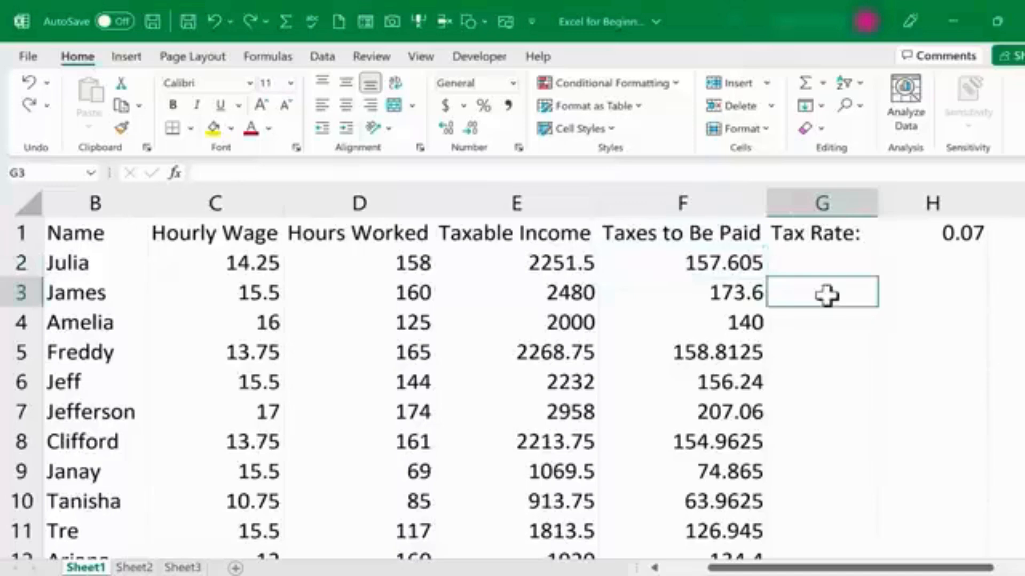
pyautogui.write('=')
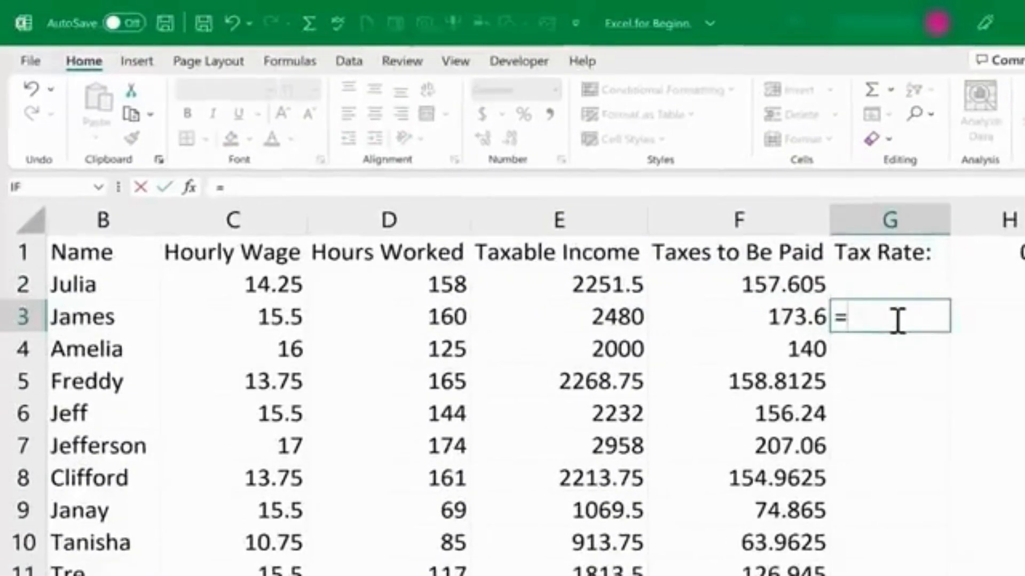
pyautogui.write('e3')
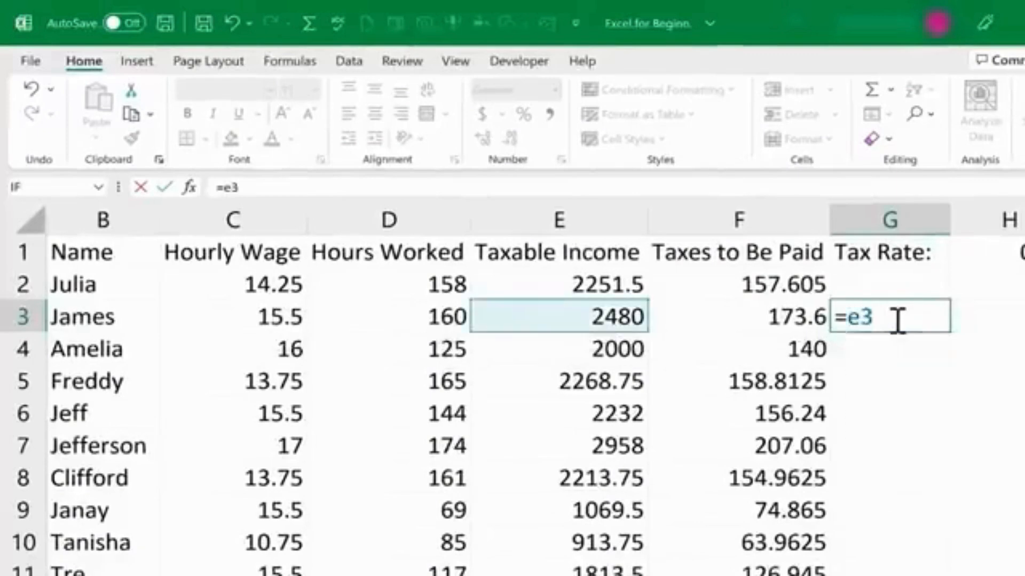
pyautogui.press('BackSpace')
pyautogui.press('BackSpace')
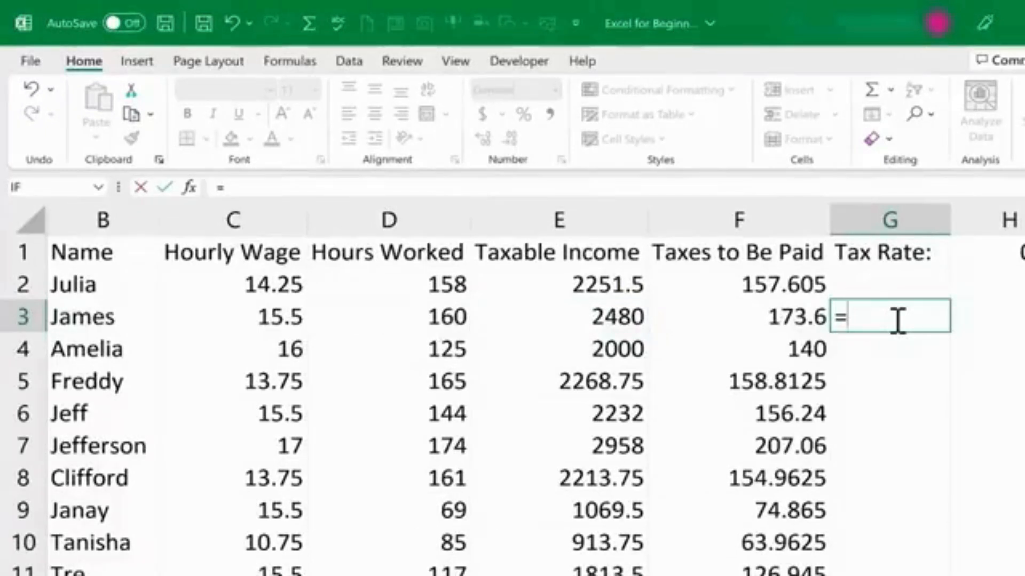
pyautogui.write('tax')
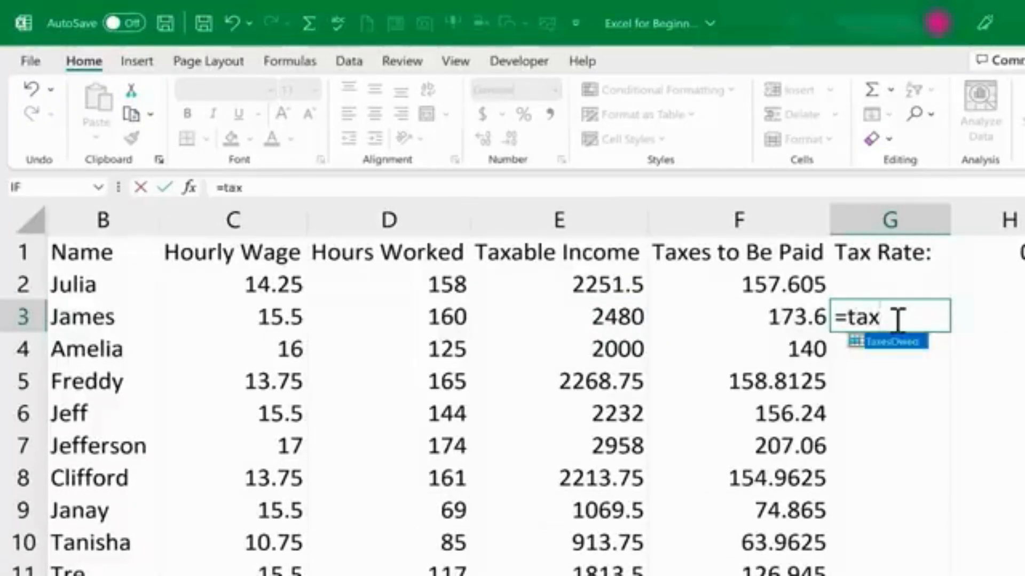
pyautogui.write('esowed+')
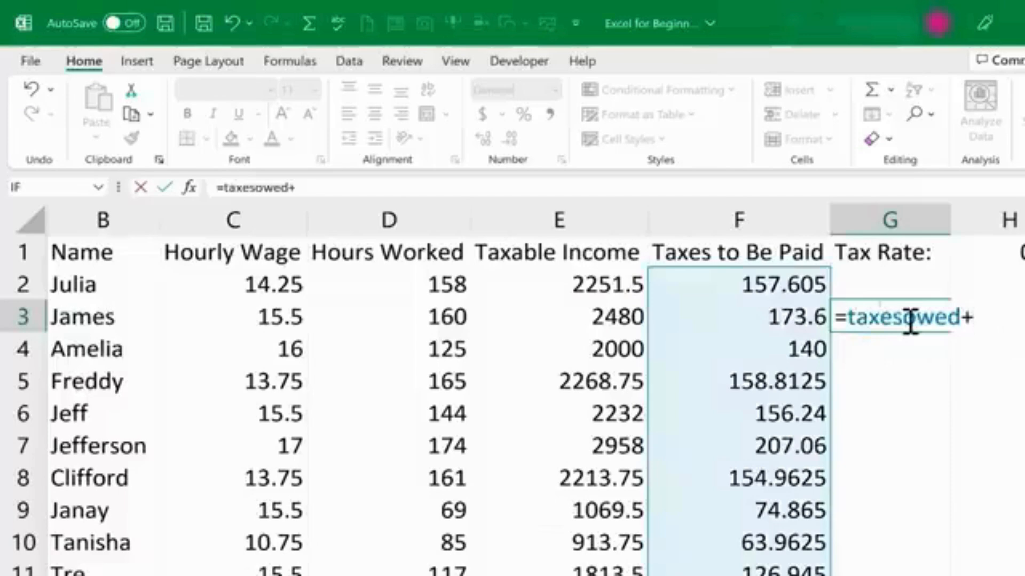
pyautogui.write('1')
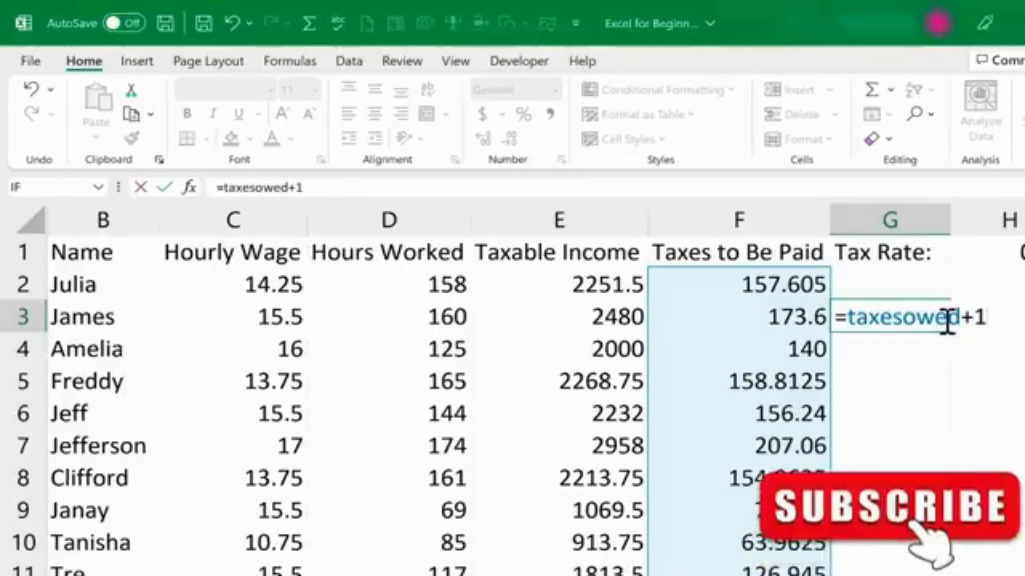
pyautogui.press('Return')
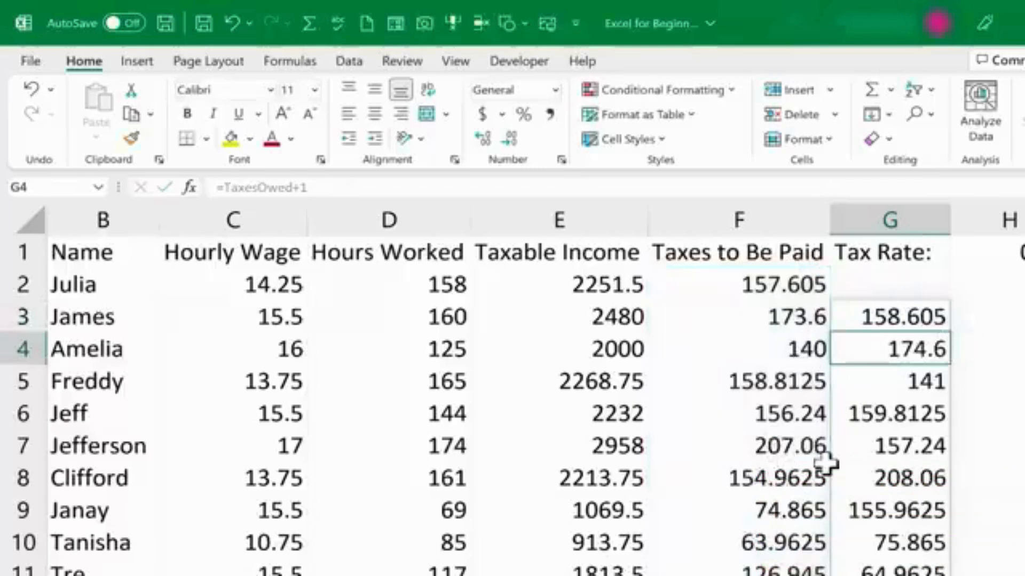
pyautogui.hotkey('ctrl', 'z')
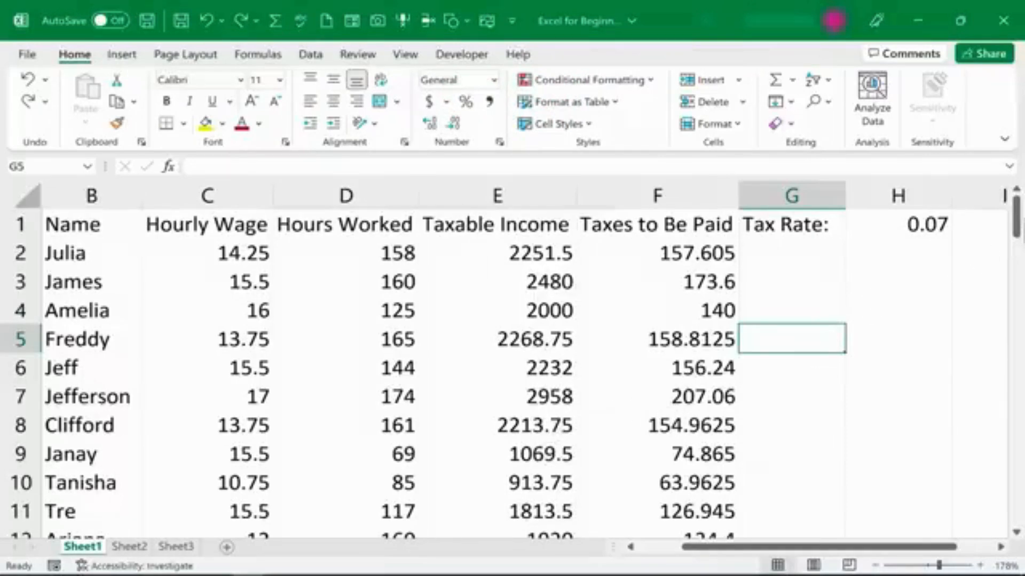
# Start a SUM formula in D72 below the Hours Worked data and browse the SUM-family function suggestions.
pyautogui.moveTo(1015, 213); pyautogui.dragTo(1011, 469)
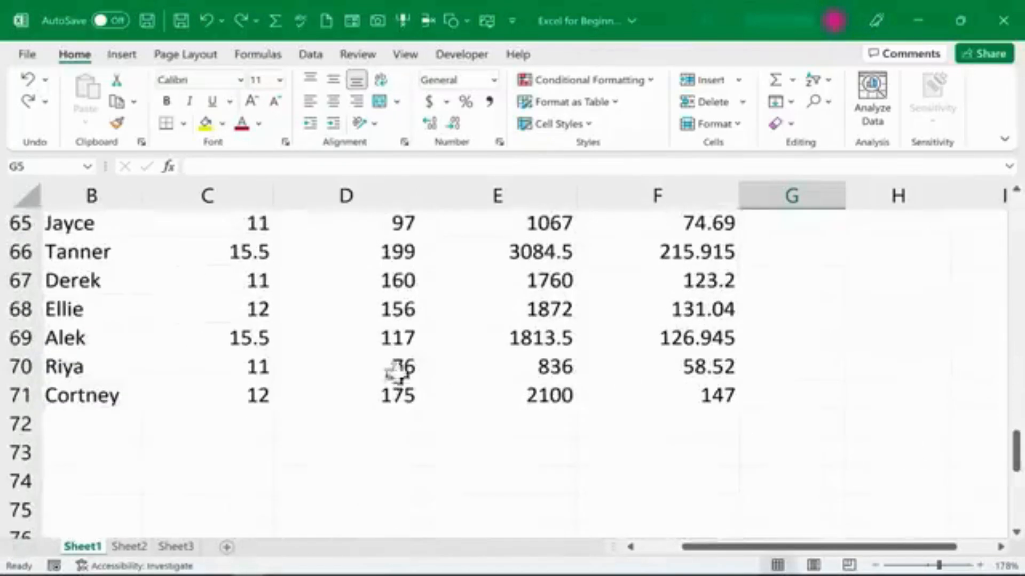
pyautogui.click(341, 422)
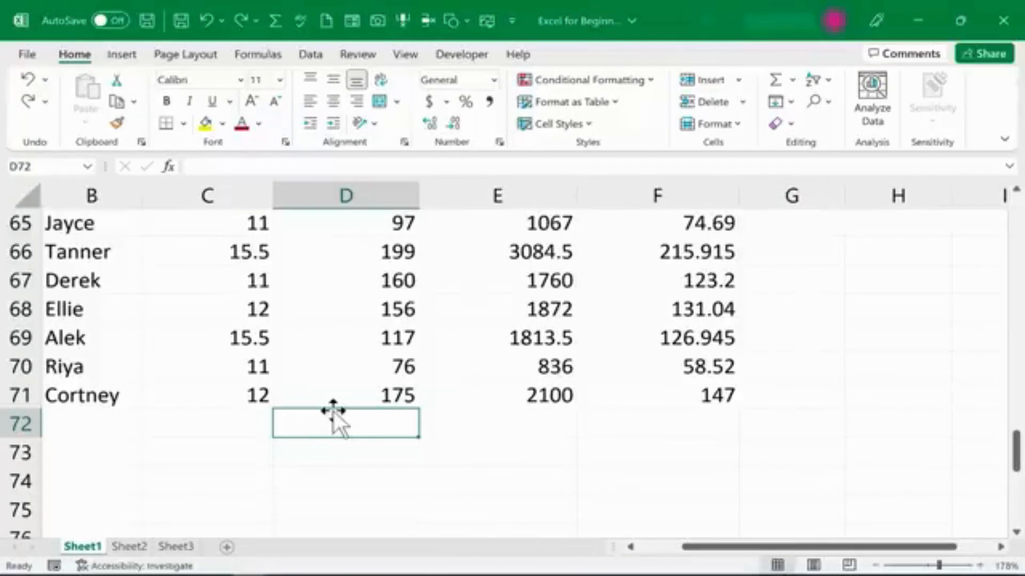
pyautogui.write('=')
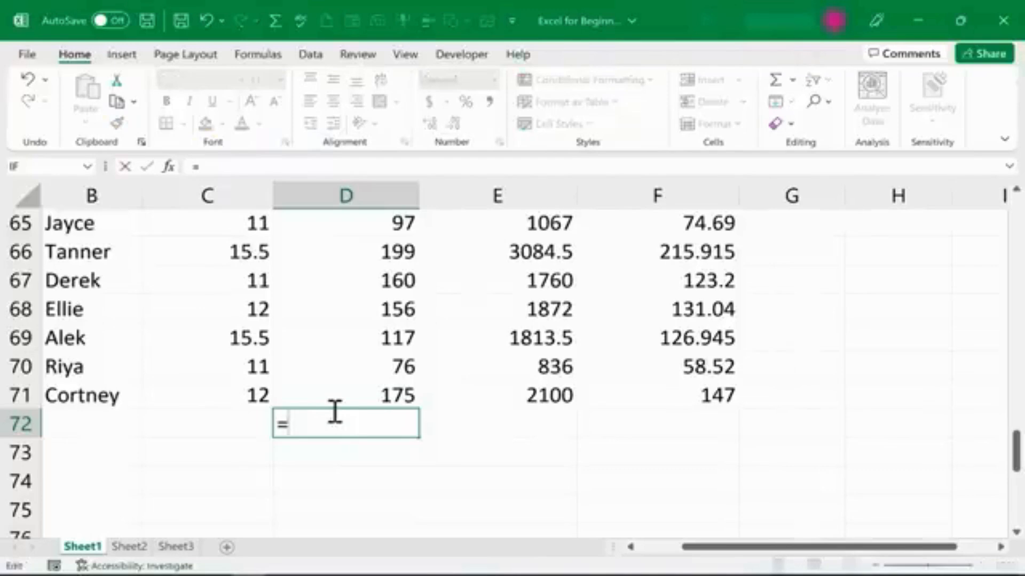
pyautogui.write('sum')
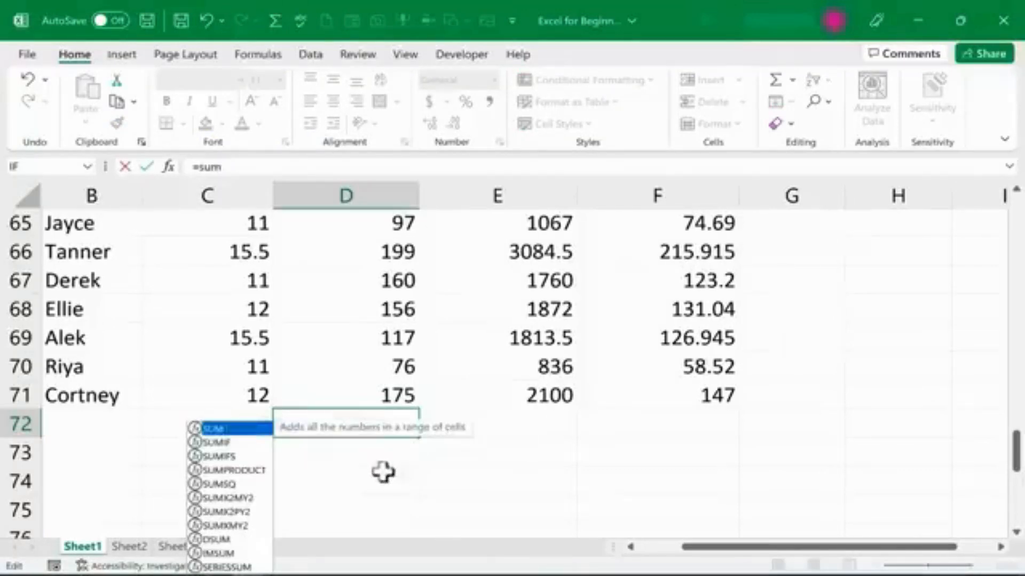
pyautogui.scroll(-1, 364, 448)
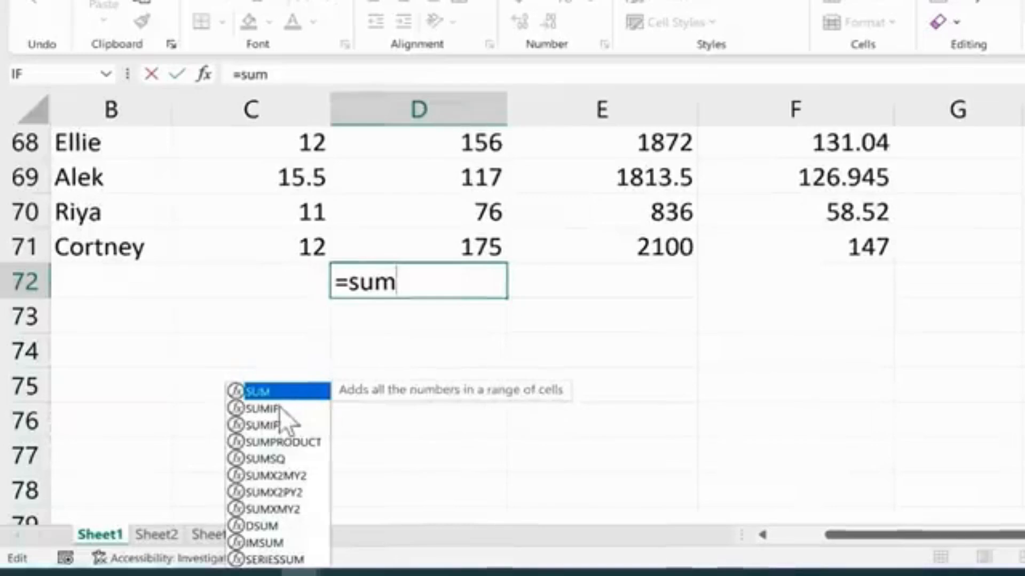
pyautogui.click(280, 406)
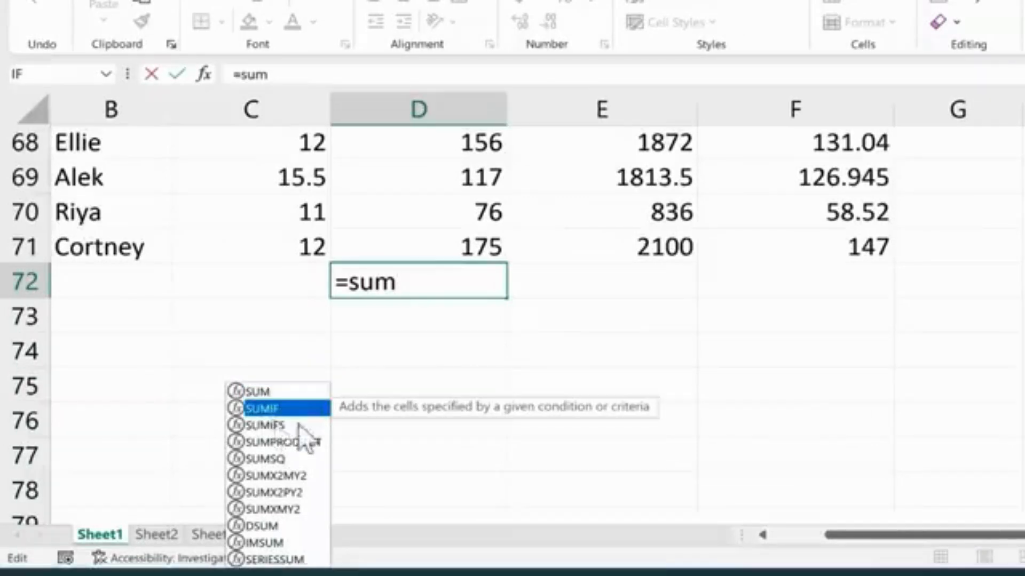
pyautogui.click(299, 426)
pyautogui.click(303, 444)
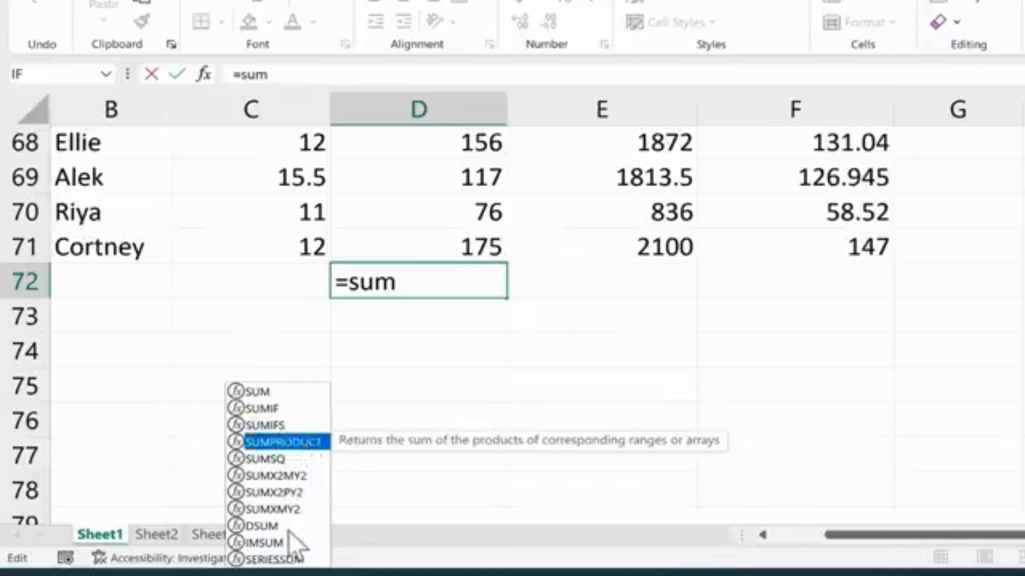
pyautogui.click(284, 409)
pyautogui.click(285, 426)
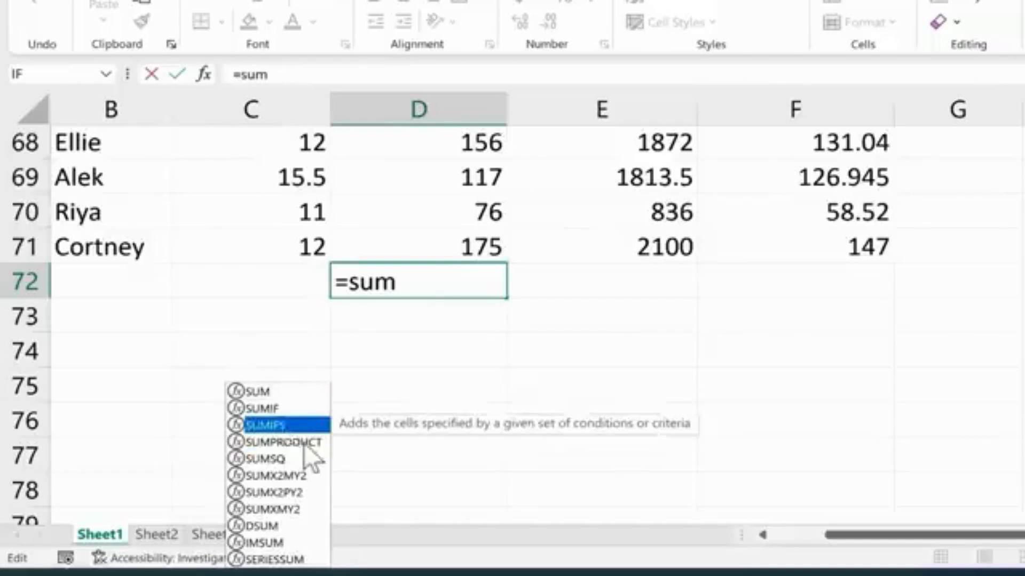
pyautogui.click(302, 442)
pyautogui.click(269, 392)
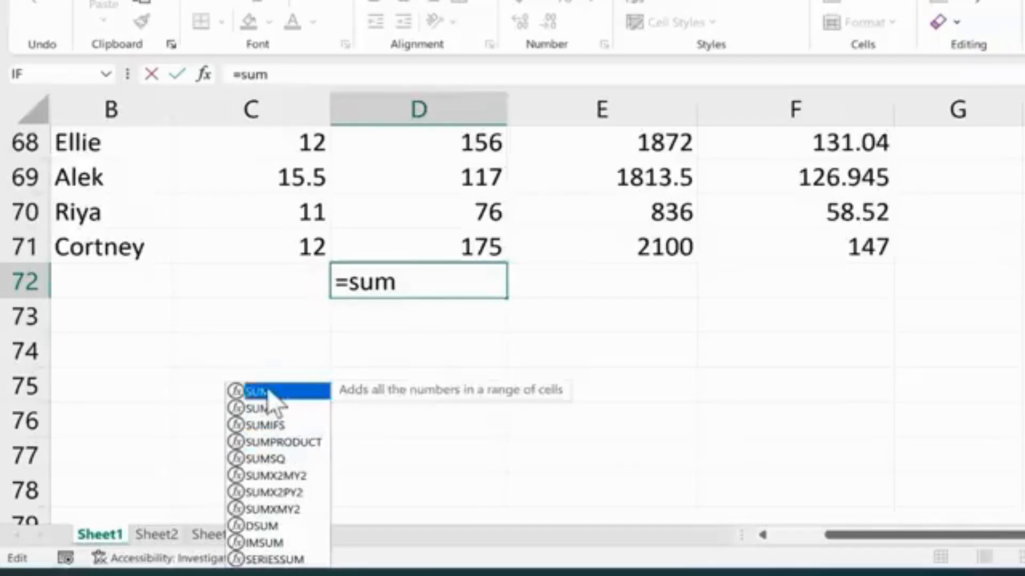
pyautogui.click(415, 286)
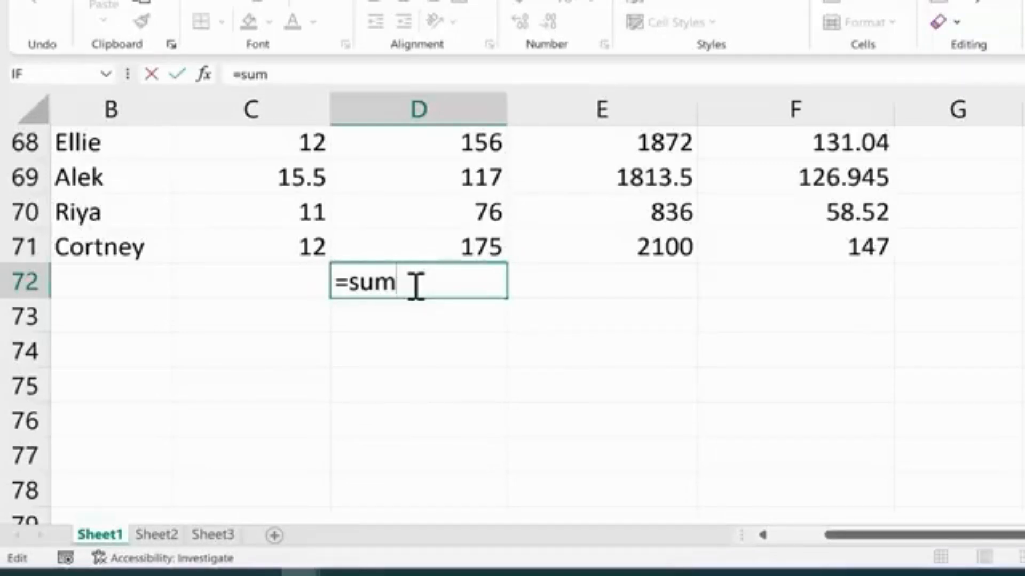
# Complete D72's formula as =SUM(5,6).
pyautogui.write('(')
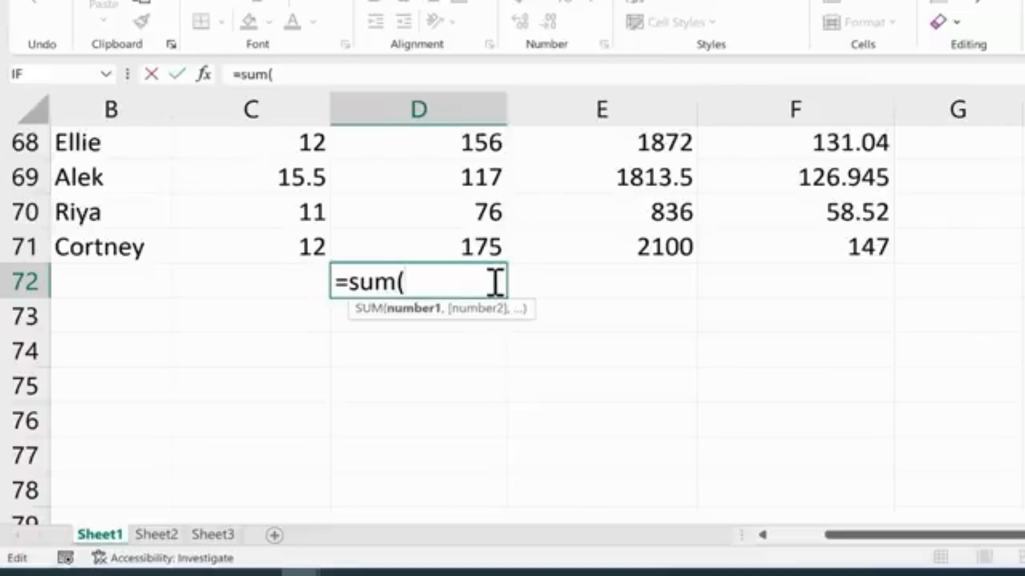
pyautogui.write('5,6')
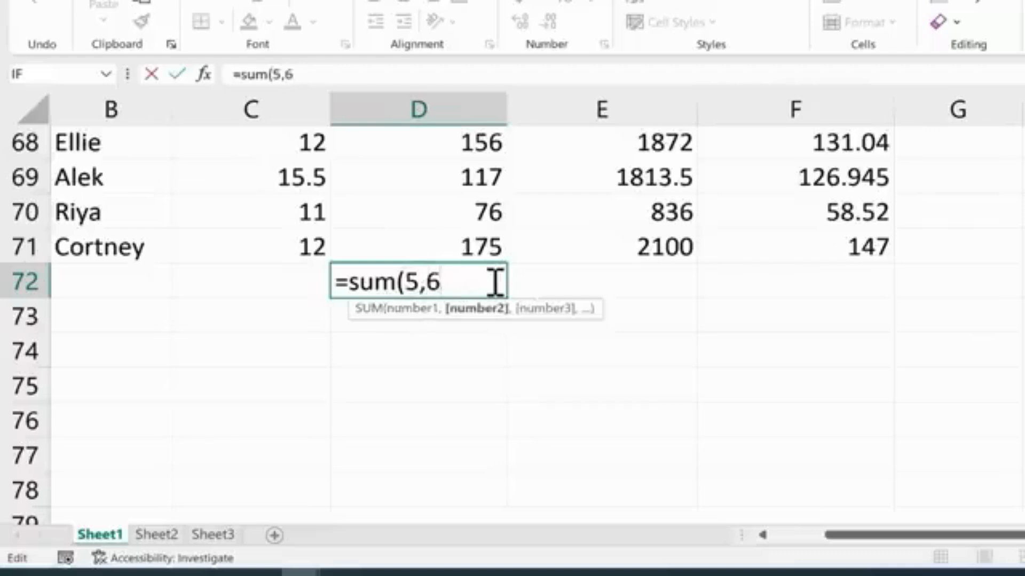
pyautogui.write(')')
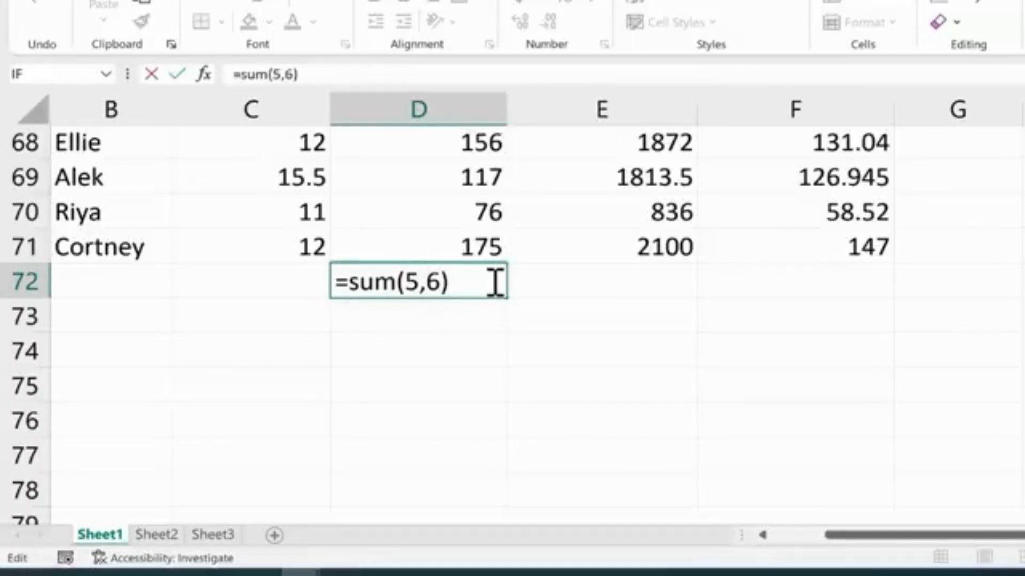
pyautogui.press('Return')
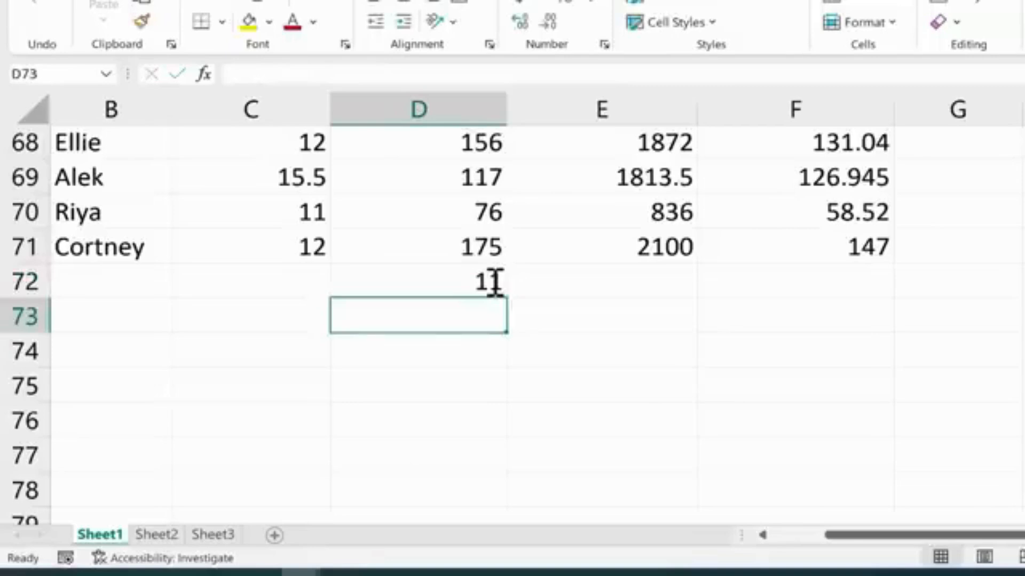
# Edit D72's formula to =SUM(D2:D71) to total the Hours Worked column.
pyautogui.doubleClick(493, 281)
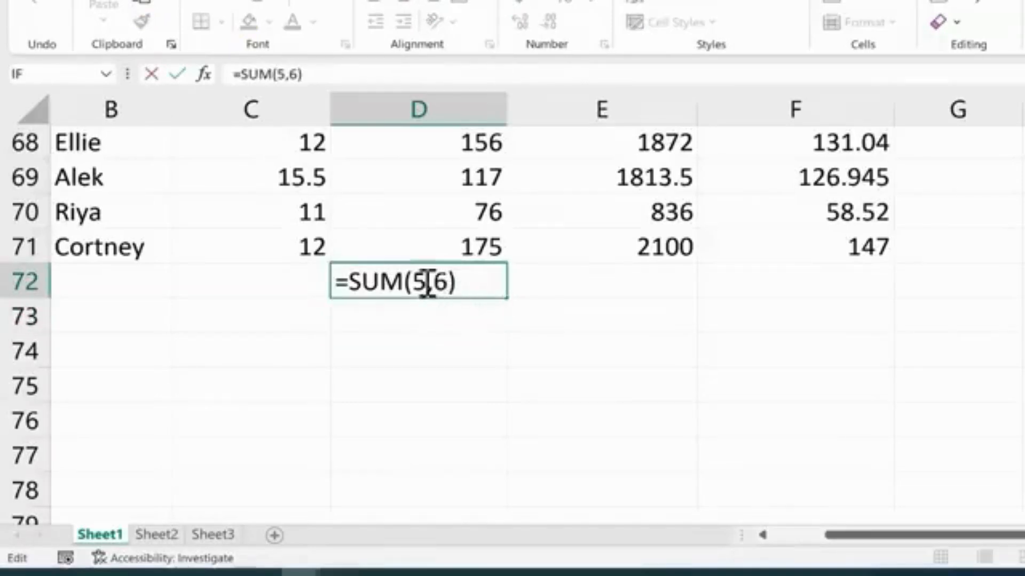
pyautogui.moveTo(414, 282); pyautogui.dragTo(472, 283)
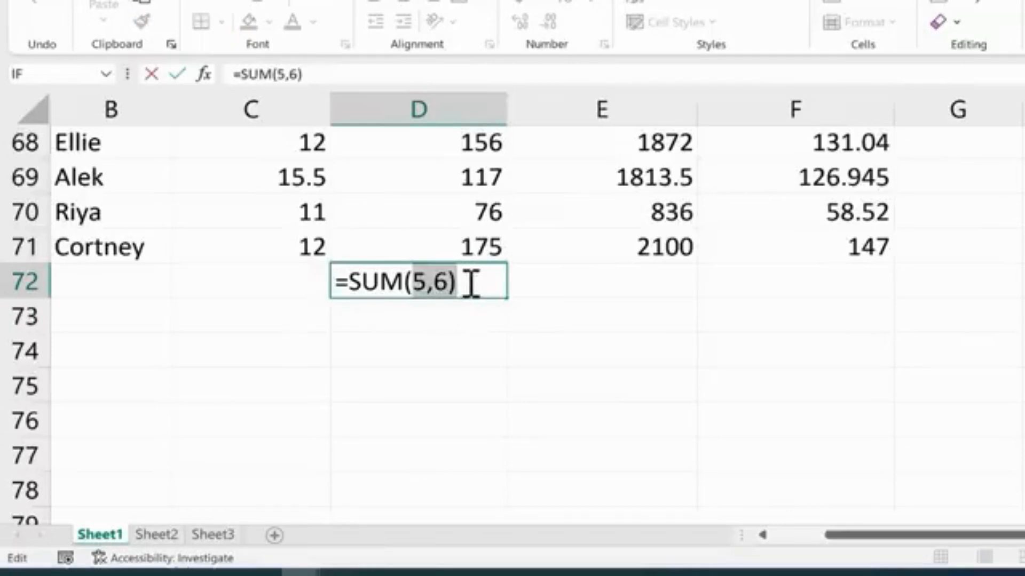
pyautogui.click(464, 242)
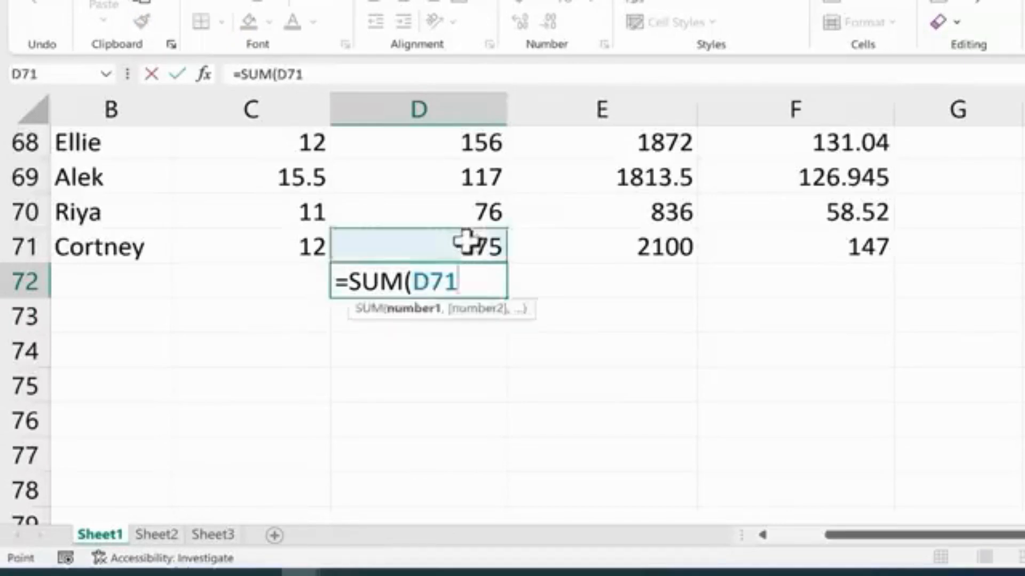
pyautogui.scroll(20, 462, 243)
pyautogui.scroll(3, 462, 238)
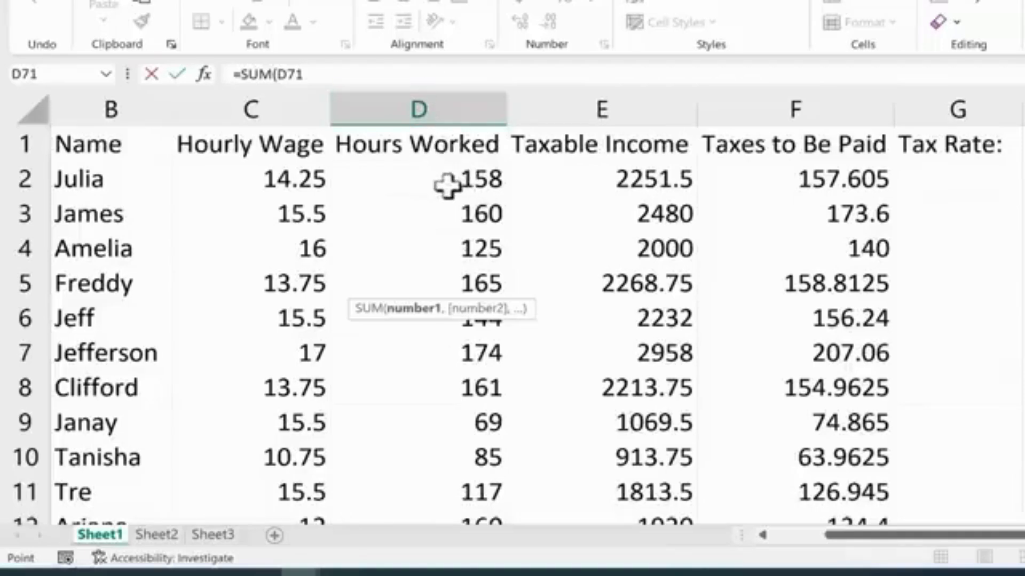
pyautogui.scroll(-19, 434, 227)
pyautogui.scroll(-4, 433, 227)
pyautogui.moveTo(457, 210); pyautogui.dragTo(431, 213)
pyautogui.write('2')
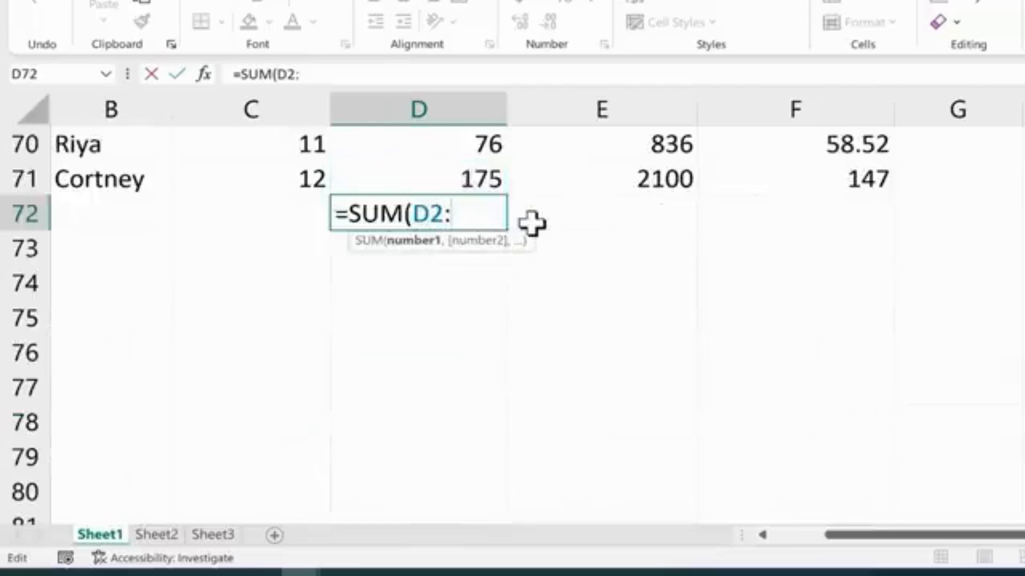
pyautogui.write(':d')
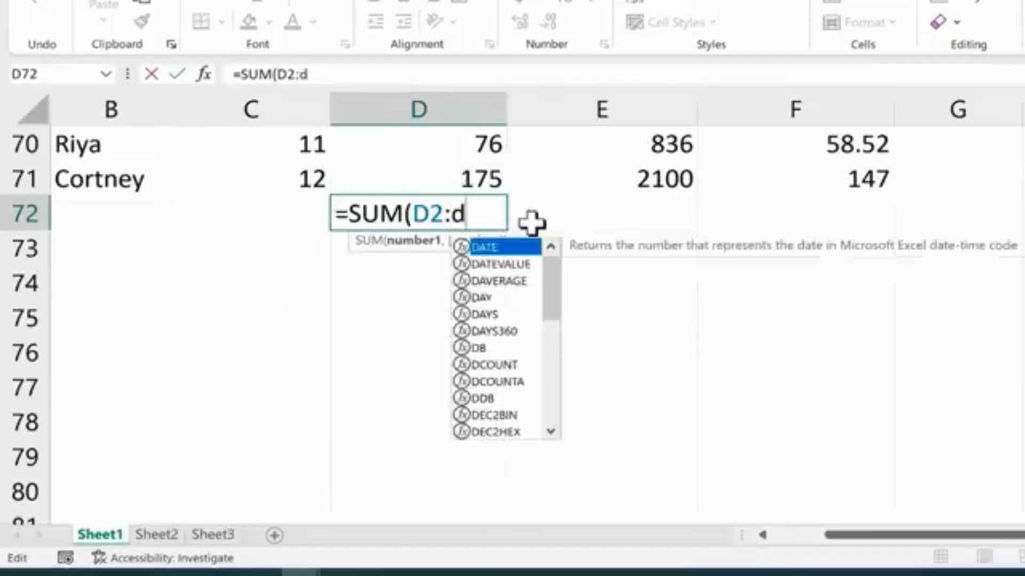
pyautogui.write('71')
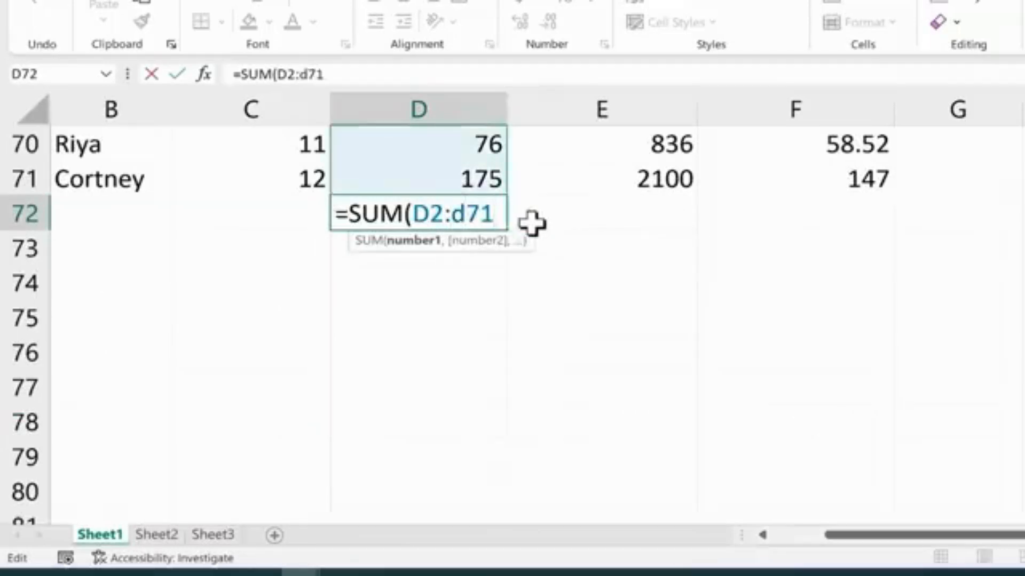
pyautogui.write(')')
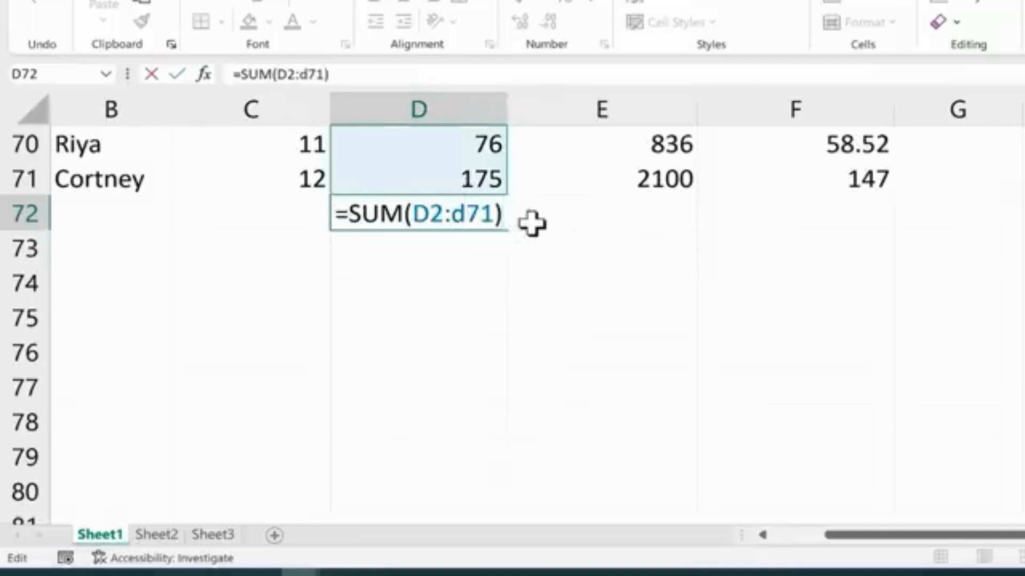
pyautogui.press('Return')
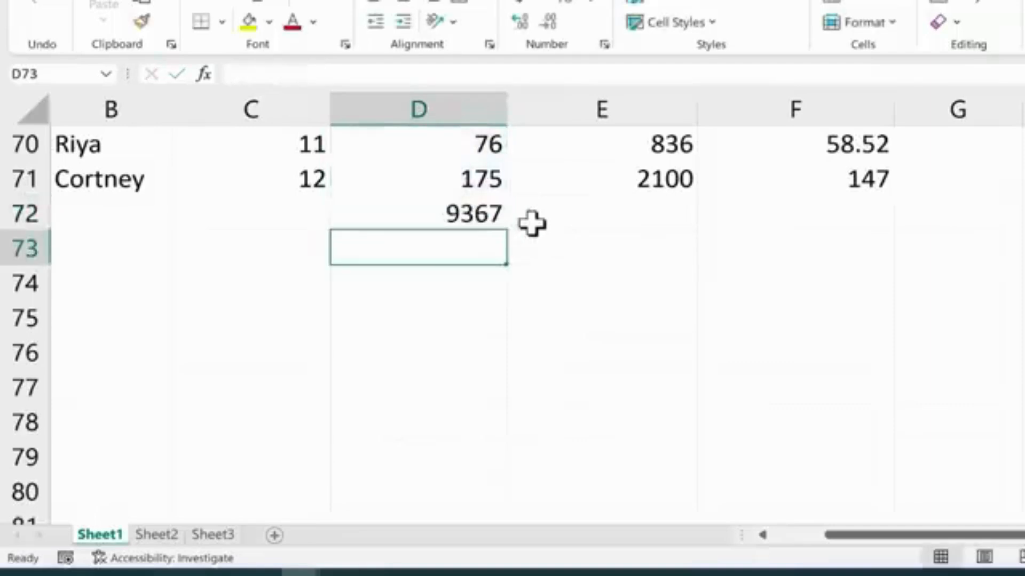
# Undo both SUM formula entries in D72.
pyautogui.click(483, 211)
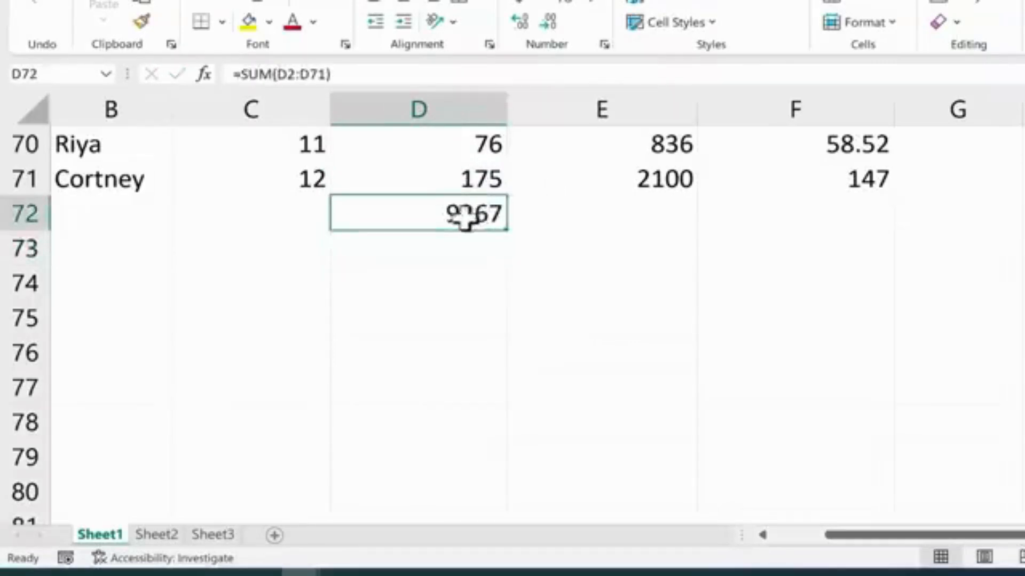
pyautogui.press('Return')
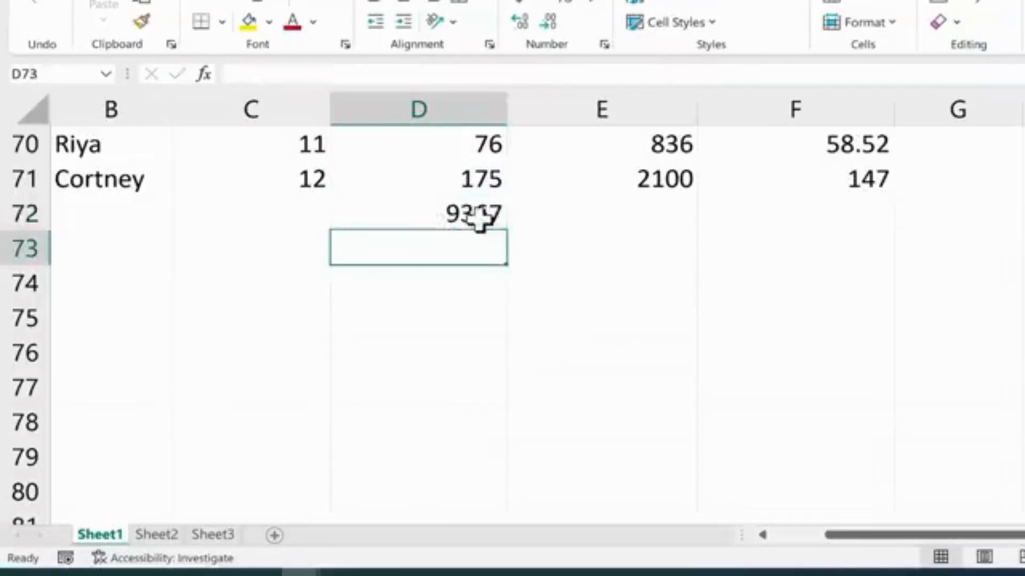
pyautogui.hotkey('ctrl', 'z')
pyautogui.hotkey('ctrl', 'z')
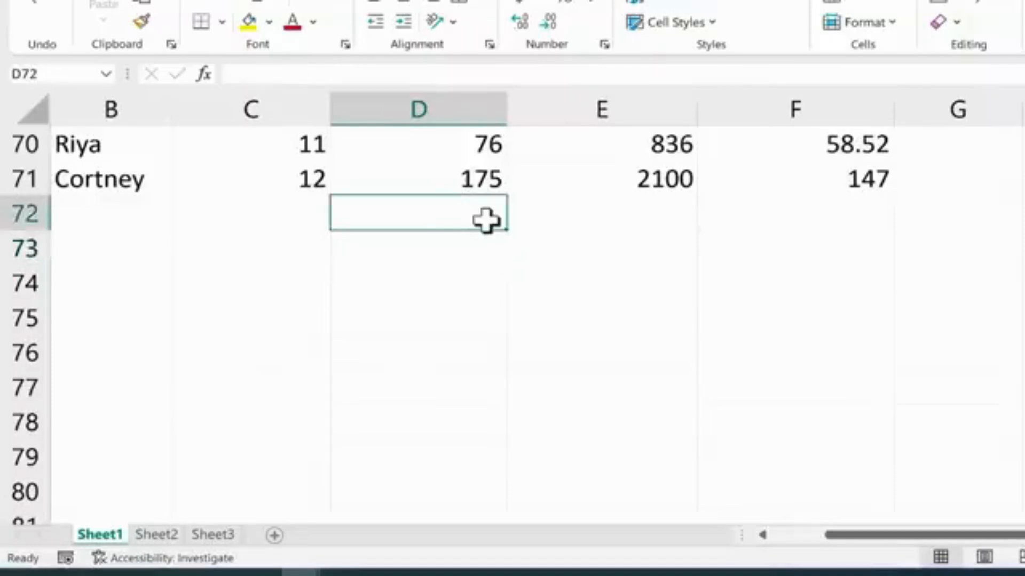
# Enter =SUM(D2:D71) in D72 by selecting the Hours Worked cells as the range.
pyautogui.doubleClick(486, 221)
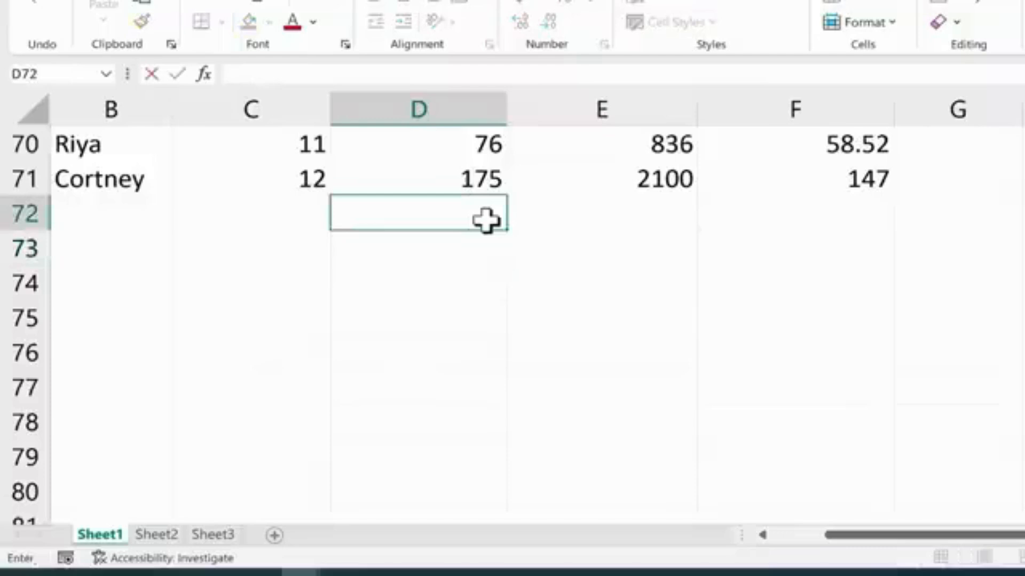
pyautogui.write('=')
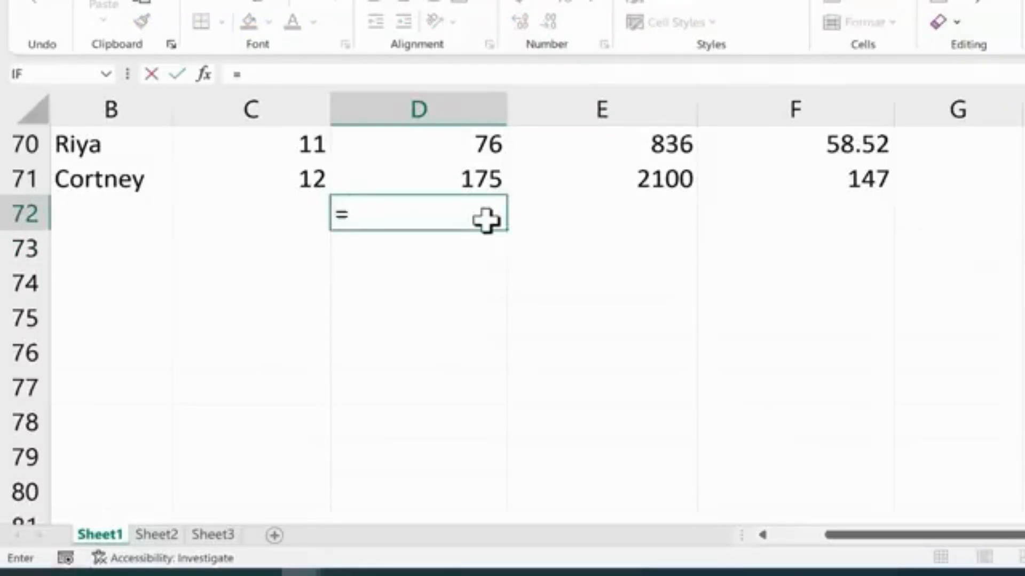
pyautogui.write('sum(')
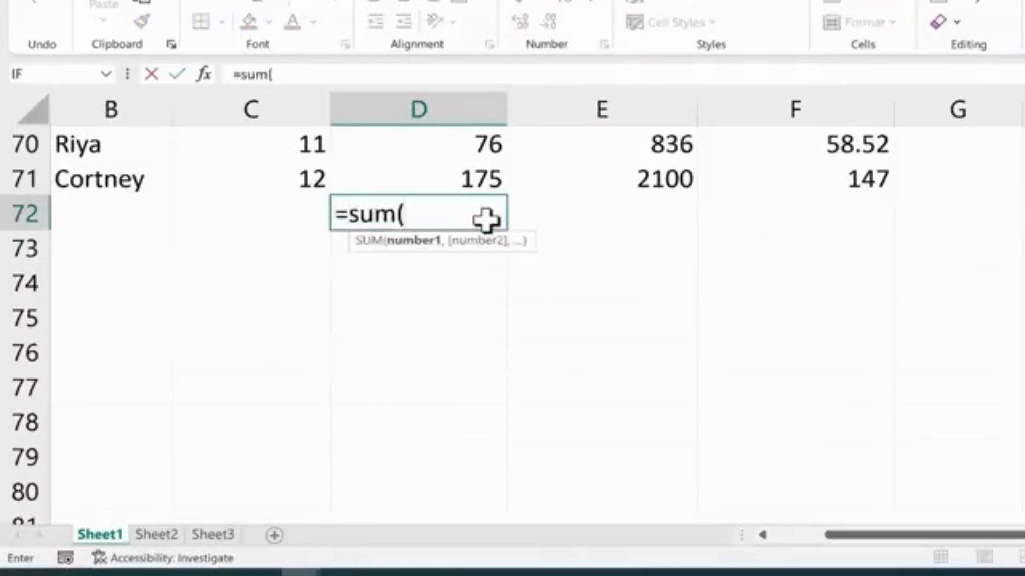
pyautogui.click(436, 177)
pyautogui.moveTo(436, 177); pyautogui.dragTo(455, 196)
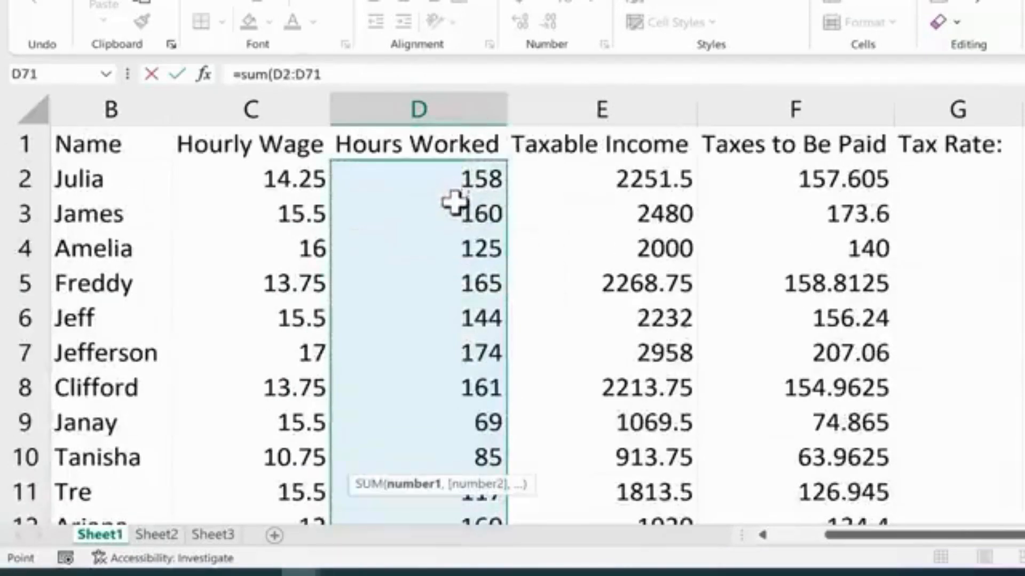
pyautogui.scroll(-20, 453, 206)
pyautogui.scroll(3, 492, 270)
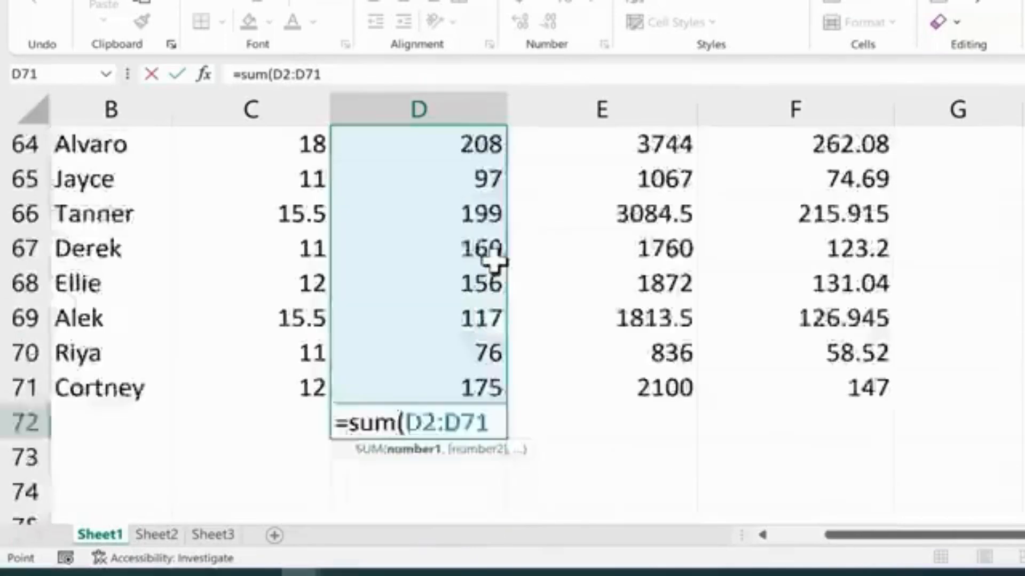
pyautogui.scroll(-2, 491, 270)
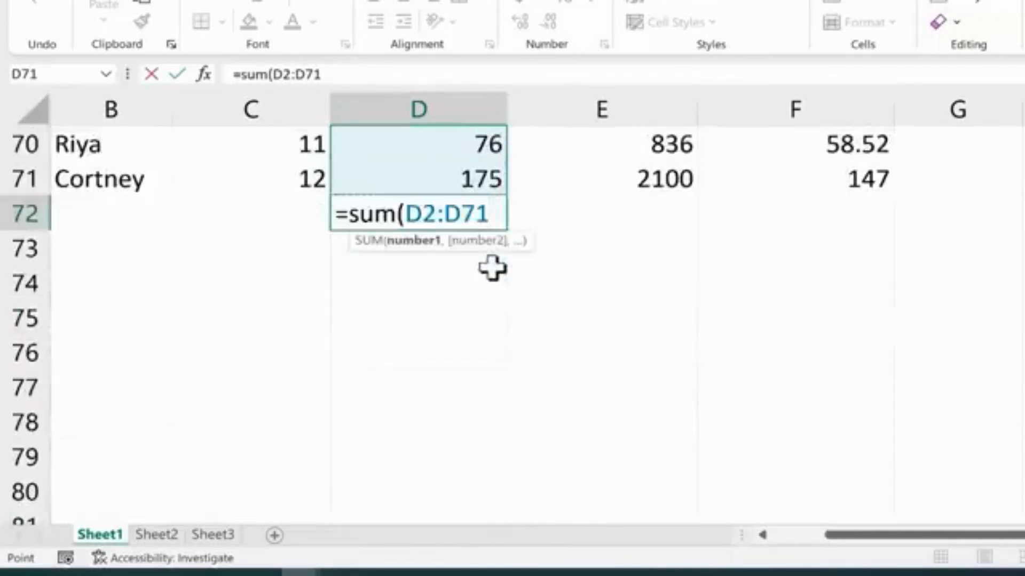
pyautogui.press('Return')
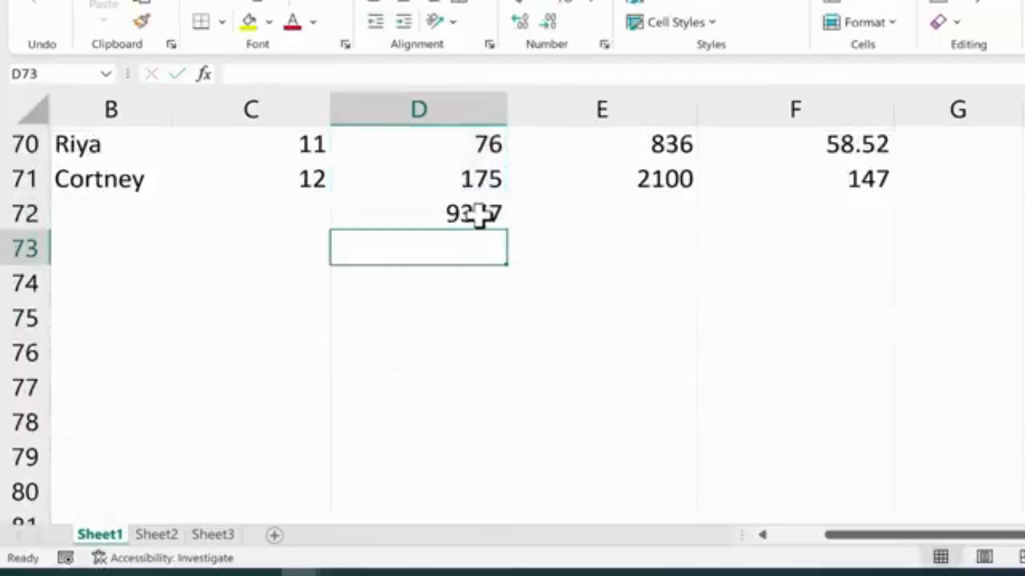
# Clear the SUM formula from D72.
pyautogui.click(479, 217)
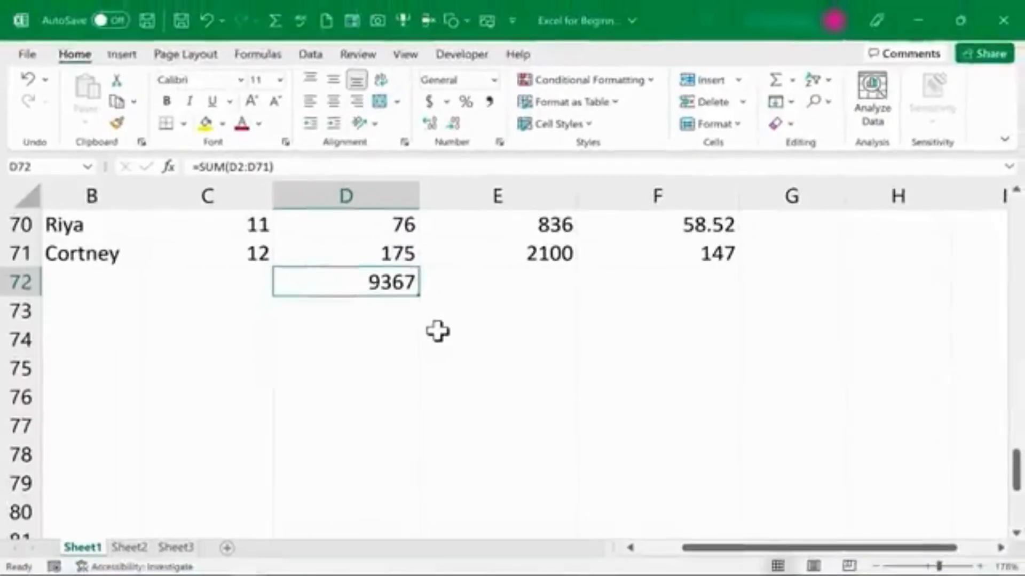
pyautogui.press('BackSpace')
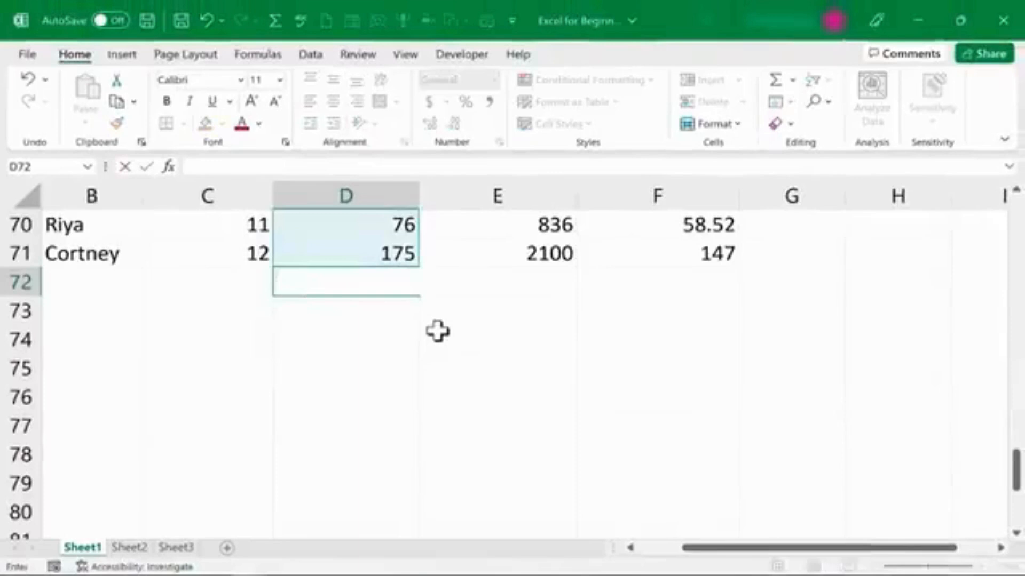
pyautogui.press('Return')
# Total the Hours Worked column in D72 using AutoSum.
pyautogui.click(377, 282)
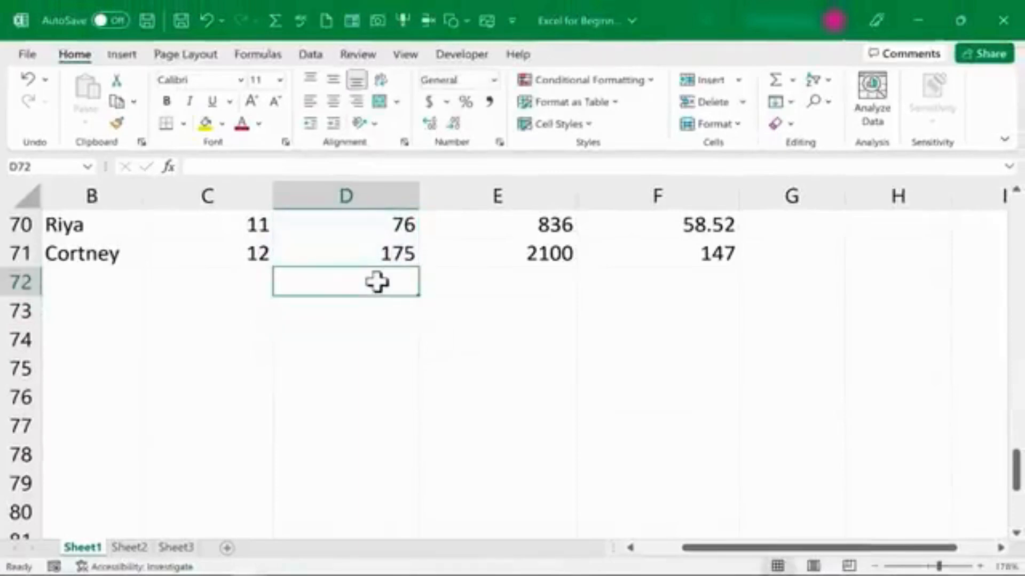
pyautogui.click(400, 331)
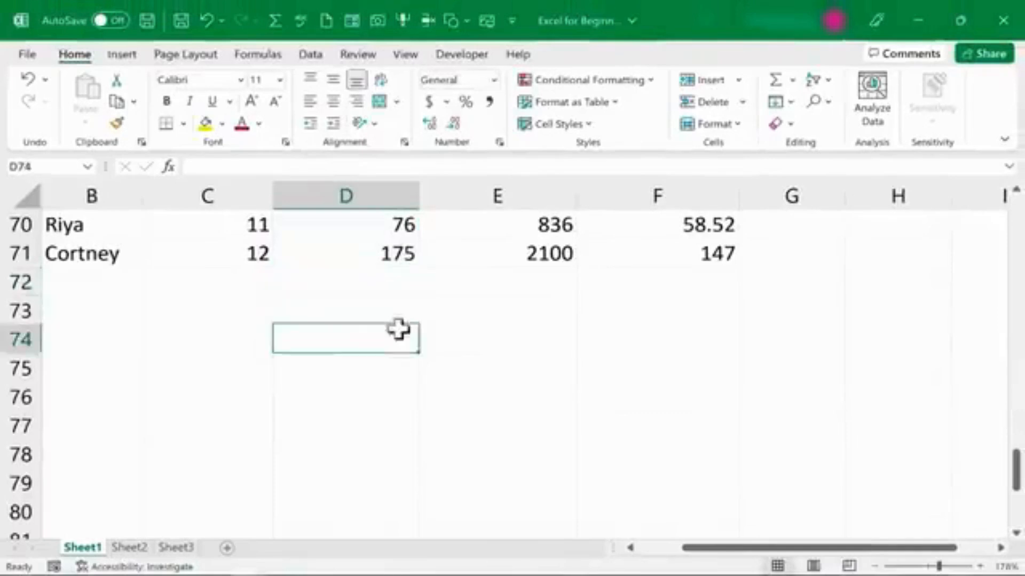
pyautogui.click(388, 286)
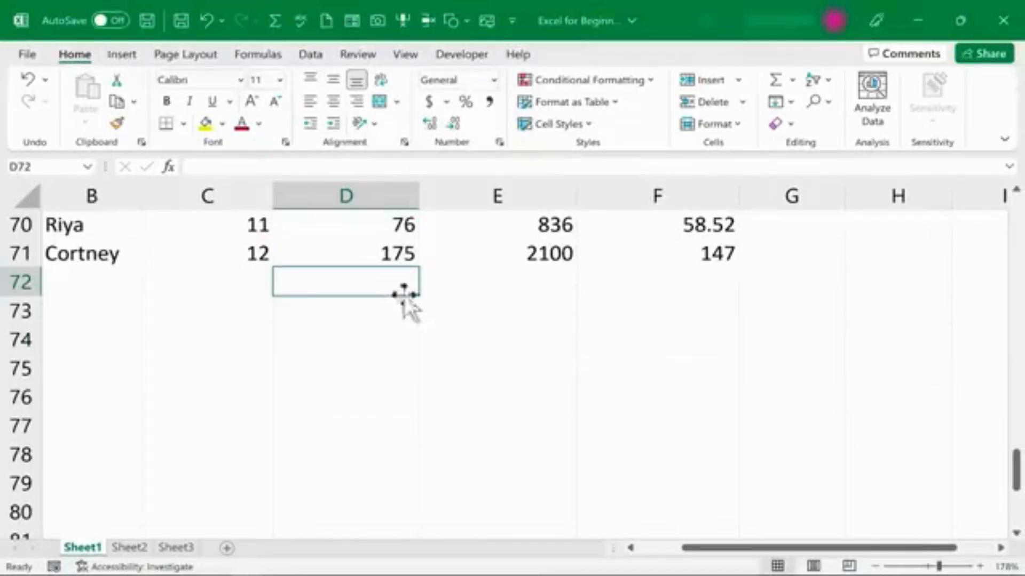
pyautogui.scroll(20, 446, 302)
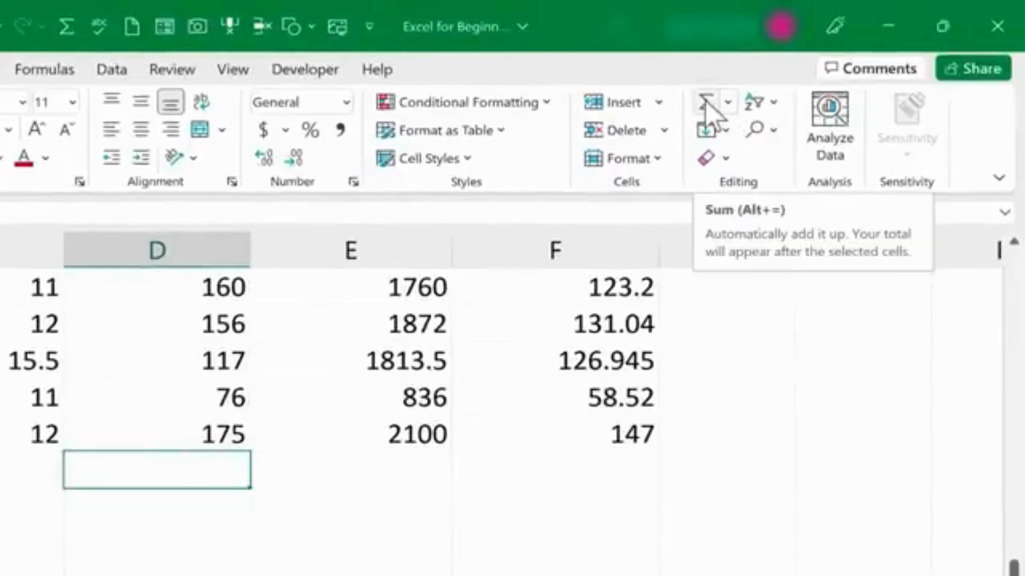
pyautogui.click(708, 102)
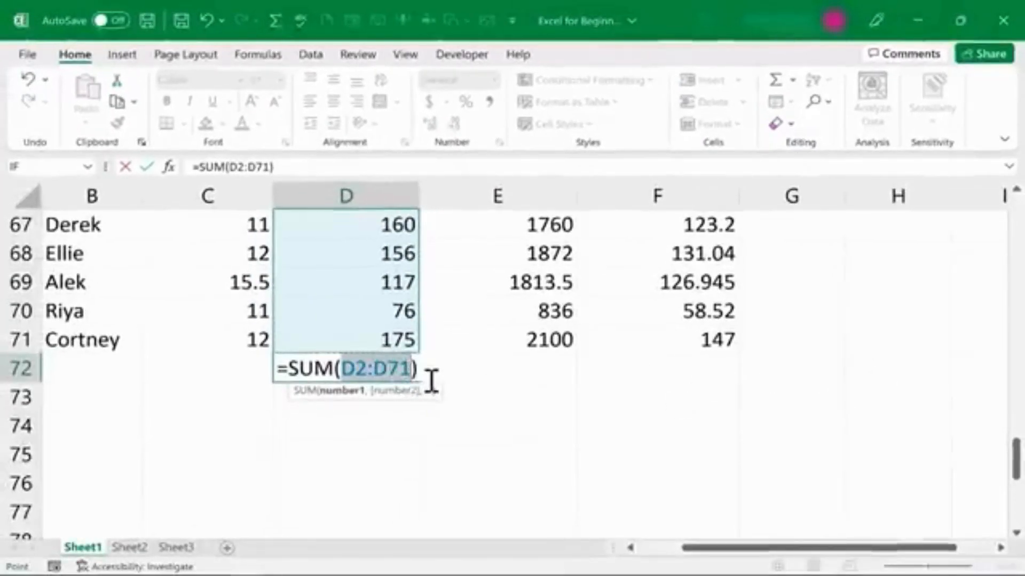
pyautogui.press('Return')
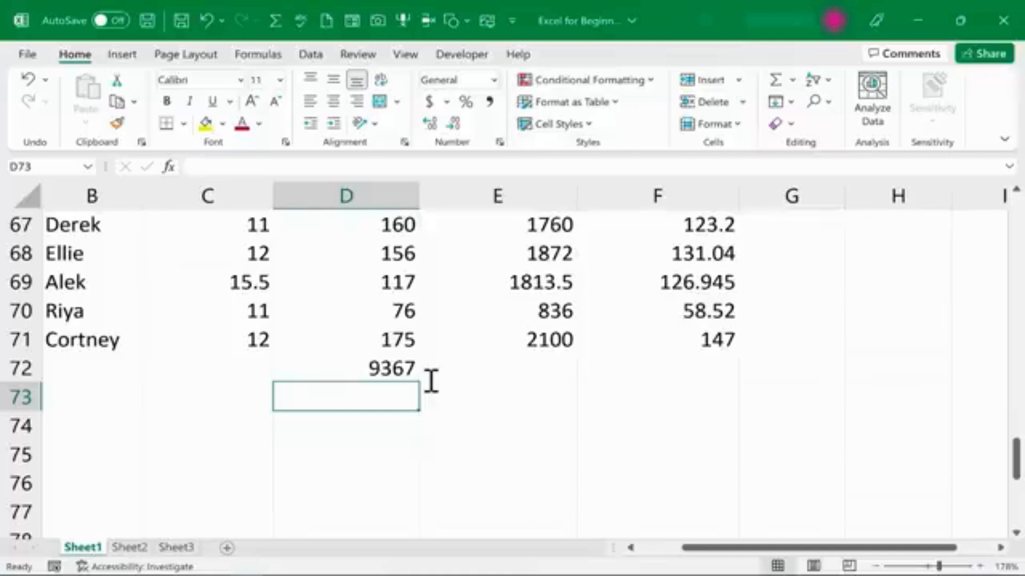
# Enter a bold, right-aligned Totals: label in C72.
pyautogui.click(216, 365)
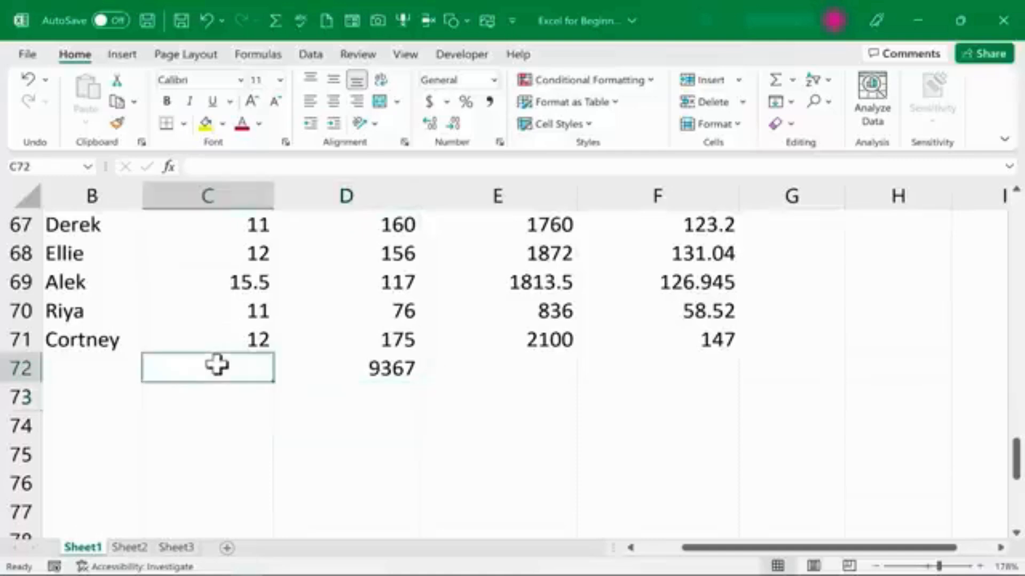
pyautogui.write('Totals:')
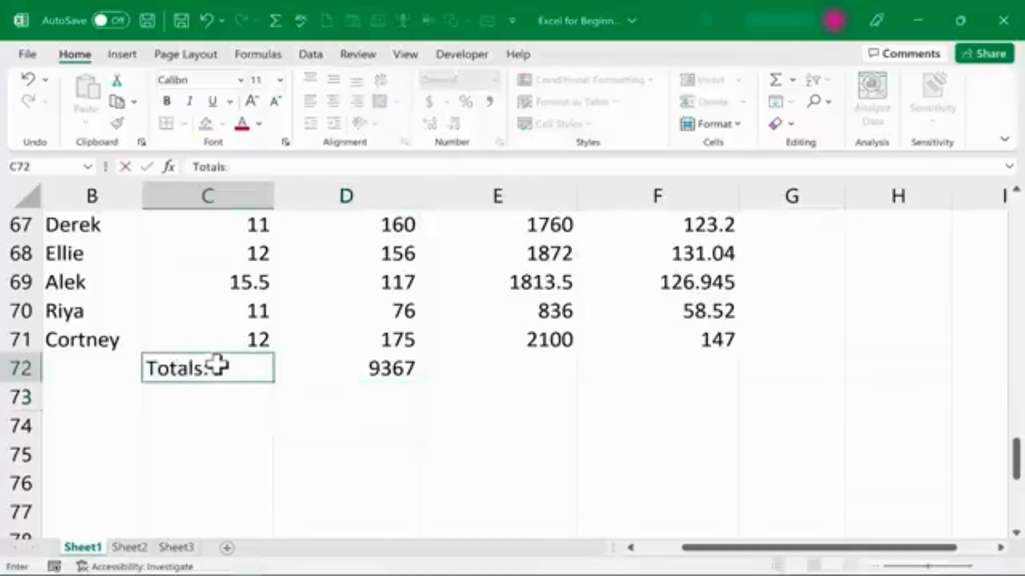
pyautogui.press('Return')
pyautogui.press('Return')
pyautogui.click(189, 366)
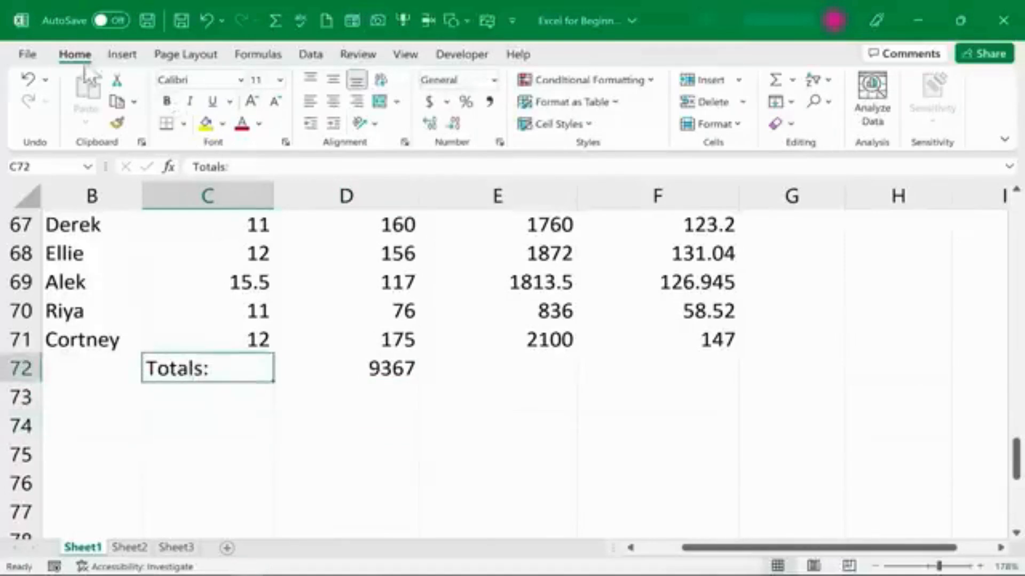
pyautogui.click(168, 101)
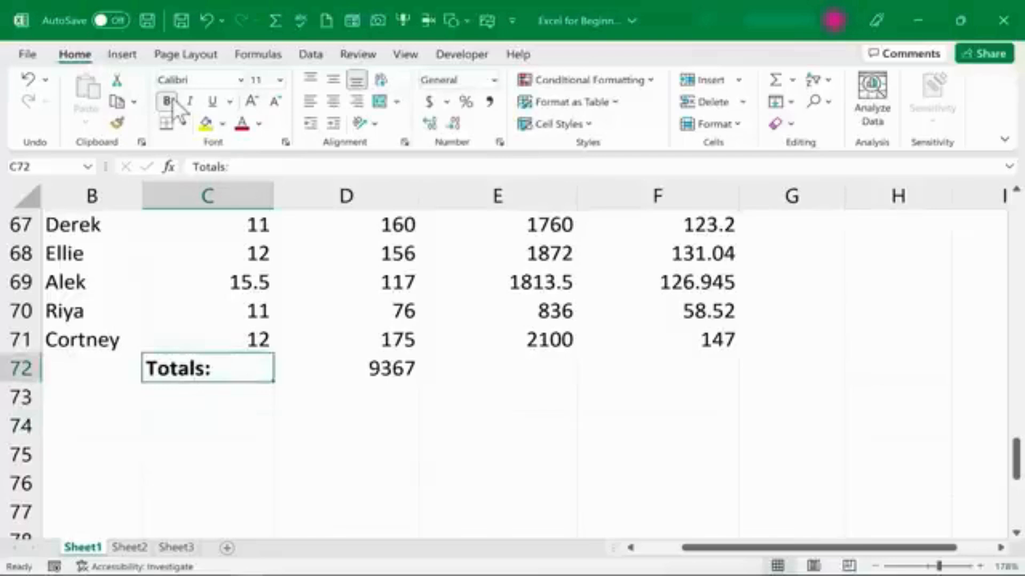
pyautogui.click(364, 103)
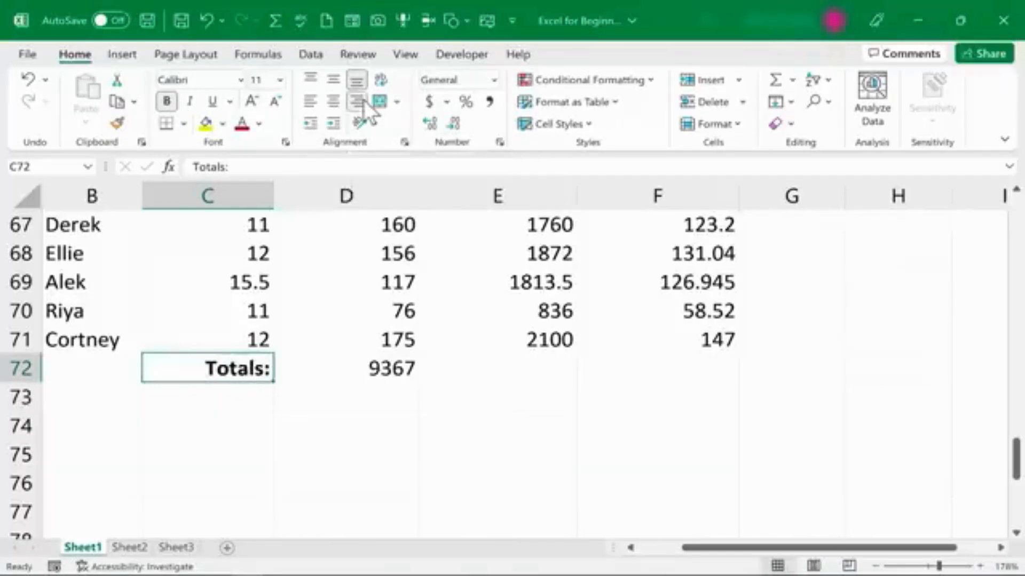
# Fill D72's SUM formula right into E72 to total the Taxable Income column.
pyautogui.click(490, 425)
pyautogui.scroll(-1, 506, 286)
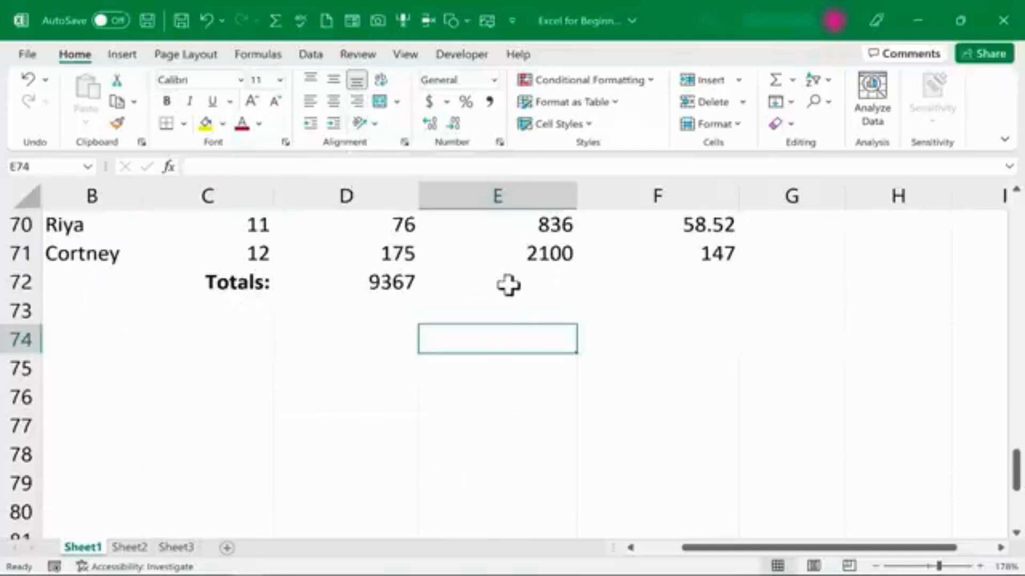
pyautogui.click(508, 286)
pyautogui.scroll(2, 552, 332)
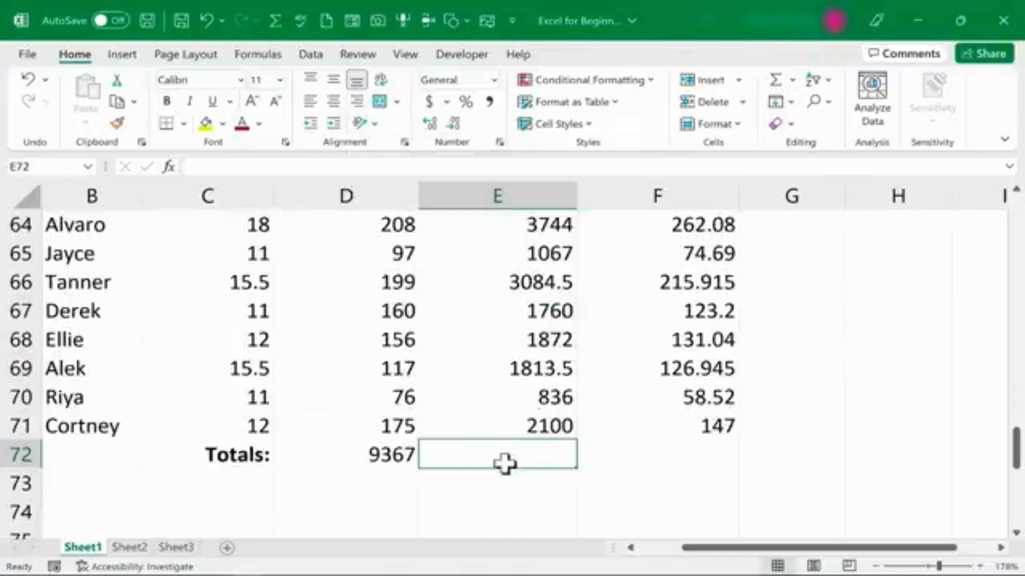
pyautogui.click(394, 456)
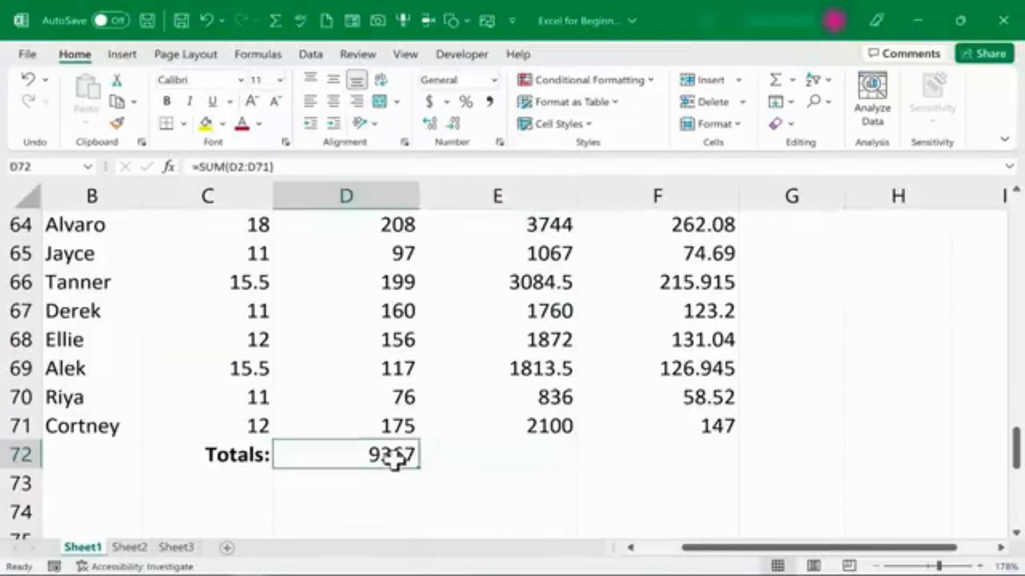
pyautogui.moveTo(418, 467); pyautogui.dragTo(561, 474)
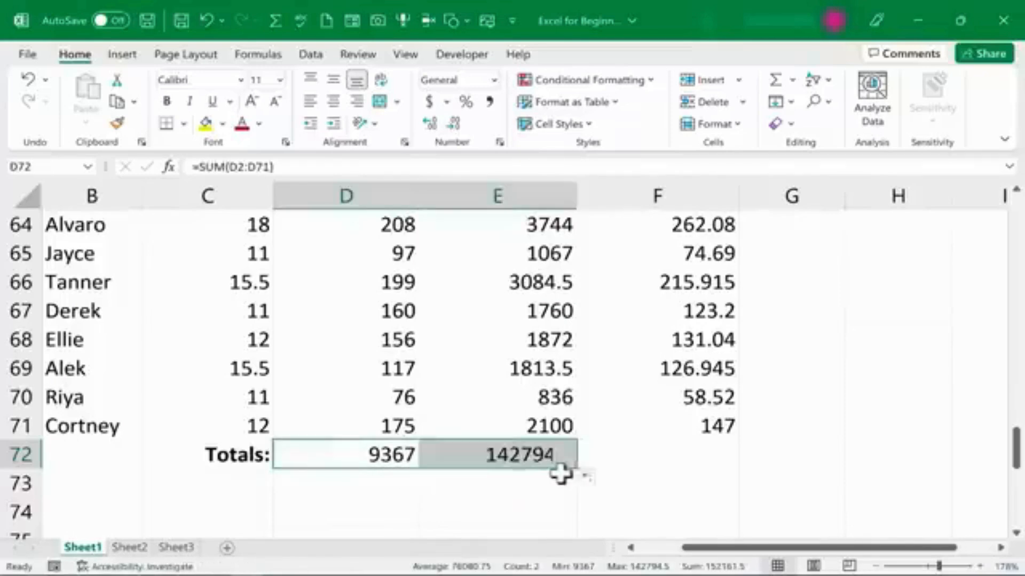
# Inspect the SUM formulas in D72 and E72 without changing them.
pyautogui.doubleClick(534, 456)
pyautogui.doubleClick(349, 455)
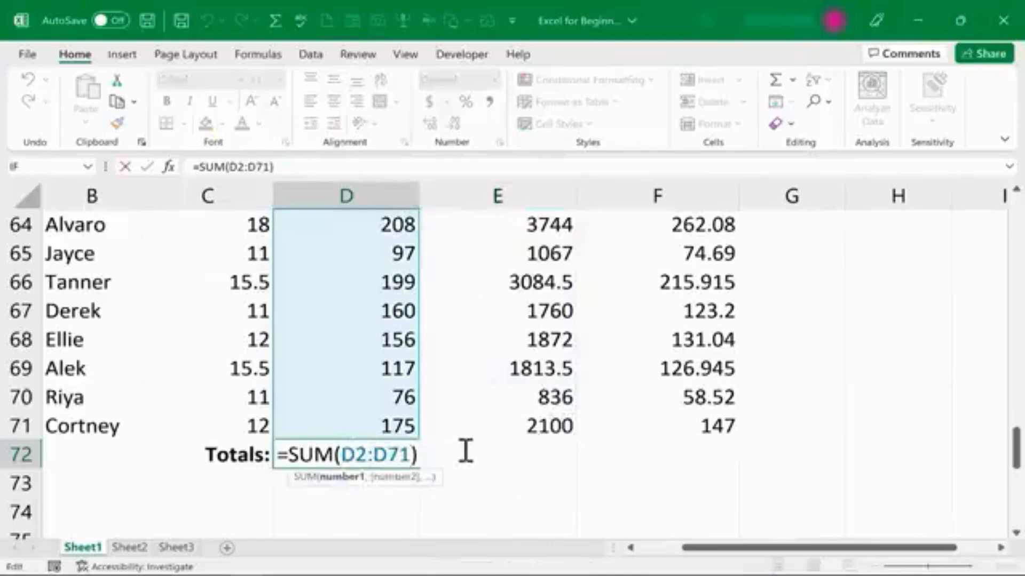
pyautogui.press('Escape')
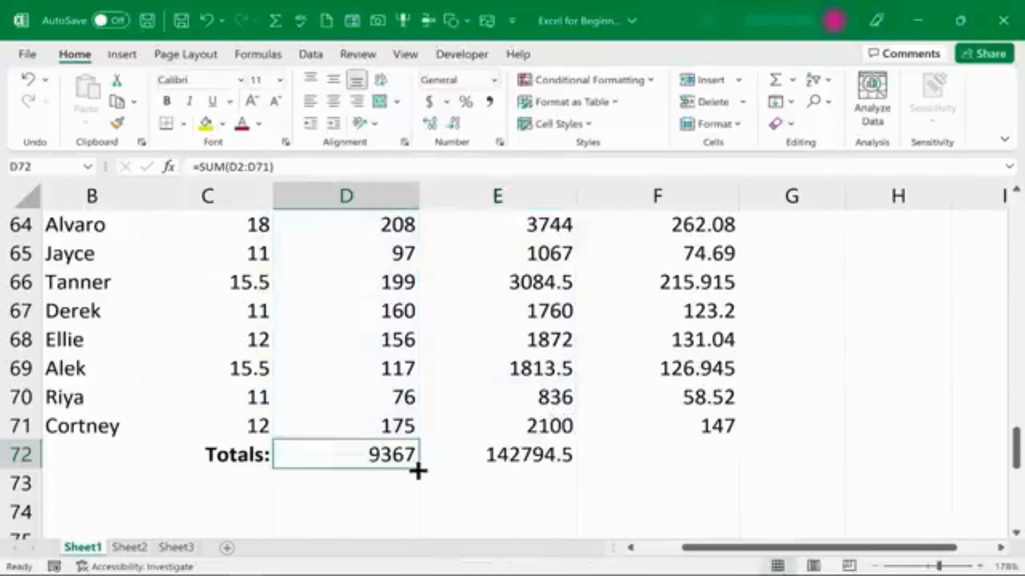
pyautogui.doubleClick(555, 462)
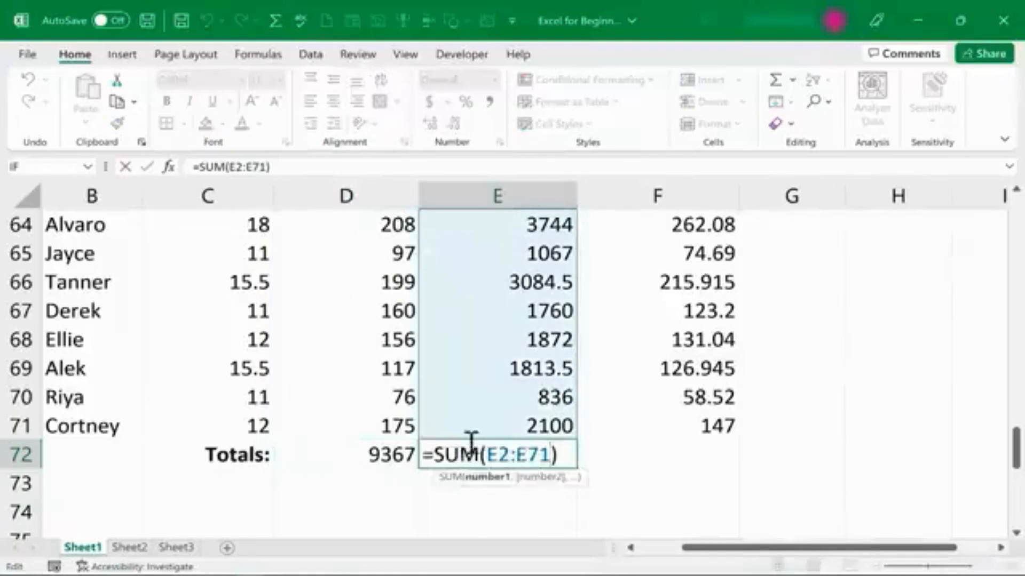
pyautogui.press('Escape')
# Copy the Totals: label into C73 and change its text to Average:.
pyautogui.click(247, 462)
pyautogui.hotkey('ctrl', 'c')
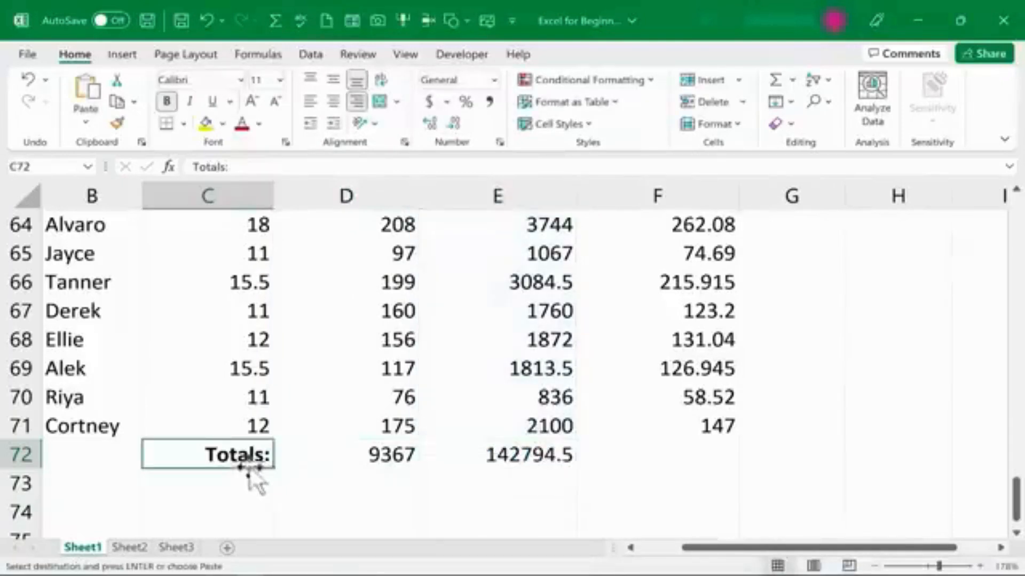
pyautogui.click(245, 482)
pyautogui.hotkey('ctrl', 'v')
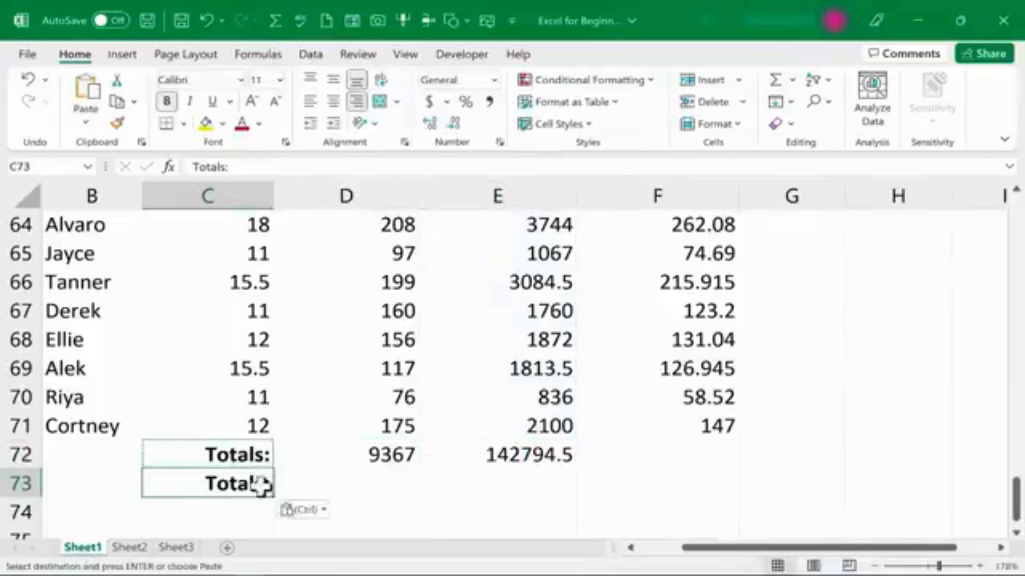
pyautogui.doubleClick(255, 484)
pyautogui.doubleClick(258, 485)
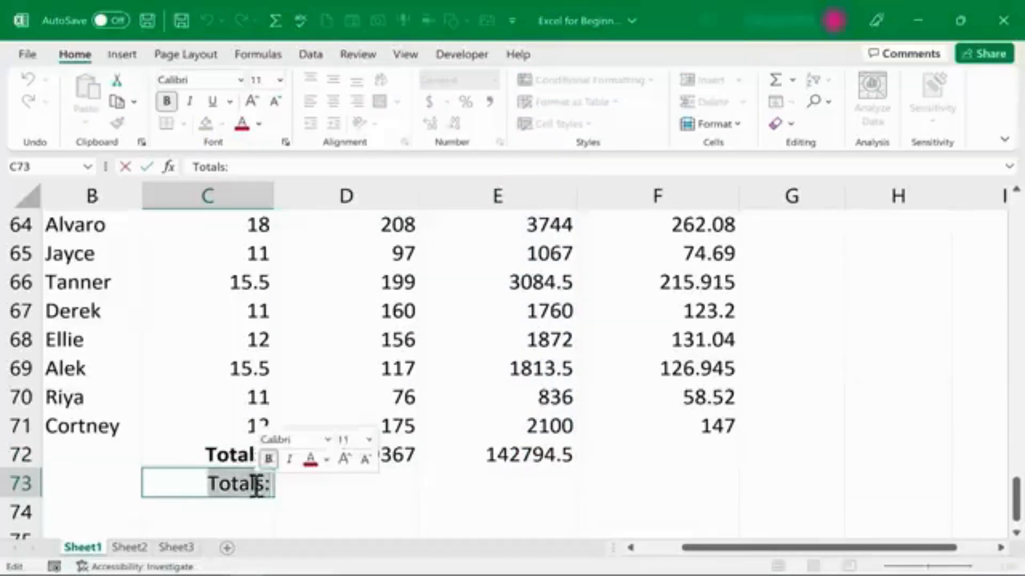
pyautogui.press('BackSpace')
pyautogui.write('Average:')
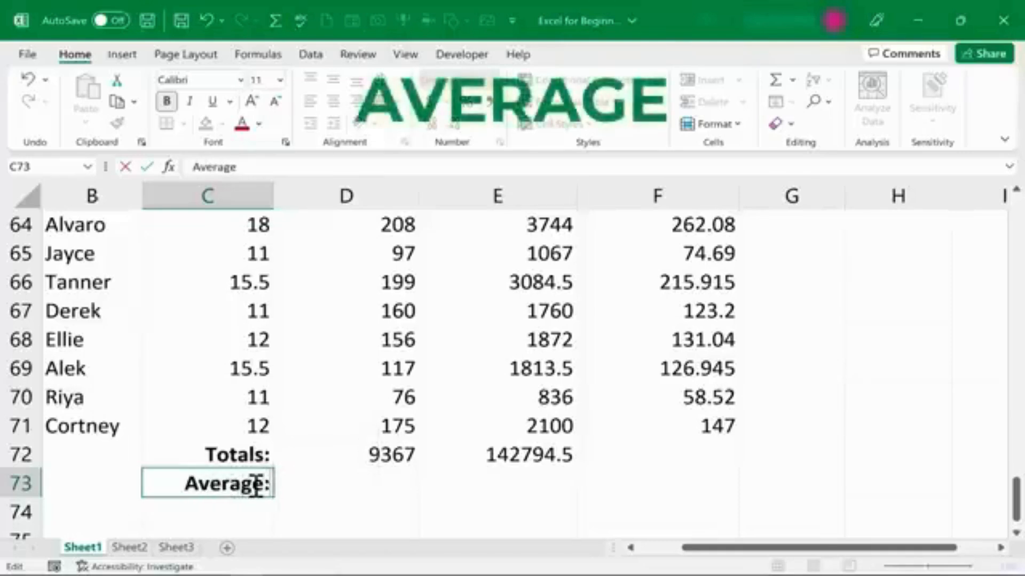
pyautogui.press('Tab')
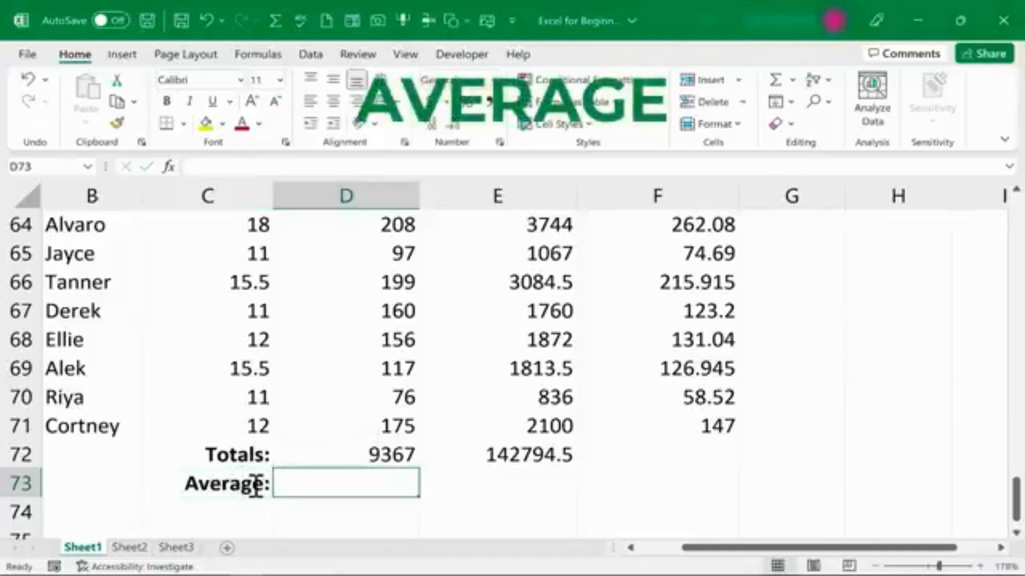
# Enter =AVERAGE(D2:D71) in D73 to average the Hours Worked column.
pyautogui.write('=')
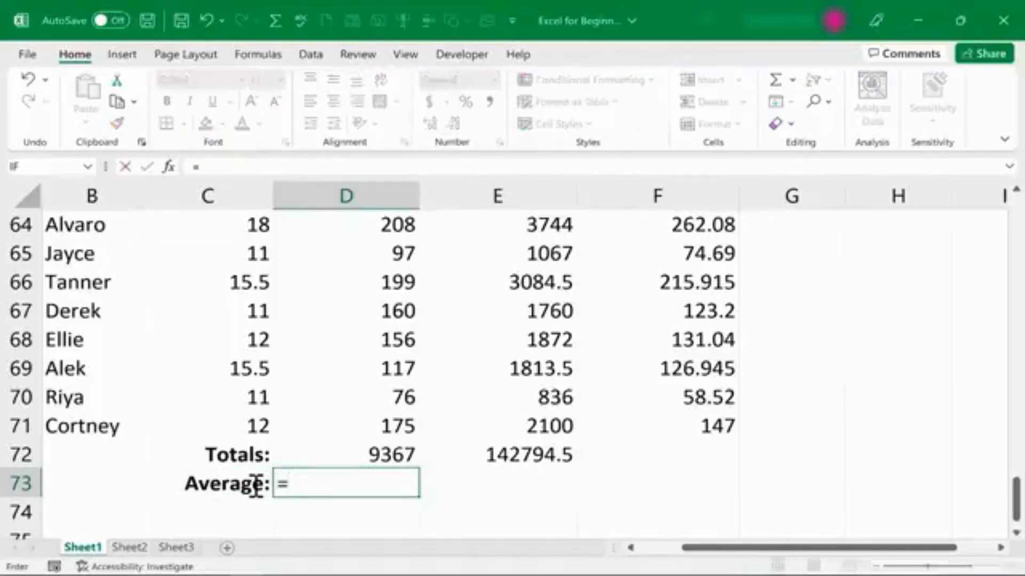
pyautogui.write('avera')
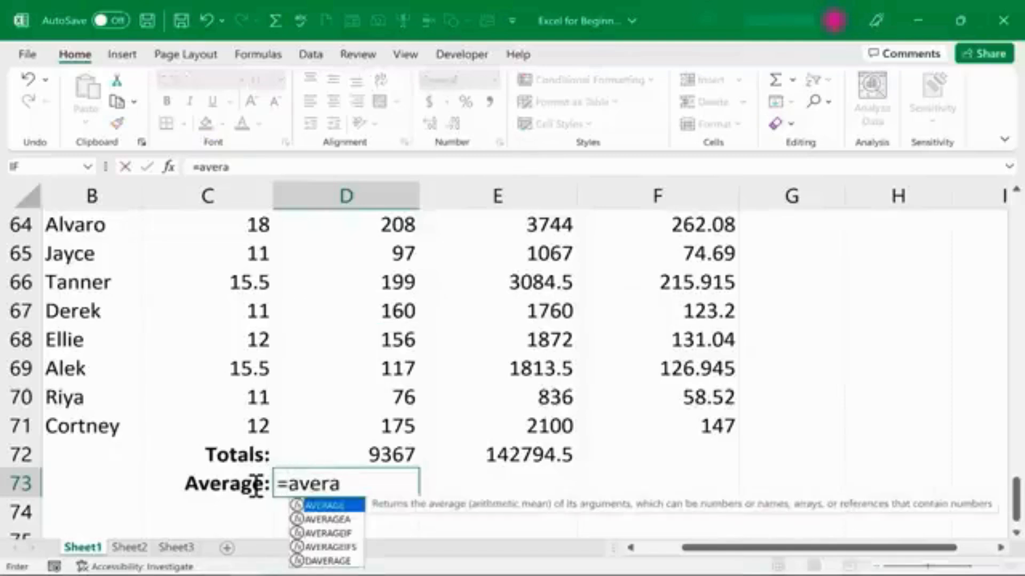
pyautogui.write('ge')
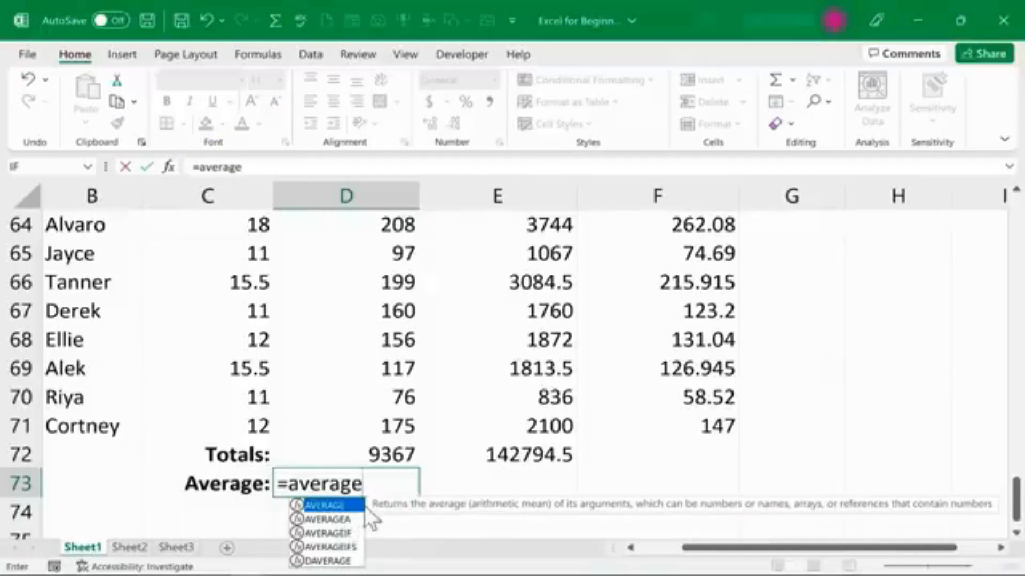
pyautogui.click(334, 533)
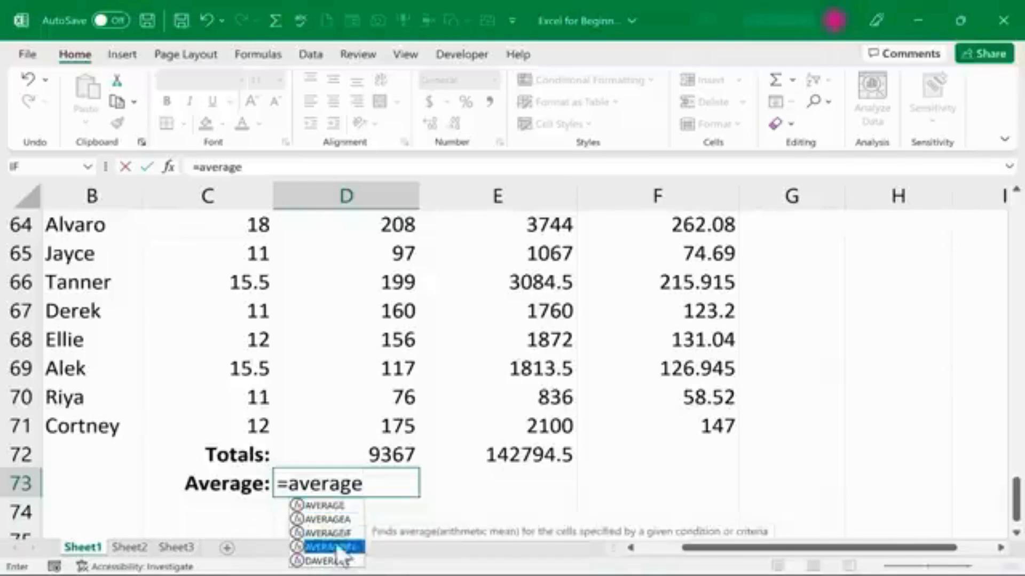
pyautogui.click(336, 544)
pyautogui.click(364, 487)
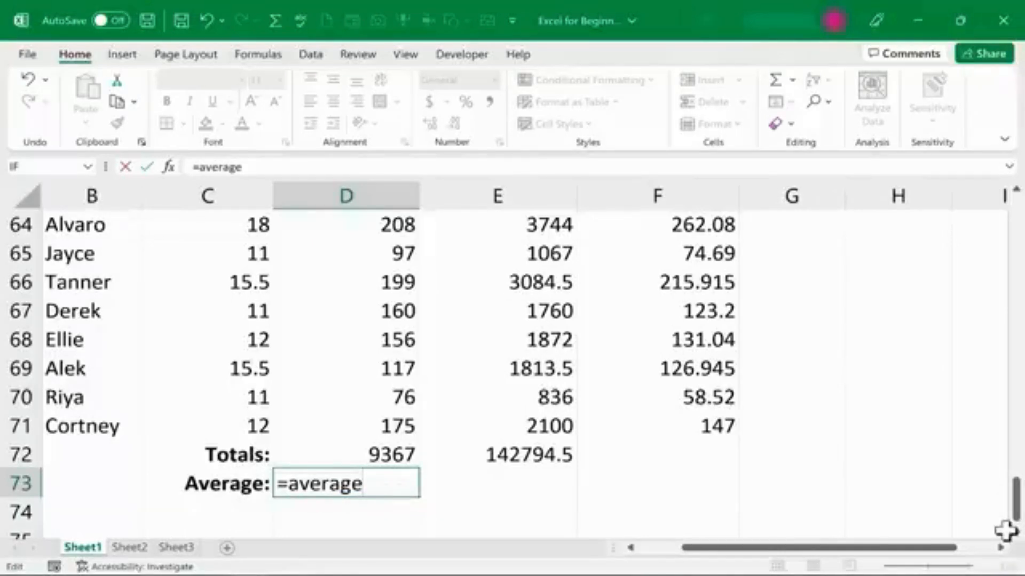
pyautogui.write('(')
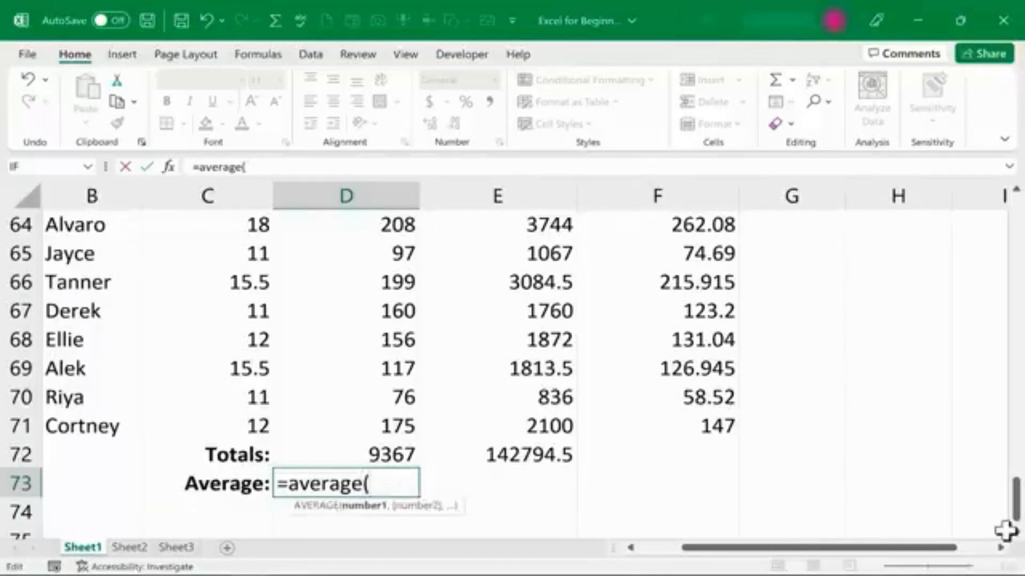
pyautogui.write('d2')
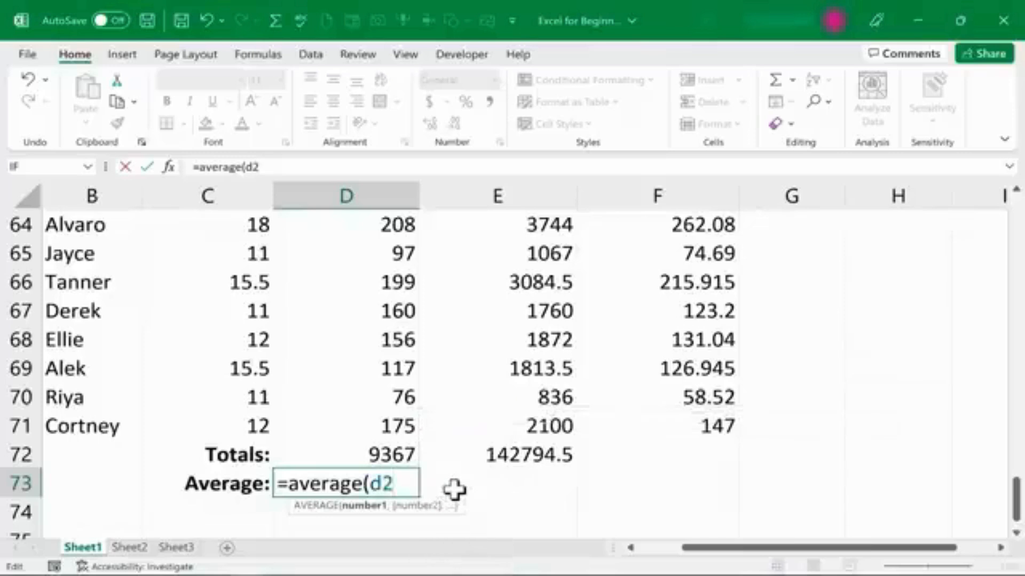
pyautogui.write(':d71')
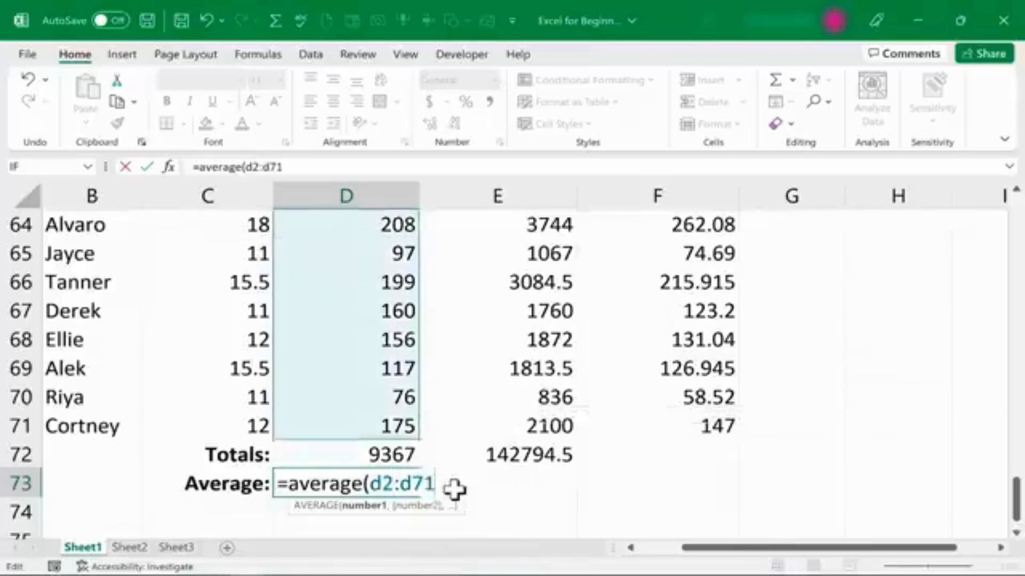
pyautogui.press('Return')
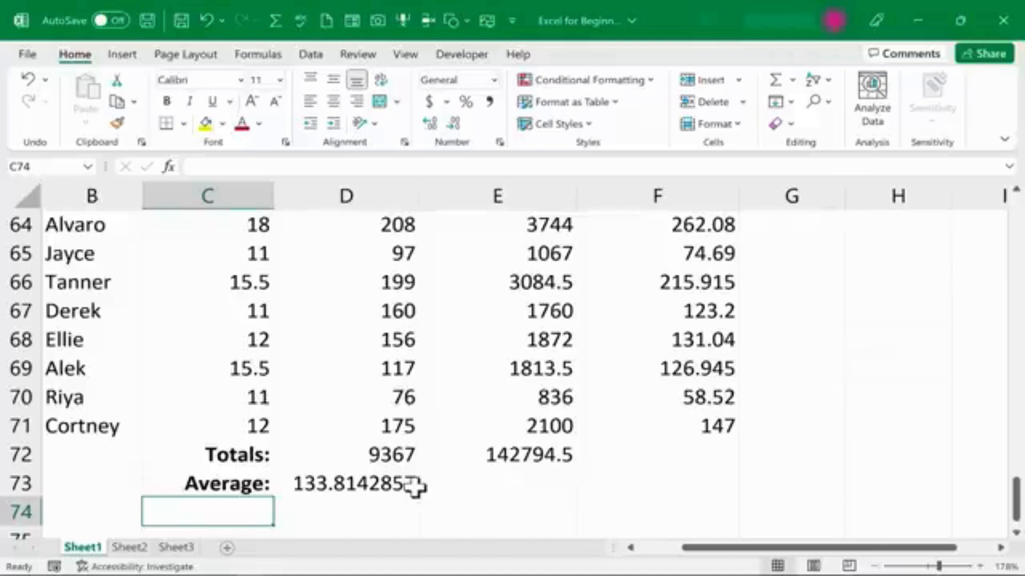
# Fill D73's AVERAGE formula right into E73 to average the Taxable Income column.
pyautogui.scroll(-1, 469, 454)
pyautogui.click(411, 403)
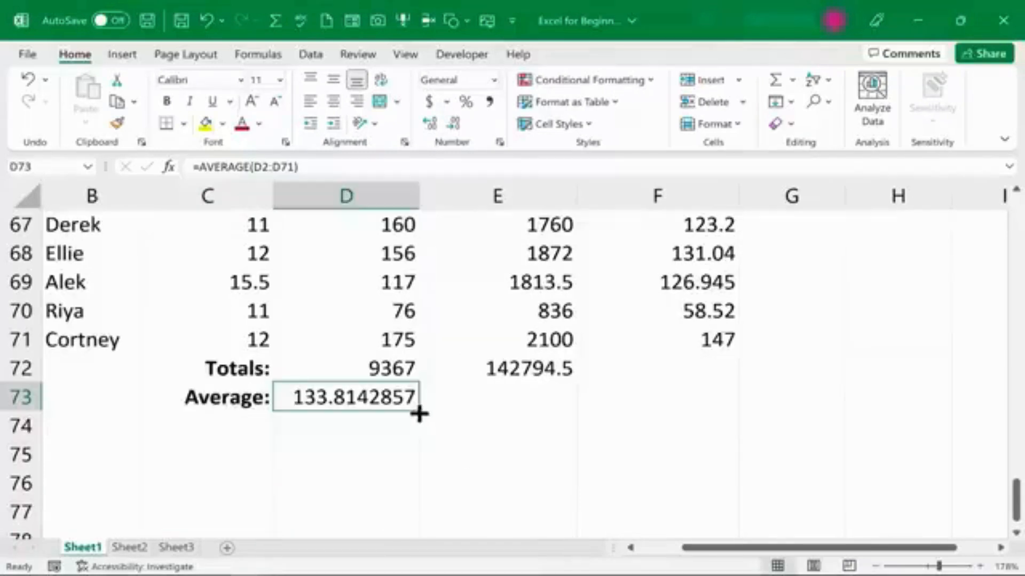
pyautogui.moveTo(420, 414); pyautogui.dragTo(565, 421)
# Total the Taxes to Be Paid column in F72 with =SUM(taxesowed) using the named range.
pyautogui.moveTo(1016, 499); pyautogui.dragTo(1014, 214)
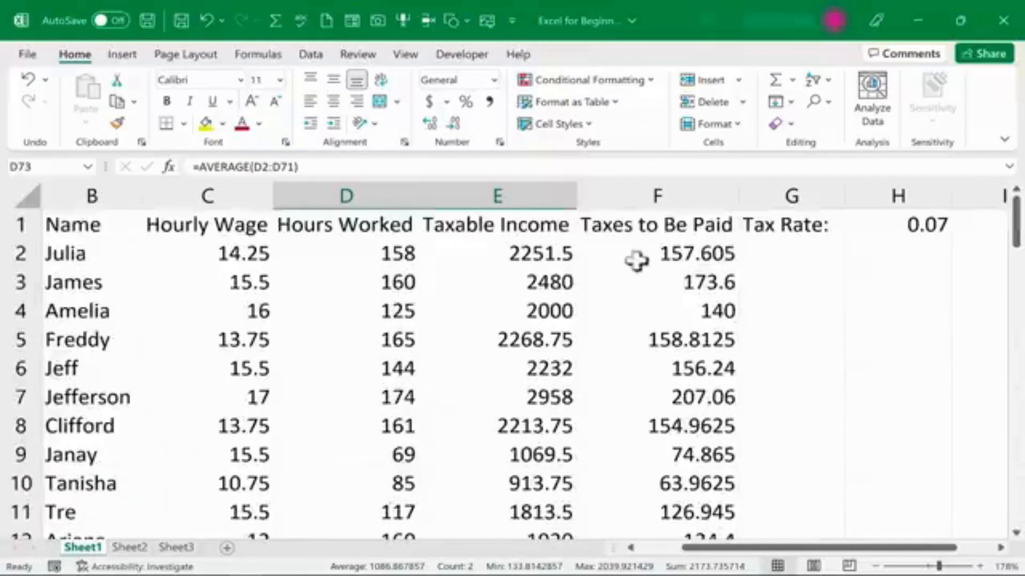
pyautogui.click(659, 248)
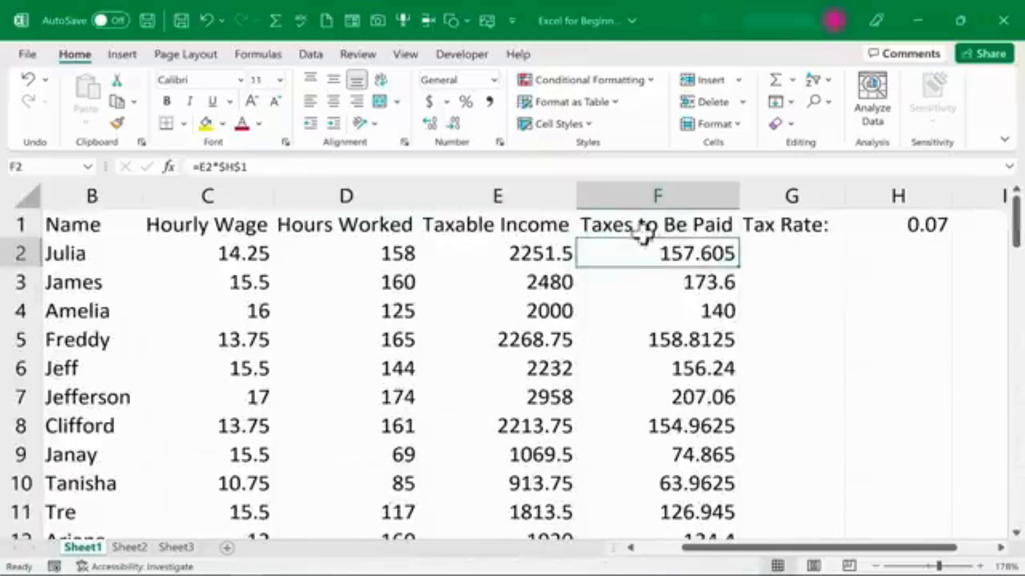
pyautogui.moveTo(1016, 229); pyautogui.dragTo(978, 524)
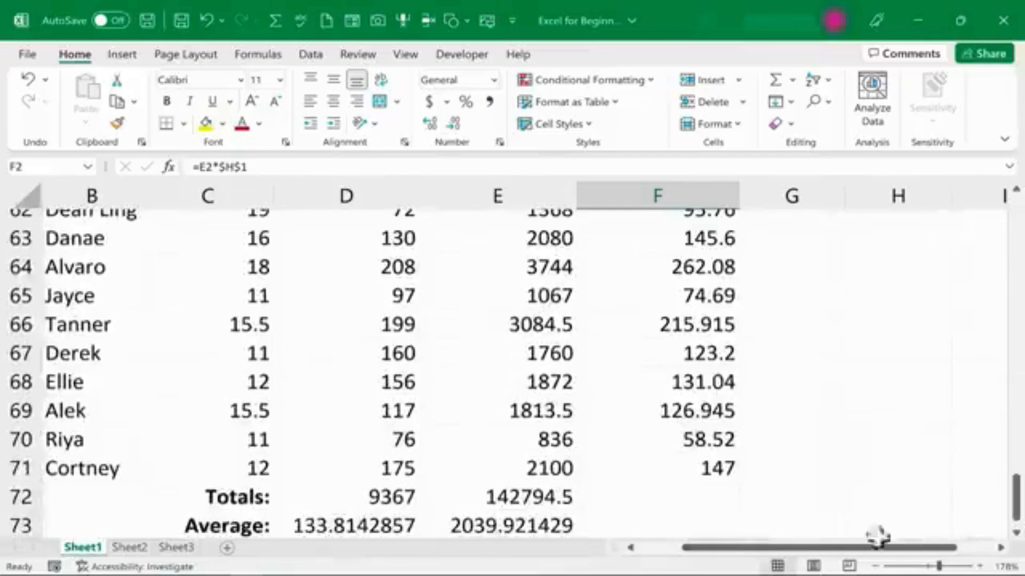
pyautogui.click(635, 495)
pyautogui.scroll(-2, 635, 495)
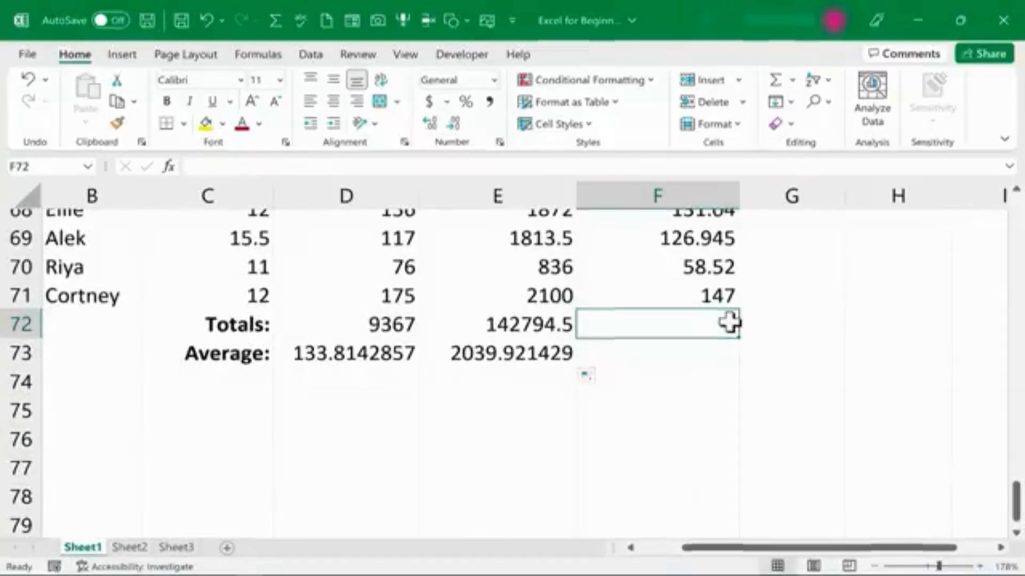
pyautogui.write('=sum')
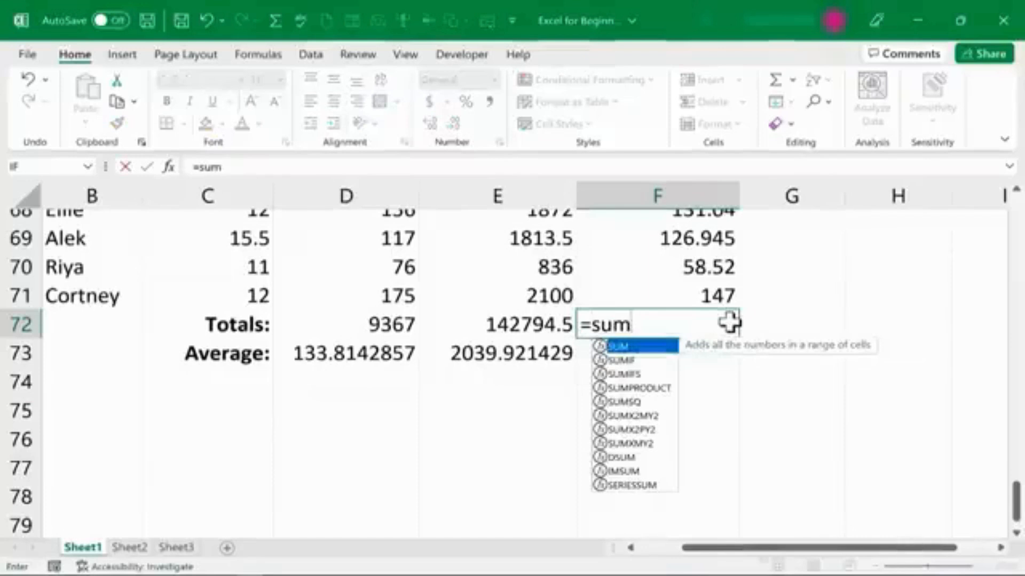
pyautogui.write('(')
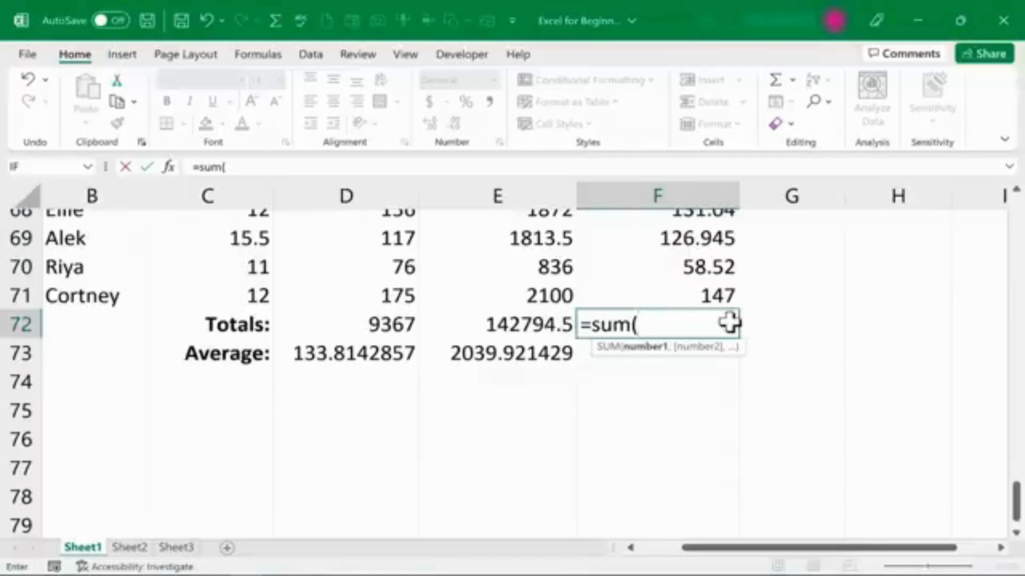
pyautogui.write('taxesowed')
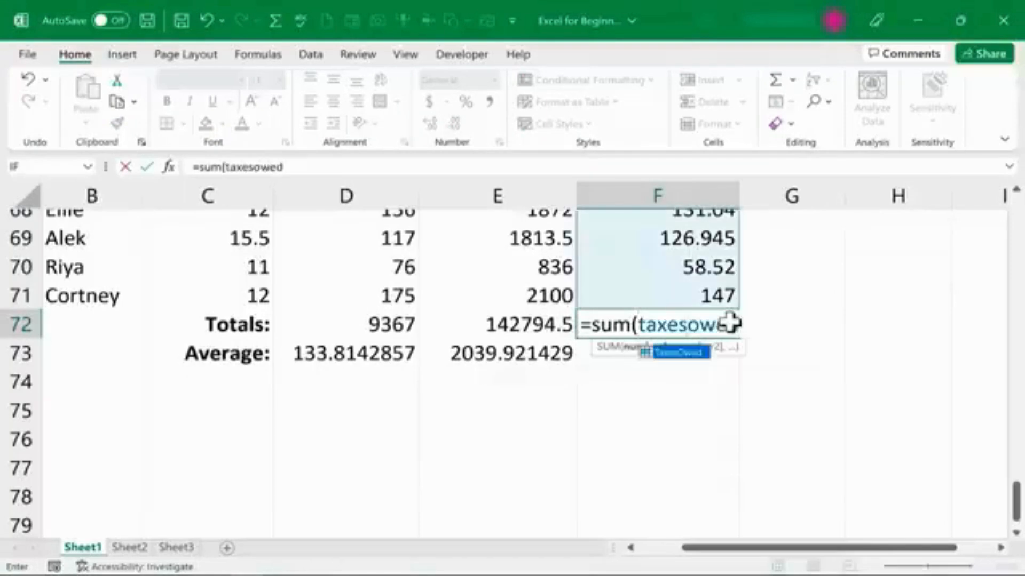
pyautogui.write(')')
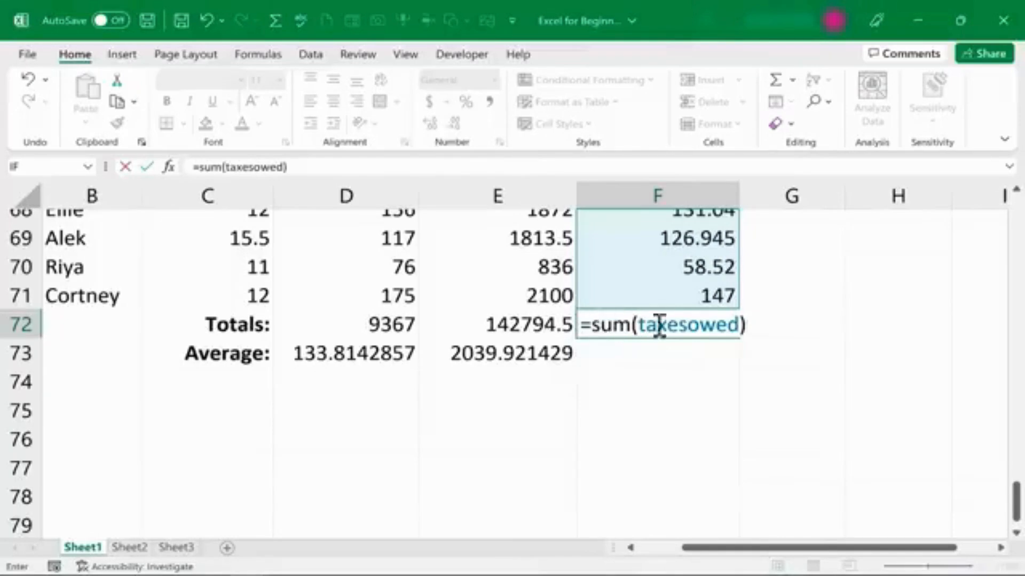
pyautogui.moveTo(1011, 496)
pyautogui.mouseDown()
pyautogui.moveTo(969, 192)
pyautogui.moveTo(981, 383)
pyautogui.moveTo(1007, 491)
pyautogui.mouseUp()
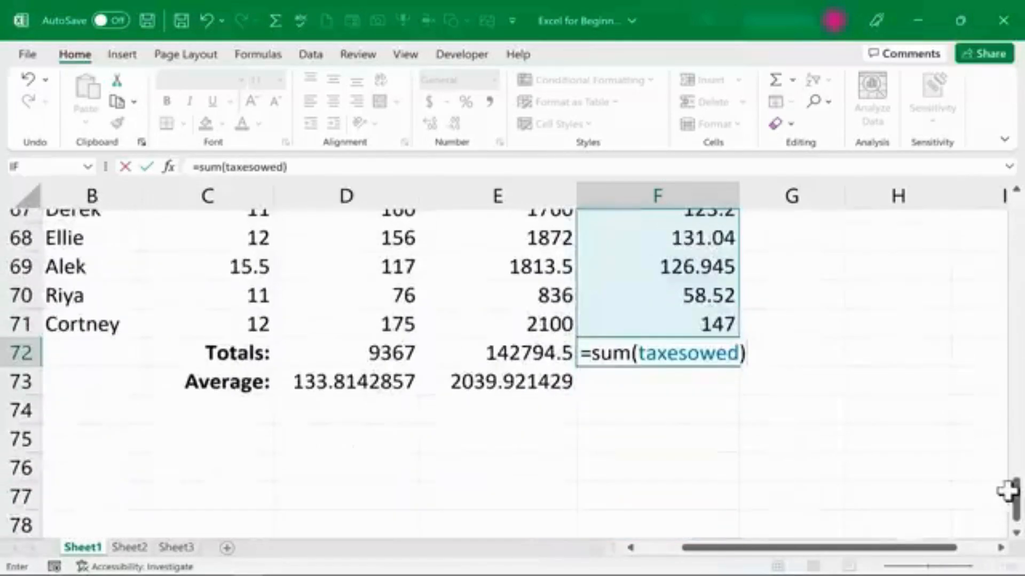
pyautogui.press('Return')
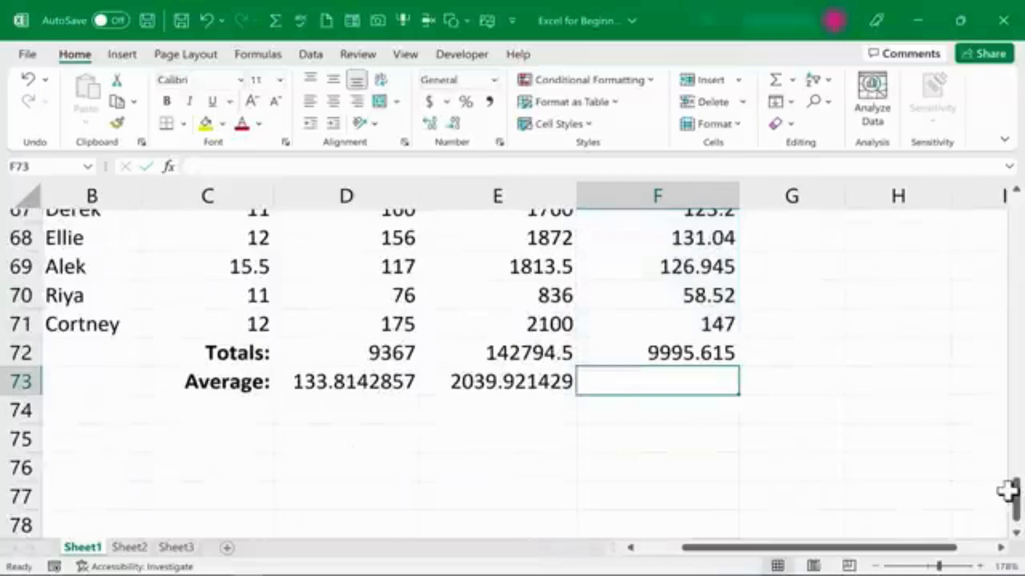
# Average the Taxes to Be Paid column in F73 with =AVERAGE(taxesowed).
pyautogui.write('=av')
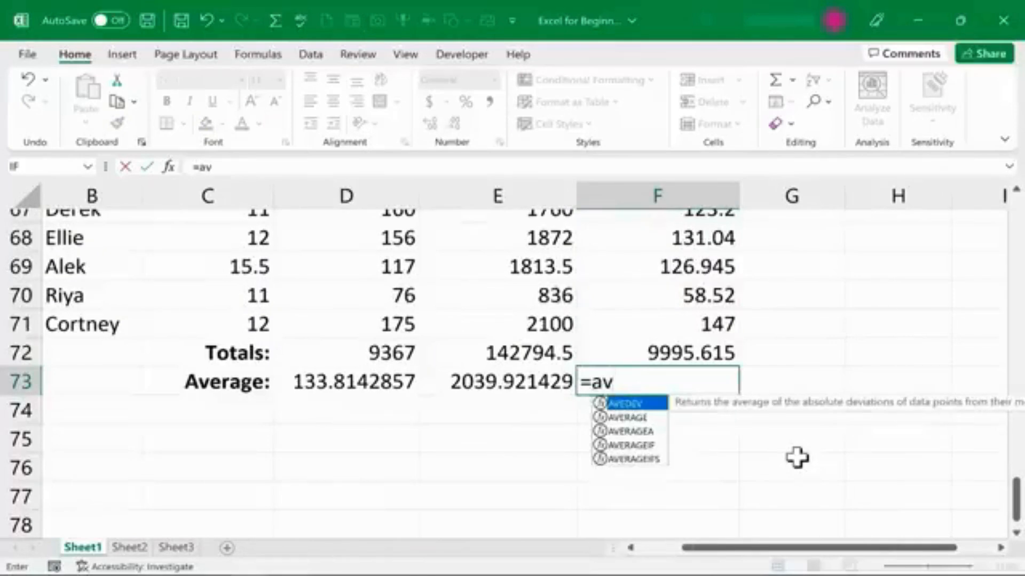
pyautogui.write('erage(')
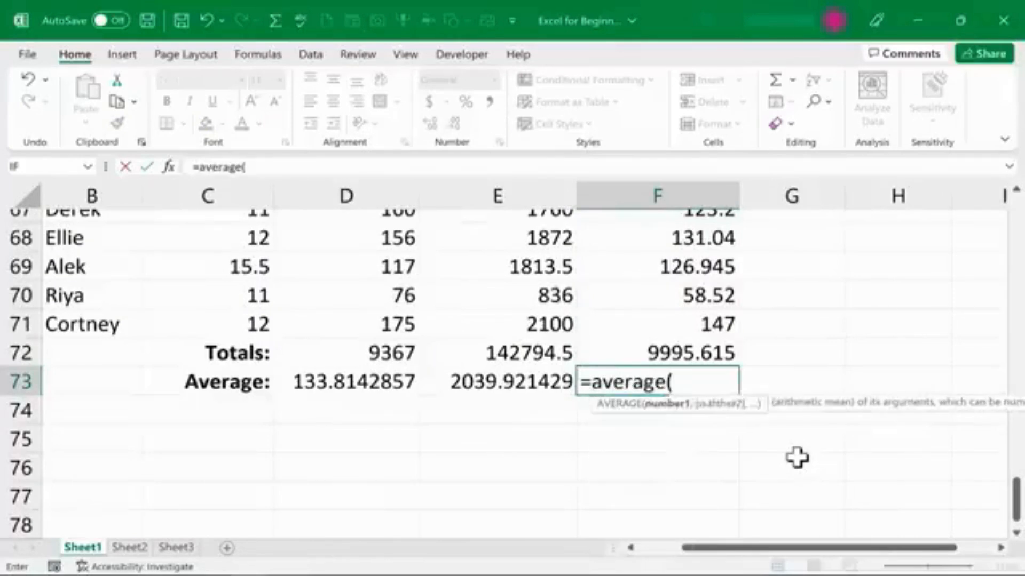
pyautogui.write('taxesowe')
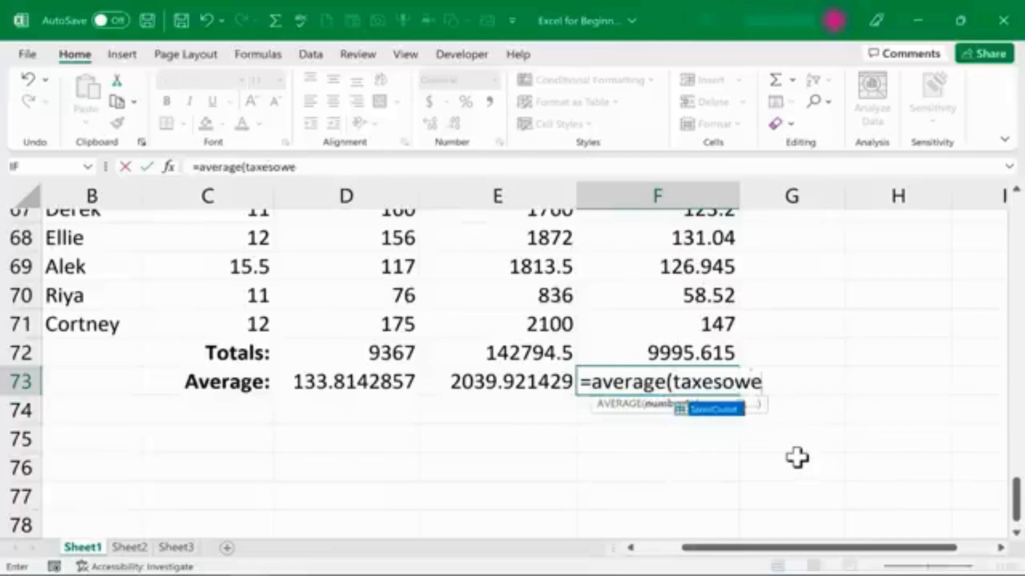
pyautogui.write('d')
pyautogui.press('Return')
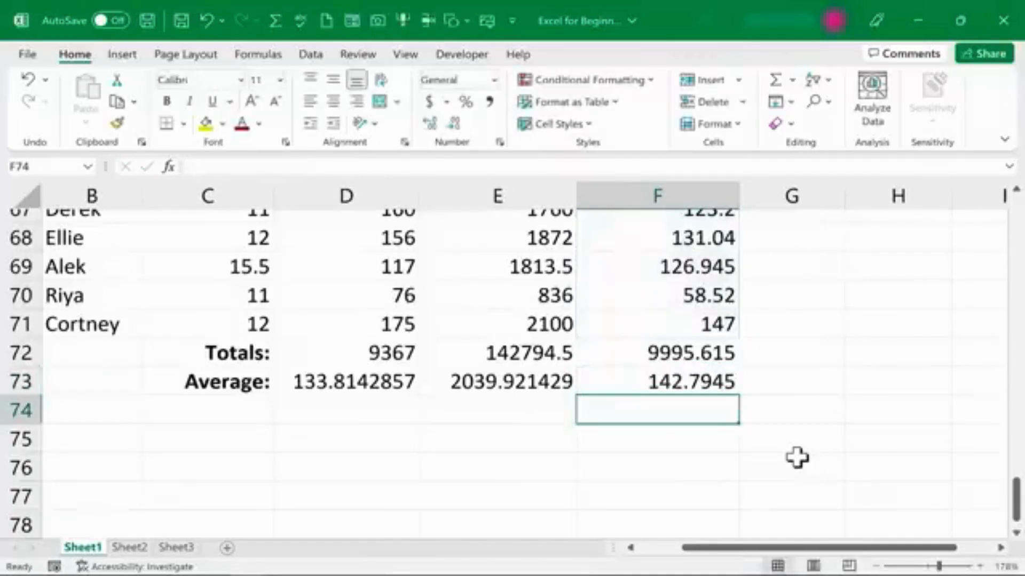
pyautogui.click(796, 457)
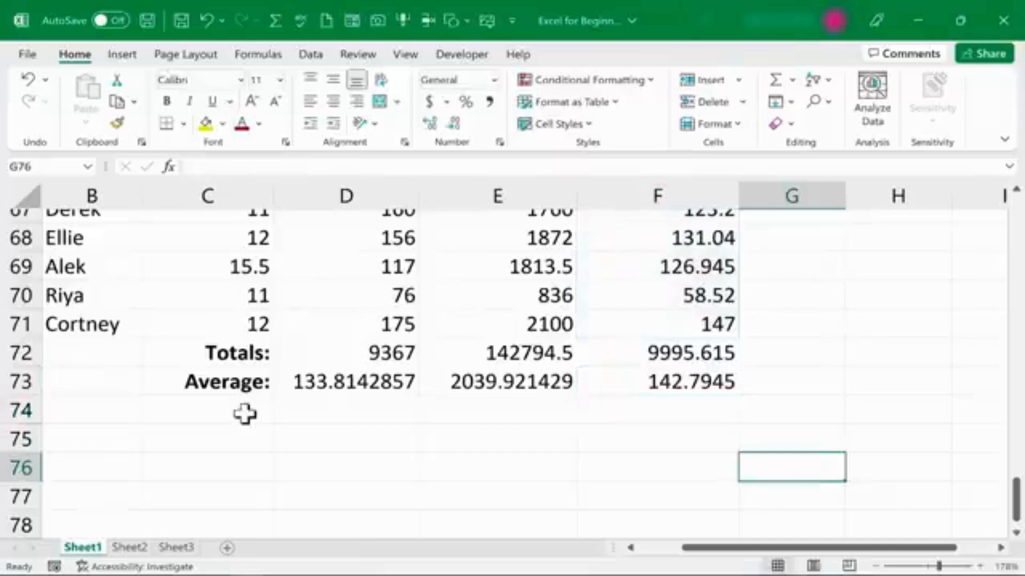
# Copy the Average: label from C73 into C74, C75 and C76.
pyautogui.click(214, 386)
pyautogui.hotkey('ctrl', 'c')
pyautogui.click(210, 416)
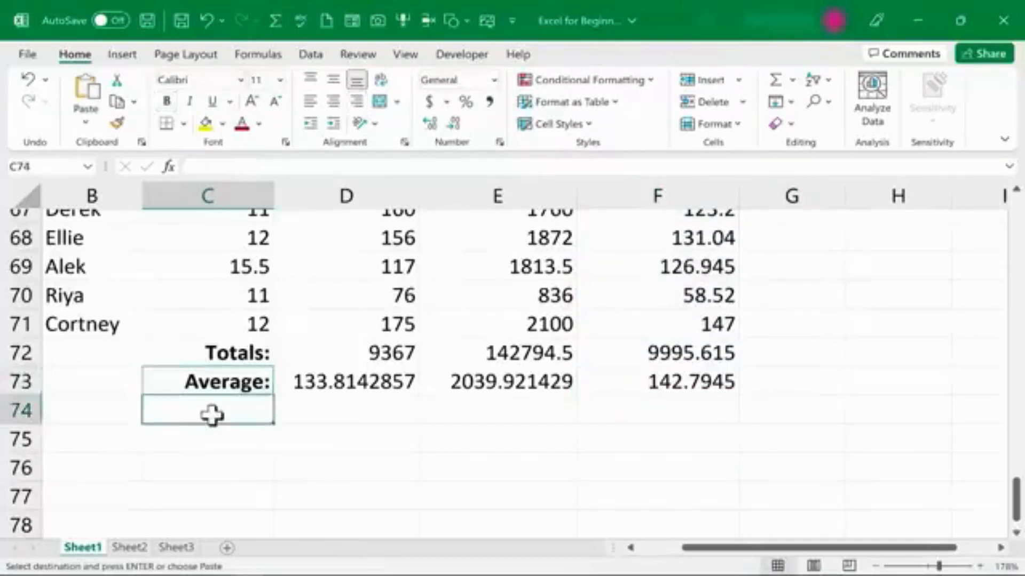
pyautogui.hotkey('ctrl', 'v')
pyautogui.click(221, 439)
pyautogui.hotkey('ctrl', 'v')
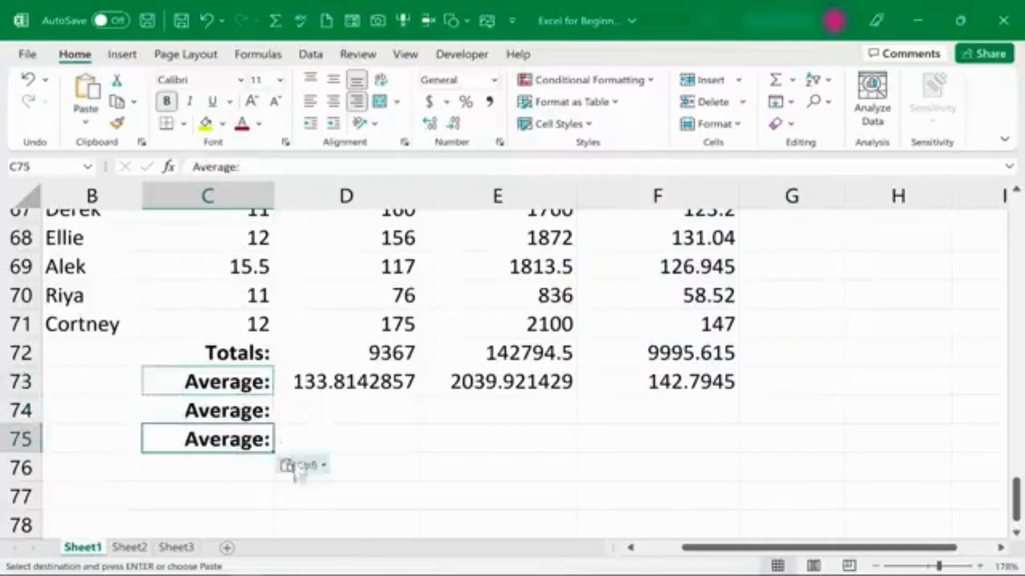
pyautogui.click(214, 475)
pyautogui.hotkey('ctrl', 'v')
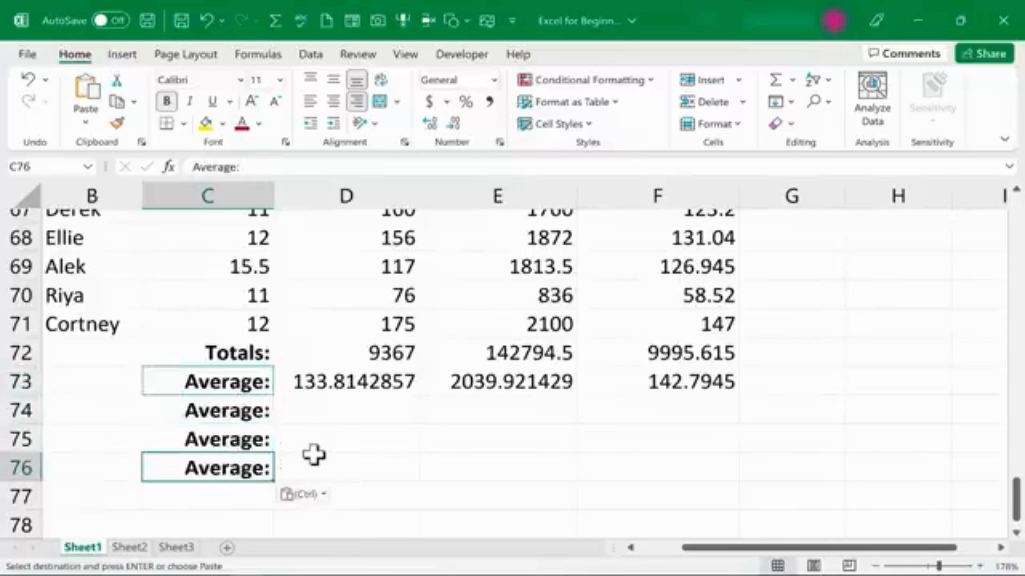
pyautogui.press('Escape')
# Relabel C74, C75 and C76 as Highest:, Lowest: and Number of Employees:.
pyautogui.click(235, 410)
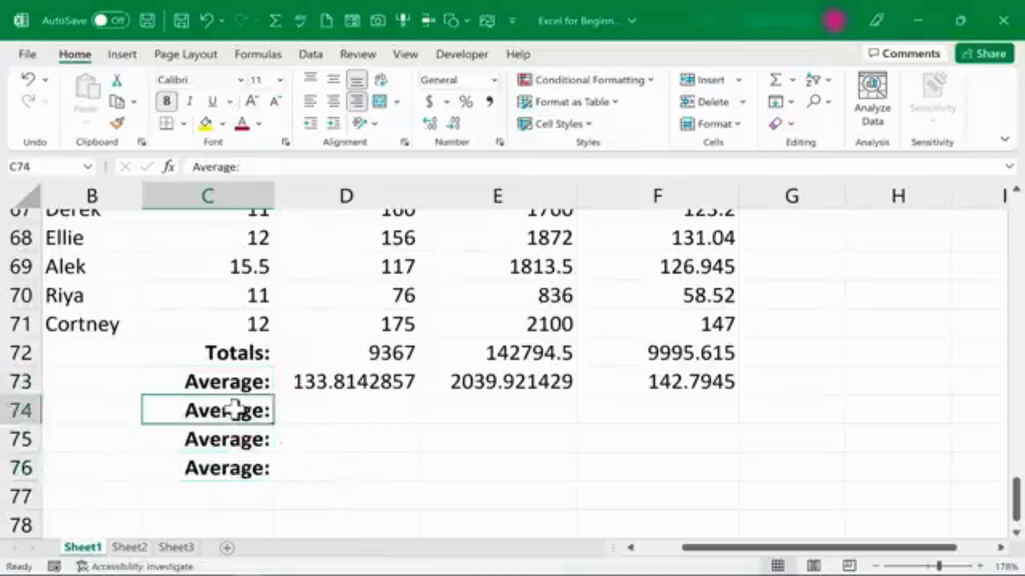
pyautogui.write('Highest:')
pyautogui.press('Return')
pyautogui.write('Lowest:')
pyautogui.press('Return')
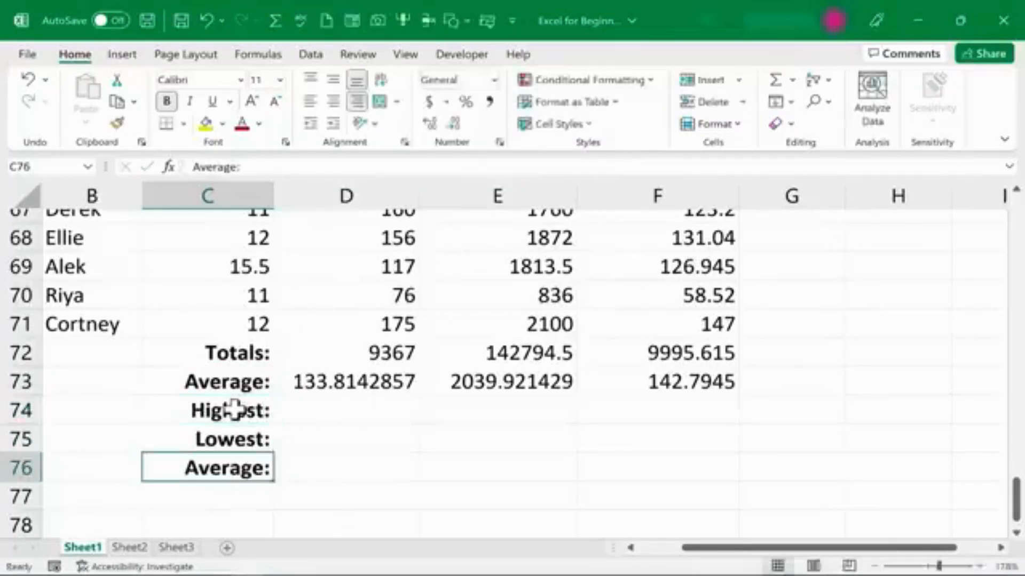
pyautogui.write('Number of Employees:')
pyautogui.click(285, 478)
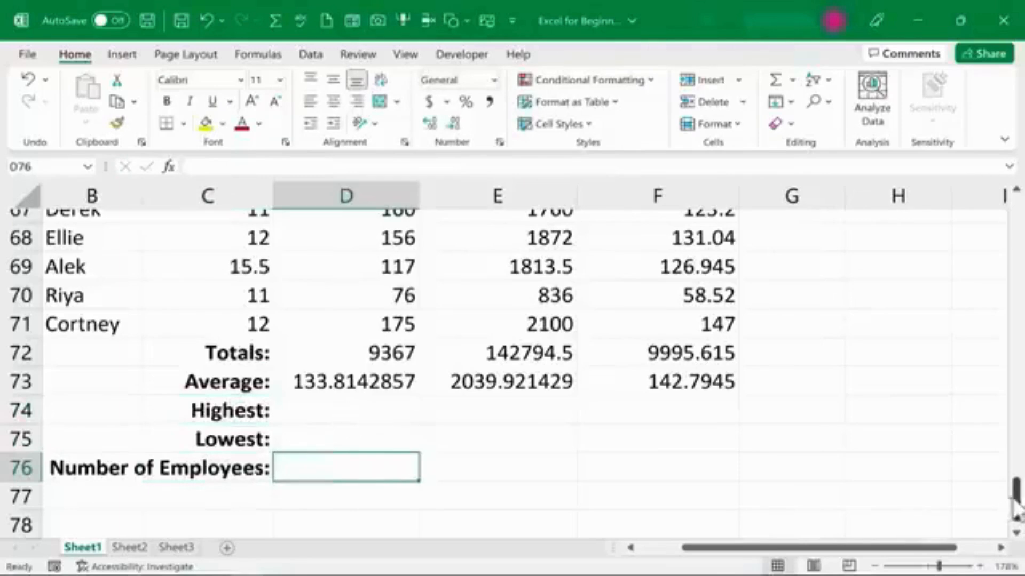
# Enter =MAX(D2:D71) in D74 to find the highest hours worked.
pyautogui.moveTo(1016, 499); pyautogui.dragTo(972, 136)
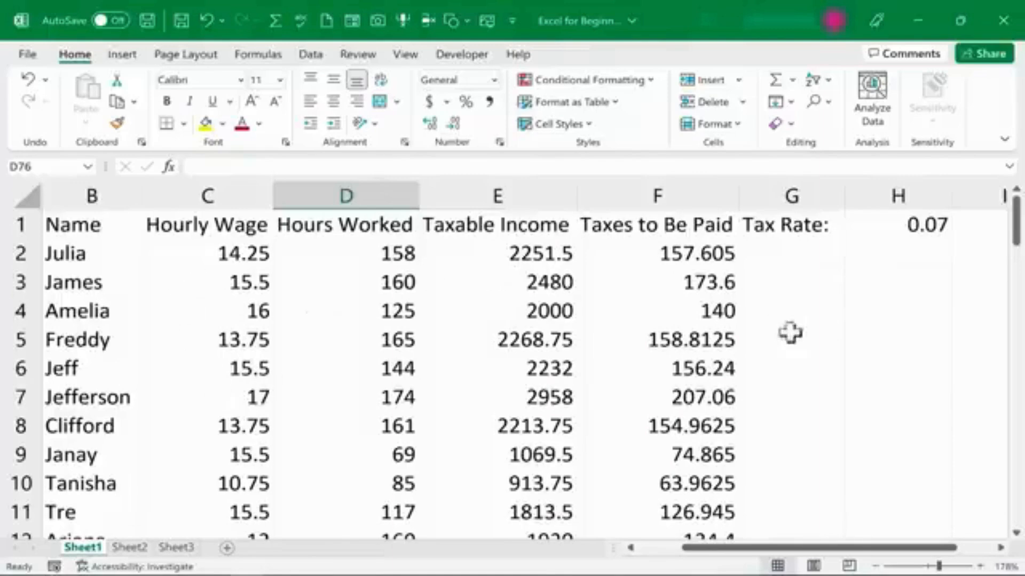
pyautogui.moveTo(1017, 238); pyautogui.dragTo(1017, 550)
pyautogui.click(366, 460)
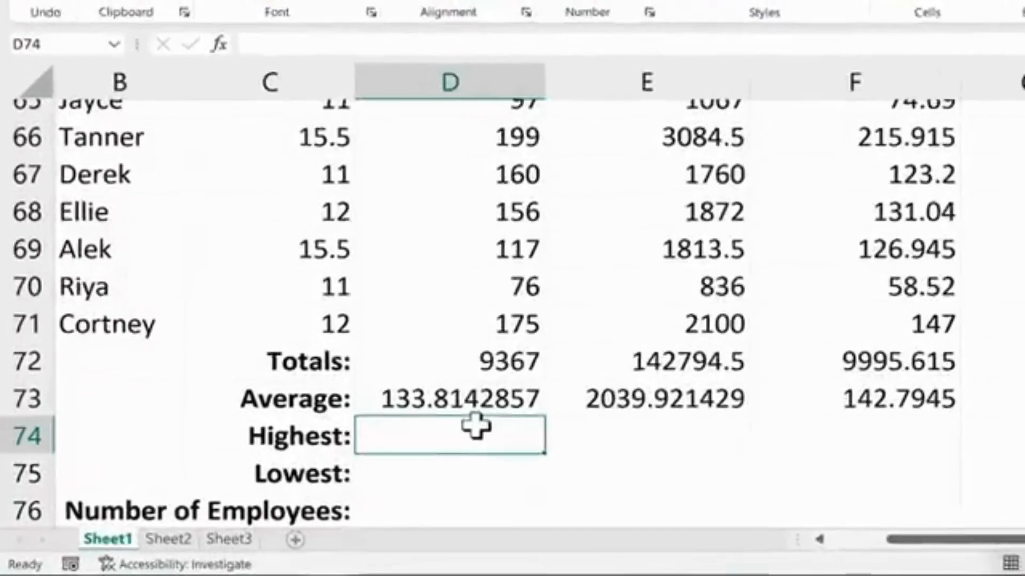
pyautogui.write('=max(')
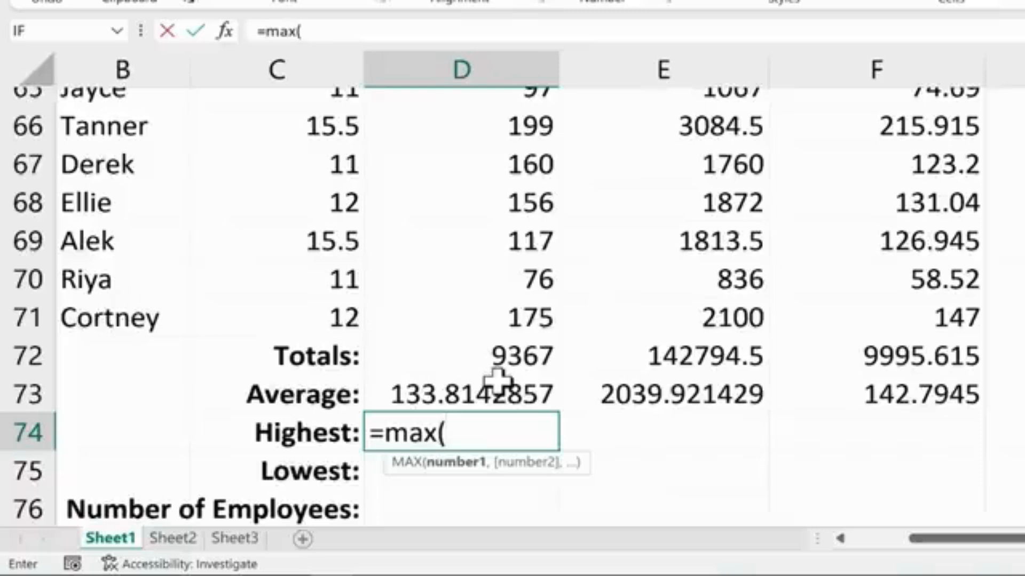
pyautogui.write('d2')
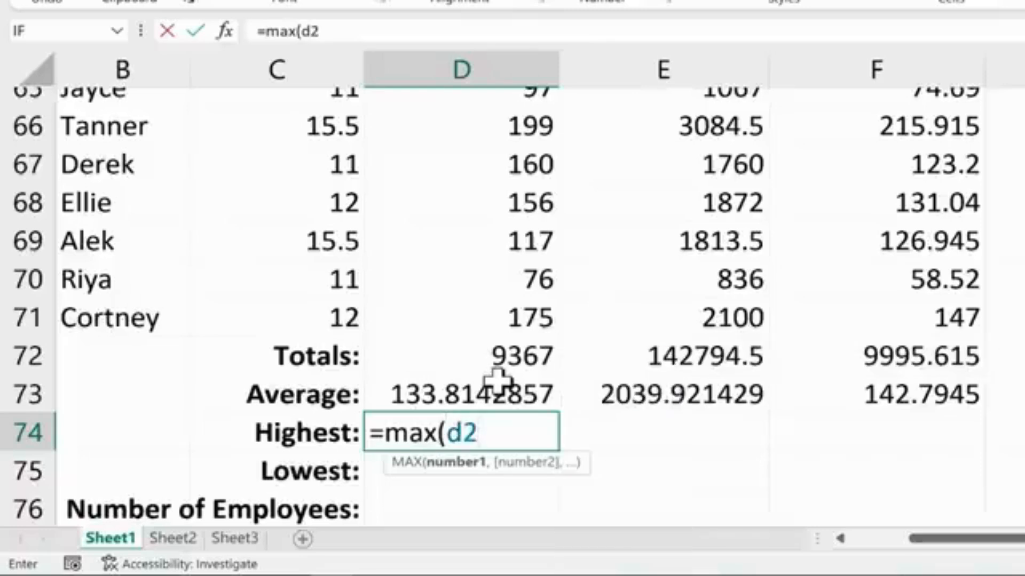
pyautogui.write(':d71')
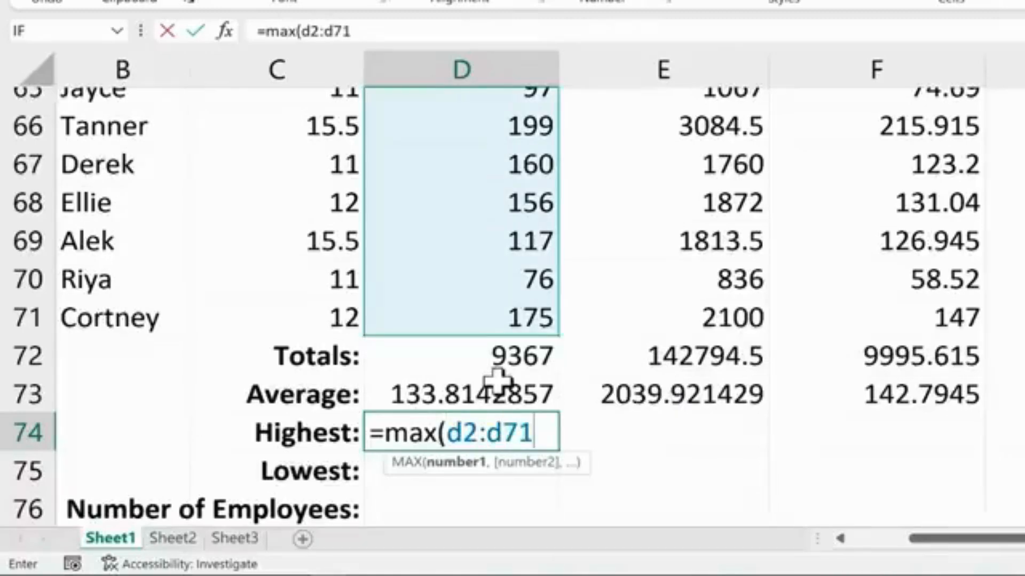
pyautogui.write(')')
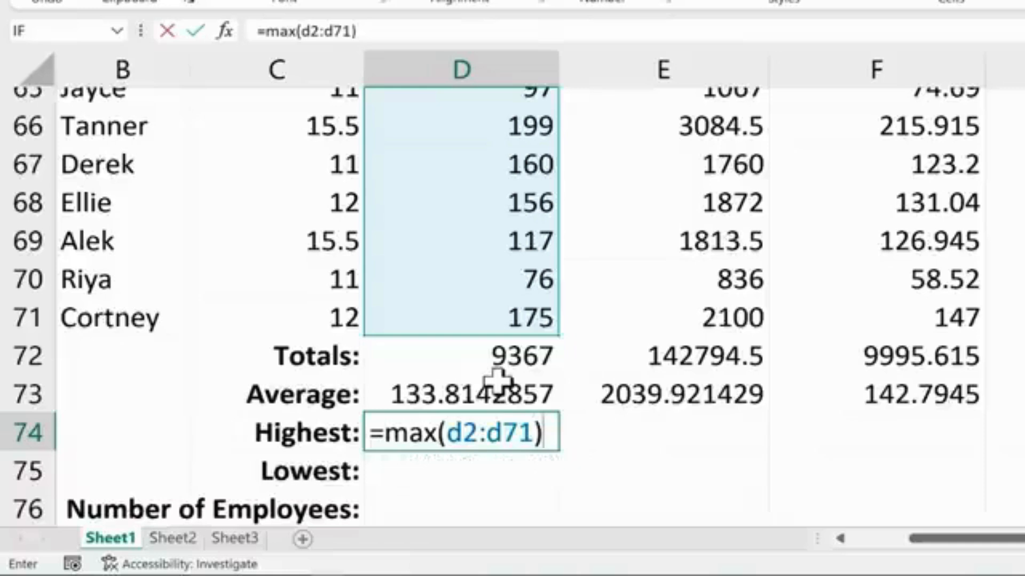
pyautogui.press('Return')
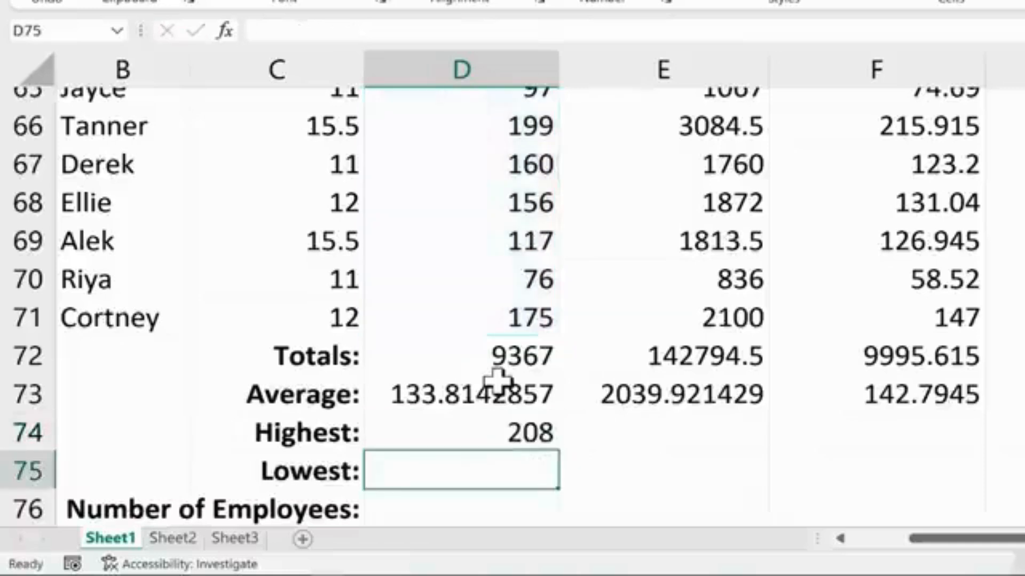
# Fill the MAX formula from D74 across to F74 and check the copied formulas in E74 and F74.
pyautogui.click(549, 444)
pyautogui.moveTo(561, 451); pyautogui.dragTo(931, 447)
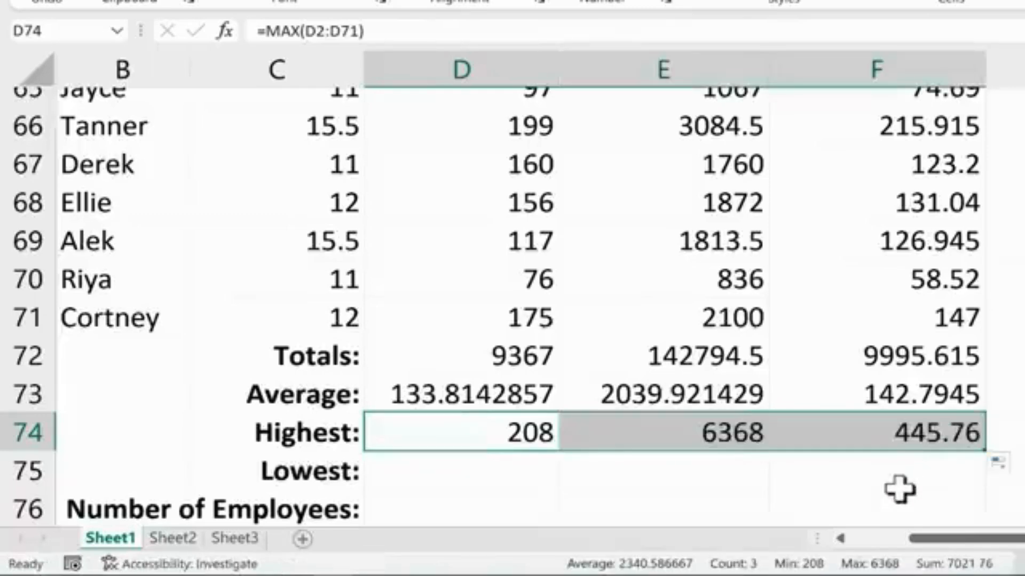
pyautogui.click(870, 439)
pyautogui.scroll(2, 714, 468)
pyautogui.scroll(-2, 714, 468)
pyautogui.click(704, 430)
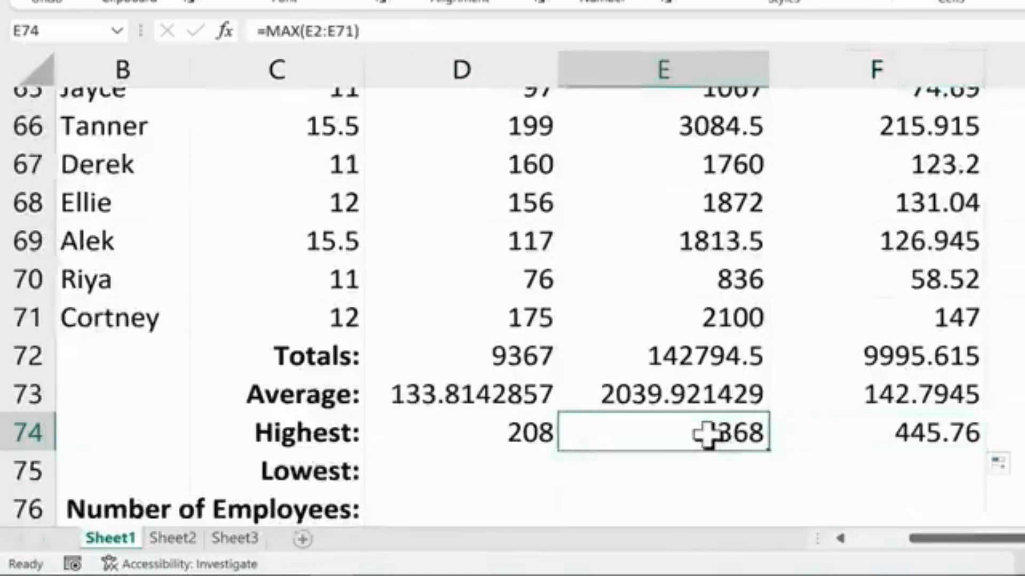
pyautogui.click(953, 437)
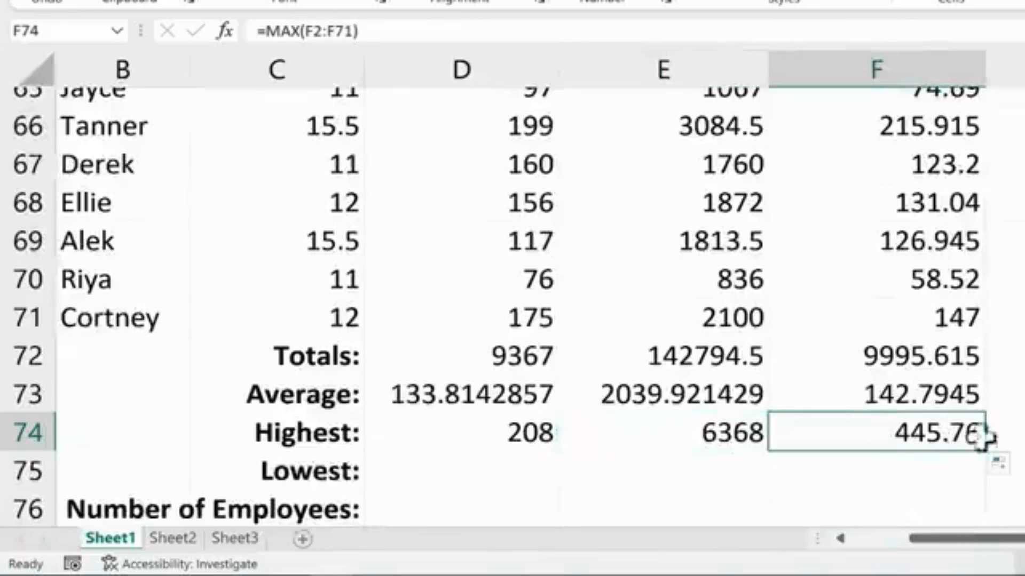
# Enter =MIN(D2:D71) in D75 and fill it across to F75.
pyautogui.scroll(-1, 677, 446)
pyautogui.click(511, 360)
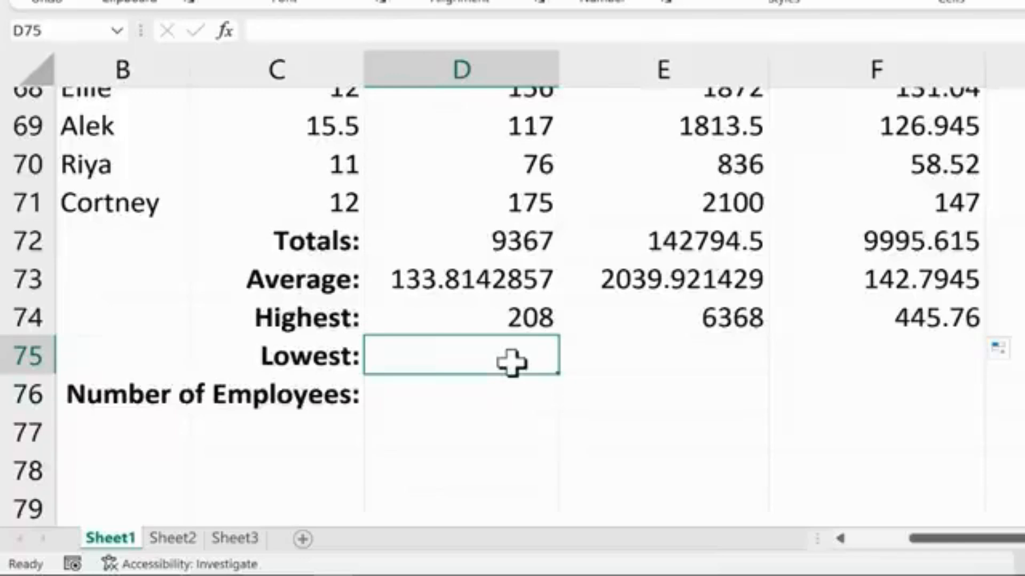
pyautogui.write('=min')
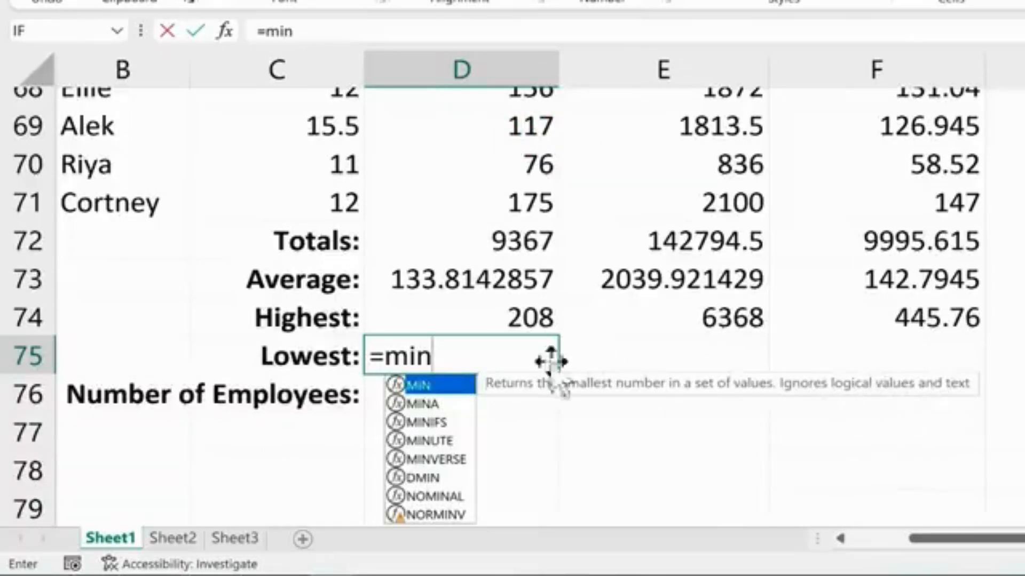
pyautogui.write('(')
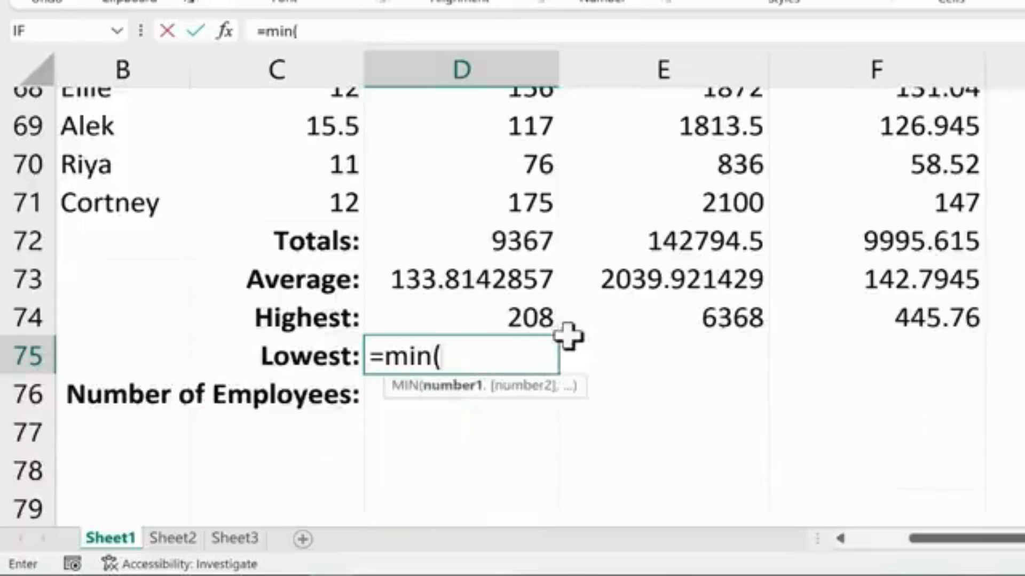
pyautogui.write('d2:')
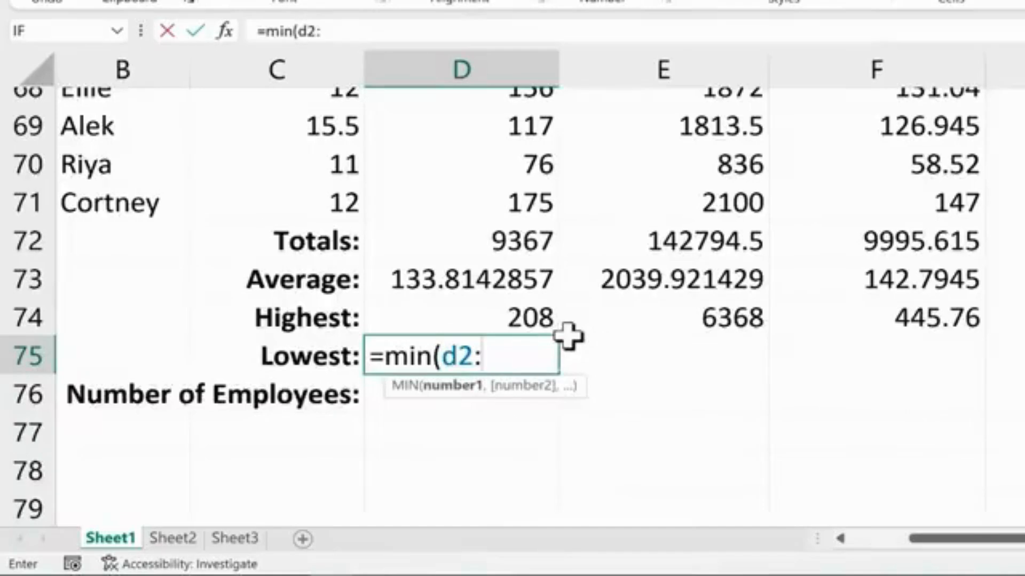
pyautogui.write('d71')
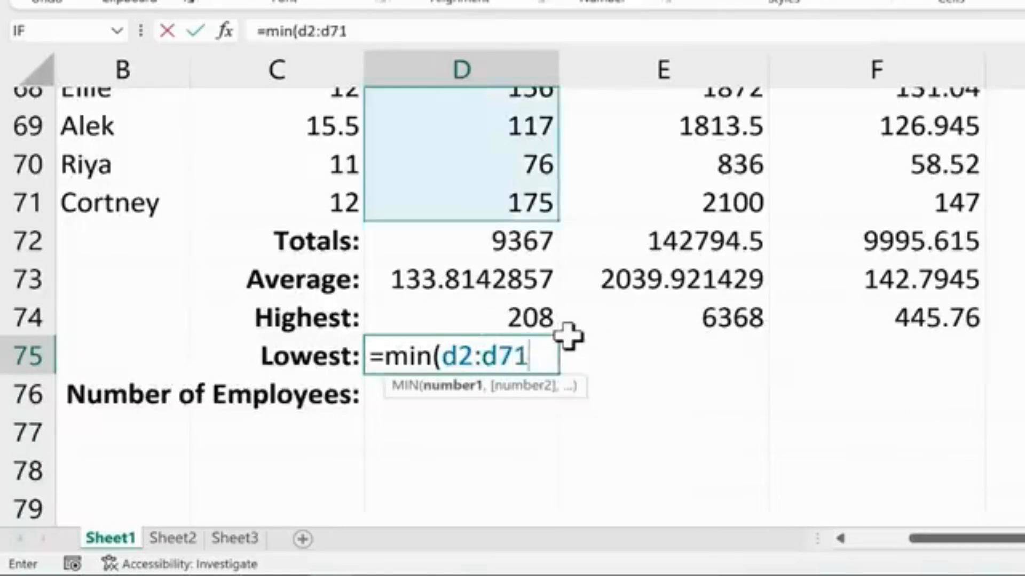
pyautogui.press('Return')
pyautogui.press('Up')
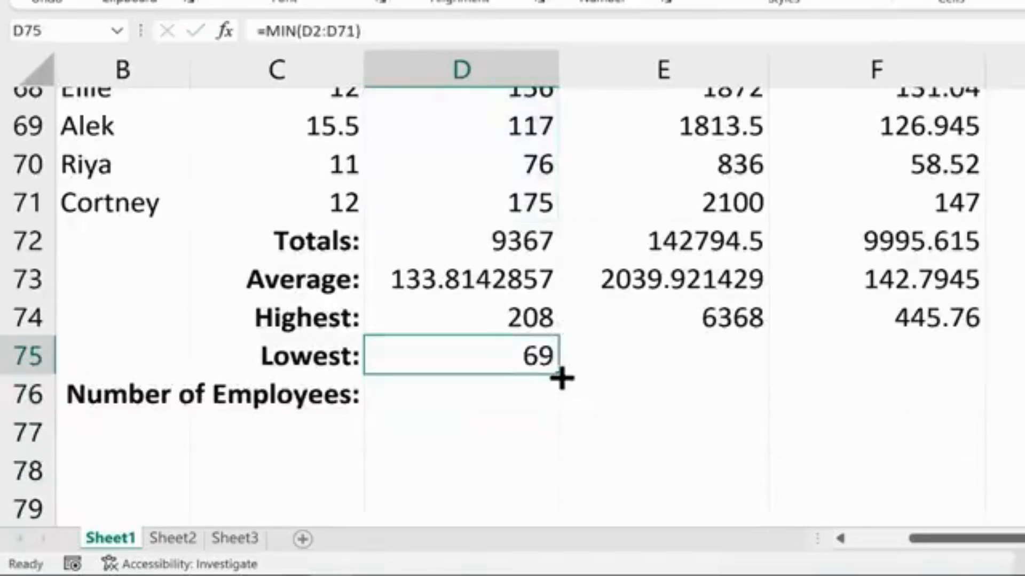
pyautogui.moveTo(561, 378); pyautogui.dragTo(982, 391)
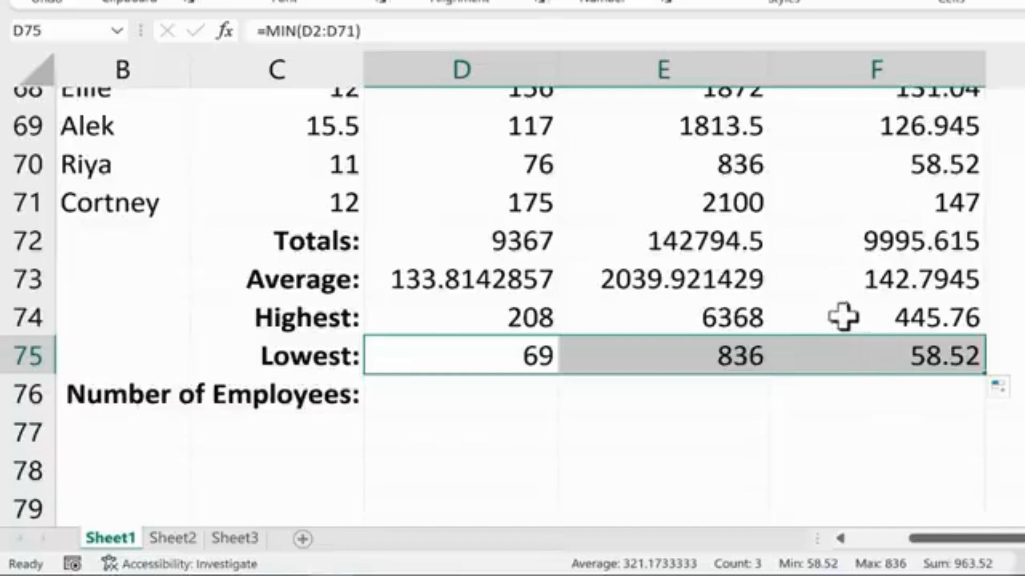
# Count the employees in D76 with =COUNT(D2:D71) and fill the formula across to F76.
pyautogui.click(471, 396)
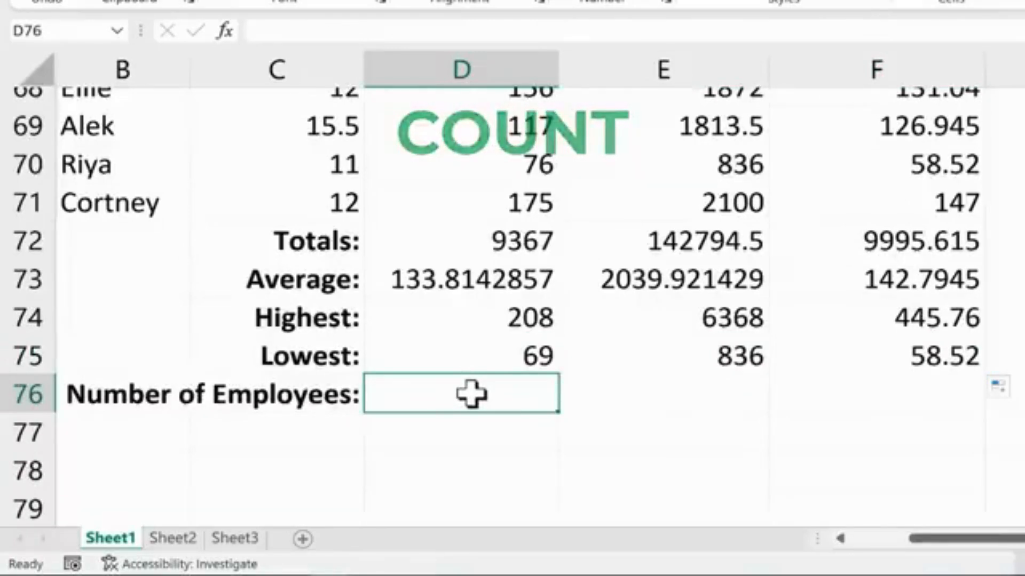
pyautogui.moveTo(974, 540); pyautogui.dragTo(773, 549)
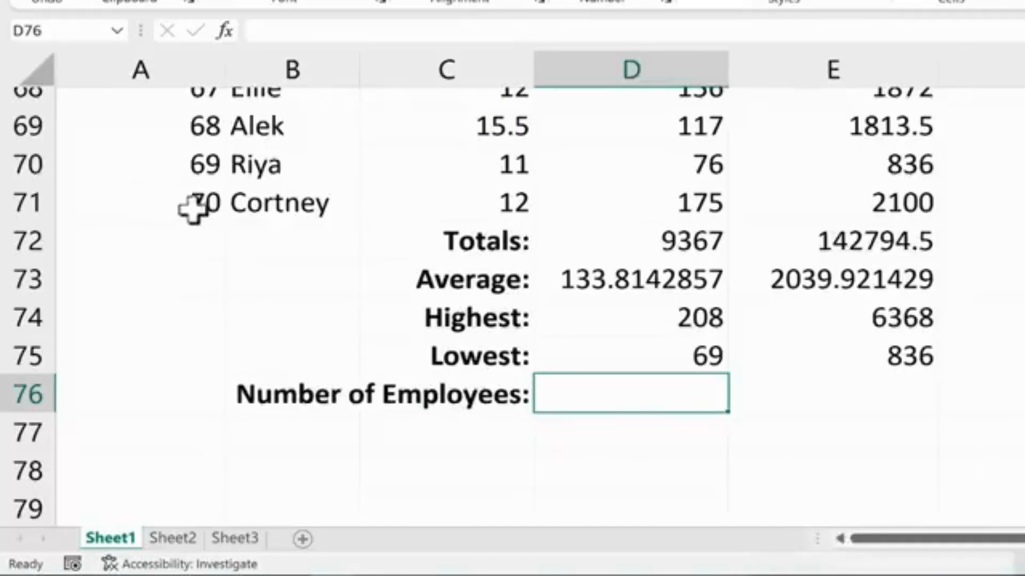
pyautogui.moveTo(926, 539); pyautogui.dragTo(974, 539)
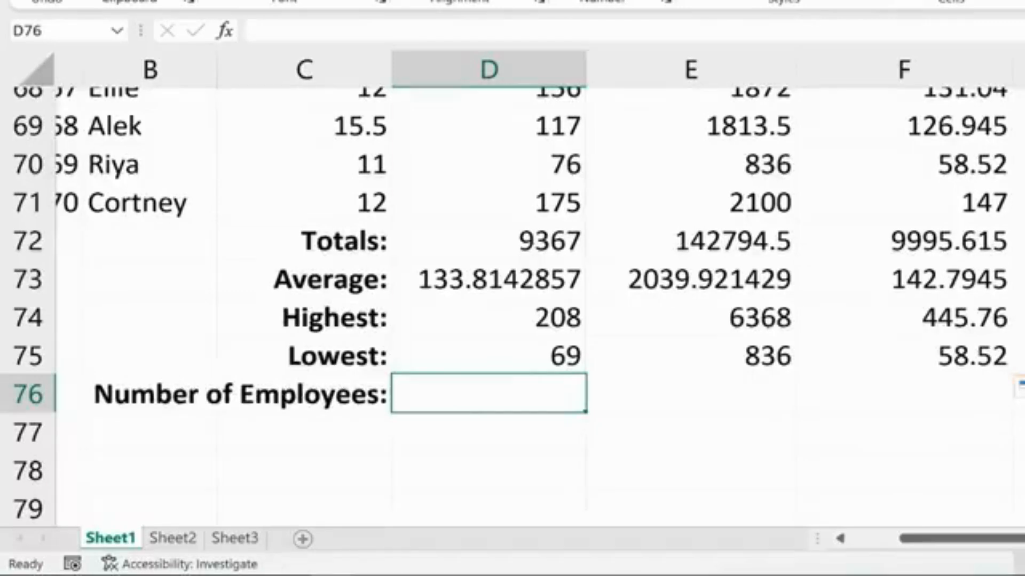
pyautogui.write('=count')
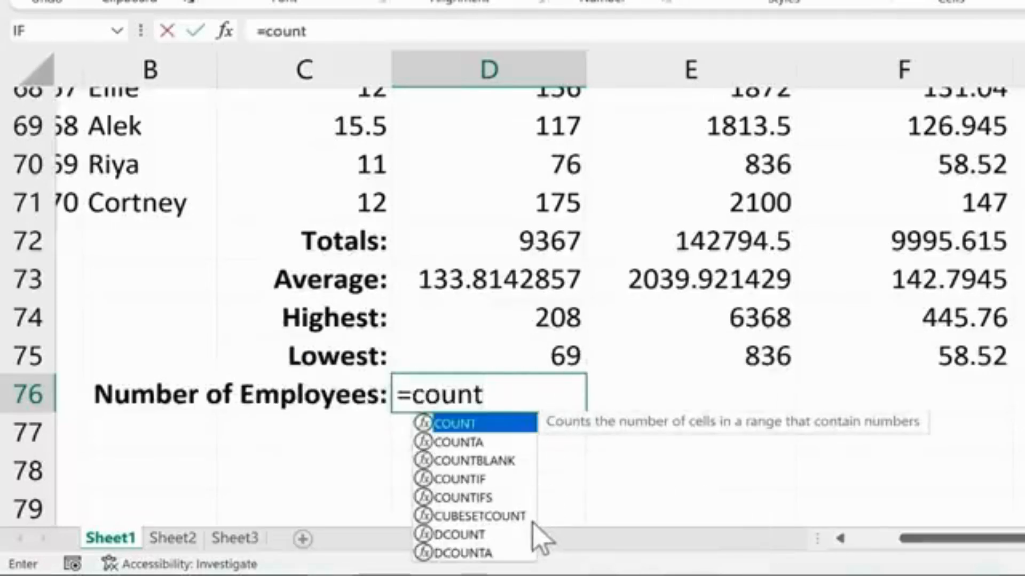
pyautogui.click(516, 407)
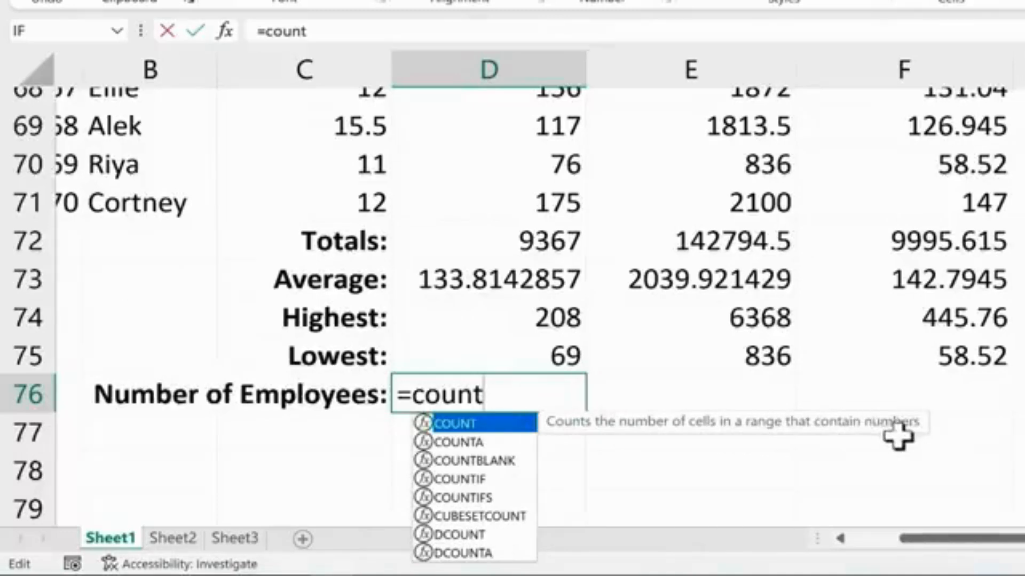
pyautogui.write('(')
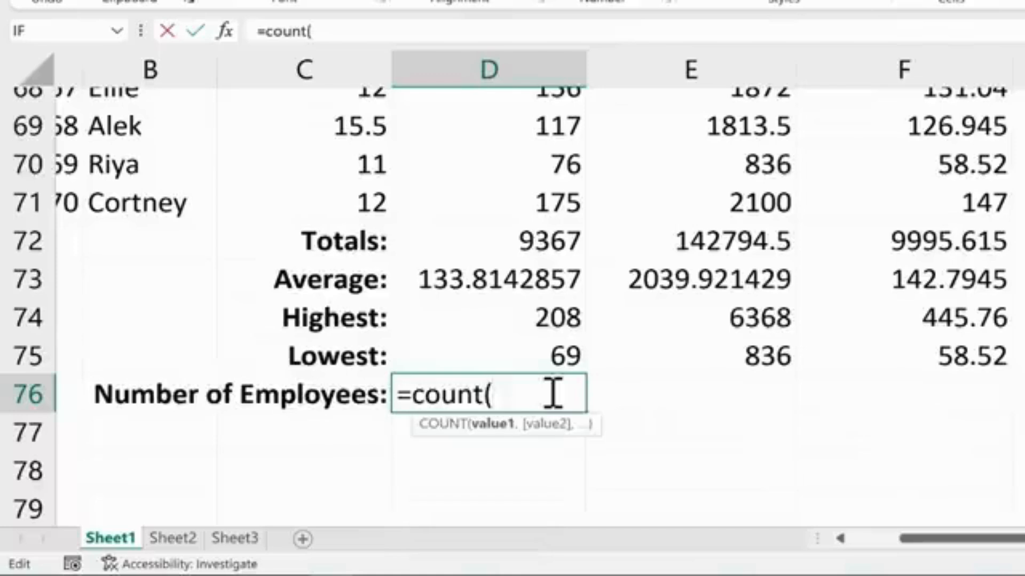
pyautogui.write('d2')
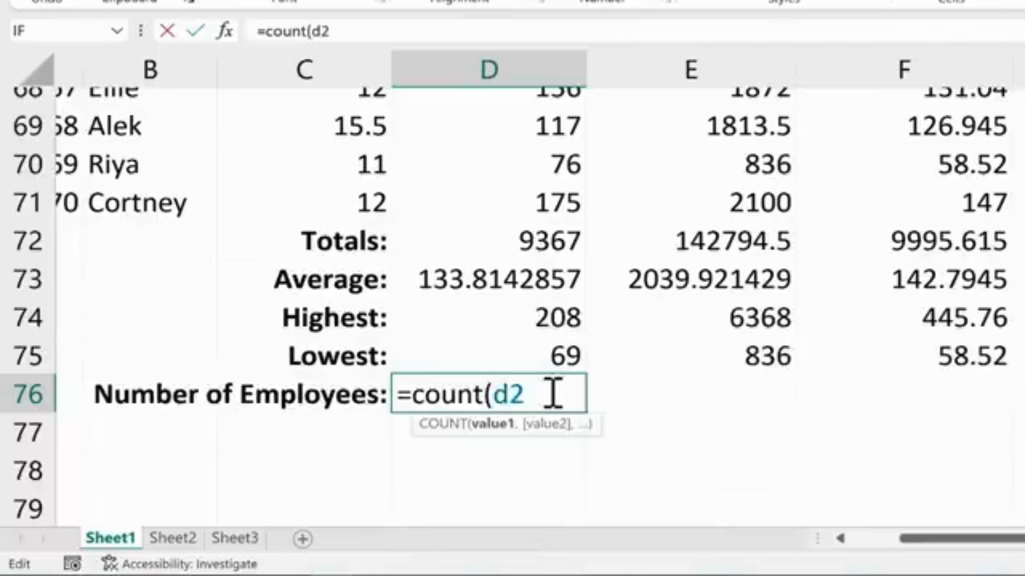
pyautogui.write(':d71')
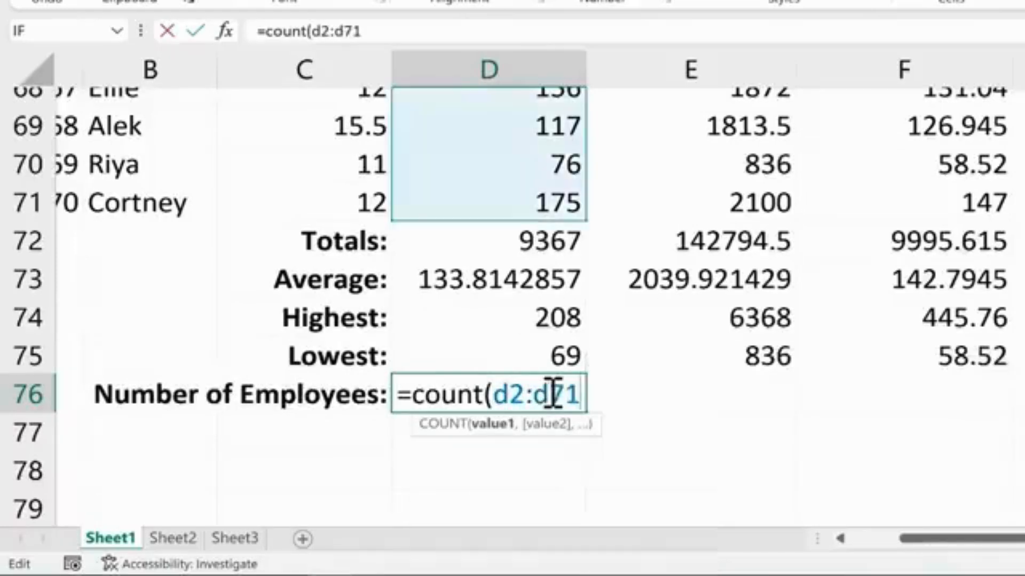
pyautogui.write(')')
pyautogui.press('Return')
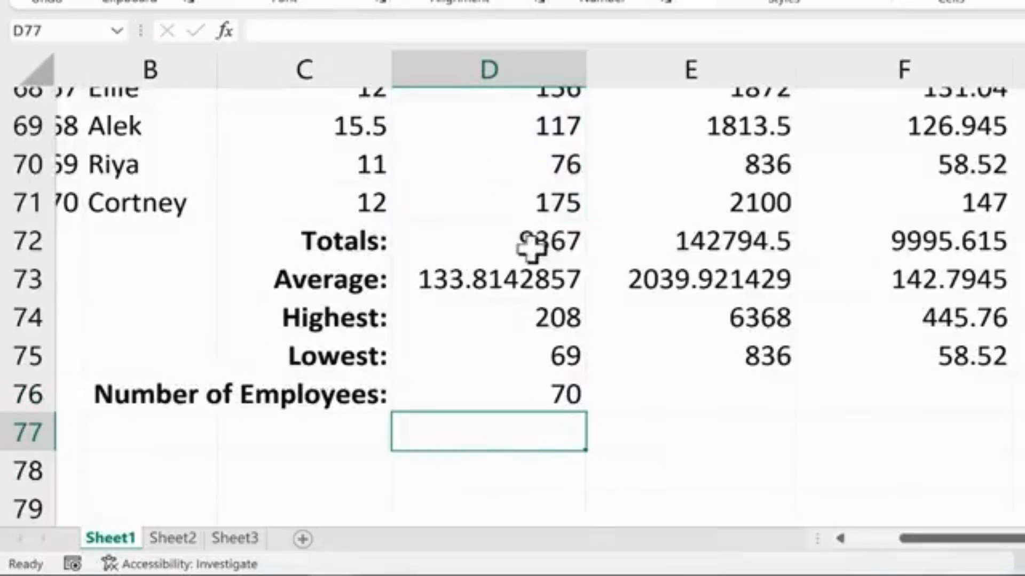
pyautogui.click(561, 394)
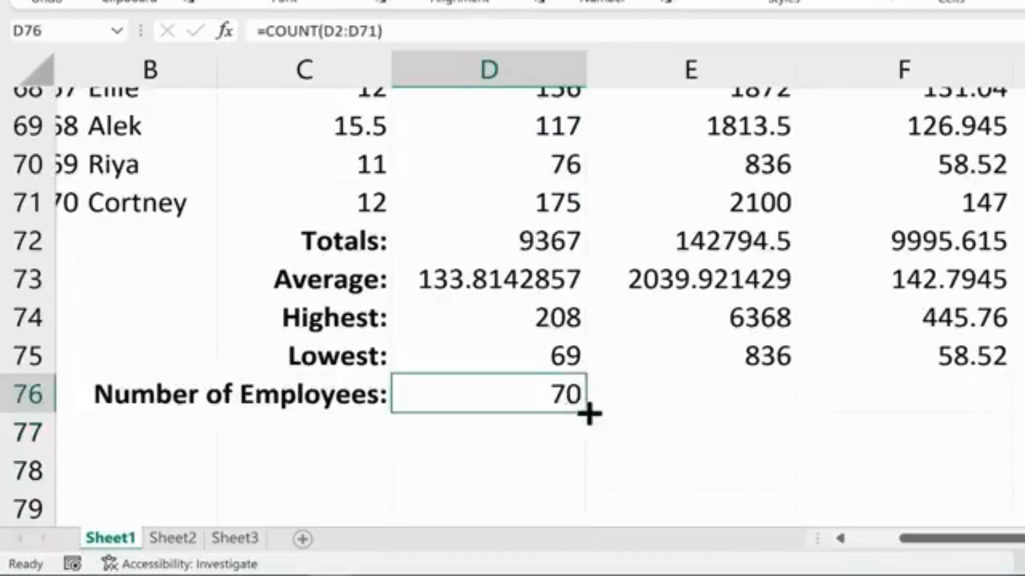
pyautogui.moveTo(589, 413); pyautogui.dragTo(1008, 426)
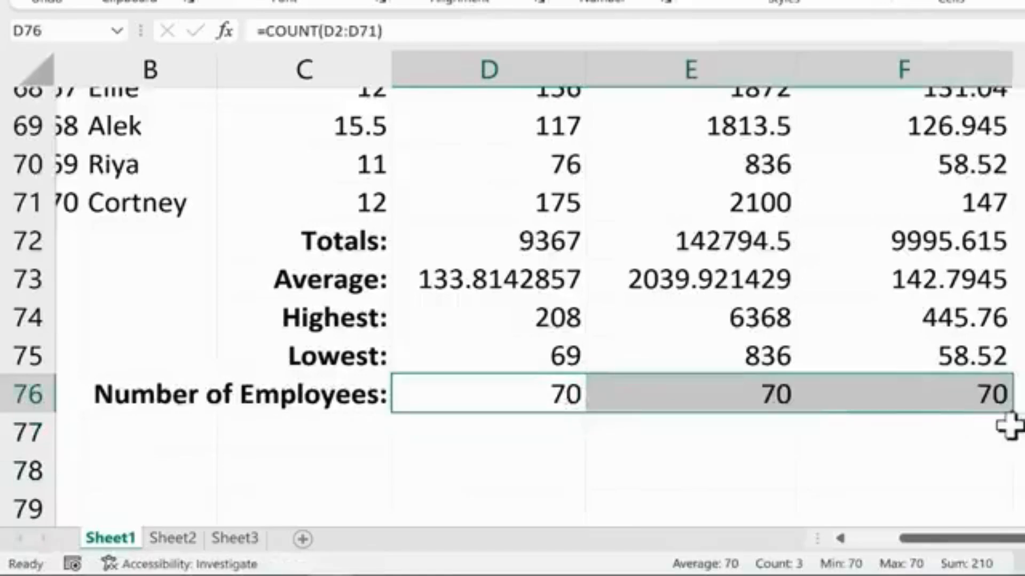
pyautogui.click(981, 416)
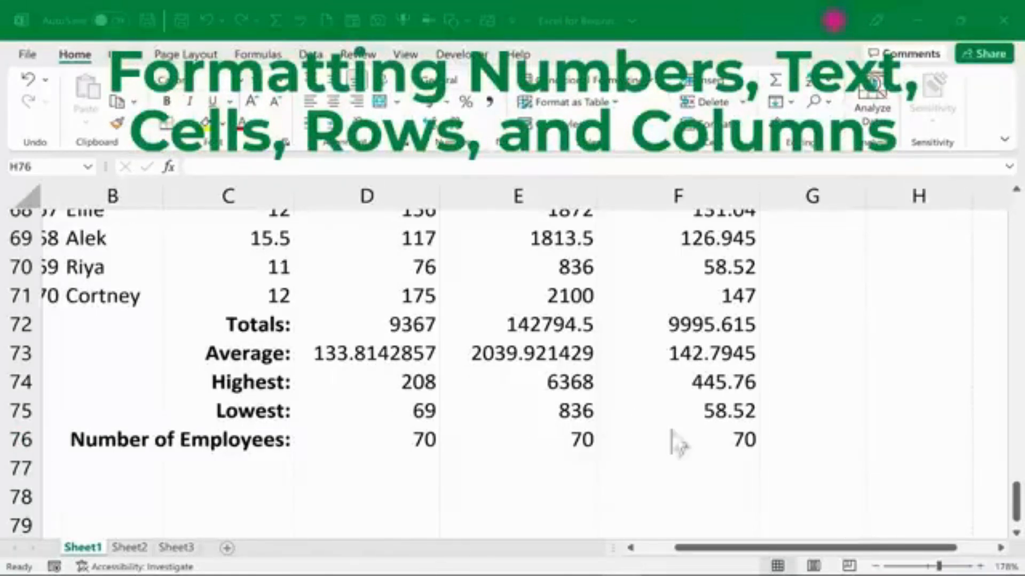
# Scroll back to the top of the sheet and examine the cells in the first data row.
pyautogui.scroll(20, 673, 409)
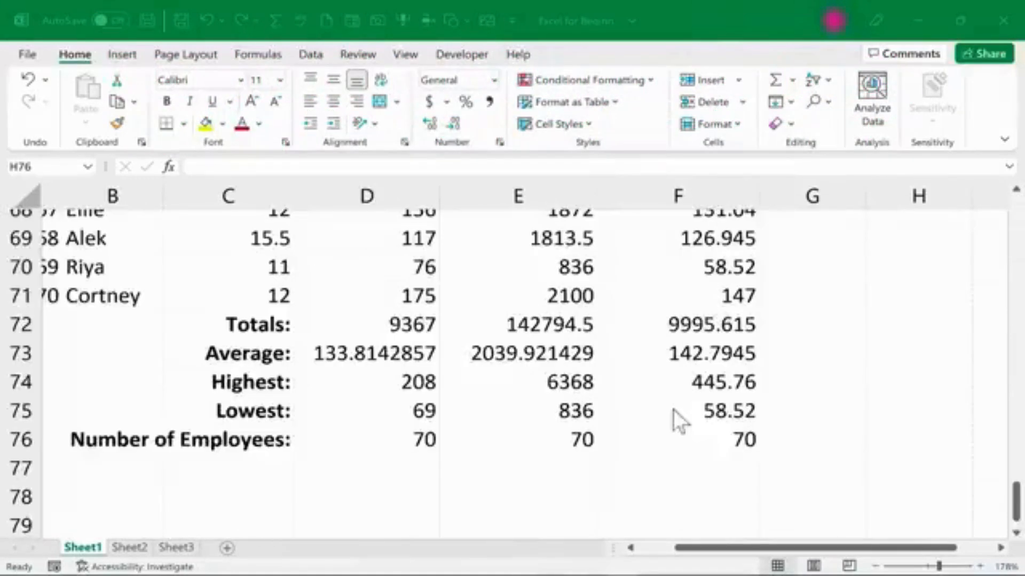
pyautogui.scroll(14, 671, 415)
pyautogui.scroll(8, 662, 430)
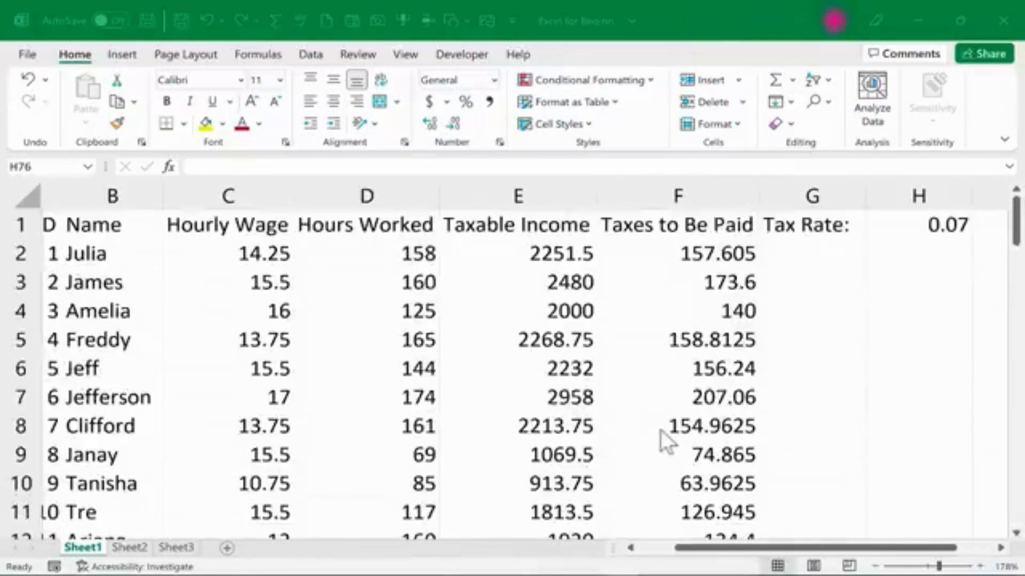
pyautogui.click(255, 258)
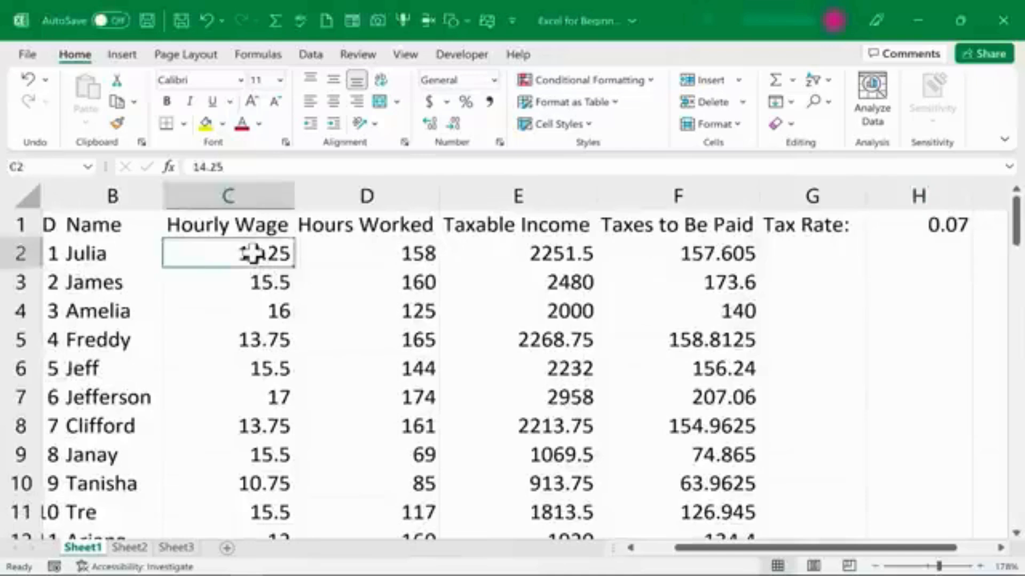
pyautogui.click(533, 248)
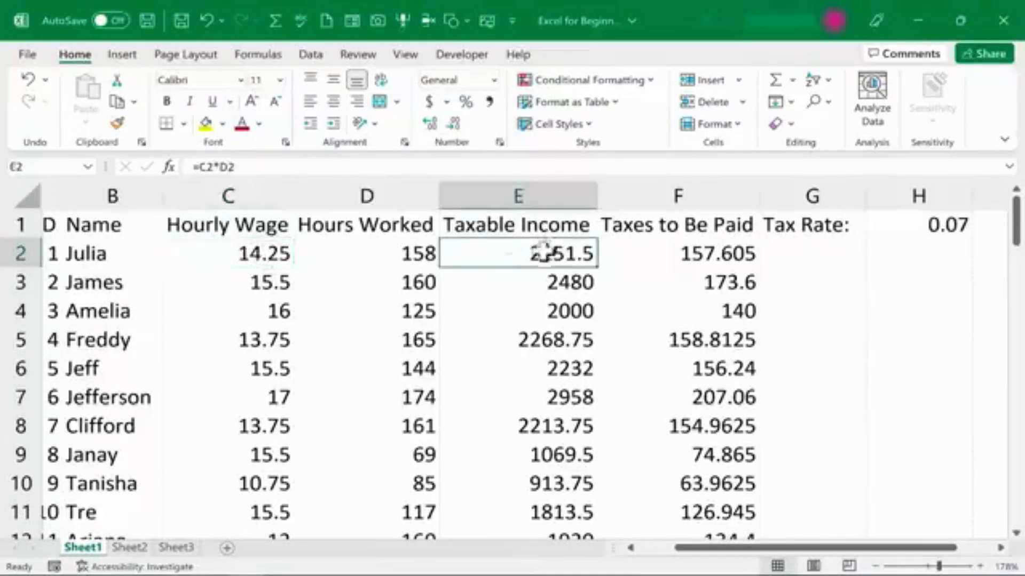
pyautogui.click(385, 254)
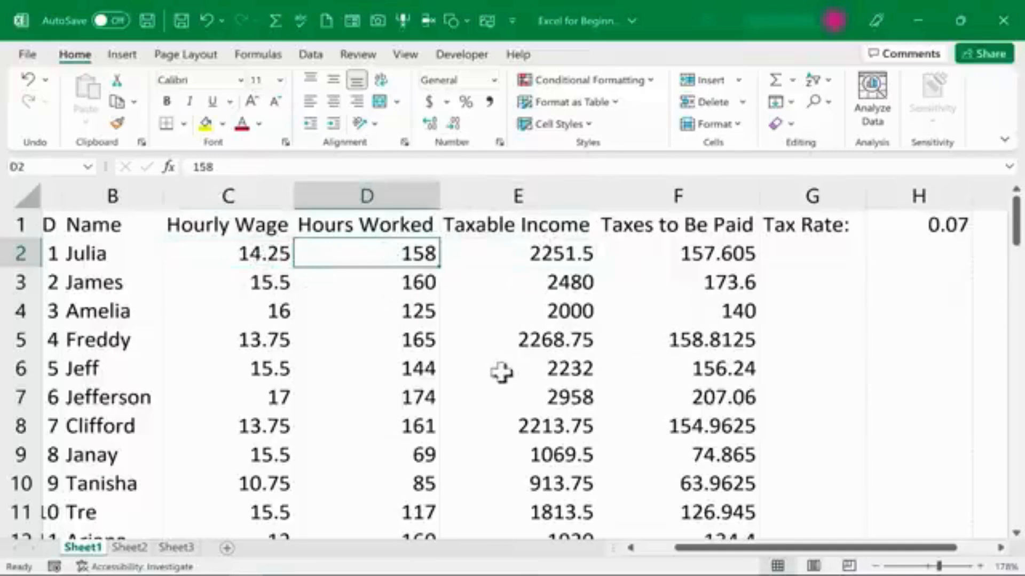
pyautogui.moveTo(734, 561); pyautogui.dragTo(634, 561)
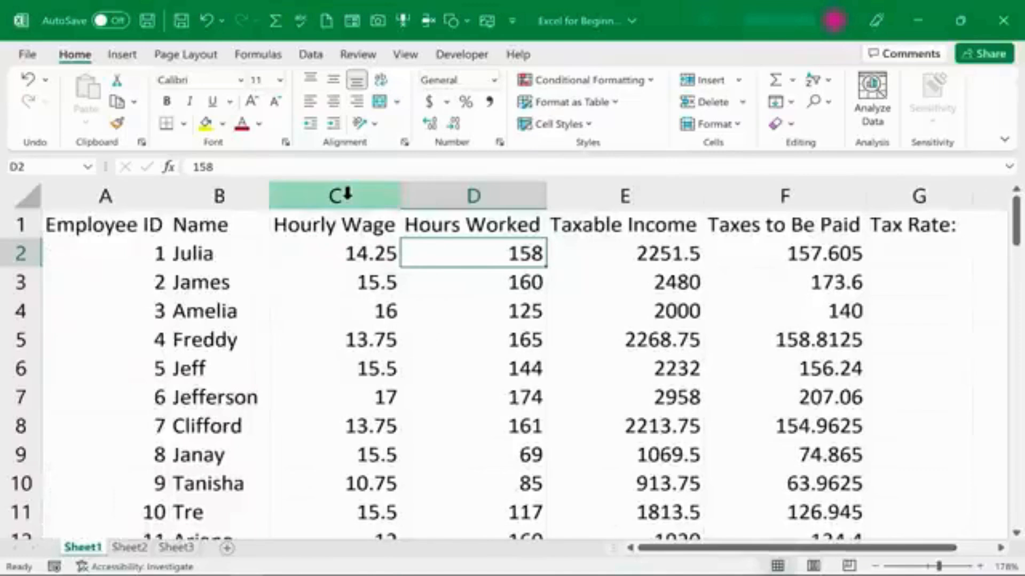
# Format the Hourly Wage column with the Currency number format.
pyautogui.click(346, 194)
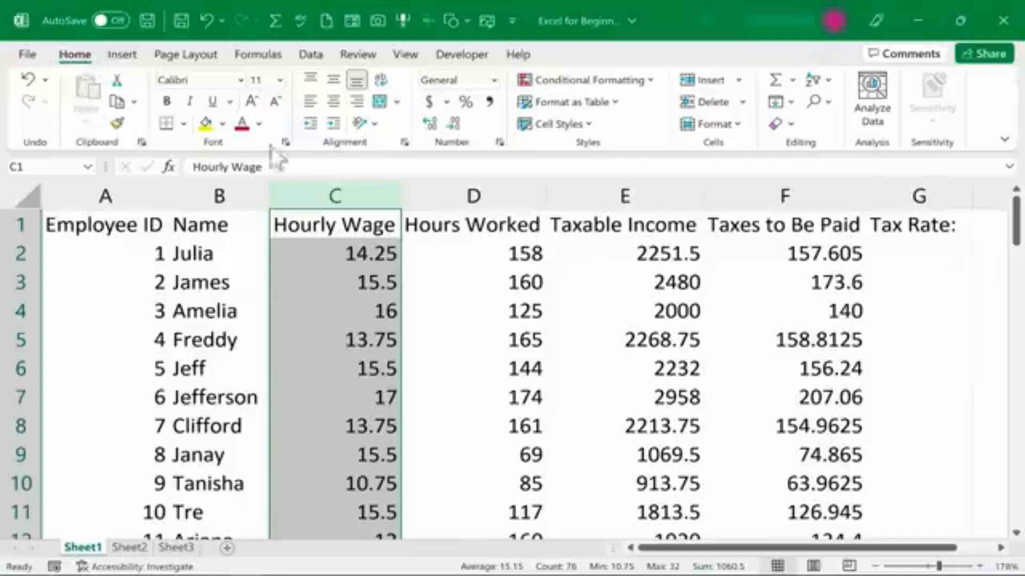
pyautogui.click(494, 78)
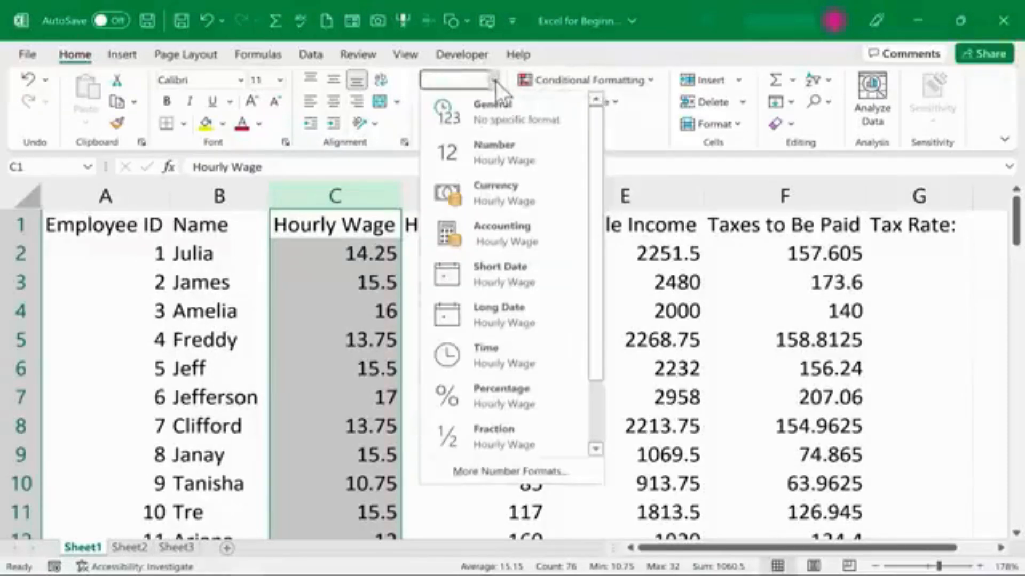
pyautogui.click(501, 191)
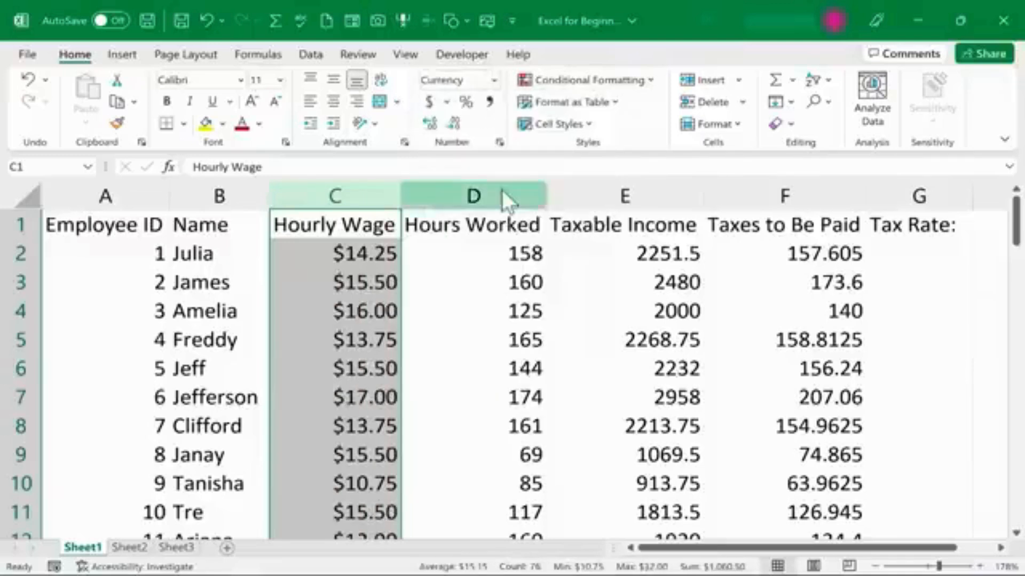
# Format the Taxable Income column with the Accounting number format.
pyautogui.click(357, 287)
pyautogui.click(491, 276)
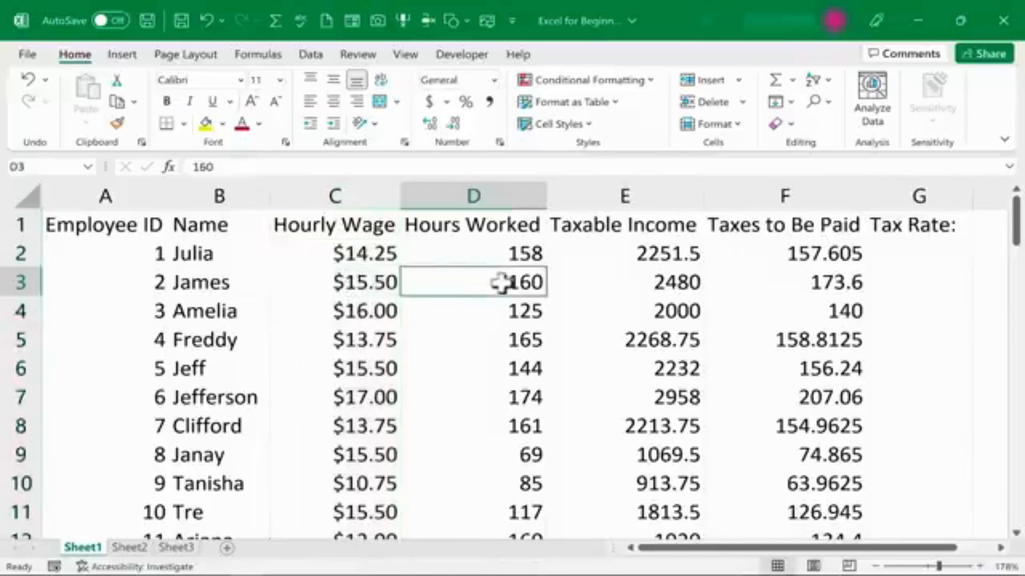
pyautogui.click(627, 196)
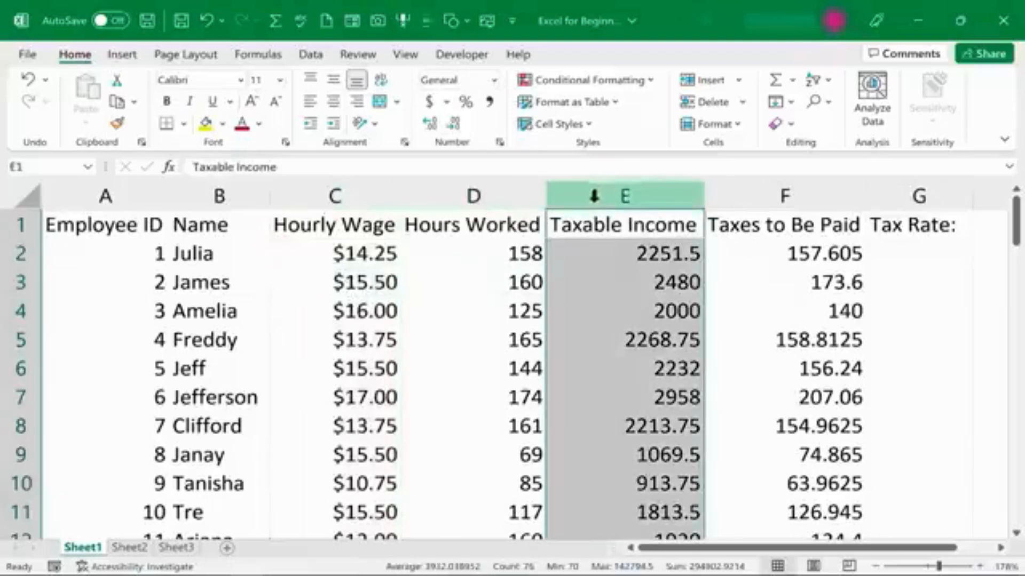
pyautogui.click(493, 79)
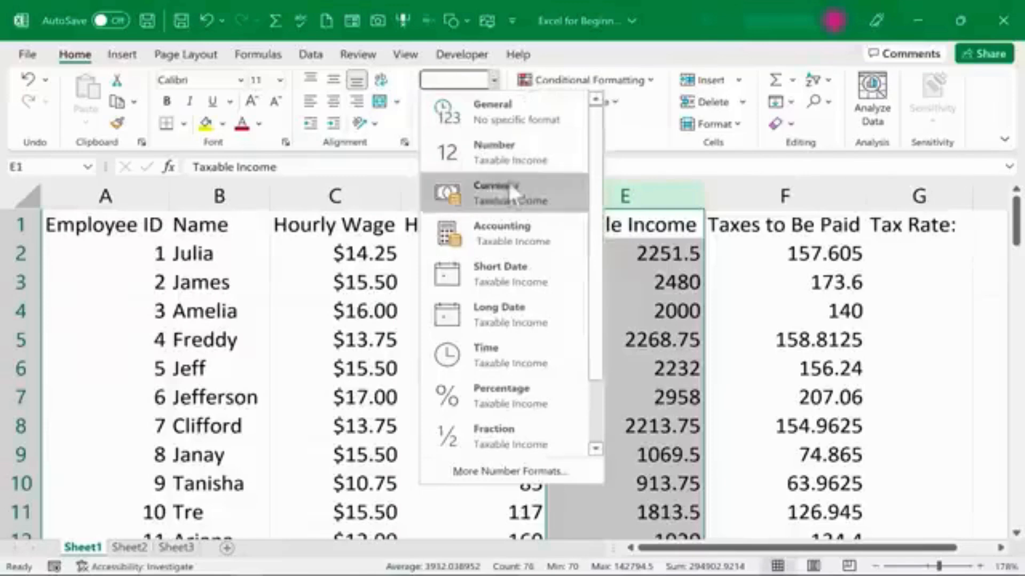
pyautogui.click(548, 241)
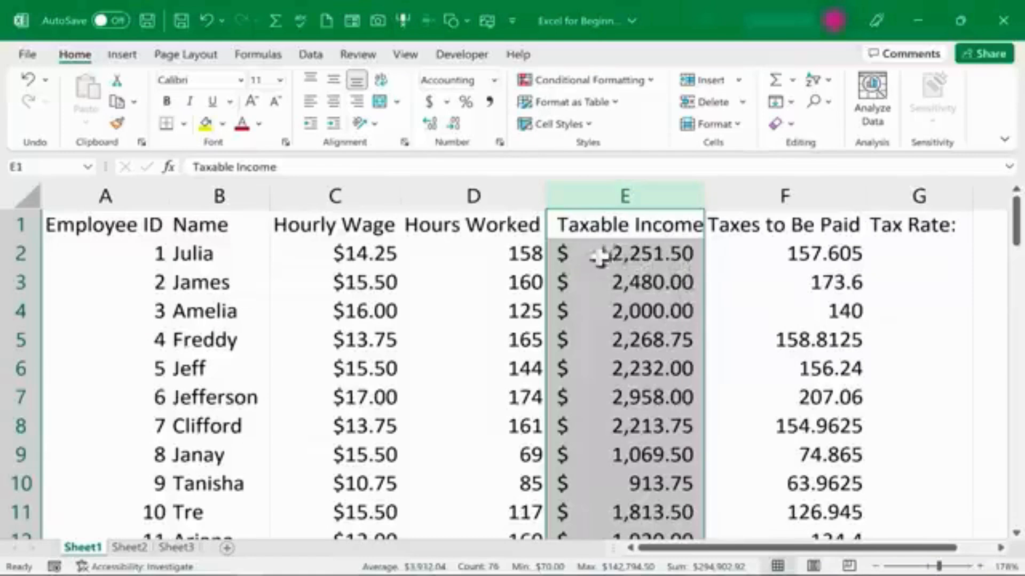
# Check the Taxable Income formulas, then apply the Accounting number format to the Taxes to Be Paid column.
pyautogui.click(647, 280)
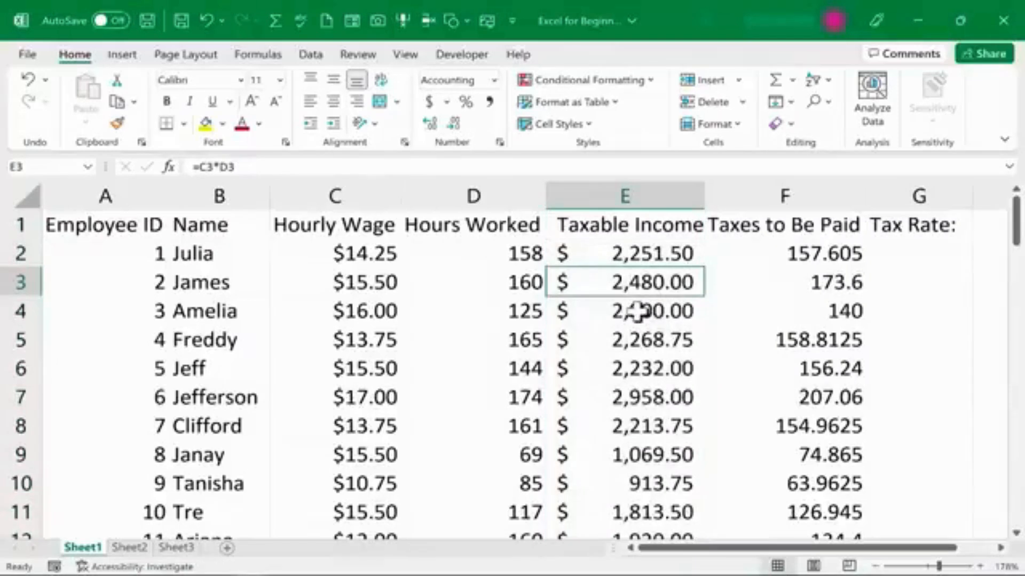
pyautogui.click(637, 256)
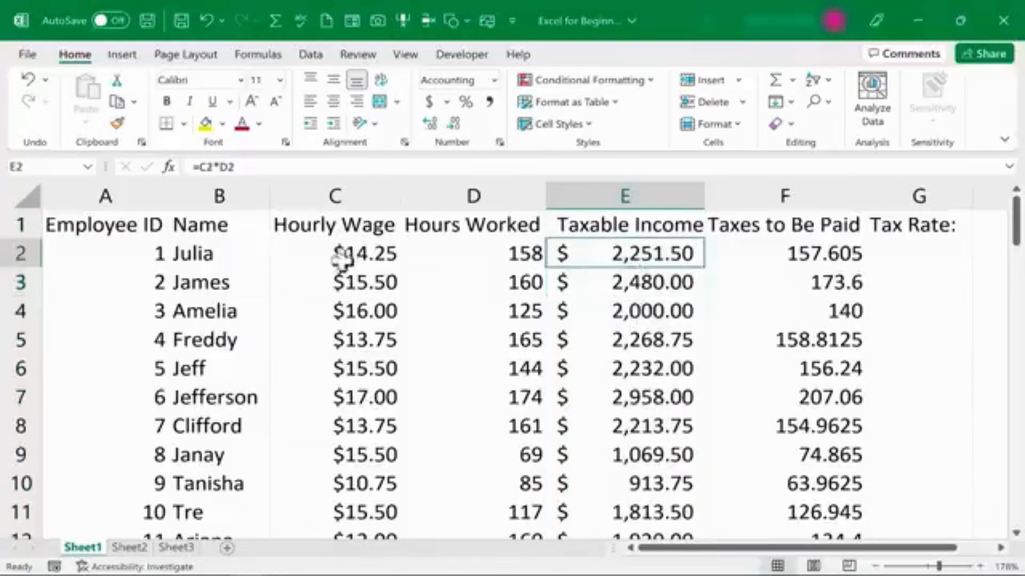
pyautogui.press('Down')
pyautogui.press('Down')
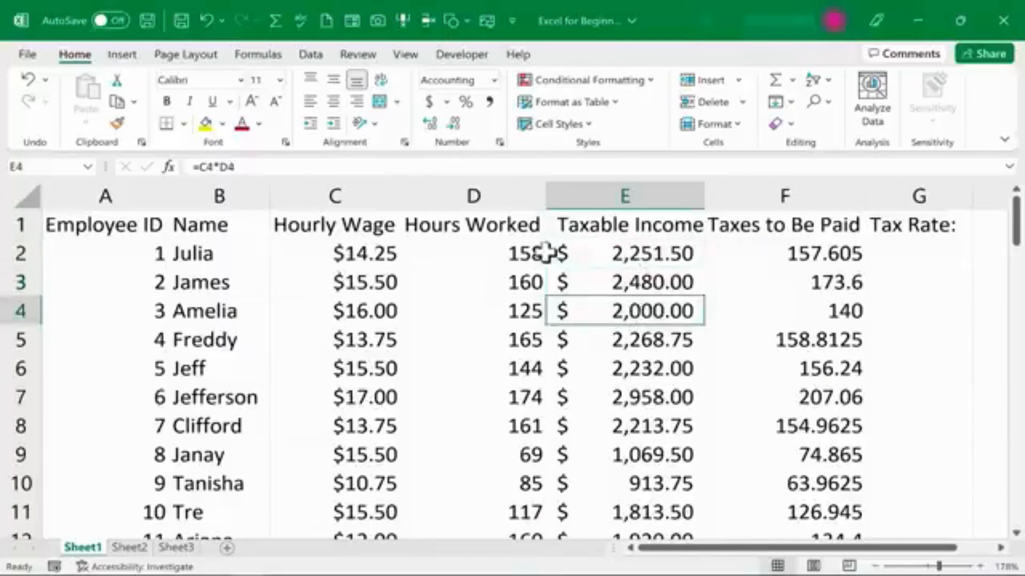
pyautogui.click(648, 259)
pyautogui.click(794, 197)
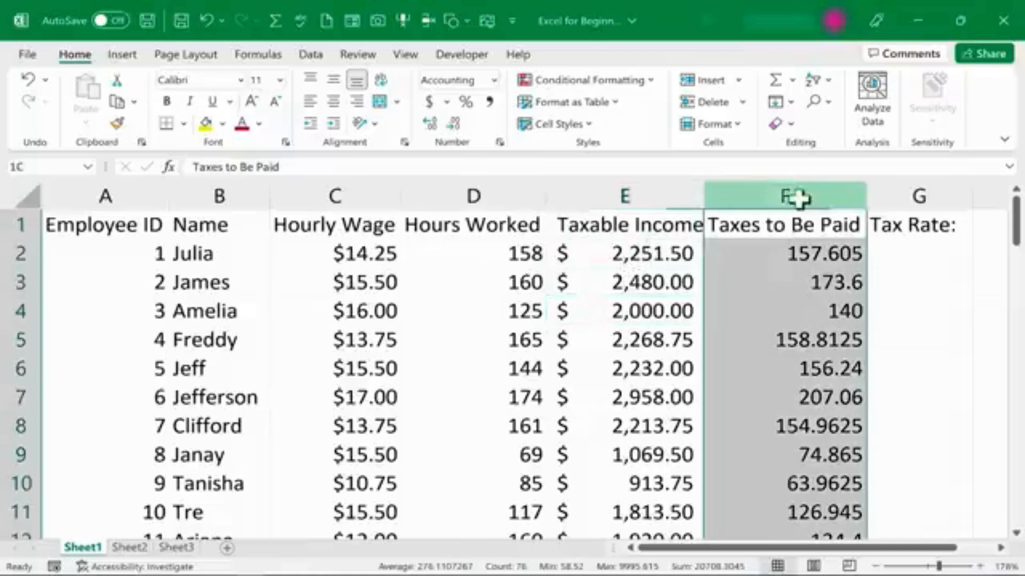
pyautogui.click(494, 81)
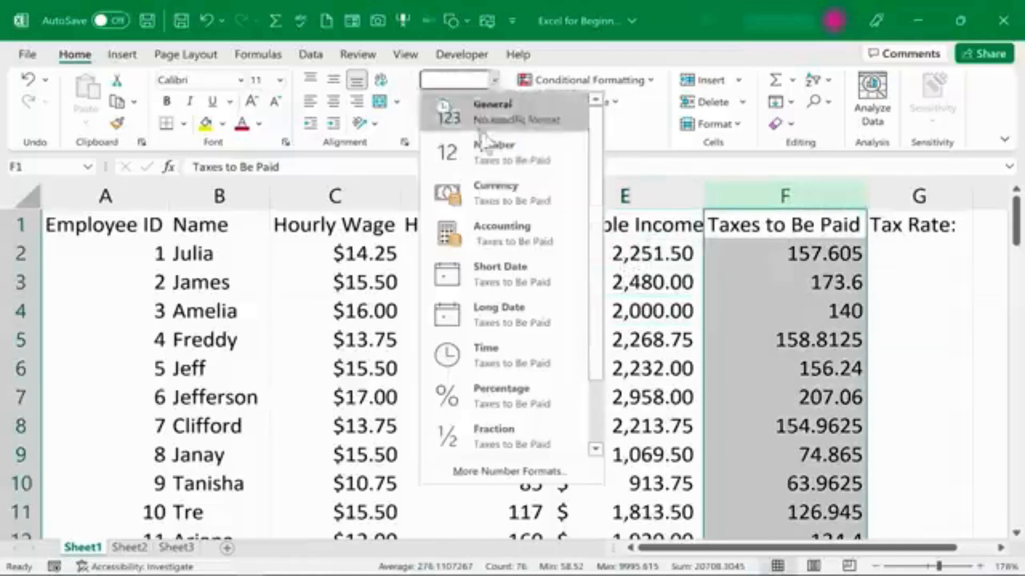
pyautogui.click(501, 232)
pyautogui.click(624, 196)
pyautogui.click(494, 81)
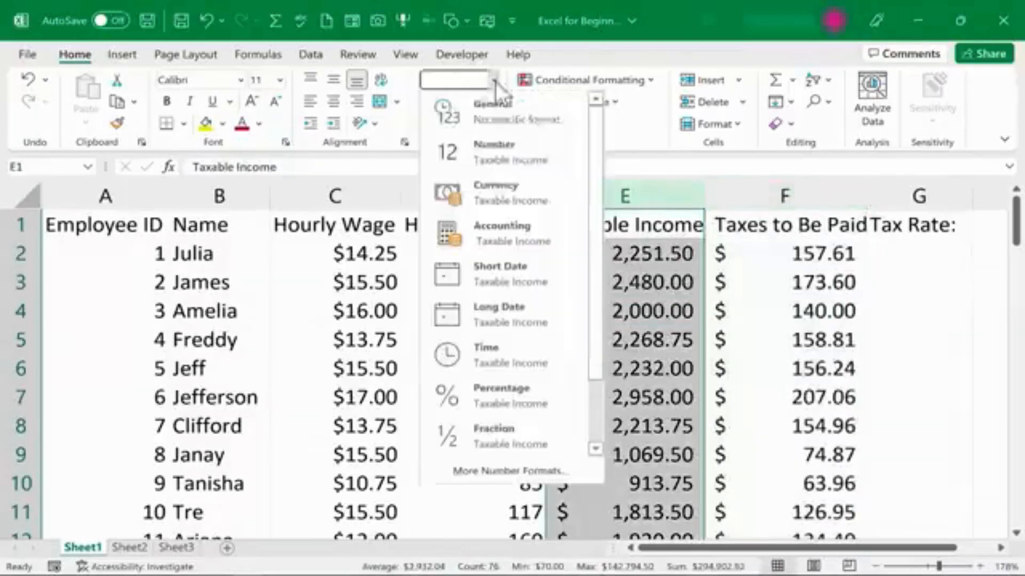
pyautogui.scroll(-2, 594, 189)
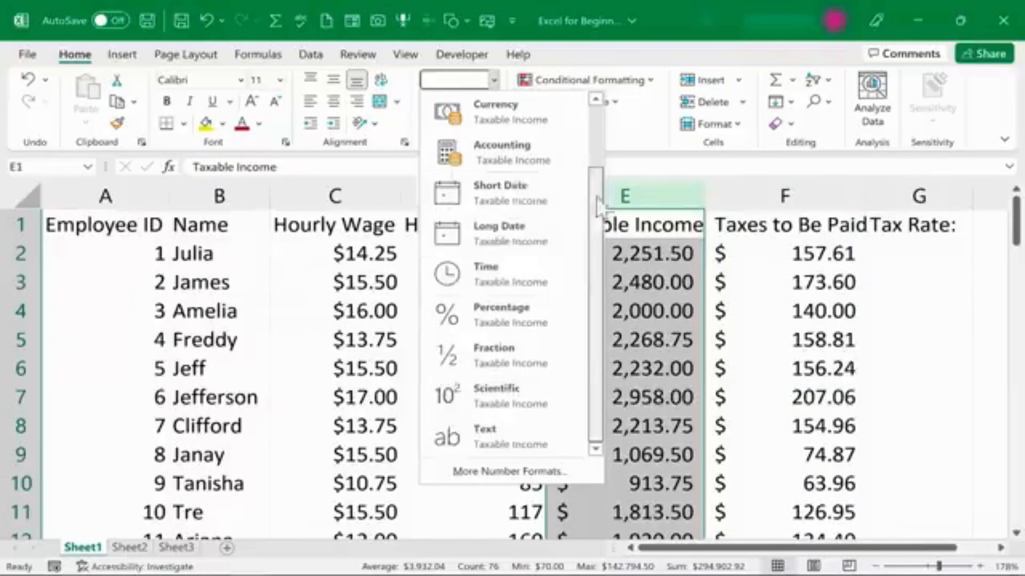
pyautogui.scroll(2, 593, 165)
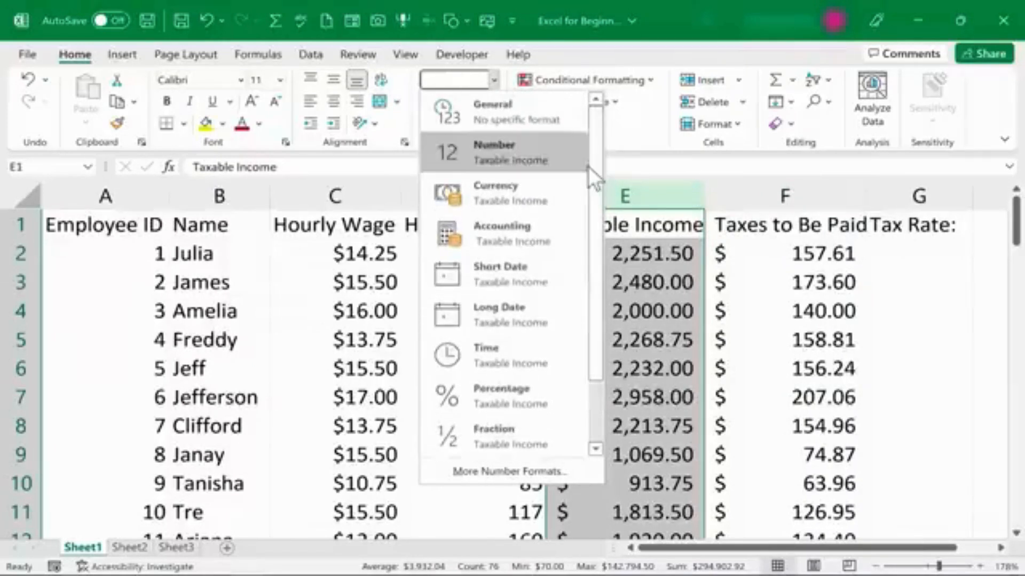
# Format the Name column with the Text number format.
pyautogui.click(238, 198)
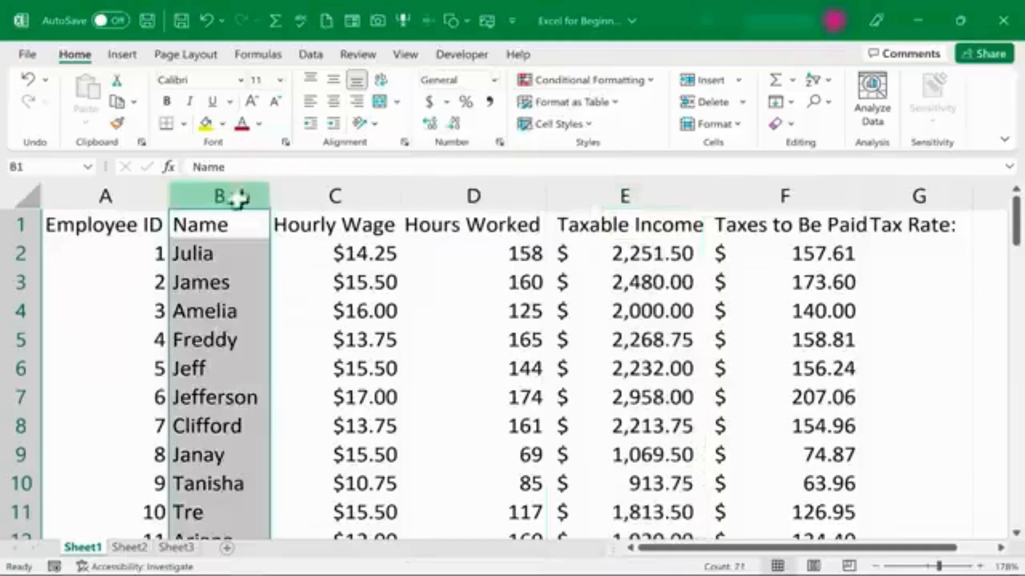
pyautogui.click(494, 81)
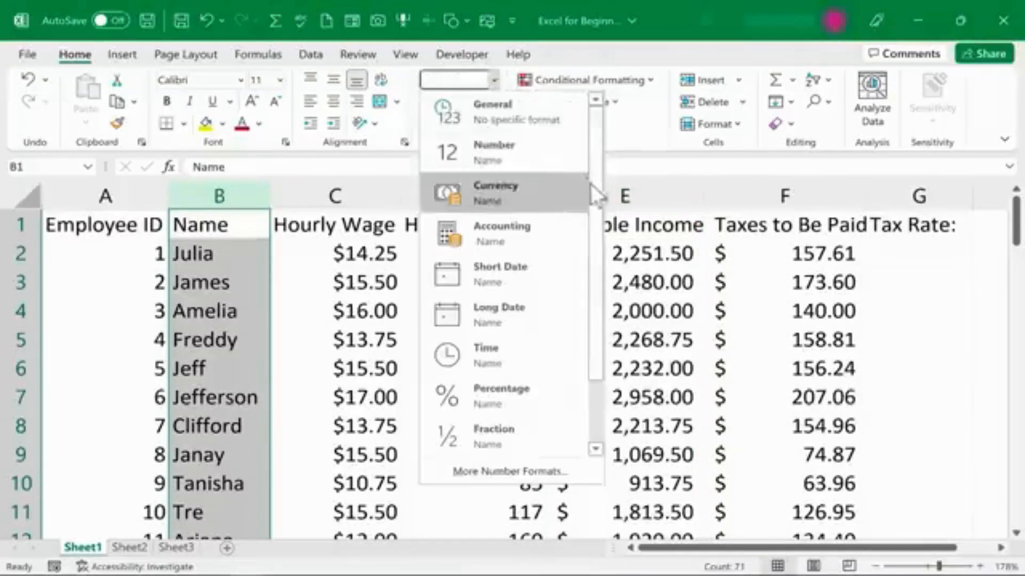
pyautogui.scroll(-2, 590, 184)
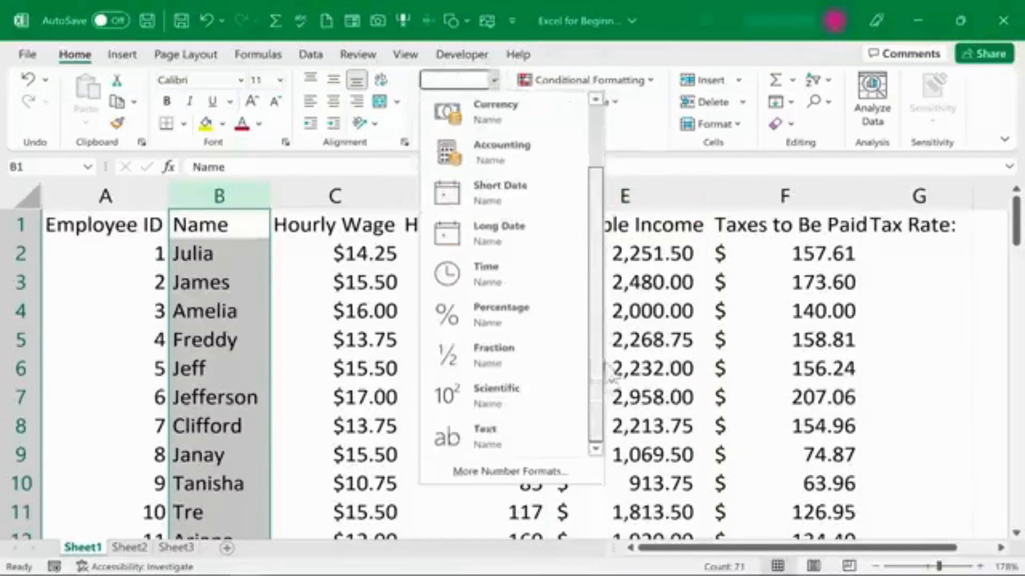
pyautogui.click(501, 436)
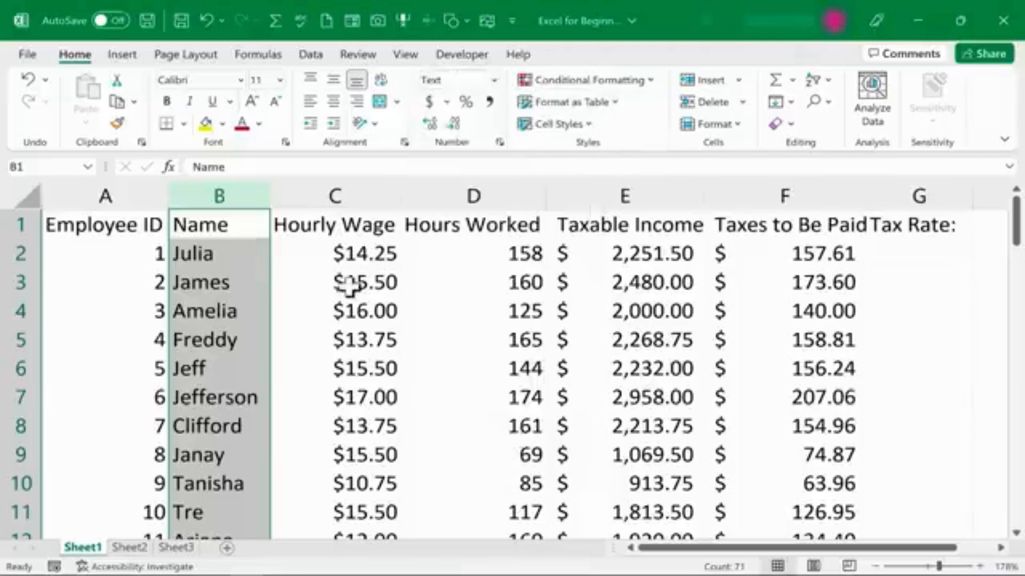
# Open the Format Cells dialog for cell B3 and browse the number categories without applying any.
pyautogui.click(220, 283)
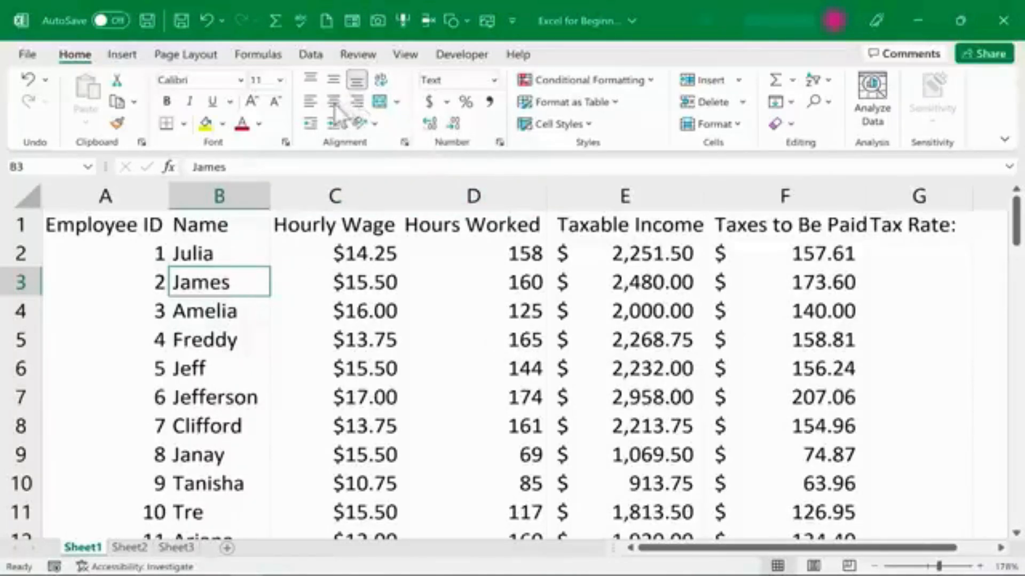
pyautogui.click(494, 80)
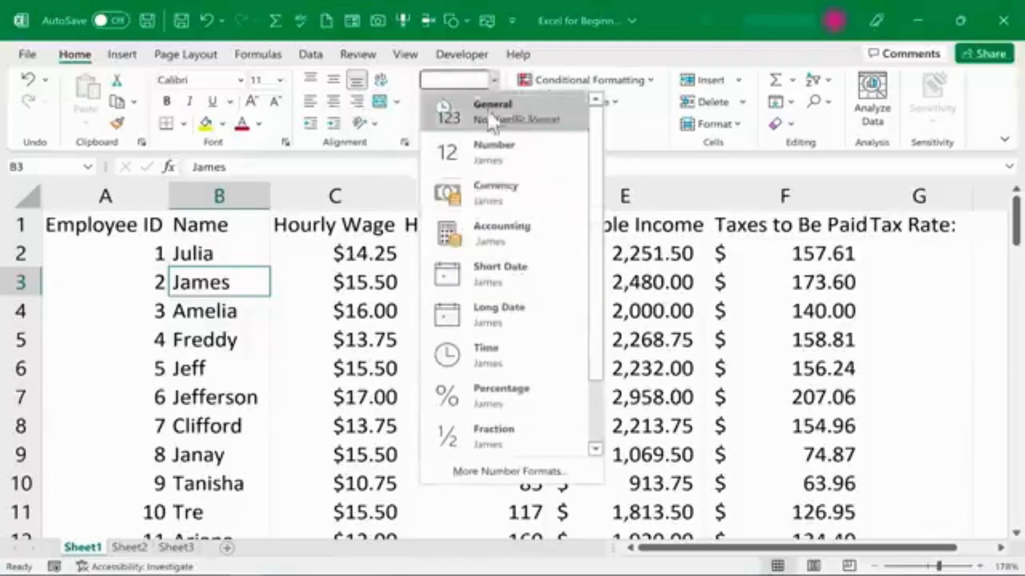
pyautogui.click(539, 470)
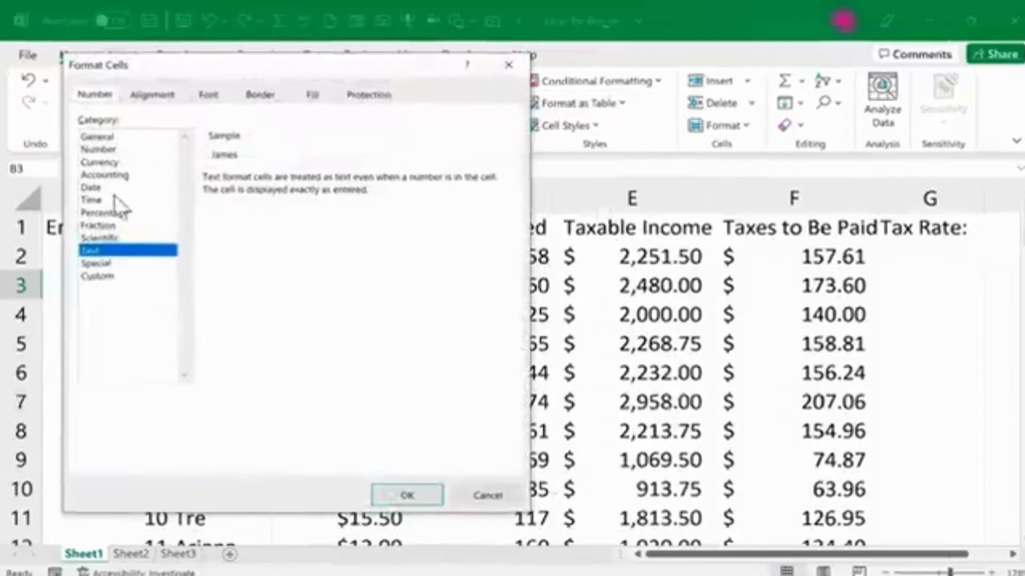
pyautogui.click(109, 276)
pyautogui.click(111, 237)
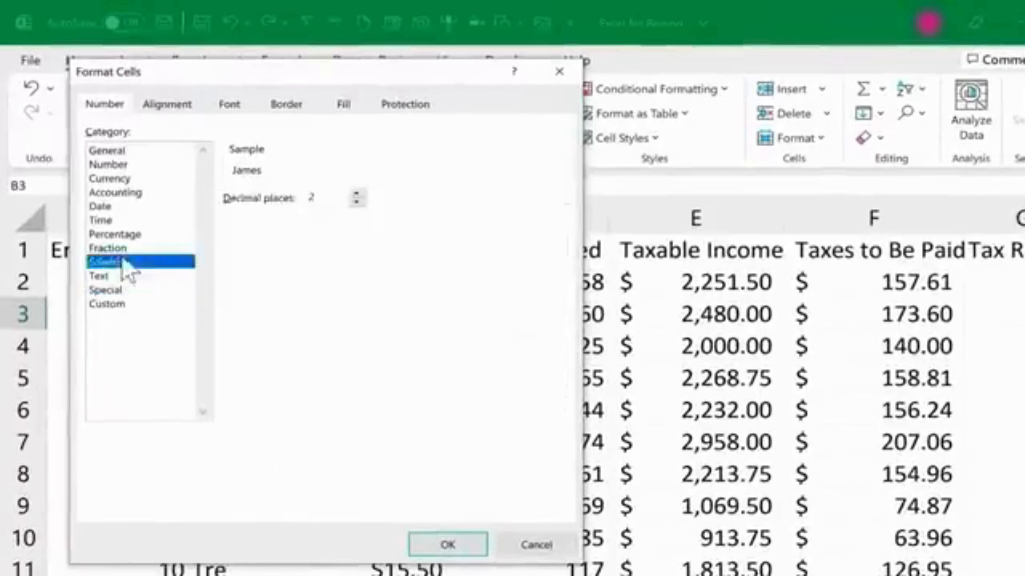
pyautogui.click(112, 219)
pyautogui.click(112, 205)
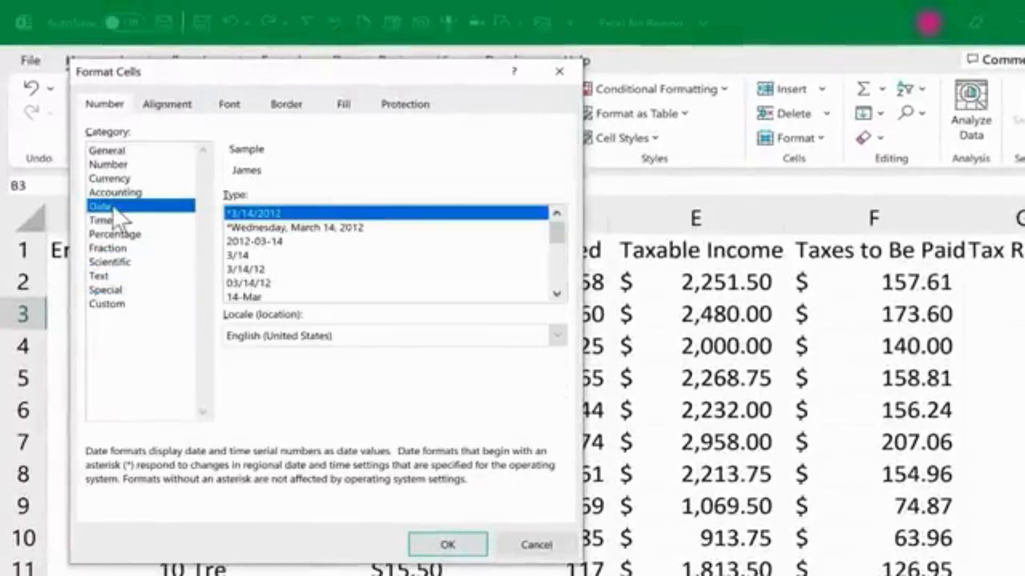
pyautogui.click(536, 544)
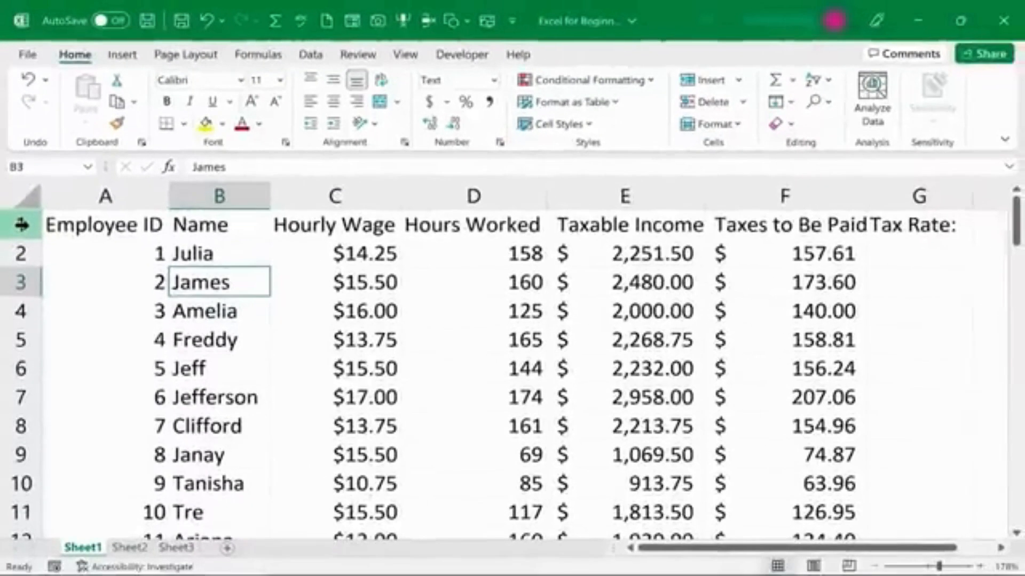
# Make the whole header row 1 bold.
pyautogui.click(28, 226)
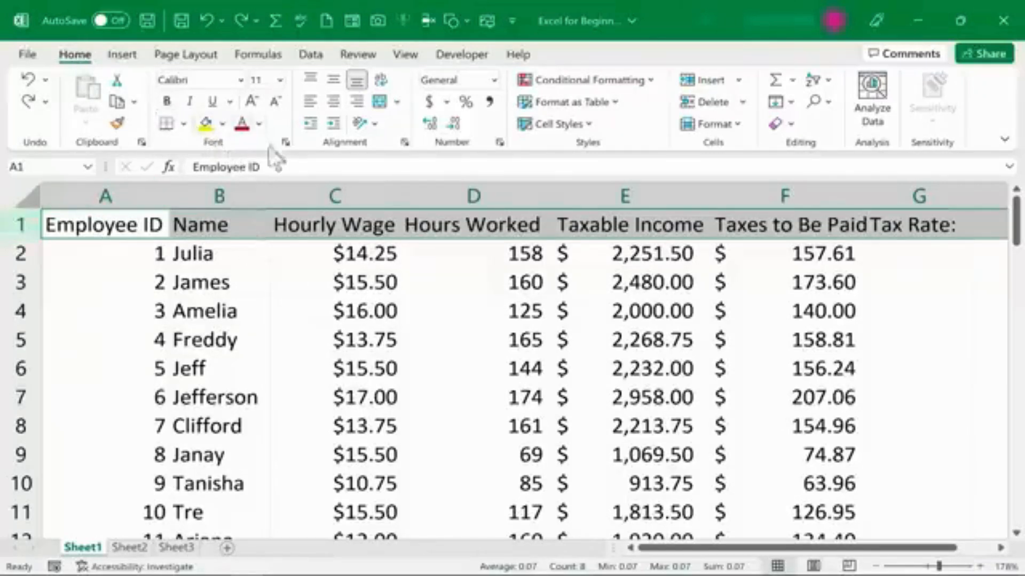
pyautogui.click(167, 100)
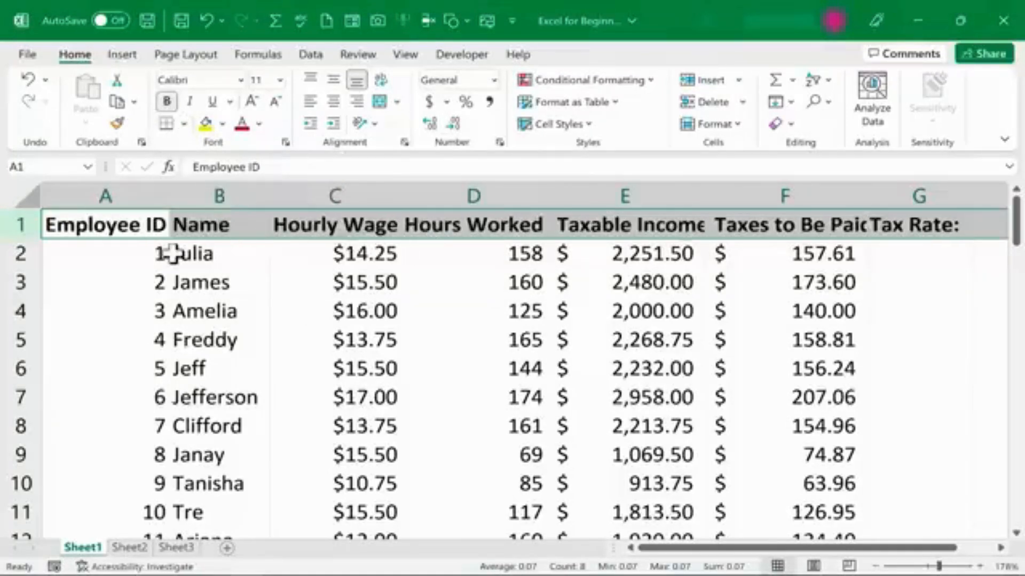
# Try entering Hello in cell I1 to test the bold formatting of row 1.
pyautogui.hscroll(2, 934, 240)
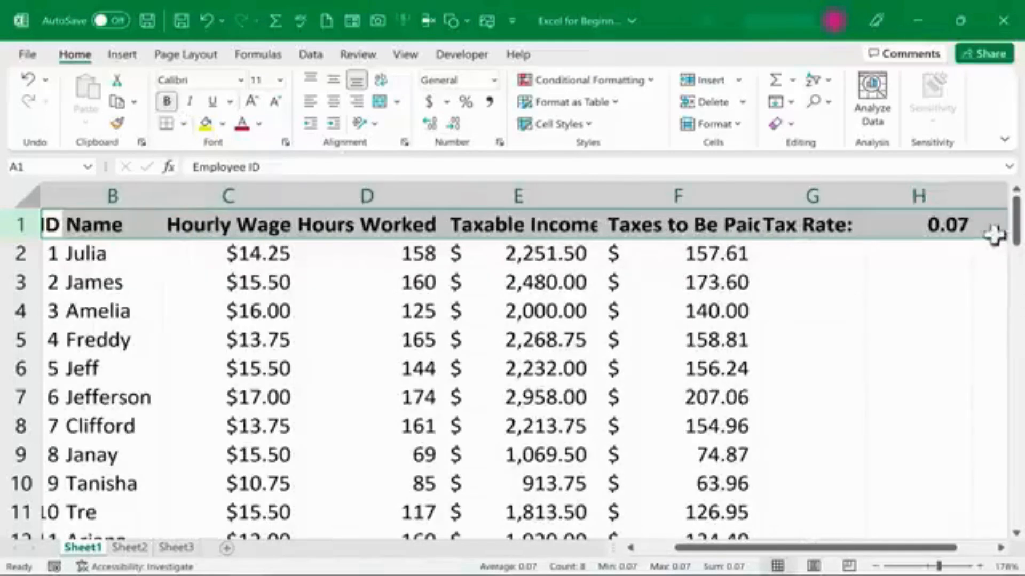
pyautogui.click(990, 226)
pyautogui.moveTo(867, 557); pyautogui.dragTo(988, 550)
pyautogui.write('Hel')
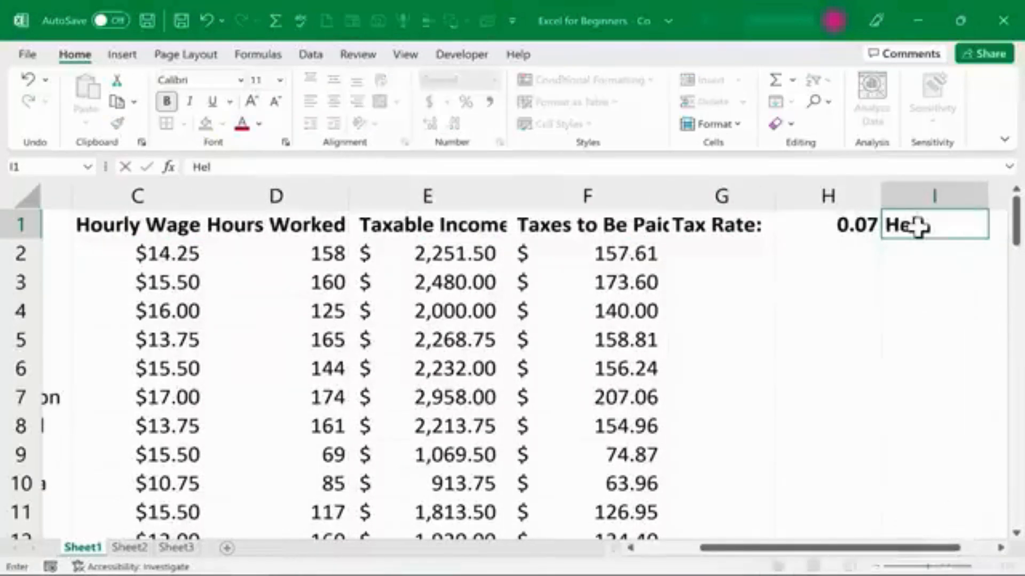
pyautogui.write('lo')
pyautogui.hotkey('ctrl', 'Return')
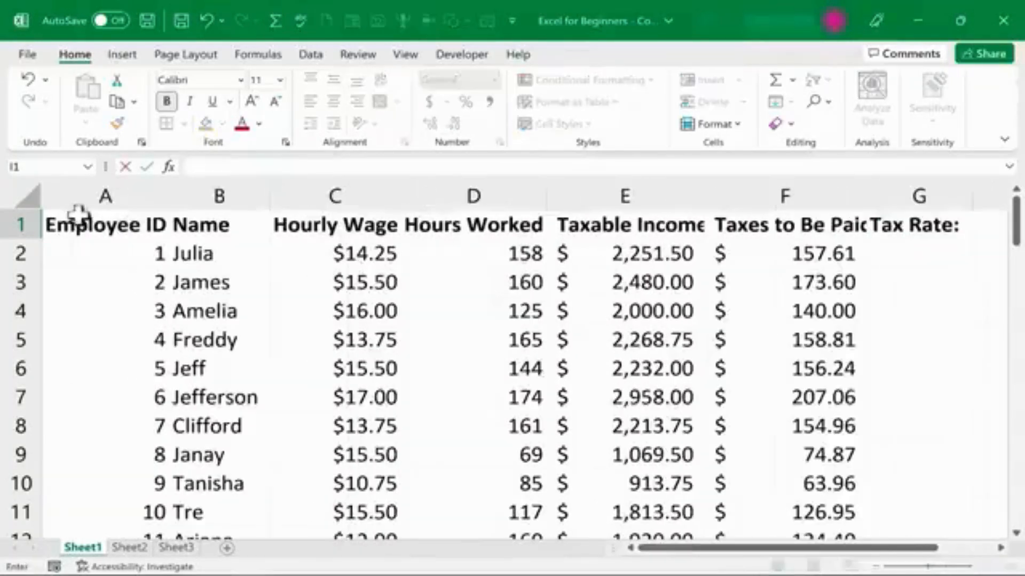
# Center-align the text of the header row 1.
pyautogui.click(16, 223)
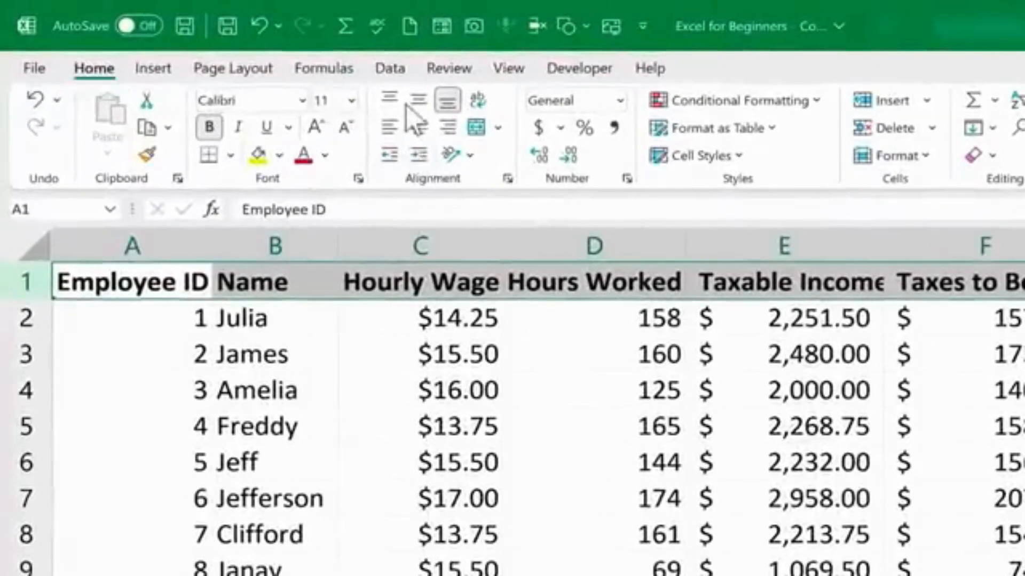
pyautogui.click(420, 132)
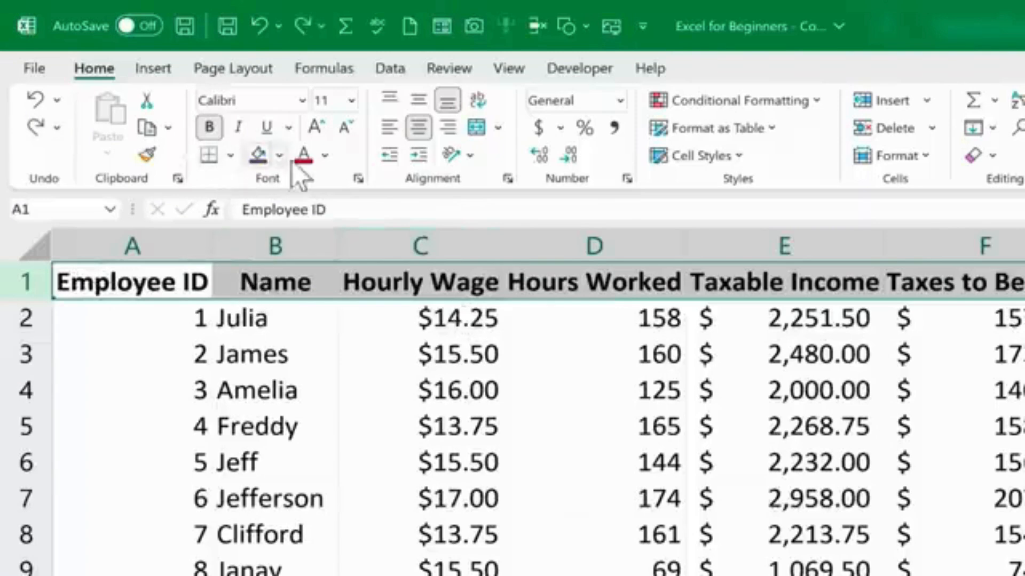
pyautogui.click(278, 155)
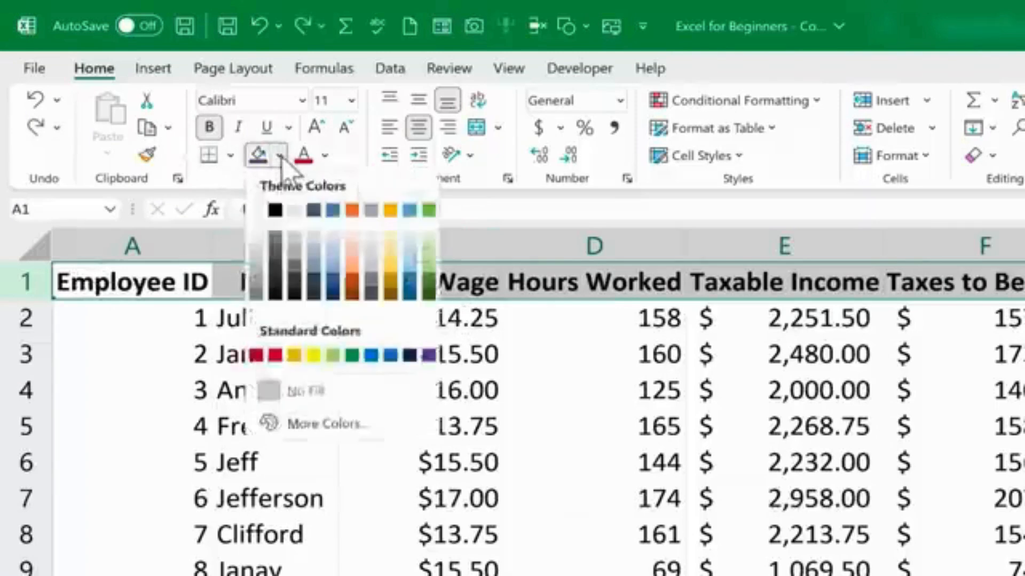
pyautogui.click(548, 219)
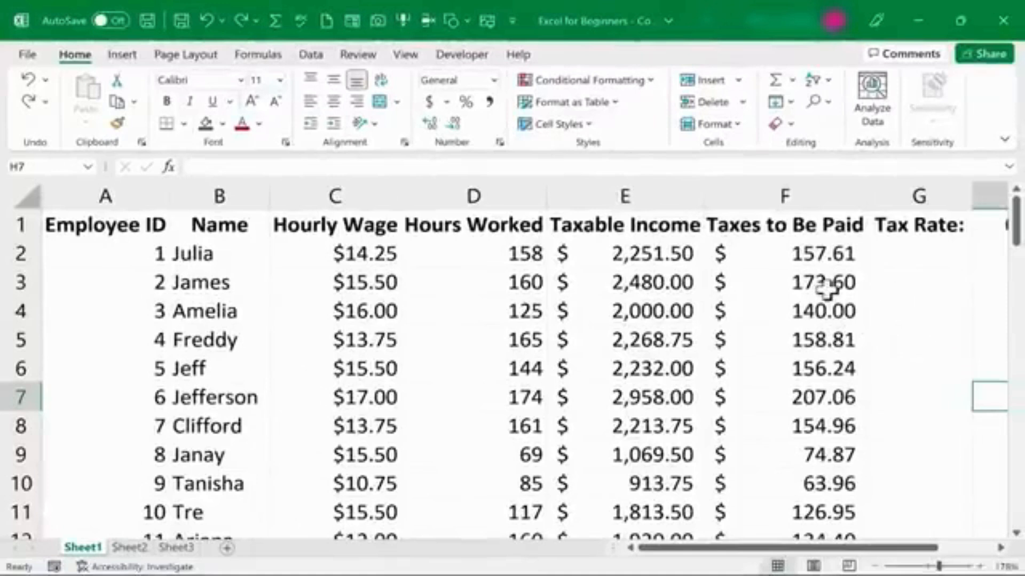
pyautogui.click(348, 218)
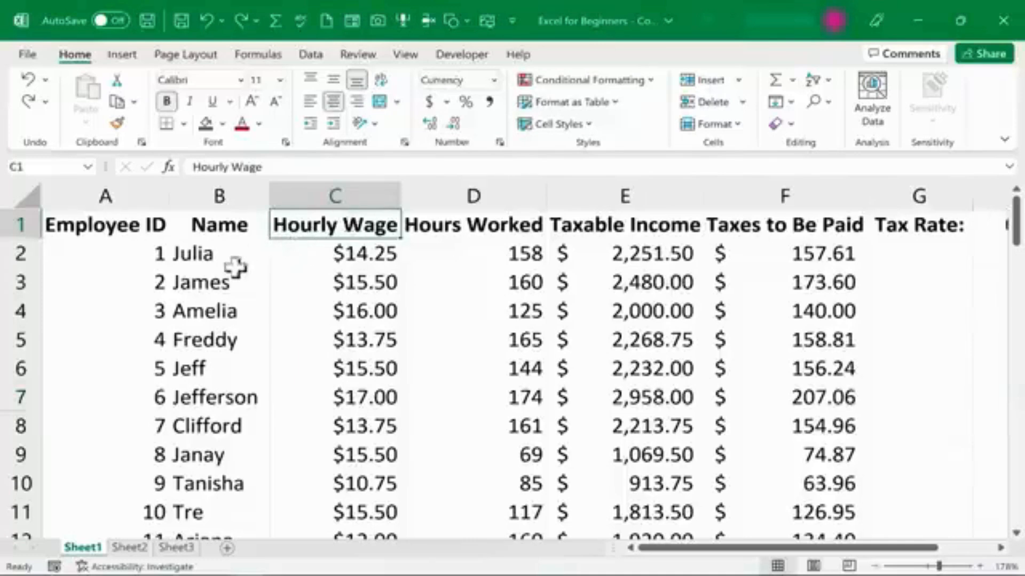
# Copy the formatting of header cell C1 onto the name in cell B3 with the Format Painter.
pyautogui.click(207, 339)
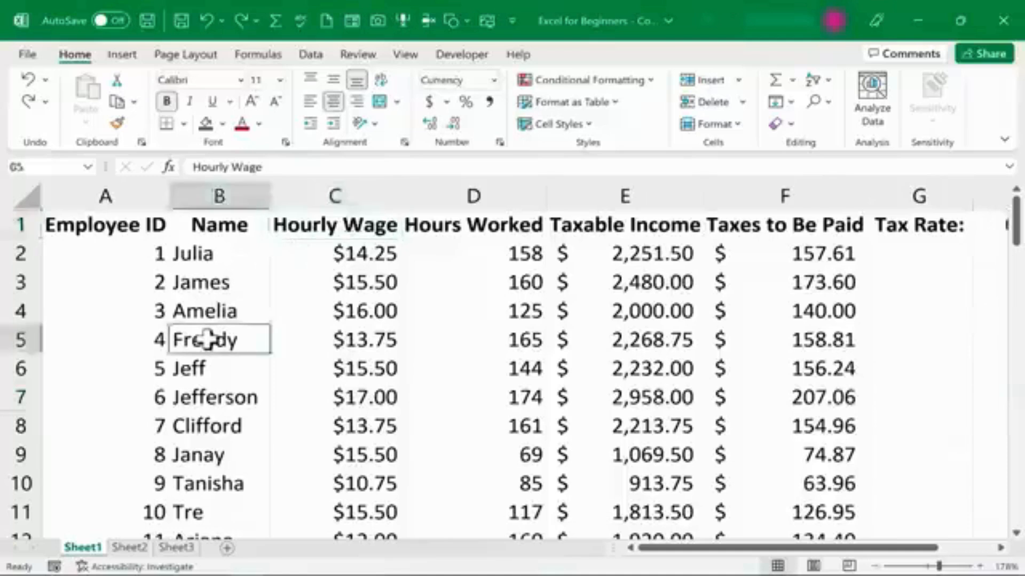
pyautogui.click(352, 227)
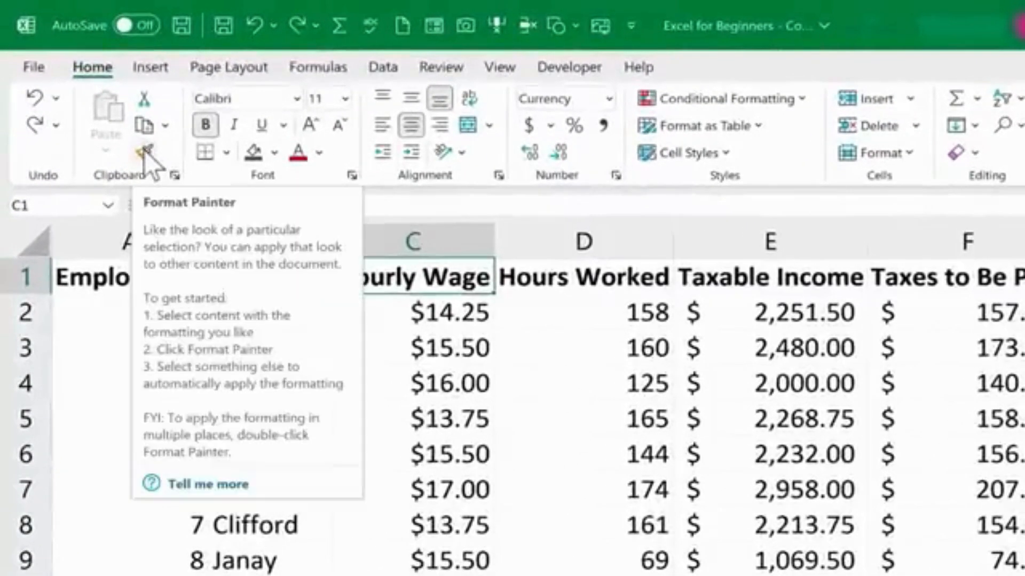
pyautogui.click(148, 156)
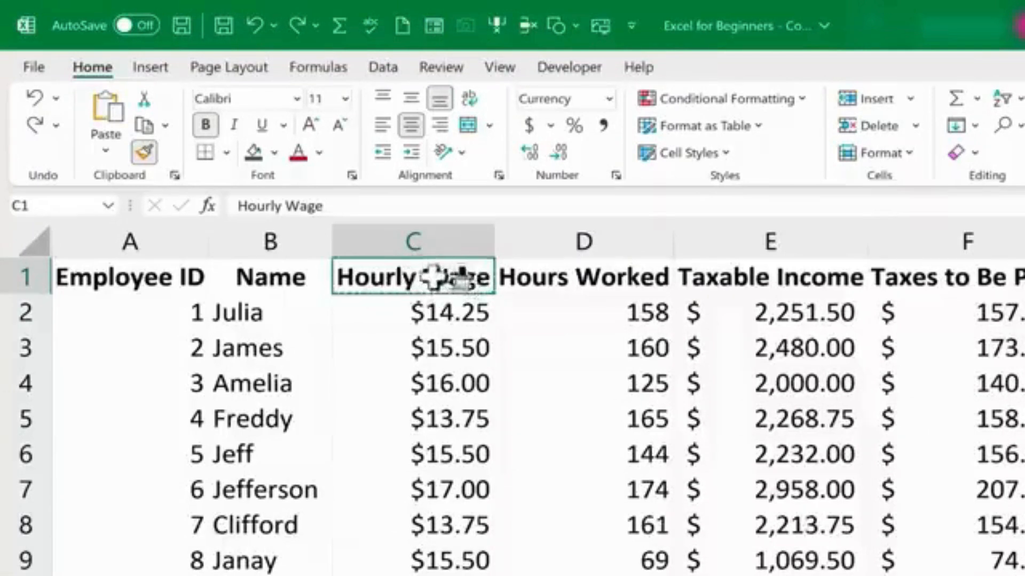
pyautogui.click(247, 348)
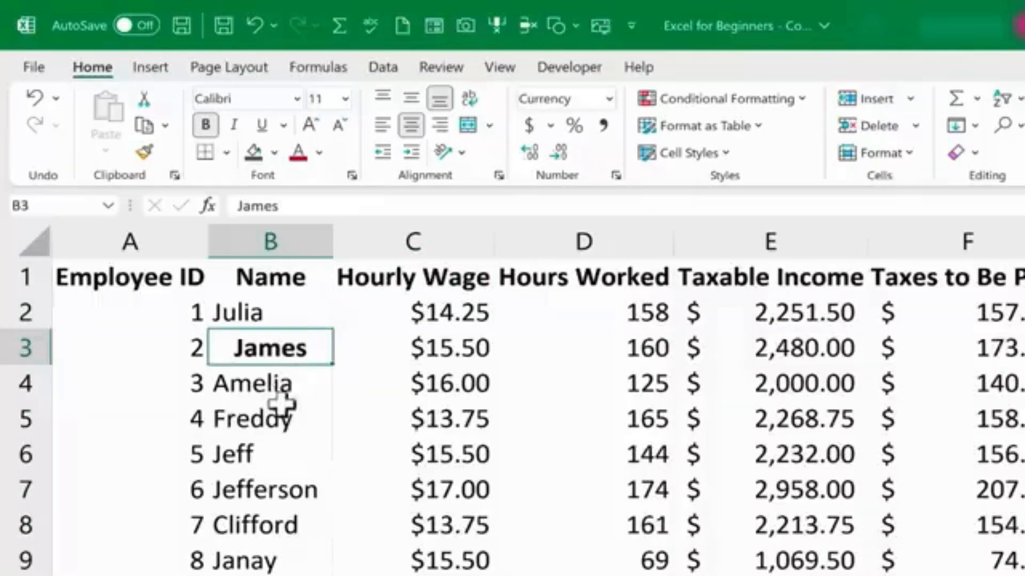
# Apply the header cell's formatting repeatedly to several names in column B, including the range B11:B17.
pyautogui.click(283, 424)
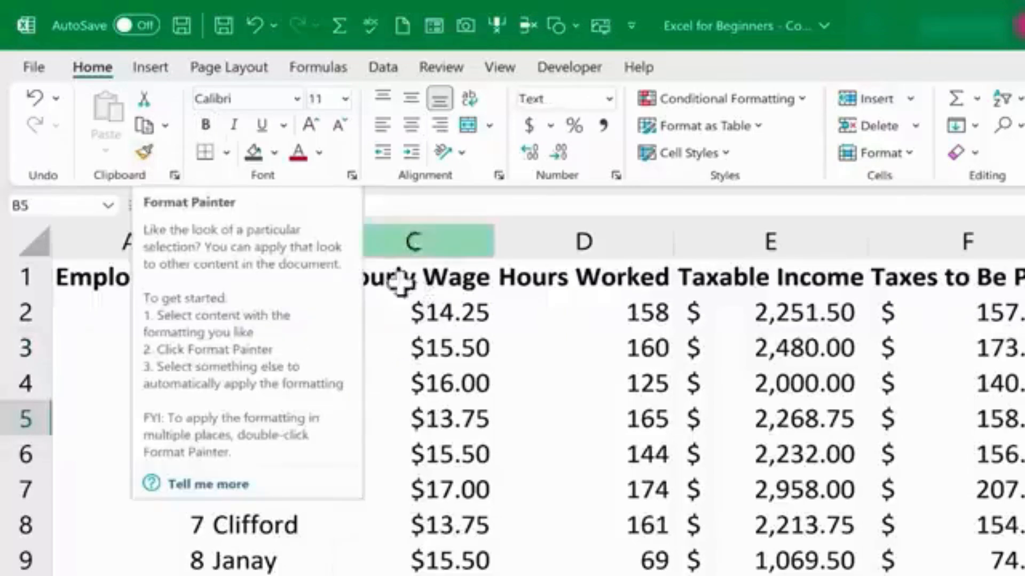
pyautogui.click(473, 282)
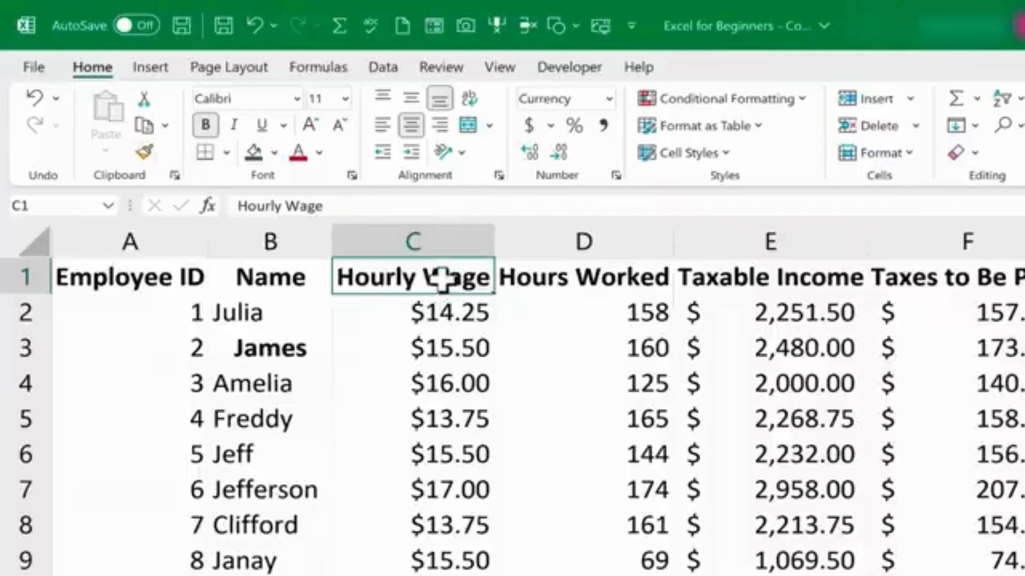
pyautogui.click(143, 151)
pyautogui.click(272, 432)
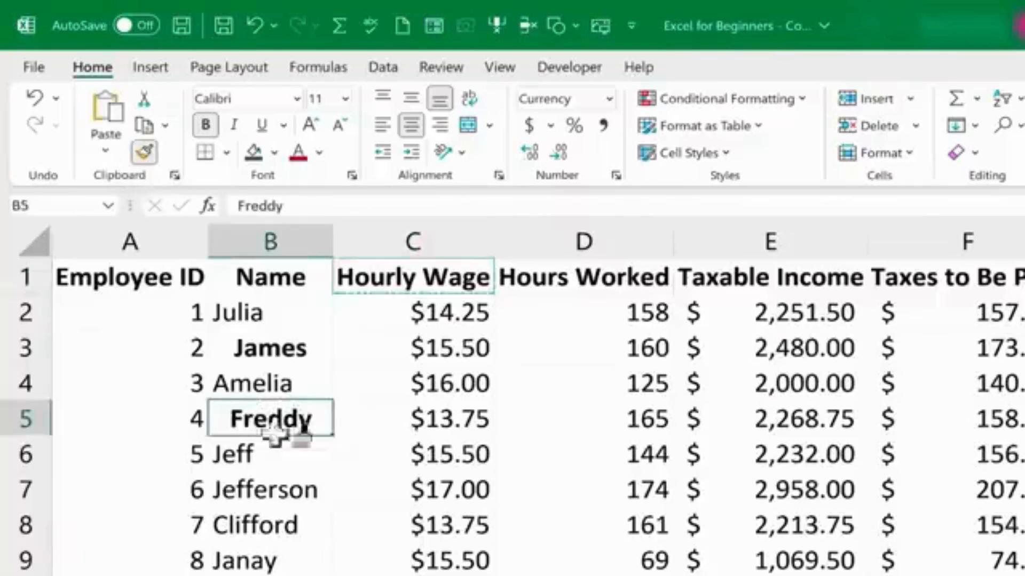
pyautogui.click(302, 514)
pyautogui.click(286, 486)
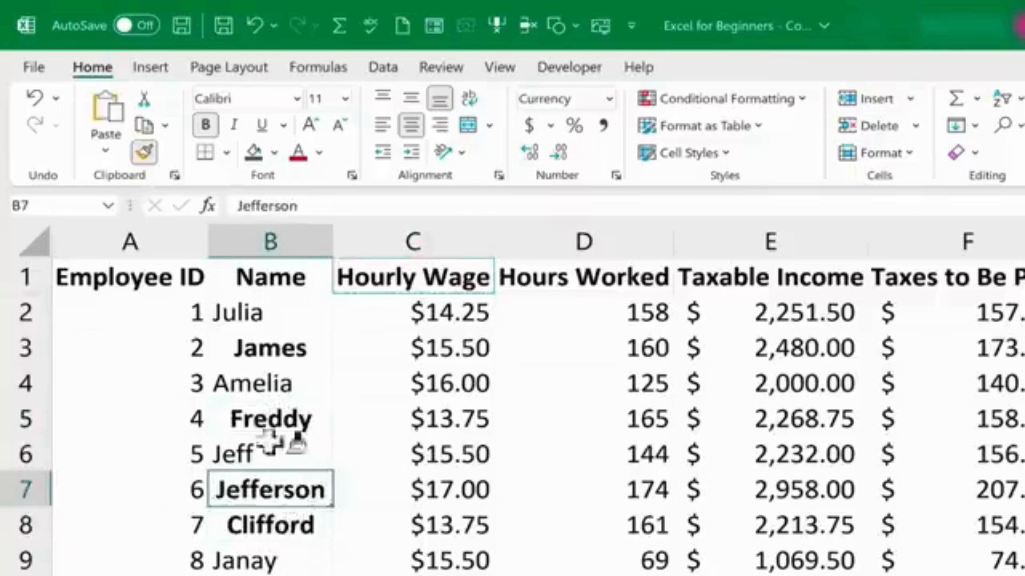
pyautogui.click(256, 378)
pyautogui.scroll(-3, 297, 485)
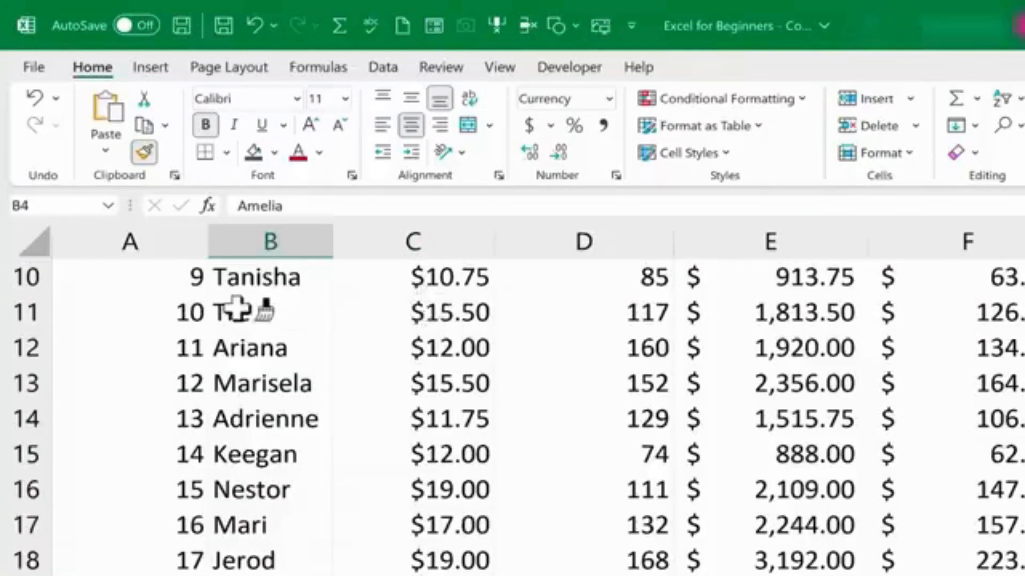
pyautogui.moveTo(235, 308)
pyautogui.mouseDown()
pyautogui.moveTo(277, 328)
pyautogui.moveTo(270, 532)
pyautogui.mouseUp()
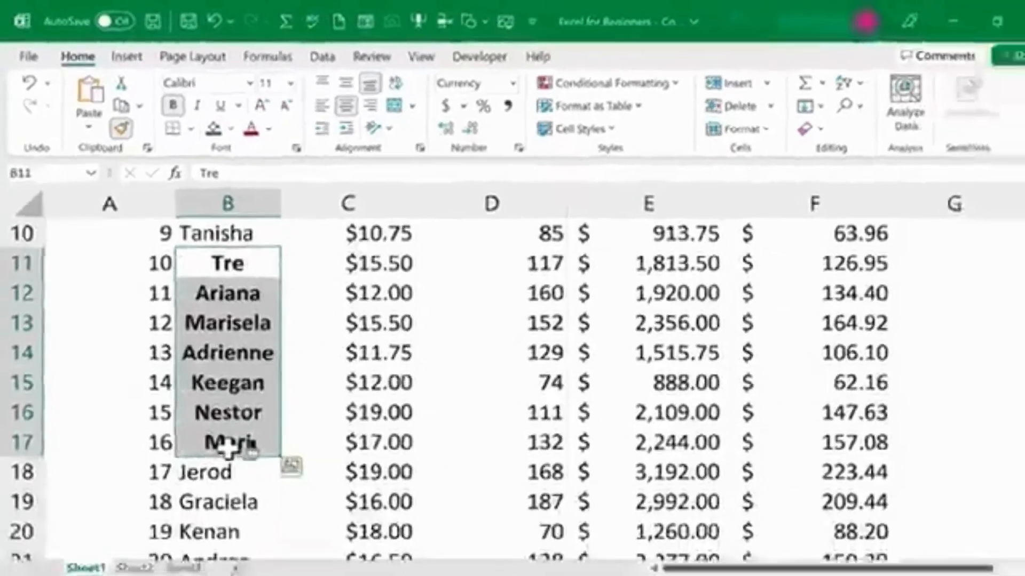
pyautogui.scroll(3, 140, 570)
# Undo the last four Format Painter changes to the names.
pyautogui.hotkey('ctrl', 'z')
pyautogui.hotkey('ctrl', 'z')
pyautogui.hotkey('ctrl', 'z')
pyautogui.hotkey('ctrl', 'z')
pyautogui.hotkey('ctrl', 'z')
pyautogui.hotkey('ctrl', 'z')
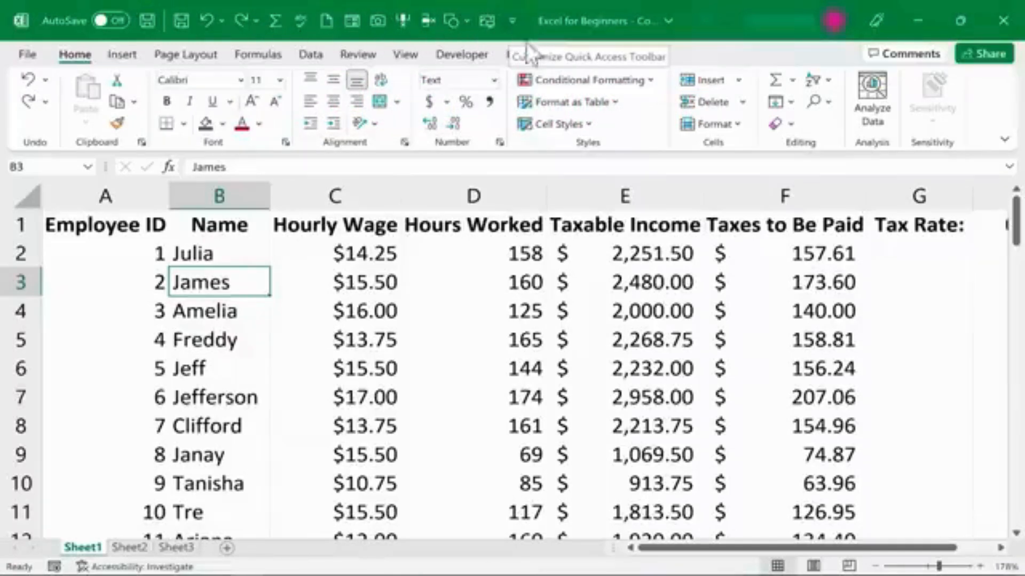
# Add the AutoFormat command from All Commands to the Quick Access Toolbar.
pyautogui.click(512, 21)
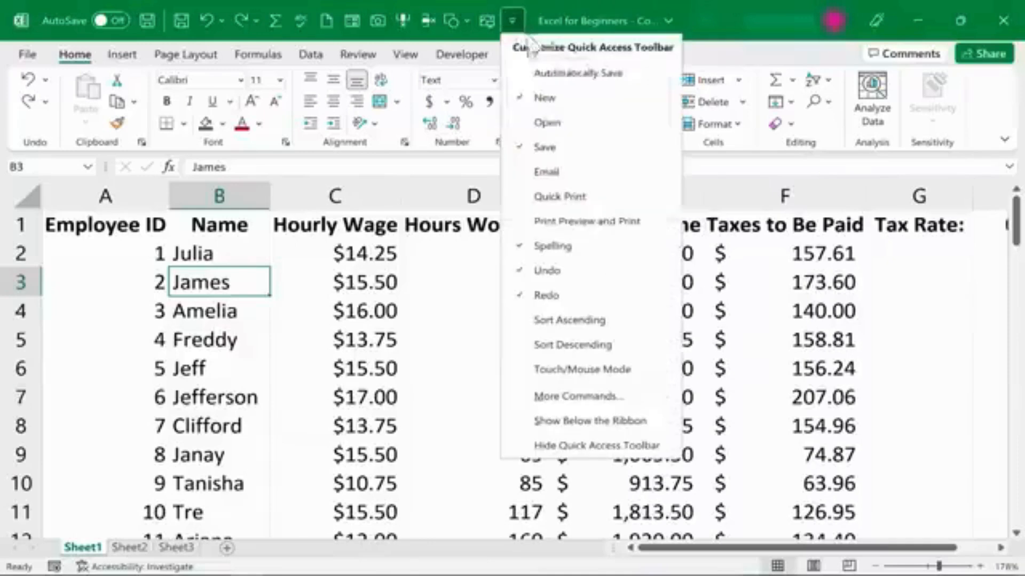
pyautogui.click(601, 398)
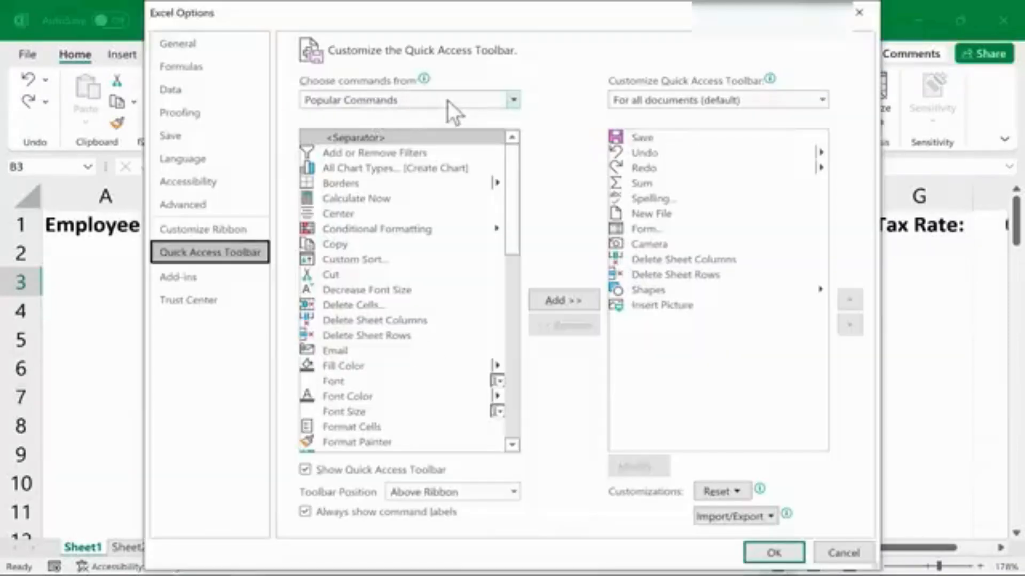
pyautogui.click(491, 100)
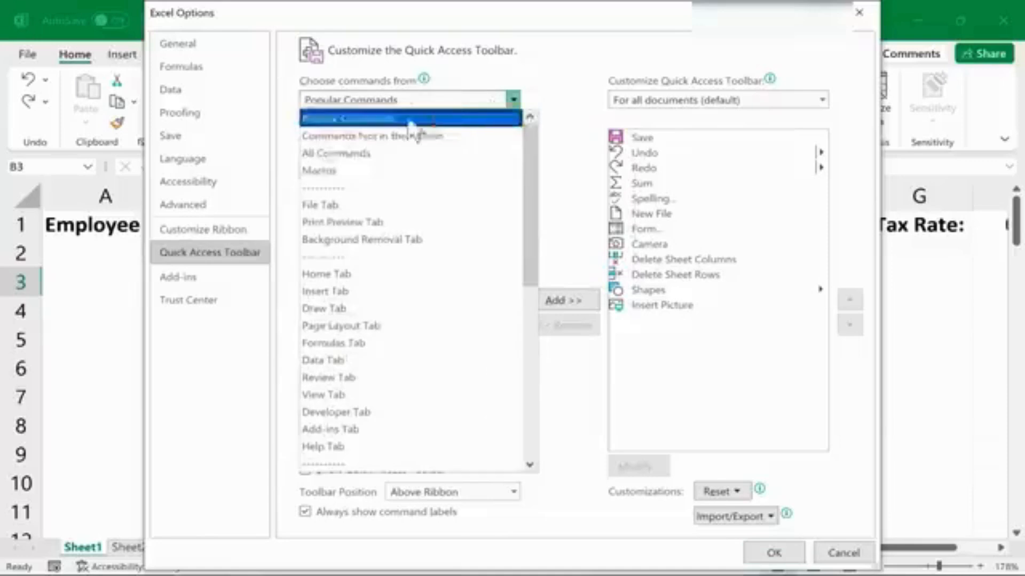
pyautogui.click(346, 153)
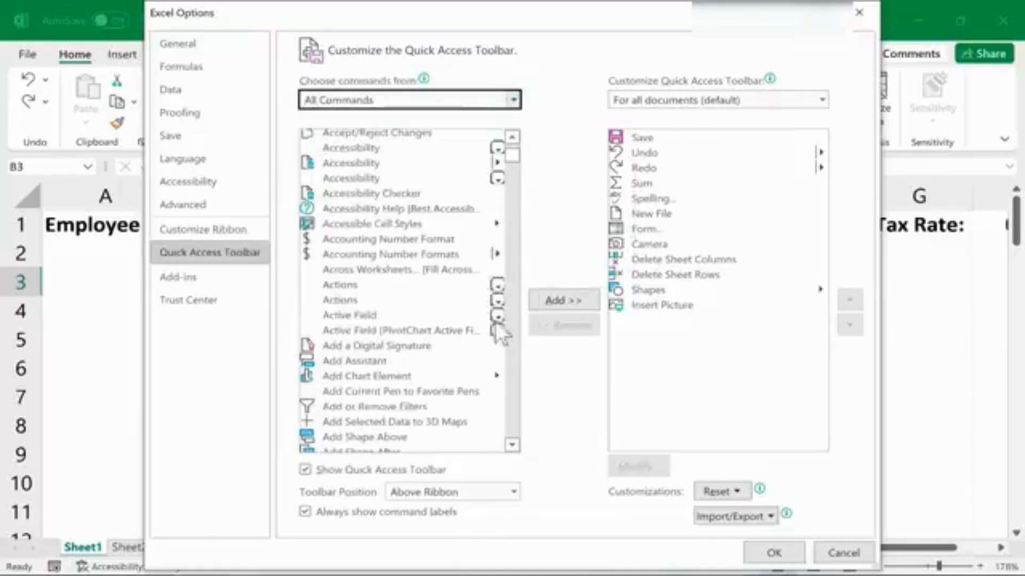
pyautogui.moveTo(511, 165); pyautogui.dragTo(511, 168)
pyautogui.click(336, 241)
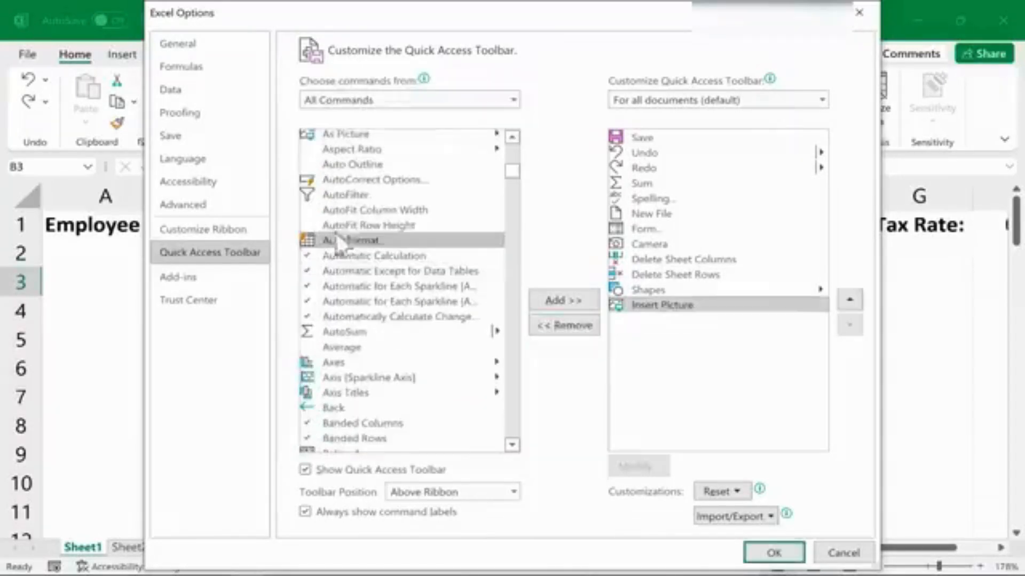
pyautogui.click(581, 298)
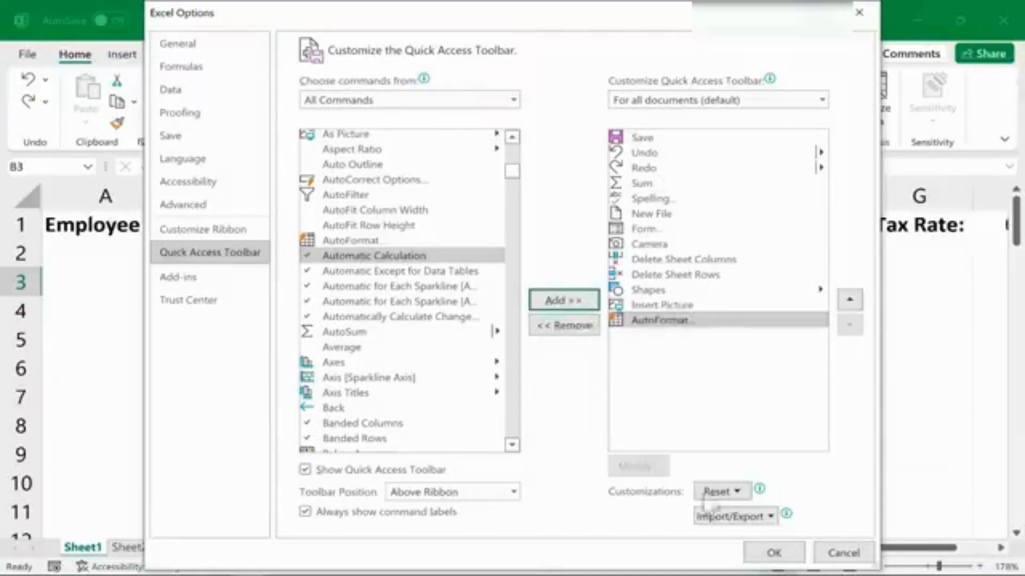
pyautogui.click(786, 558)
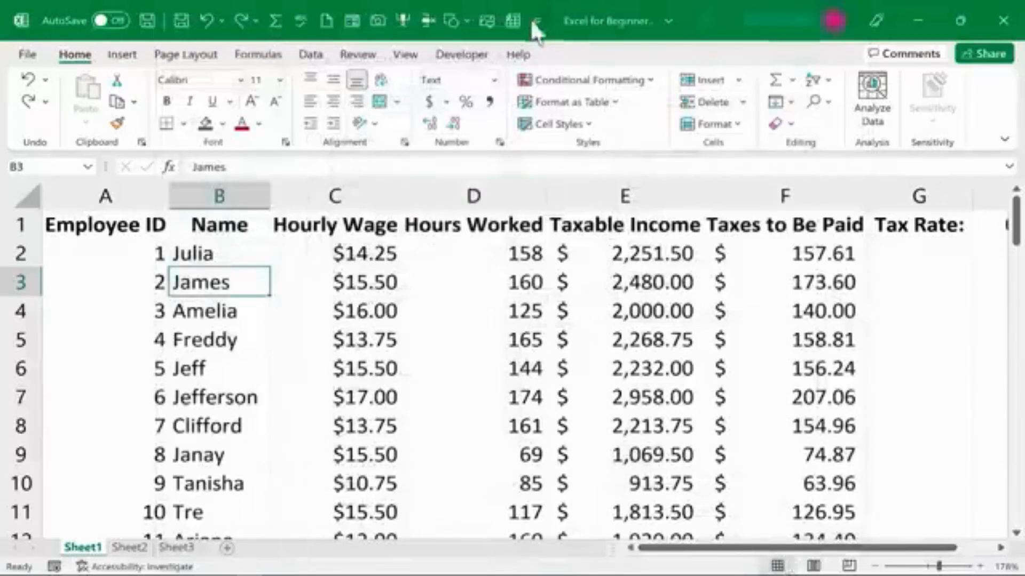
# Apply the List 2 AutoFormat style to the employee data table.
pyautogui.press('Down')
pyautogui.press('Down')
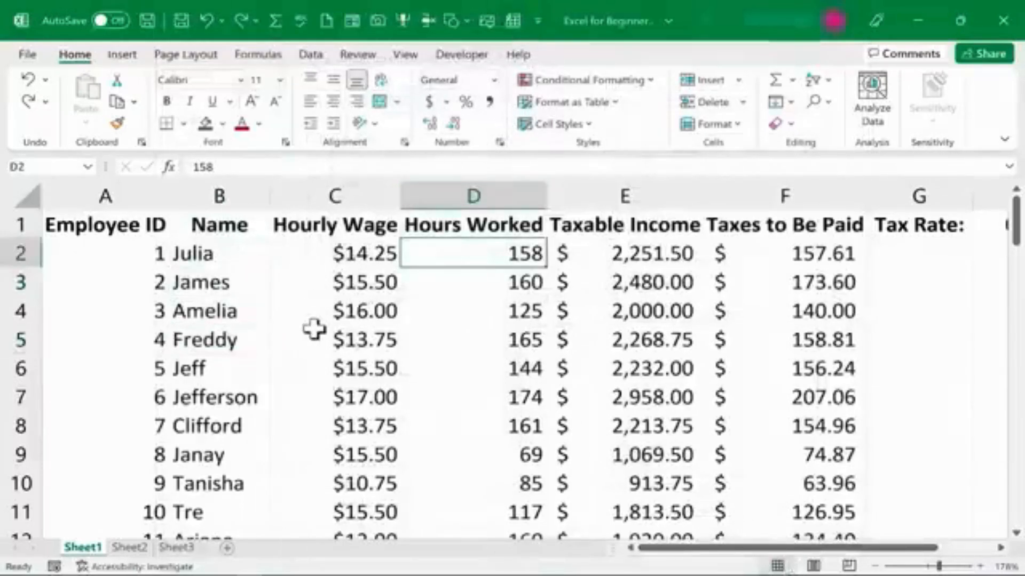
pyautogui.click(313, 330)
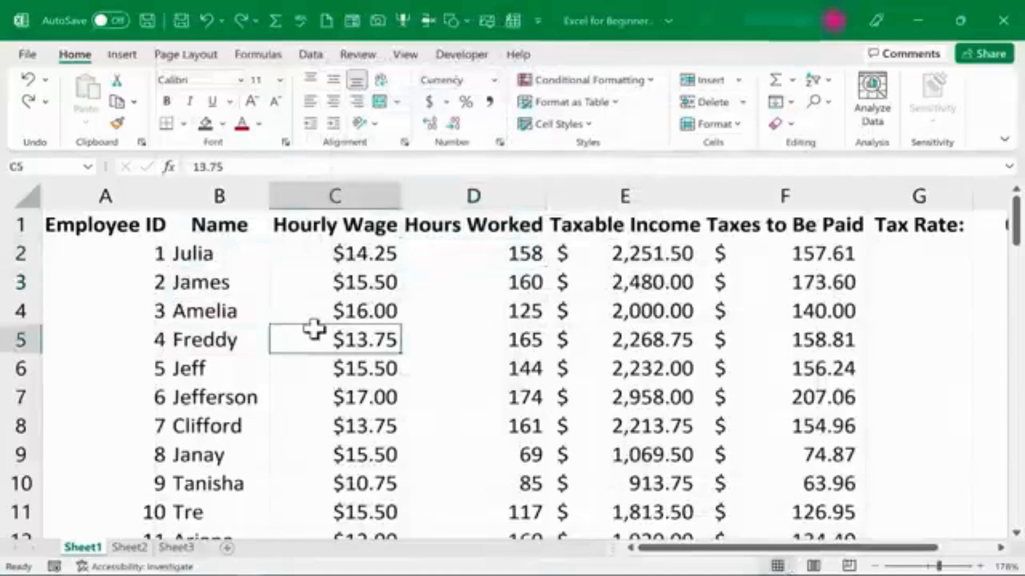
pyautogui.click(513, 21)
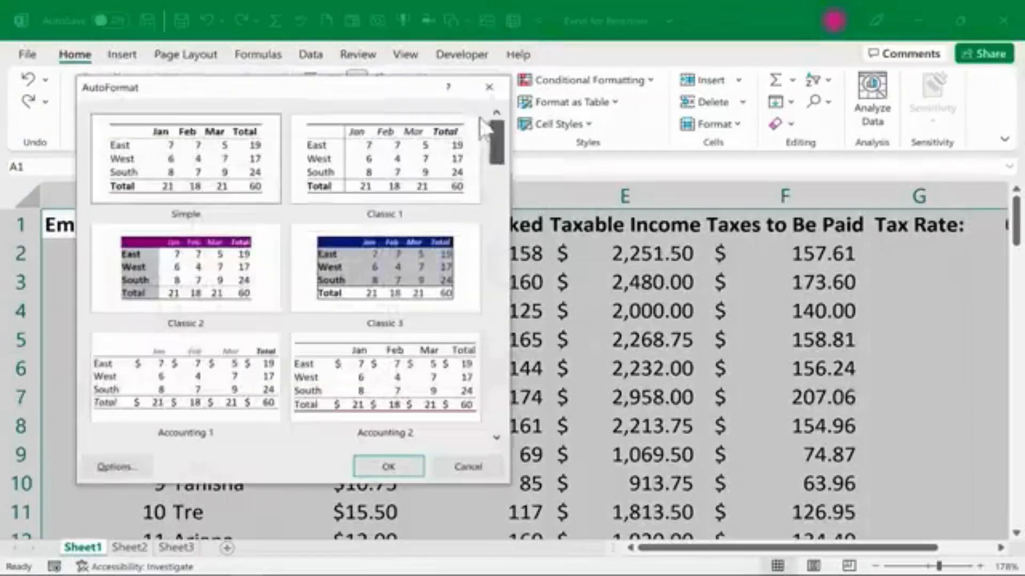
pyautogui.scroll(-4, 501, 438)
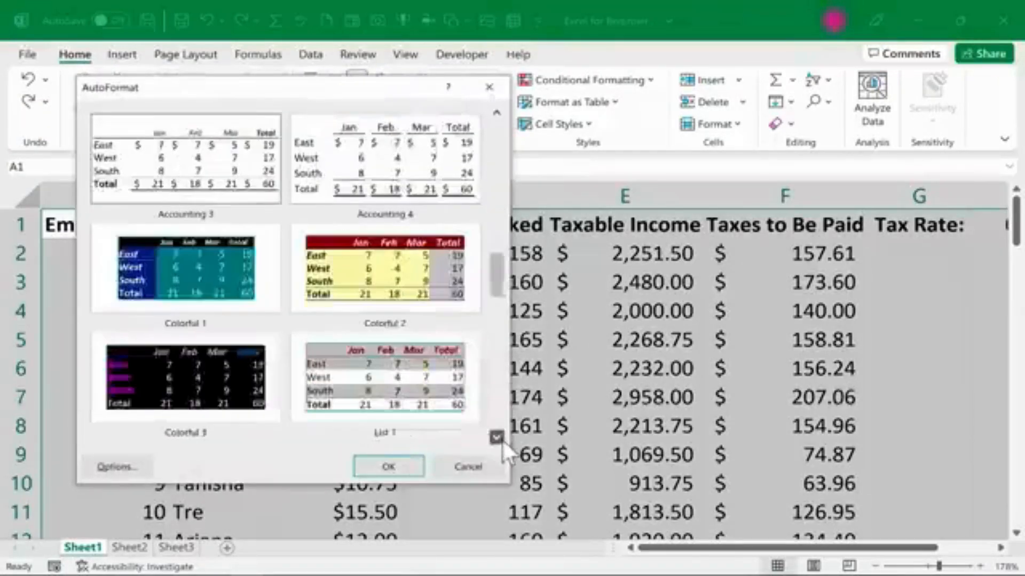
pyautogui.click(500, 438)
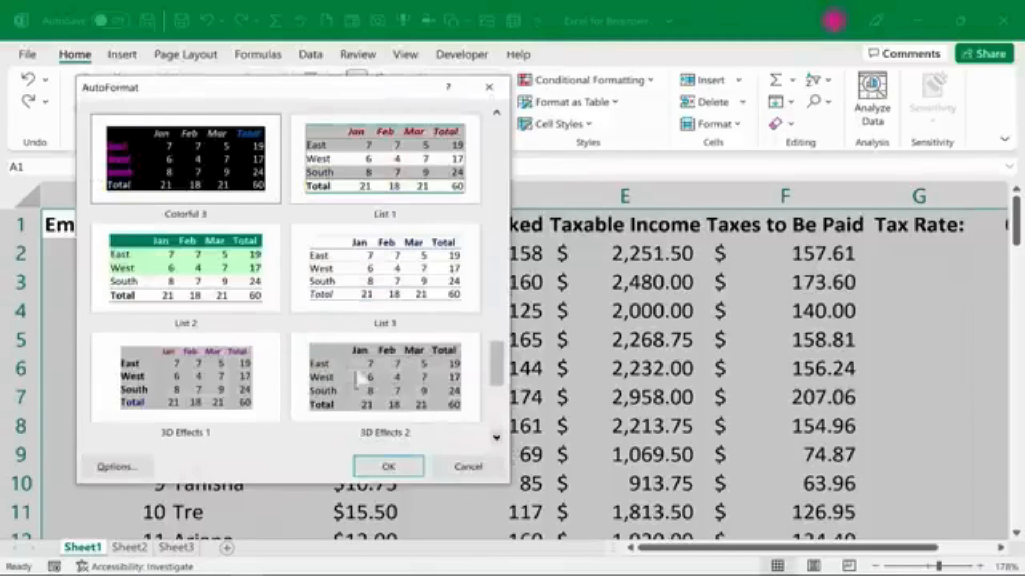
pyautogui.click(374, 158)
pyautogui.click(167, 300)
pyautogui.click(386, 459)
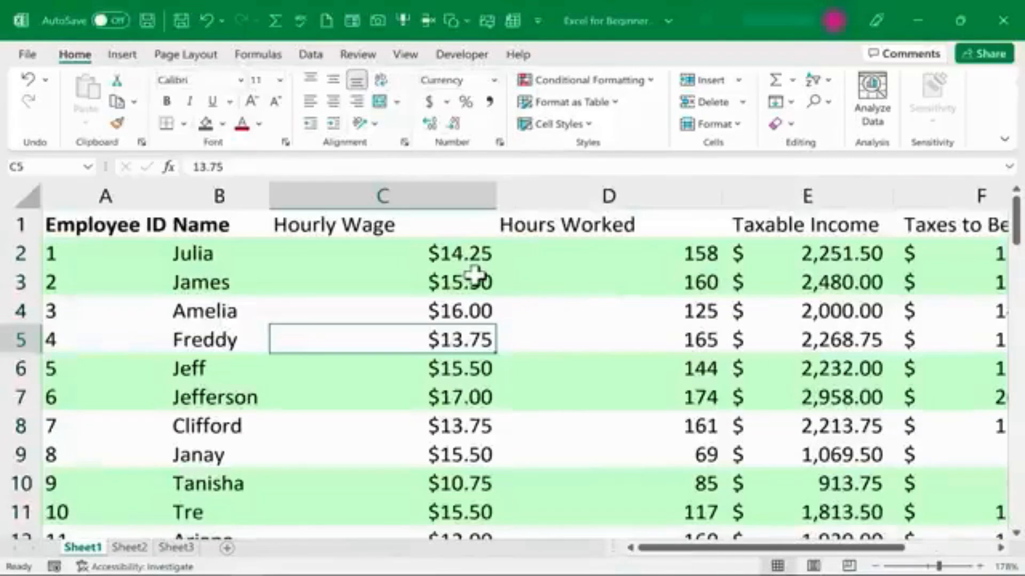
# Undo the AutoFormat styling of the table.
pyautogui.scroll(-2, 477, 272)
pyautogui.scroll(2, 281, 268)
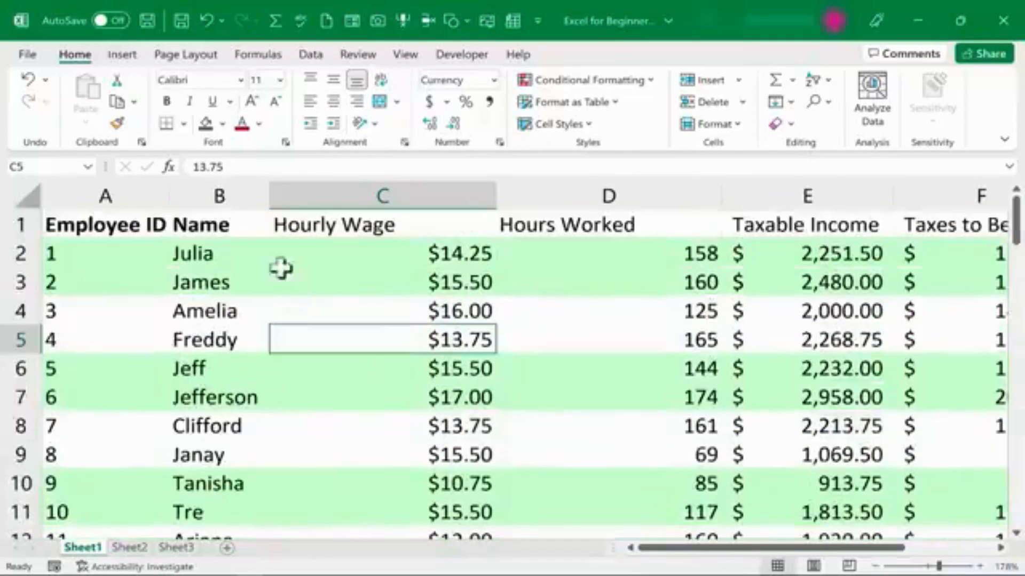
pyautogui.click(206, 21)
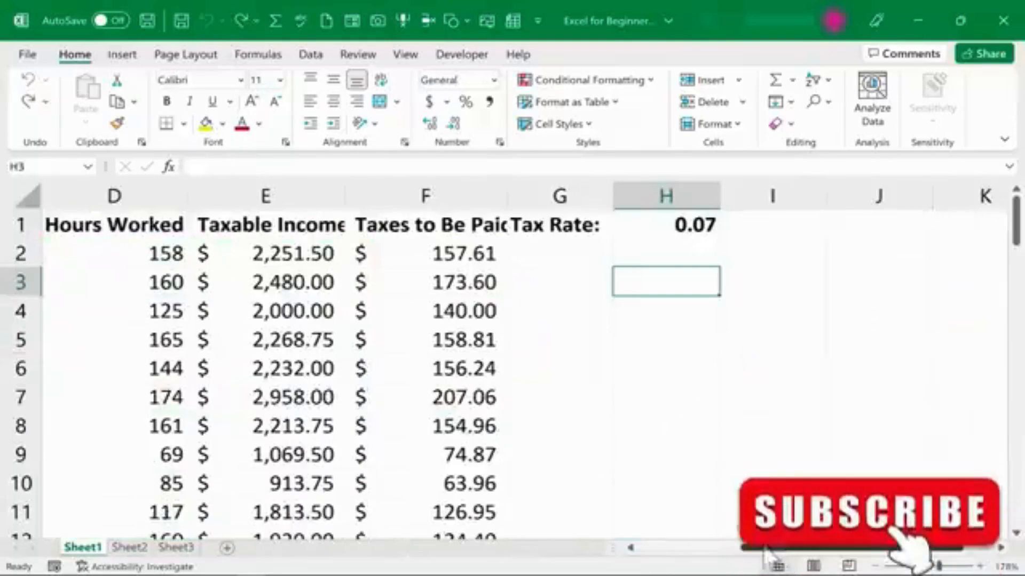
pyautogui.moveTo(767, 551); pyautogui.dragTo(651, 549)
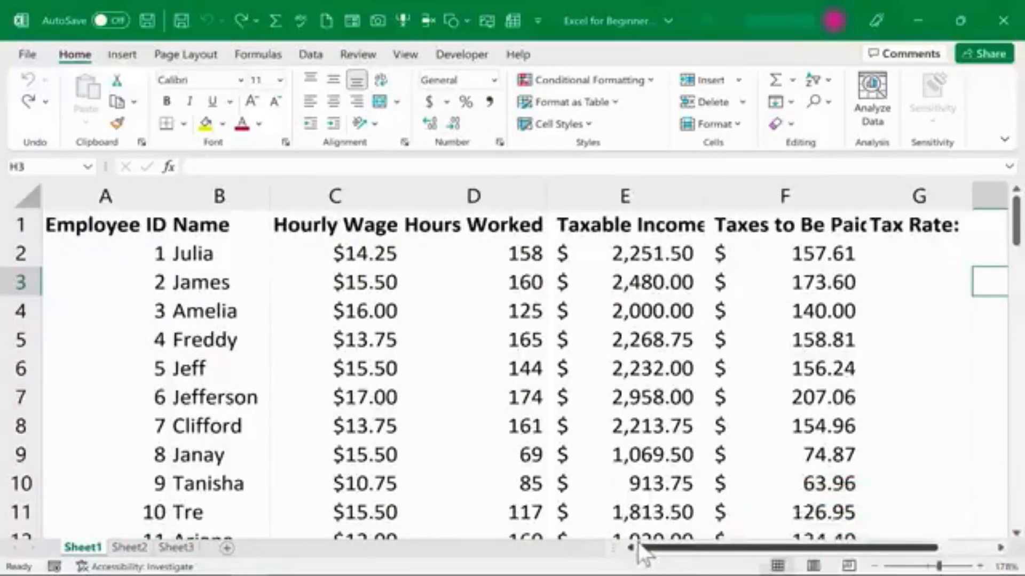
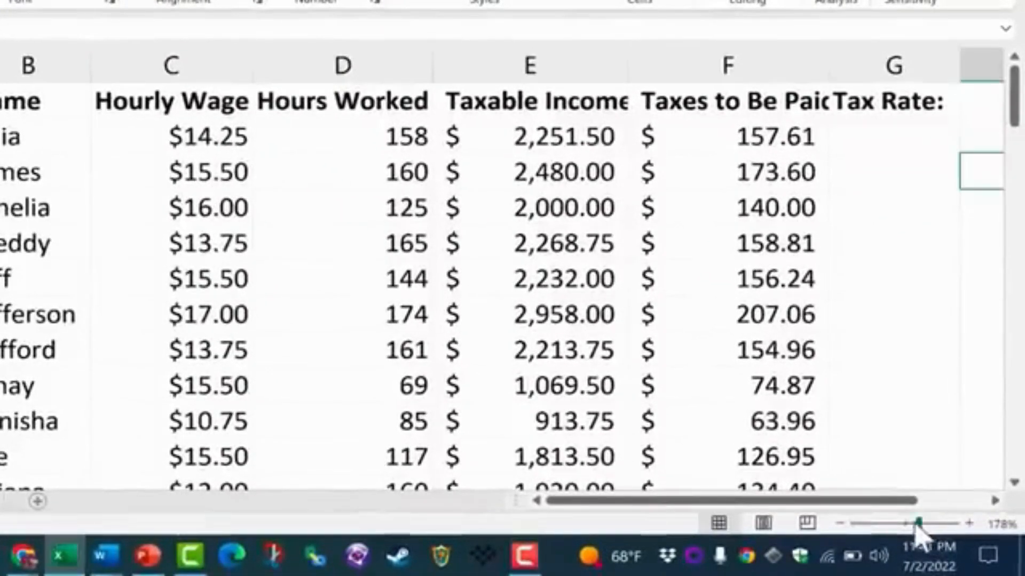
# Insert a default chart from the employee data table and enlarge it over the sheet.
pyautogui.moveTo(919, 524); pyautogui.dragTo(896, 524)
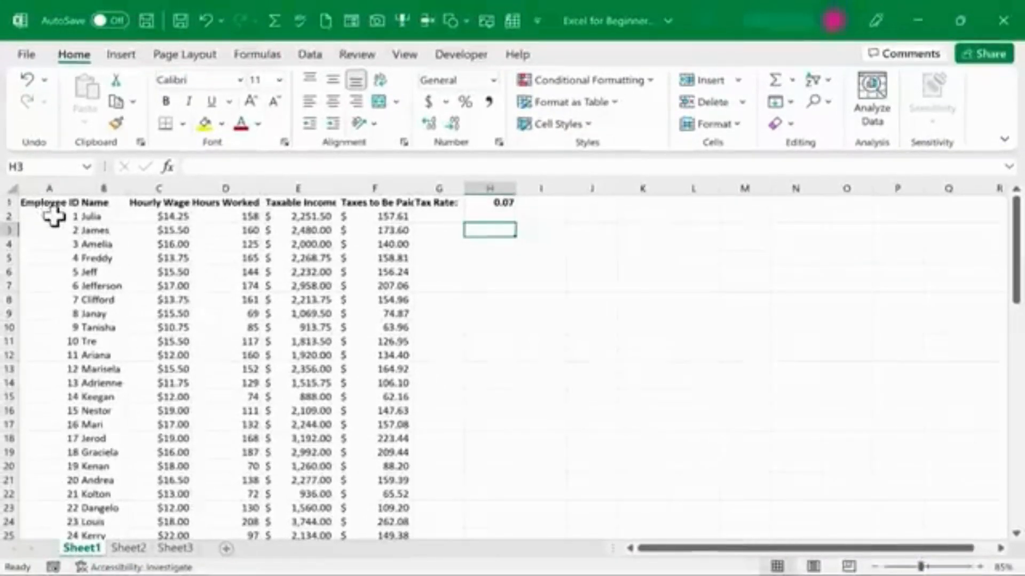
pyautogui.moveTo(37, 202); pyautogui.dragTo(347, 437)
pyautogui.scroll(18, 267, 347)
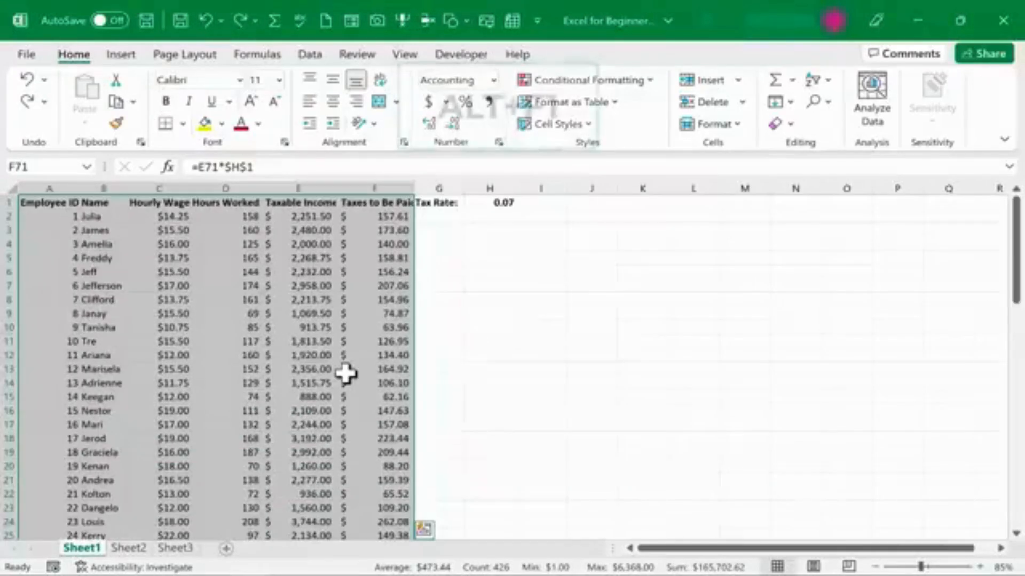
pyautogui.hotkey('alt', 'F1')
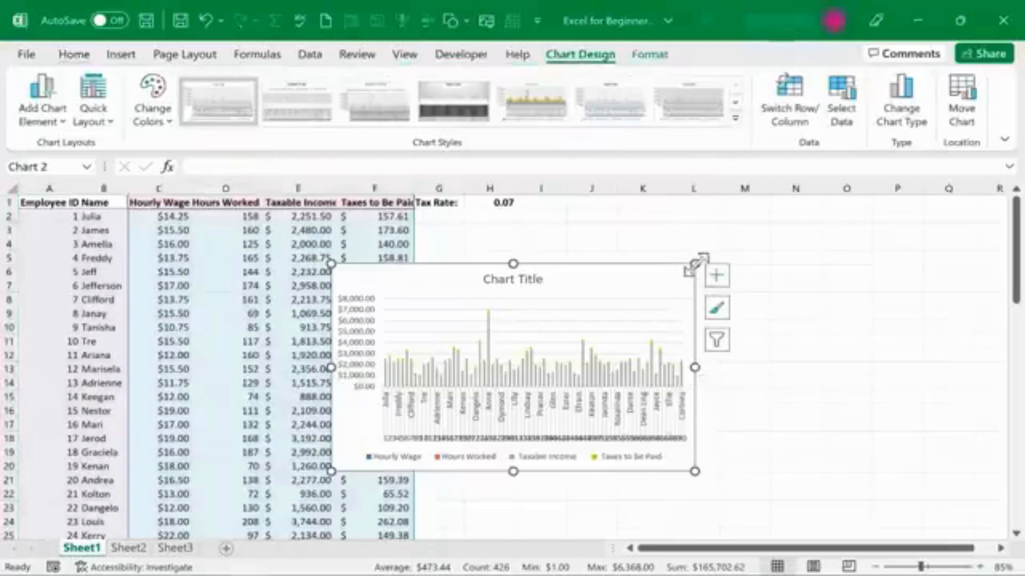
pyautogui.moveTo(697, 261); pyautogui.dragTo(850, 212)
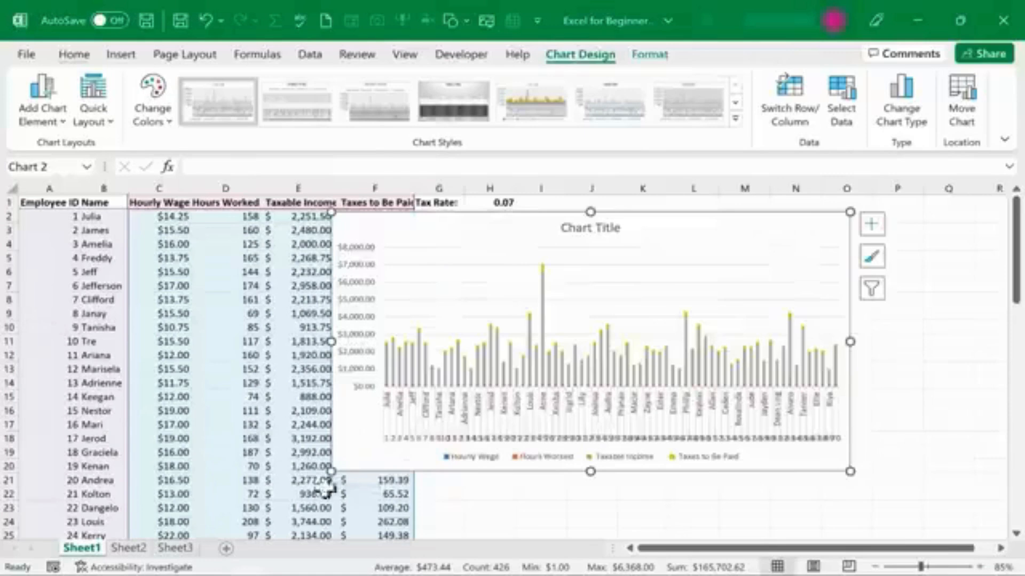
pyautogui.moveTo(320, 470); pyautogui.dragTo(176, 524)
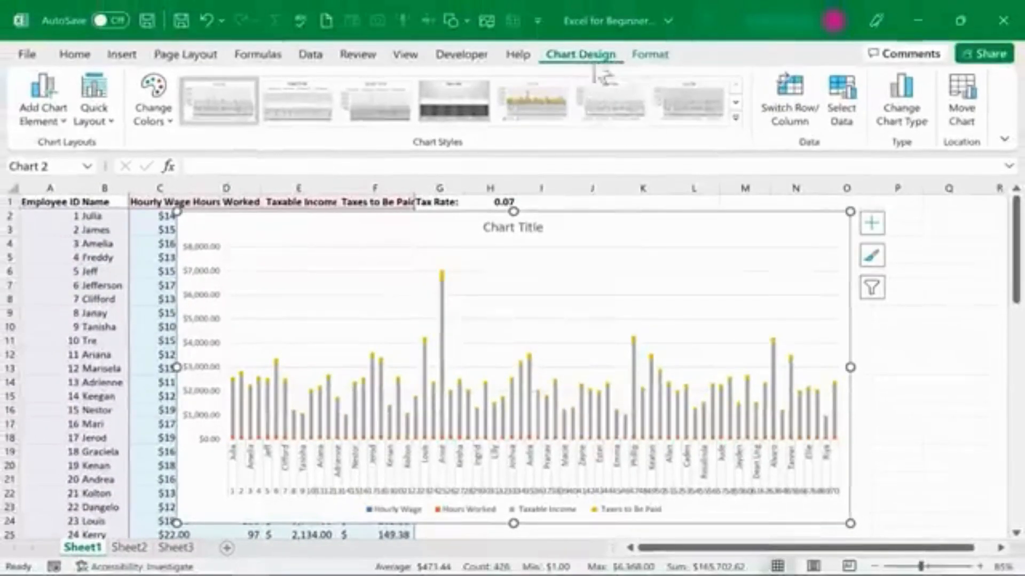
# Change the chart type to Clustered Column.
pyautogui.click(913, 129)
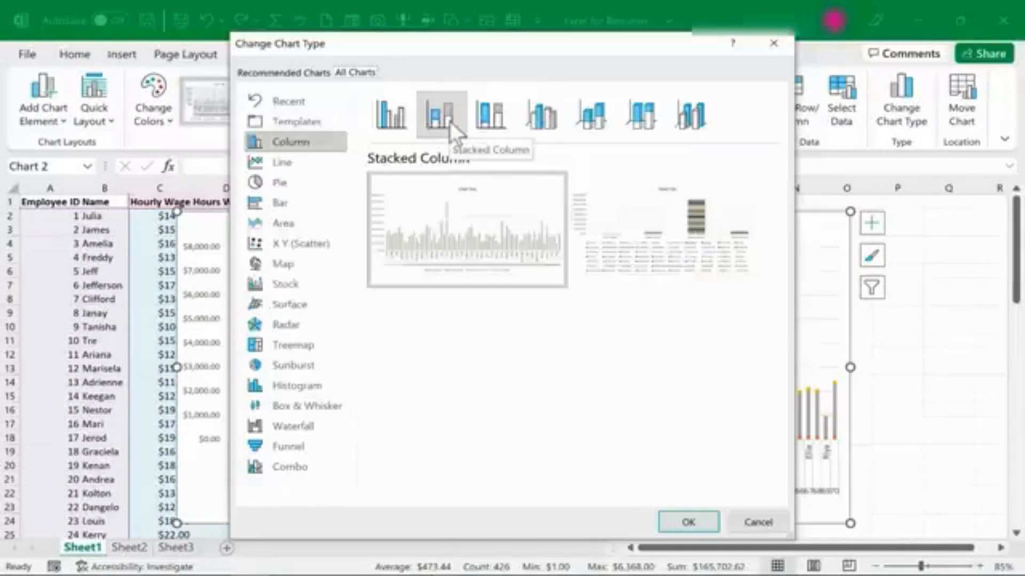
pyautogui.click(392, 117)
pyautogui.click(688, 522)
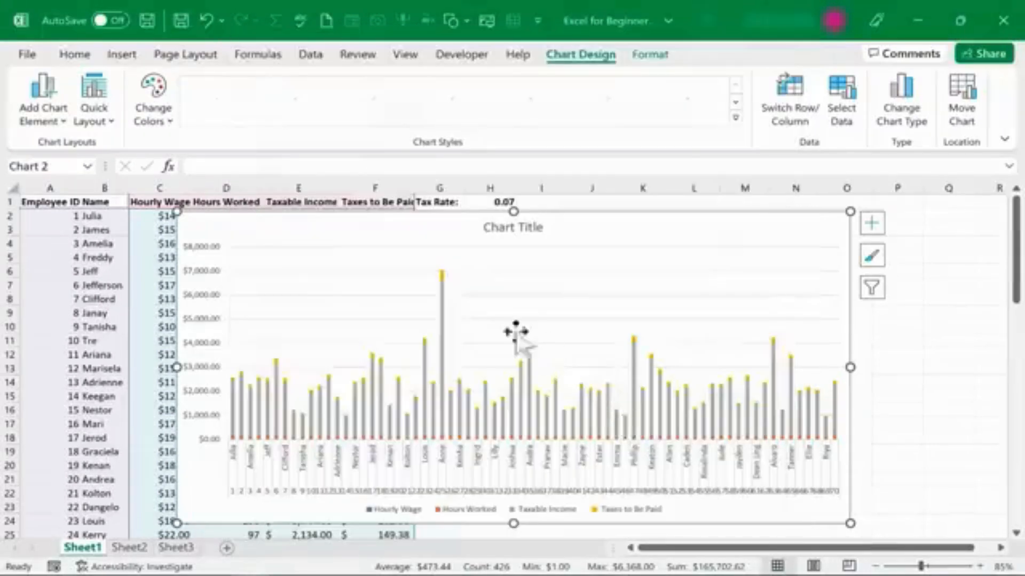
pyautogui.click(514, 385)
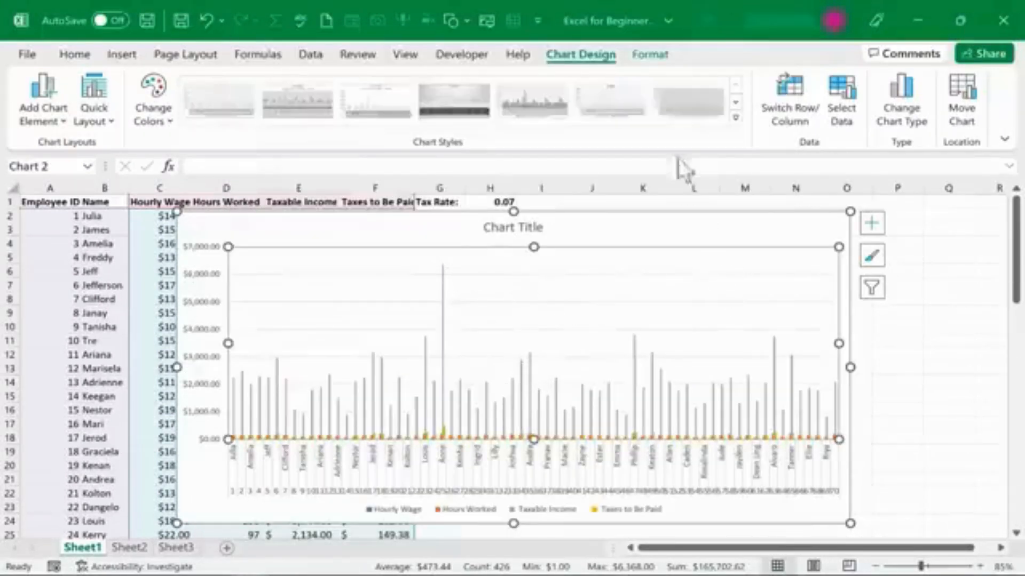
pyautogui.click(649, 55)
pyautogui.click(582, 54)
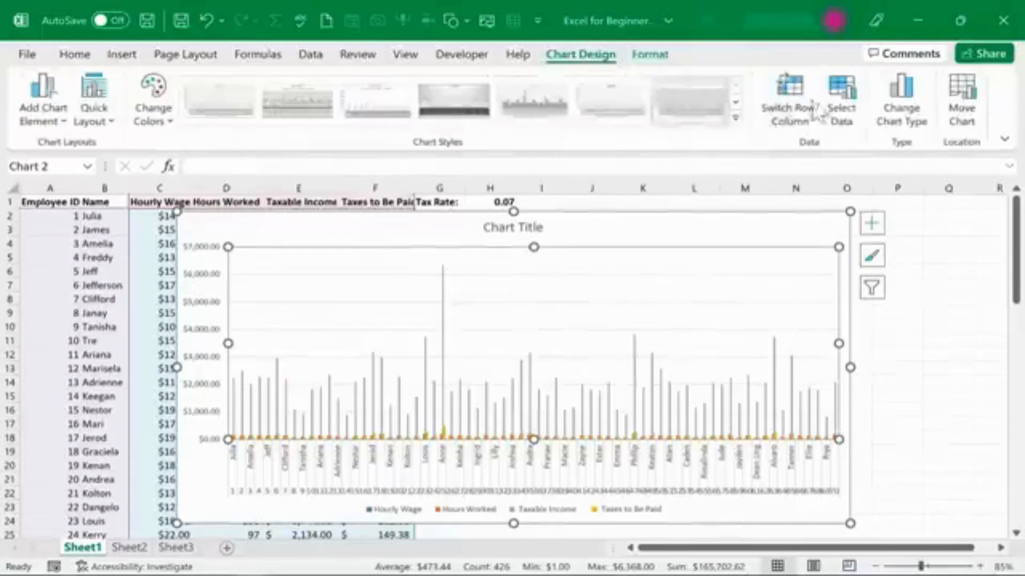
# Switch the chart to a Pie chart, then undo the chart type change.
pyautogui.click(897, 102)
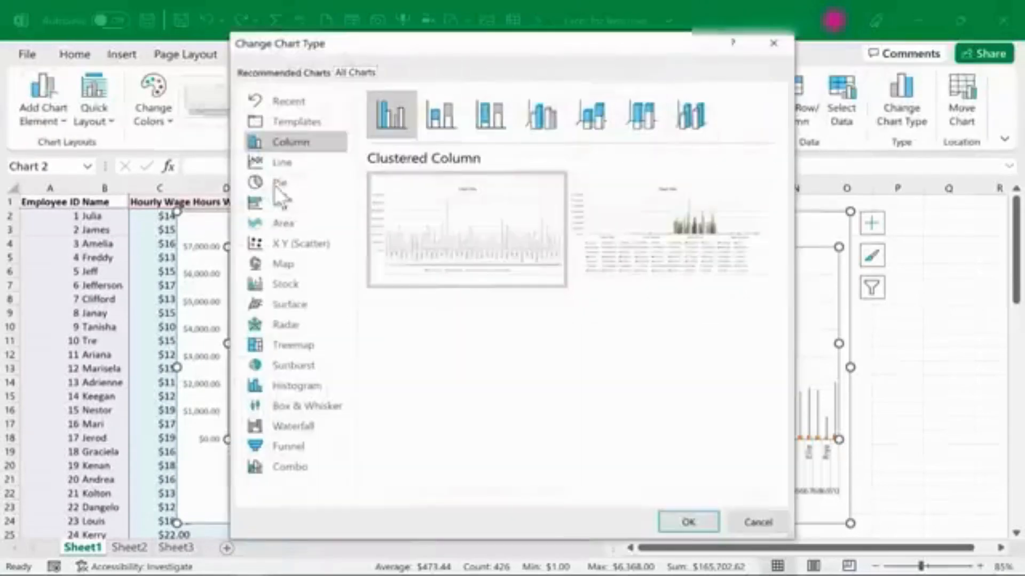
pyautogui.click(275, 196)
pyautogui.click(277, 186)
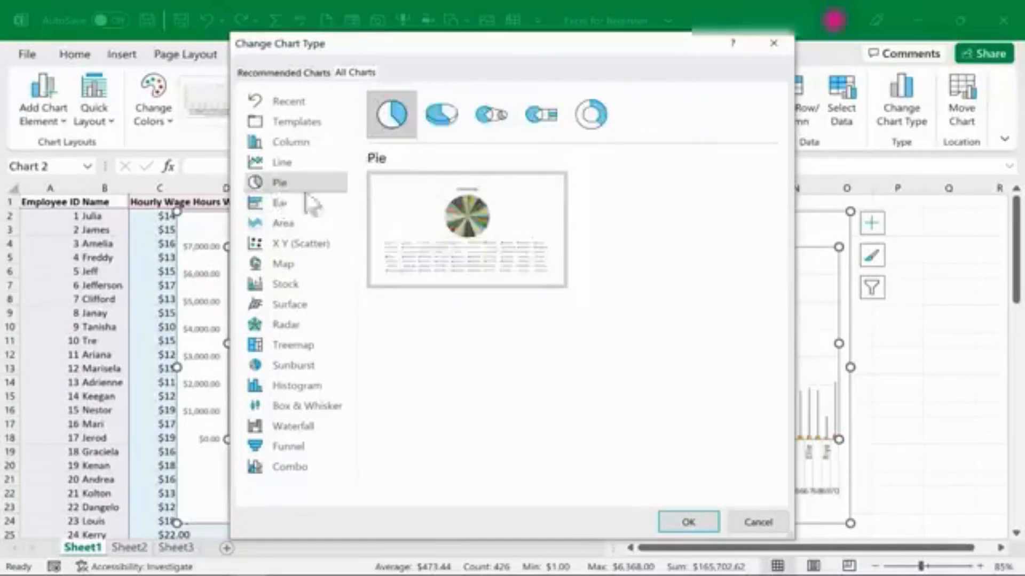
pyautogui.doubleClick(472, 224)
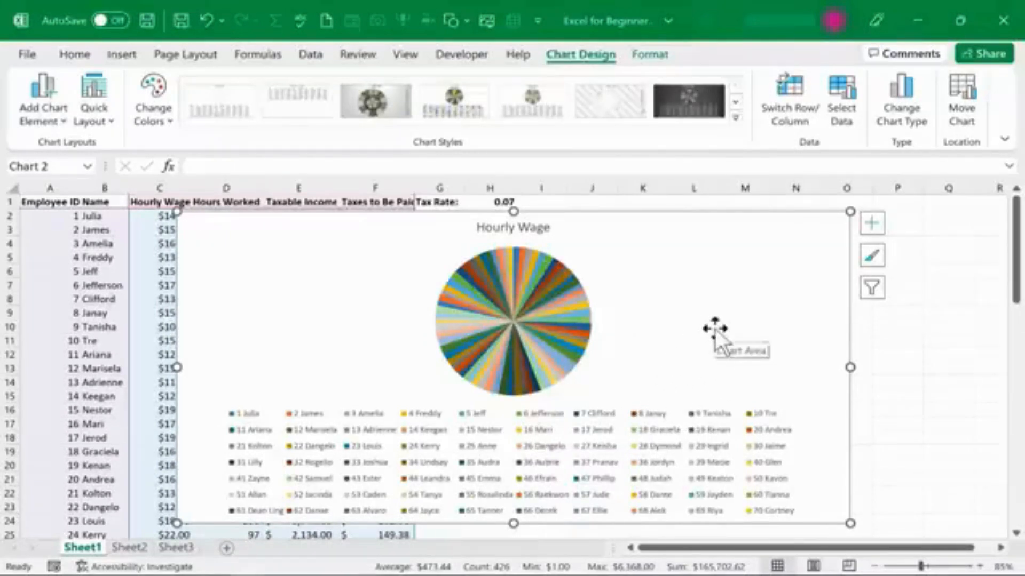
pyautogui.moveTo(795, 249); pyautogui.dragTo(795, 247)
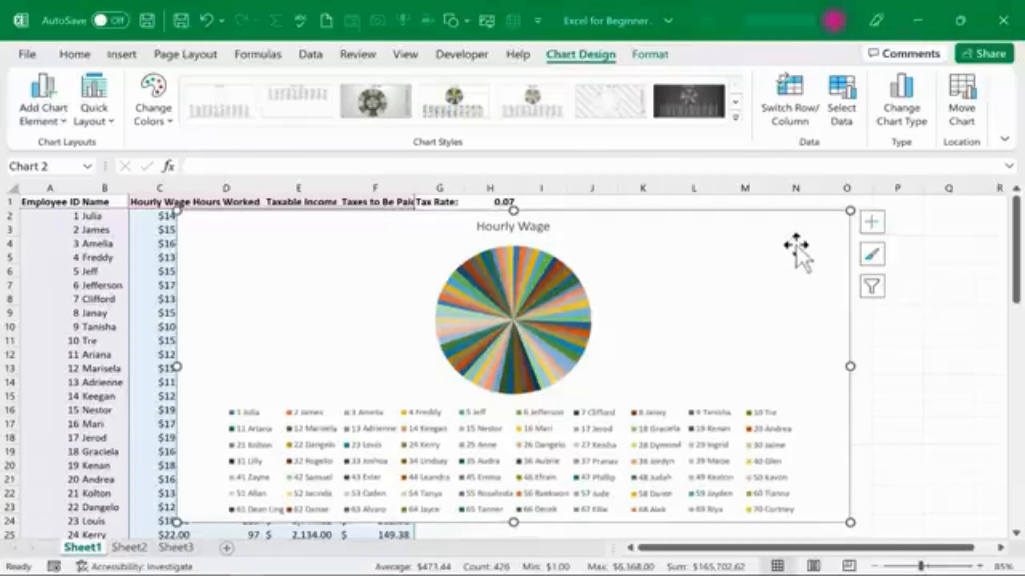
pyautogui.hotkey('ctrl', 'z')
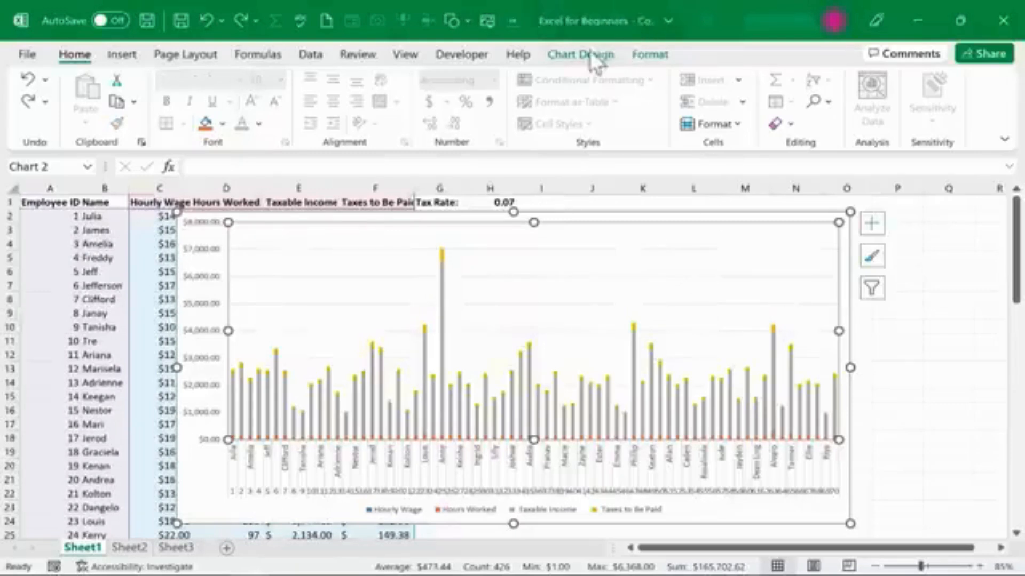
# Add a chart title above the chart reading "Summary Chart".
pyautogui.click(592, 56)
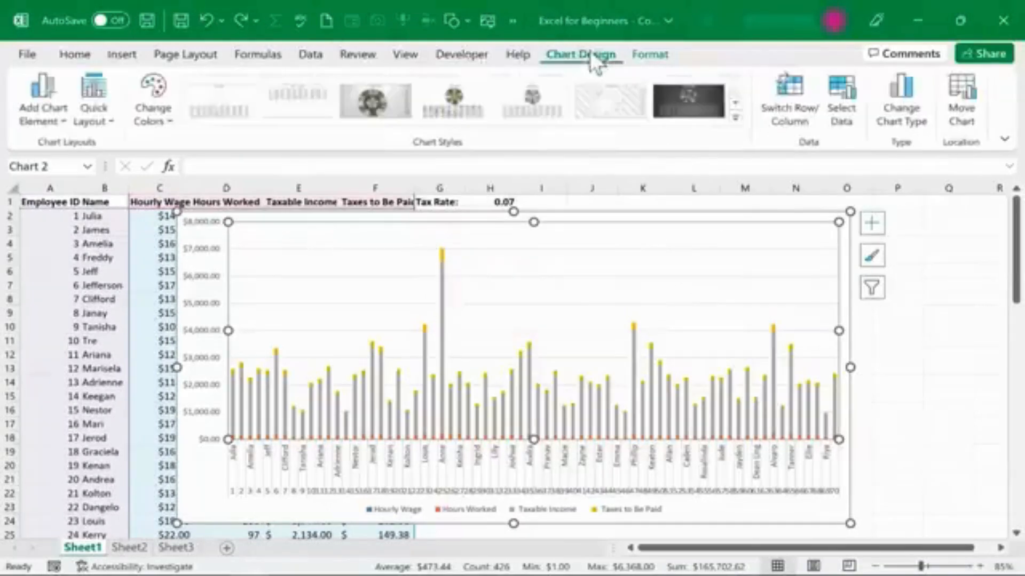
pyautogui.click(51, 124)
pyautogui.moveTo(65, 205)
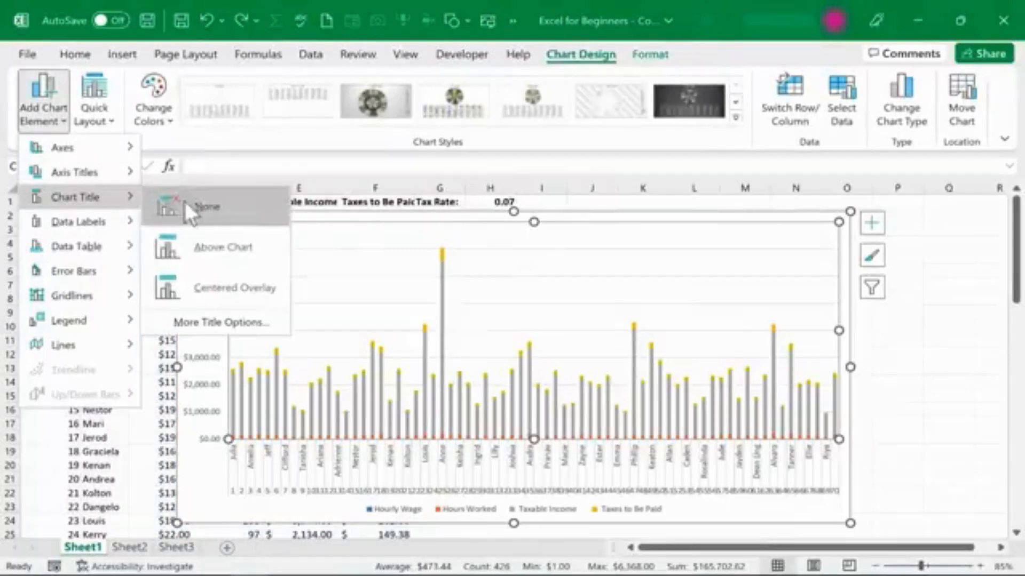
pyautogui.click(226, 249)
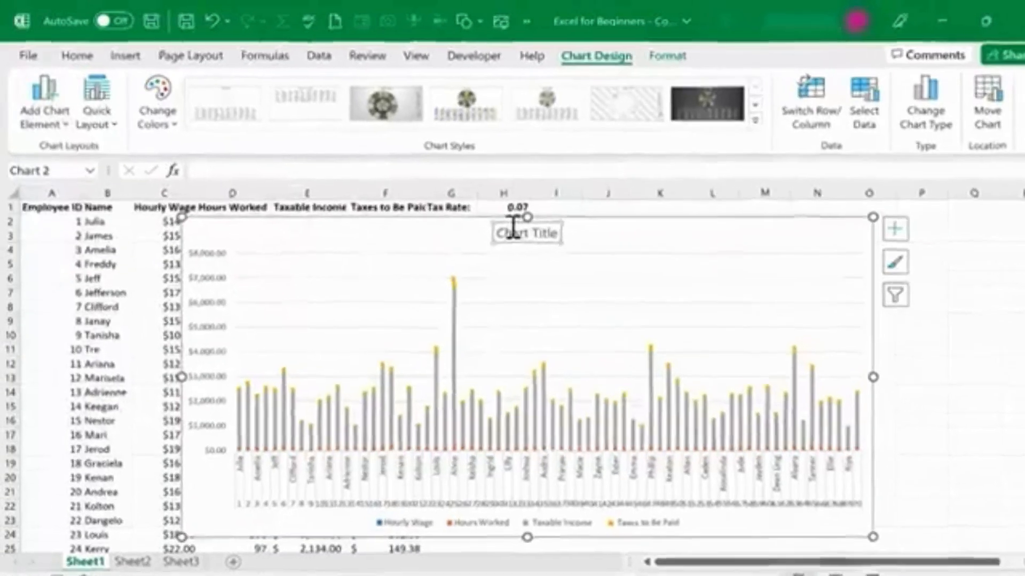
pyautogui.click(513, 227)
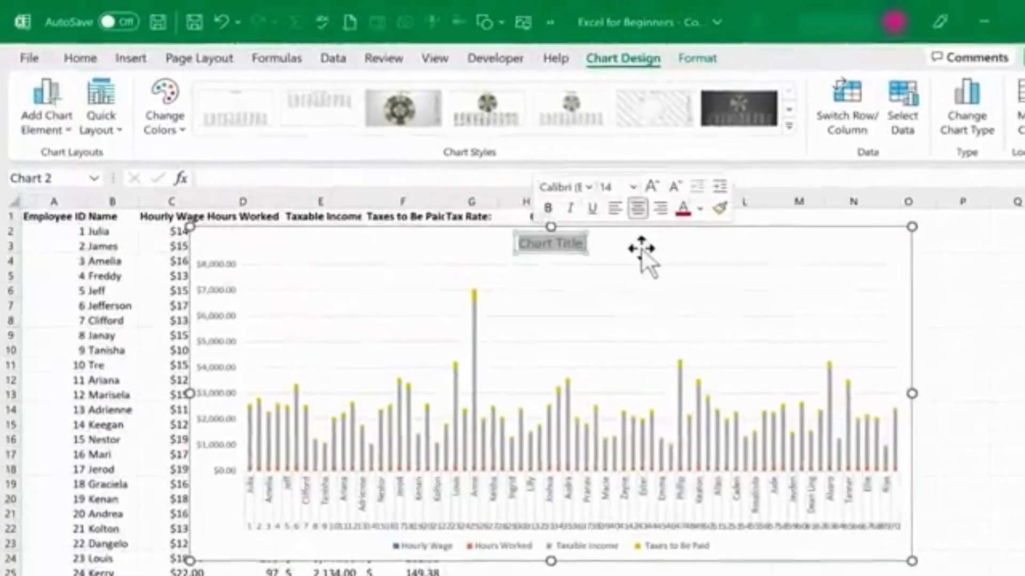
pyautogui.write('Summary')
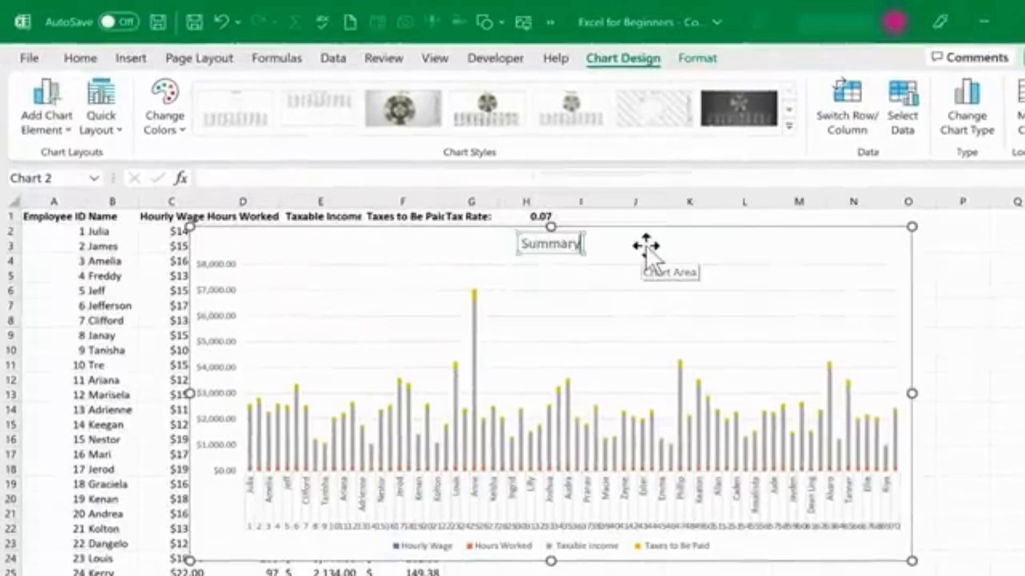
pyautogui.write(' Chart')
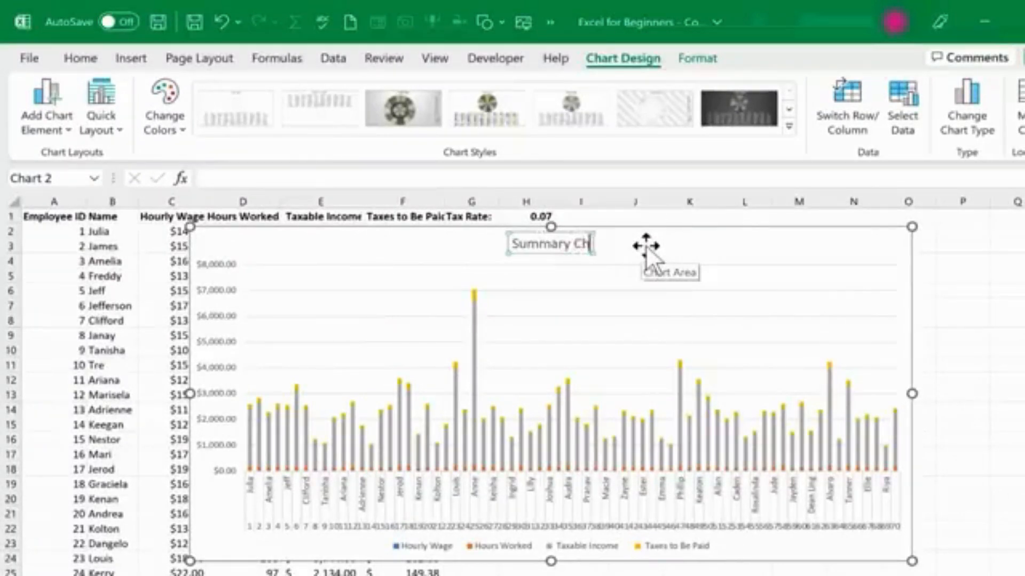
pyautogui.click(646, 246)
# Add a primary horizontal axis title labelled "Employees".
pyautogui.click(53, 126)
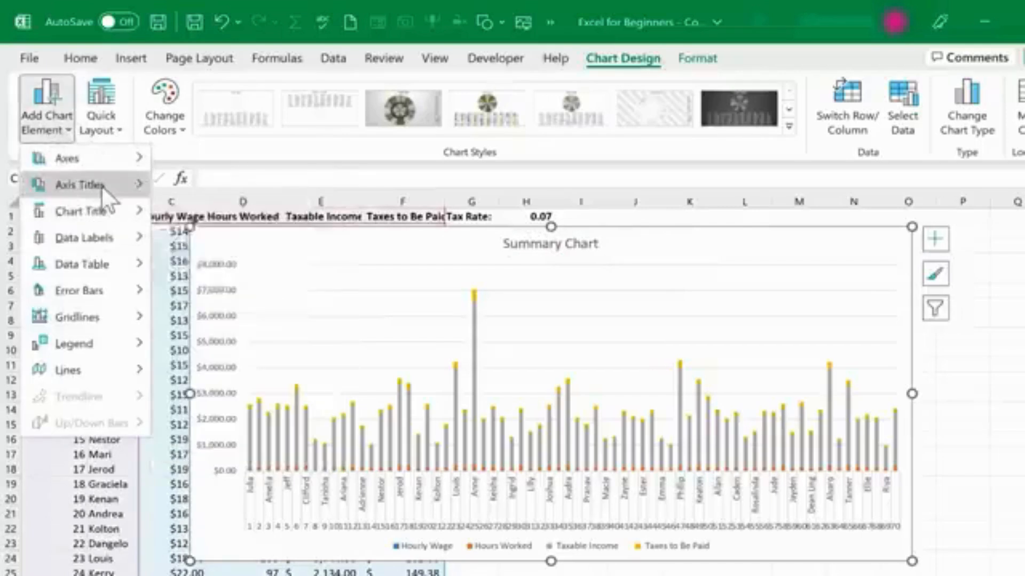
pyautogui.moveTo(102, 187)
pyautogui.click(235, 200)
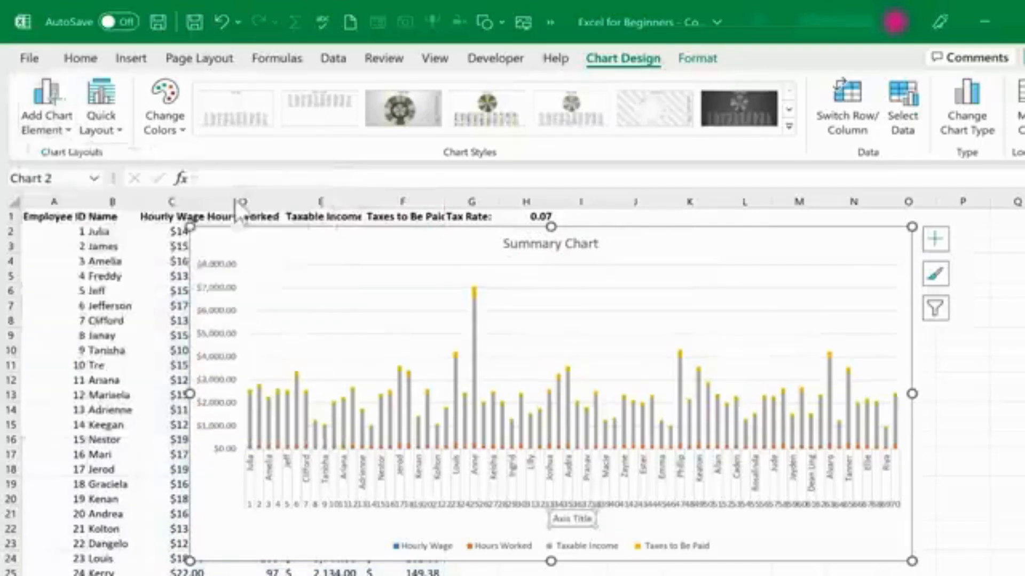
pyautogui.click(574, 521)
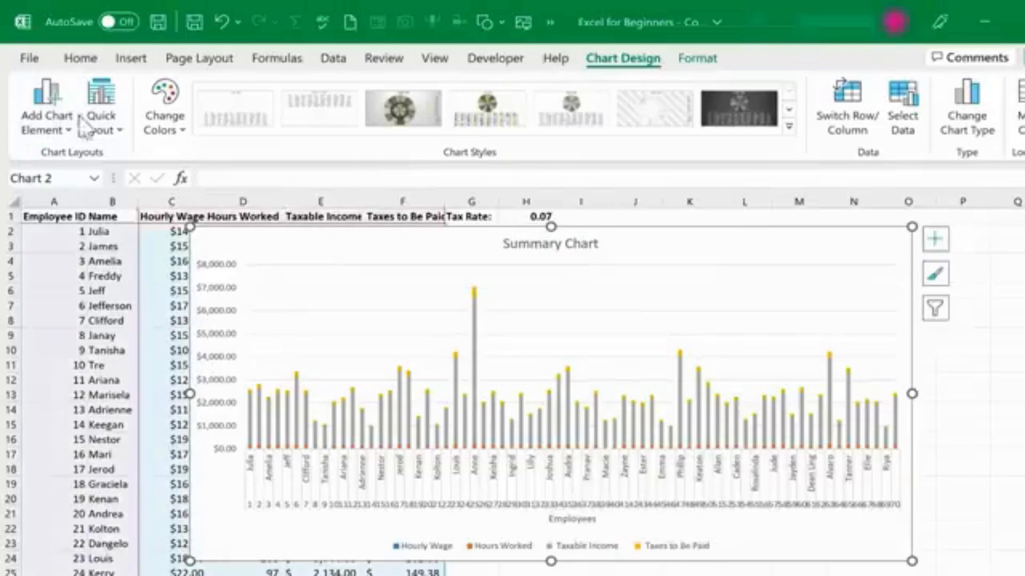
# Add a primary vertical axis title labelled "Taxable Income, Taxes Owed, etc.".
pyautogui.click(60, 132)
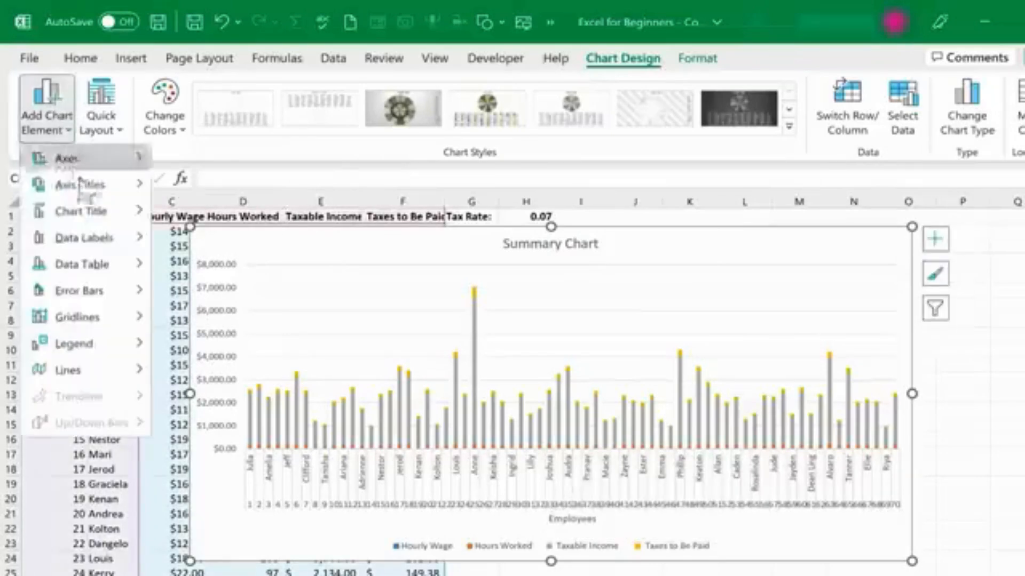
pyautogui.moveTo(135, 190)
pyautogui.click(222, 235)
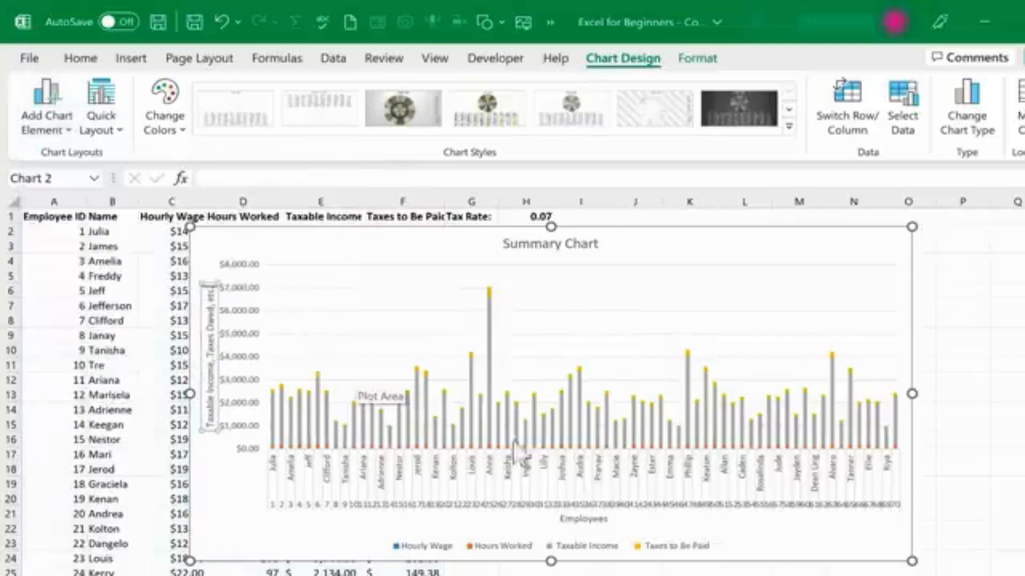
pyautogui.click(699, 299)
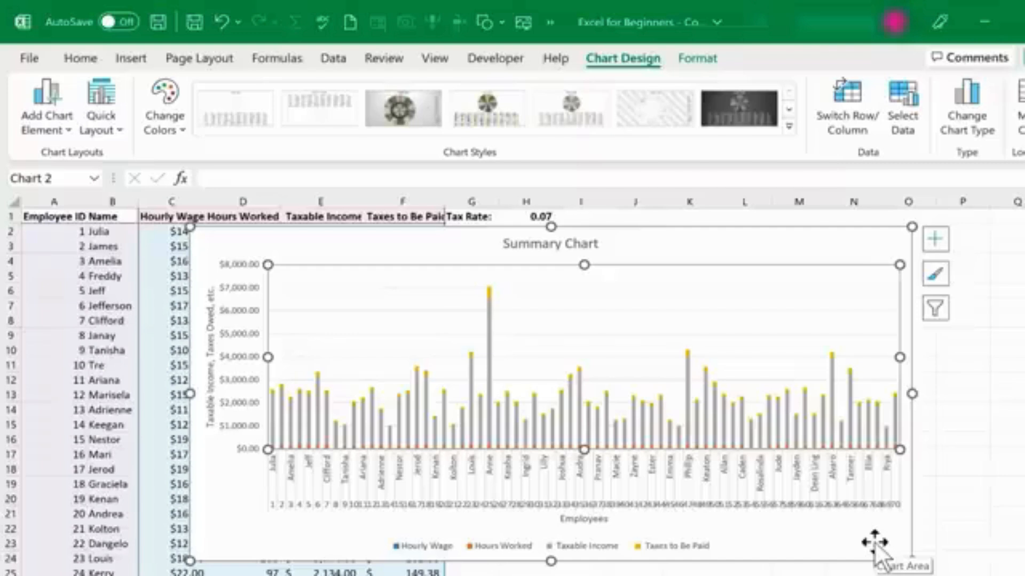
# Move the chart off the data table to the right side of the sheet.
pyautogui.hotkey('alt', 'F1')
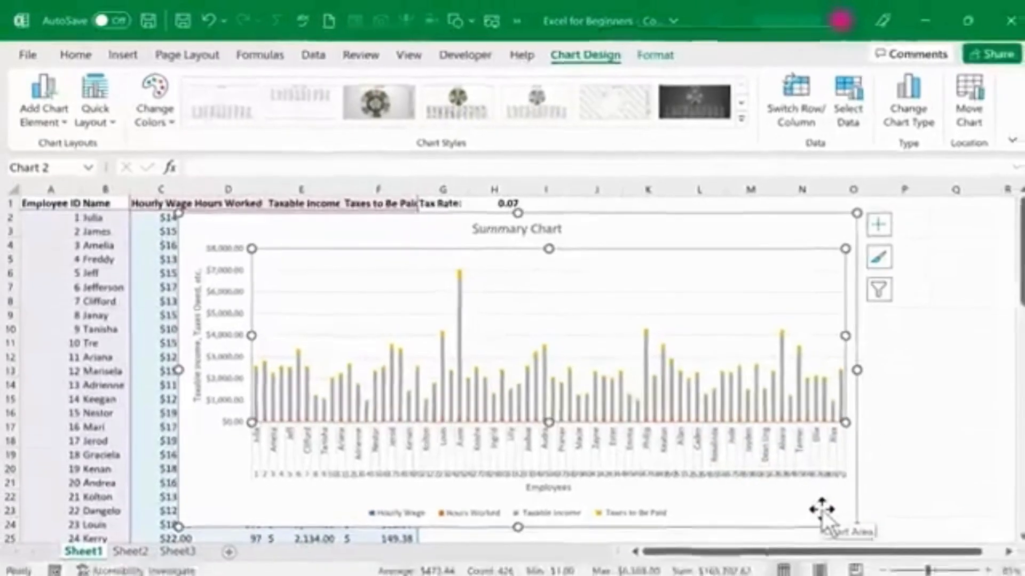
pyautogui.moveTo(290, 236); pyautogui.dragTo(501, 222)
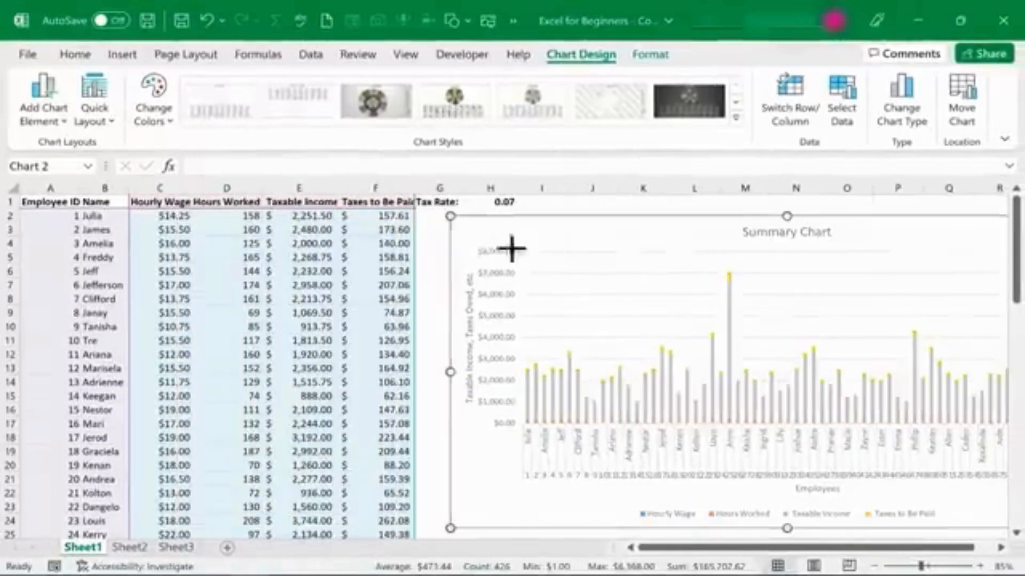
pyautogui.moveTo(737, 355); pyautogui.dragTo(830, 407)
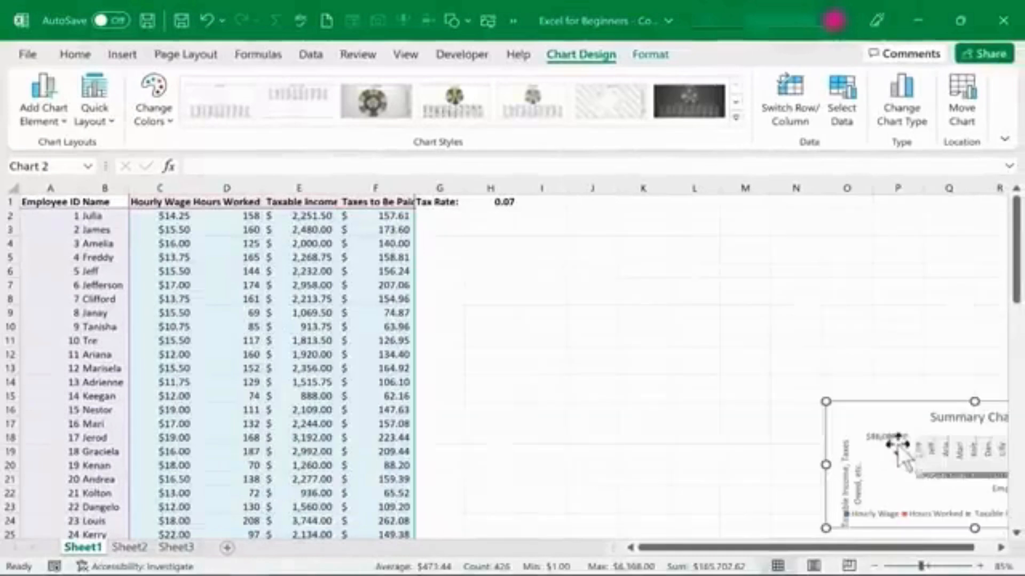
pyautogui.click(615, 453)
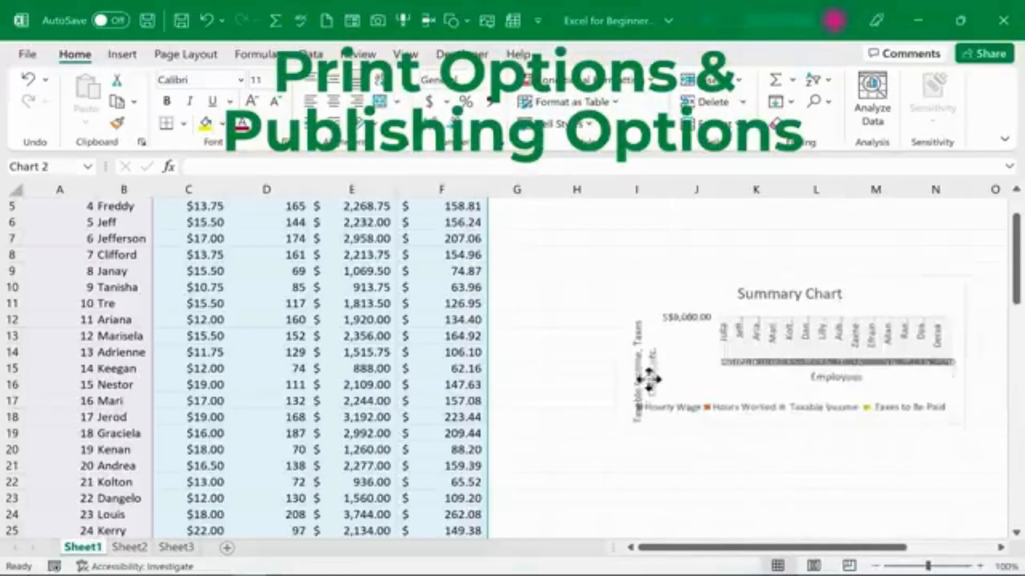
# Reposition the chart beside the data and enlarge it to span columns G to N.
pyautogui.moveTo(647, 377); pyautogui.dragTo(515, 448)
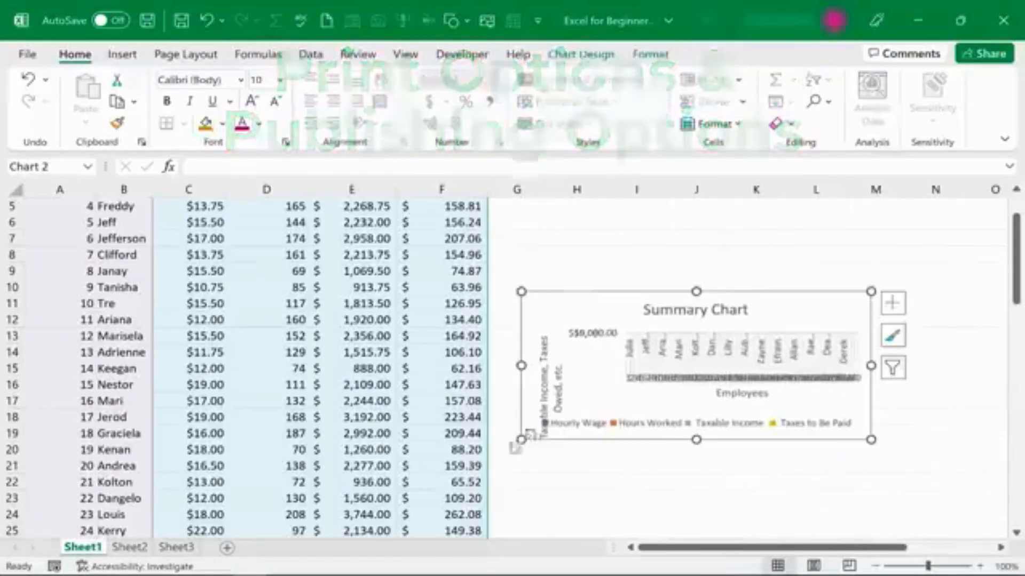
pyautogui.click(801, 421)
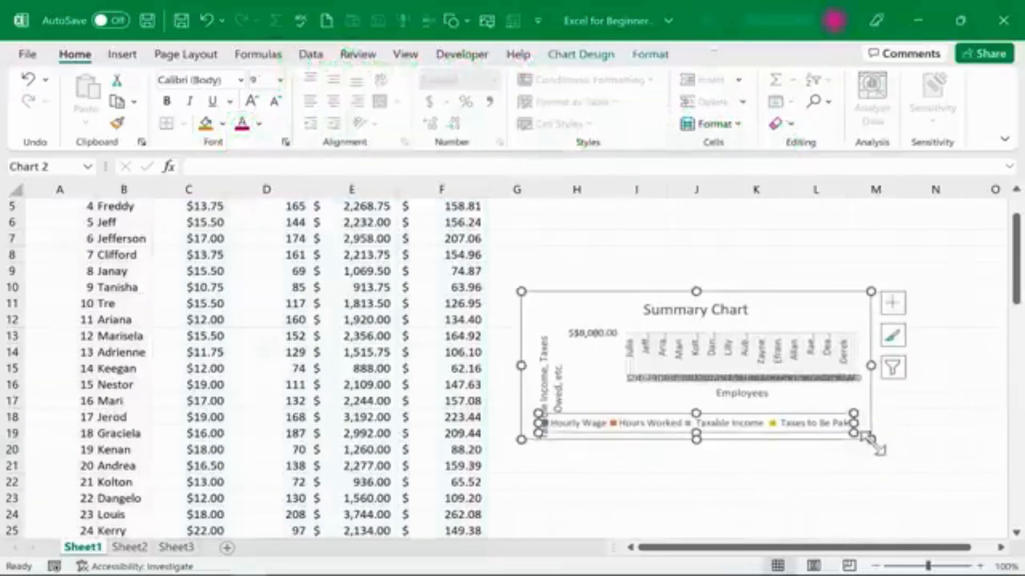
pyautogui.moveTo(871, 439); pyautogui.dragTo(955, 499)
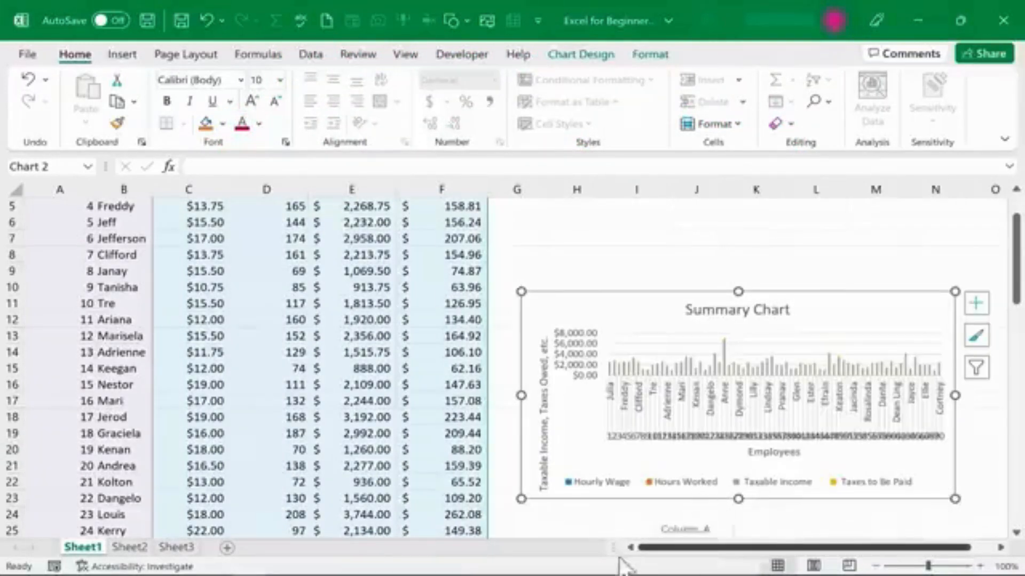
# Deselect the chart and open the workbook's Print settings and preview.
pyautogui.click(533, 271)
pyautogui.scroll(2, 535, 272)
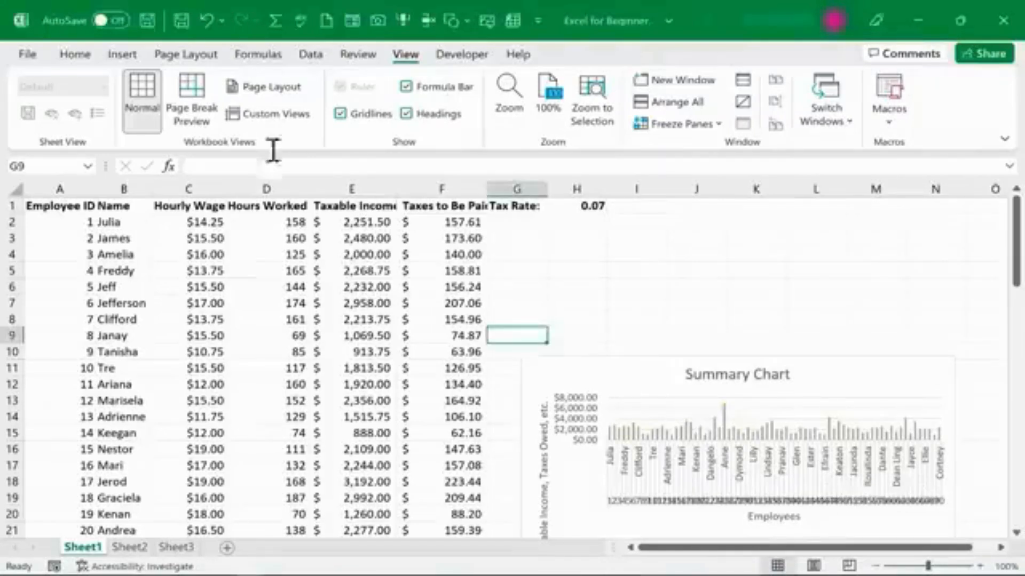
pyautogui.click(32, 53)
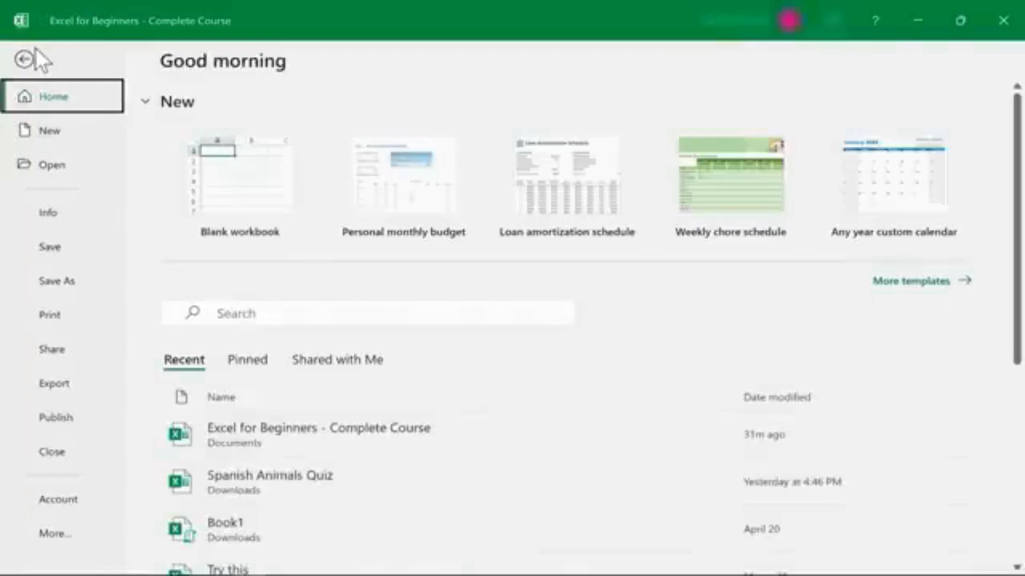
pyautogui.click(64, 315)
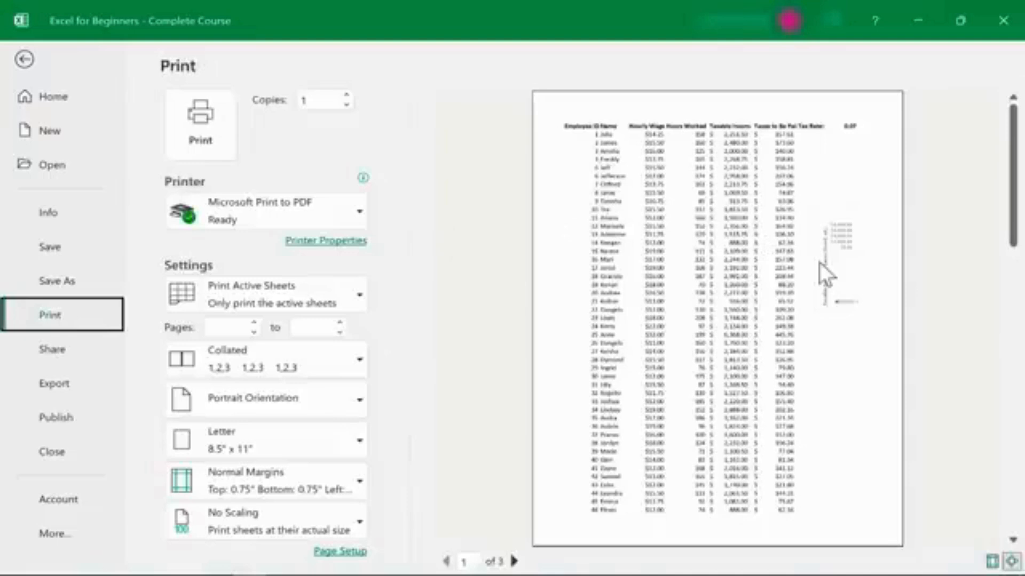
# Scroll through the print preview pages to examine how the data and chart are split across pages.
pyautogui.moveTo(1015, 141); pyautogui.dragTo(801, 377)
pyautogui.scroll(-2, 801, 376)
pyautogui.scroll(1, 801, 376)
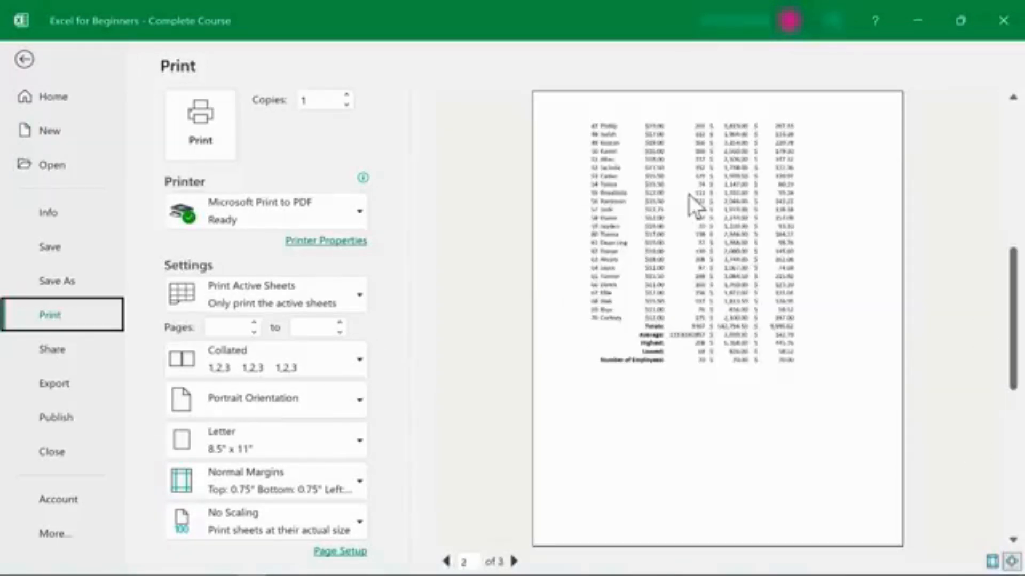
pyautogui.scroll(-1, 688, 194)
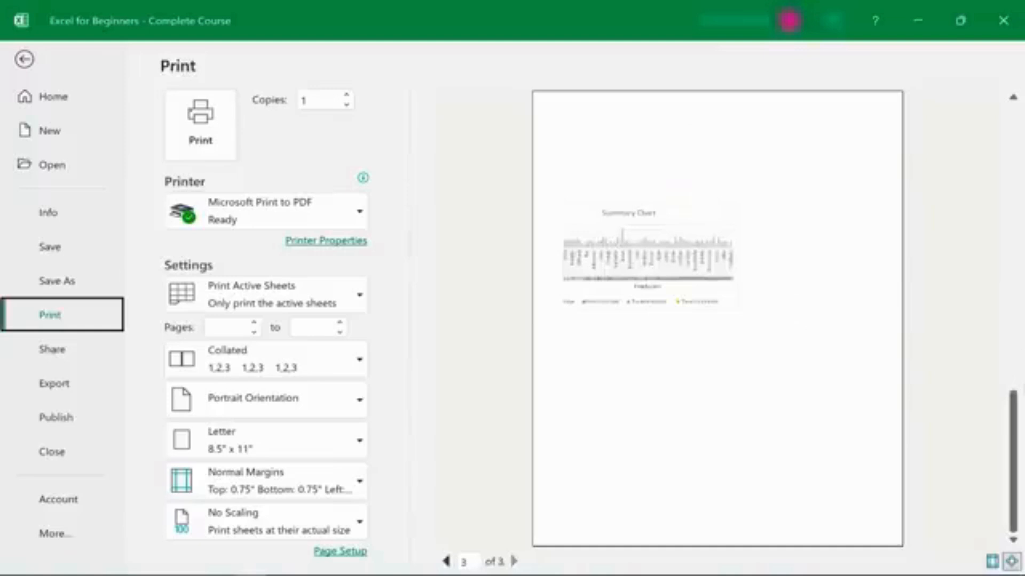
pyautogui.moveTo(1009, 416); pyautogui.dragTo(984, 165)
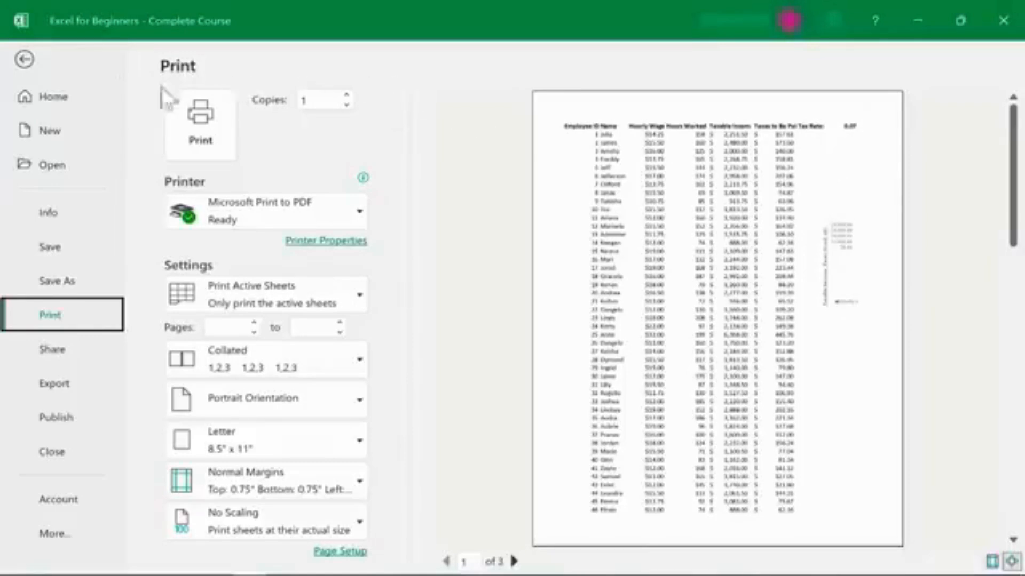
# Return to the worksheet and enter "Hello" in cell I1.
pyautogui.click(24, 60)
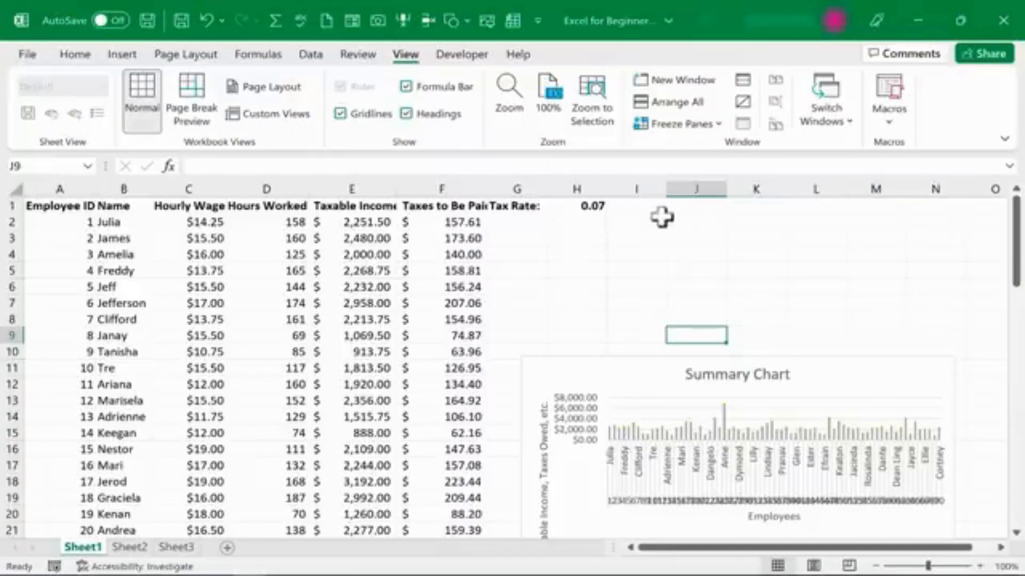
pyautogui.write('Hello')
pyautogui.click(637, 271)
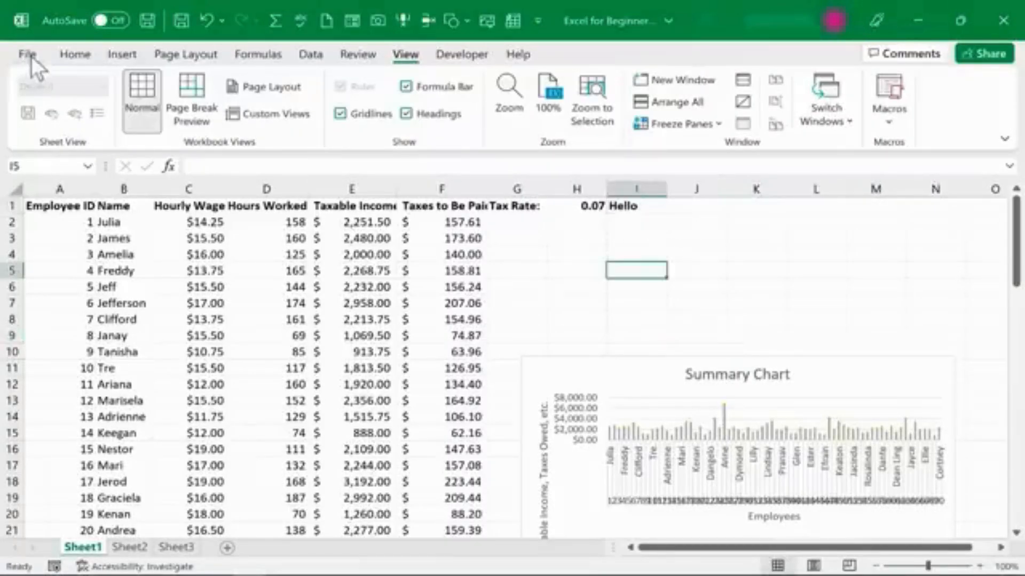
# Reopen the print preview and page through to the last page.
pyautogui.click(28, 54)
pyautogui.click(44, 319)
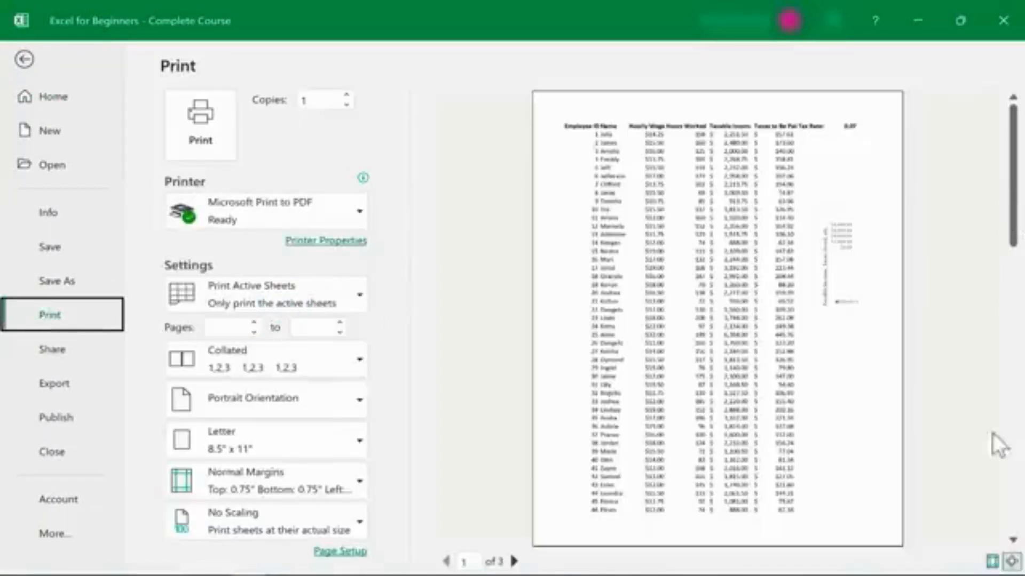
pyautogui.click(1011, 530)
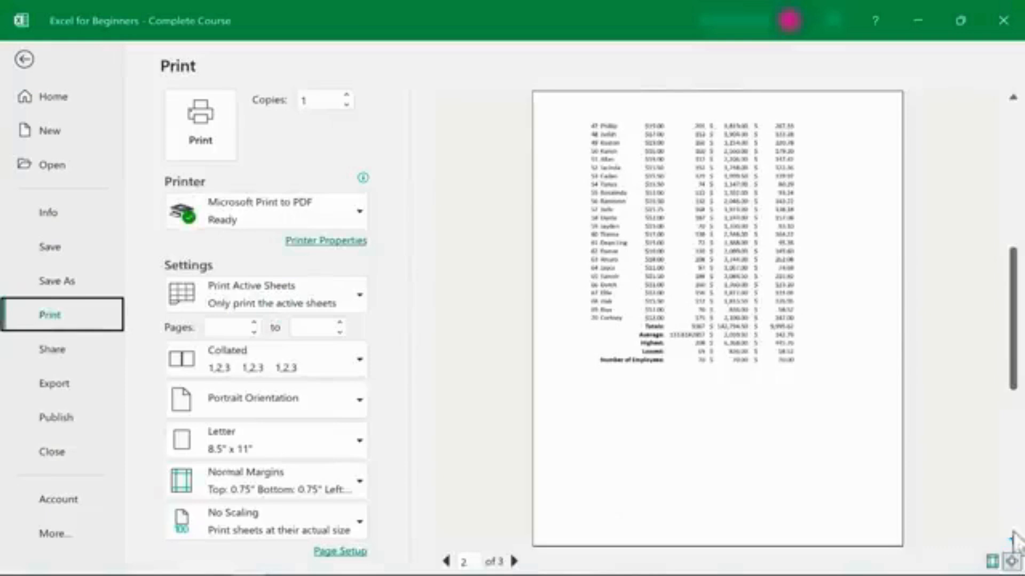
pyautogui.click(1011, 529)
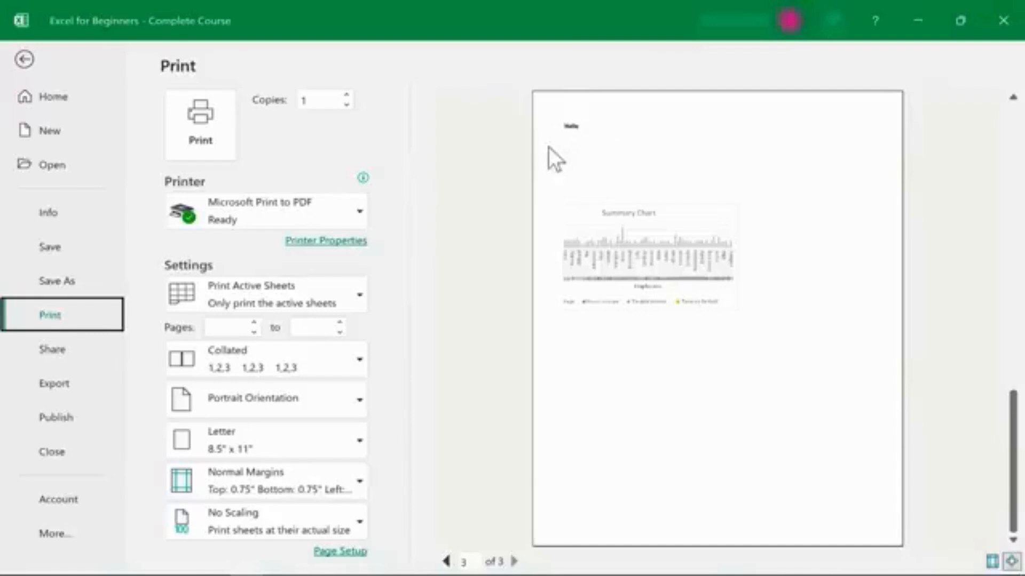
# Return to the sheet and change the page orientation to Landscape.
pyautogui.click(24, 59)
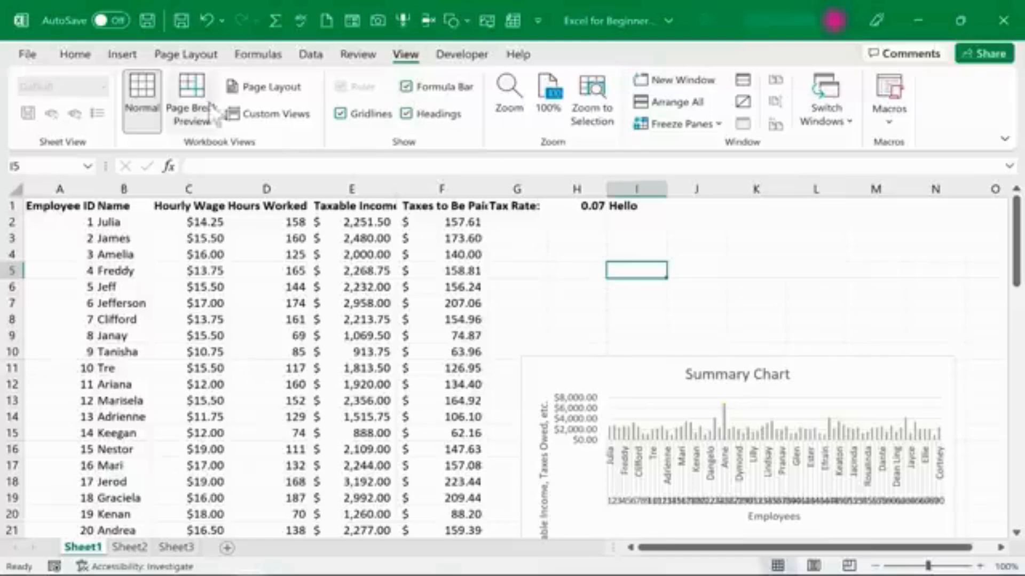
pyautogui.click(178, 54)
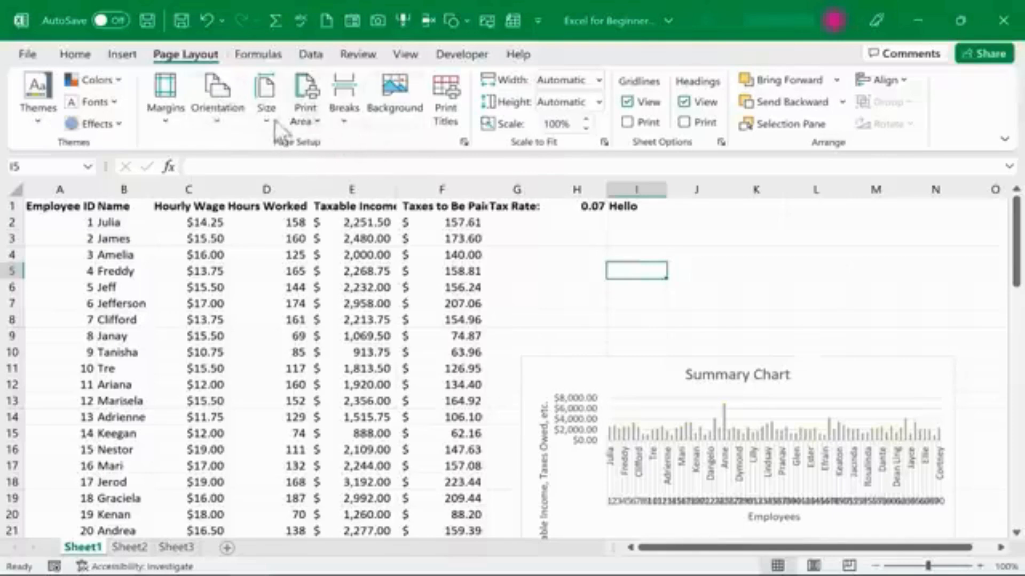
pyautogui.click(218, 107)
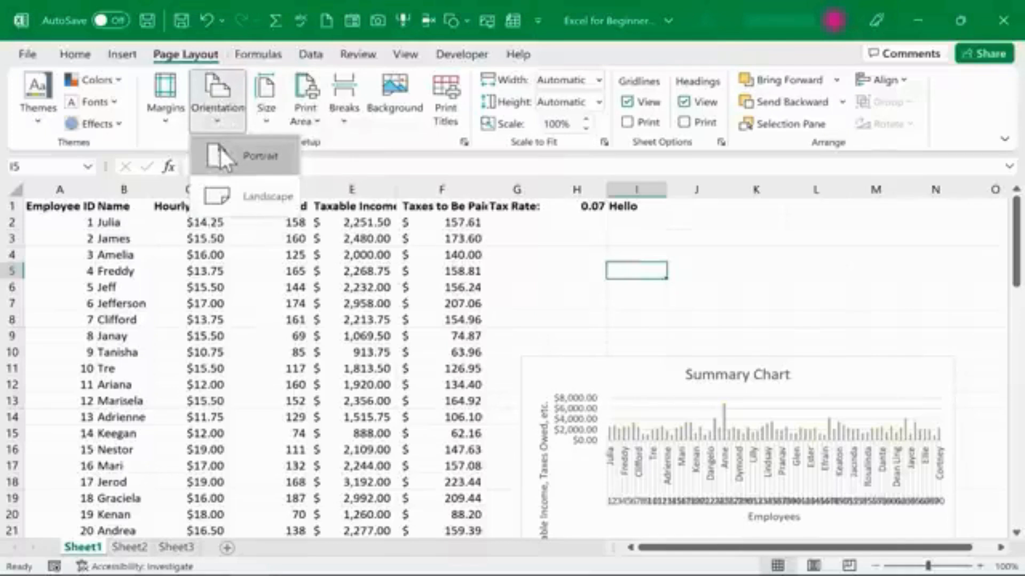
pyautogui.click(203, 195)
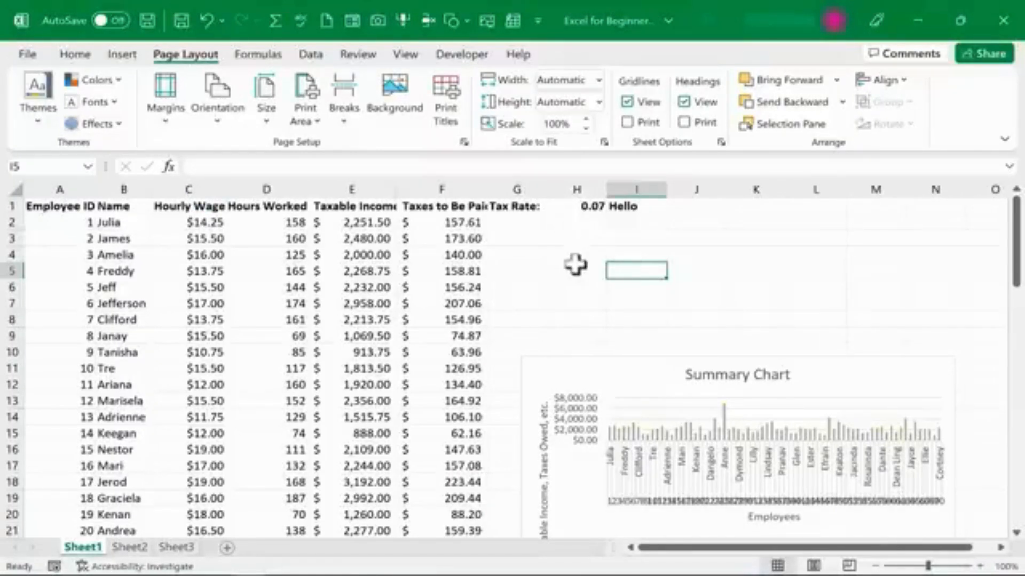
# Open the print preview again and page through the landscape pages.
pyautogui.click(27, 54)
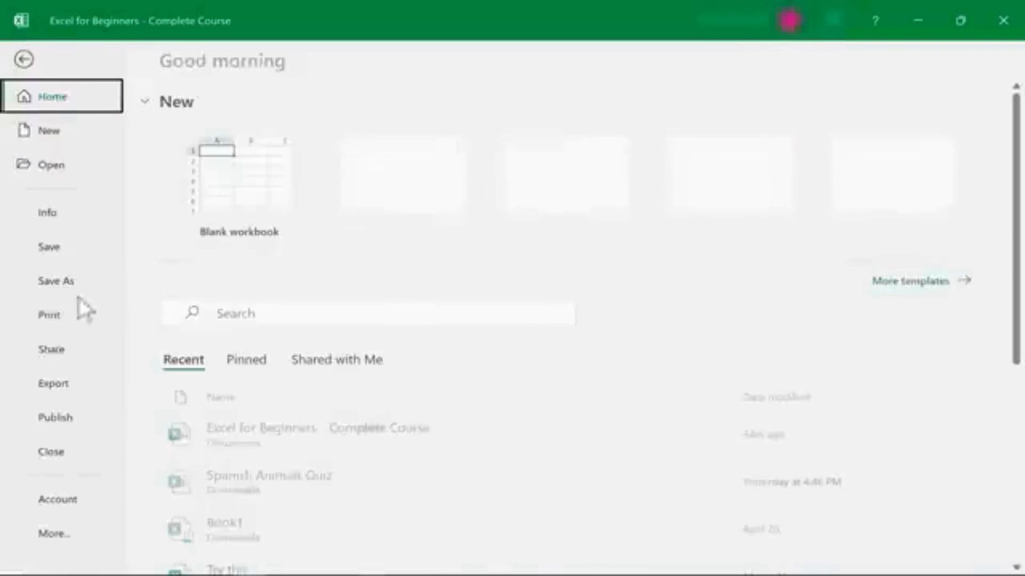
pyautogui.click(43, 324)
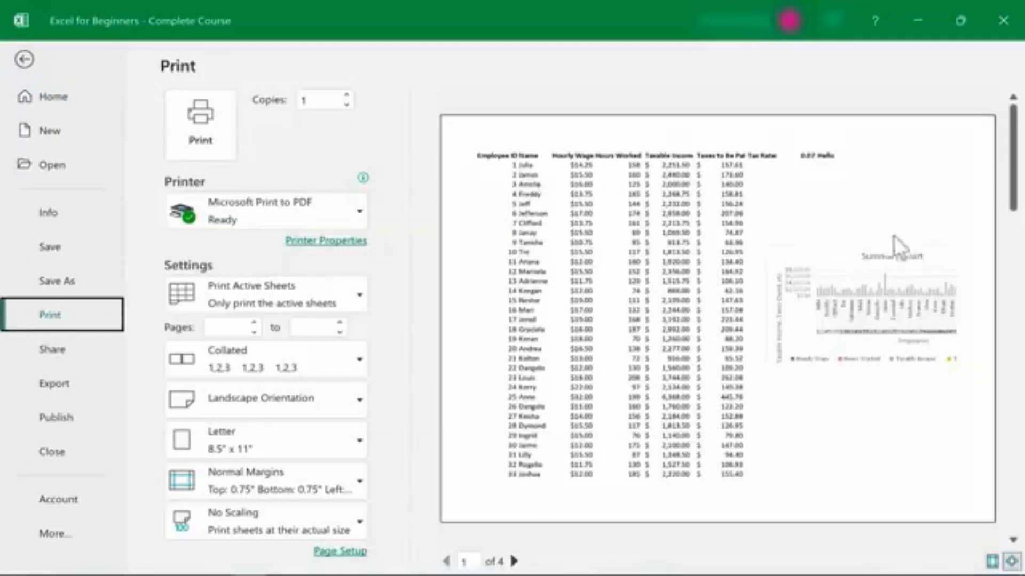
pyautogui.moveTo(1010, 186); pyautogui.dragTo(1007, 244)
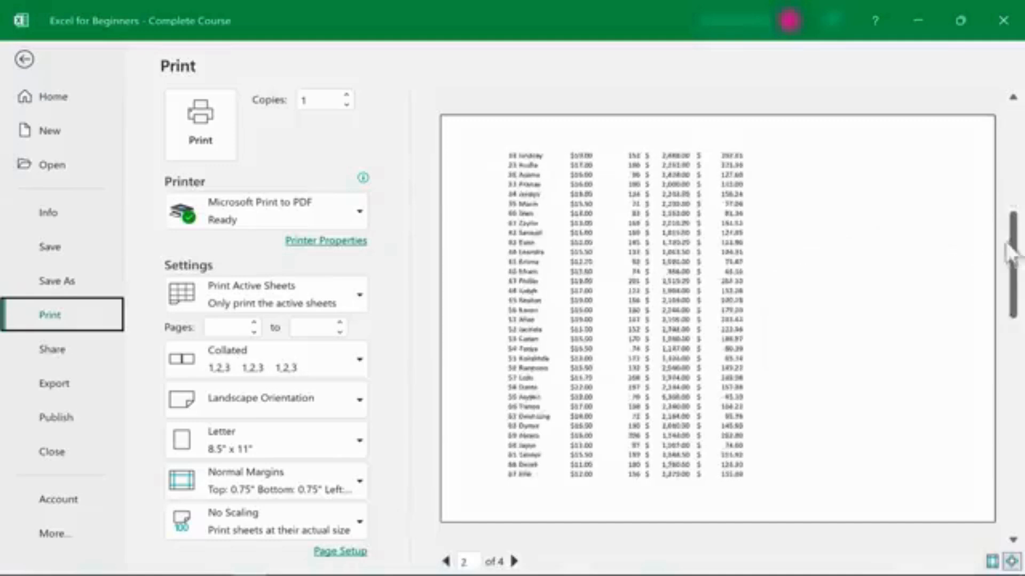
pyautogui.click(1013, 540)
pyautogui.click(1012, 538)
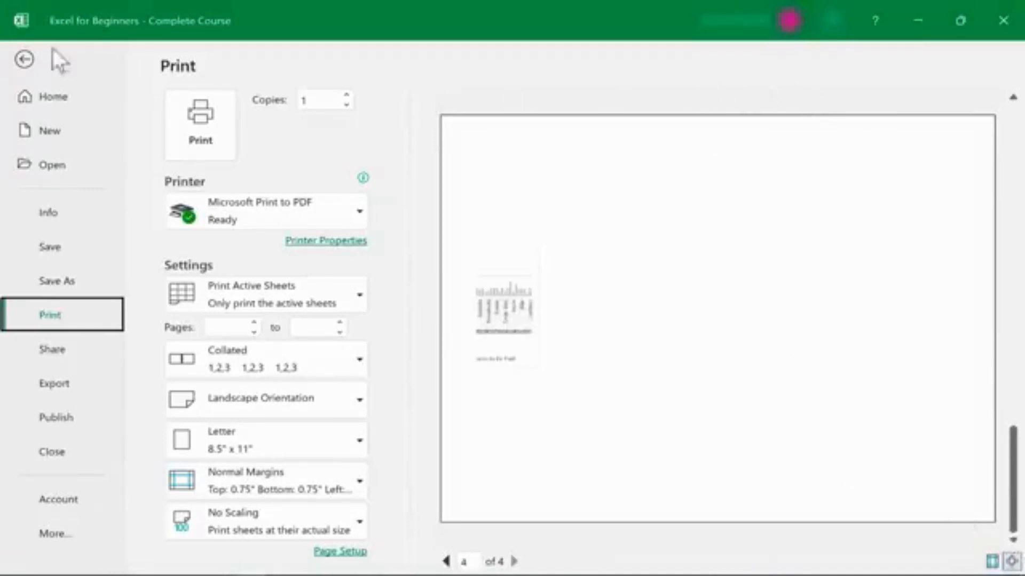
# In Page Break Preview, drag the vertical page break right to include the chart on the first page, then return to Normal view.
pyautogui.click(24, 59)
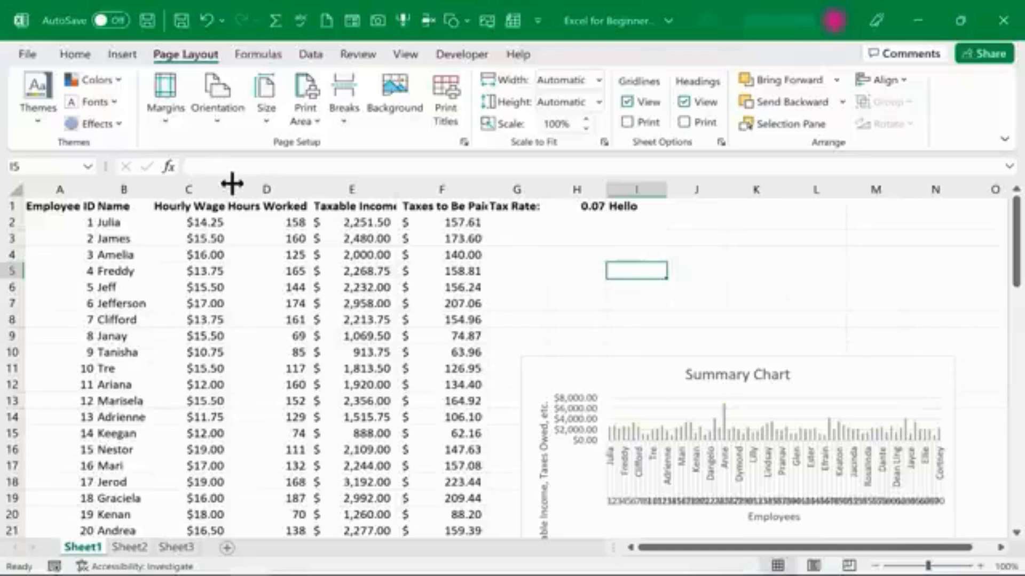
pyautogui.click(408, 54)
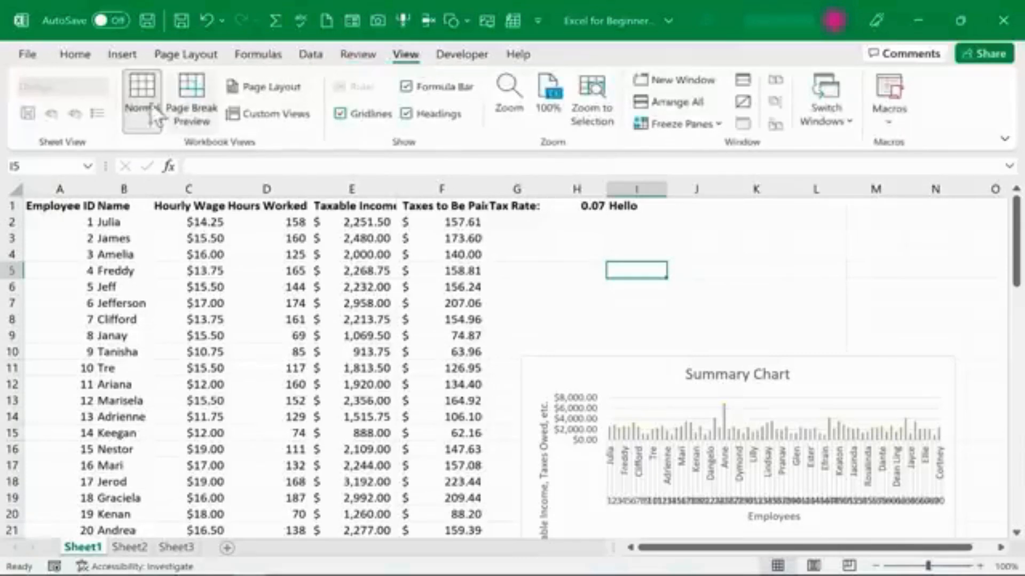
pyautogui.click(201, 119)
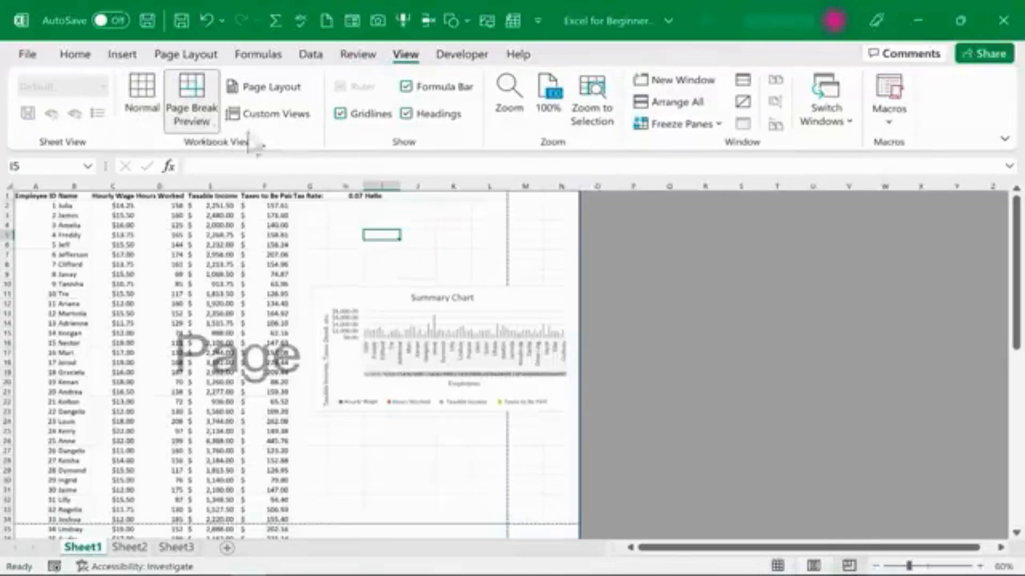
pyautogui.scroll(-3, 282, 384)
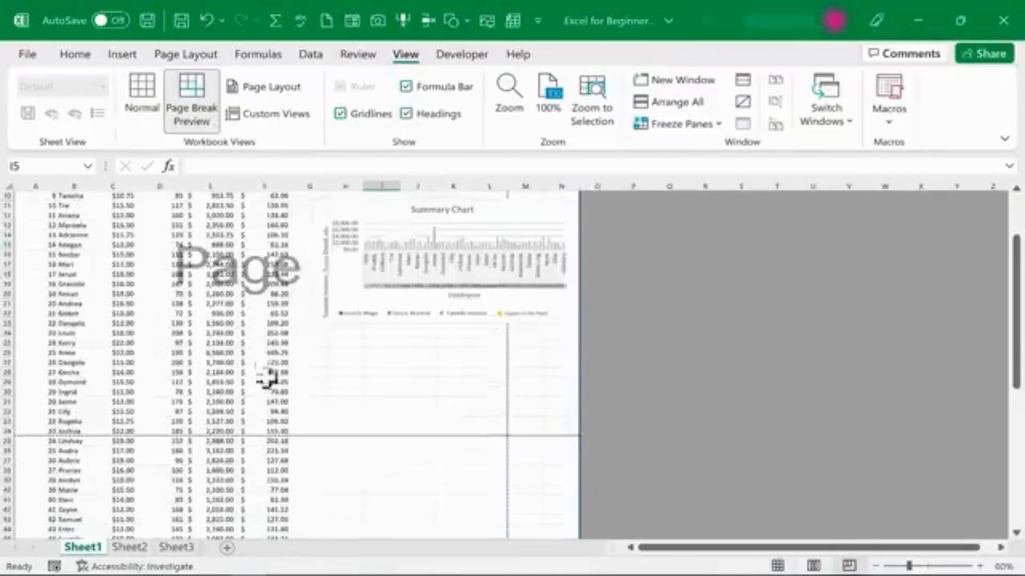
pyautogui.scroll(-6, 288, 279)
pyautogui.scroll(-10, 354, 457)
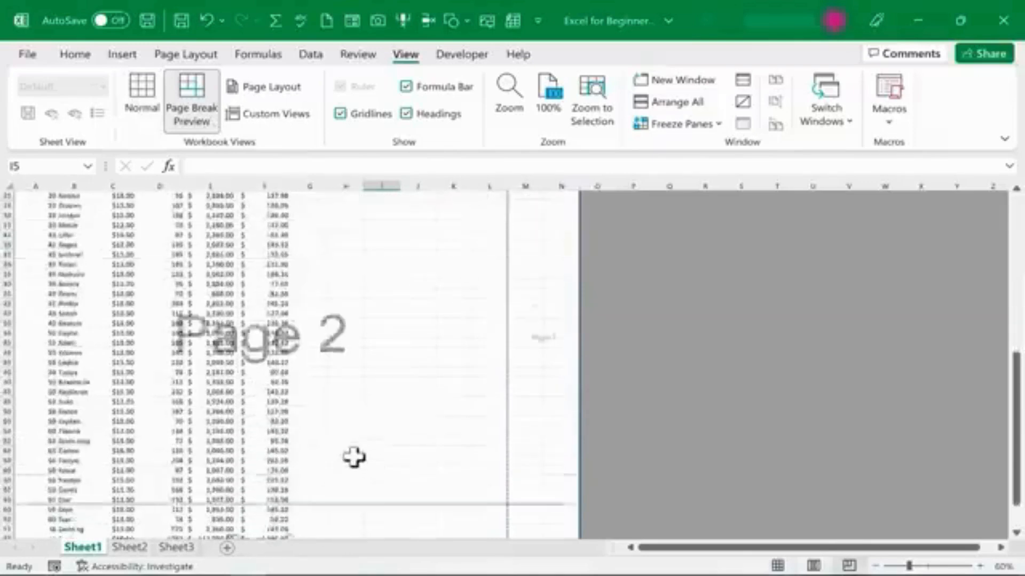
pyautogui.scroll(18, 343, 421)
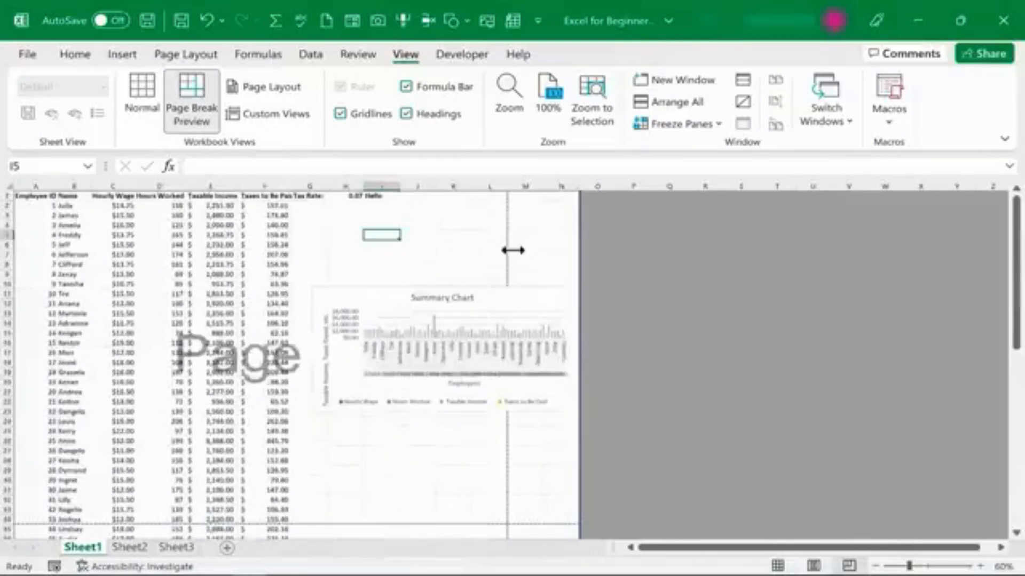
pyautogui.moveTo(510, 245); pyautogui.dragTo(582, 258)
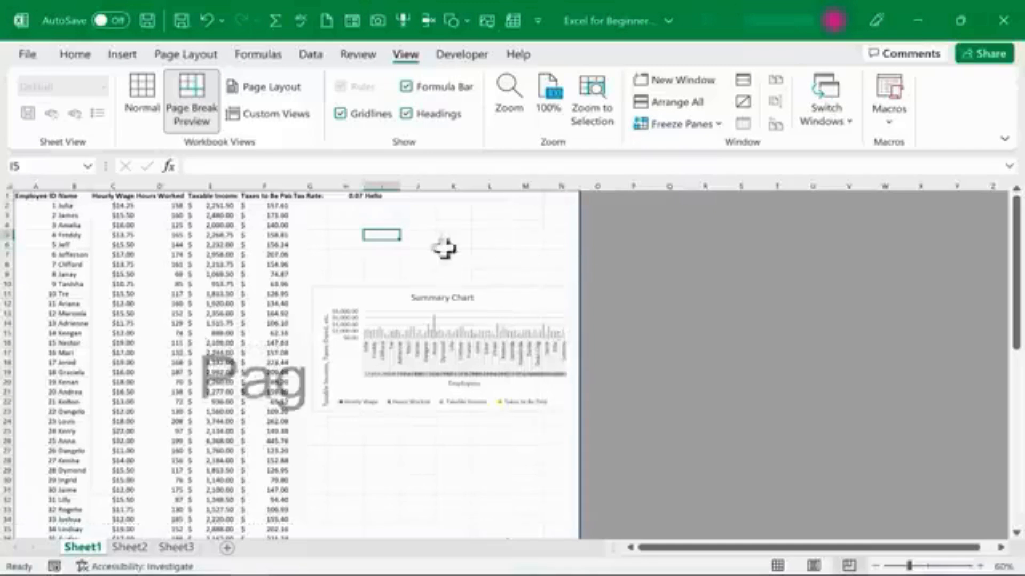
pyautogui.click(135, 88)
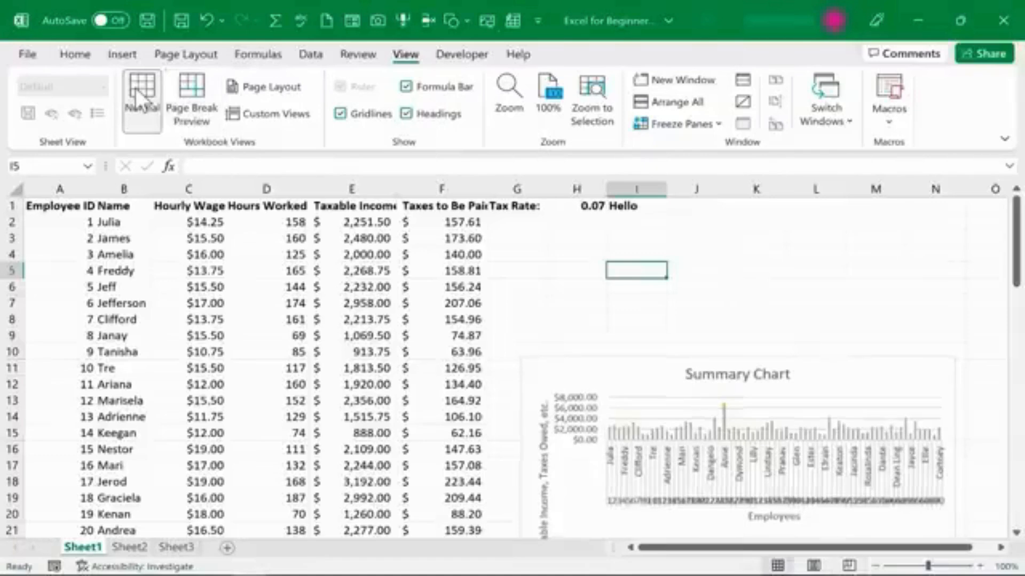
# Open the print preview and page through the two resulting pages.
pyautogui.click(27, 56)
pyautogui.click(32, 316)
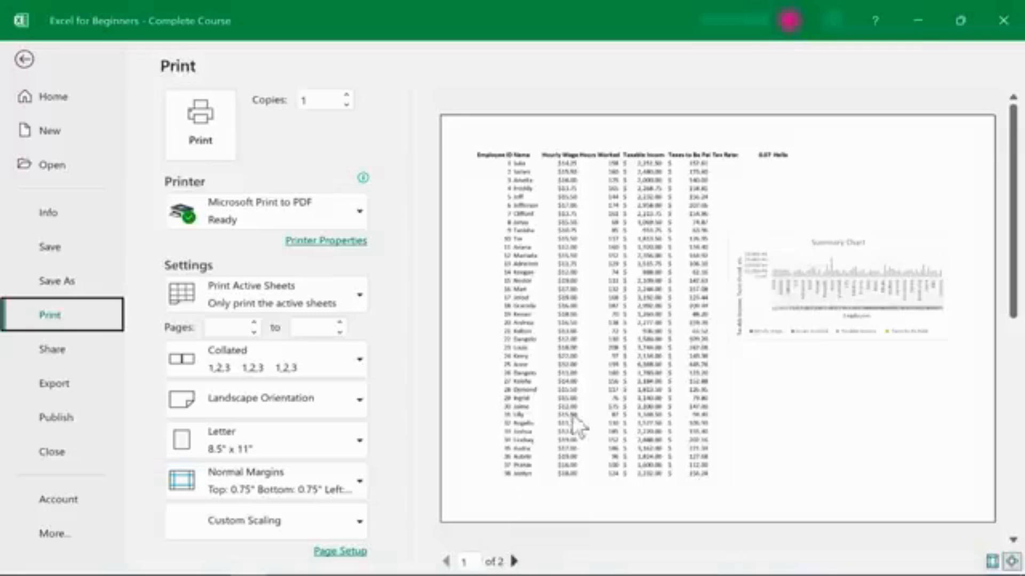
pyautogui.click(513, 560)
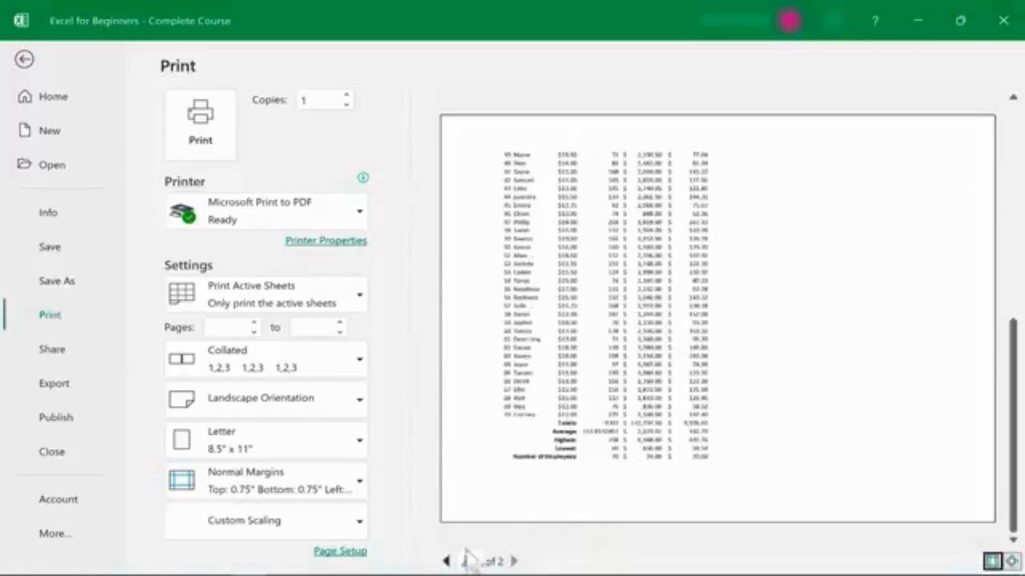
pyautogui.click(446, 561)
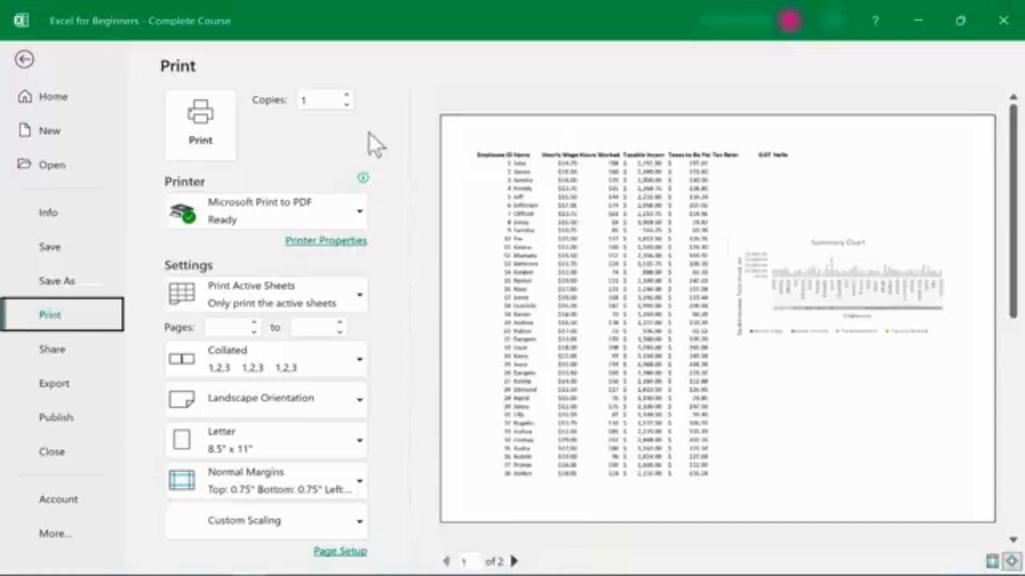
# Set the number of copies to 2.
pyautogui.click(349, 95)
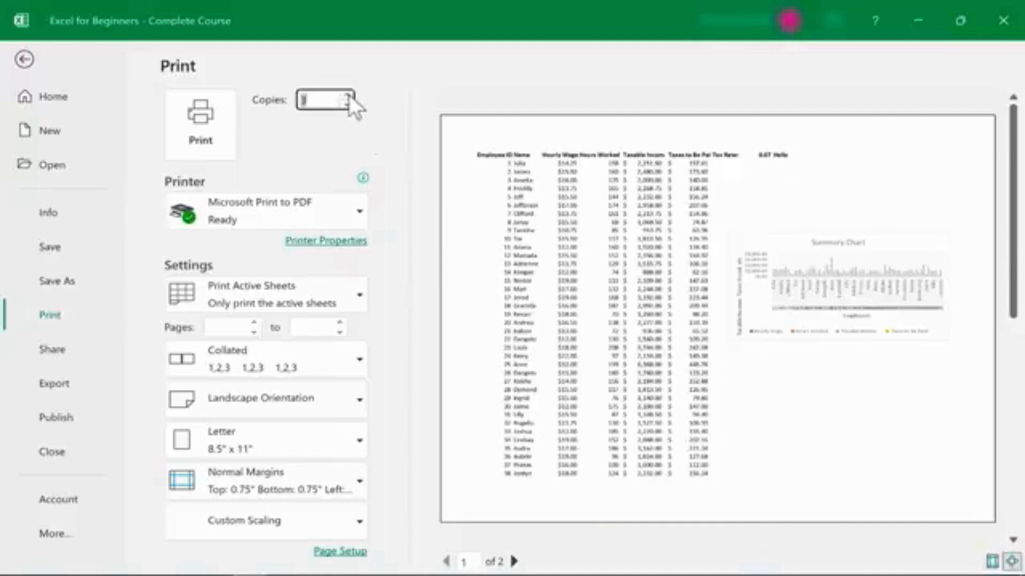
pyautogui.click(348, 94)
pyautogui.click(347, 104)
pyautogui.click(355, 213)
pyautogui.click(353, 212)
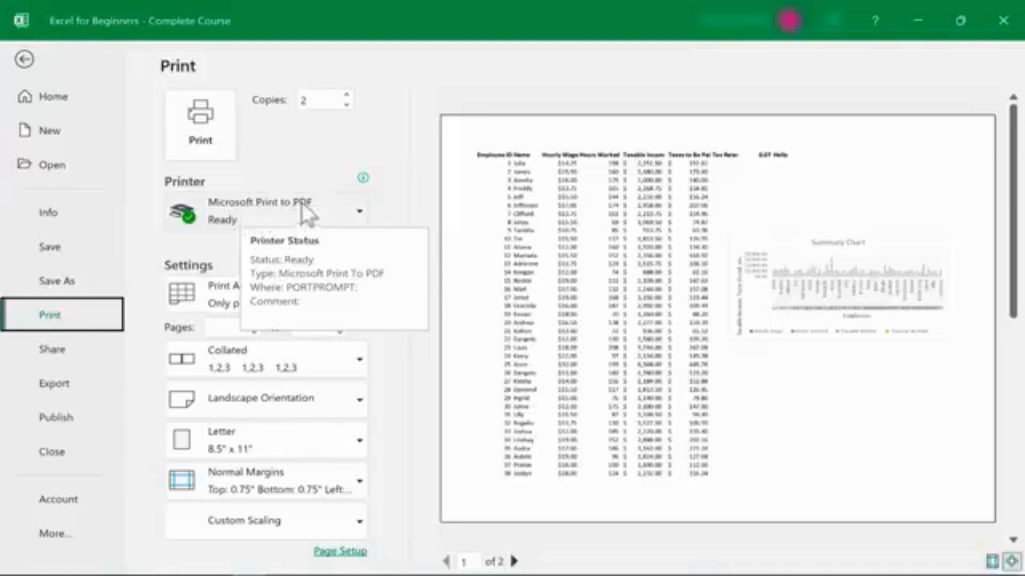
# Browse the printer list and the print-what options without changing them.
pyautogui.click(361, 206)
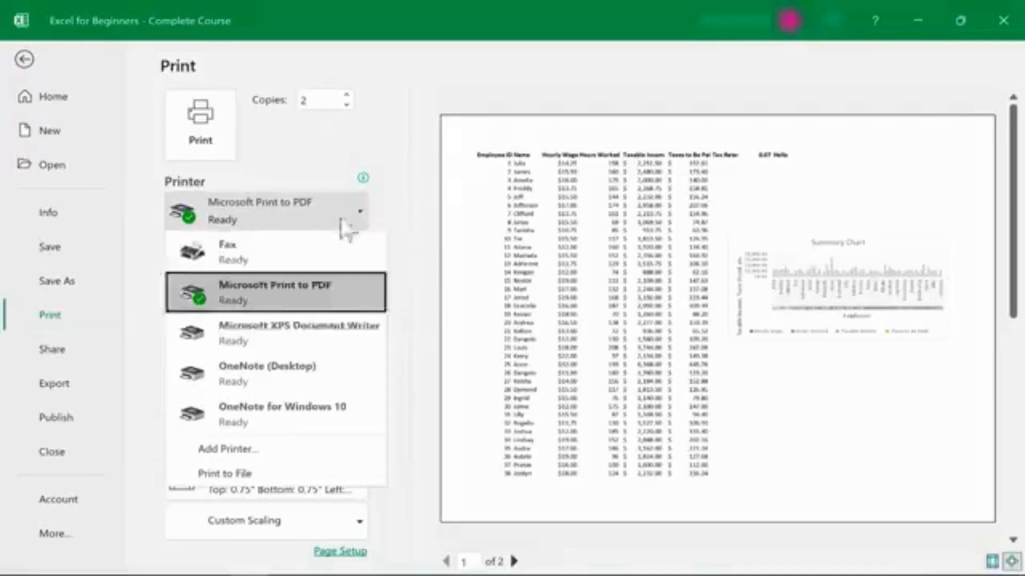
pyautogui.click(326, 162)
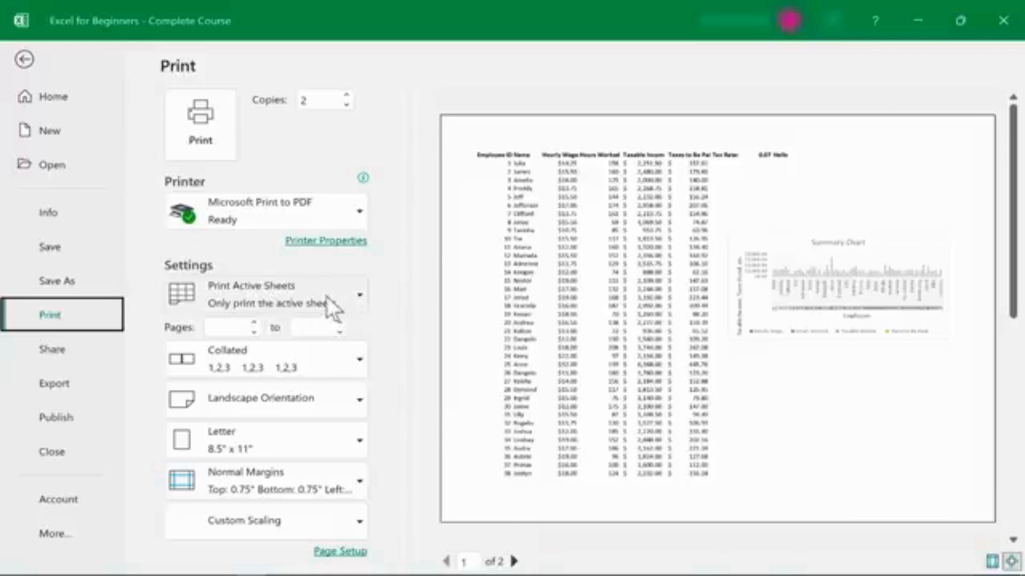
pyautogui.click(357, 293)
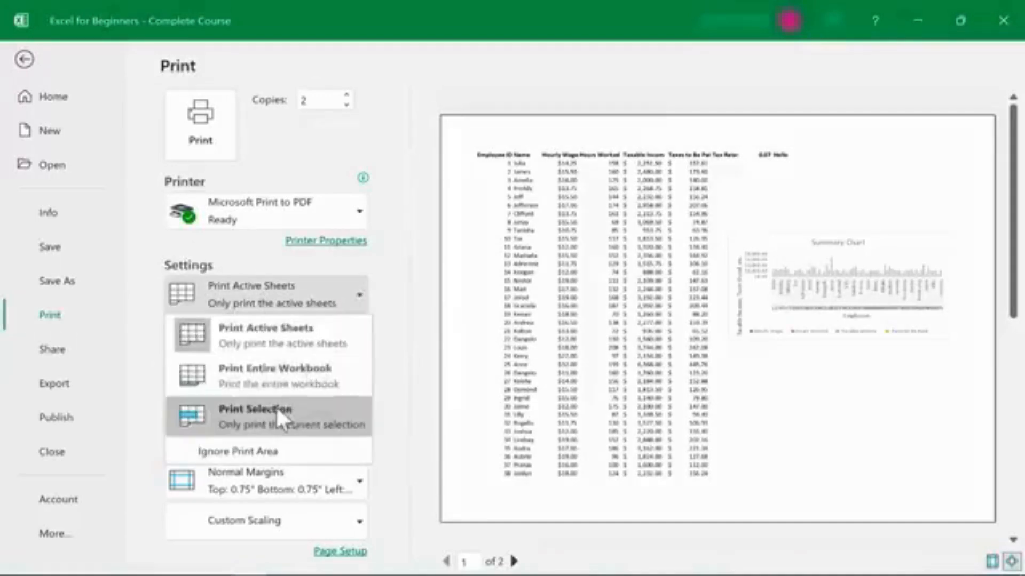
pyautogui.press('Escape')
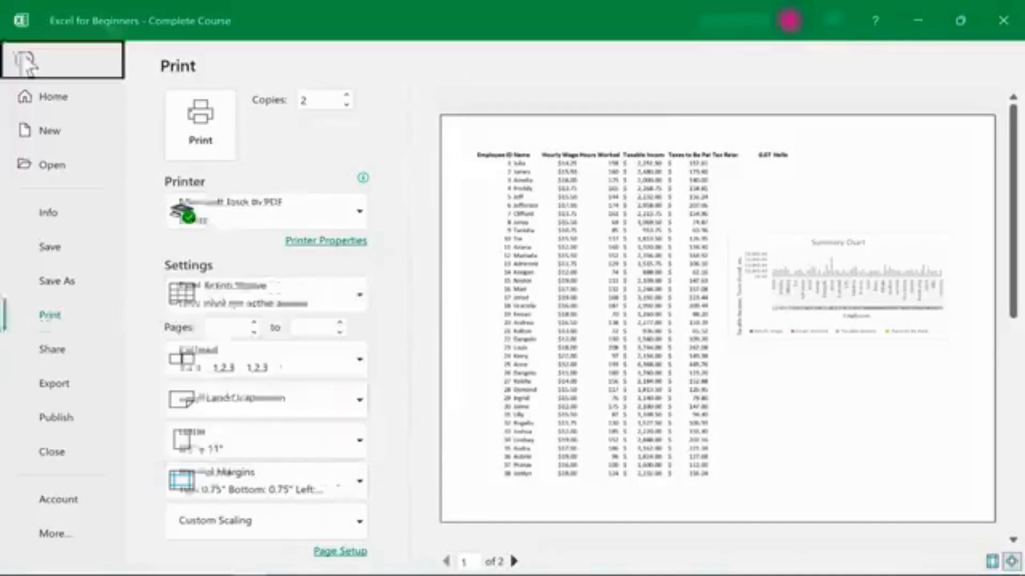
# Select cells B1:D12 and set the print settings to print only the current selection.
pyautogui.click(24, 58)
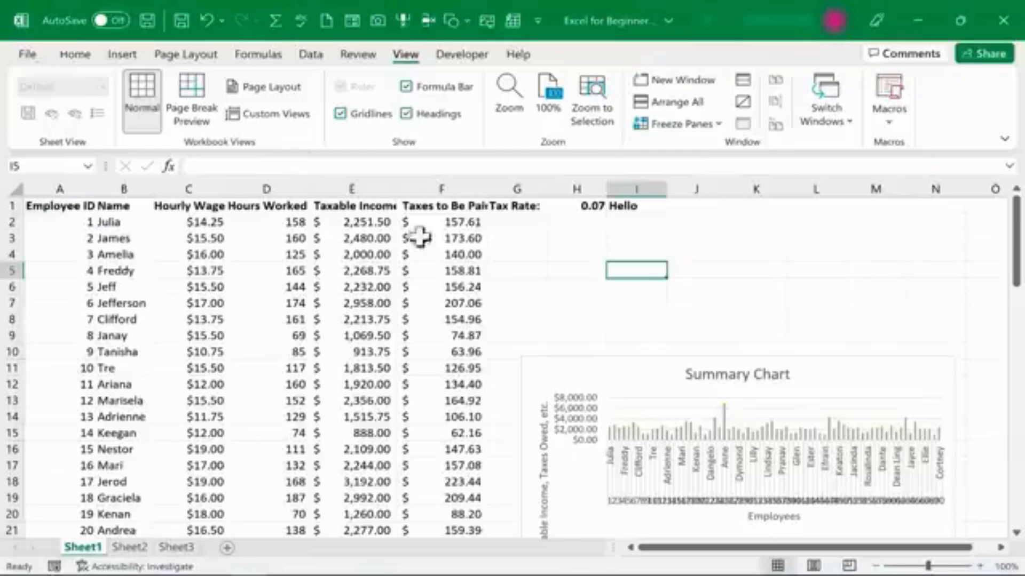
pyautogui.click(117, 205)
pyautogui.moveTo(144, 242); pyautogui.dragTo(290, 380)
pyautogui.click(27, 54)
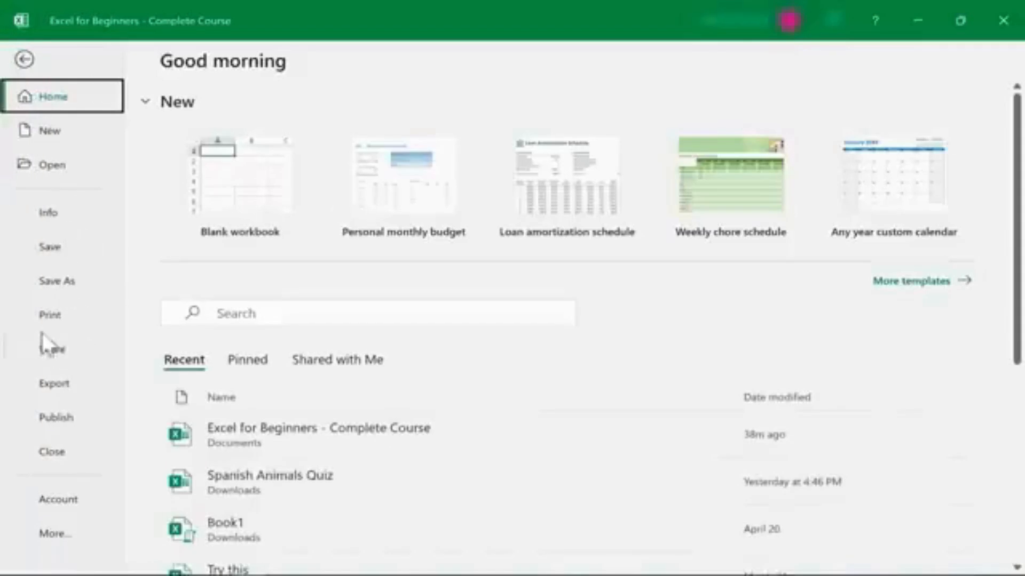
pyautogui.click(47, 313)
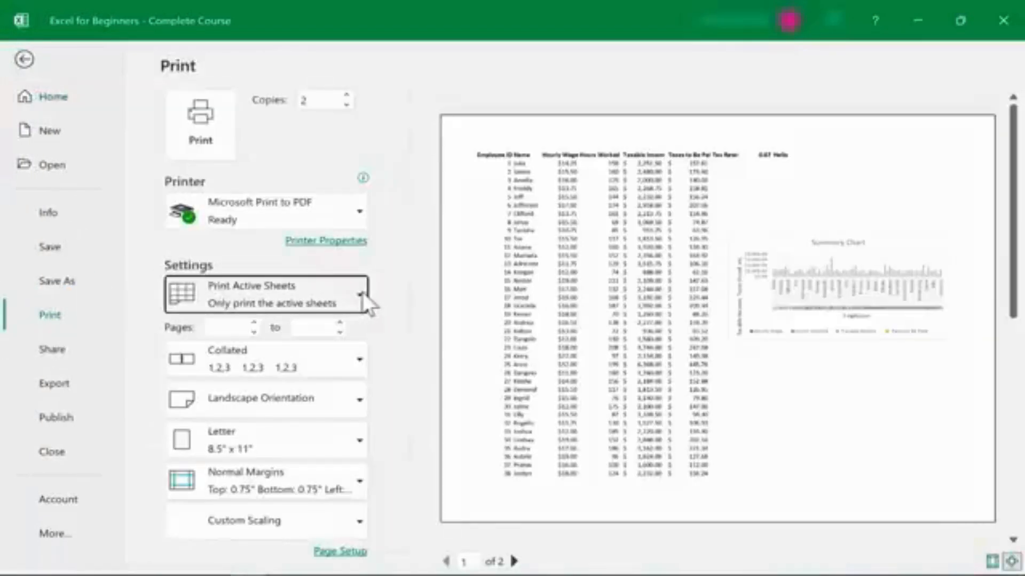
pyautogui.click(364, 292)
pyautogui.click(283, 409)
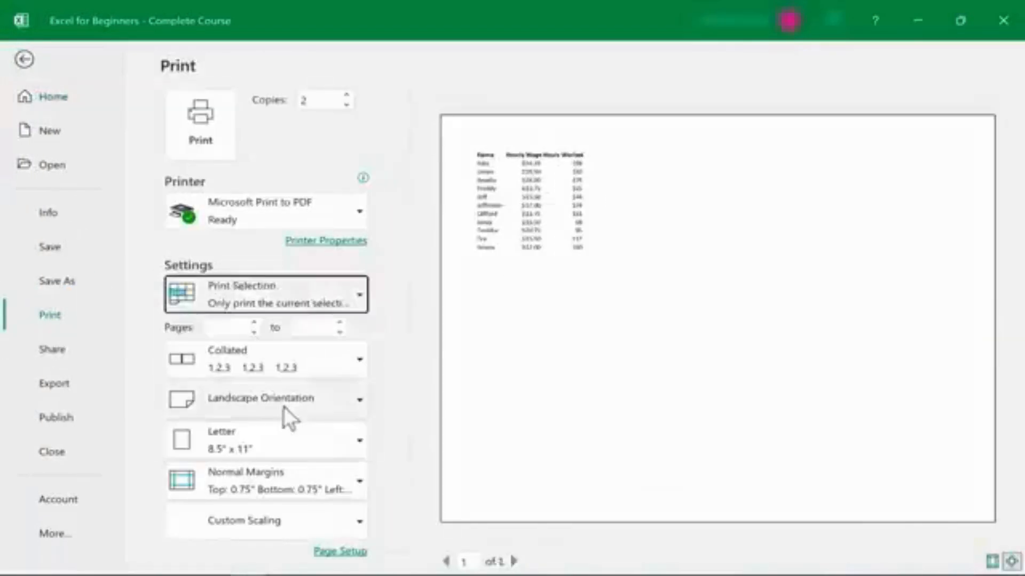
# Switch back to printing the active sheets and set the page range from 1 to 2.
pyautogui.click(348, 288)
pyautogui.click(276, 345)
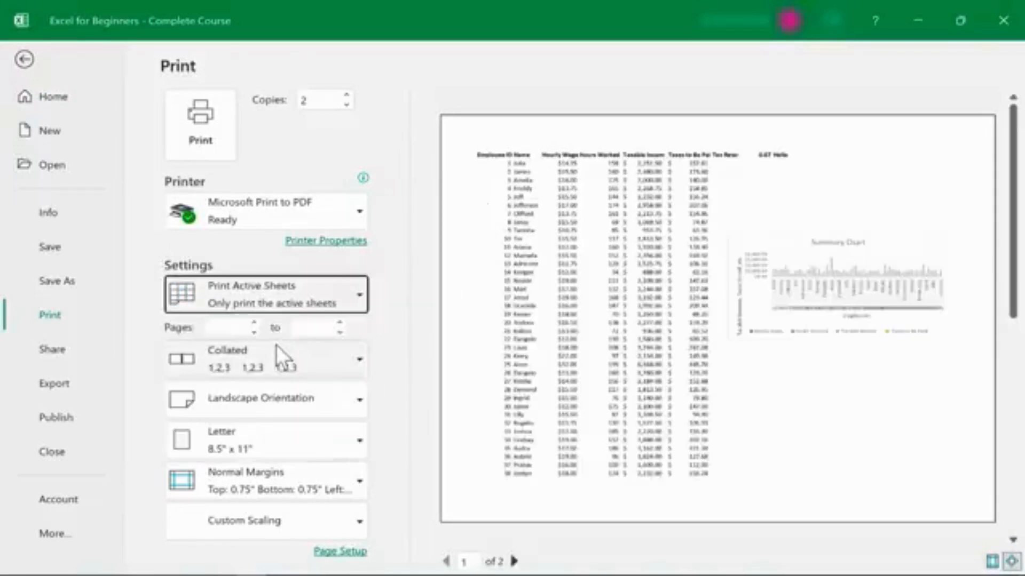
pyautogui.click(255, 322)
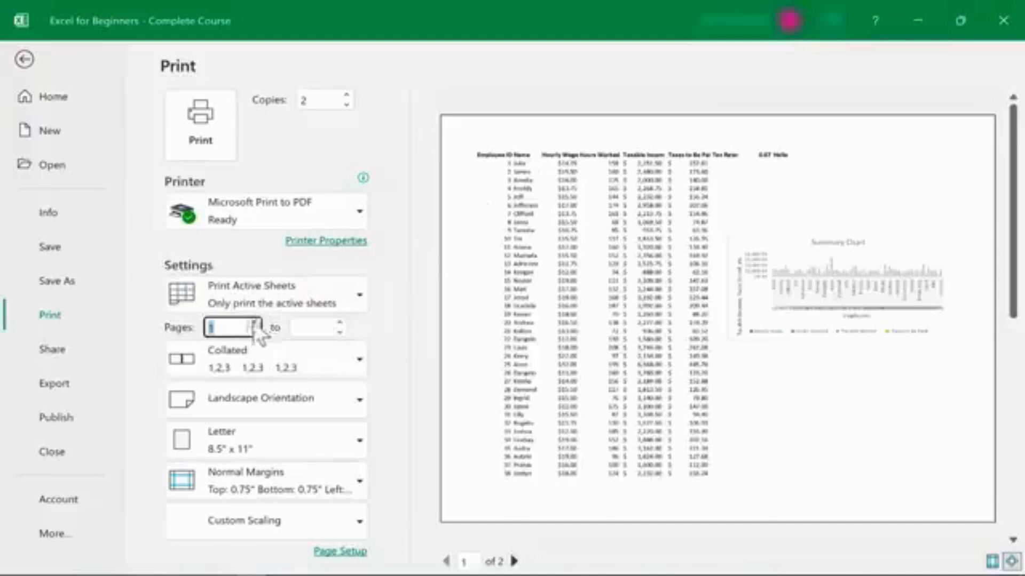
pyautogui.click(277, 328)
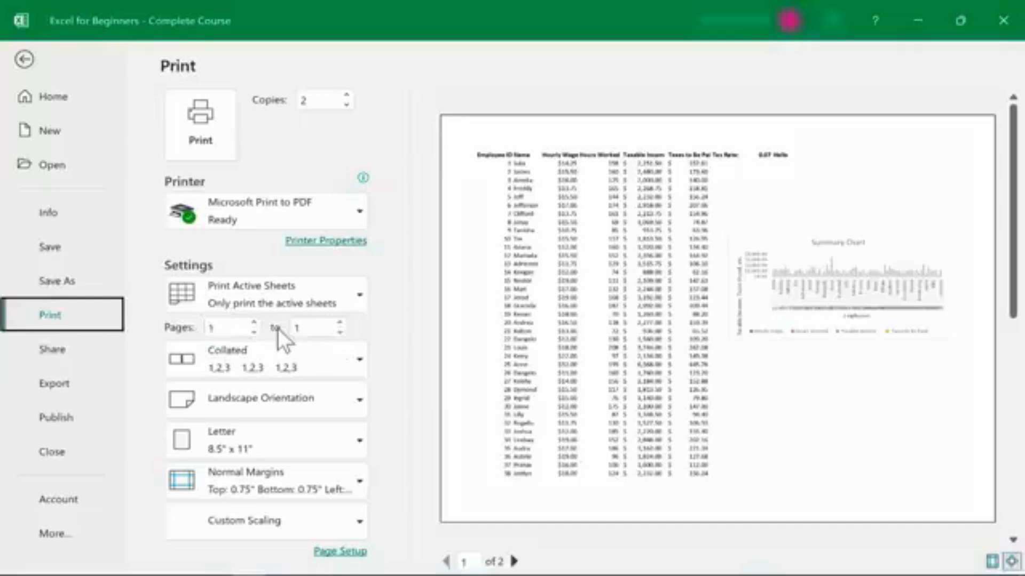
pyautogui.click(340, 323)
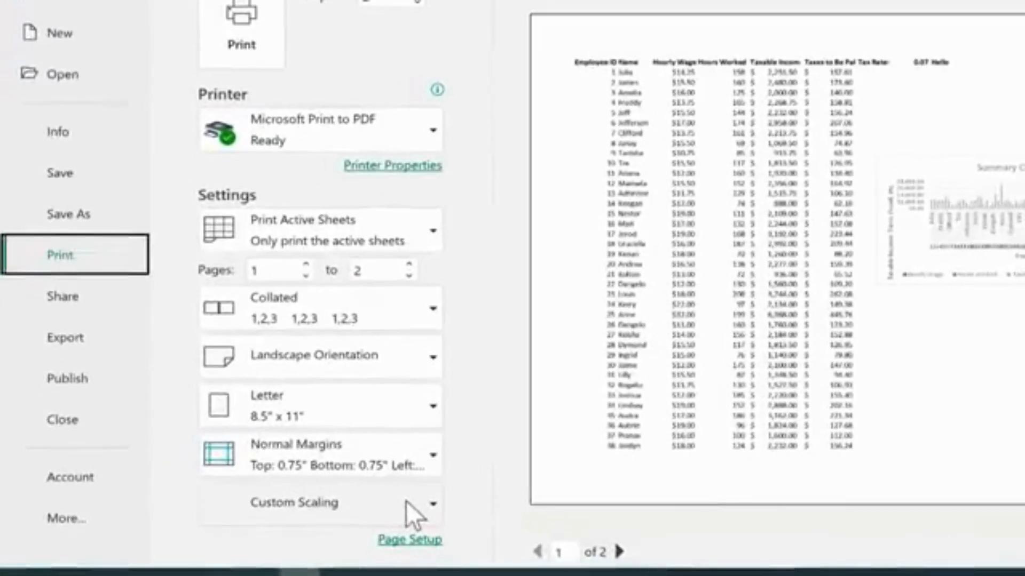
# Set the print scaling to Fit Sheet on One Page.
pyautogui.click(405, 501)
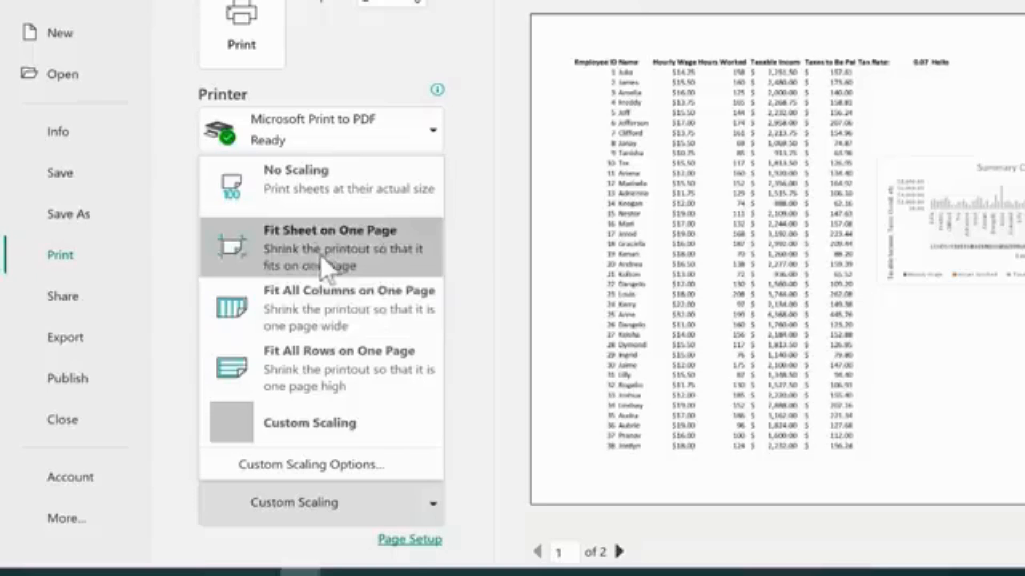
pyautogui.click(364, 259)
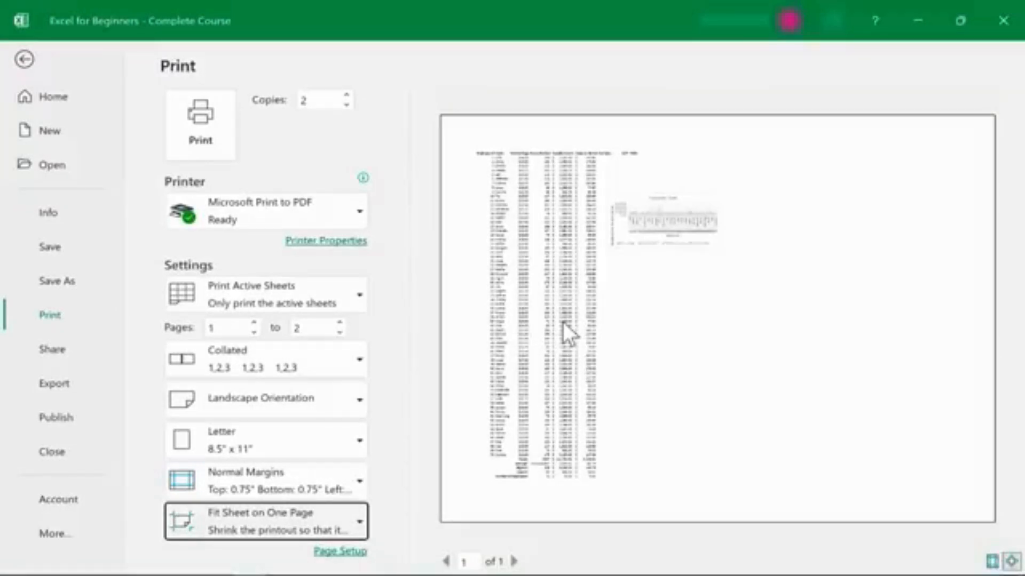
pyautogui.click(365, 137)
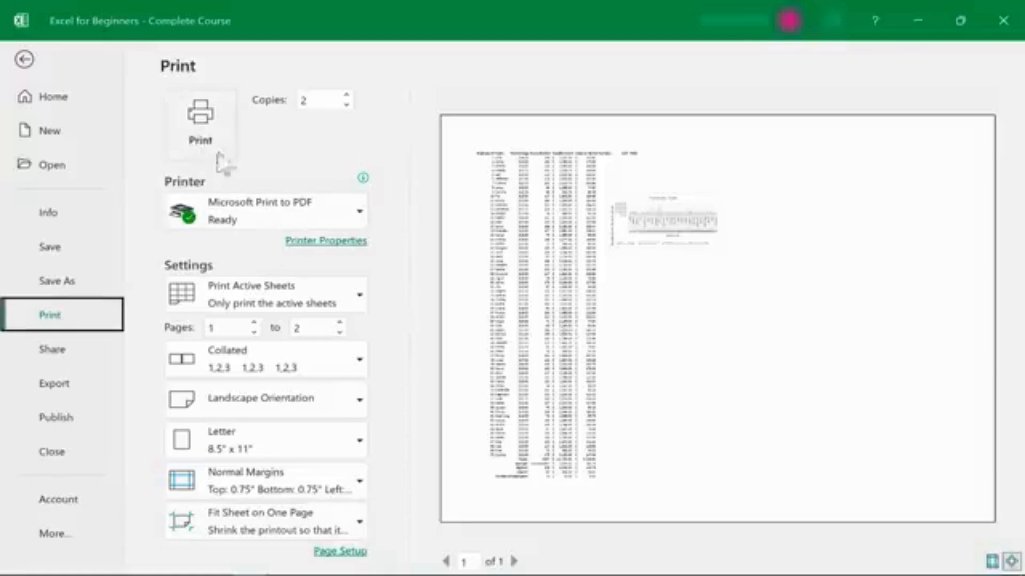
# Print the sheet with Microsoft Print to PDF, saving the PDF in the Downloads folder.
pyautogui.moveTo(246, 208)
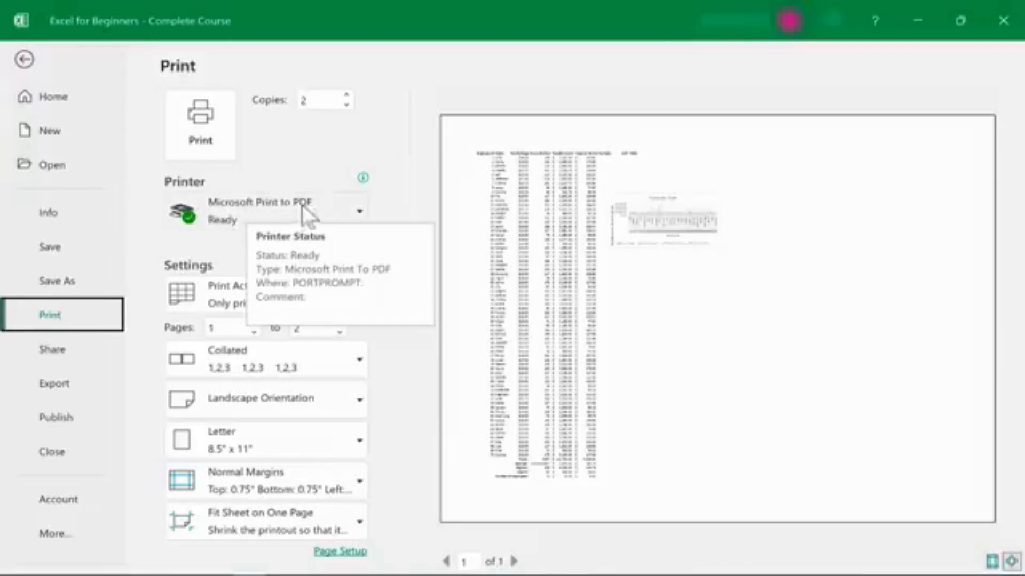
pyautogui.click(352, 212)
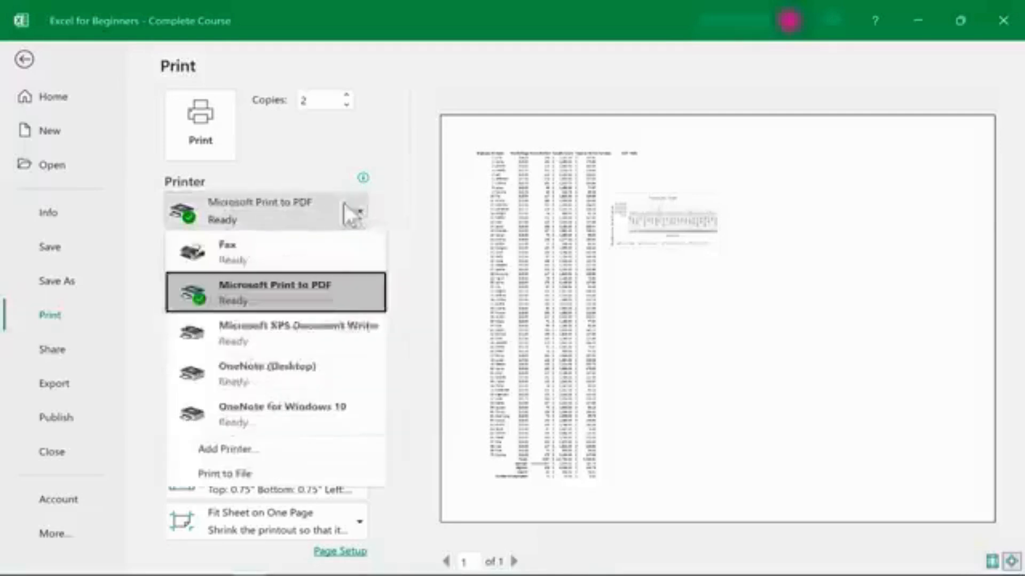
pyautogui.click(353, 212)
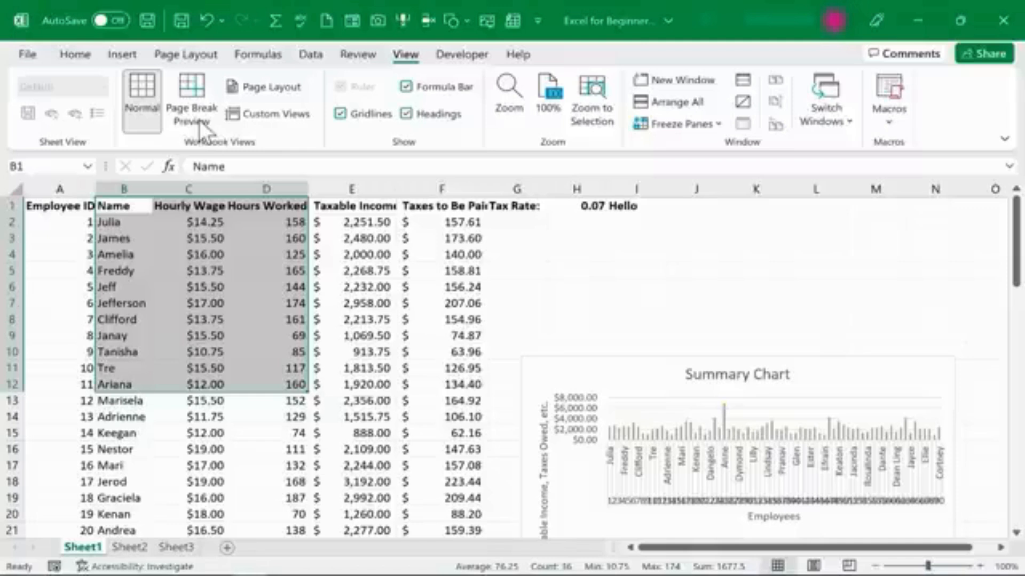
pyautogui.click(197, 120)
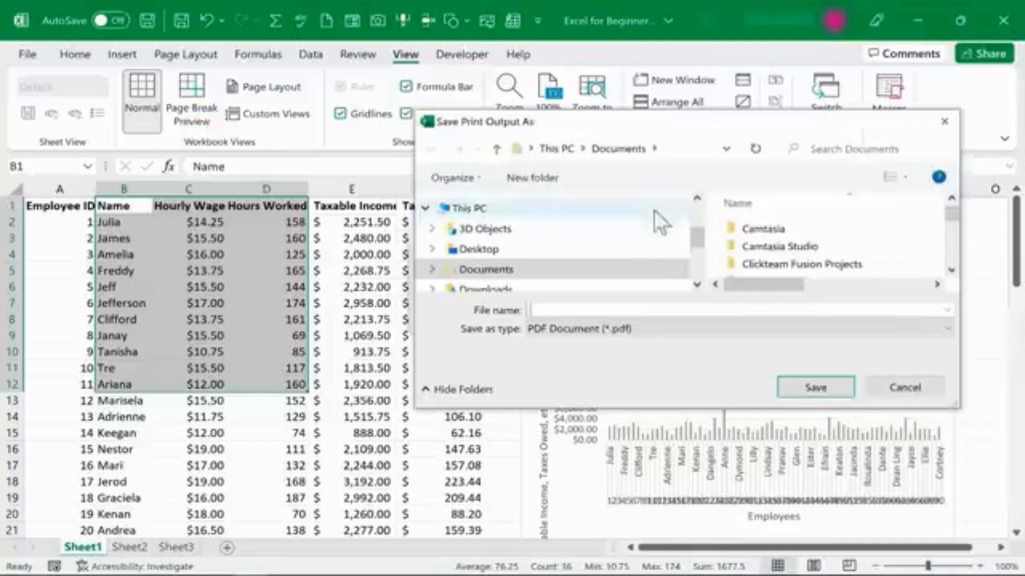
pyautogui.click(494, 289)
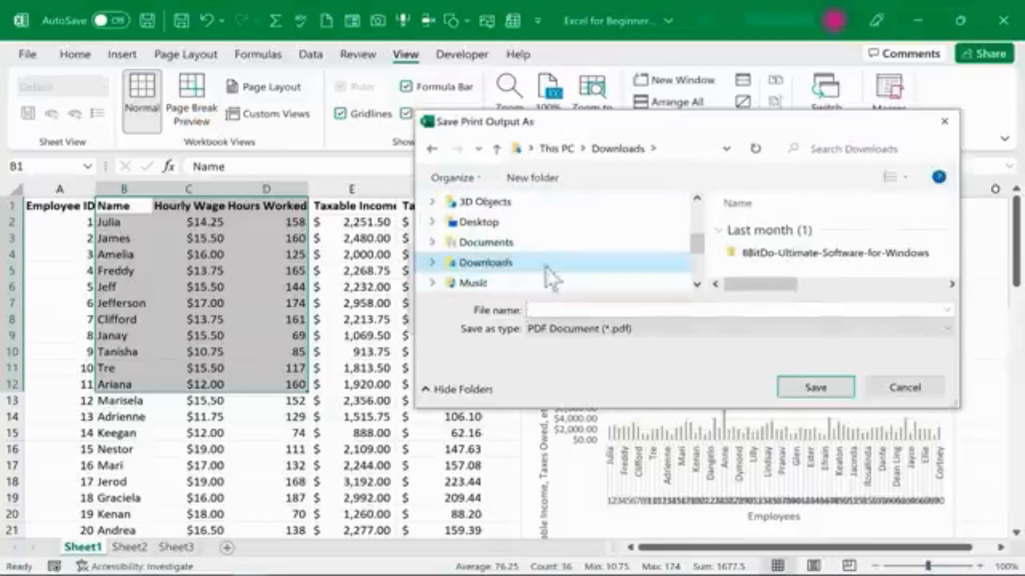
pyautogui.click(569, 312)
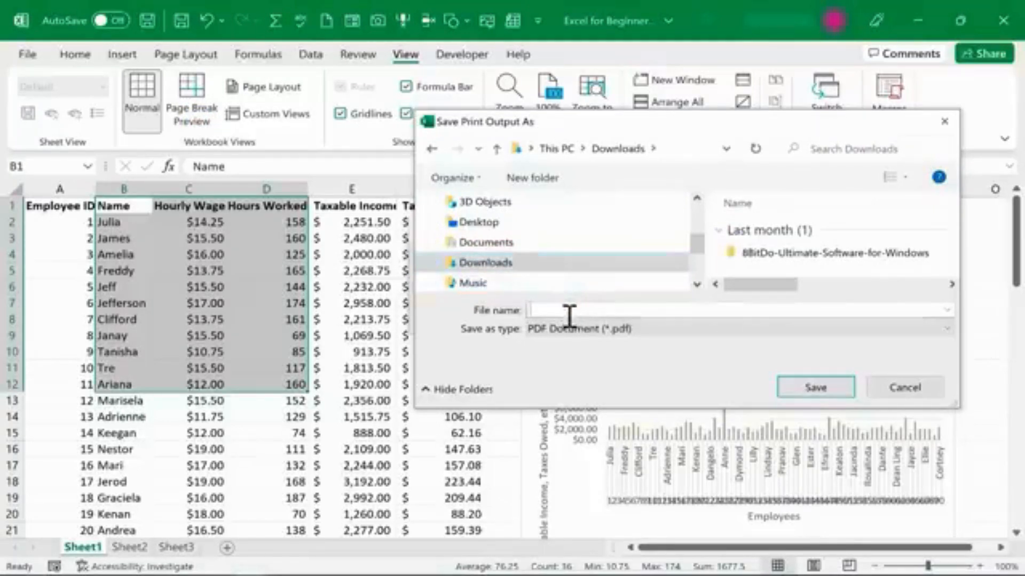
pyautogui.click(817, 384)
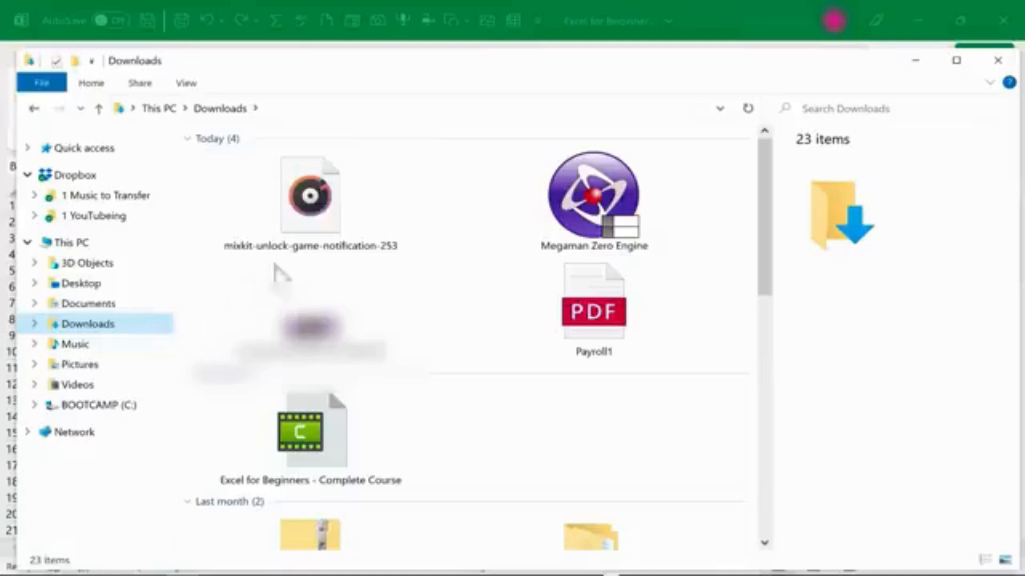
# Open the Payroll1 PDF from Downloads and scroll through it.
pyautogui.doubleClick(600, 314)
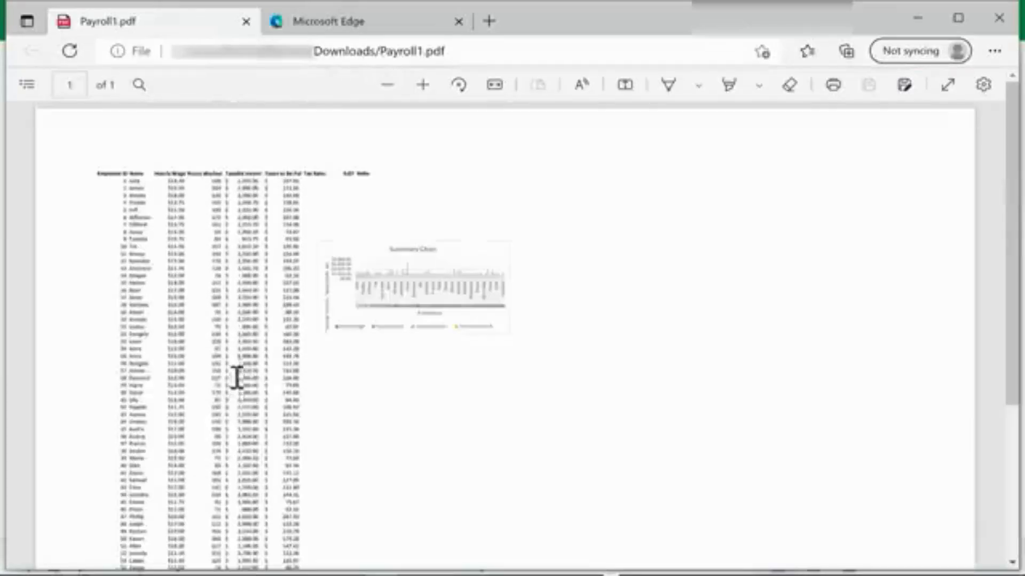
pyautogui.scroll(-5, 318, 338)
pyautogui.scroll(3, 313, 332)
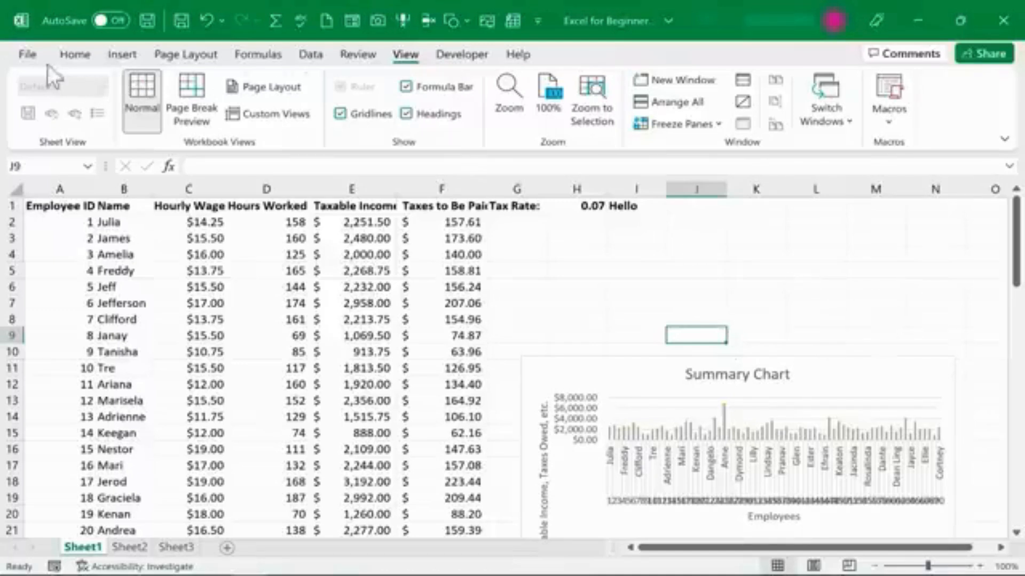
# Open the workbook's Share options and close them without sharing.
pyautogui.click(75, 54)
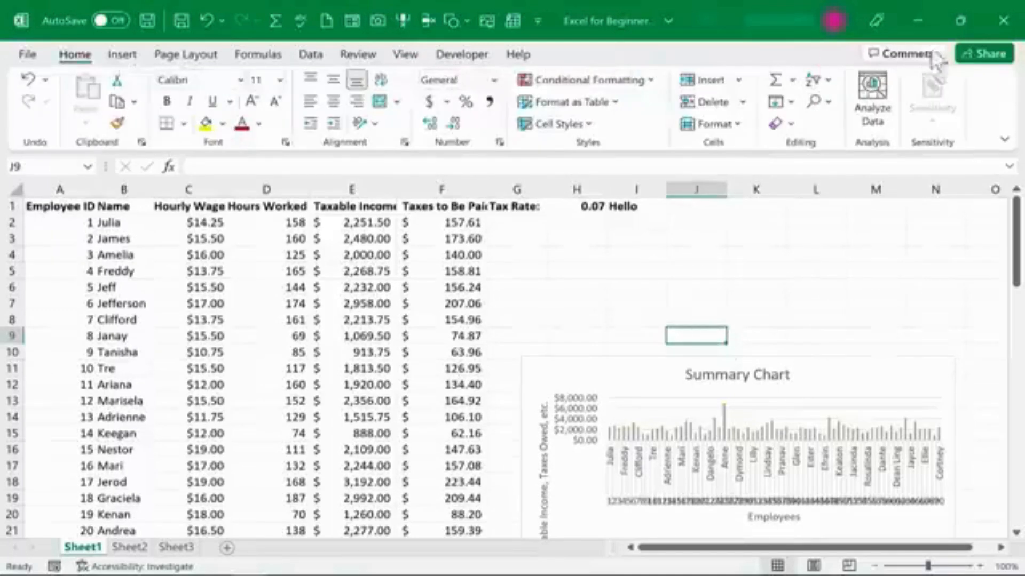
pyautogui.click(995, 58)
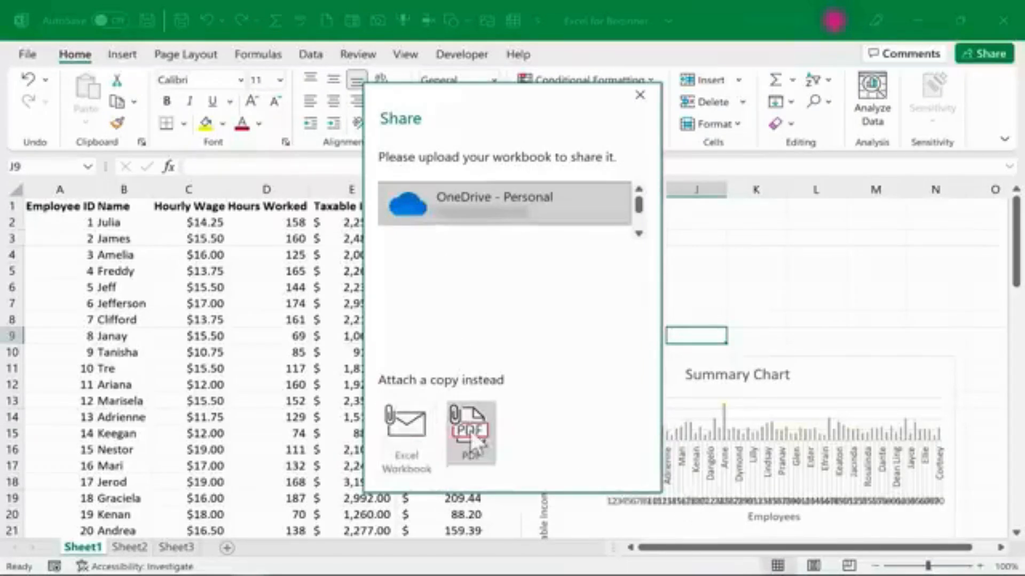
pyautogui.click(643, 98)
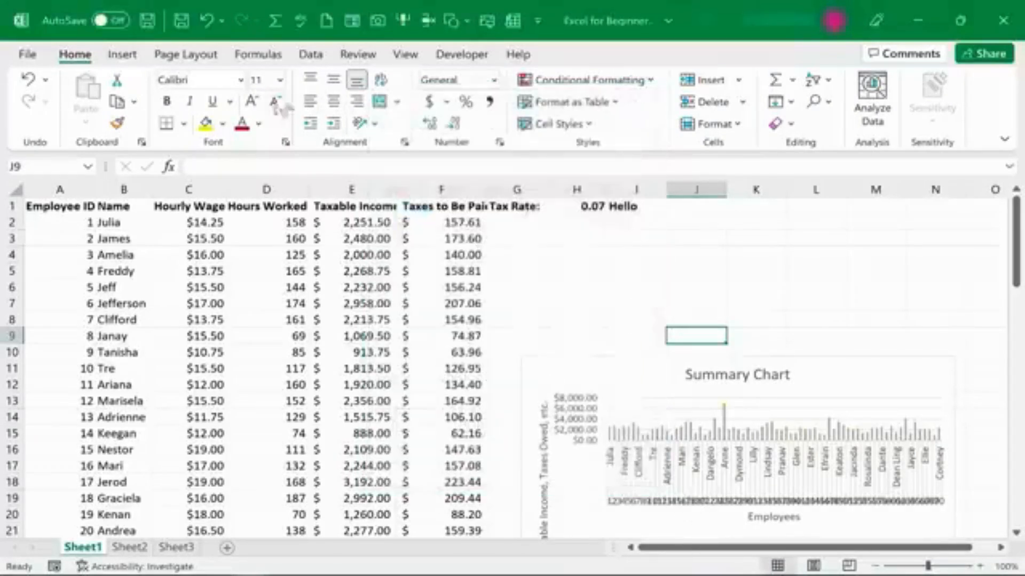
# Browse the available file types in Save As without saving.
pyautogui.click(34, 51)
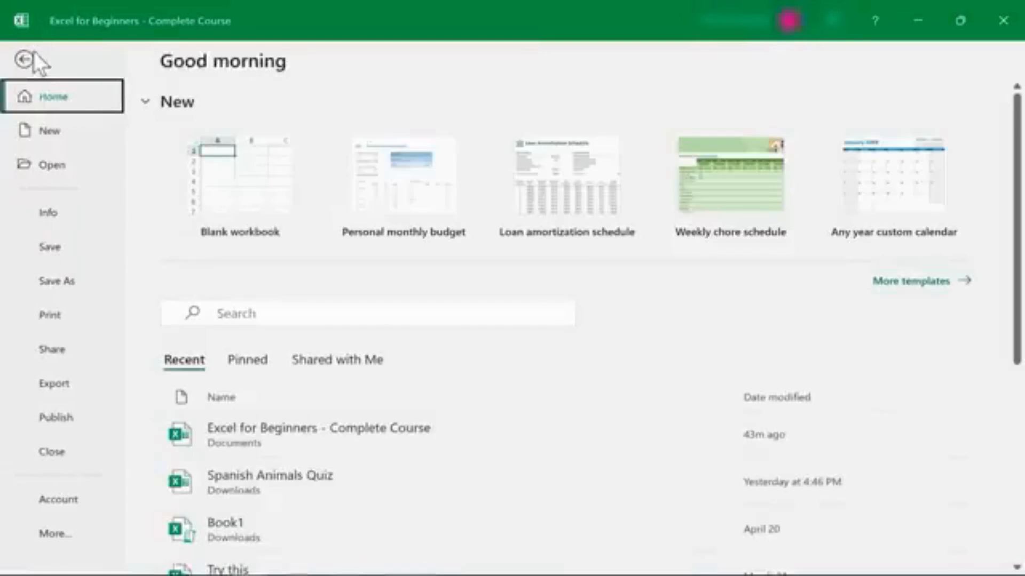
pyautogui.click(52, 283)
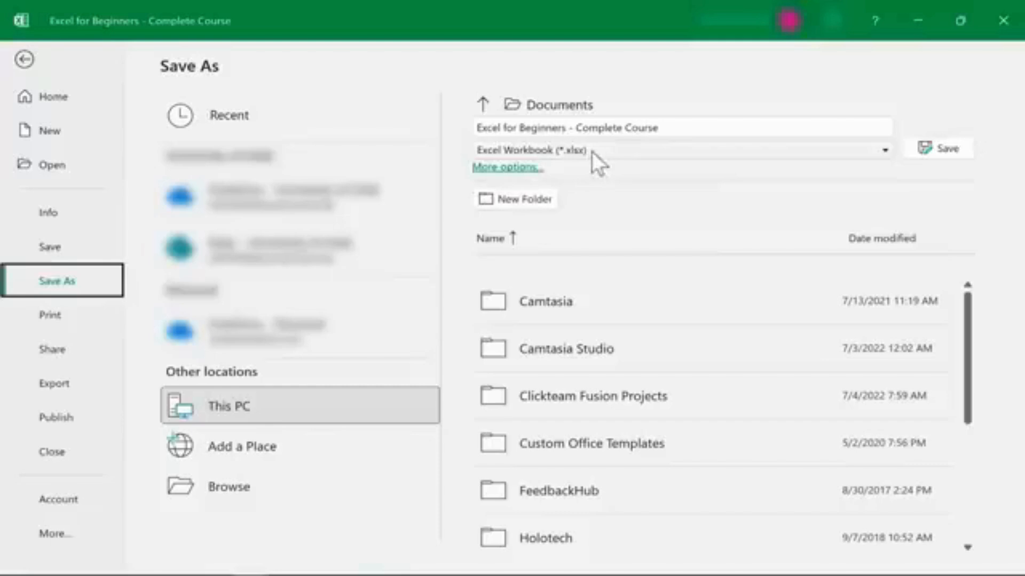
pyautogui.click(883, 154)
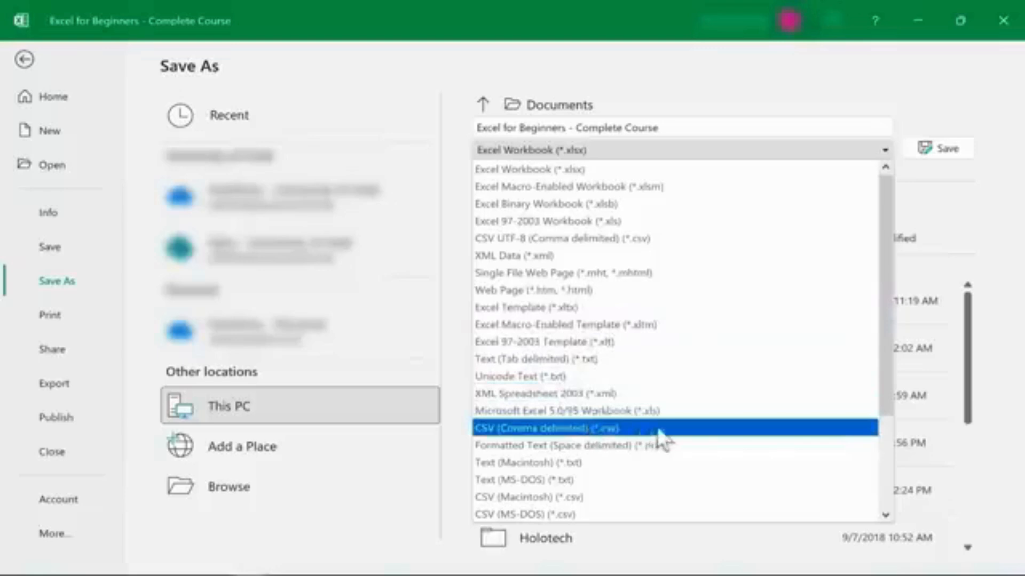
pyautogui.moveTo(887, 402); pyautogui.dragTo(465, 534)
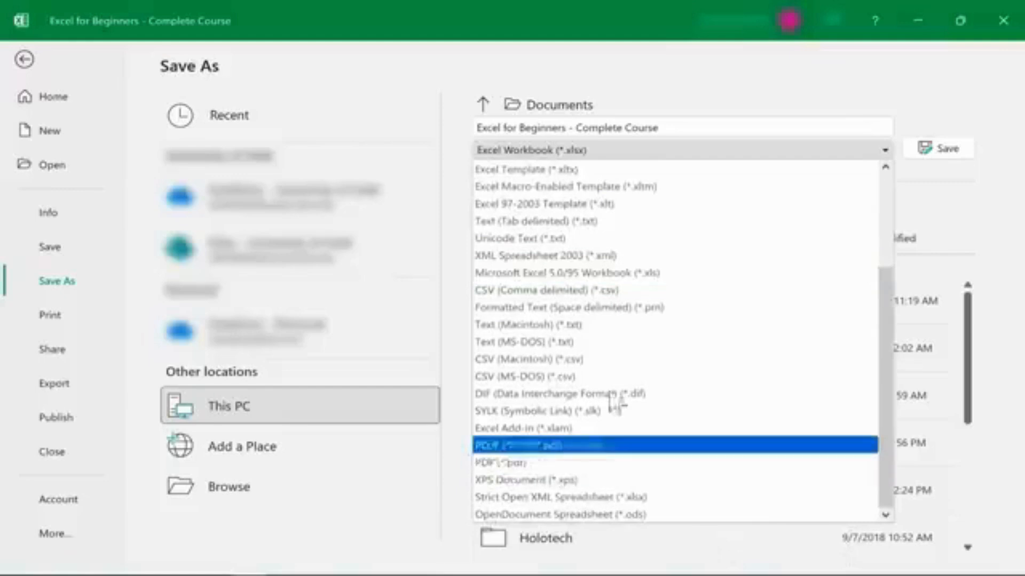
pyautogui.press('Escape')
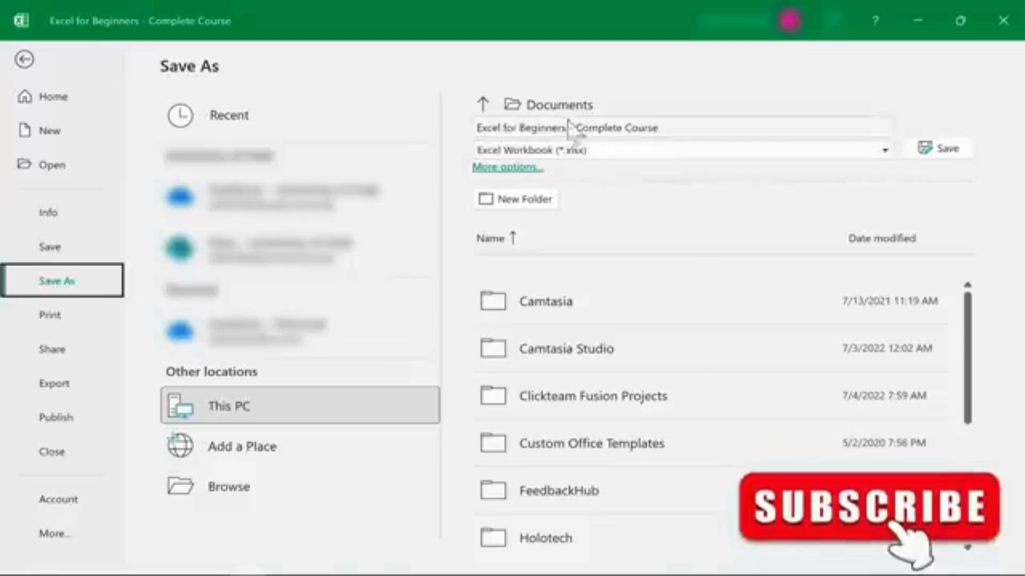
pyautogui.click(887, 152)
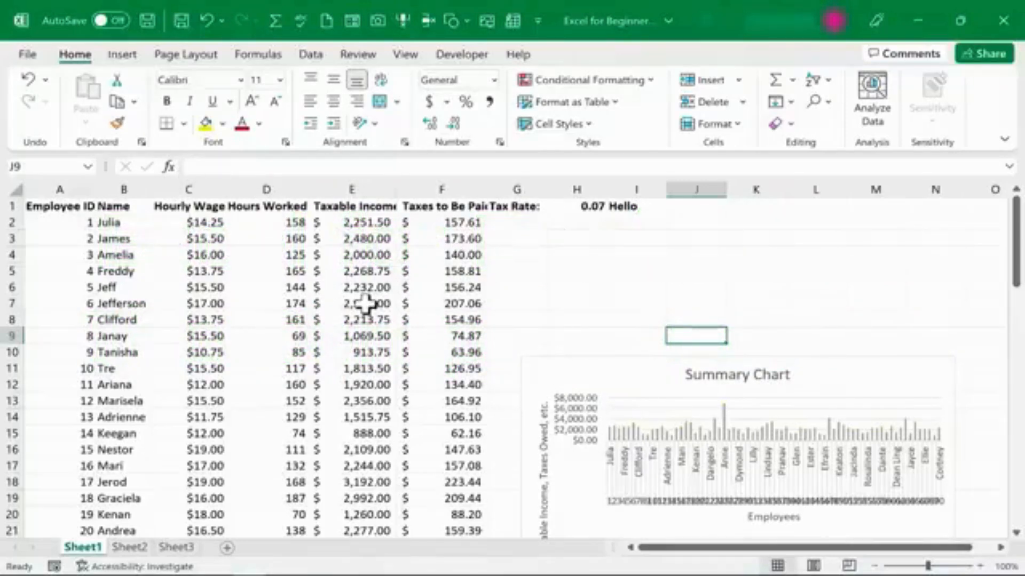
pyautogui.click(130, 547)
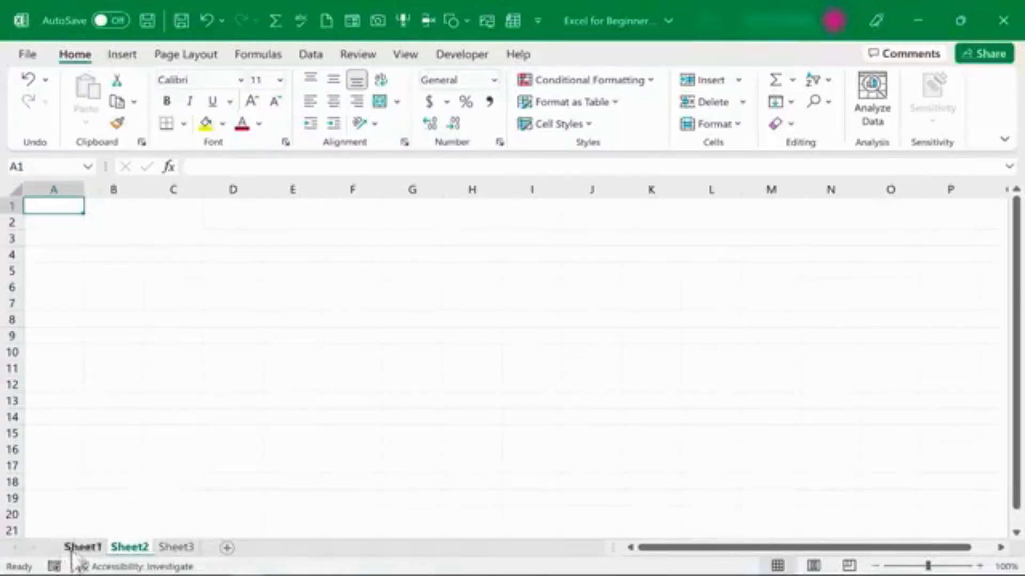
pyautogui.click(81, 548)
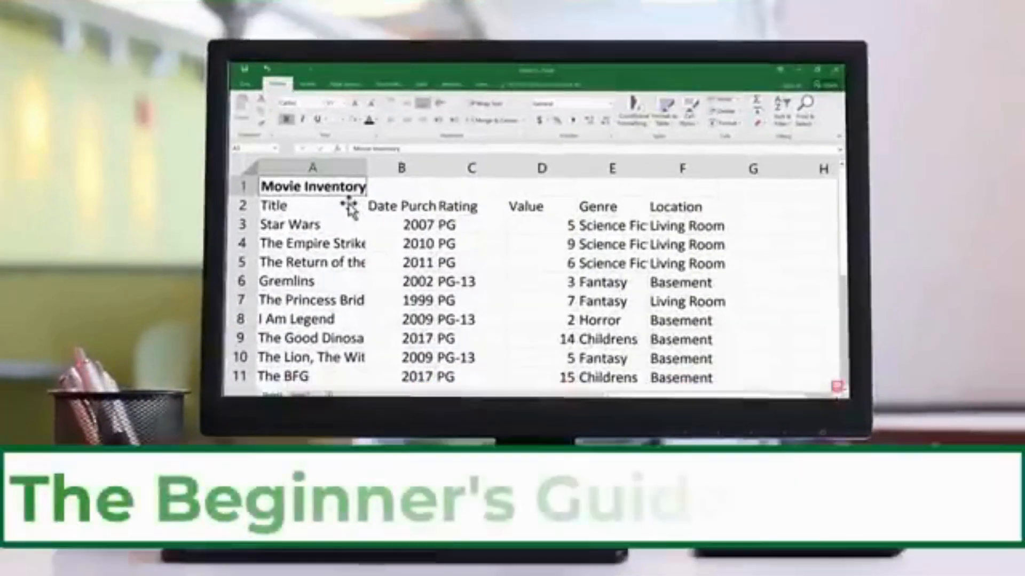
pyautogui.click(348, 205)
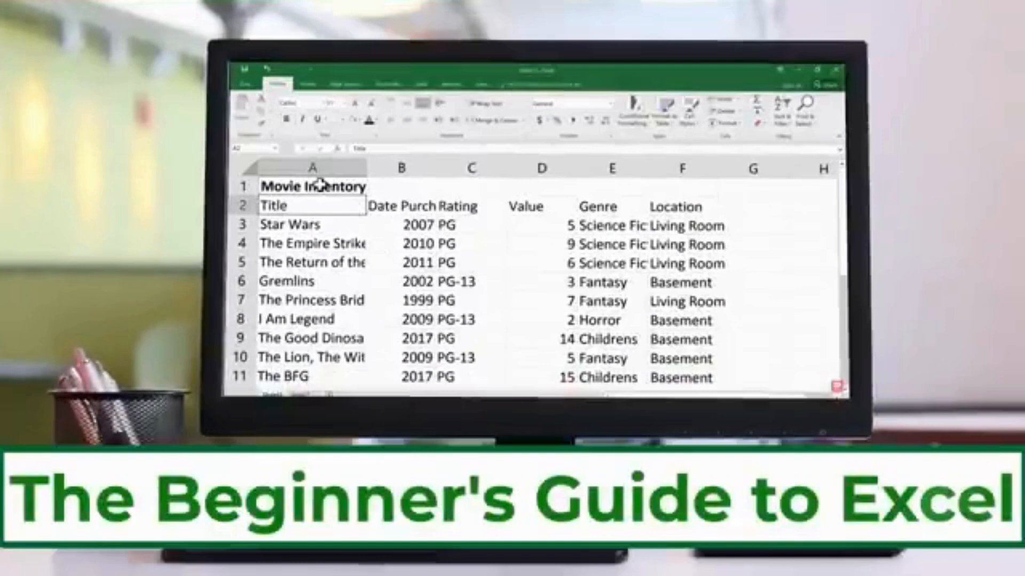
pyautogui.click(320, 184)
pyautogui.moveTo(320, 184); pyautogui.dragTo(677, 187)
pyautogui.scroll(-1, 419, 183)
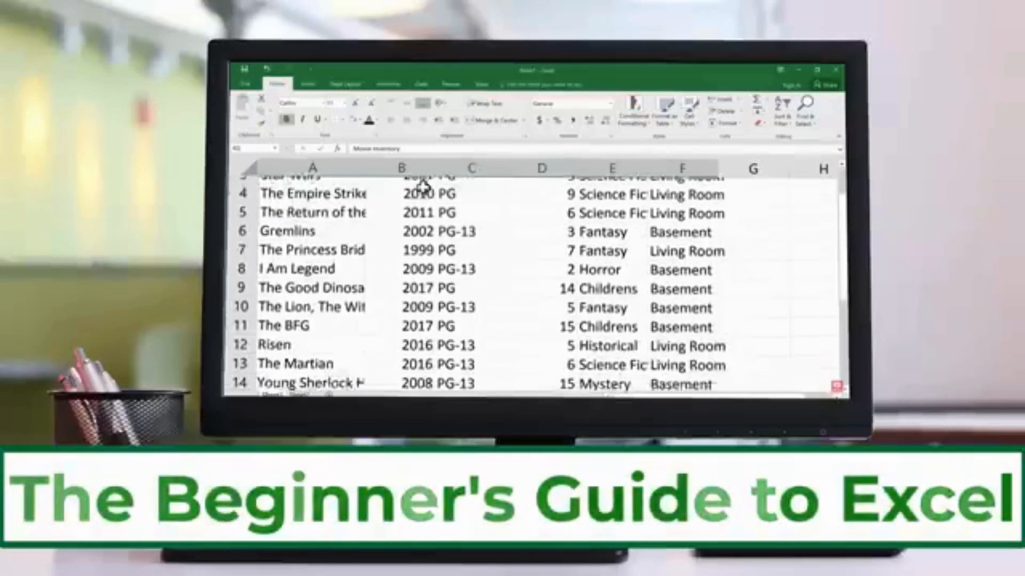
pyautogui.scroll(1, 472, 216)
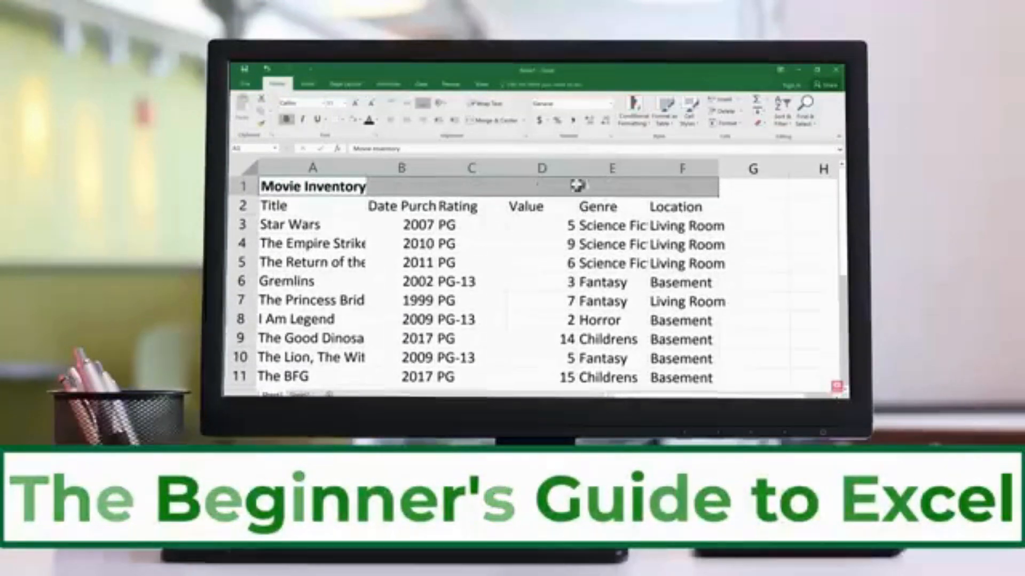